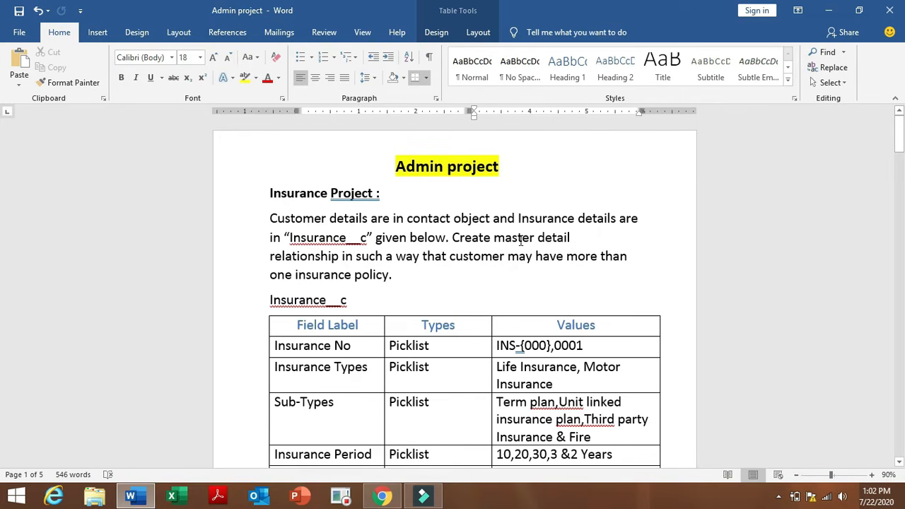
# Highlight the 'master detail' requirement in the Word brief, then switch to Salesforce in Chrome.
pyautogui.moveTo(494, 238); pyautogui.dragTo(393, 373)
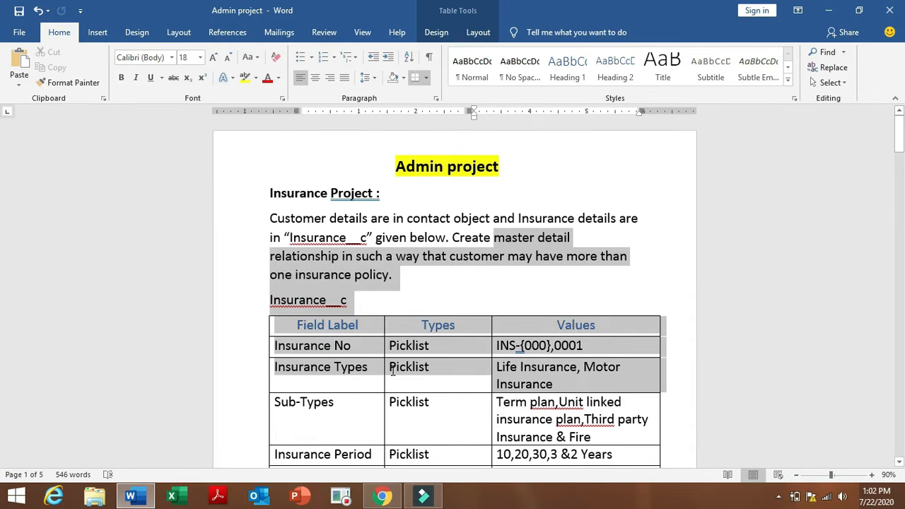
pyautogui.moveTo(393, 338); pyautogui.dragTo(440, 296)
pyautogui.click(436, 289)
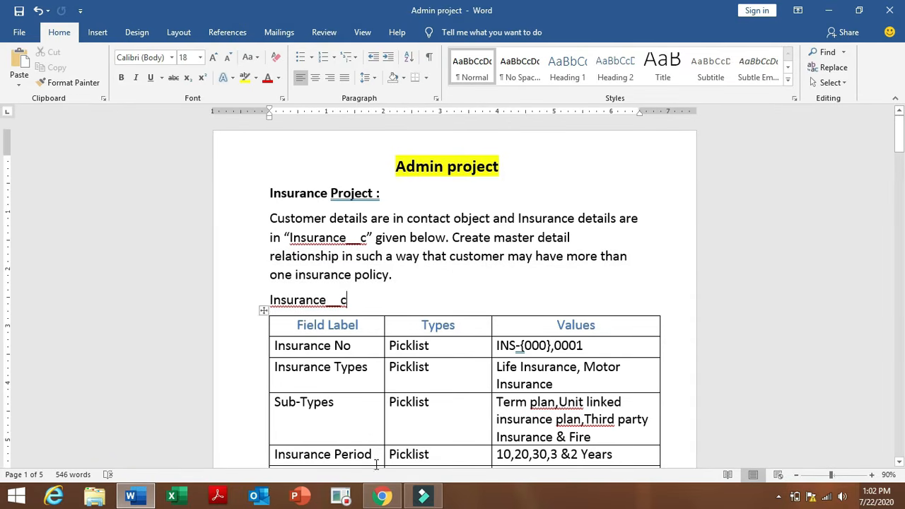
pyautogui.click(381, 497)
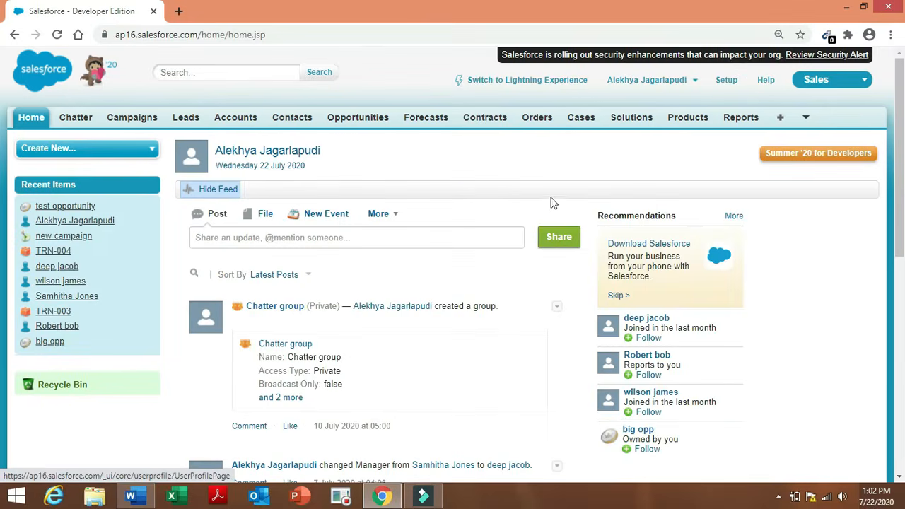
# Open the Custom Objects list in Setup by searching Quick Find for 'object'.
pyautogui.click(127, 150)
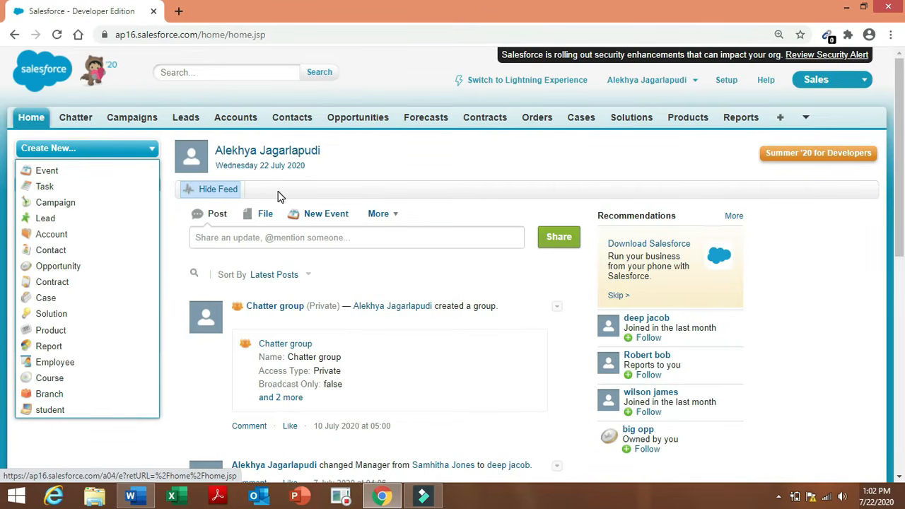
pyautogui.click(487, 163)
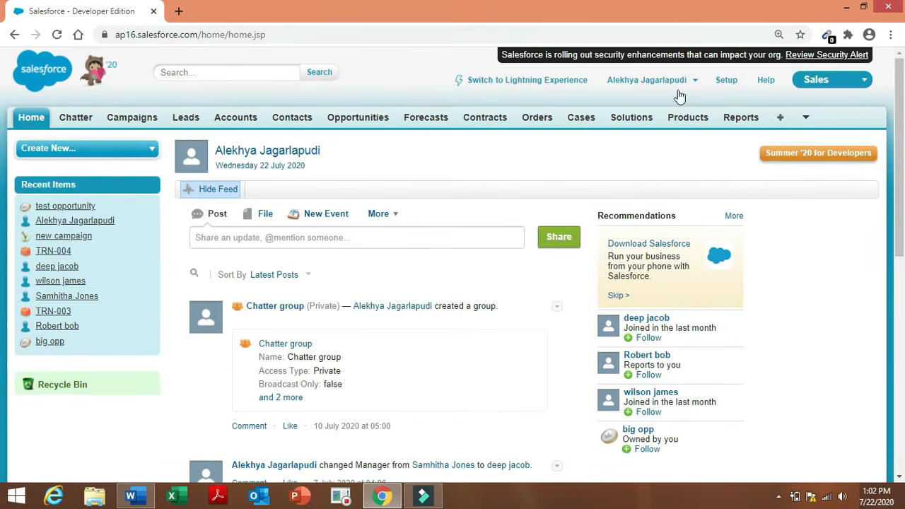
pyautogui.click(727, 80)
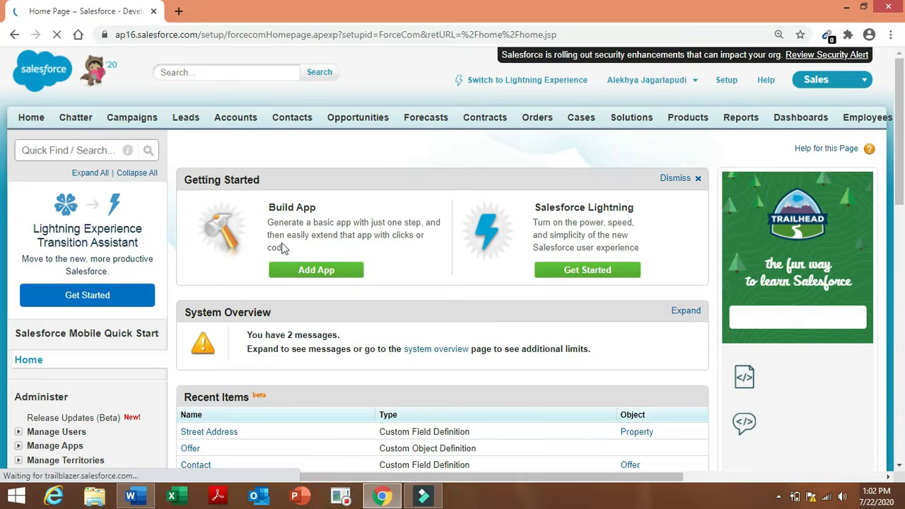
pyautogui.click(92, 151)
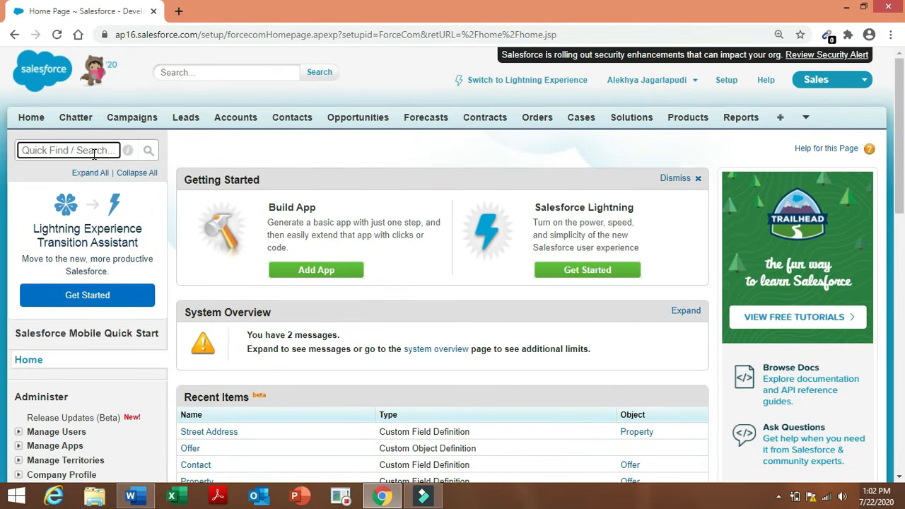
pyautogui.write('object')
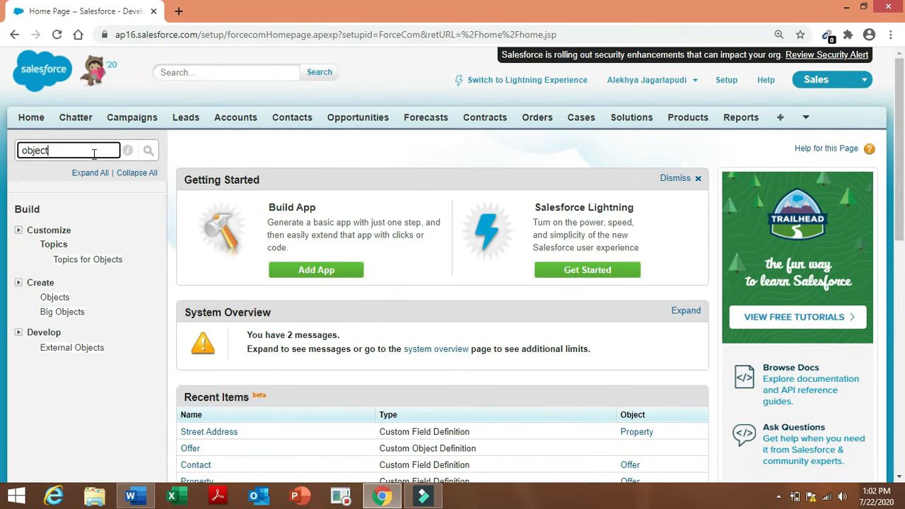
pyautogui.click(55, 298)
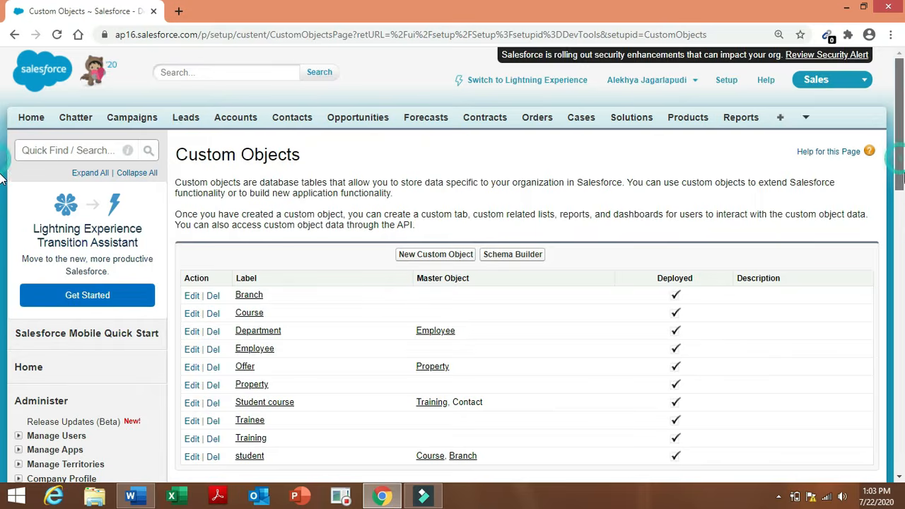
pyautogui.scroll(-1, 2, 178)
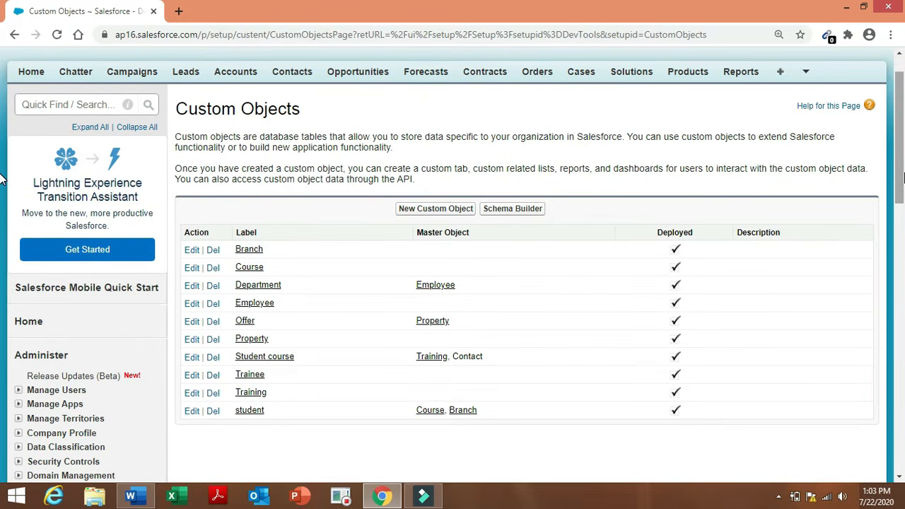
# Start a new custom object labelled Insurance, plural Insurances, with record name Insurance.
pyautogui.click(436, 212)
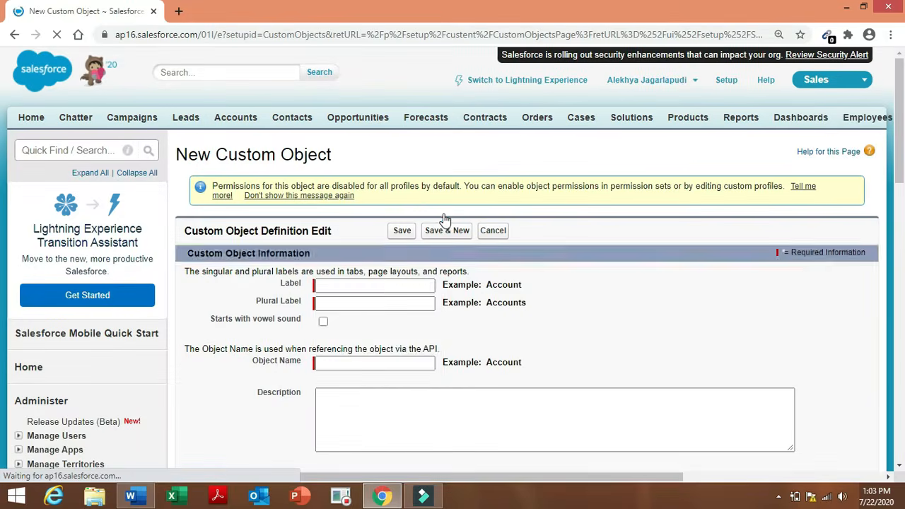
pyautogui.click(375, 285)
pyautogui.write('I')
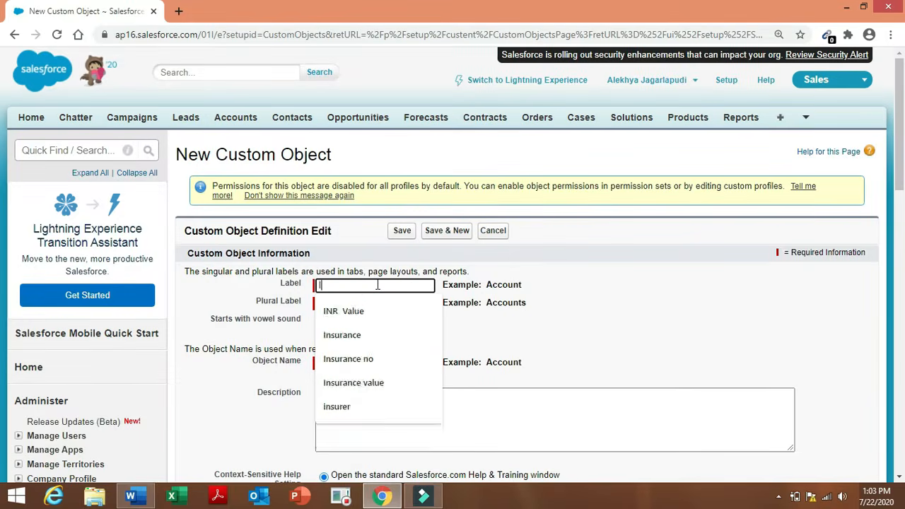
pyautogui.write('nsura')
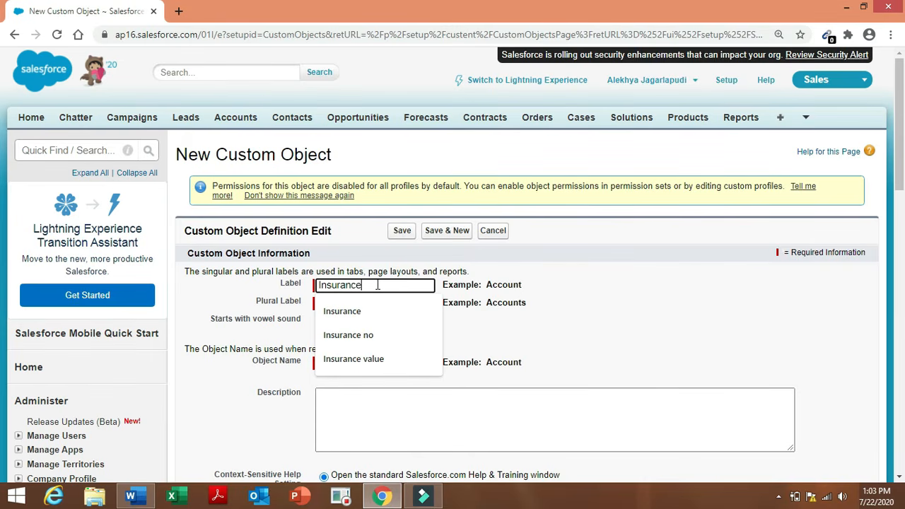
pyautogui.write('nce')
pyautogui.click(374, 308)
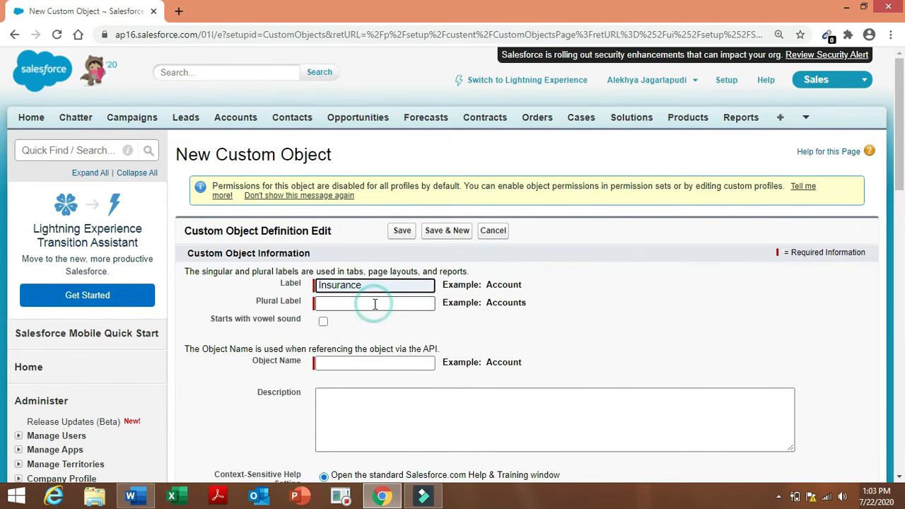
pyautogui.click(375, 304)
pyautogui.write('Ins')
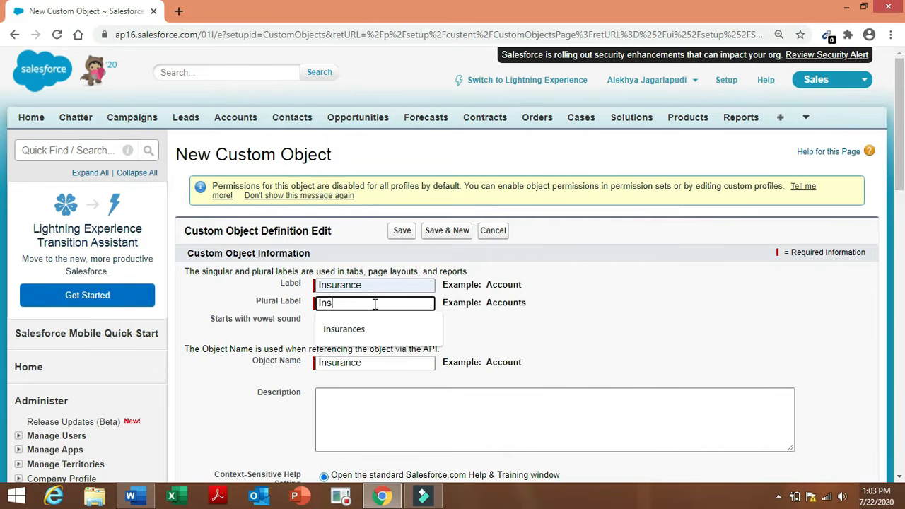
pyautogui.write('urances')
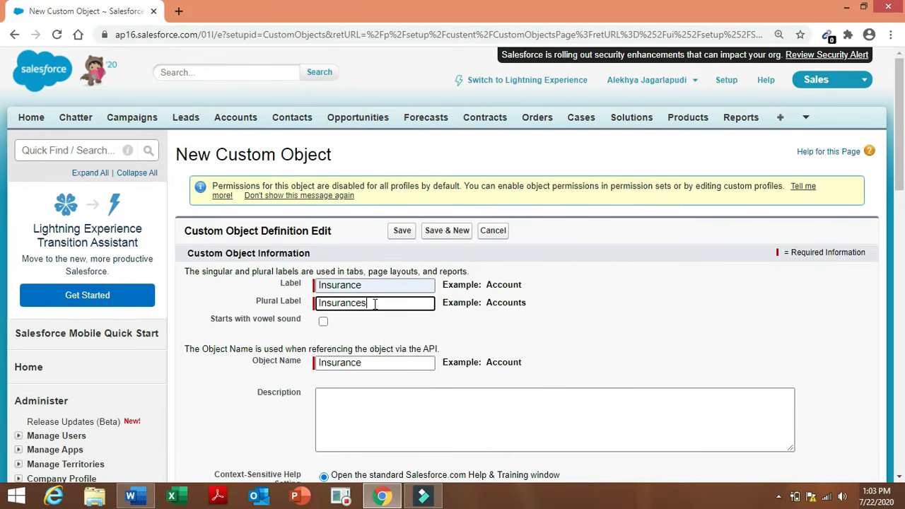
pyautogui.click(559, 329)
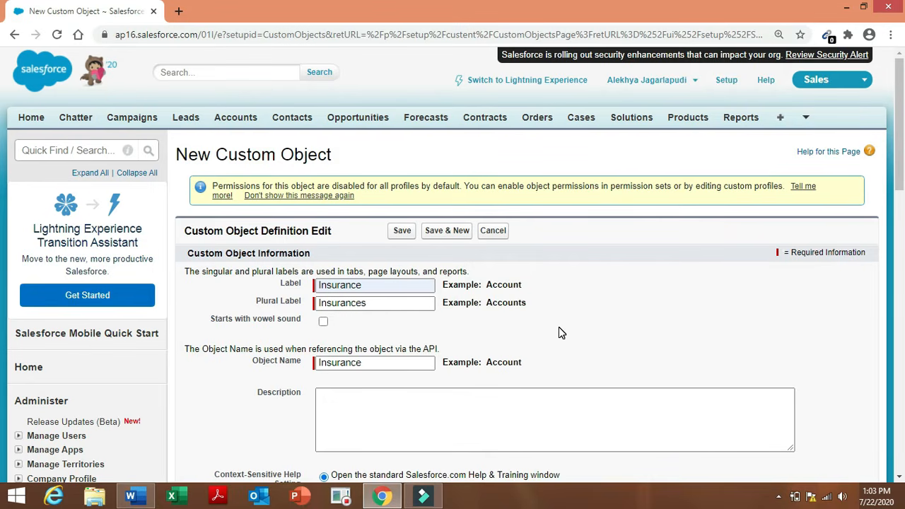
pyautogui.moveTo(900, 170); pyautogui.dragTo(901, 252)
pyautogui.click(407, 299)
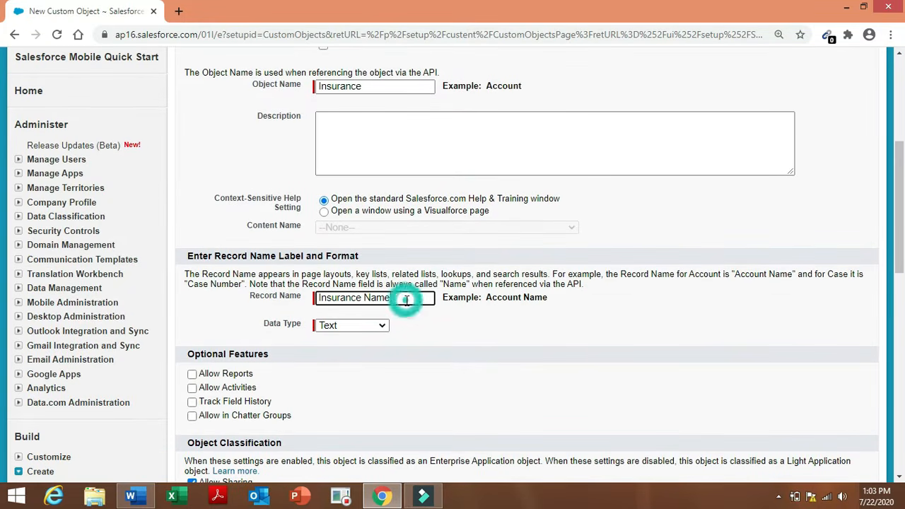
pyautogui.press('BackSpace')
pyautogui.press('BackSpace')
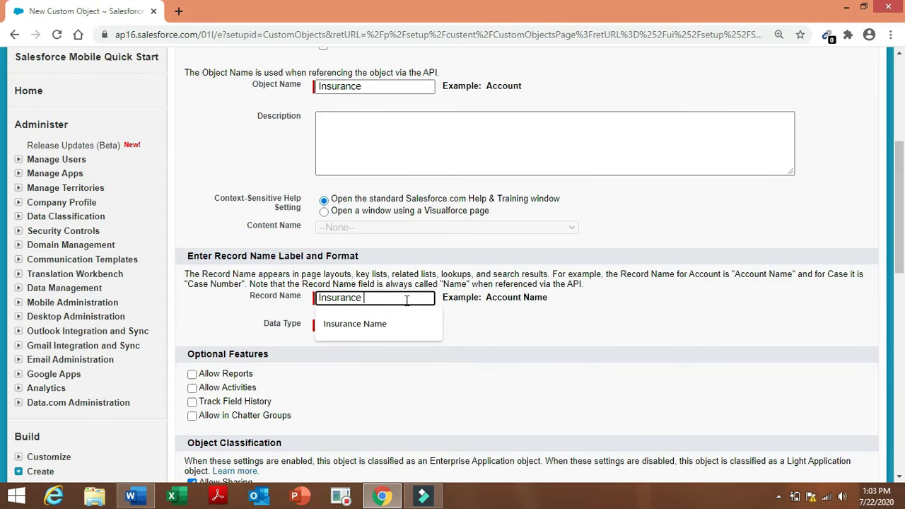
pyautogui.click(576, 346)
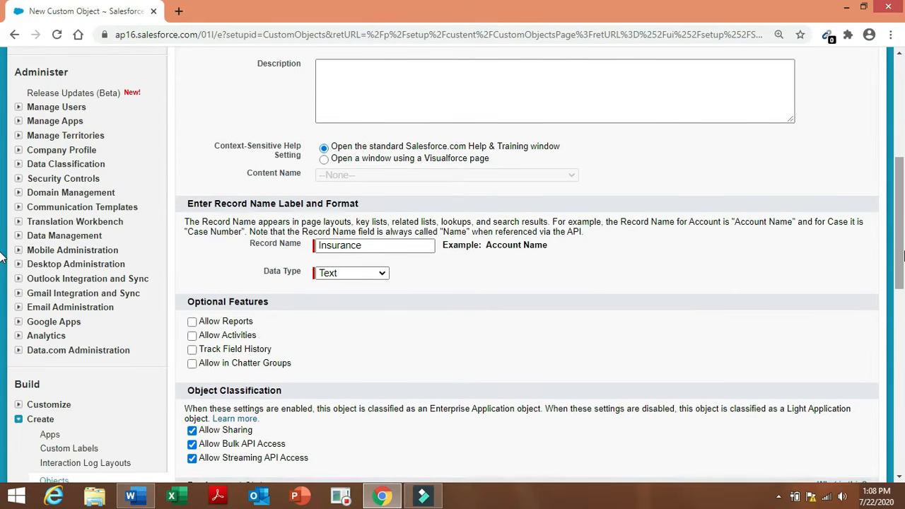
# Enable reports, activities, field history, Chatter groups, search, notes and the tab wizard, then save.
pyautogui.scroll(-1, 2, 258)
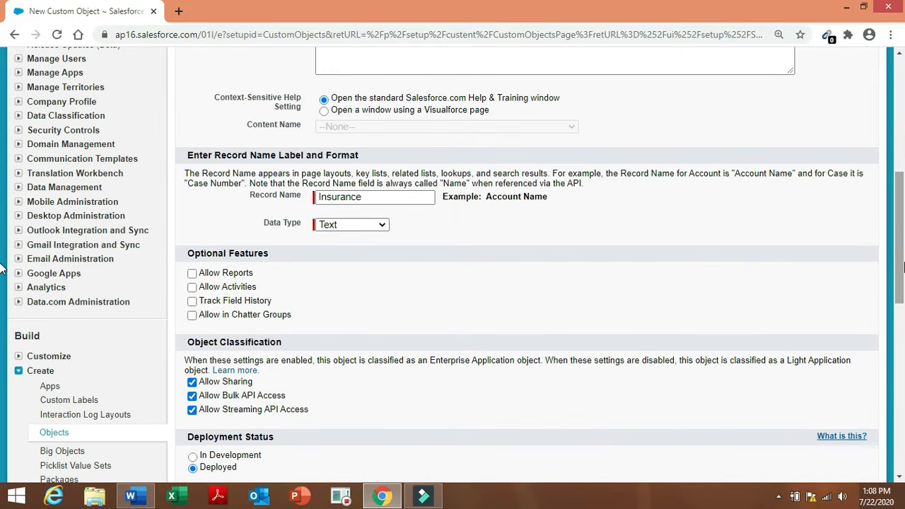
pyautogui.click(191, 273)
pyautogui.click(192, 287)
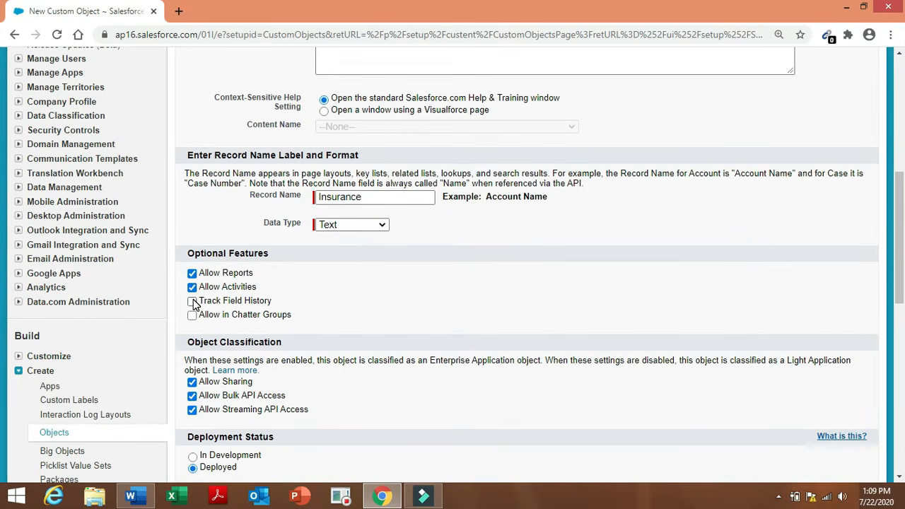
pyautogui.click(192, 301)
pyautogui.click(192, 315)
pyautogui.scroll(-4, 317, 292)
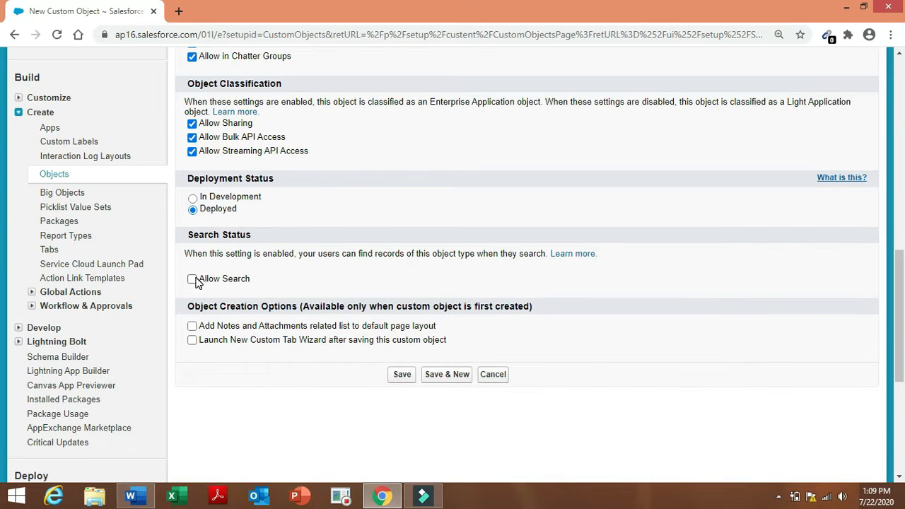
pyautogui.click(193, 279)
pyautogui.click(192, 326)
pyautogui.click(192, 341)
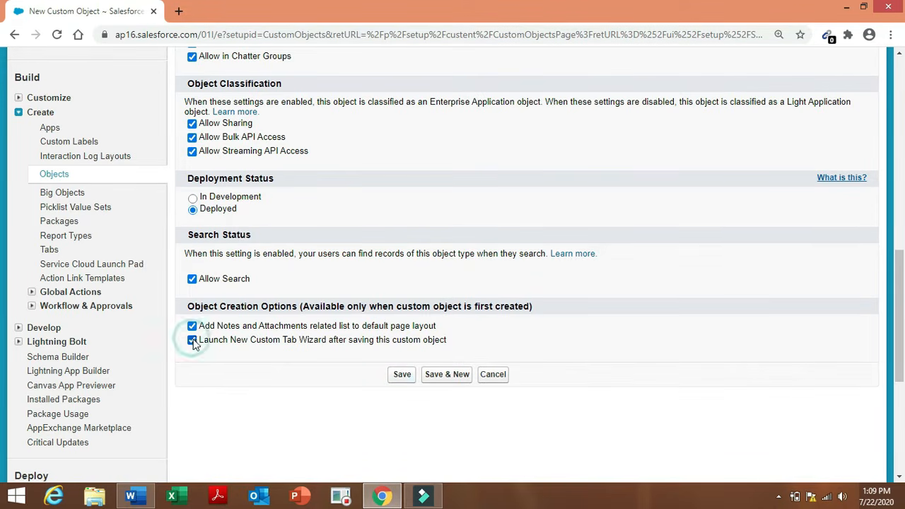
pyautogui.click(401, 374)
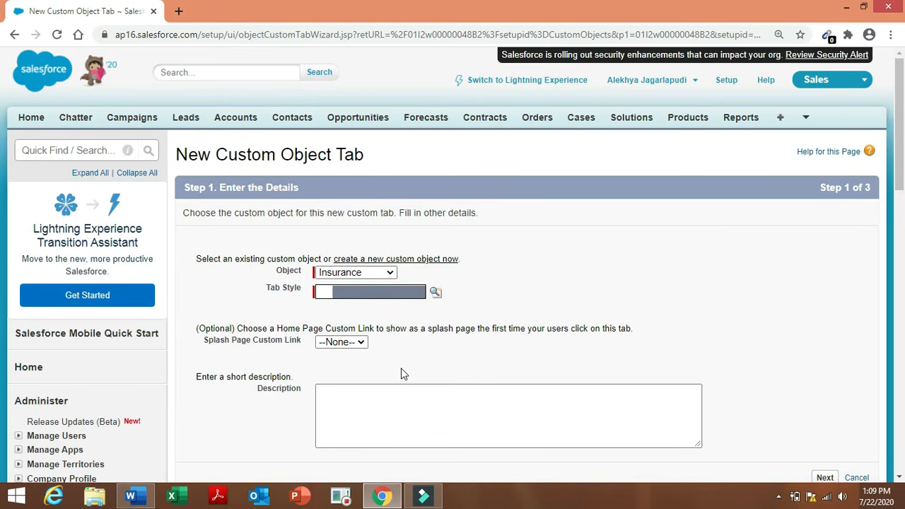
# Choose the Insurance object with the Books tab style, leaving the splash page link as None.
pyautogui.click(533, 270)
pyautogui.click(435, 296)
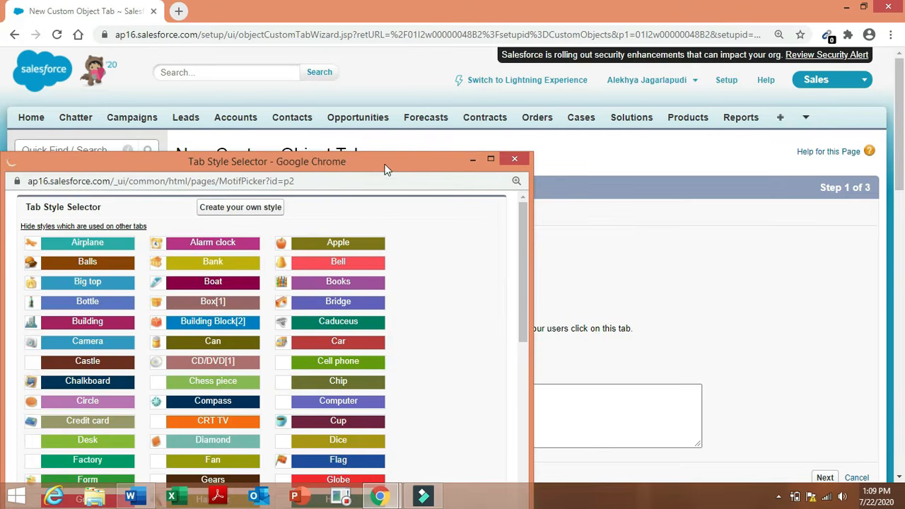
pyautogui.moveTo(387, 172); pyautogui.dragTo(456, 84)
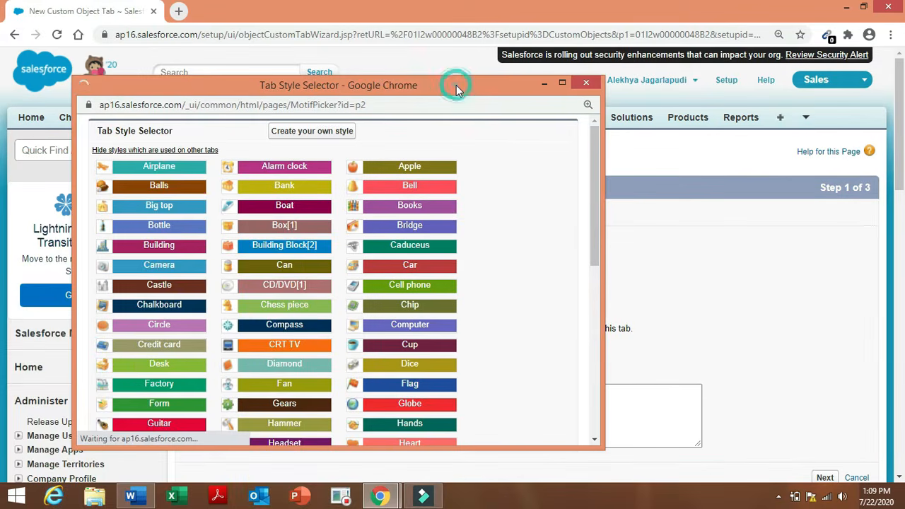
pyautogui.click(413, 207)
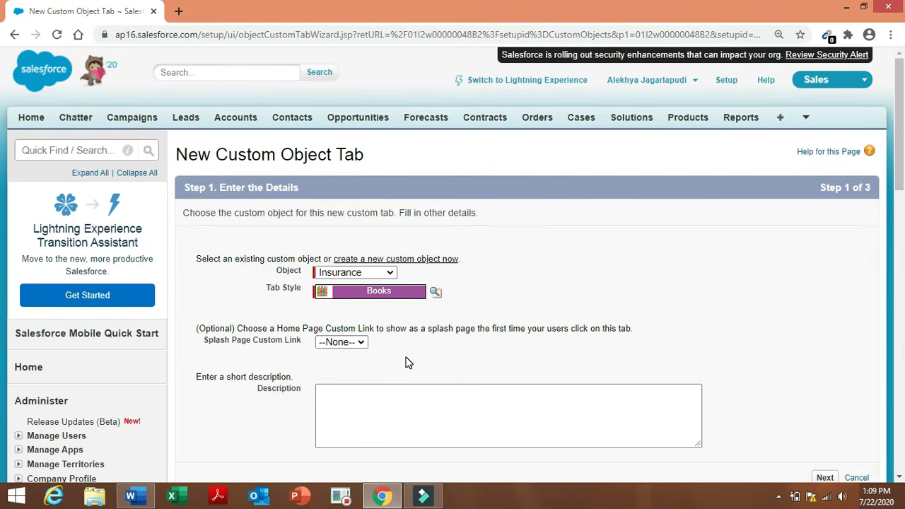
pyautogui.click(355, 342)
pyautogui.click(357, 351)
pyautogui.scroll(-1, 901, 167)
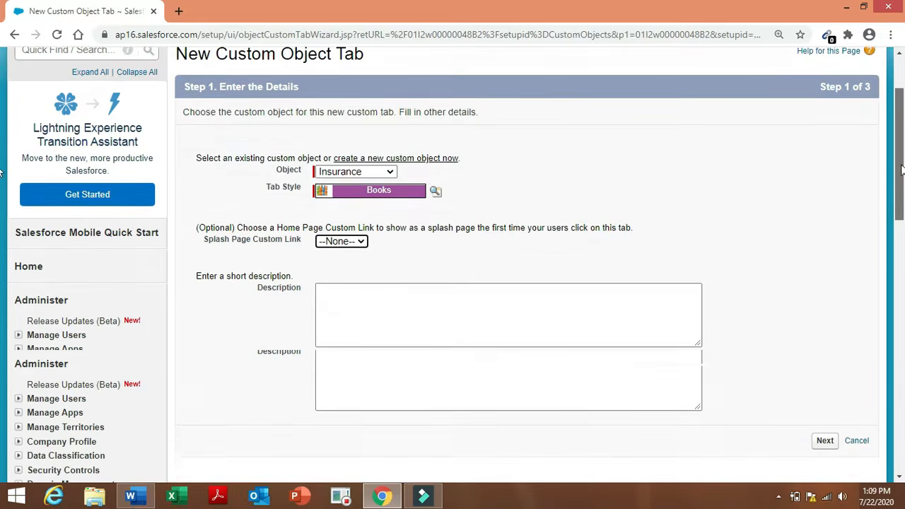
pyautogui.scroll(-3, 901, 167)
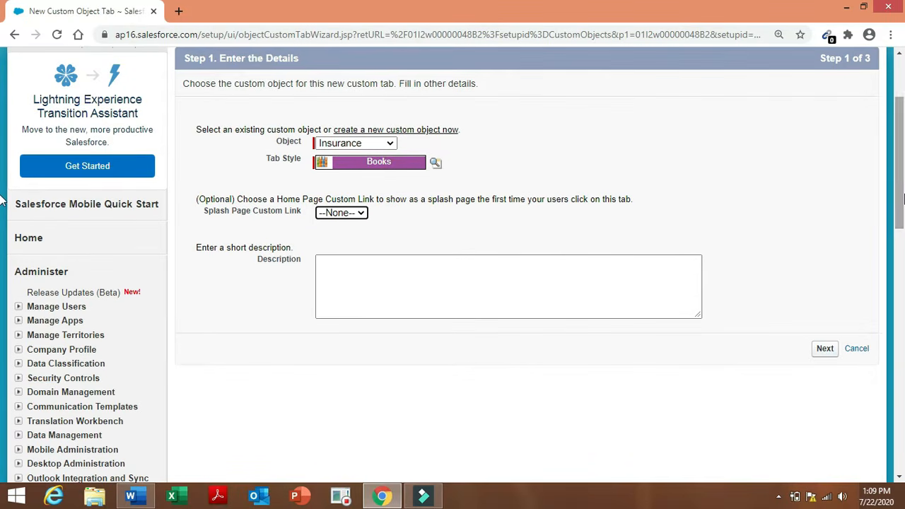
# Save the tab as Default On for all profiles and included in every custom app.
pyautogui.click(825, 349)
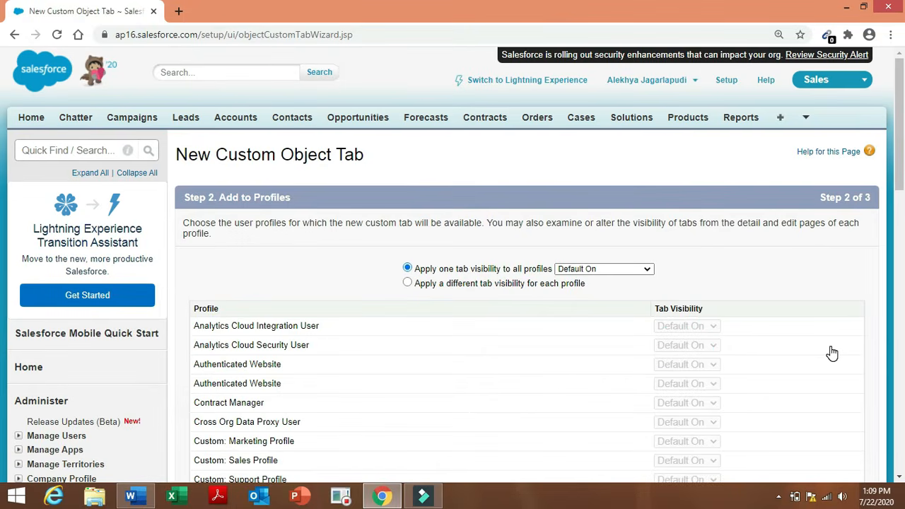
pyautogui.moveTo(899, 168); pyautogui.dragTo(900, 339)
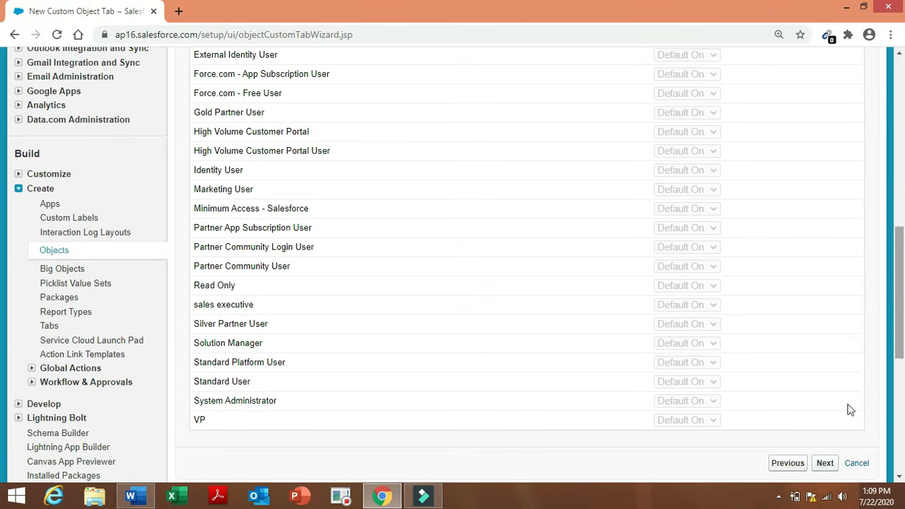
pyautogui.click(824, 466)
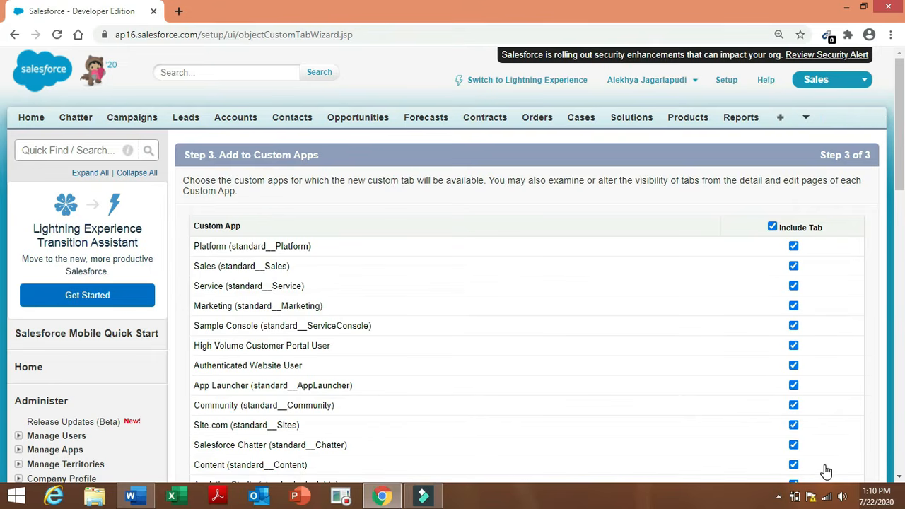
pyautogui.moveTo(900, 162); pyautogui.dragTo(896, 283)
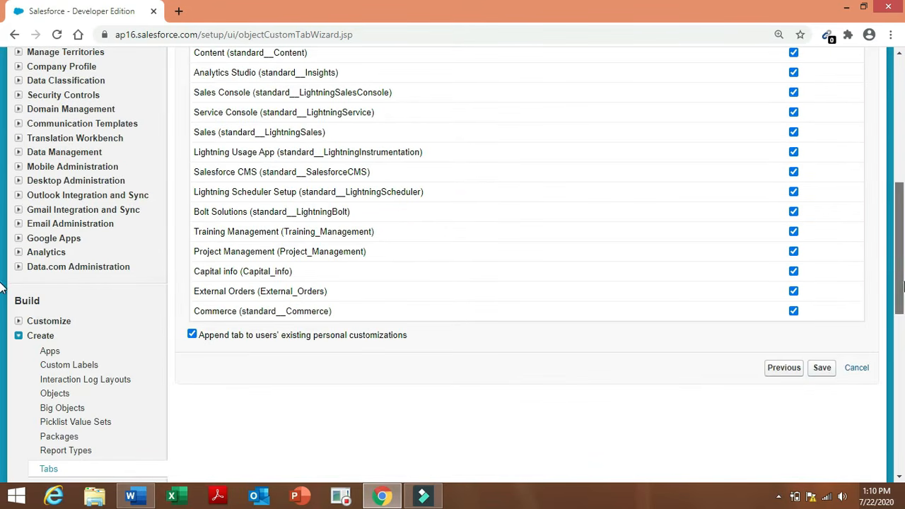
pyautogui.click(822, 369)
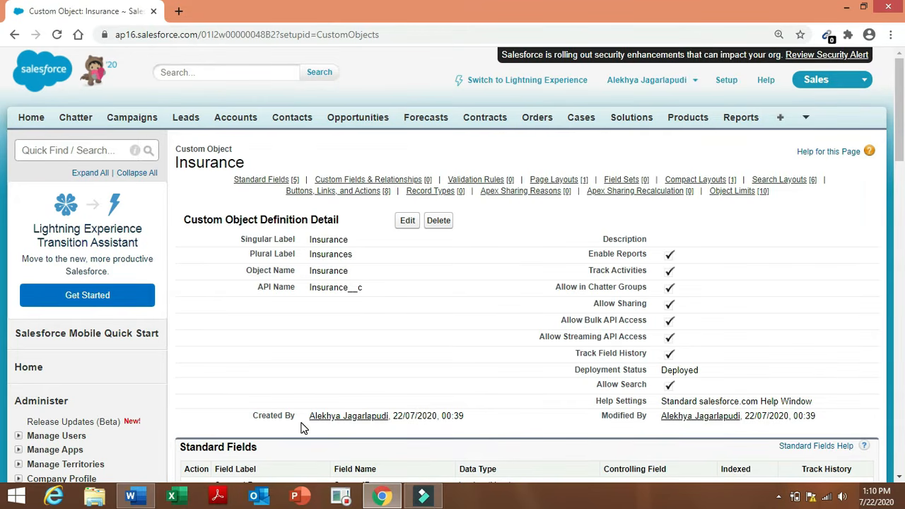
pyautogui.moveTo(135, 500); pyautogui.dragTo(424, 498)
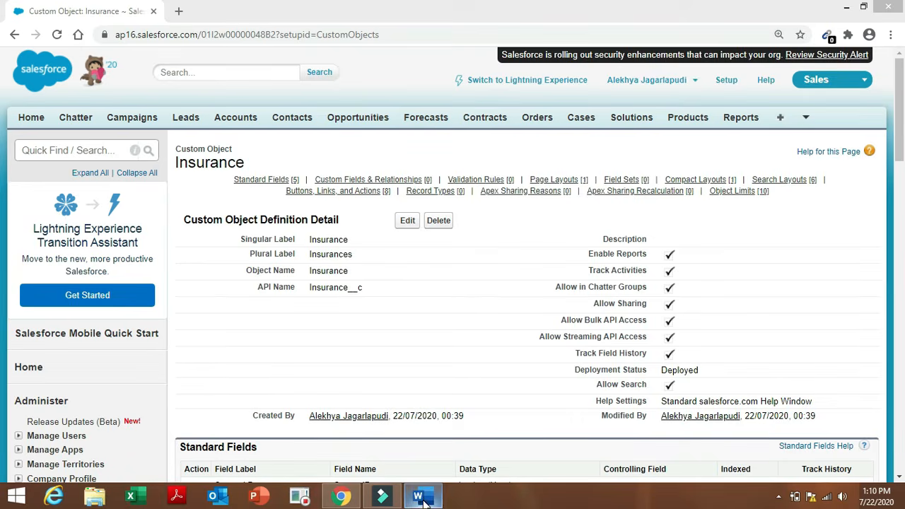
pyautogui.click(423, 498)
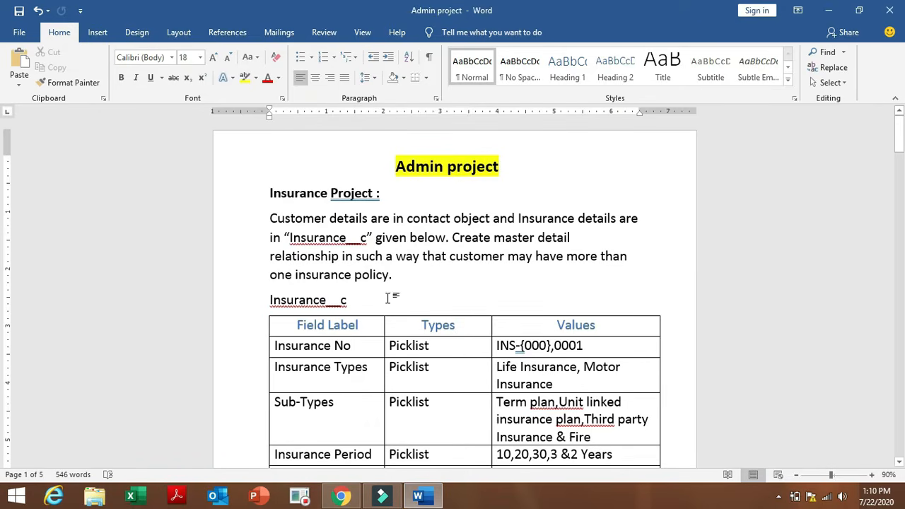
# Check the Insurance__c heading and the Insurance No row in the Word spec, then return to Salesforce.
pyautogui.moveTo(263, 303); pyautogui.dragTo(354, 302)
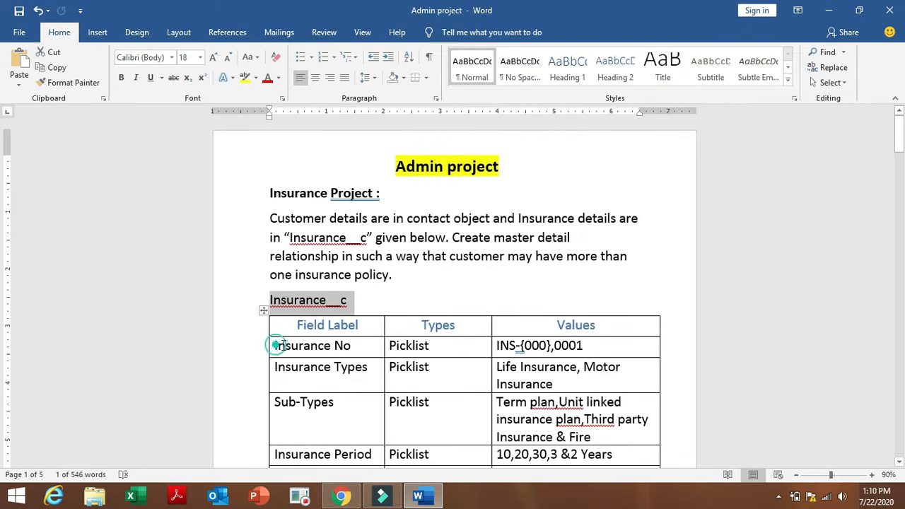
pyautogui.moveTo(275, 345); pyautogui.dragTo(355, 345)
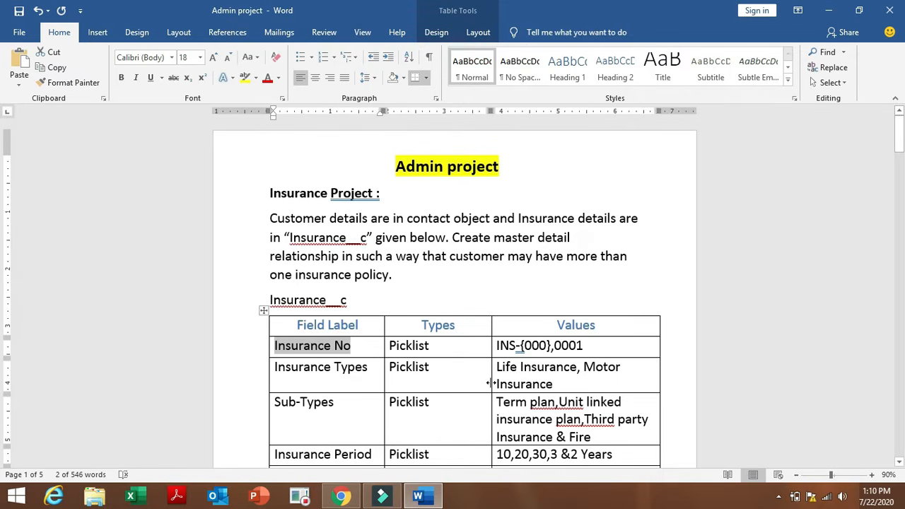
pyautogui.click(340, 496)
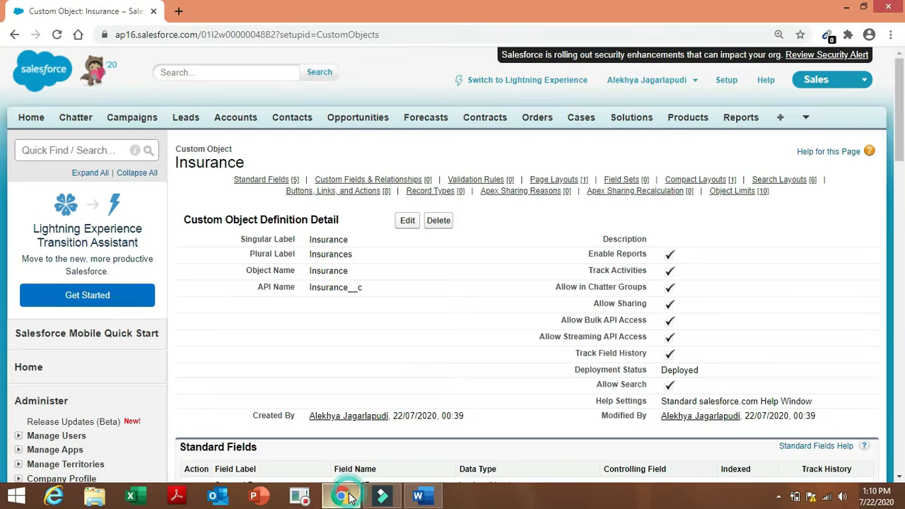
# Start a new Insurance custom field with the Picklist data type and continue to its details.
pyautogui.moveTo(385, 179)
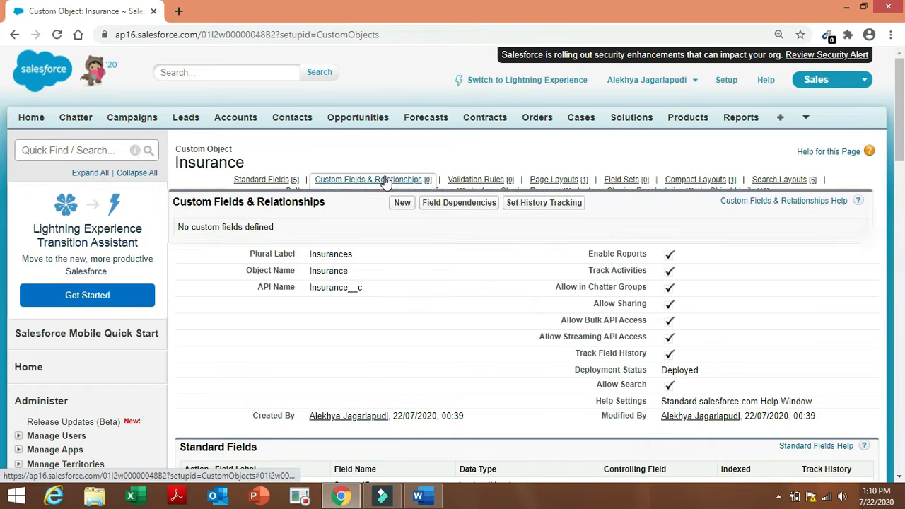
pyautogui.click(402, 203)
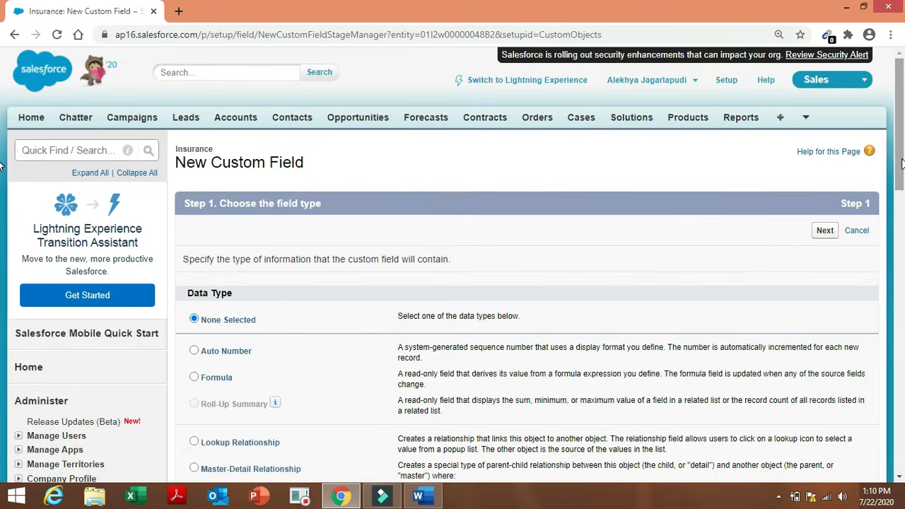
pyautogui.moveTo(901, 168); pyautogui.dragTo(900, 304)
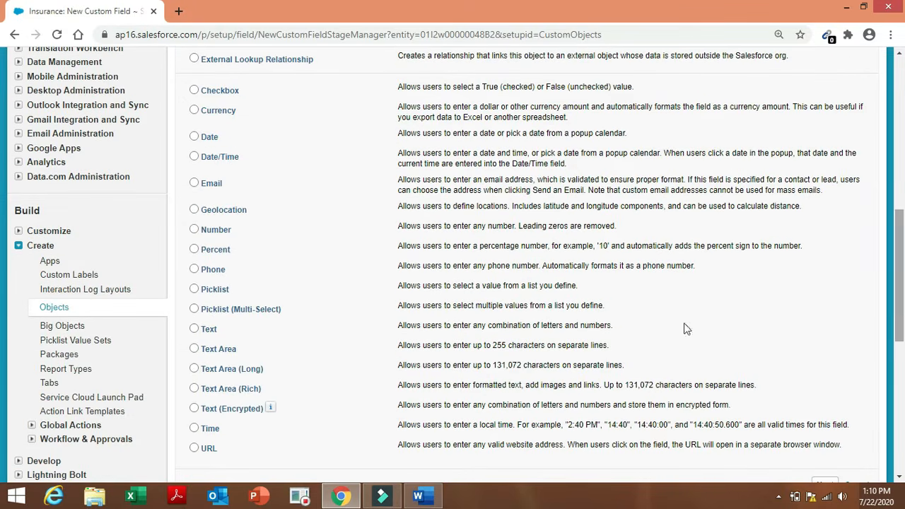
pyautogui.click(195, 290)
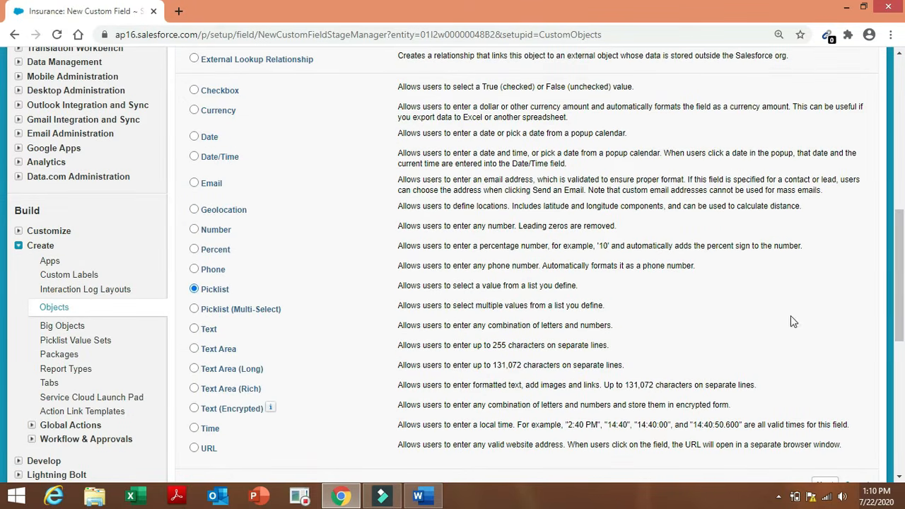
pyautogui.moveTo(901, 304); pyautogui.dragTo(882, 346)
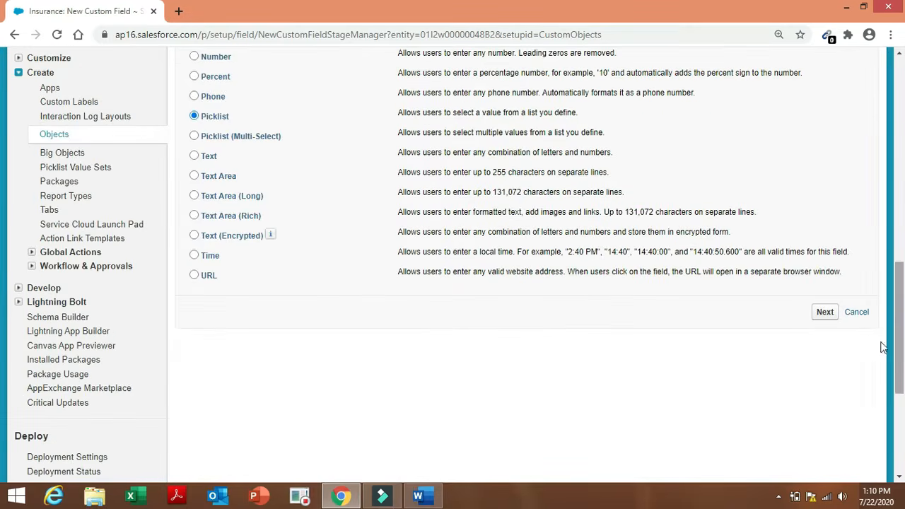
pyautogui.click(832, 318)
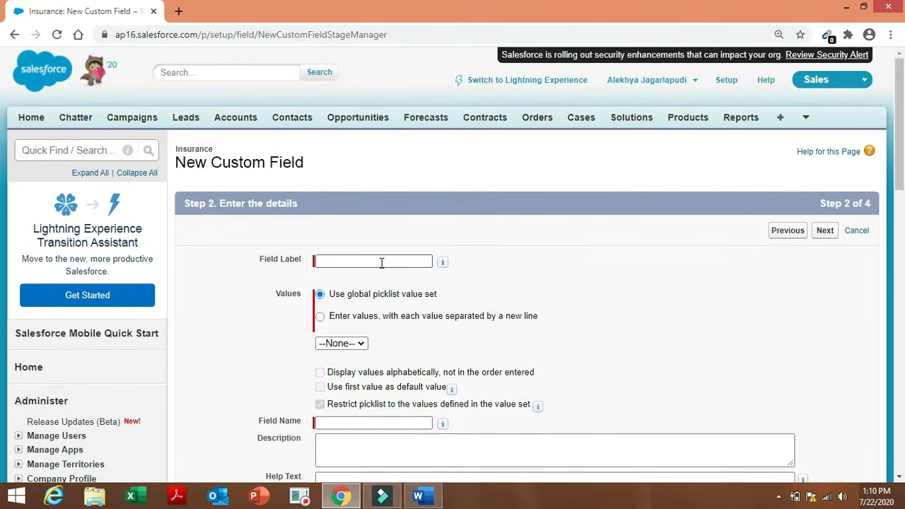
# Label the field 'Insurance No' and choose to enter picklist values manually.
pyautogui.click(380, 262)
pyautogui.click(381, 260)
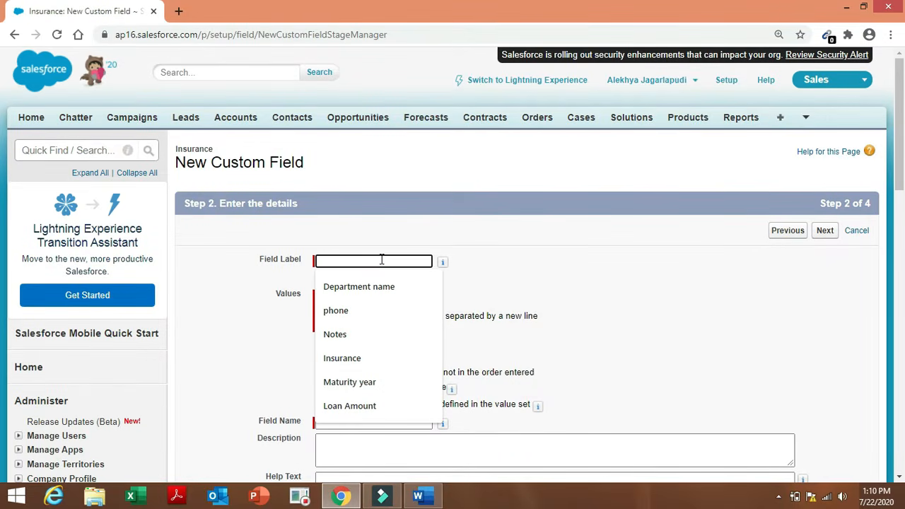
pyautogui.write('Insurance No')
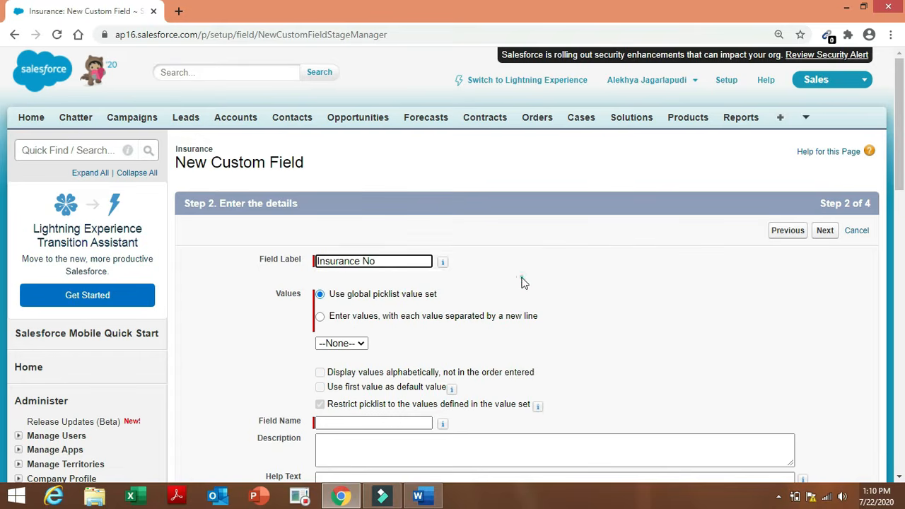
pyautogui.click(520, 279)
pyautogui.click(320, 316)
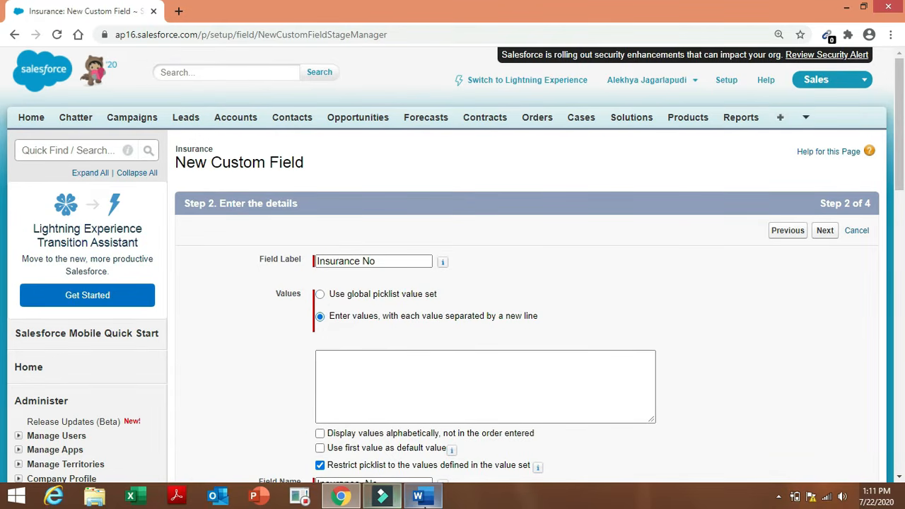
# Copy 'INS-{000},0001' from the Word spec and paste it into the picklist values.
pyautogui.click(422, 496)
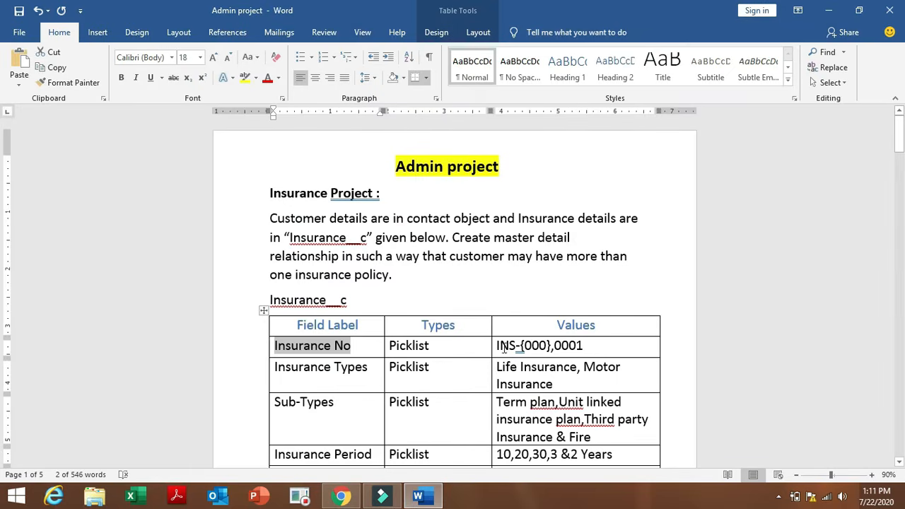
pyautogui.moveTo(498, 345); pyautogui.dragTo(598, 345)
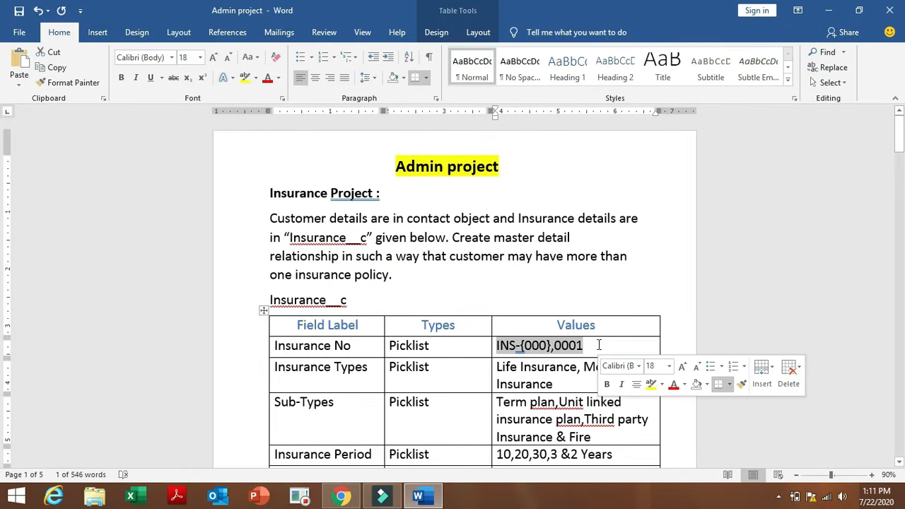
pyautogui.hotkey('ctrl', 'c')
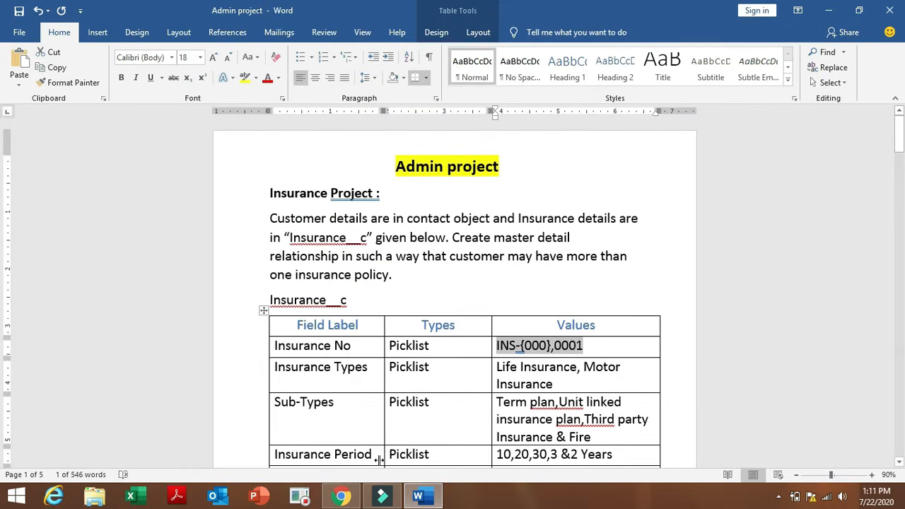
pyautogui.click(340, 496)
pyautogui.click(344, 359)
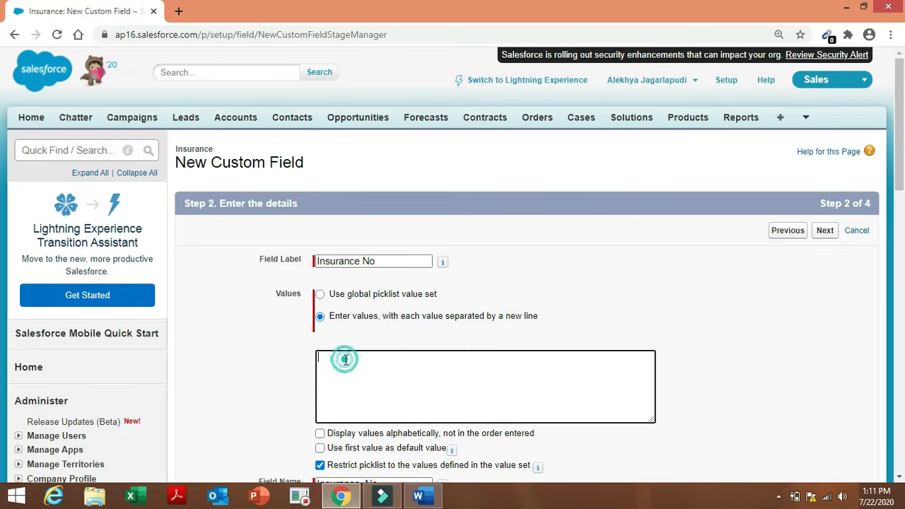
pyautogui.hotkey('ctrl', 'v')
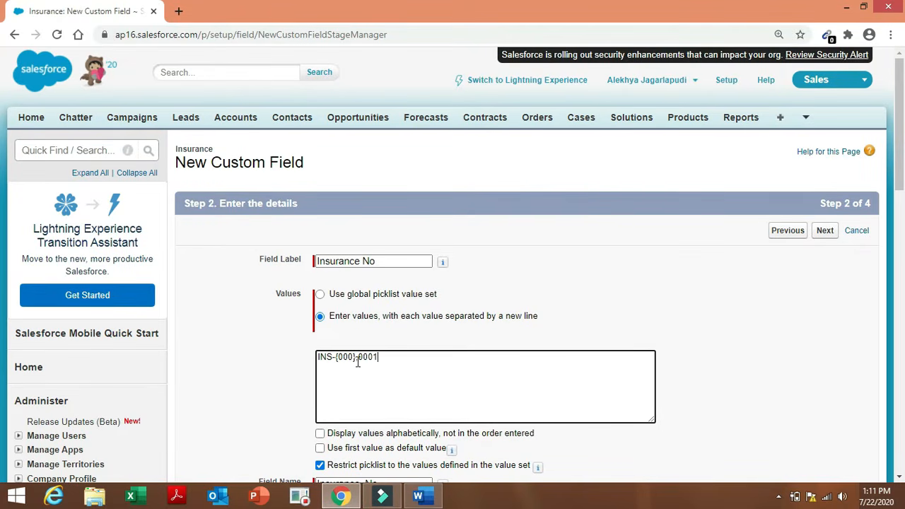
# Split the values into INS-{000} and INS-{0001} on separate lines and continue.
pyautogui.click(355, 360)
pyautogui.press('Return')
pyautogui.click(320, 367)
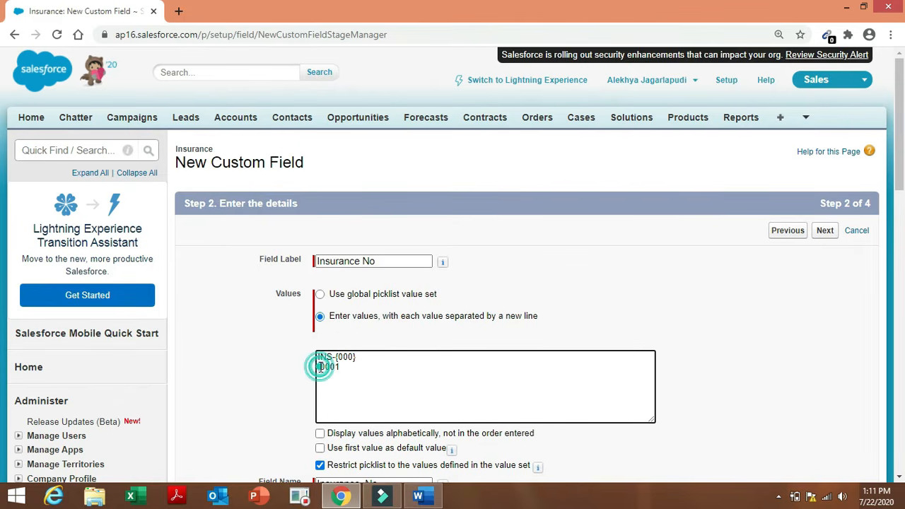
pyautogui.write('INS')
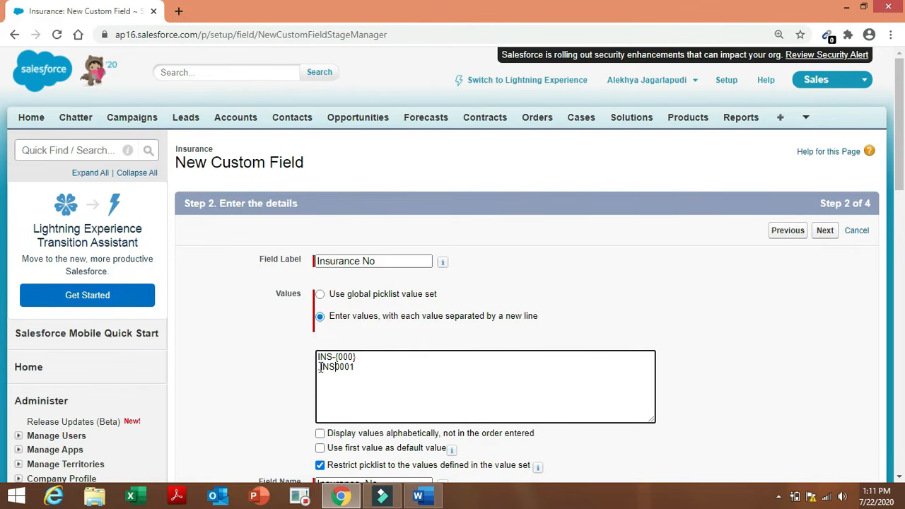
pyautogui.write('-{')
pyautogui.press('BackSpace')
pyautogui.click(619, 292)
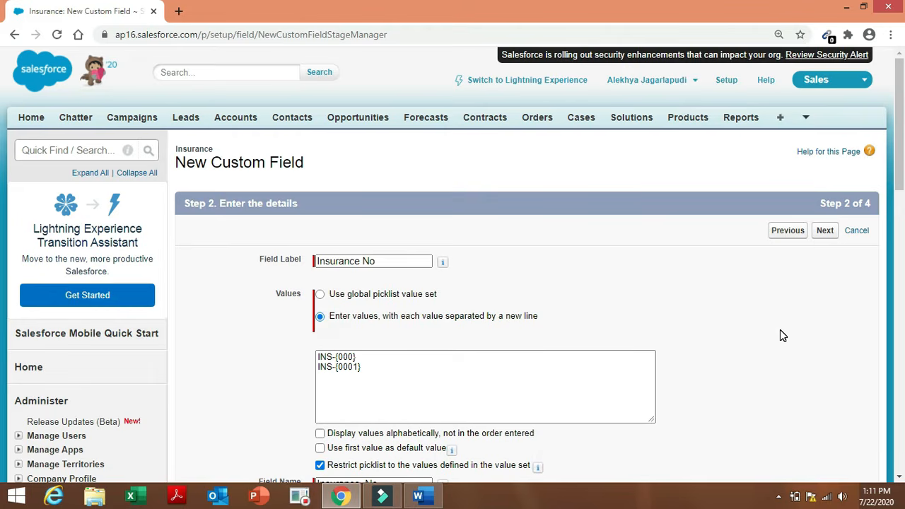
pyautogui.click(900, 225)
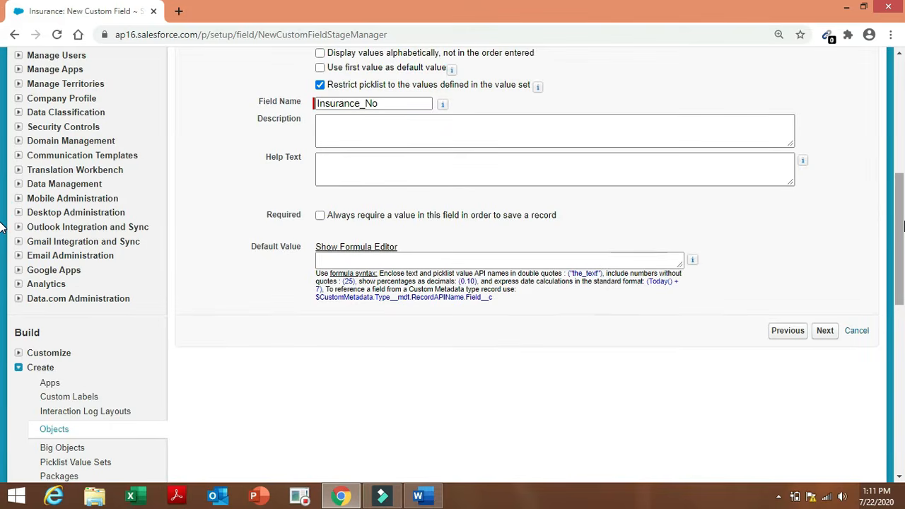
pyautogui.click(827, 337)
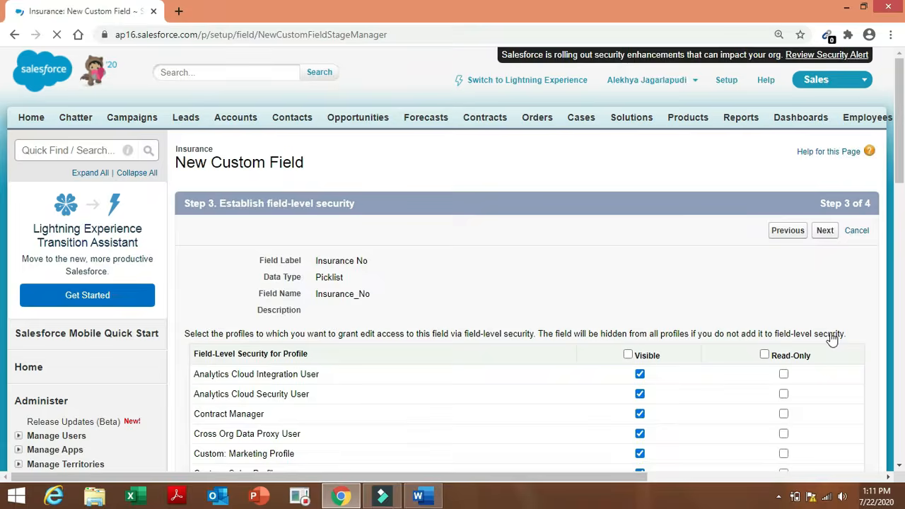
# Save the Insurance No field with Save & New and check the Insurance Types row in Word.
pyautogui.click(824, 240)
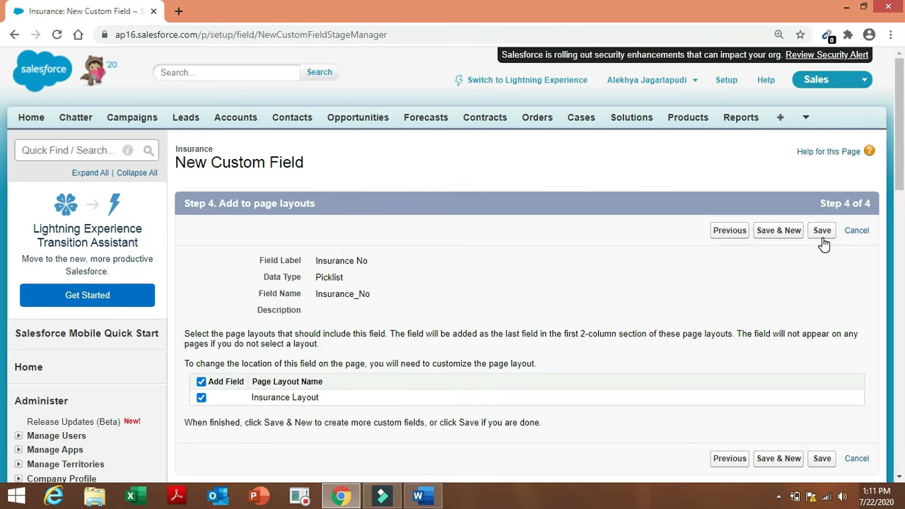
pyautogui.click(782, 235)
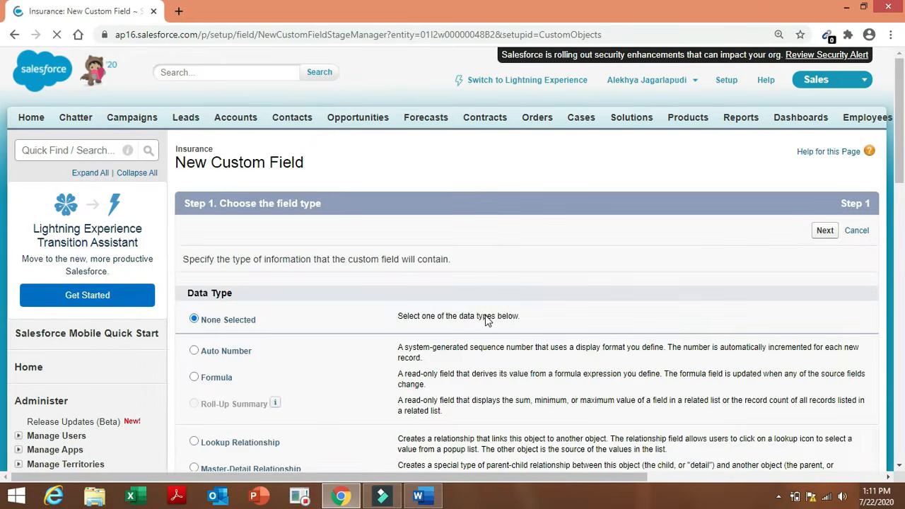
pyautogui.click(419, 497)
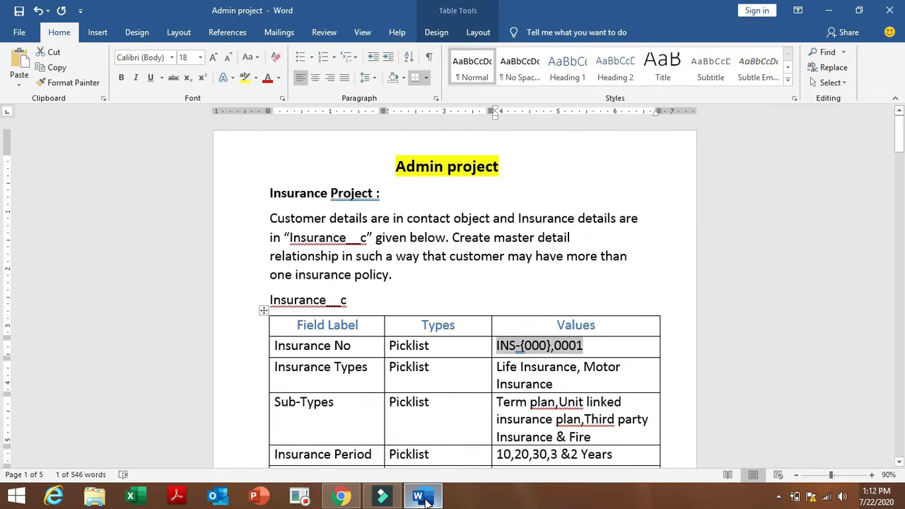
pyautogui.click(269, 368)
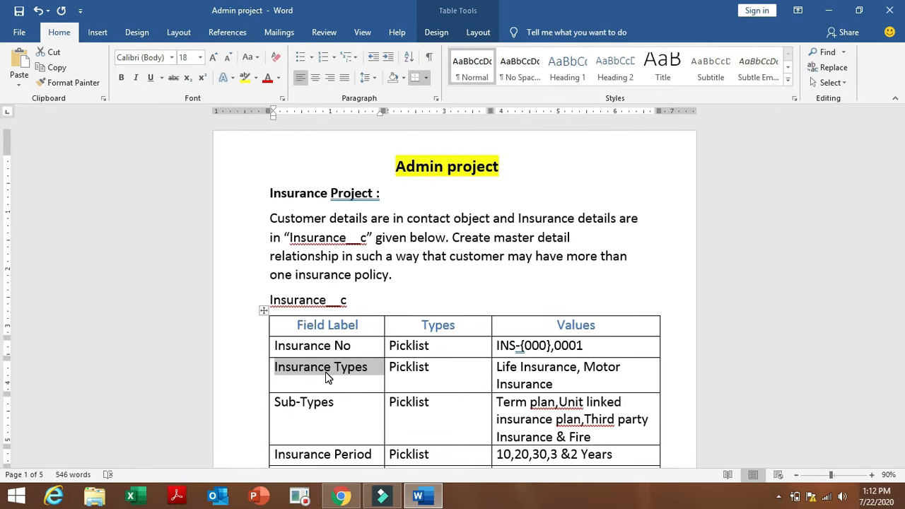
# Choose Picklist as the new field's data type and continue to its details.
pyautogui.click(341, 494)
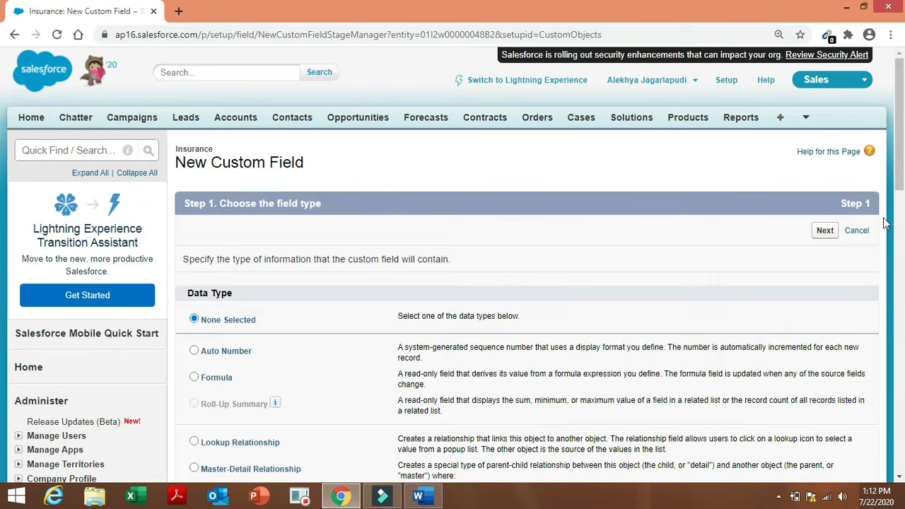
pyautogui.moveTo(903, 173); pyautogui.dragTo(903, 290)
pyautogui.click(201, 397)
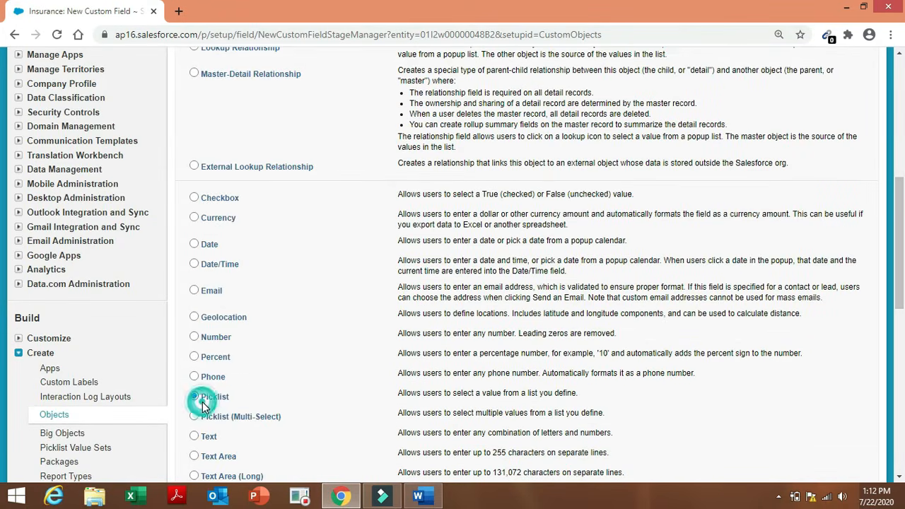
pyautogui.moveTo(896, 310); pyautogui.dragTo(896, 364)
pyautogui.click(827, 402)
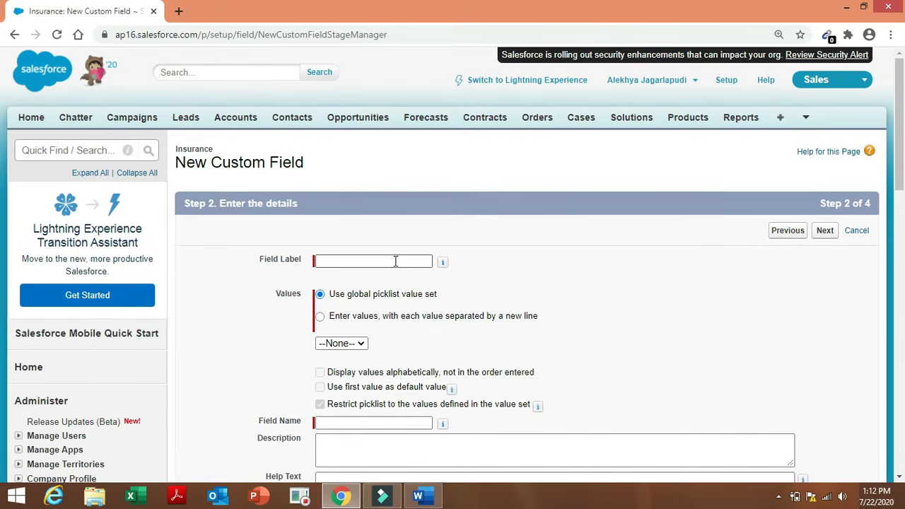
# Paste 'Insurance Types' as the field label and choose to enter values manually.
pyautogui.click(395, 261)
pyautogui.click(395, 261)
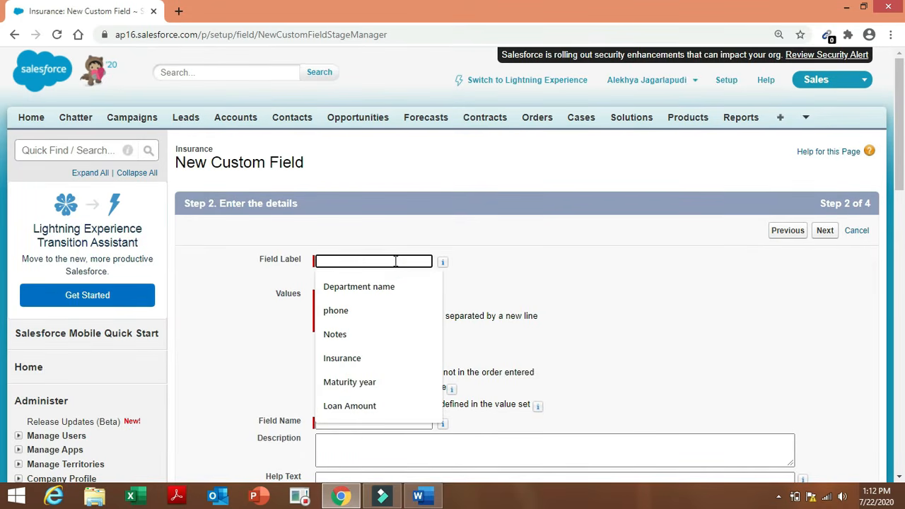
pyautogui.hotkey('ctrl', 'v')
pyautogui.click(575, 252)
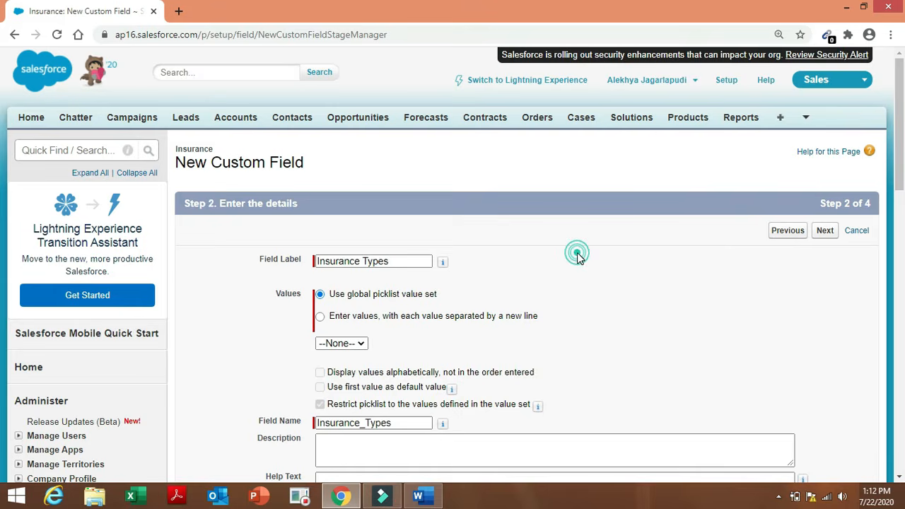
pyautogui.click(322, 317)
pyautogui.click(349, 370)
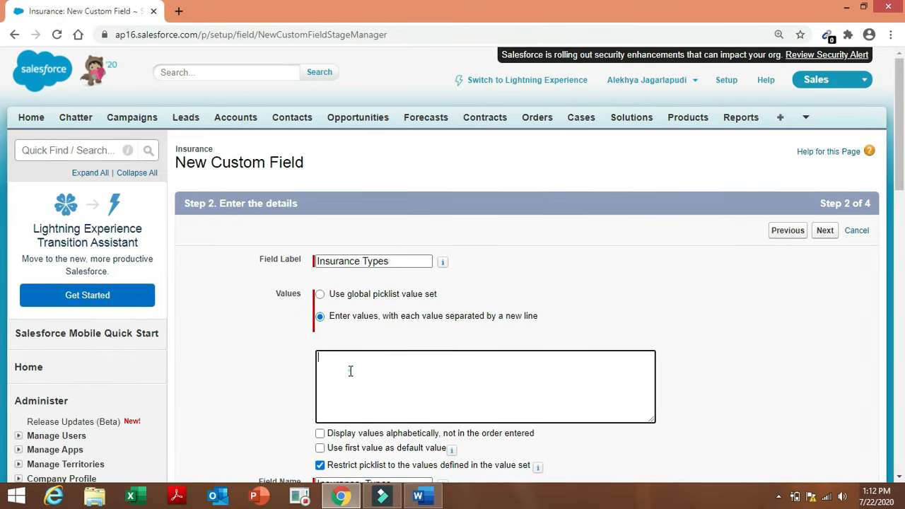
# Paste Life Insurance and Motor Insurance from Word as separate picklist values.
pyautogui.click(419, 497)
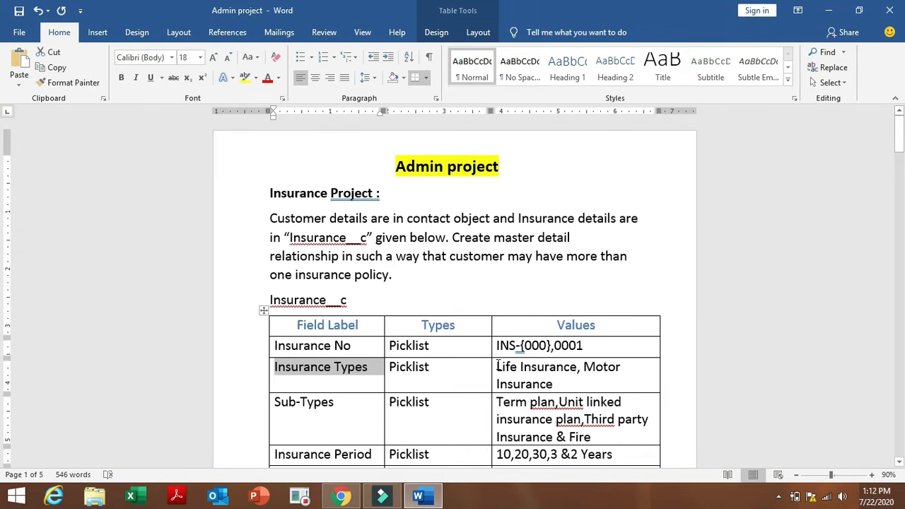
pyautogui.moveTo(498, 365); pyautogui.dragTo(553, 387)
pyautogui.hotkey('ctrl', 'c')
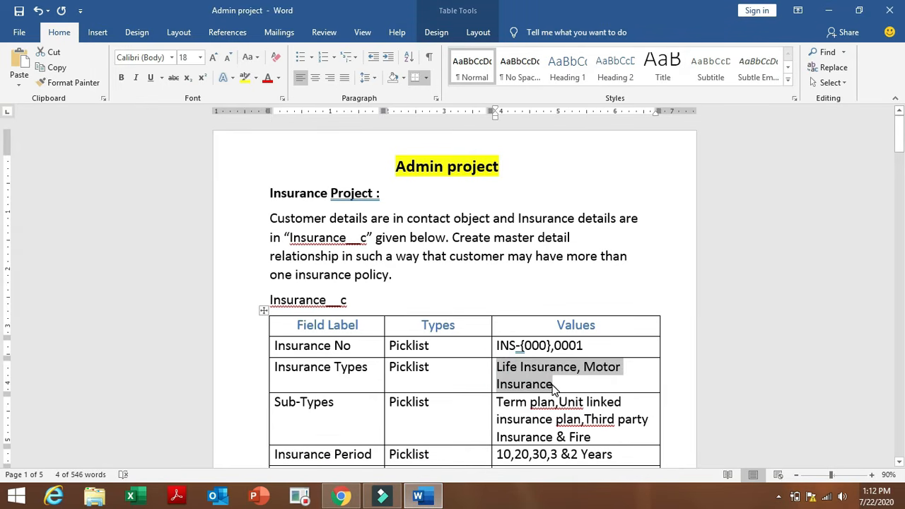
pyautogui.click(340, 498)
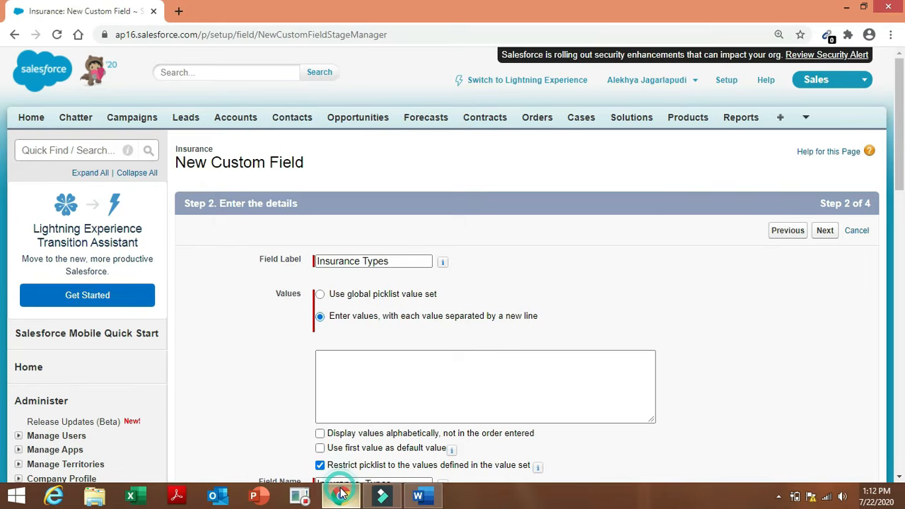
pyautogui.click(336, 366)
pyautogui.hotkey('ctrl', 'v')
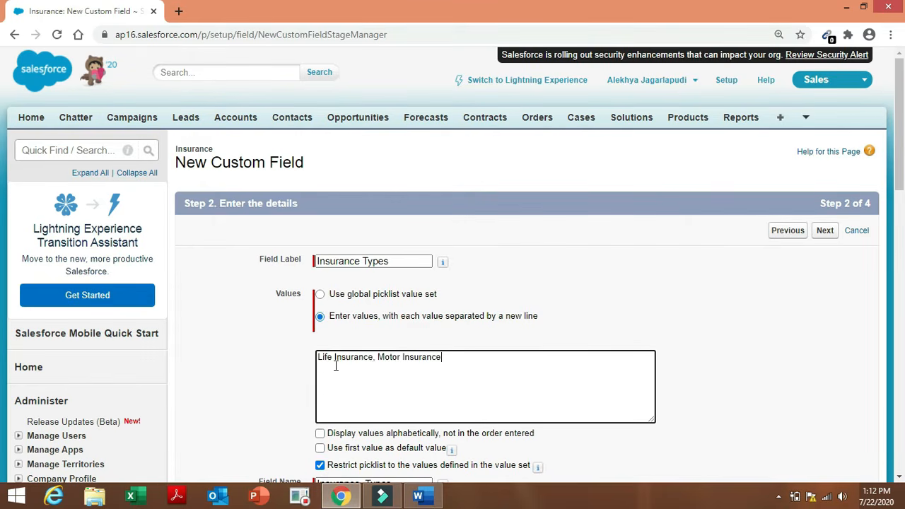
pyautogui.click(375, 357)
pyautogui.press('Return')
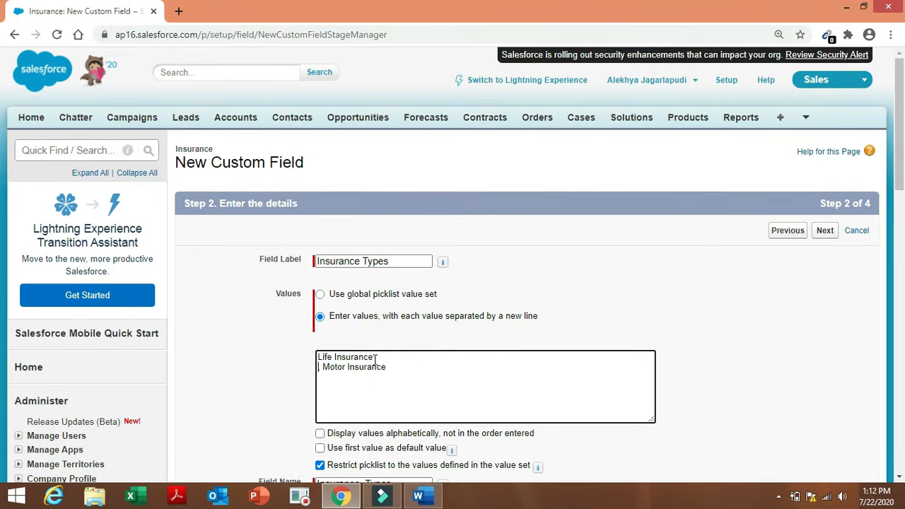
pyautogui.click(321, 366)
pyautogui.press('Delete')
pyautogui.moveTo(896, 148); pyautogui.dragTo(901, 290)
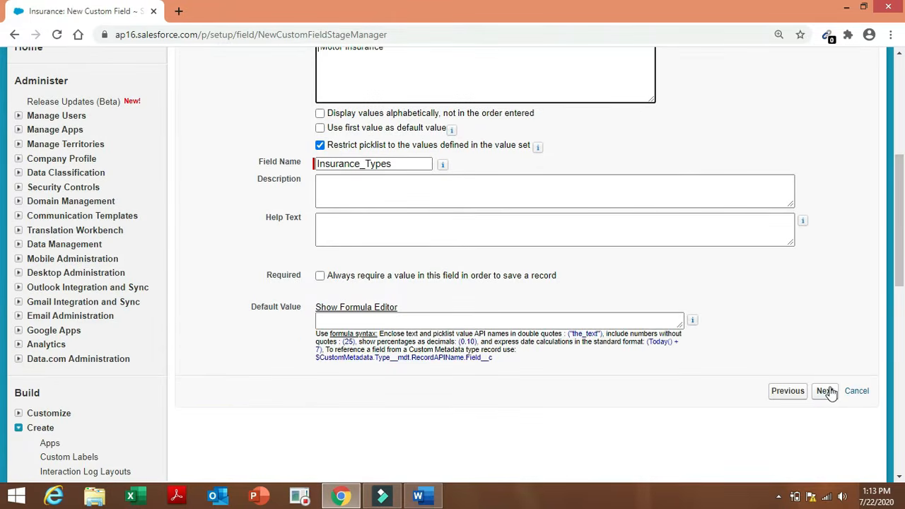
# Save Insurance Types with Save & New and check the Sub-Types row in Word.
pyautogui.click(826, 390)
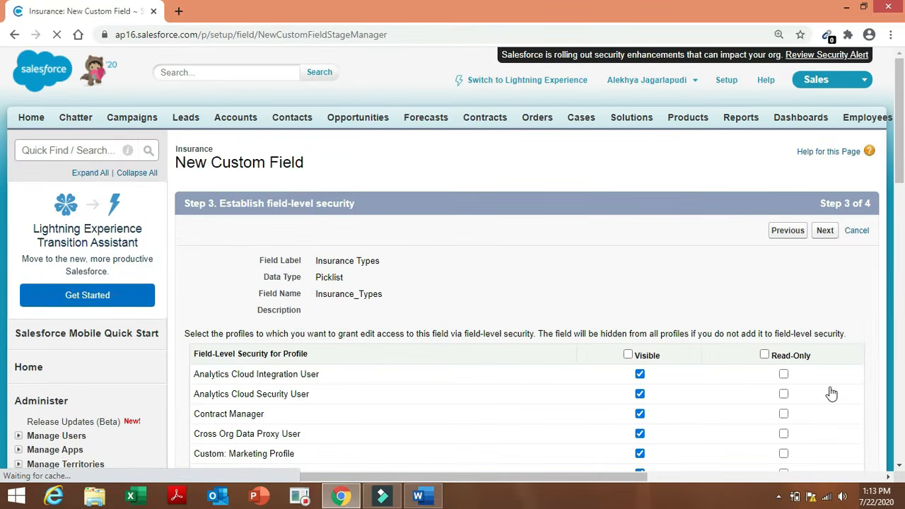
pyautogui.click(831, 230)
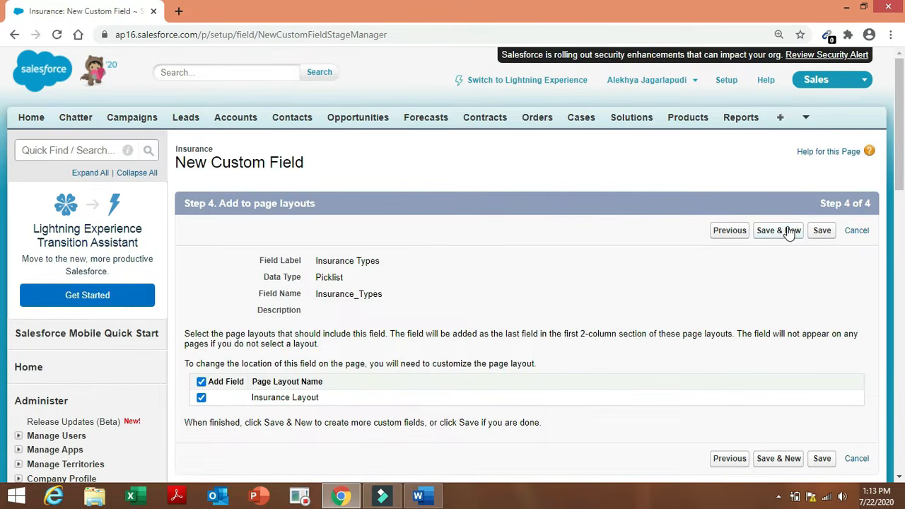
pyautogui.click(788, 233)
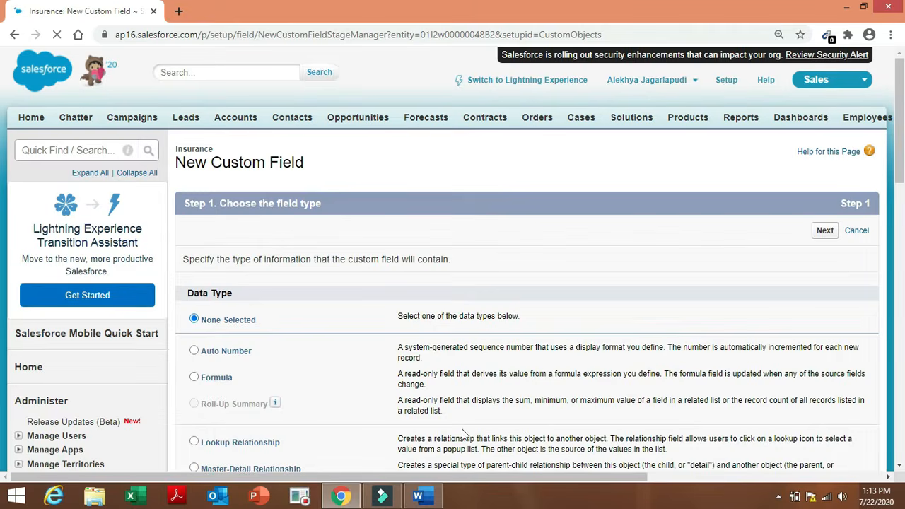
pyautogui.click(418, 495)
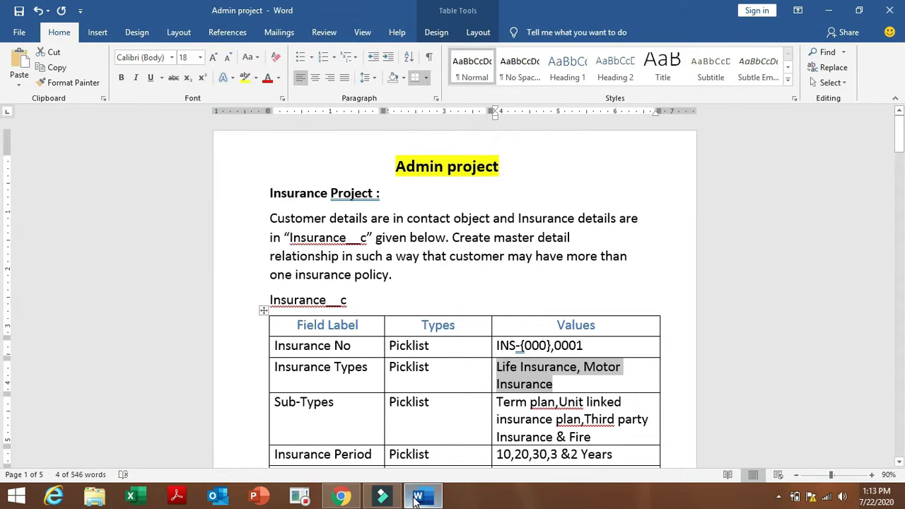
pyautogui.click(271, 402)
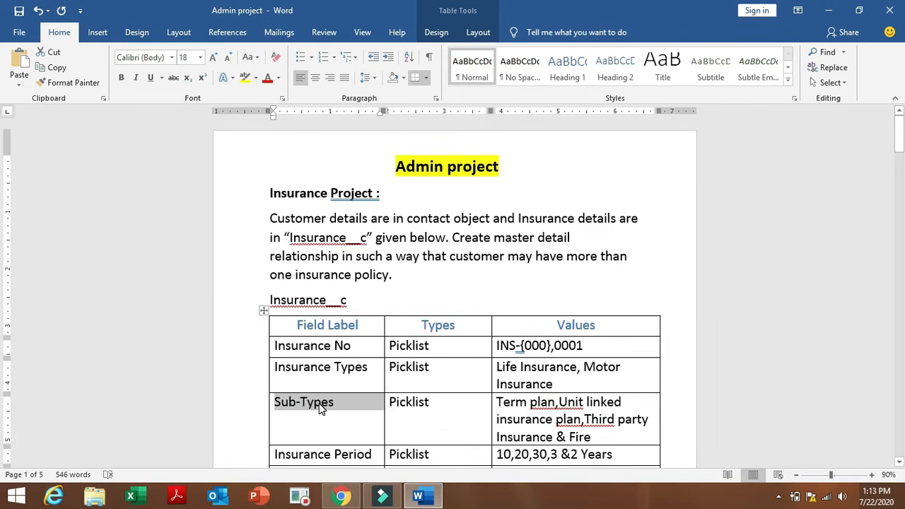
# Choose Picklist as the Sub-Types field's data type and continue to its details.
pyautogui.click(342, 495)
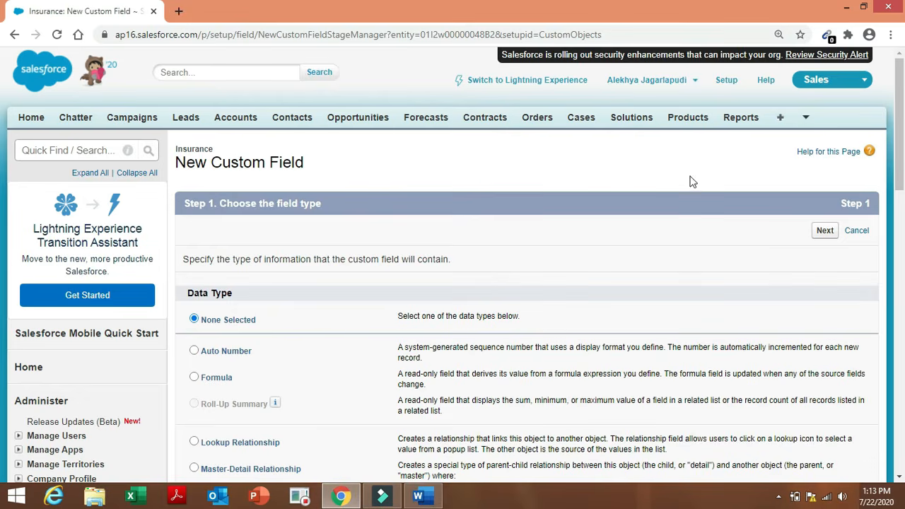
pyautogui.moveTo(900, 152); pyautogui.dragTo(903, 264)
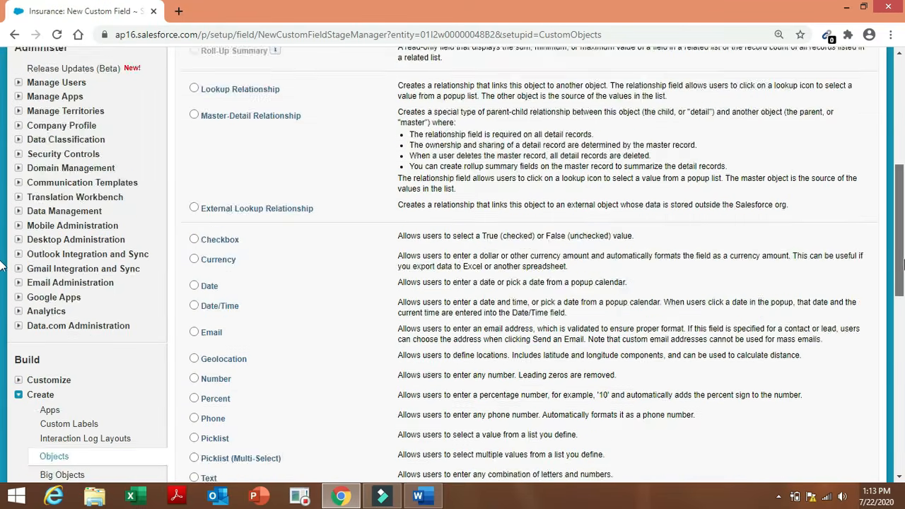
pyautogui.scroll(-2, 2, 265)
pyautogui.click(191, 330)
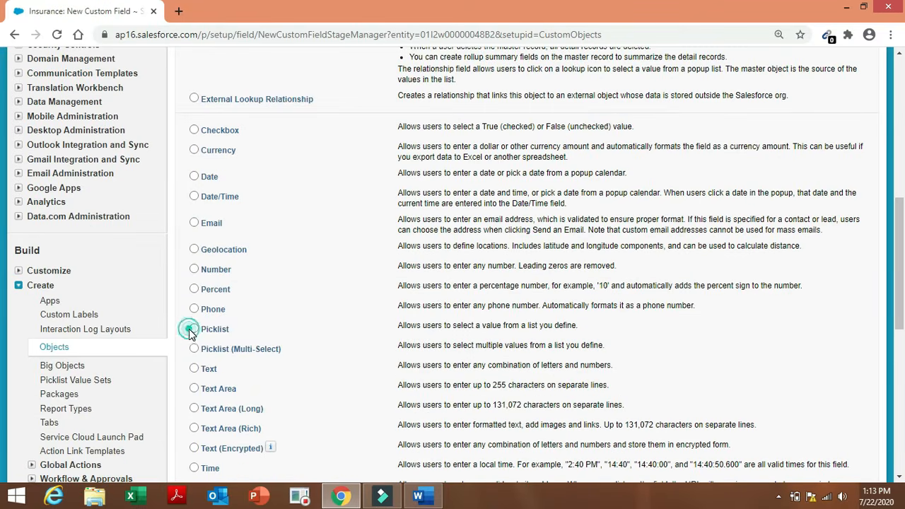
pyautogui.moveTo(900, 277); pyautogui.dragTo(903, 339)
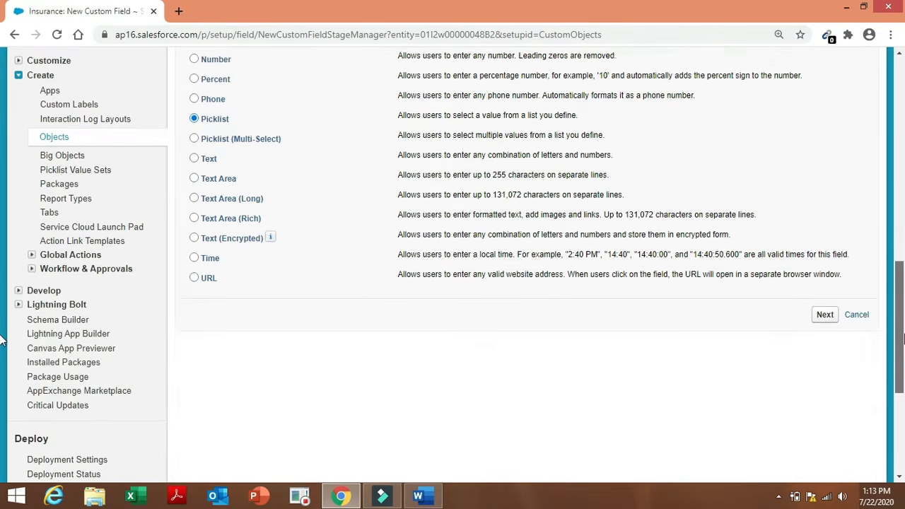
pyautogui.click(830, 318)
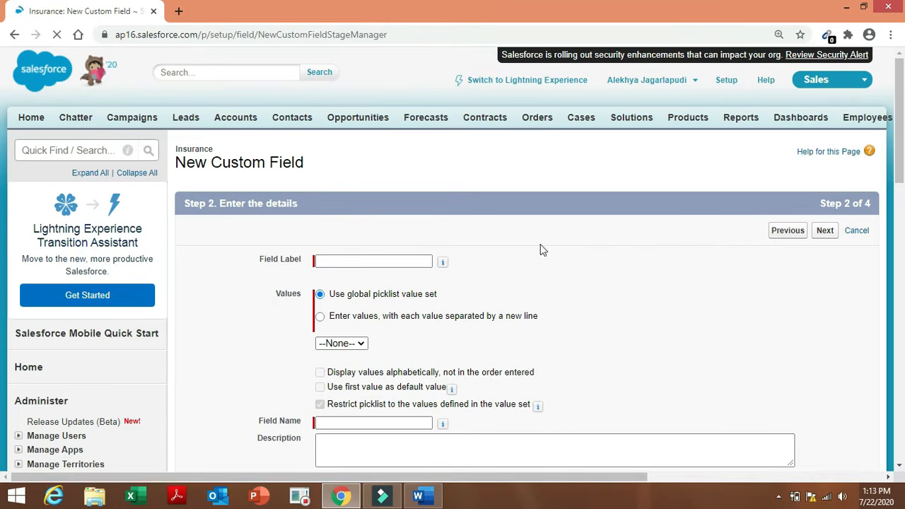
# Label the new picklist field Sub-Types and choose to enter its values manually.
pyautogui.click(404, 260)
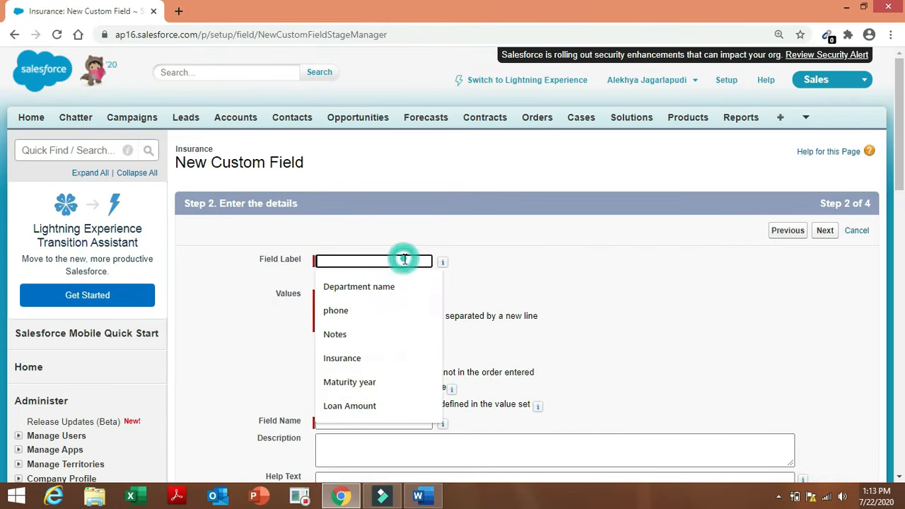
pyautogui.write('Sub-Types')
pyautogui.click(556, 282)
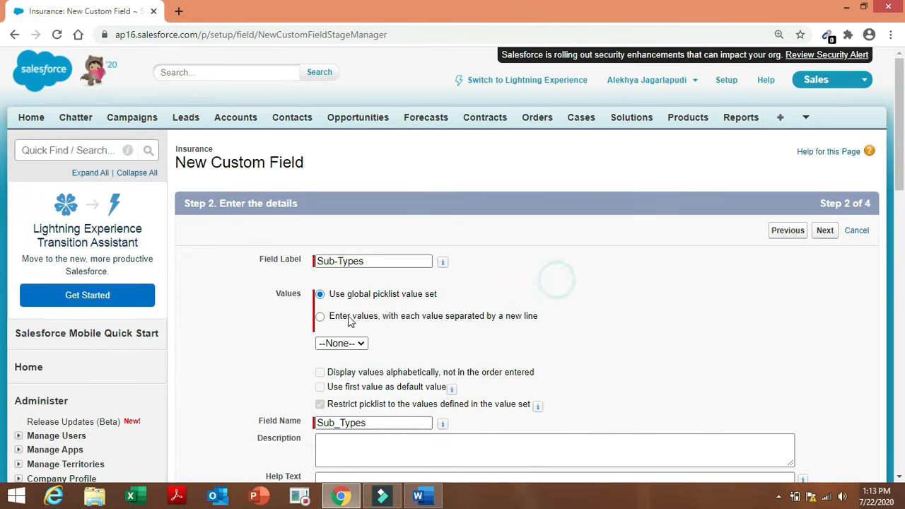
pyautogui.click(320, 318)
pyautogui.click(320, 316)
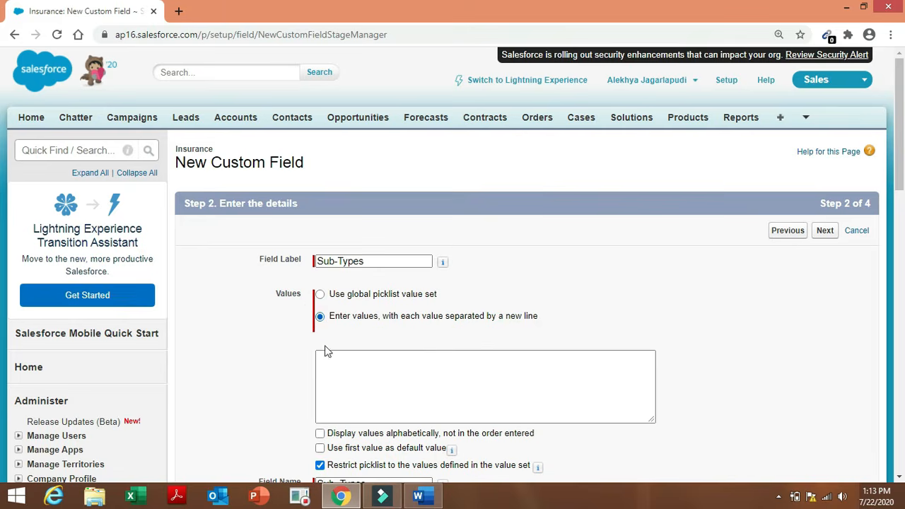
pyautogui.click(334, 364)
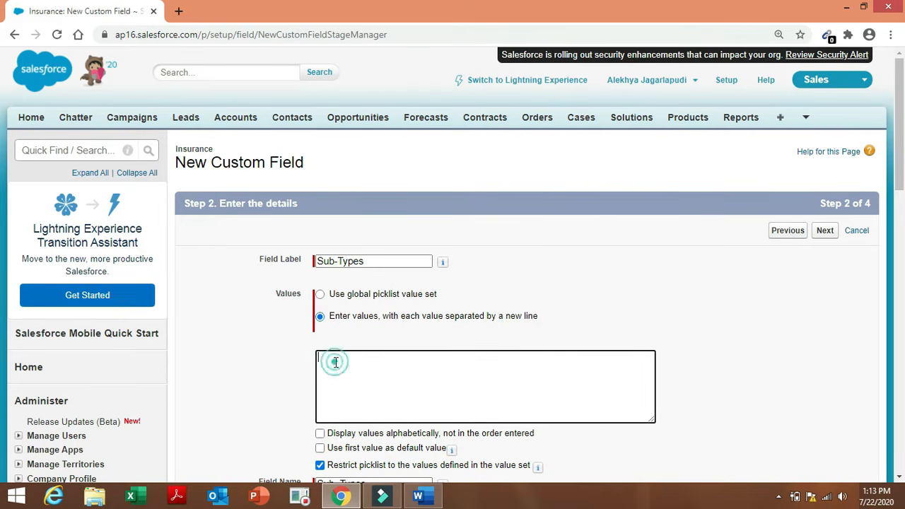
# Copy the Sub-Types values from the Word requirements document into the Values box.
pyautogui.click(421, 496)
pyautogui.click(519, 431)
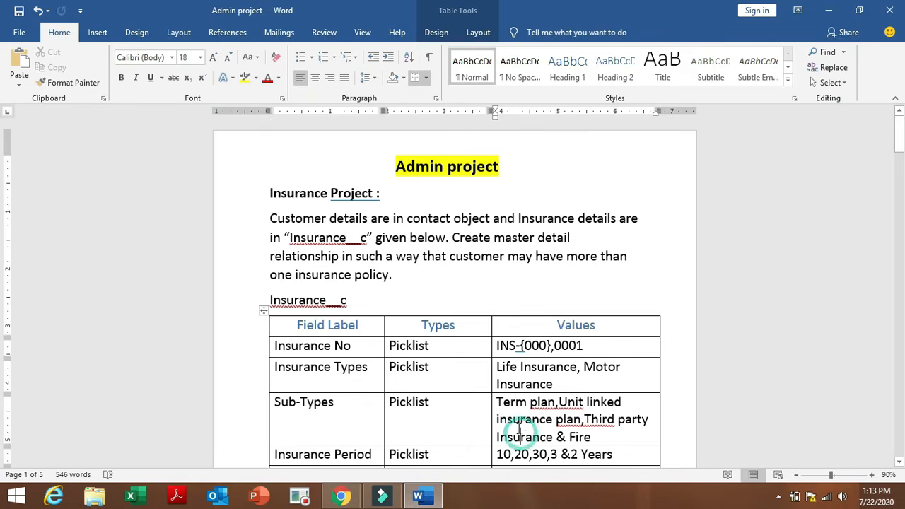
pyautogui.moveTo(498, 402); pyautogui.dragTo(597, 435)
pyautogui.hotkey('ctrl', 'c')
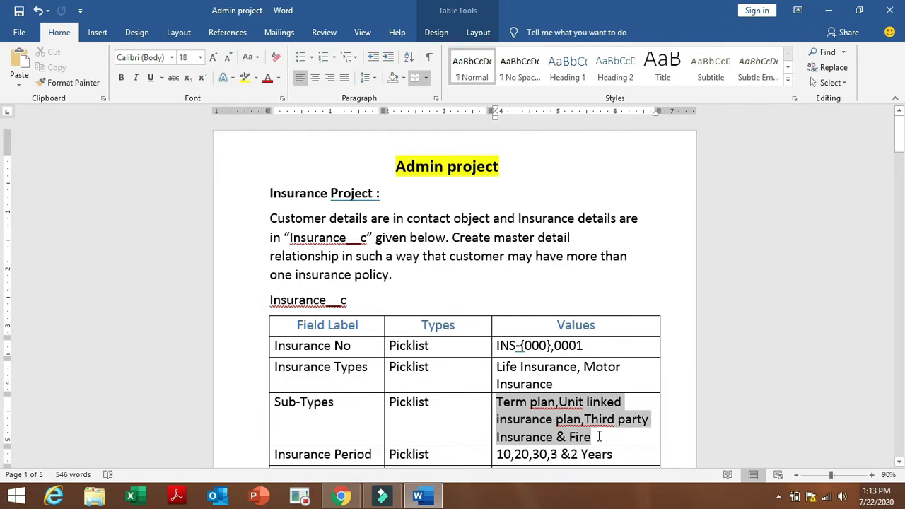
pyautogui.click(339, 497)
pyautogui.click(348, 373)
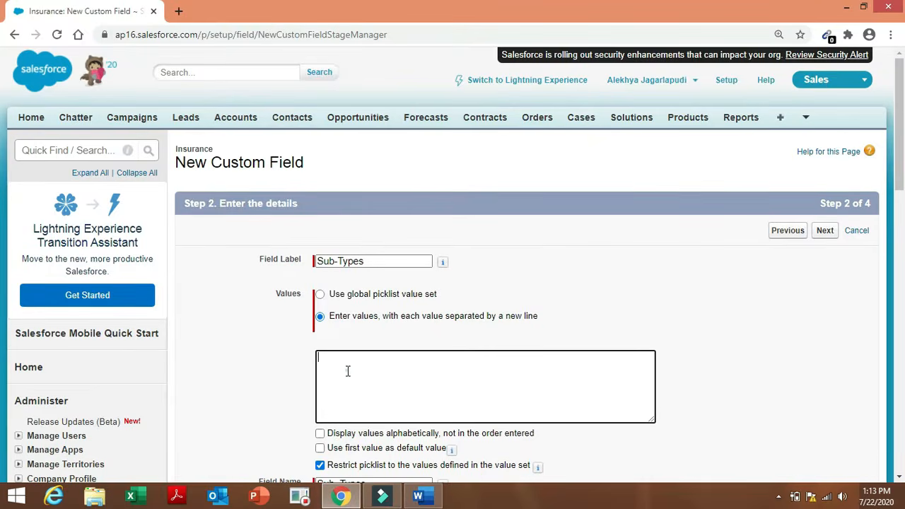
pyautogui.hotkey('ctrl', 'v')
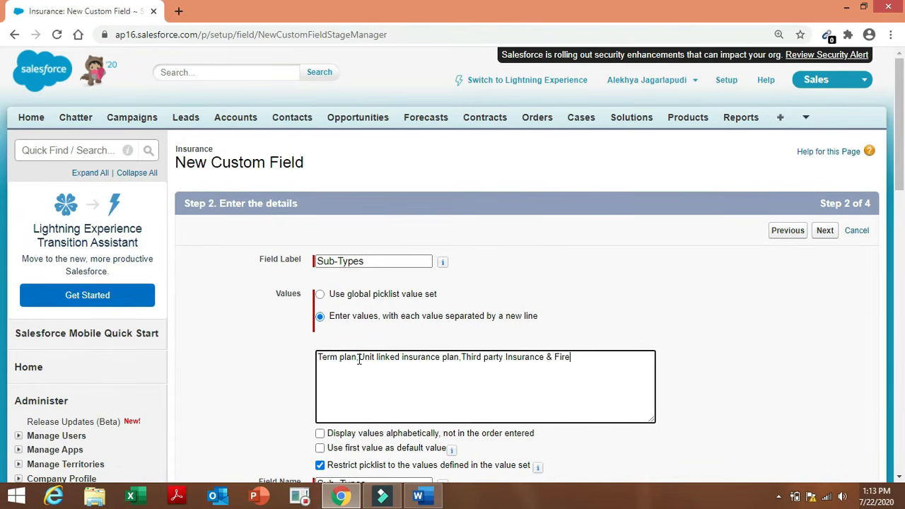
# Split Term plan, Unit linked insurance plan, Third party Insurance and Fire onto separate lines, removing commas and '&'.
pyautogui.click(358, 359)
pyautogui.press('Return')
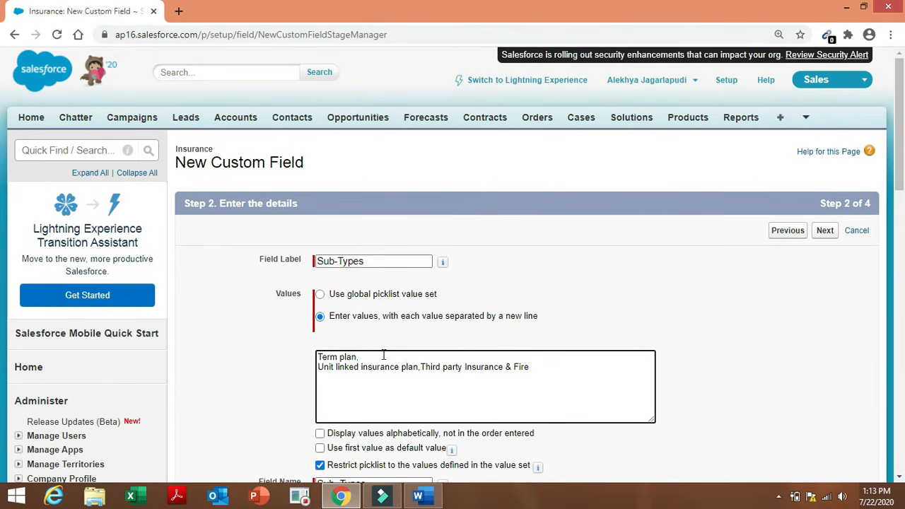
pyautogui.click(420, 367)
pyautogui.press('Return')
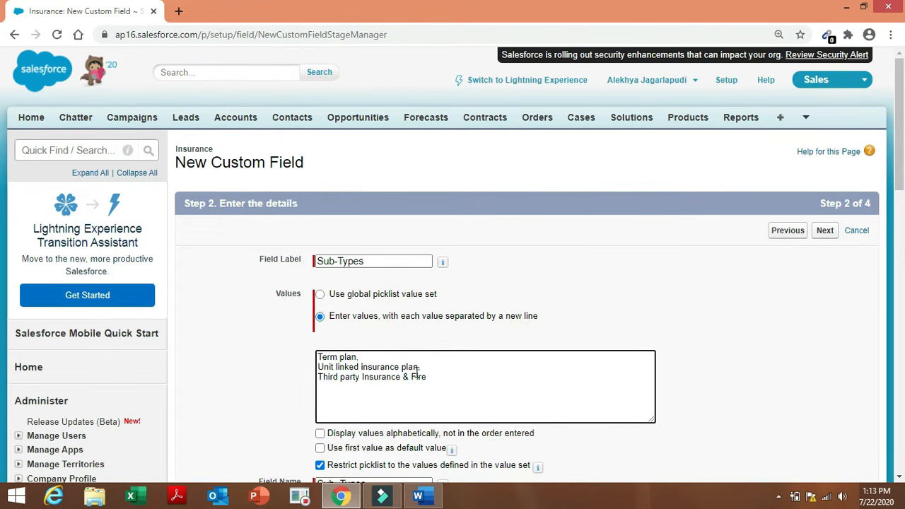
pyautogui.click(404, 378)
pyautogui.press('Return')
pyautogui.click(366, 358)
pyautogui.press('BackSpace')
pyautogui.click(423, 367)
pyautogui.click(325, 387)
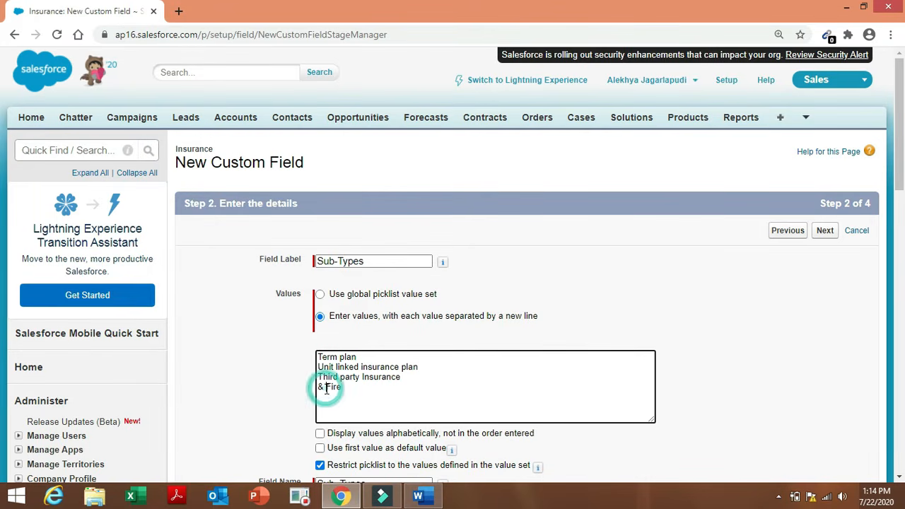
pyautogui.press('BackSpace')
pyautogui.press('BackSpace')
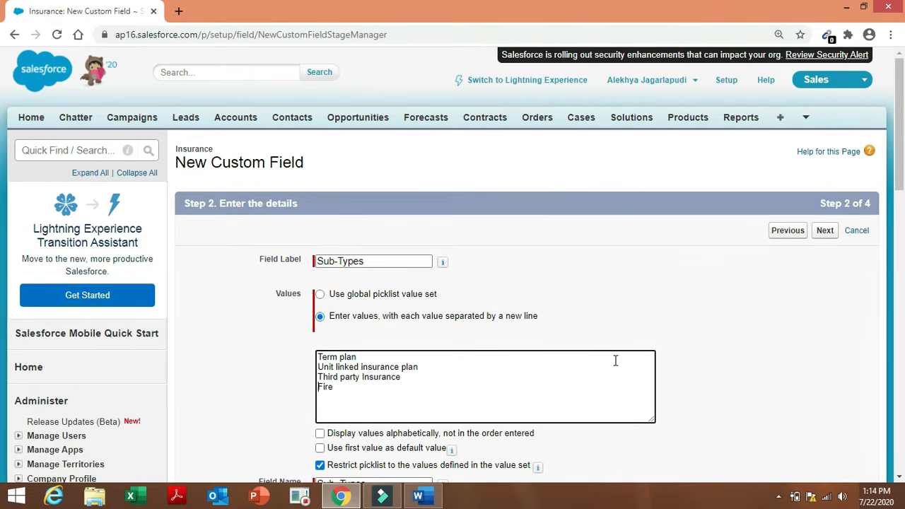
pyautogui.moveTo(903, 167); pyautogui.dragTo(903, 233)
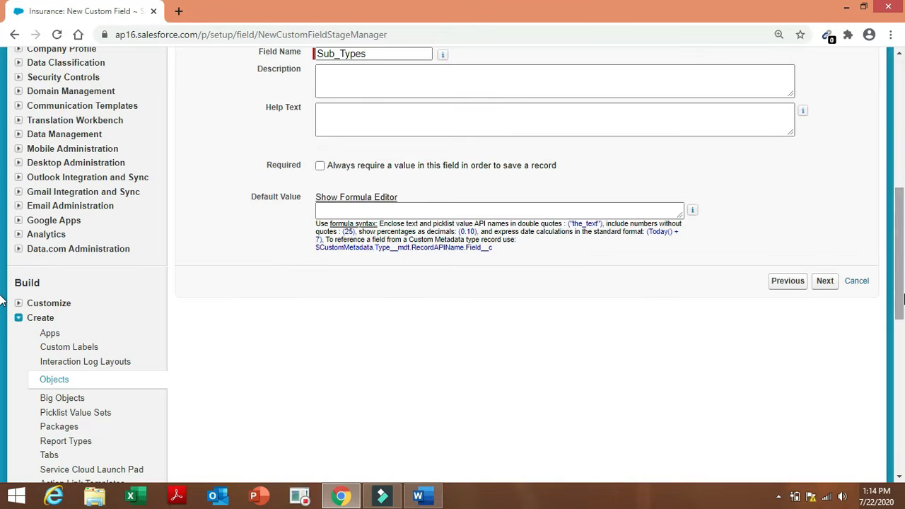
# Accept the default field-level security and page layout, then use Save & New.
pyautogui.click(825, 280)
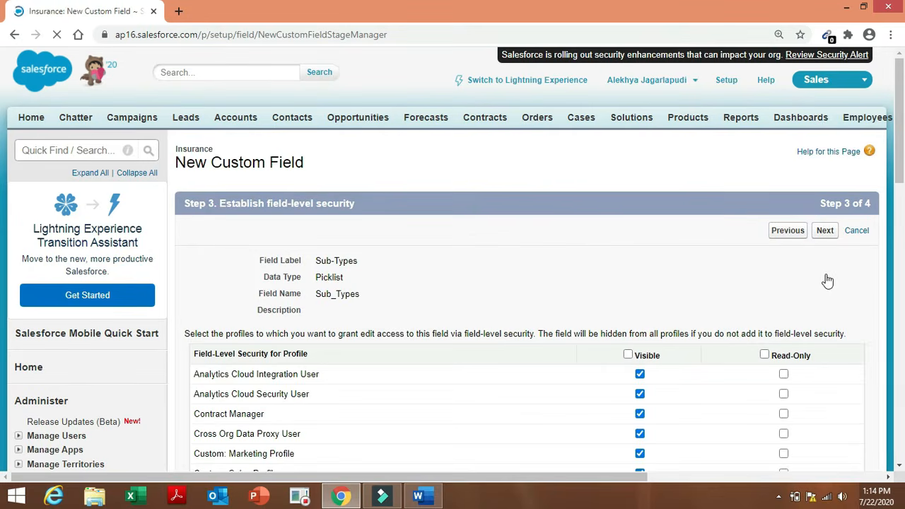
pyautogui.click(824, 234)
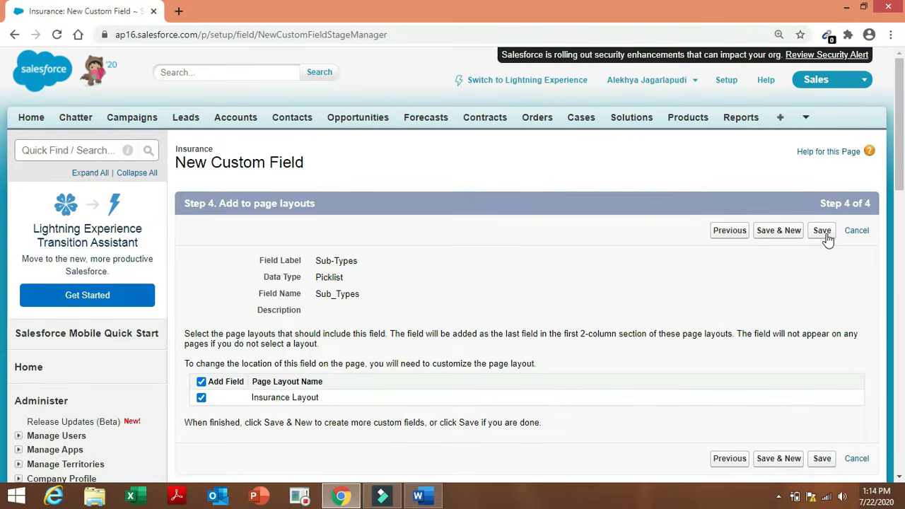
pyautogui.click(781, 234)
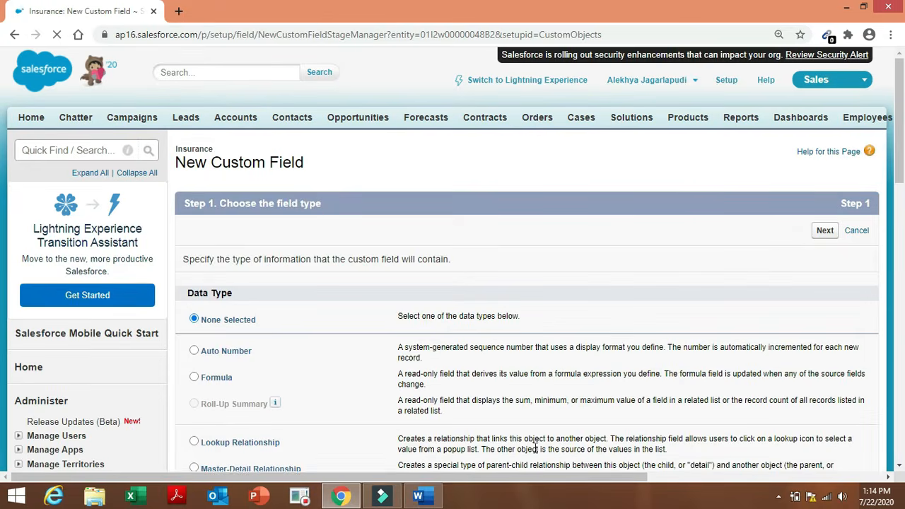
# Select the Insurance Period row label in the Word requirements table.
pyautogui.click(439, 500)
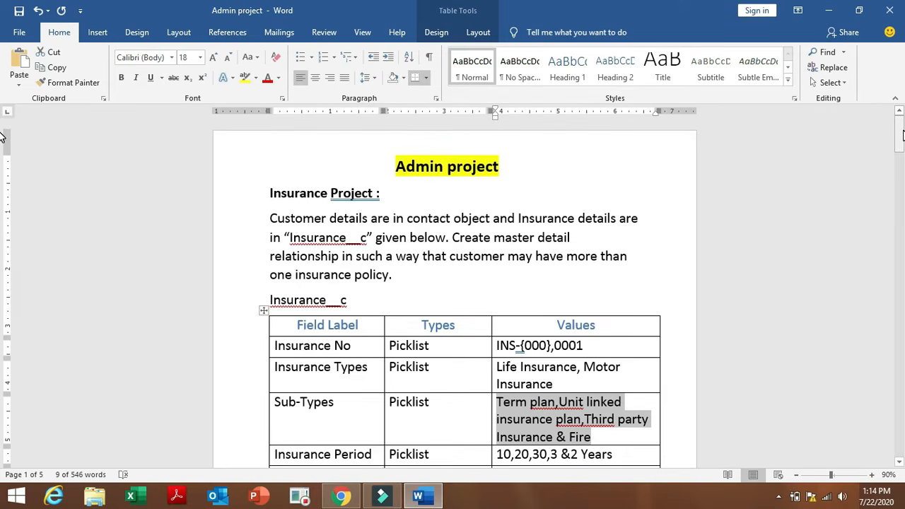
pyautogui.moveTo(900, 140); pyautogui.dragTo(902, 167)
pyautogui.click(412, 214)
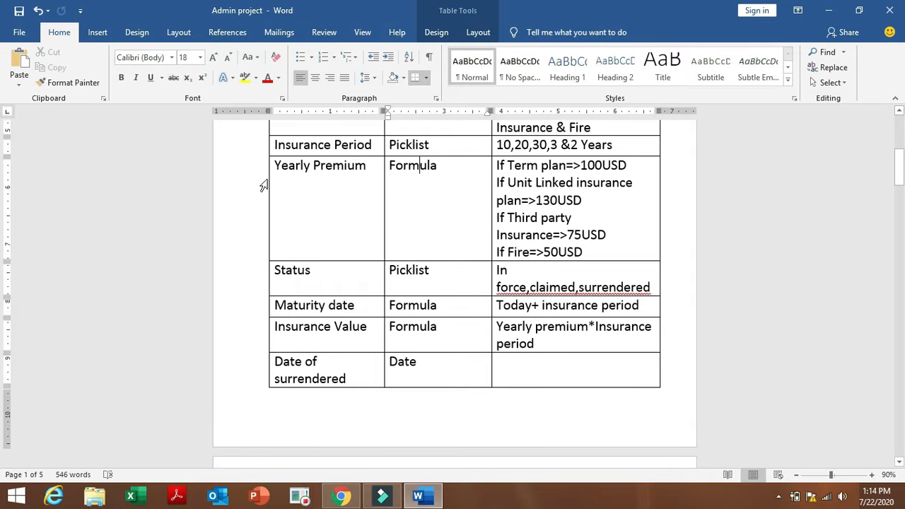
pyautogui.moveTo(275, 146); pyautogui.dragTo(371, 145)
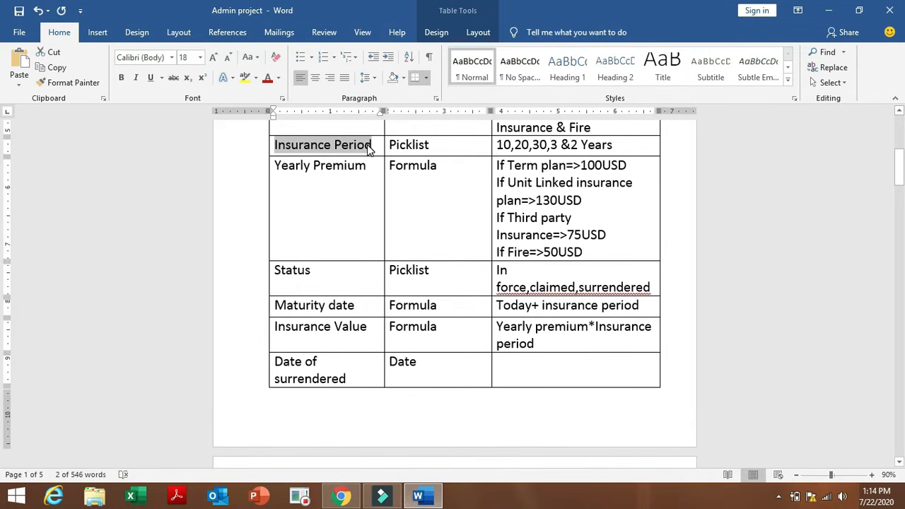
# Choose Picklist as the data type for the Insurance Period field.
pyautogui.click(341, 497)
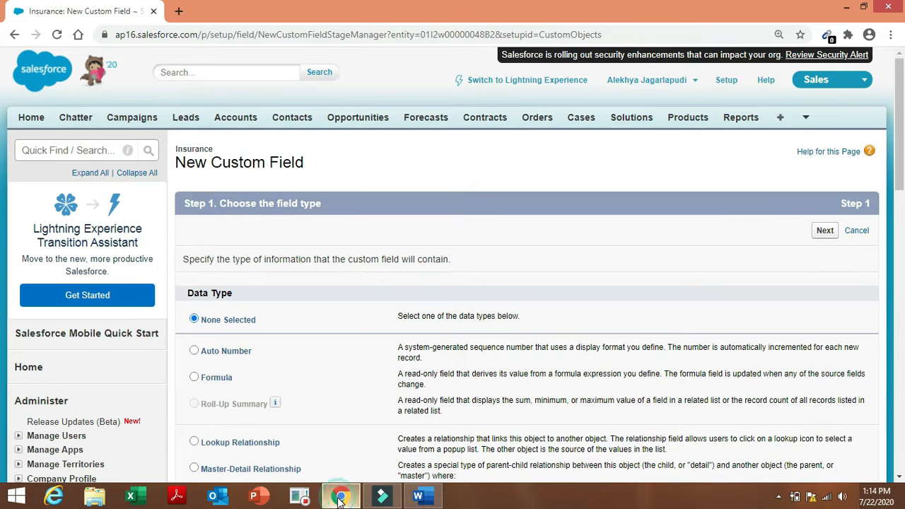
pyautogui.scroll(-3, 3, 170)
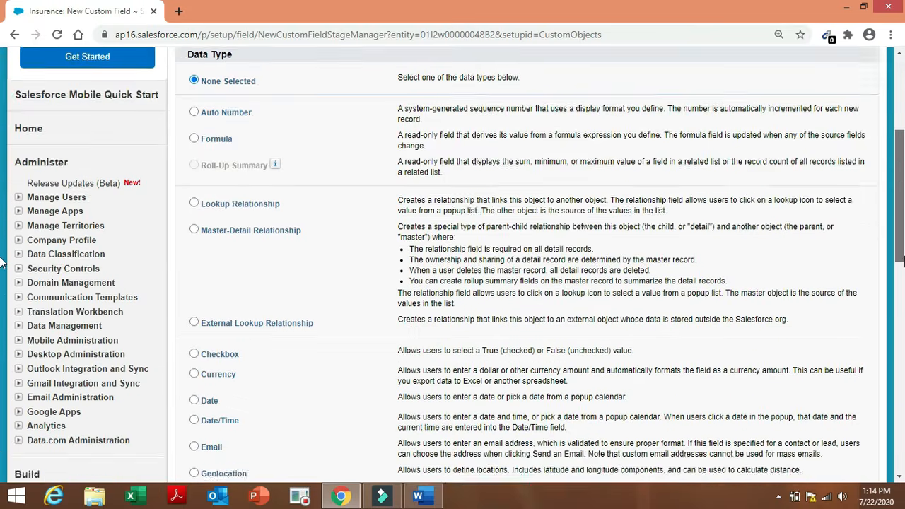
pyautogui.scroll(-2, 2, 262)
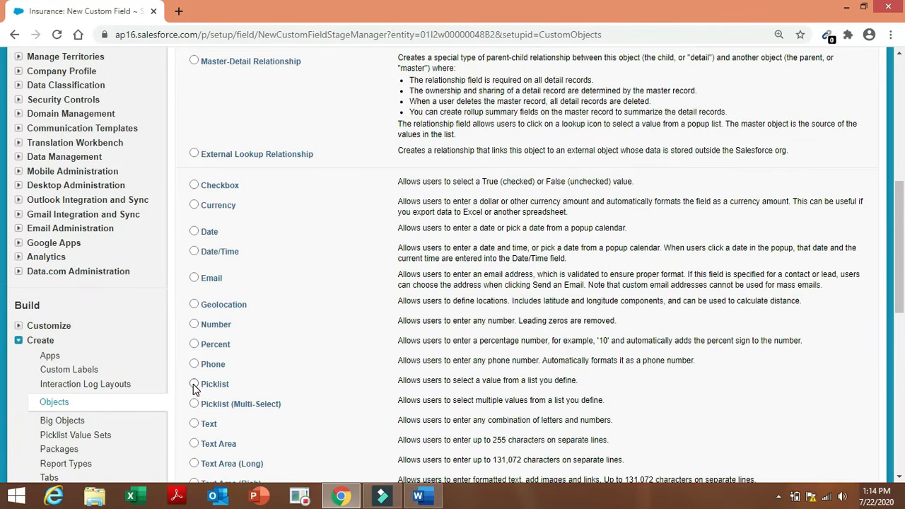
pyautogui.click(194, 385)
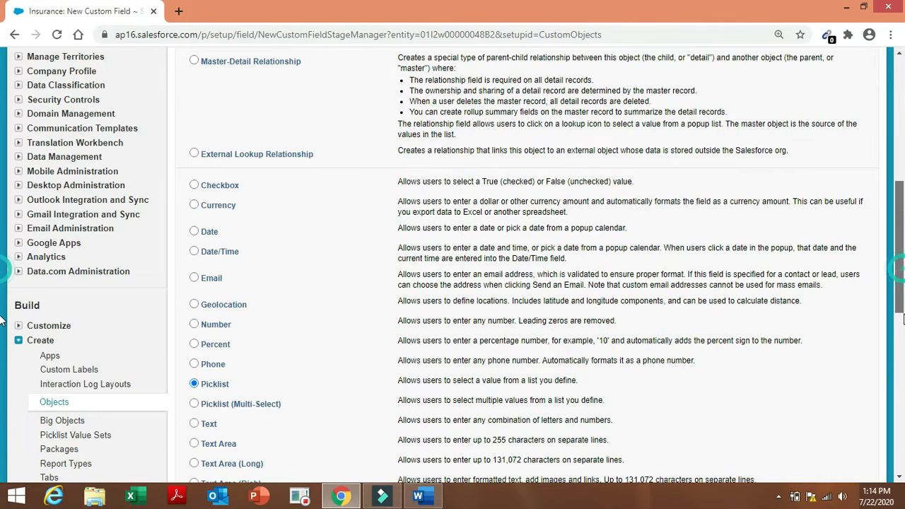
pyautogui.moveTo(900, 318); pyautogui.dragTo(900, 366)
pyautogui.click(824, 418)
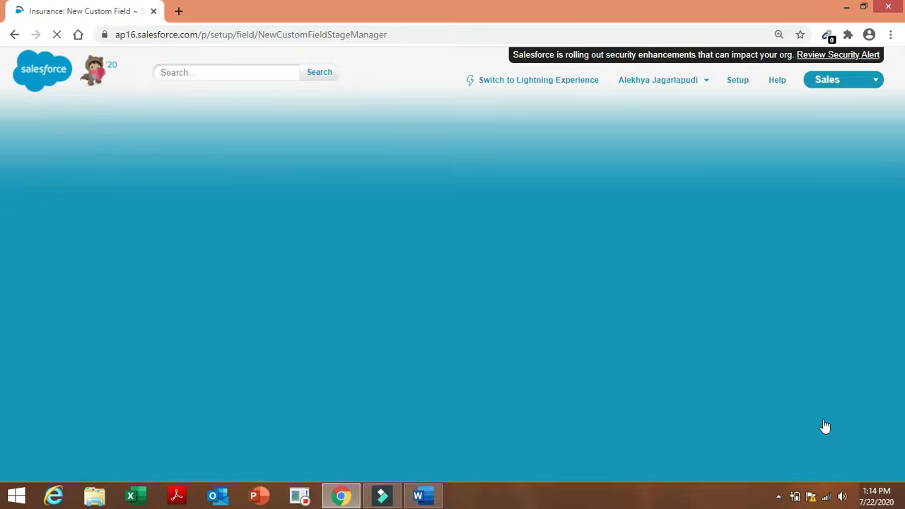
# Label the picklist Insurance Period and choose to enter its values manually.
pyautogui.click(415, 263)
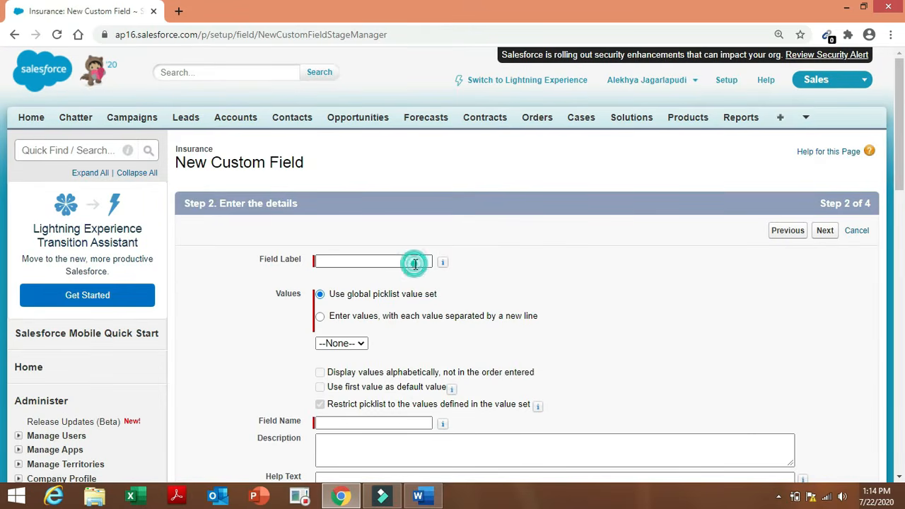
pyautogui.click(414, 263)
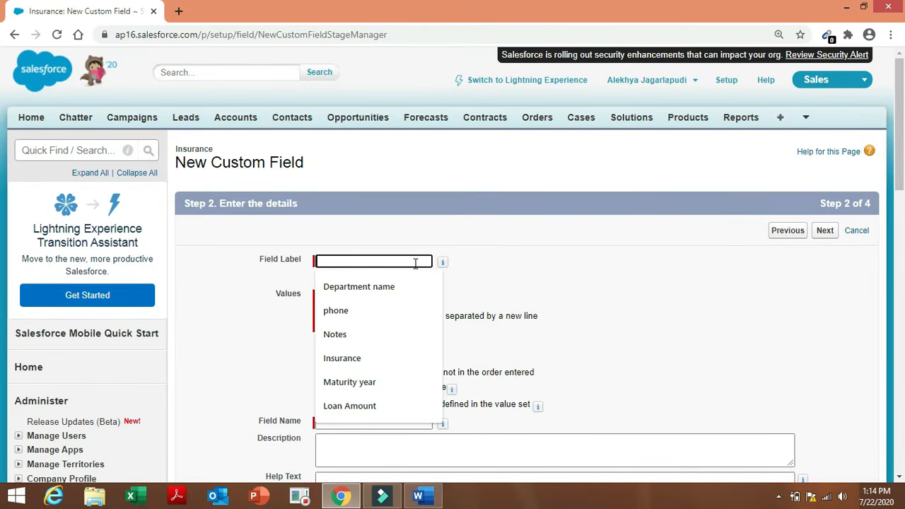
pyautogui.write('Insurance Period')
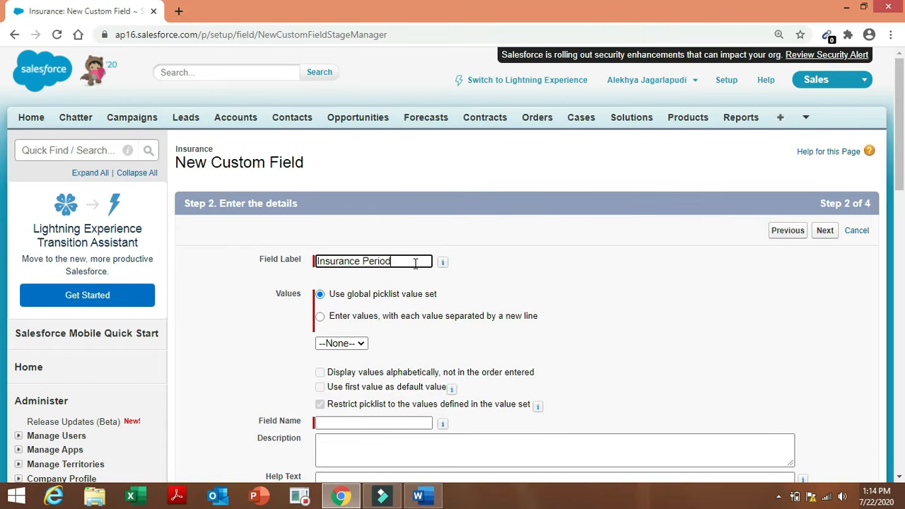
pyautogui.click(320, 316)
pyautogui.click(349, 364)
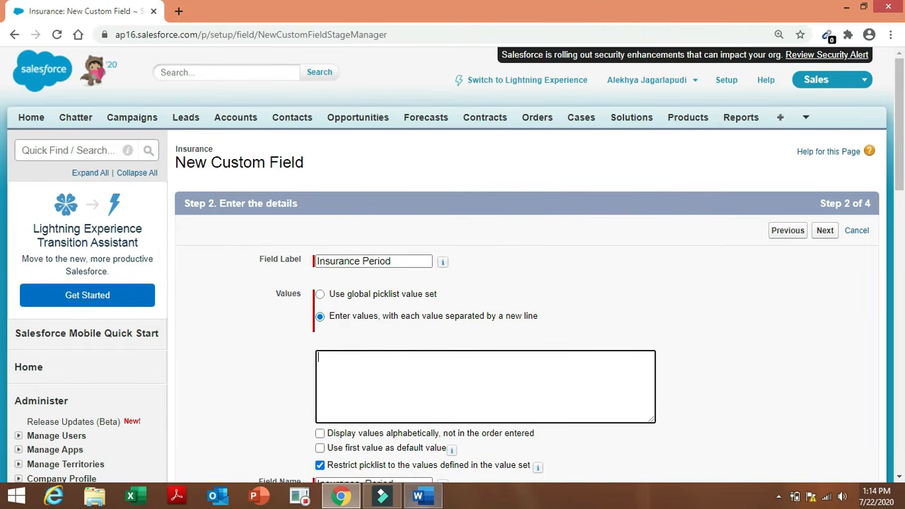
# Copy '10,20,30,3 &2 Years' from the Word document into the Values box.
pyautogui.click(423, 496)
pyautogui.click(507, 425)
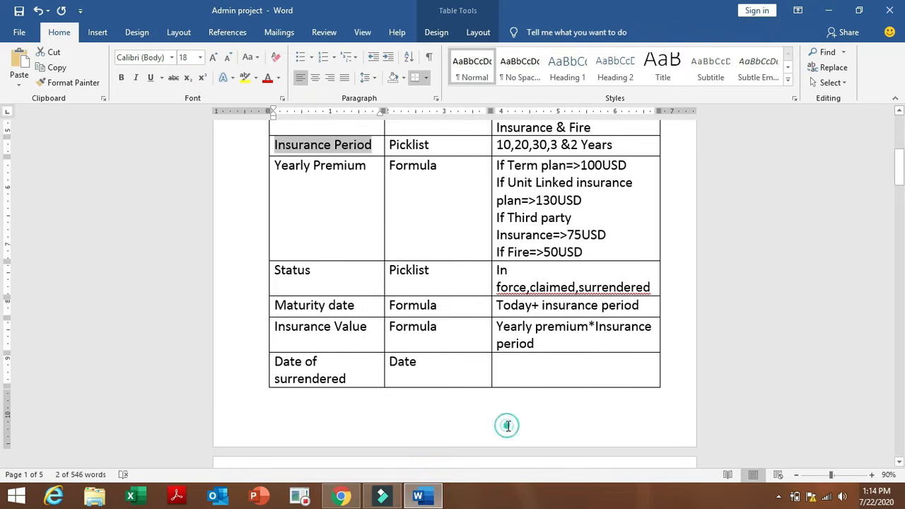
pyautogui.moveTo(498, 144); pyautogui.dragTo(606, 154)
pyautogui.hotkey('ctrl', 'c')
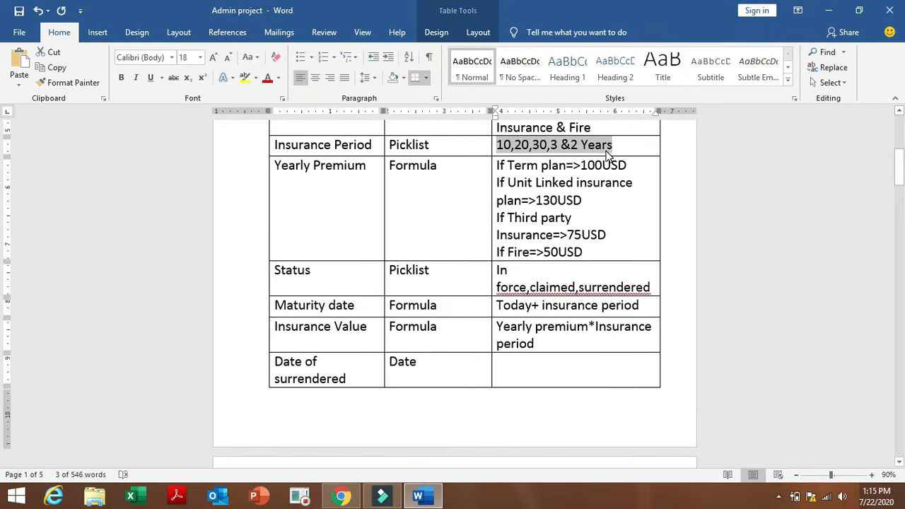
pyautogui.click(340, 496)
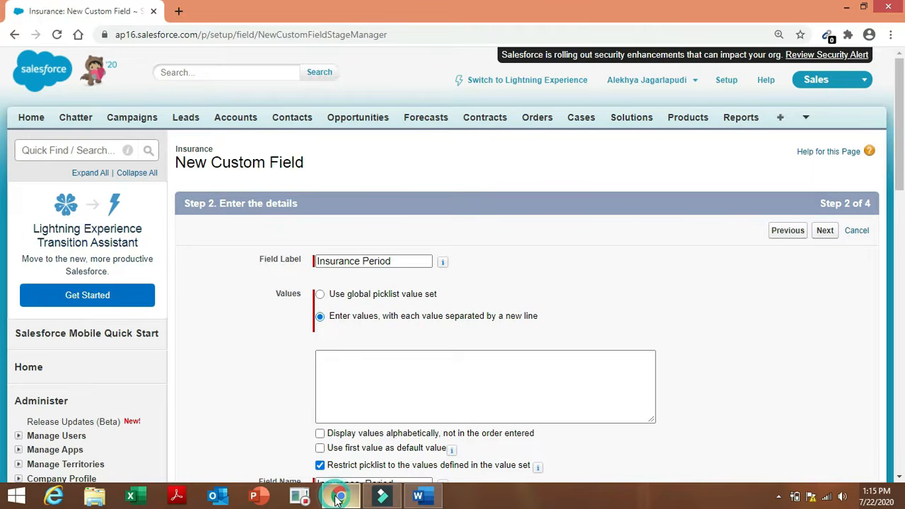
pyautogui.click(365, 366)
pyautogui.hotkey('ctrl', 'v')
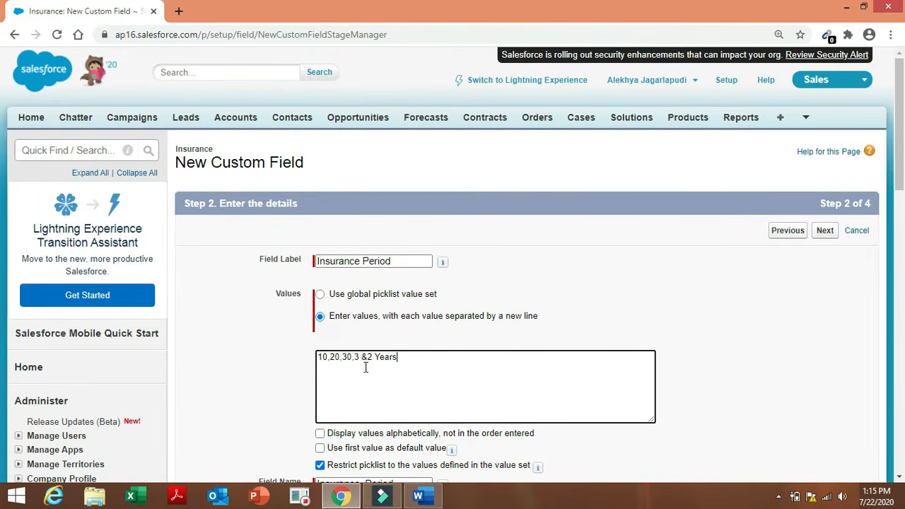
# Break the pasted values so 10, 20, 30, 3 and 2 each start a line.
pyautogui.click(330, 359)
pyautogui.press('Return')
pyautogui.click(330, 366)
pyautogui.press('Return')
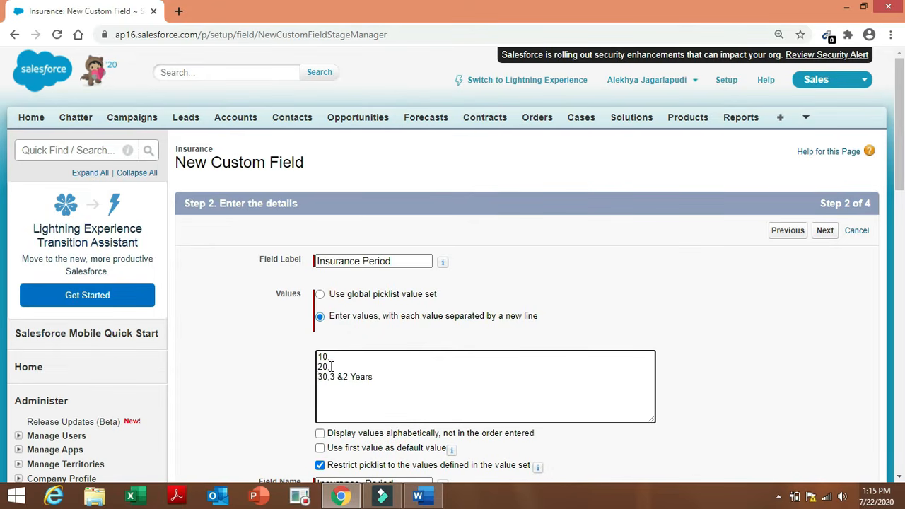
pyautogui.click(330, 376)
pyautogui.press('Return')
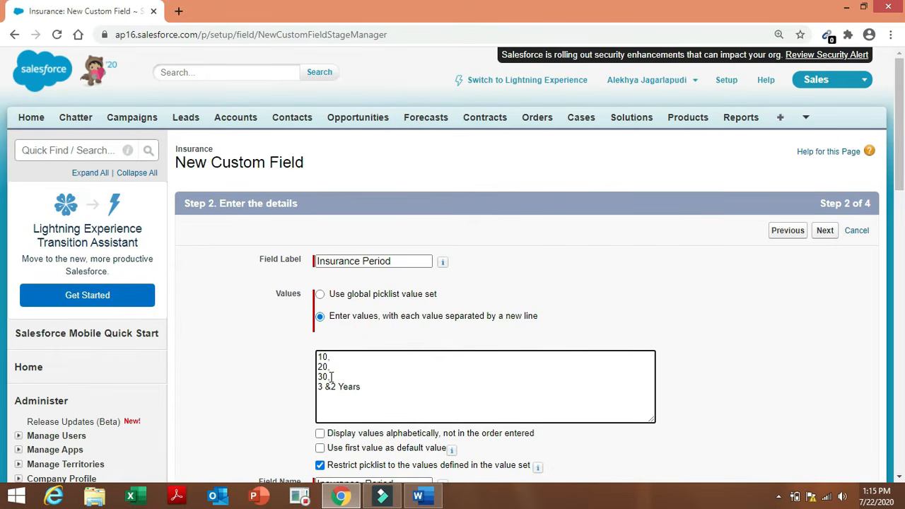
pyautogui.click(324, 387)
pyautogui.press('Return')
# Remove the '&', 'Years' and trailing commas so values read 10, 20, 30, 3, 2.
pyautogui.click(323, 397)
pyautogui.press('BackSpace')
pyautogui.click(350, 399)
pyautogui.press('BackSpace')
pyautogui.press('BackSpace')
pyautogui.click(335, 380)
pyautogui.click(334, 368)
pyautogui.press('BackSpace')
pyautogui.click(335, 358)
pyautogui.press('BackSpace')
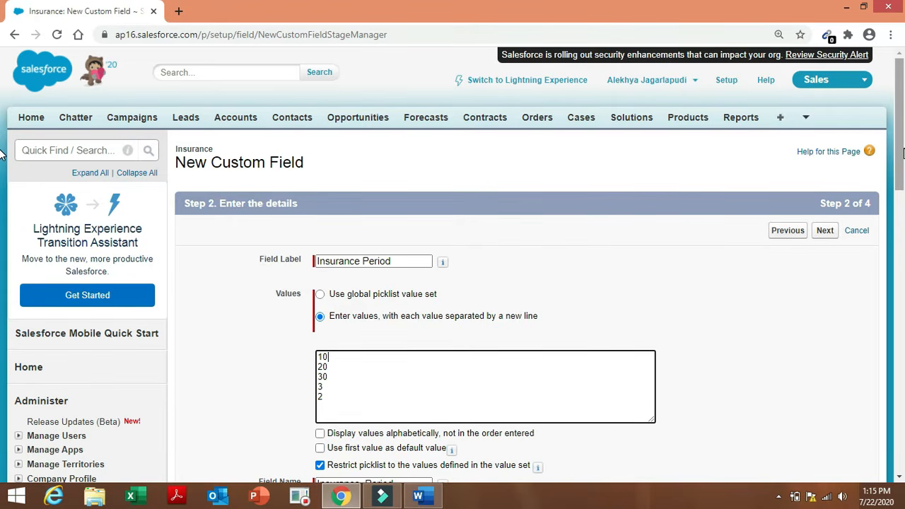
pyautogui.moveTo(901, 152); pyautogui.dragTo(902, 249)
pyautogui.click(822, 394)
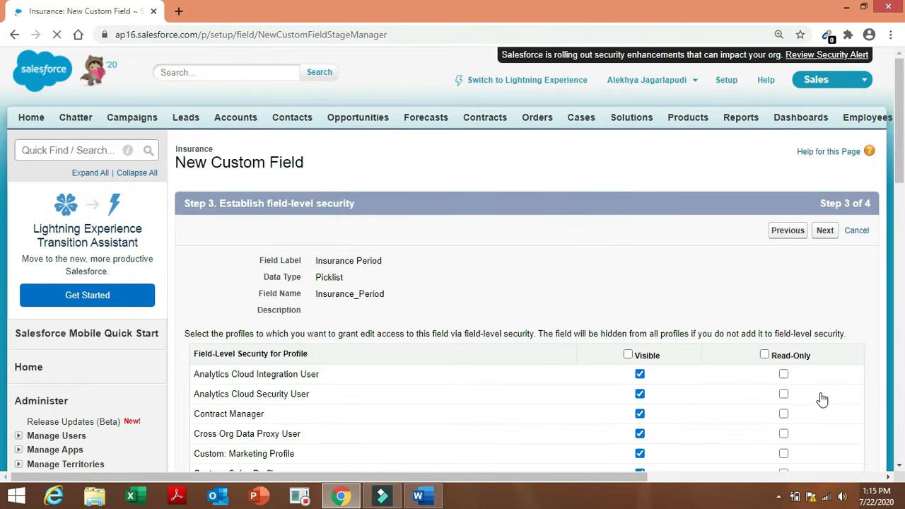
# Keep default visibility and the Insurance Layout, then use Save & New.
pyautogui.click(823, 232)
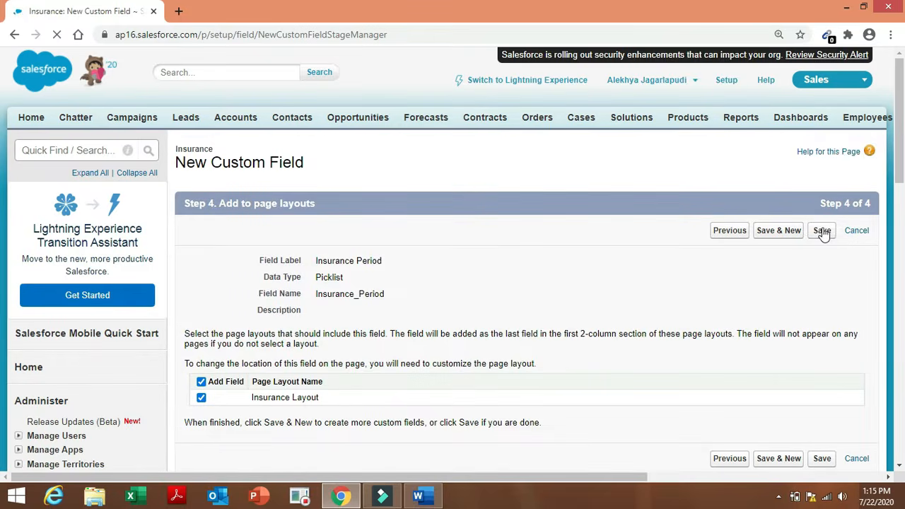
pyautogui.click(782, 231)
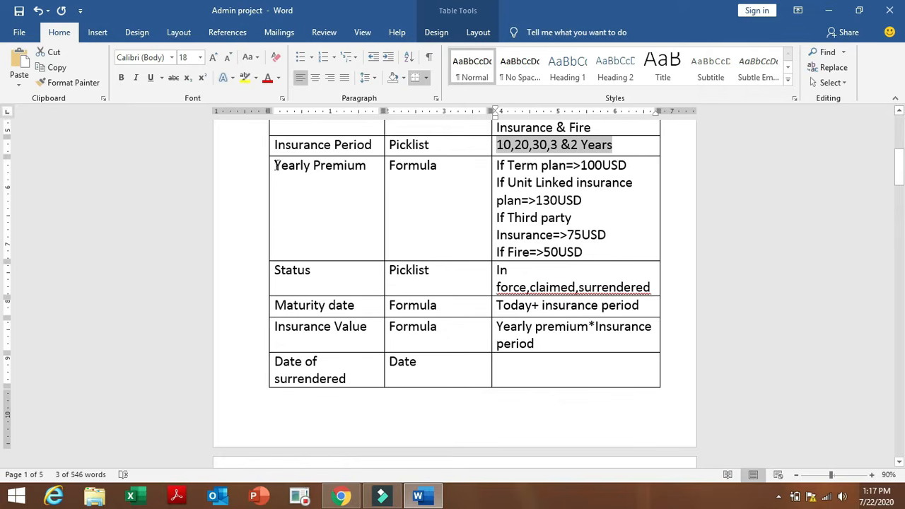
# Select Yearly Premium in the Word table and start a Formula-type field for it.
pyautogui.moveTo(275, 165); pyautogui.dragTo(373, 174)
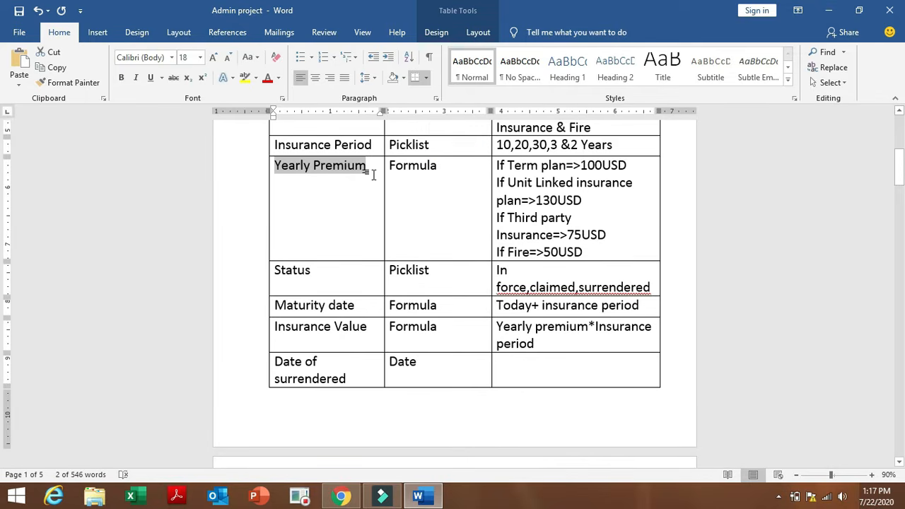
pyautogui.click(342, 496)
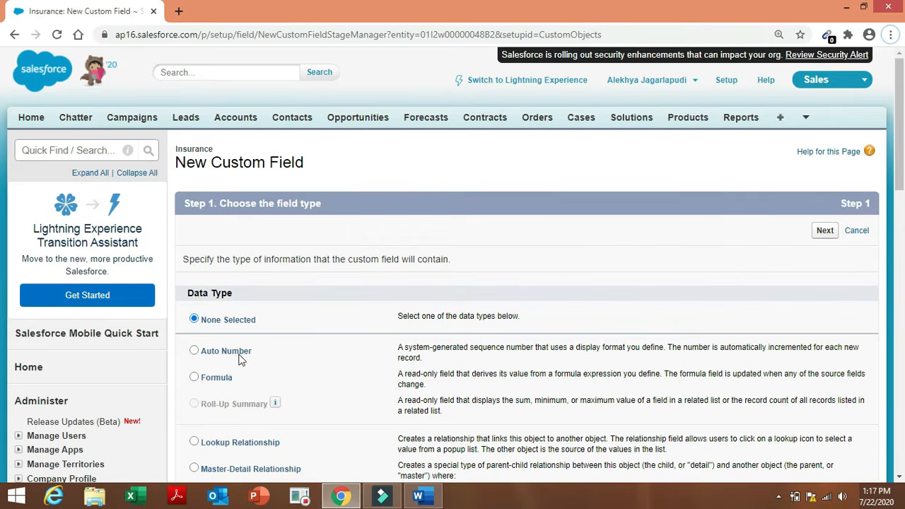
pyautogui.click(199, 379)
pyautogui.click(196, 379)
pyautogui.click(825, 231)
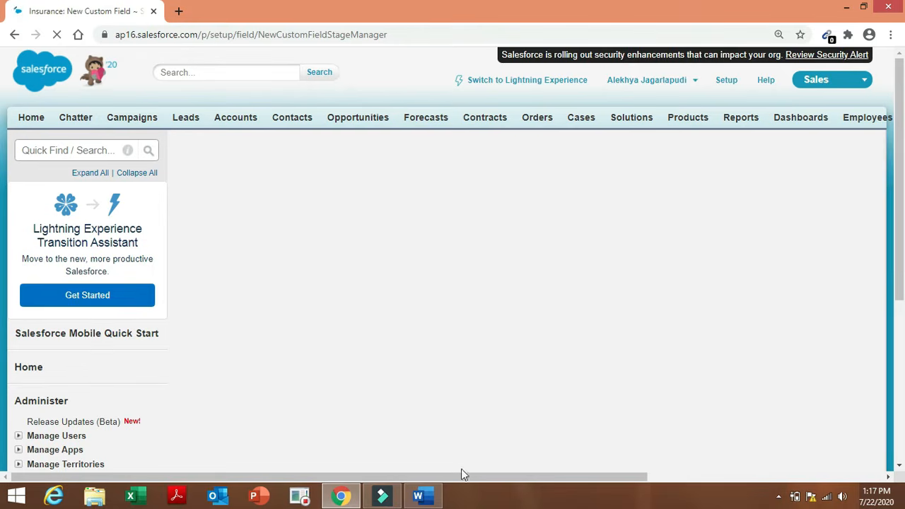
pyautogui.click(417, 496)
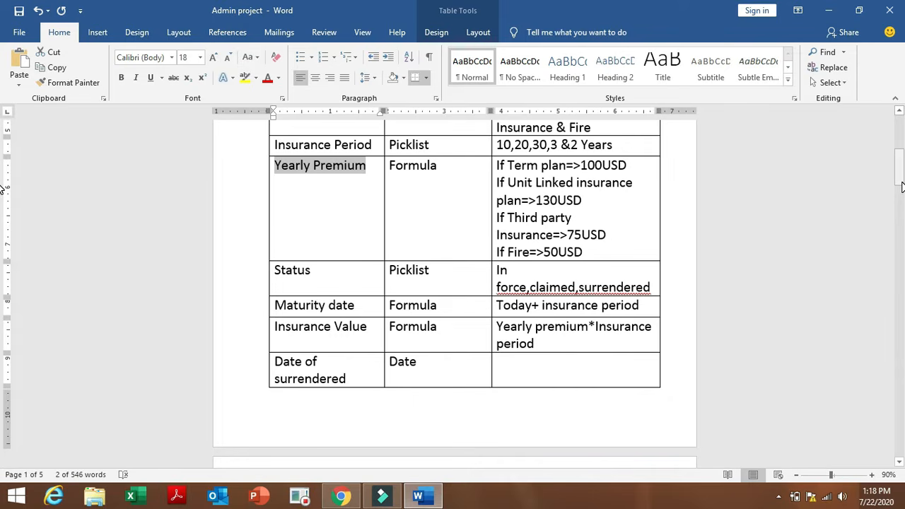
pyautogui.click(340, 495)
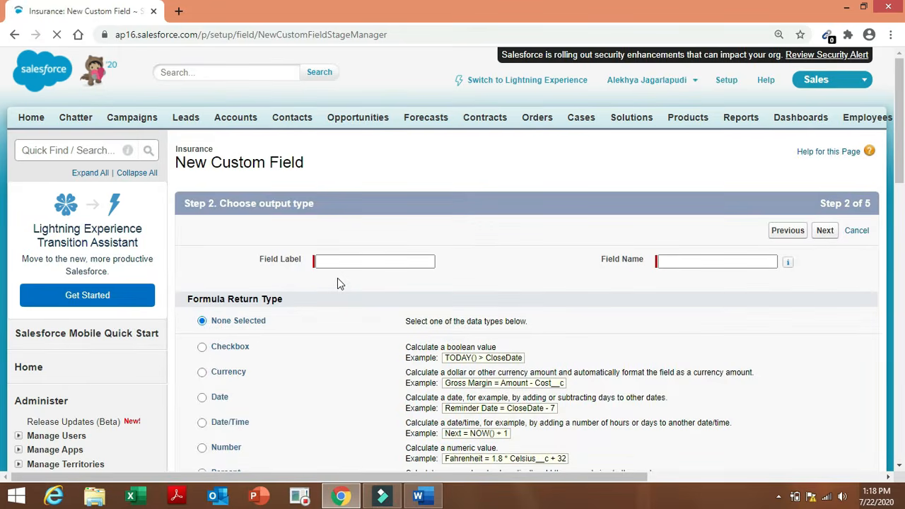
# Label the formula Yearly Premium, field name Yearly_Premium, returning Currency with 2 decimal places.
pyautogui.click(394, 261)
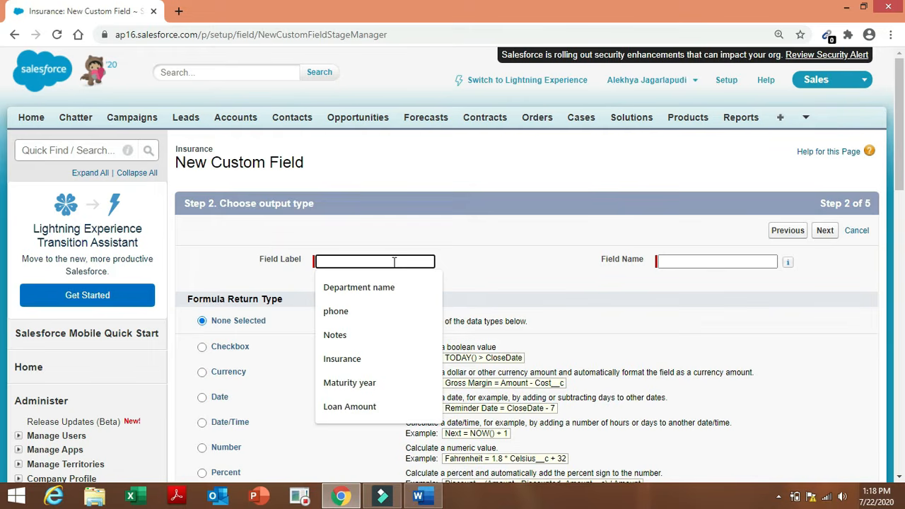
pyautogui.write('Yearly Premium')
pyautogui.click(532, 269)
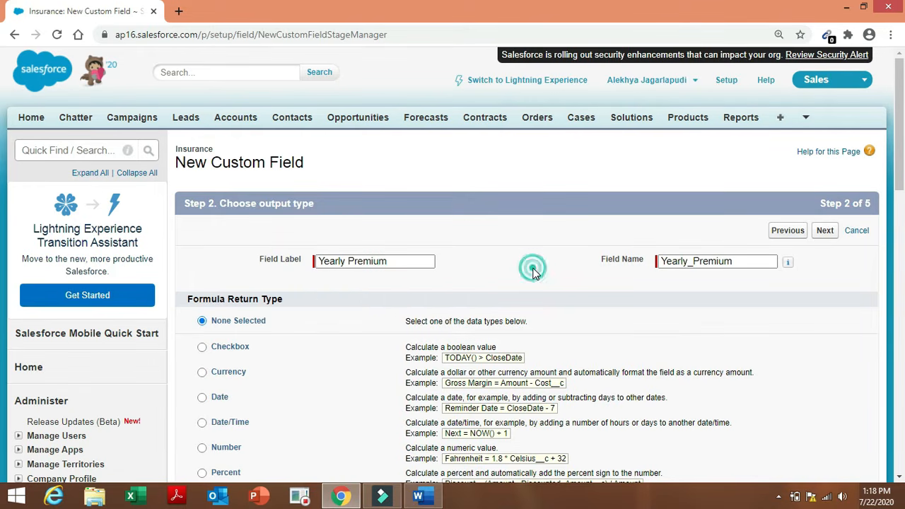
pyautogui.click(594, 271)
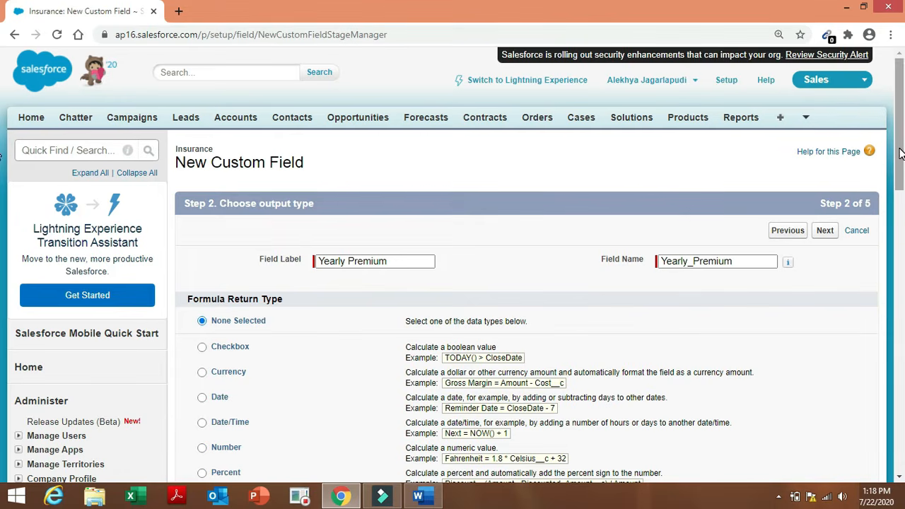
pyautogui.moveTo(900, 150); pyautogui.dragTo(899, 191)
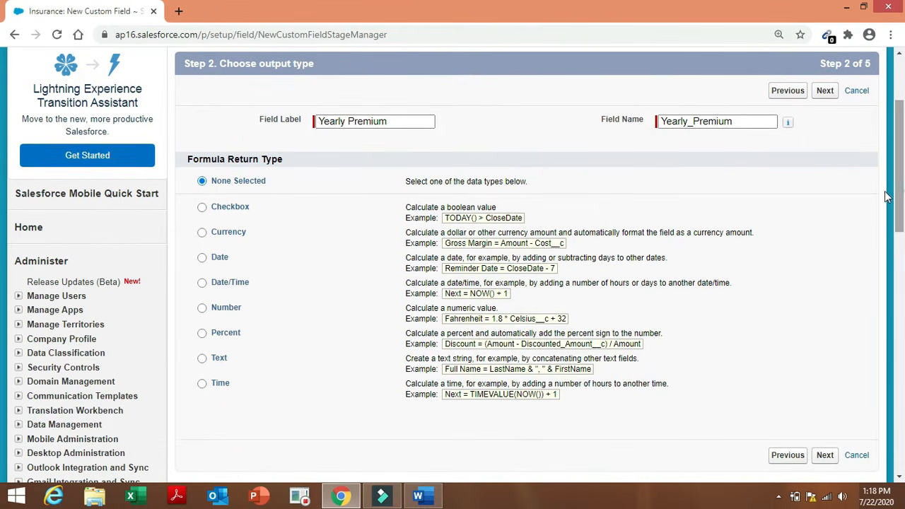
pyautogui.click(233, 235)
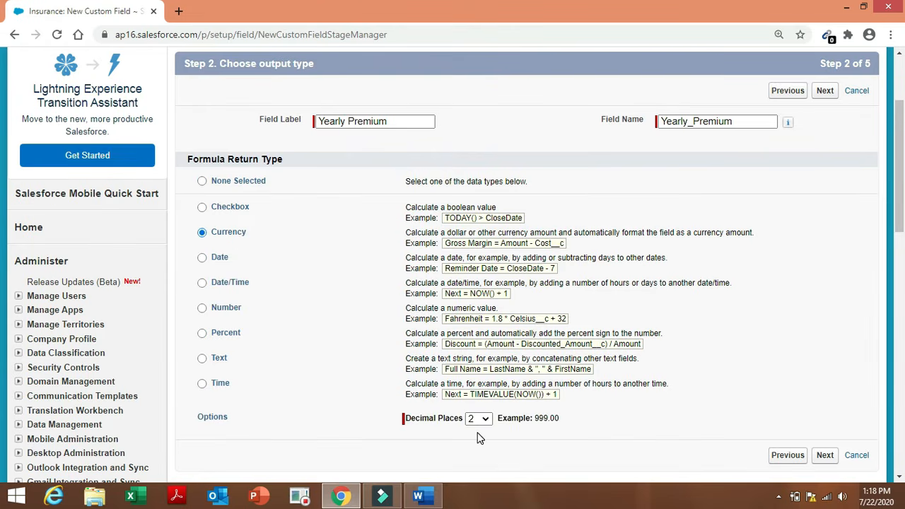
pyautogui.click(831, 461)
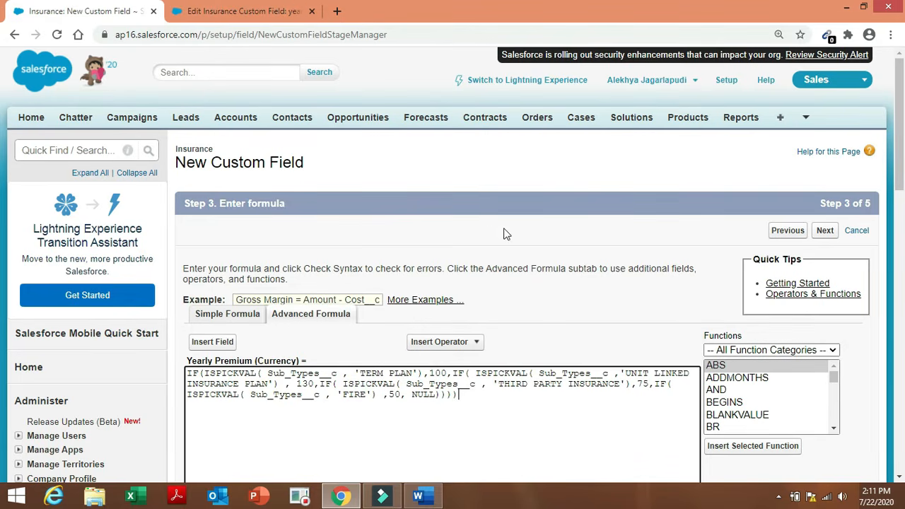
# Run Check Syntax on the Yearly Premium formula, then pass security and layout with Save & New.
pyautogui.moveTo(900, 177); pyautogui.dragTo(900, 203)
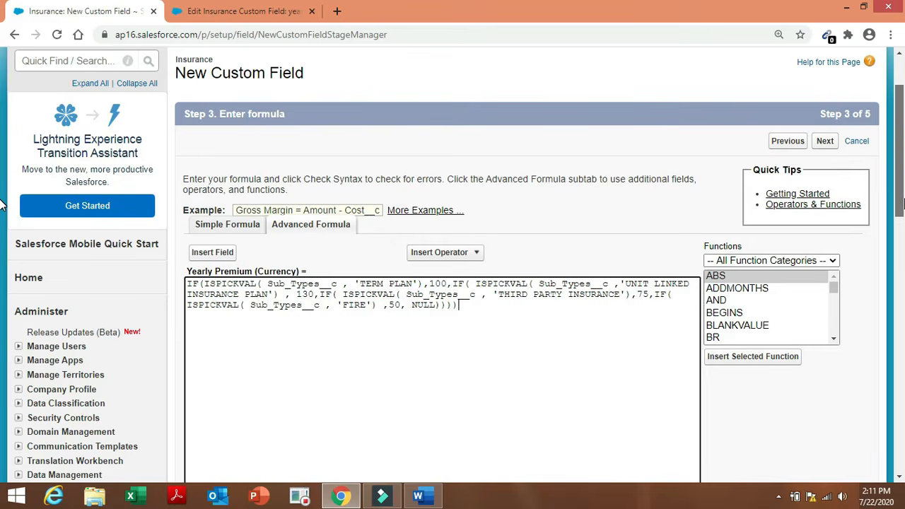
pyautogui.moveTo(900, 205); pyautogui.dragTo(899, 262)
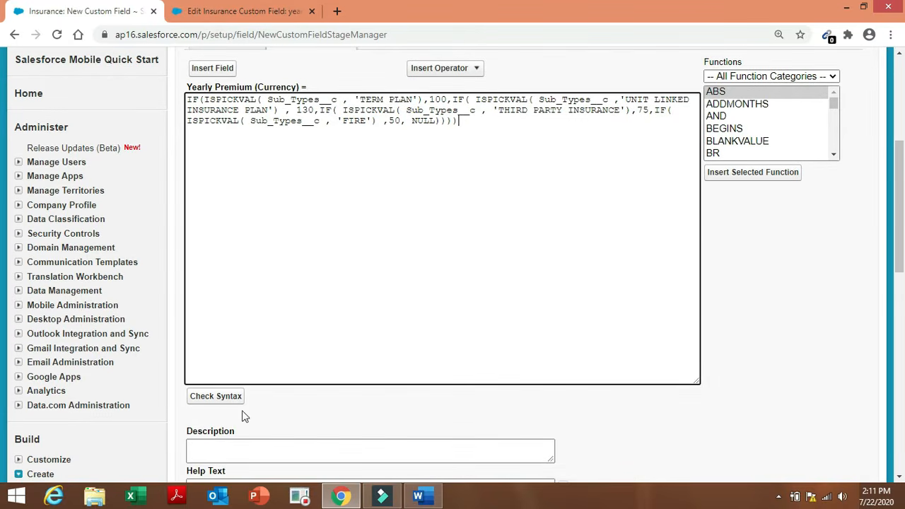
pyautogui.click(222, 397)
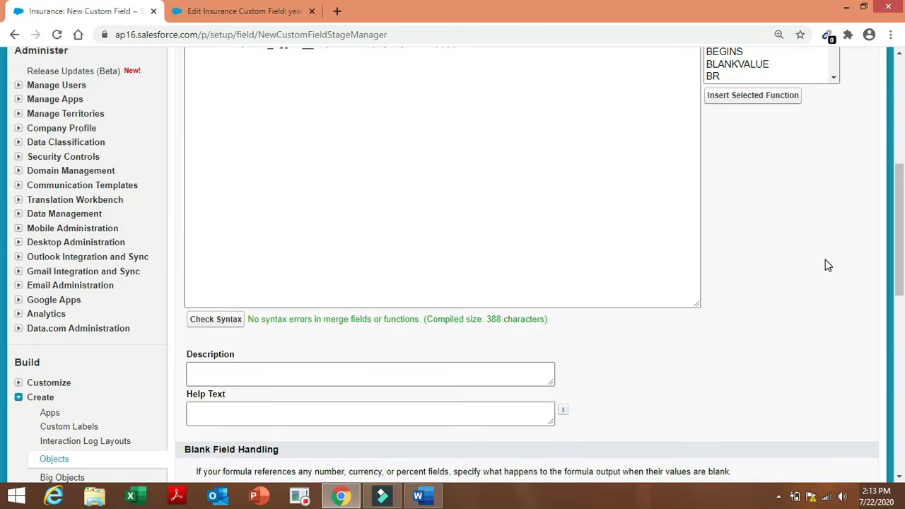
pyautogui.moveTo(902, 214); pyautogui.dragTo(903, 298)
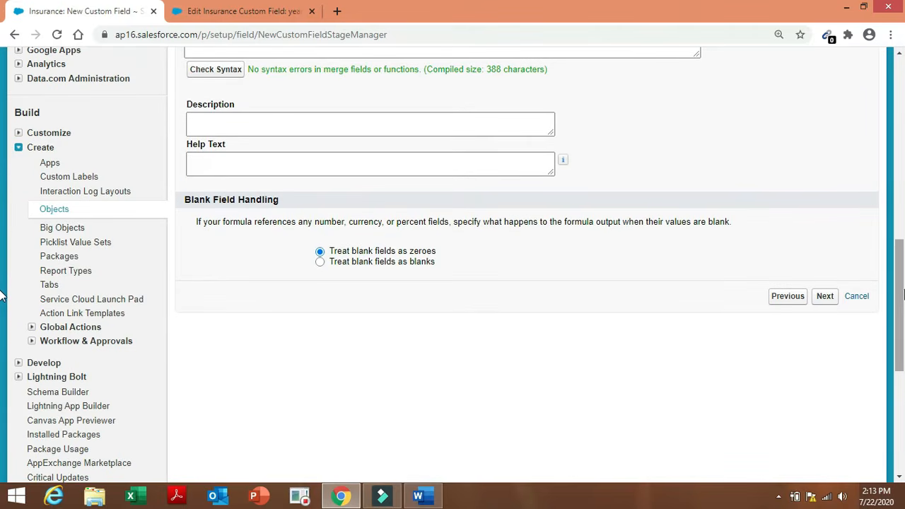
pyautogui.click(824, 297)
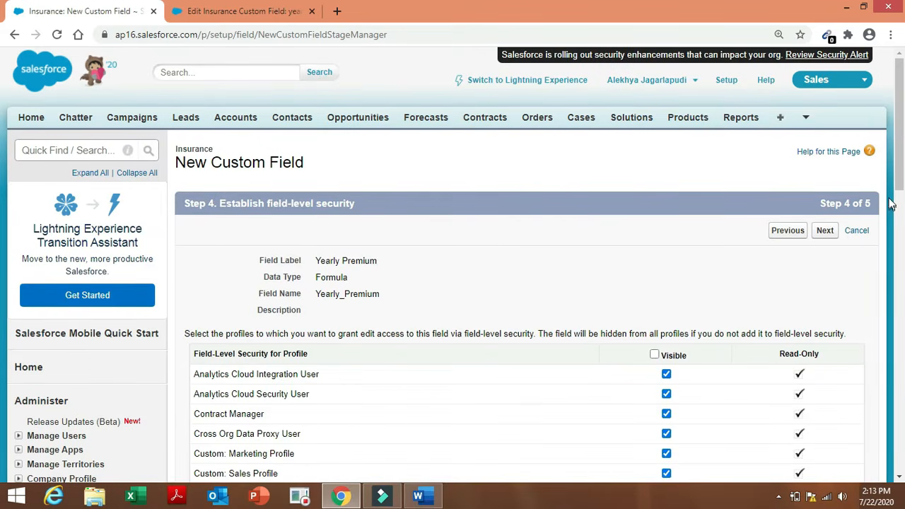
pyautogui.click(826, 233)
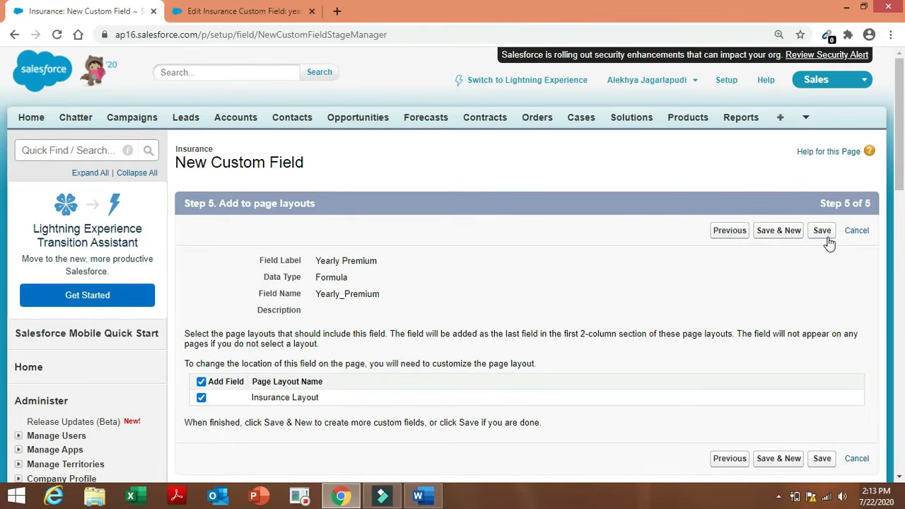
pyautogui.click(770, 238)
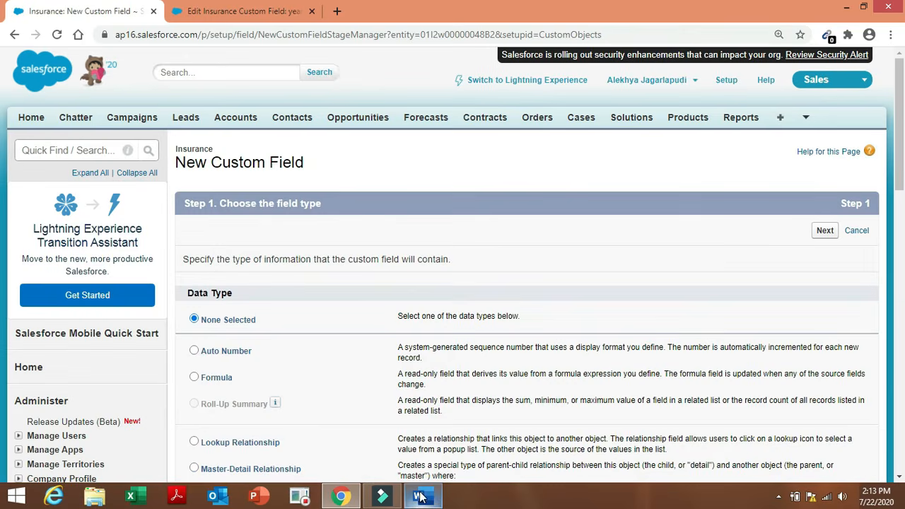
# Select Status in the Word field table as the next field to create.
pyautogui.click(422, 496)
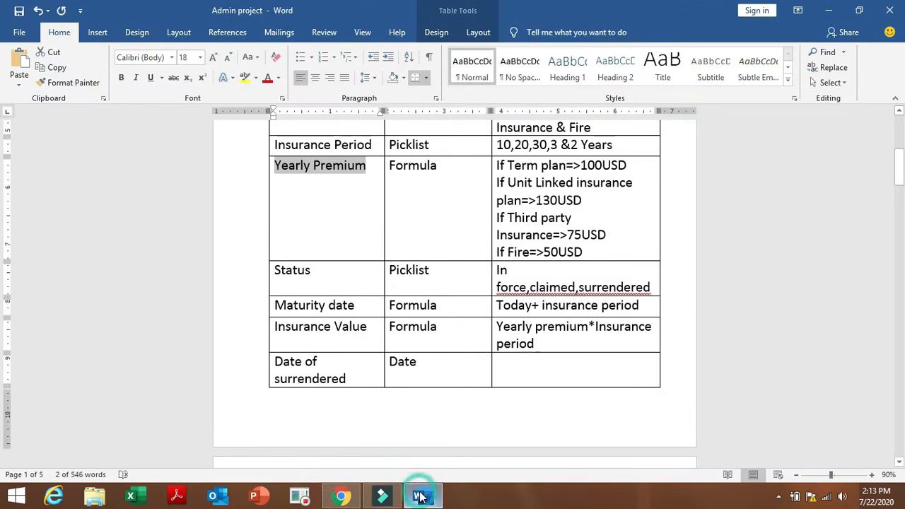
pyautogui.click(306, 438)
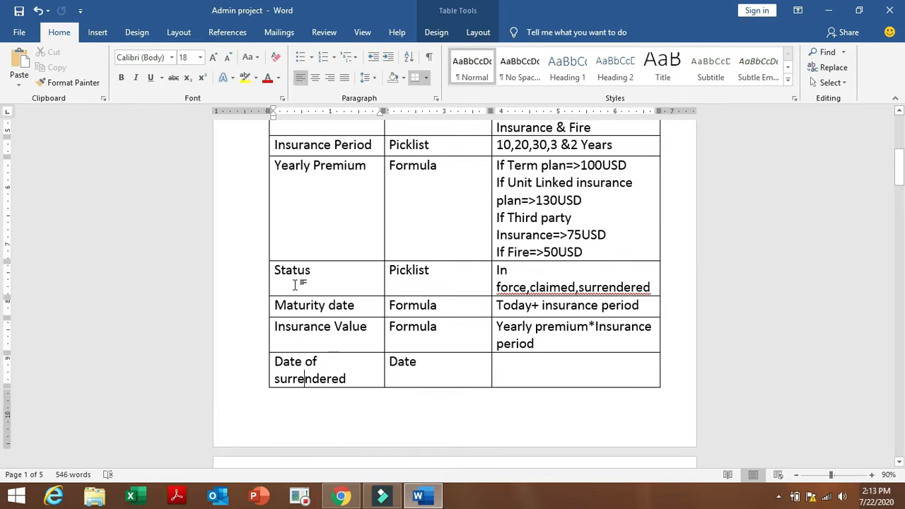
pyautogui.moveTo(275, 272); pyautogui.dragTo(318, 270)
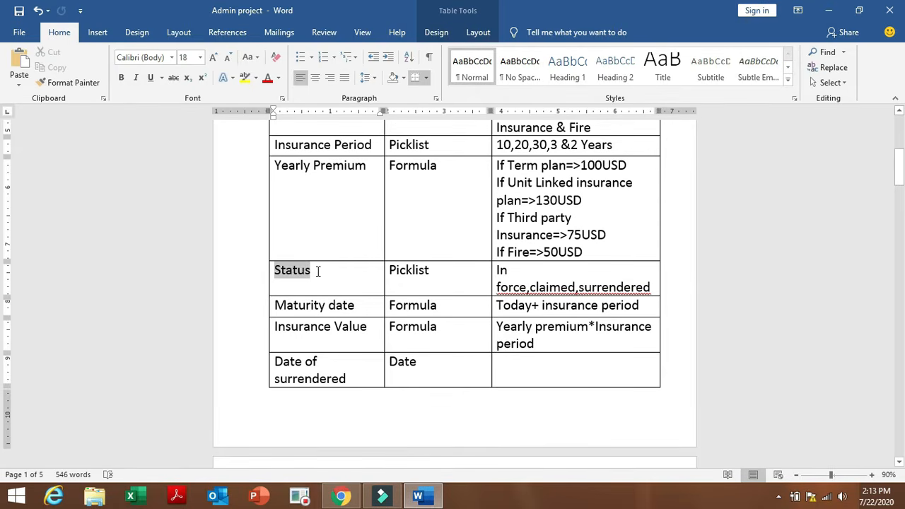
pyautogui.click(346, 497)
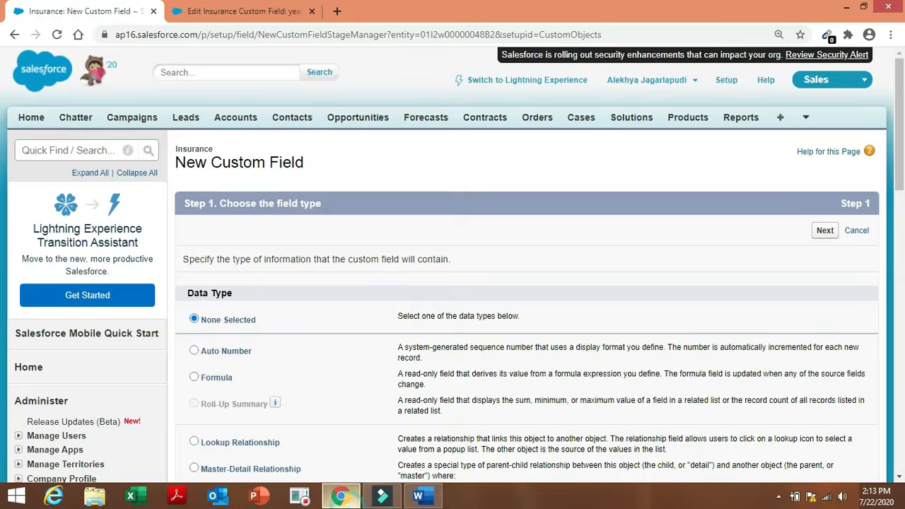
# Choose Picklist, label the field Status, and select one-value-per-line manual entry.
pyautogui.scroll(-6, 901, 150)
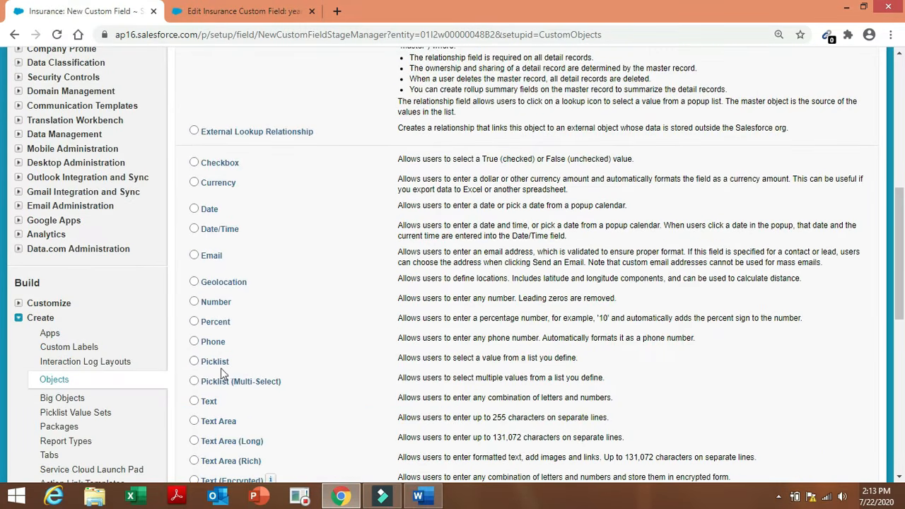
pyautogui.click(212, 362)
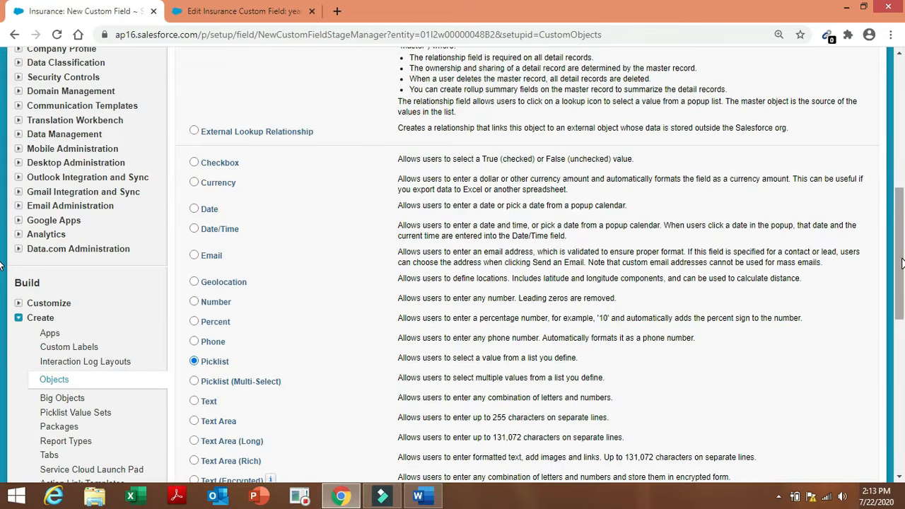
pyautogui.moveTo(899, 258); pyautogui.dragTo(901, 364)
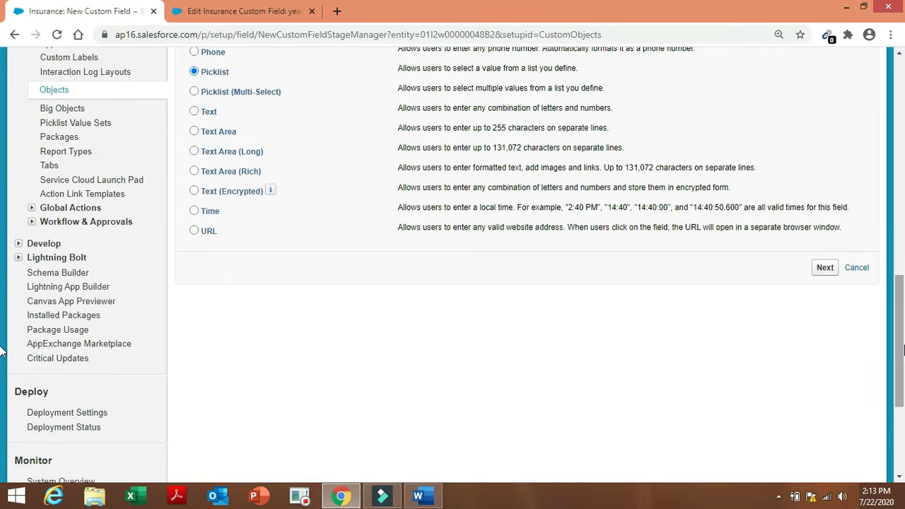
pyautogui.click(825, 267)
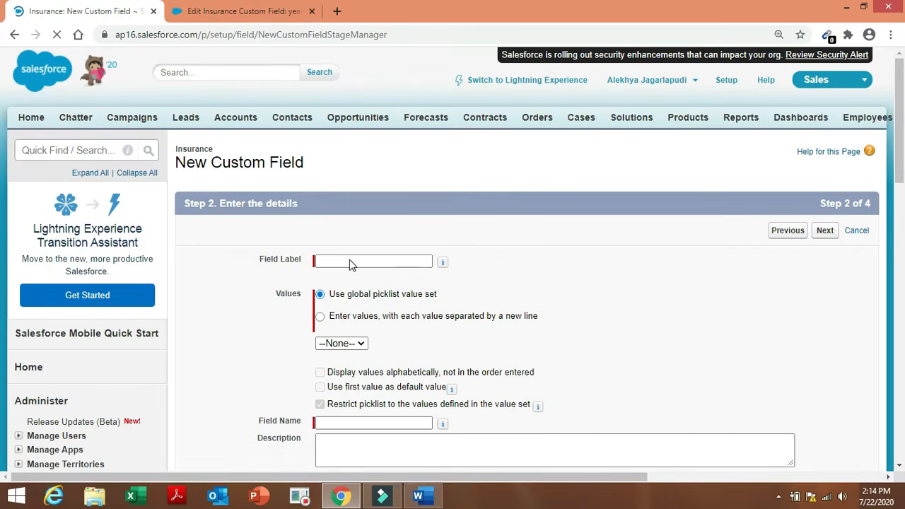
pyautogui.click(351, 262)
pyautogui.write('S')
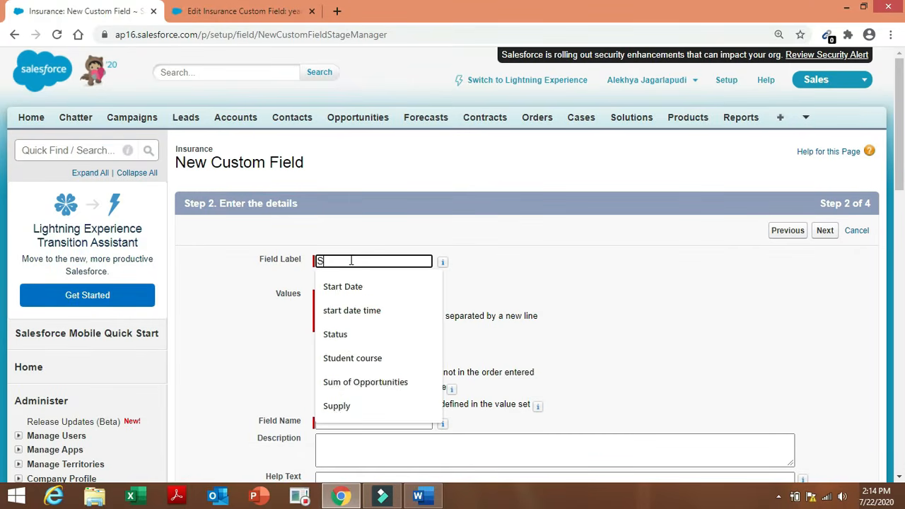
pyautogui.write('tatus')
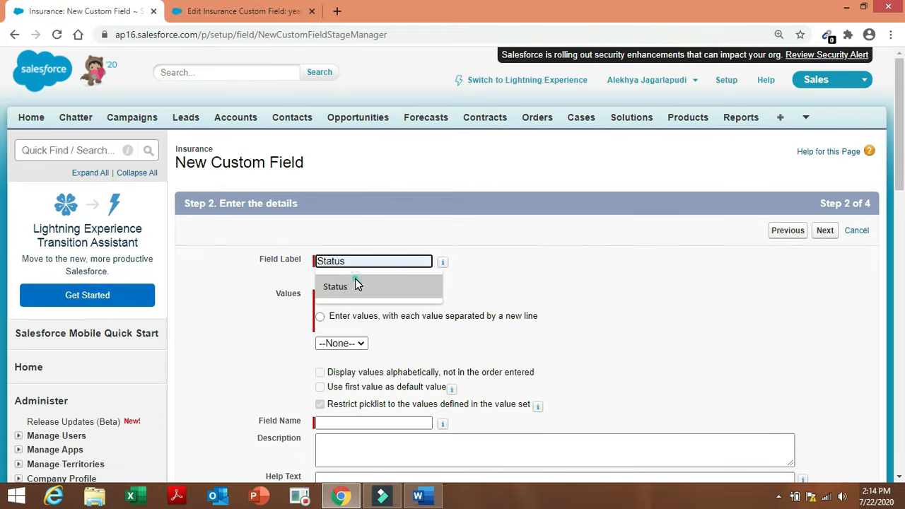
pyautogui.click(357, 285)
pyautogui.click(320, 316)
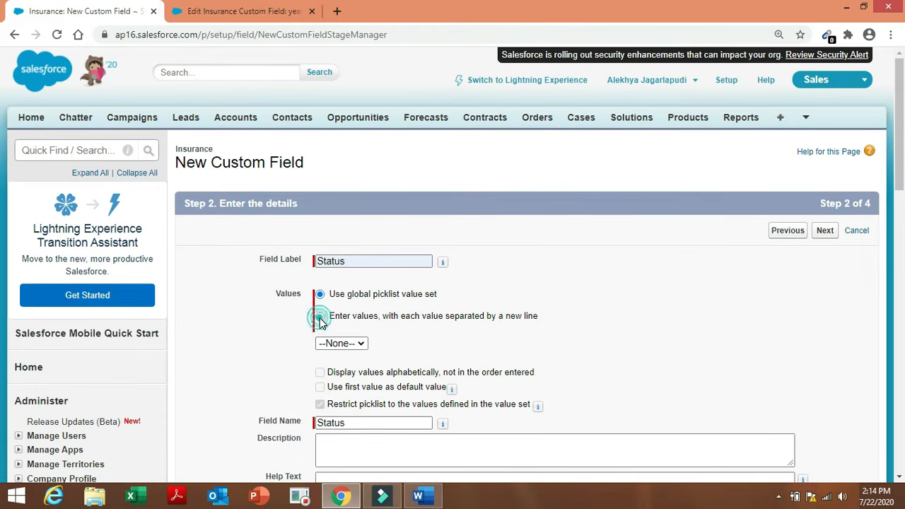
# Copy the Status values In force, claimed, surrendered from the Word spec into the picklist Values box.
pyautogui.click(421, 499)
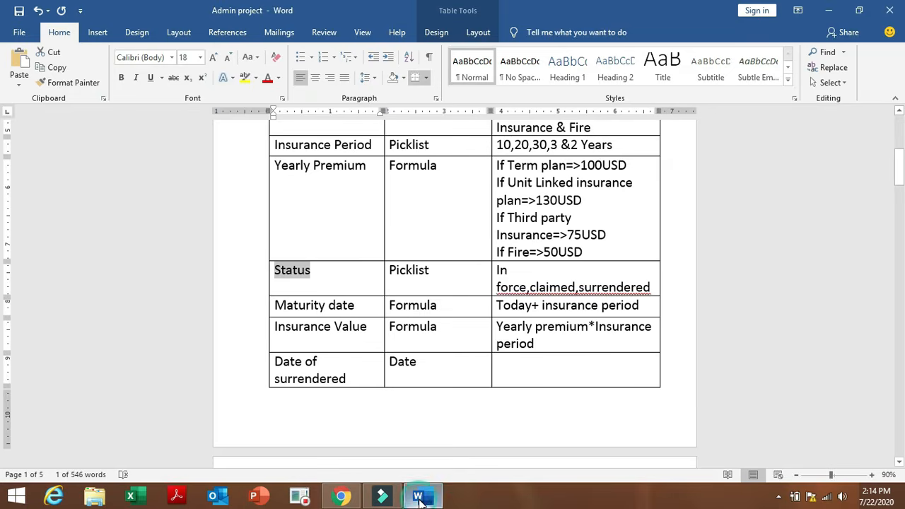
pyautogui.moveTo(498, 270); pyautogui.dragTo(649, 293)
pyautogui.hotkey('ctrl', 'c')
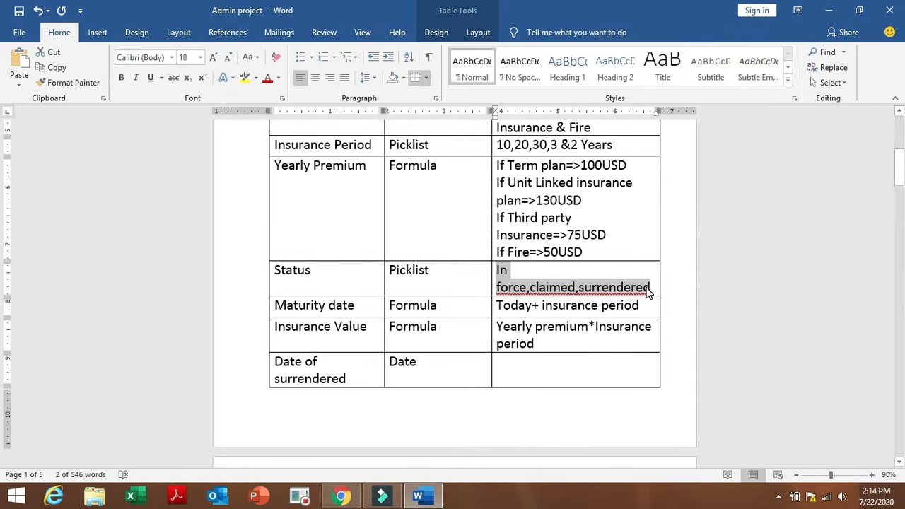
pyautogui.click(341, 496)
pyautogui.click(387, 373)
pyautogui.hotkey('ctrl', 'v')
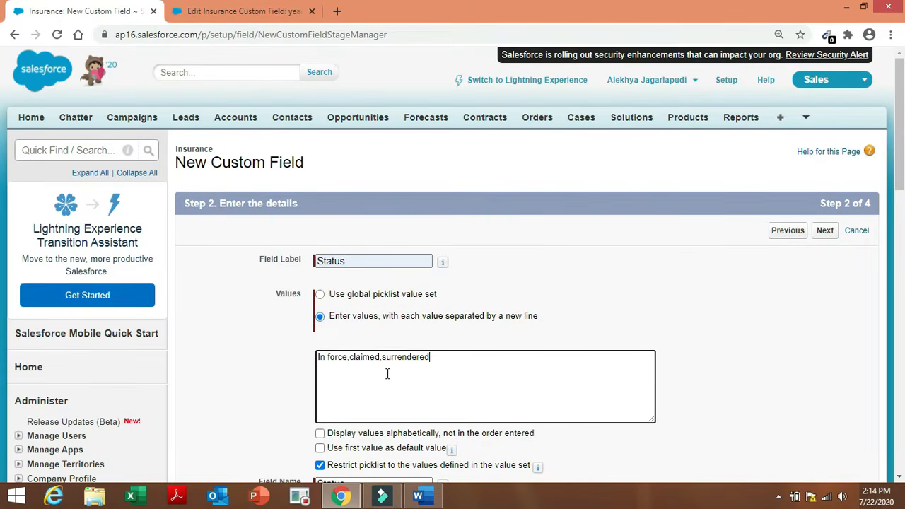
# Put In force, claimed and surrendered on separate lines without commas.
pyautogui.click(347, 358)
pyautogui.press('Return')
pyautogui.click(351, 367)
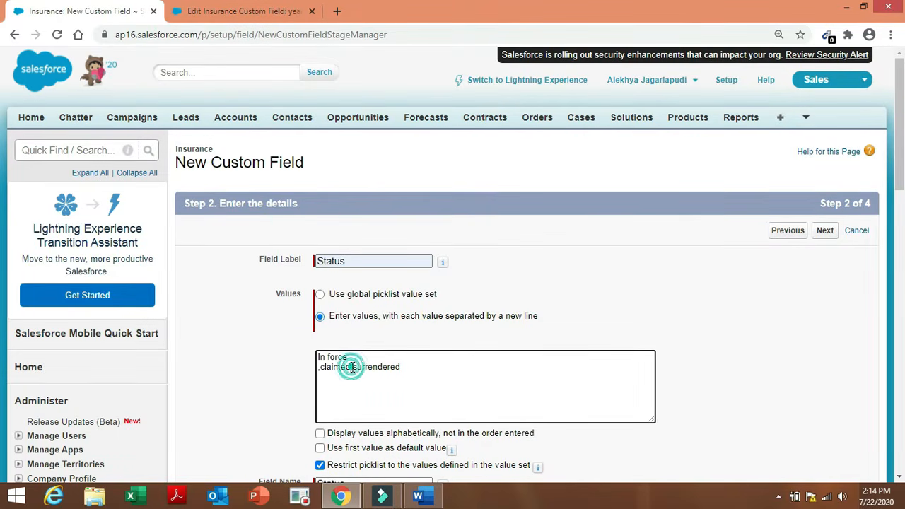
pyautogui.press('Return')
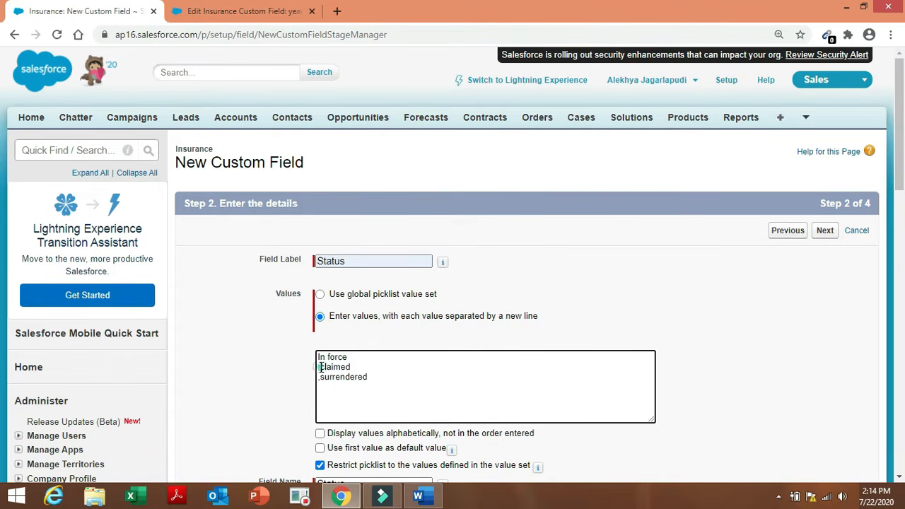
pyautogui.click(320, 366)
pyautogui.press('BackSpace')
pyautogui.click(320, 377)
pyautogui.press('BackSpace')
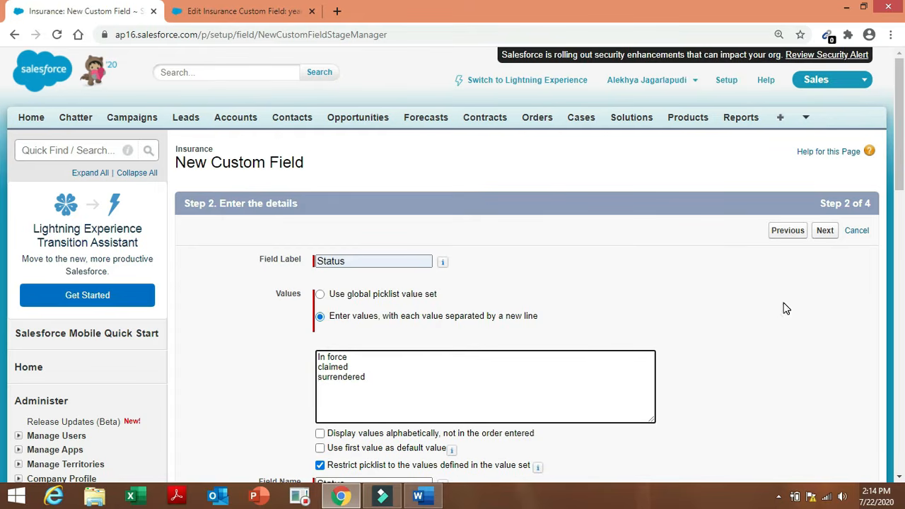
# Save the Status picklist with default security and layouts, and copy 'Maturity date' from Word.
pyautogui.moveTo(903, 203); pyautogui.dragTo(903, 290)
pyautogui.click(824, 375)
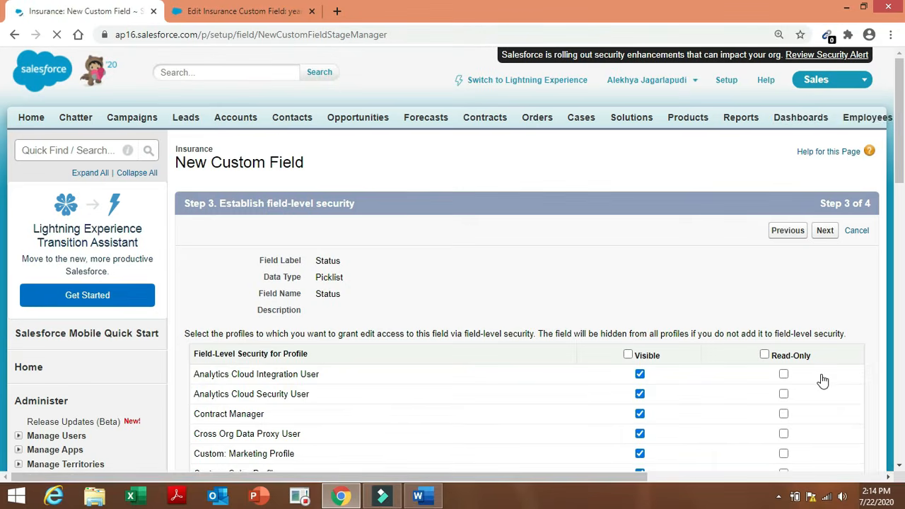
pyautogui.click(821, 232)
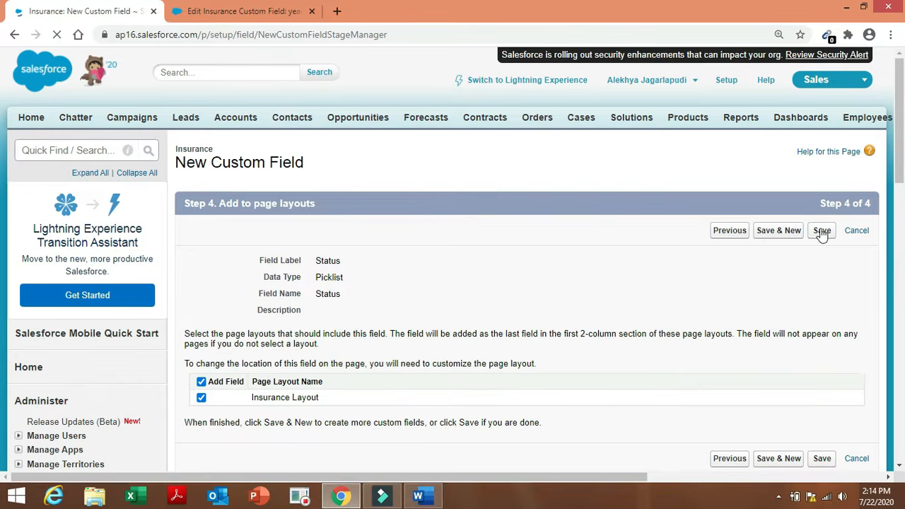
pyautogui.click(768, 233)
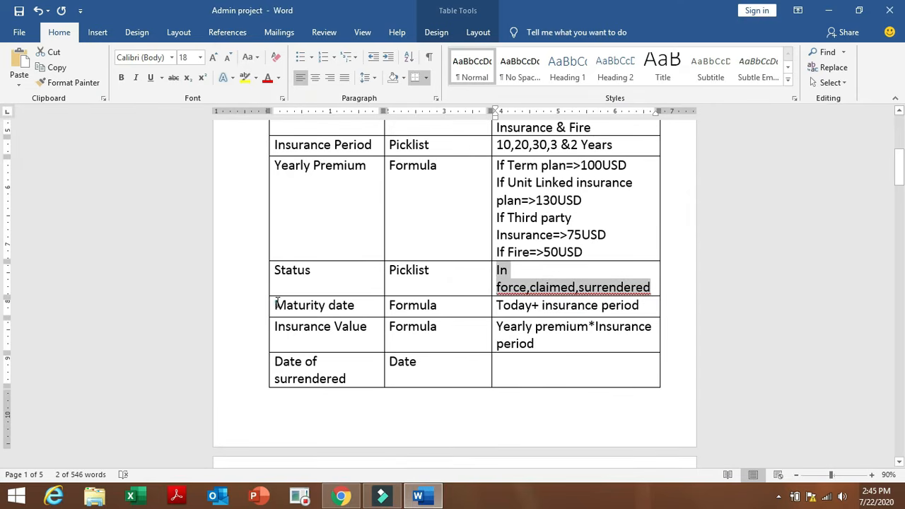
pyautogui.moveTo(276, 304); pyautogui.dragTo(355, 313)
pyautogui.hotkey('ctrl', 'c')
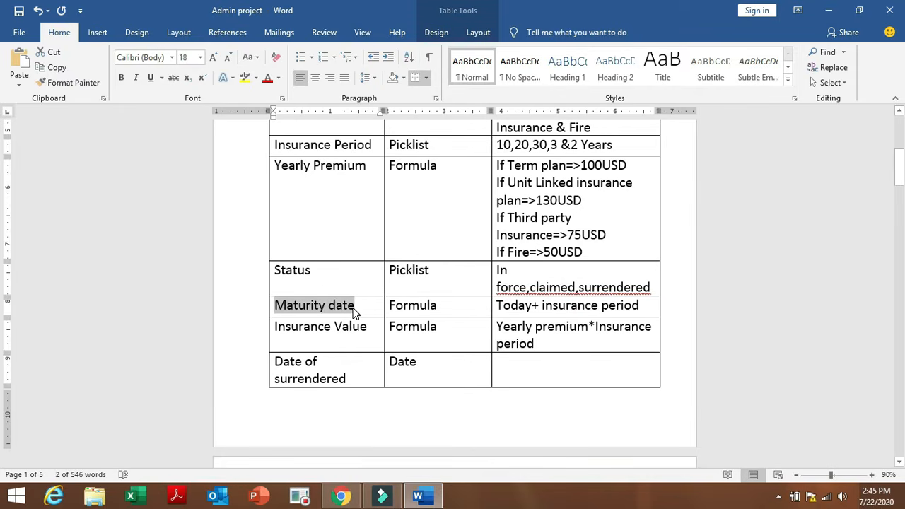
pyautogui.click(340, 496)
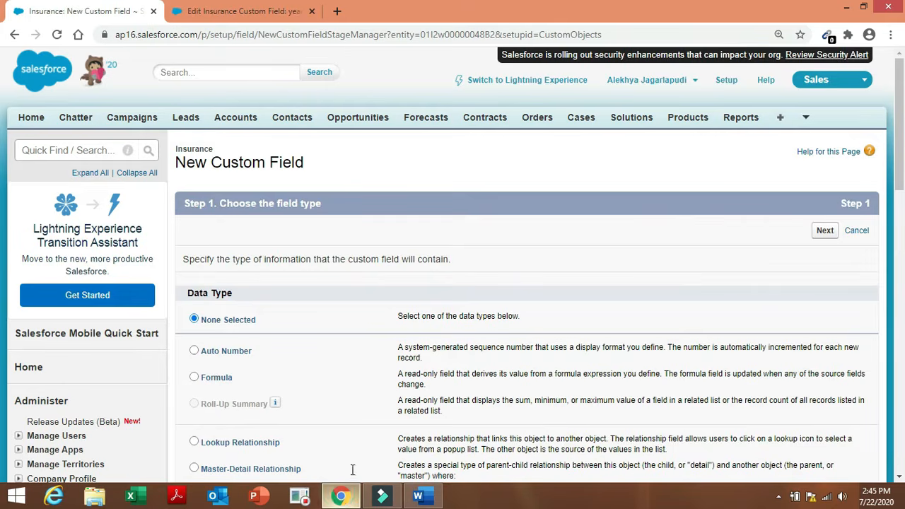
# Create a Date-returning formula field labelled 'Maturity date' and advance to formula entry.
pyautogui.scroll(-1, 901, 165)
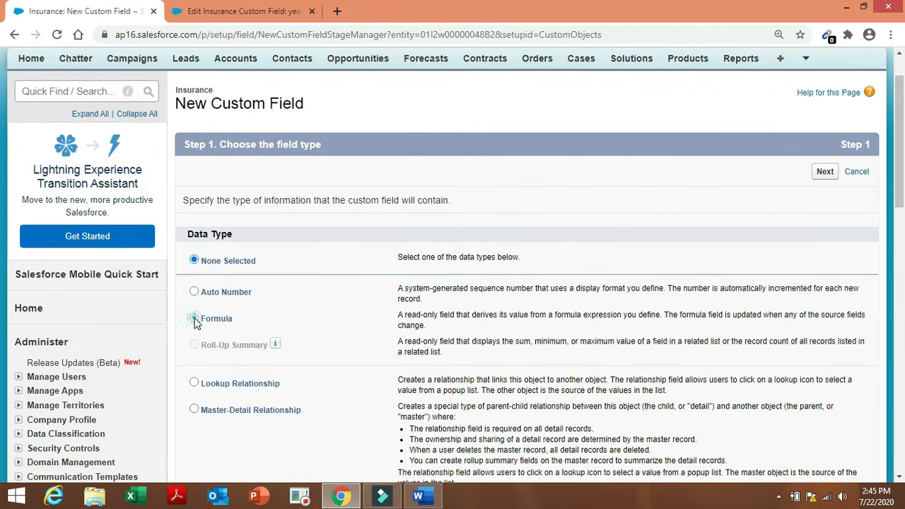
pyautogui.click(195, 319)
pyautogui.click(827, 173)
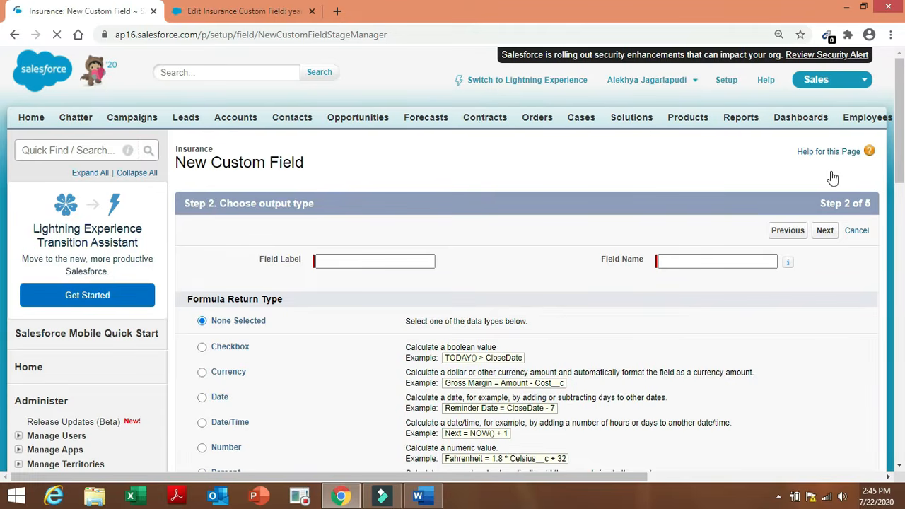
pyautogui.click(202, 398)
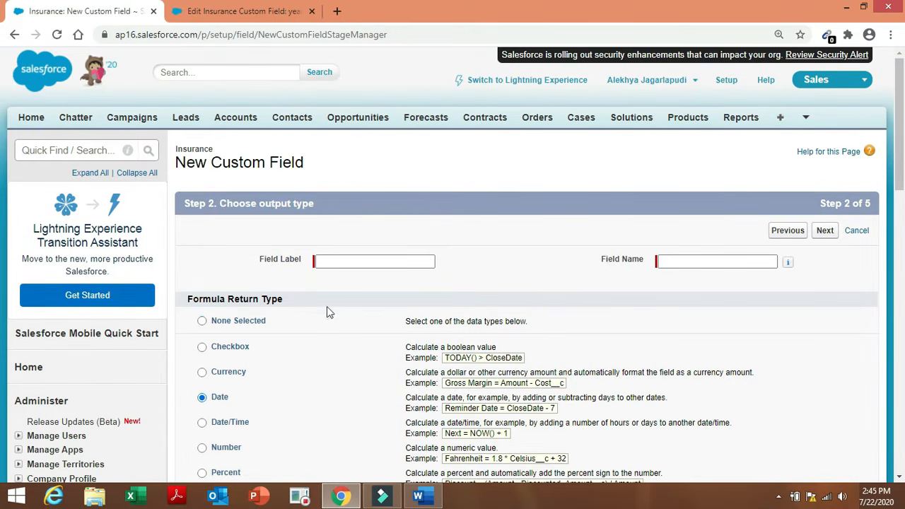
pyautogui.click(363, 262)
pyautogui.hotkey('ctrl', 'v')
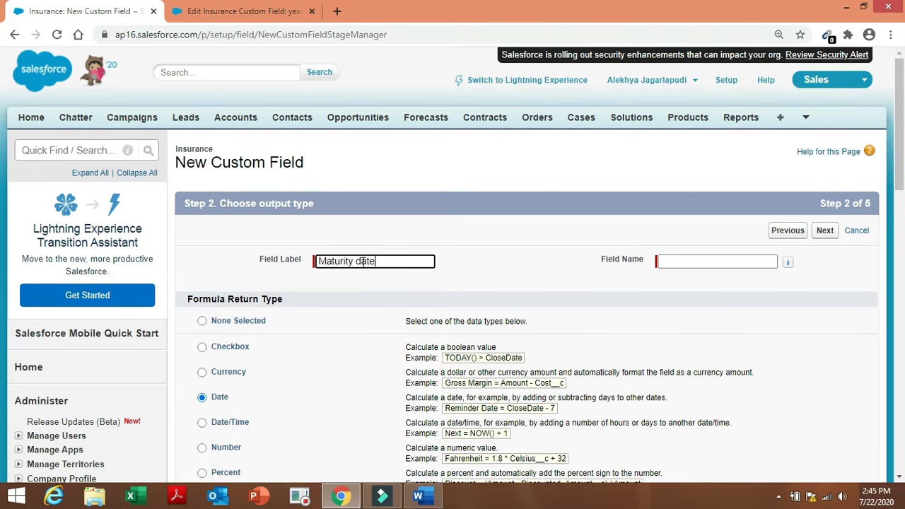
pyautogui.click(599, 286)
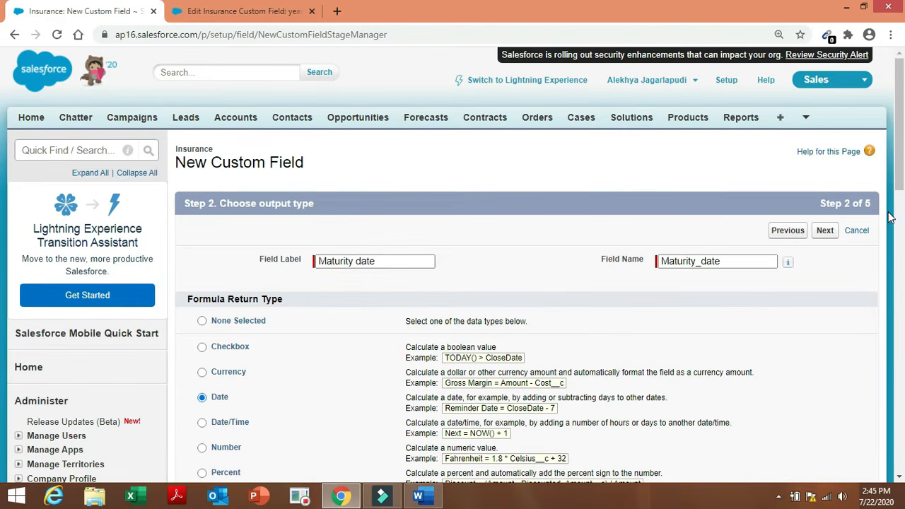
pyautogui.click(826, 231)
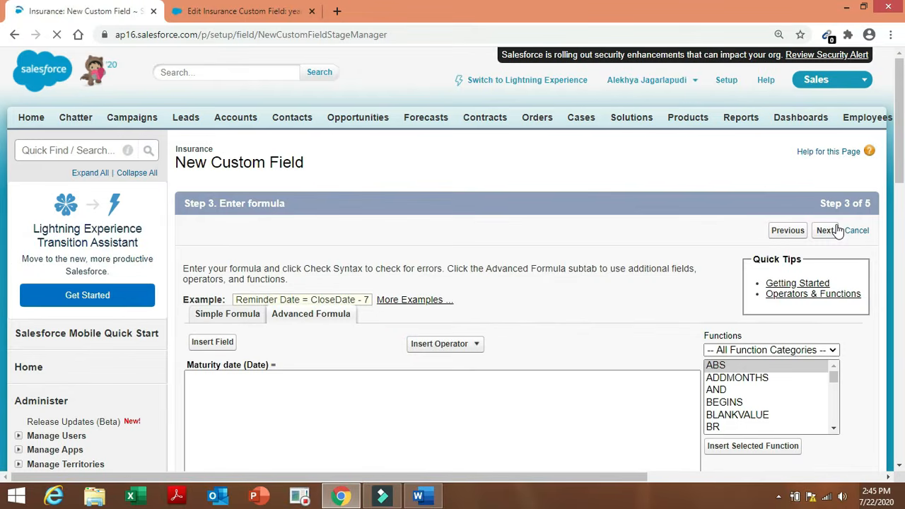
# Start the Maturity date formula with TODAY() followed by a plus operator.
pyautogui.click(422, 497)
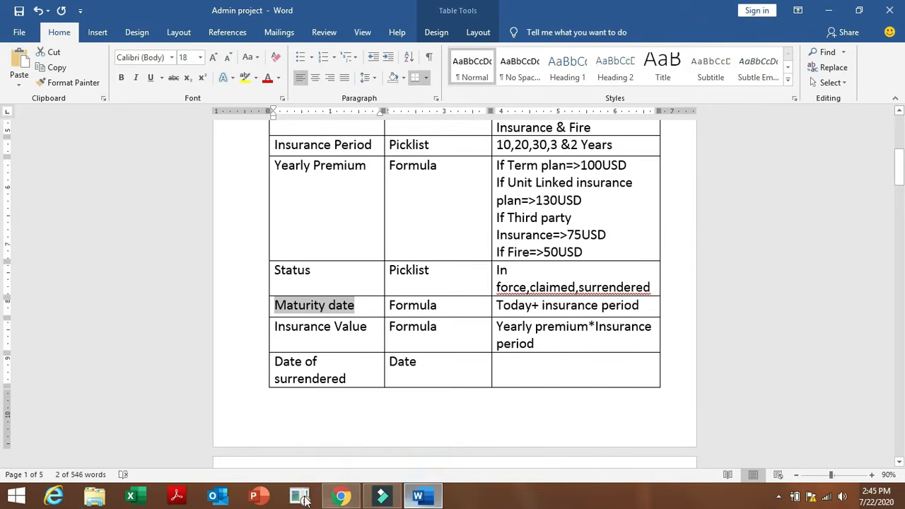
pyautogui.click(341, 497)
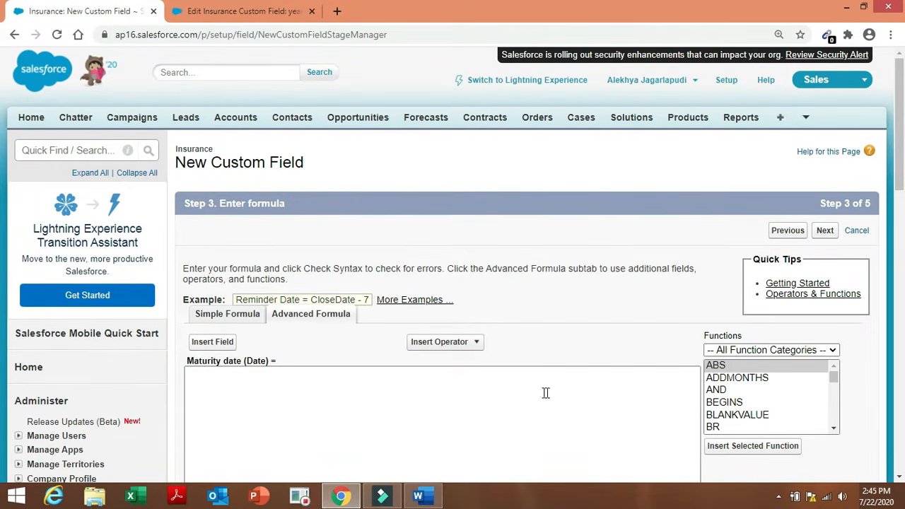
pyautogui.moveTo(837, 379); pyautogui.dragTo(839, 421)
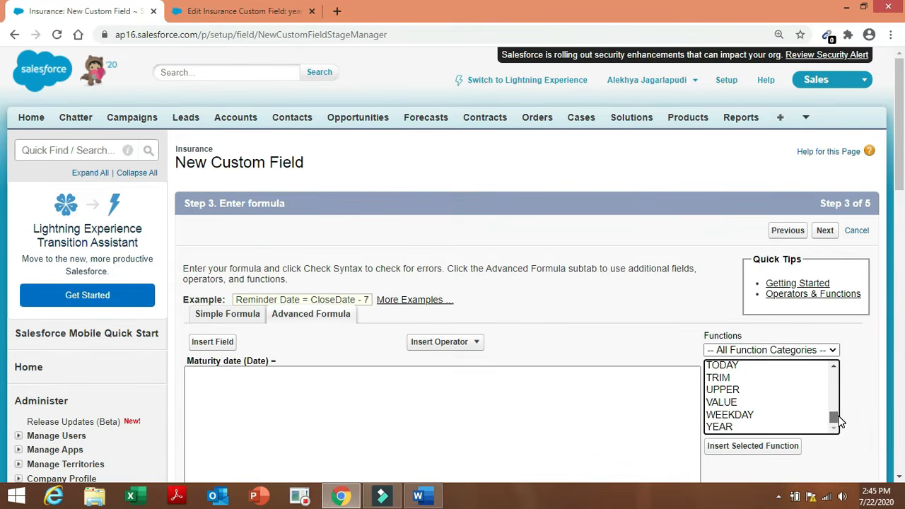
pyautogui.click(766, 368)
pyautogui.click(755, 445)
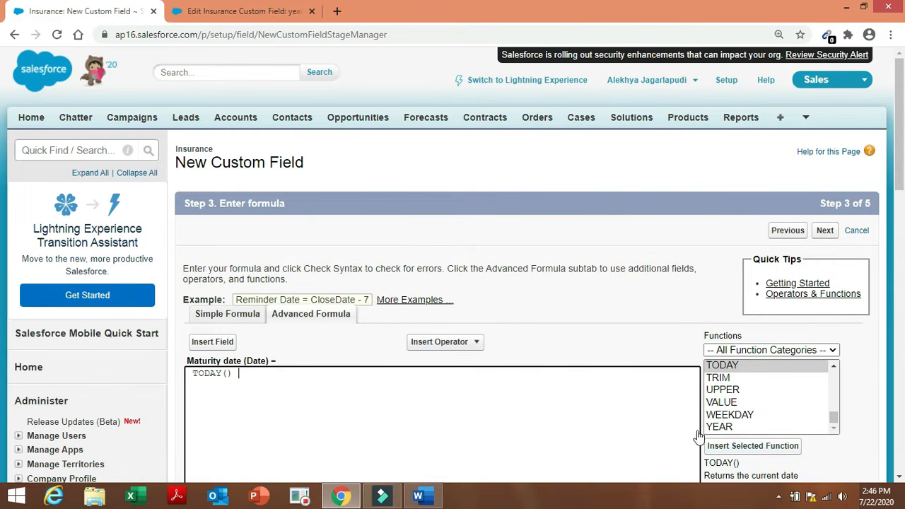
pyautogui.click(457, 343)
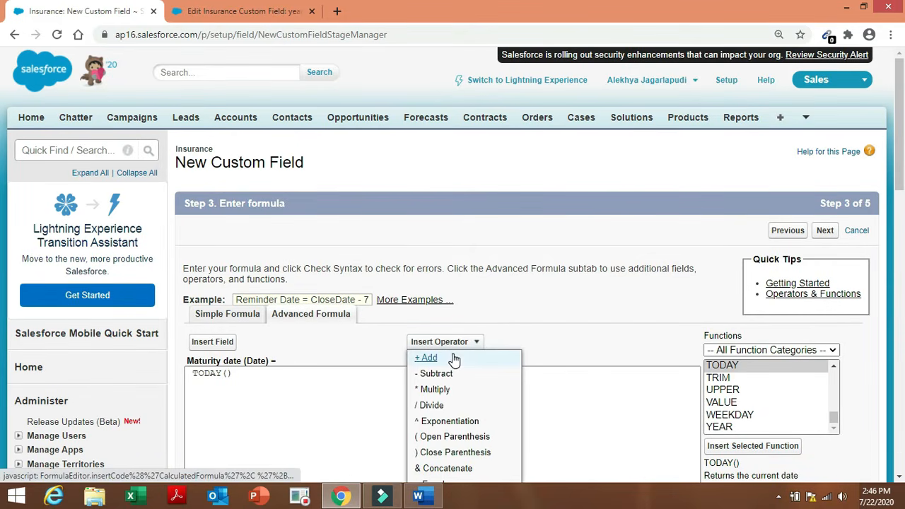
pyautogui.click(454, 360)
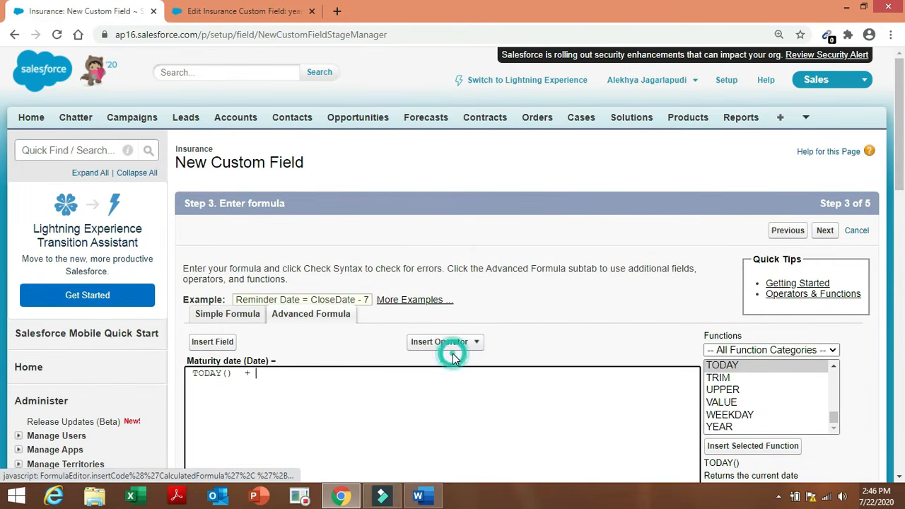
# Append the Insurance Period field to make TODAY() + Insurance_Period__c, then check syntax.
pyautogui.click(221, 343)
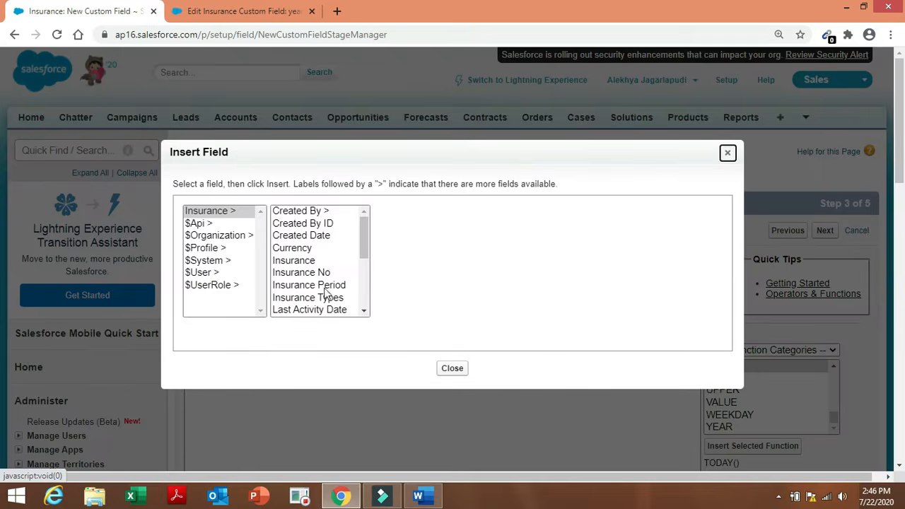
pyautogui.click(327, 286)
pyautogui.click(437, 293)
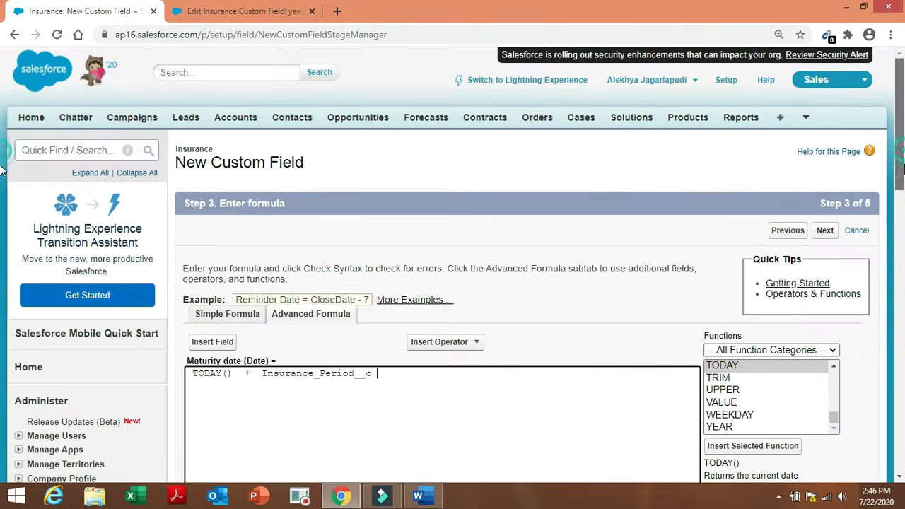
pyautogui.scroll(-3, 4, 233)
pyautogui.scroll(-1, 2, 233)
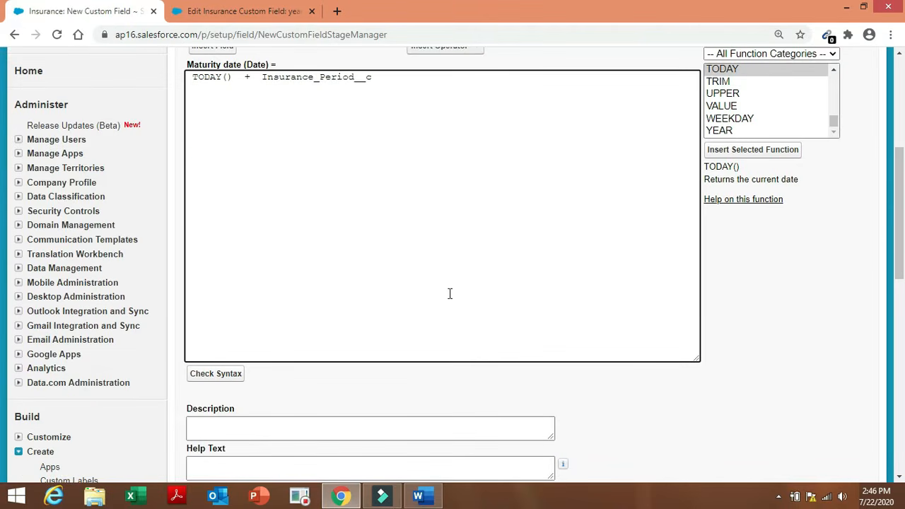
pyautogui.click(231, 380)
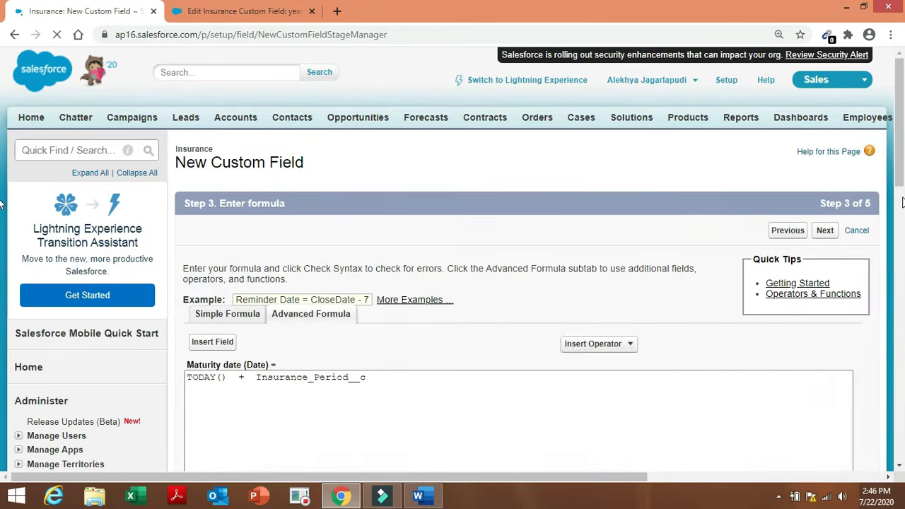
pyautogui.scroll(-5, 1, 240)
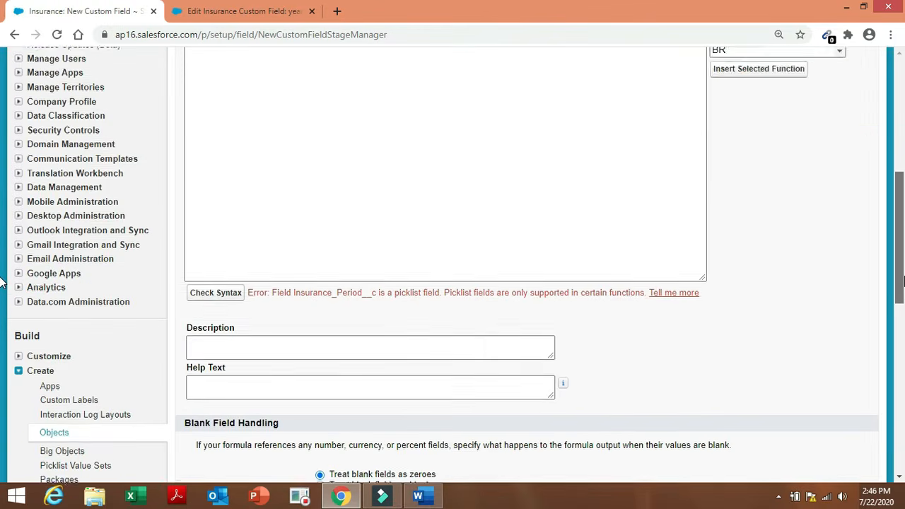
pyautogui.scroll(-1, 2, 281)
pyautogui.scroll(1, 1, 281)
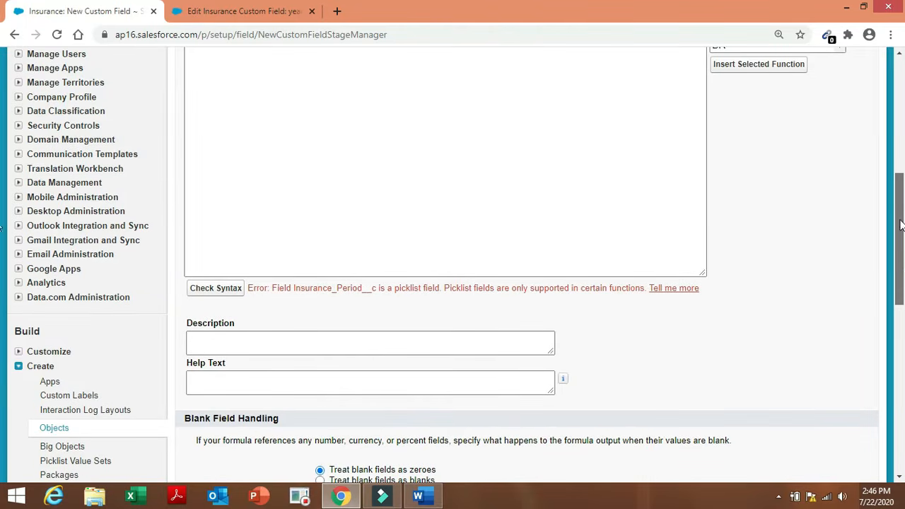
pyautogui.scroll(3, 901, 224)
pyautogui.moveTo(901, 199); pyautogui.dragTo(901, 191)
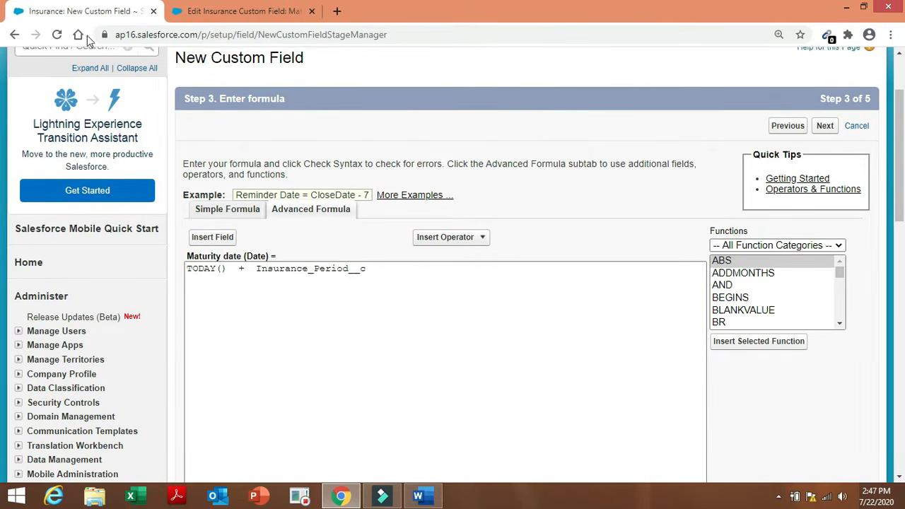
pyautogui.click(14, 36)
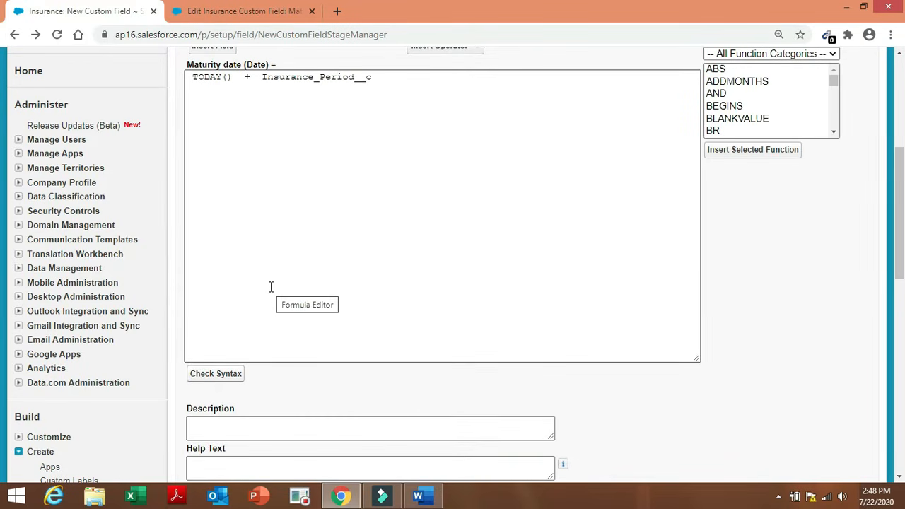
pyautogui.moveTo(900, 169); pyautogui.dragTo(903, 78)
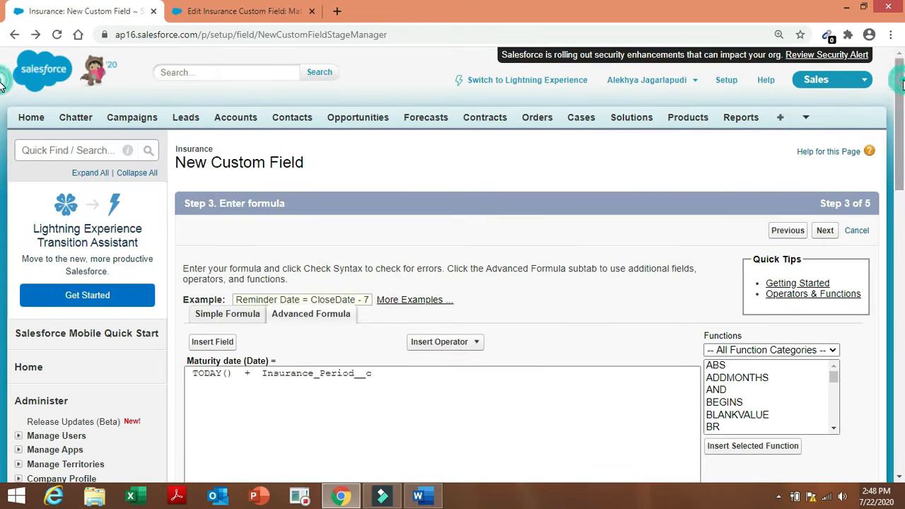
# Change the formula to return Number, relabelled 'Maturity year' with field name Maturity_year.
pyautogui.click(16, 34)
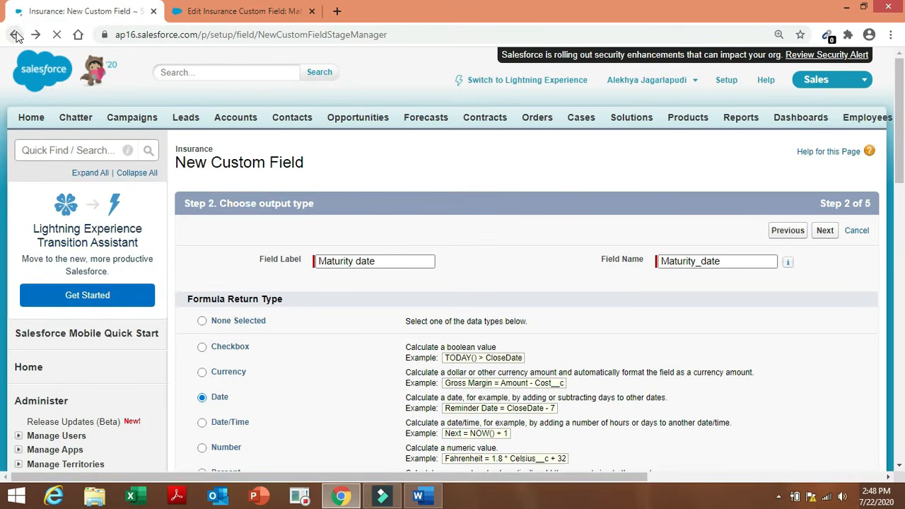
pyautogui.click(202, 448)
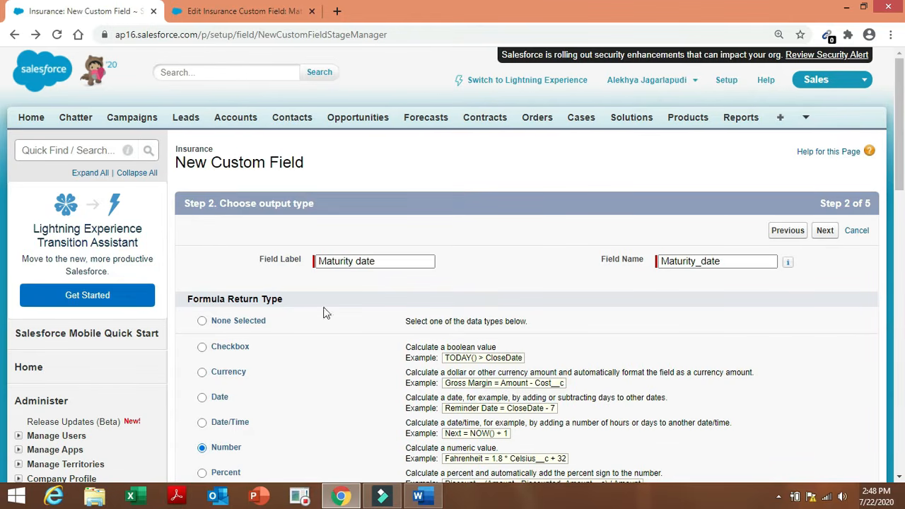
pyautogui.click(388, 261)
pyautogui.press('BackSpace')
pyautogui.press('BackSpace')
pyautogui.press('BackSpace')
pyautogui.press('BackSpace')
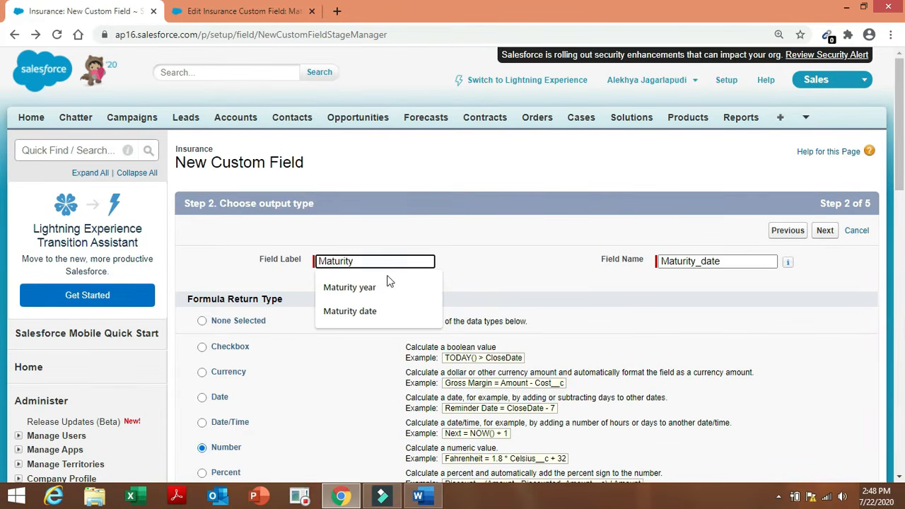
pyautogui.click(385, 283)
pyautogui.click(643, 323)
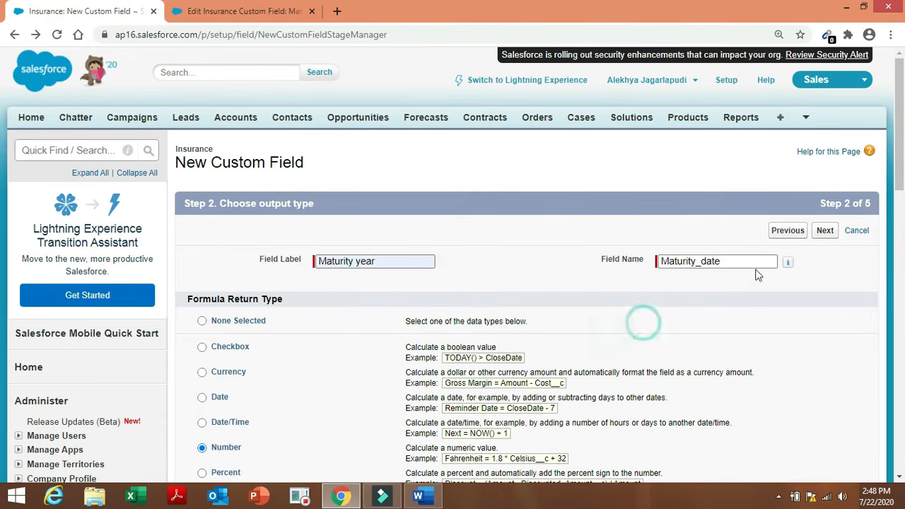
pyautogui.click(731, 256)
pyautogui.press('BackSpace')
pyautogui.press('BackSpace')
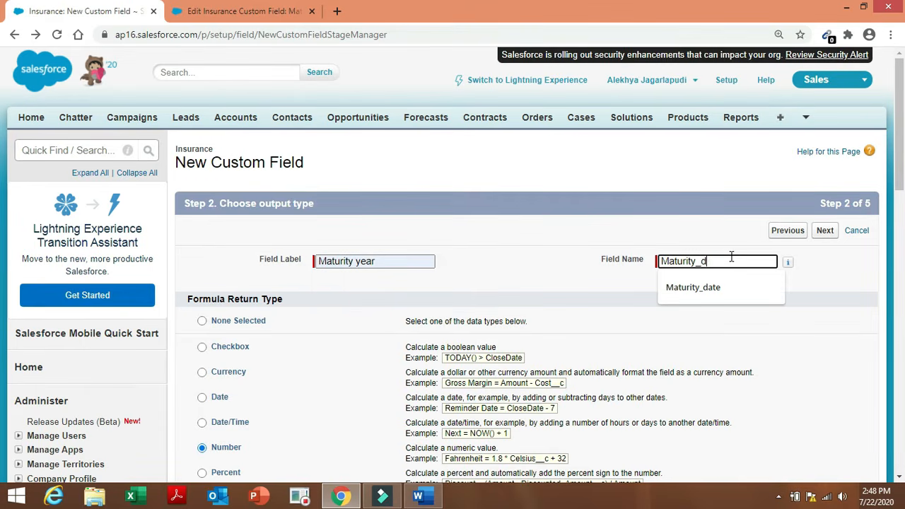
pyautogui.press('BackSpace')
pyautogui.write('year')
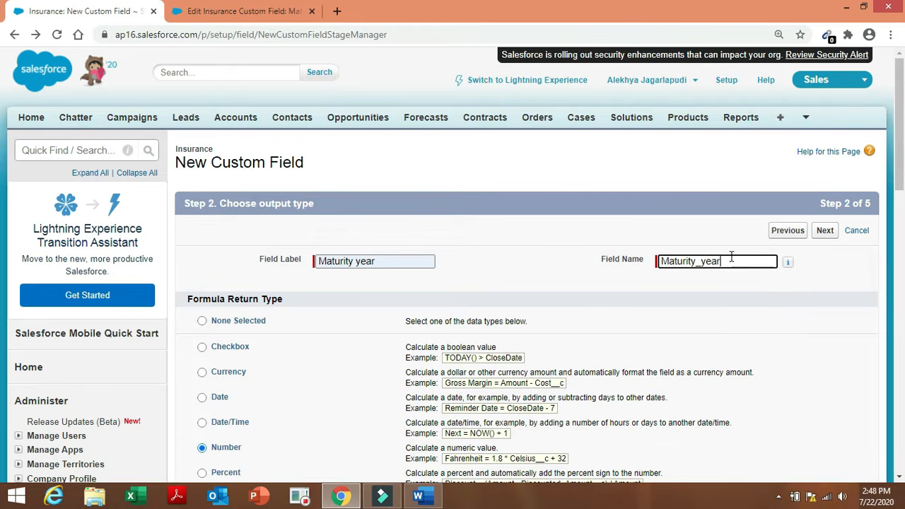
pyautogui.click(780, 326)
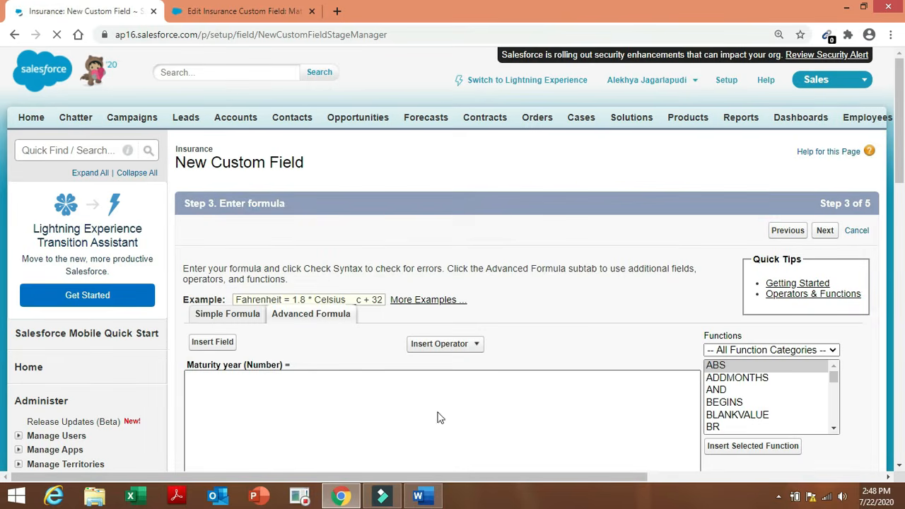
# Paste YEAR( TODAY() ) + VALUE(TEXT( Insurance_period__c )) as the formula and verify its syntax.
pyautogui.click(393, 391)
pyautogui.write('YEAR( TODAY() )  +  VALUE(TEXT( Insurance_period__c ))')
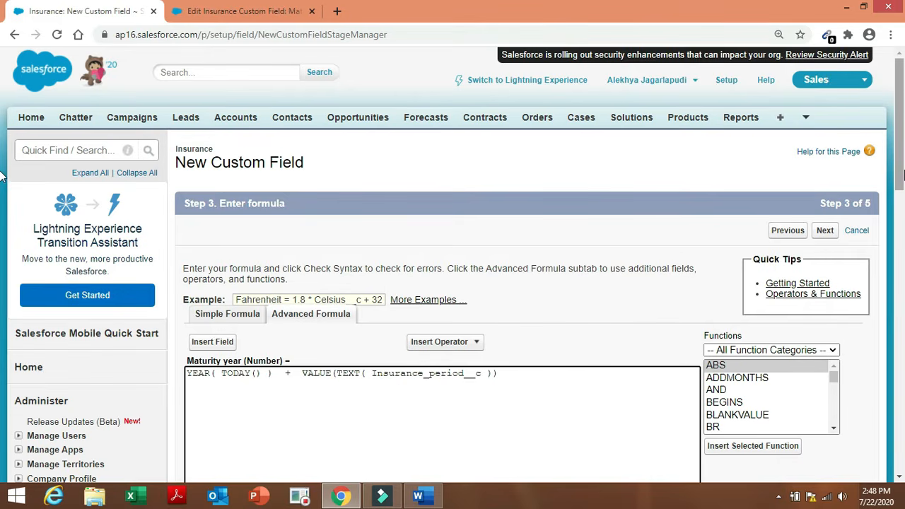
pyautogui.moveTo(901, 175); pyautogui.dragTo(901, 260)
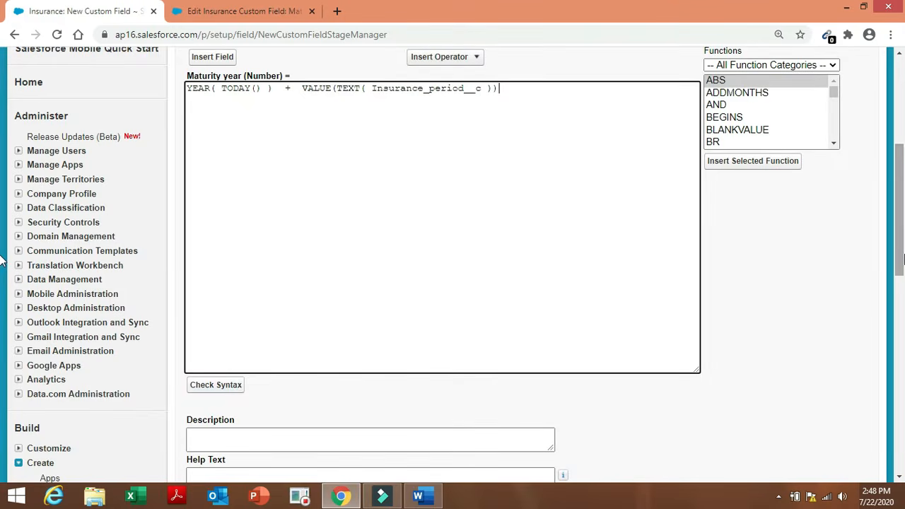
pyautogui.click(240, 386)
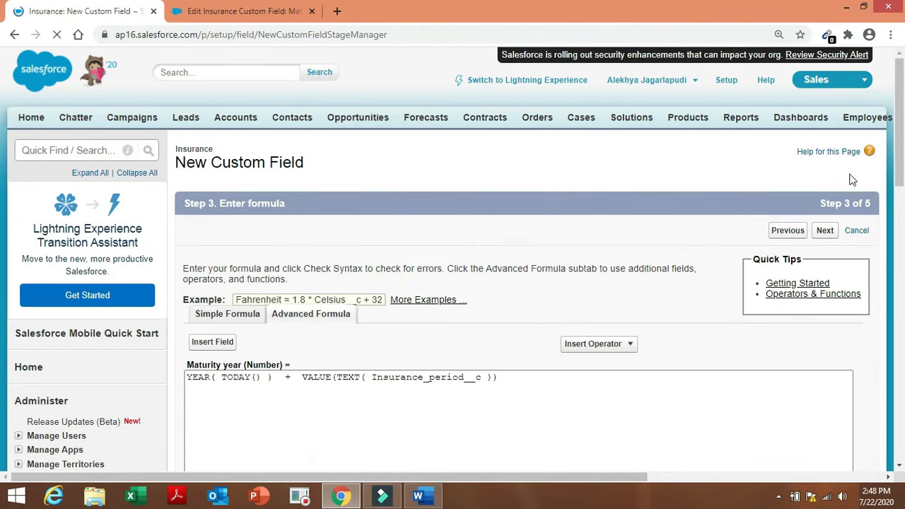
pyautogui.moveTo(903, 154); pyautogui.dragTo(901, 317)
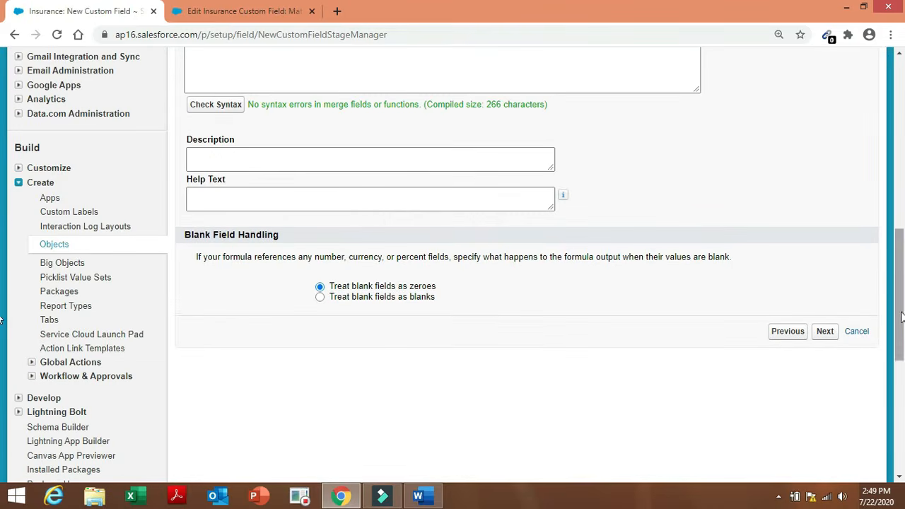
# Save the Maturity year field with default security on the Insurance Layout, starting another field.
pyautogui.click(824, 331)
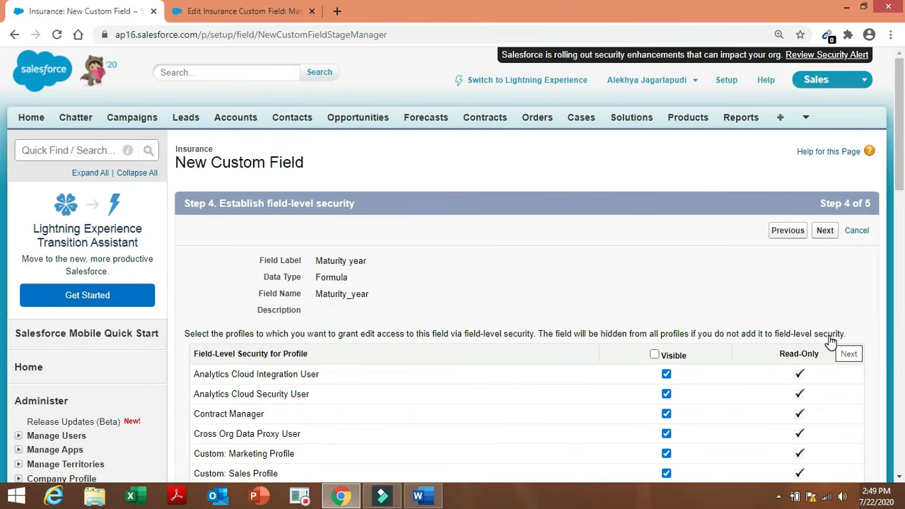
pyautogui.click(823, 231)
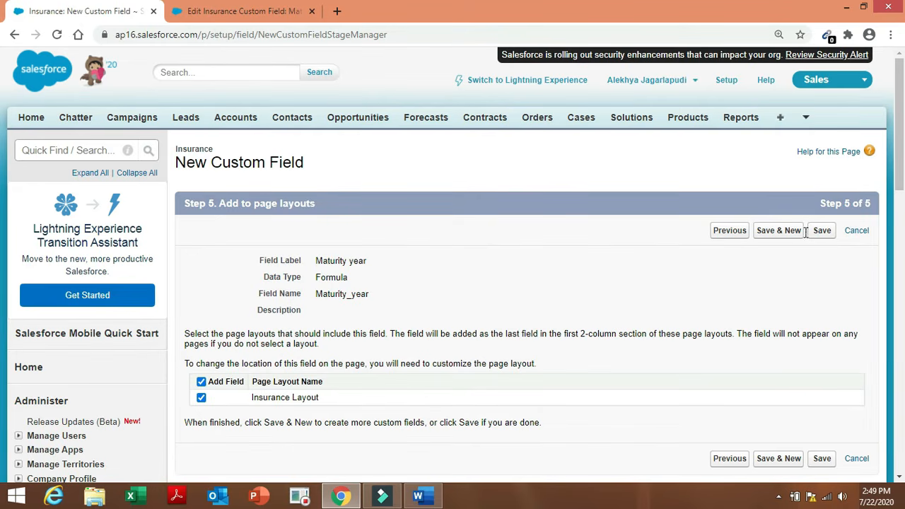
pyautogui.click(793, 232)
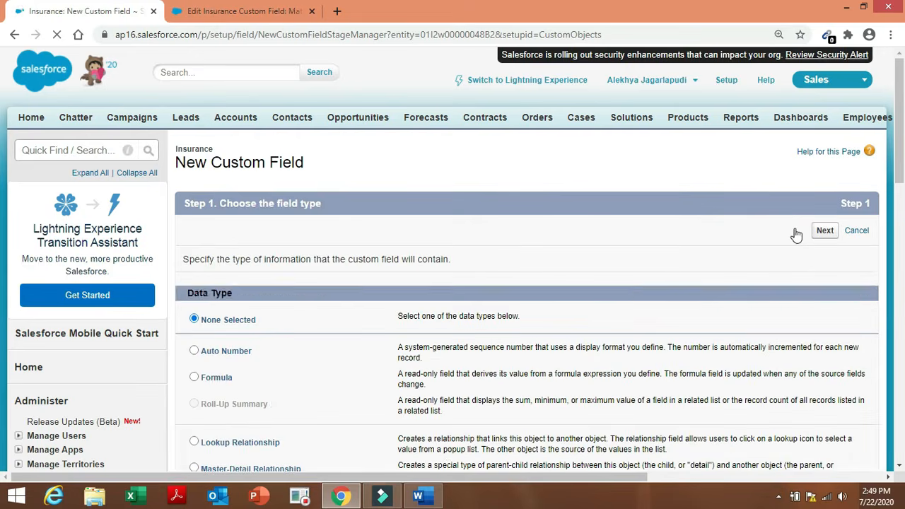
pyautogui.click(424, 499)
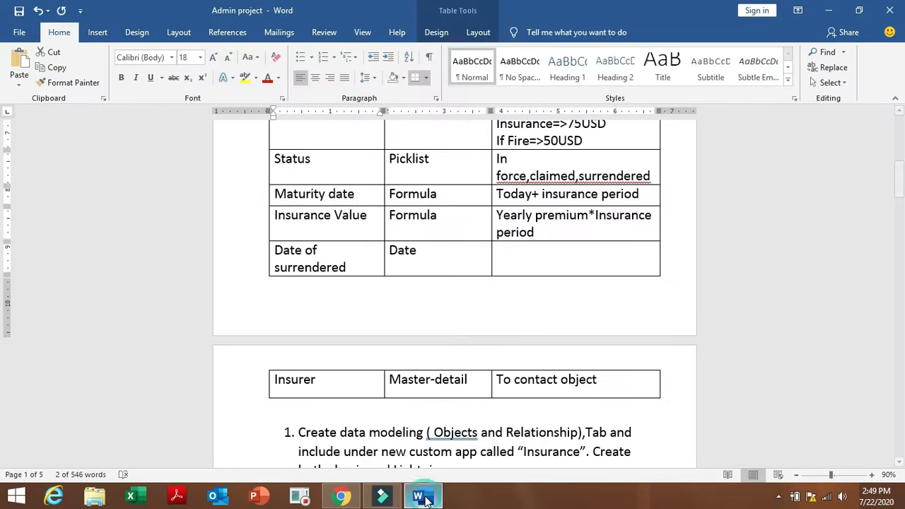
pyautogui.click(413, 304)
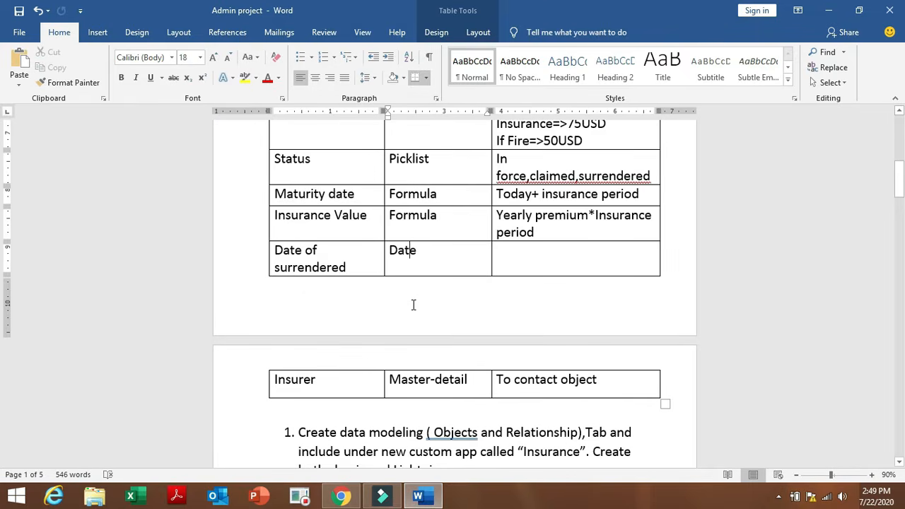
pyautogui.moveTo(276, 213); pyautogui.dragTo(349, 213)
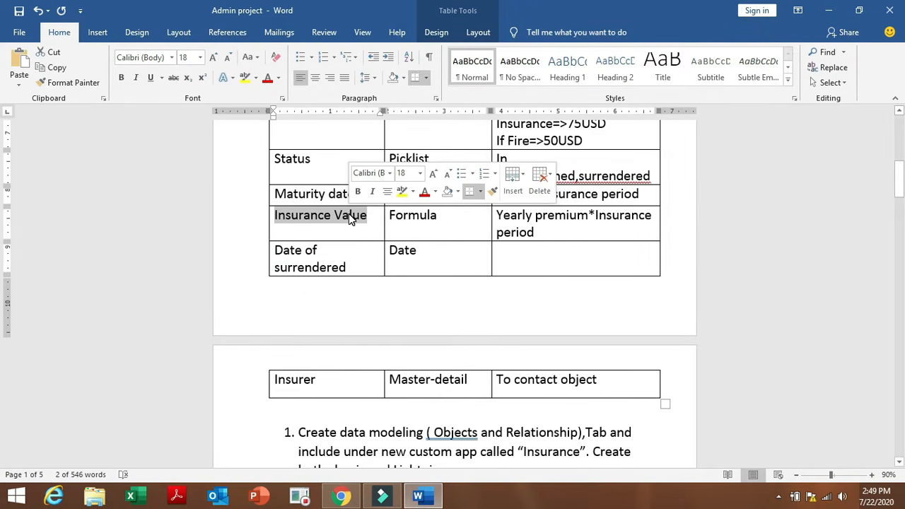
pyautogui.click(342, 496)
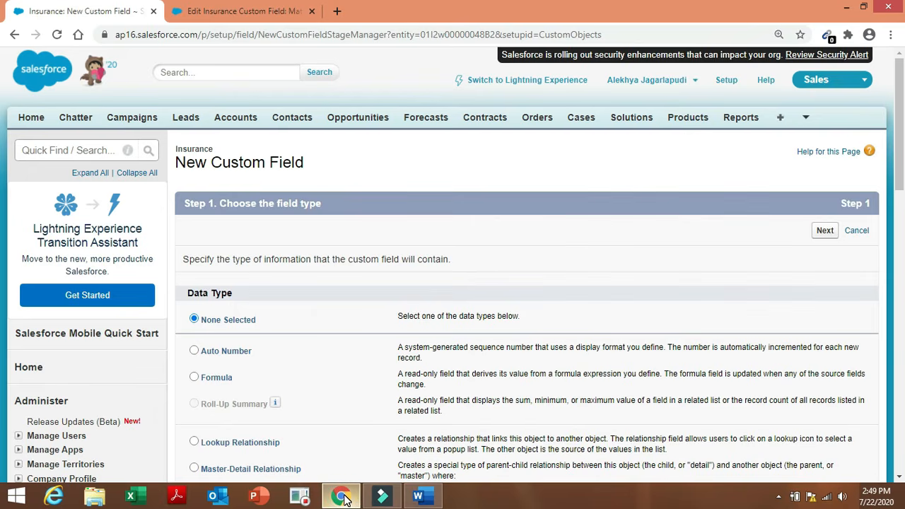
# Create a Currency formula field labelled 'Insurance Value' (name Insurance_Value) and proceed to its formula.
pyautogui.click(218, 371)
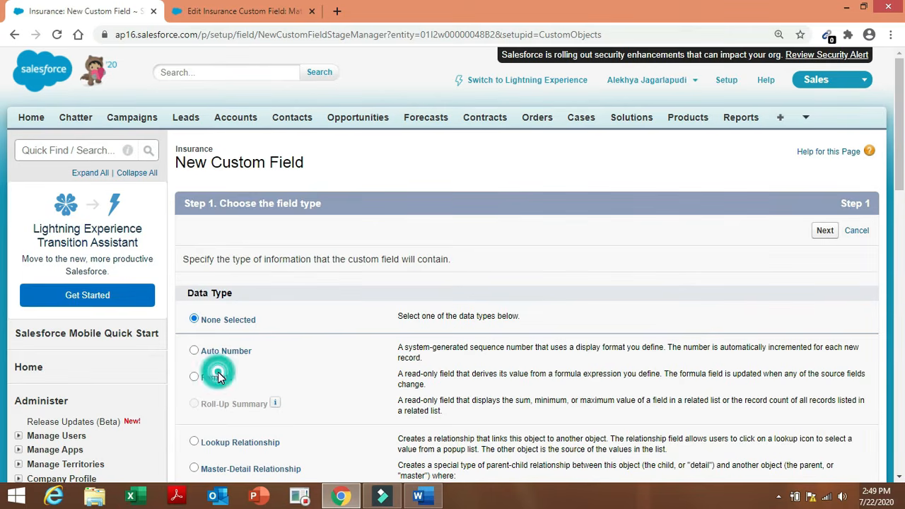
pyautogui.click(196, 377)
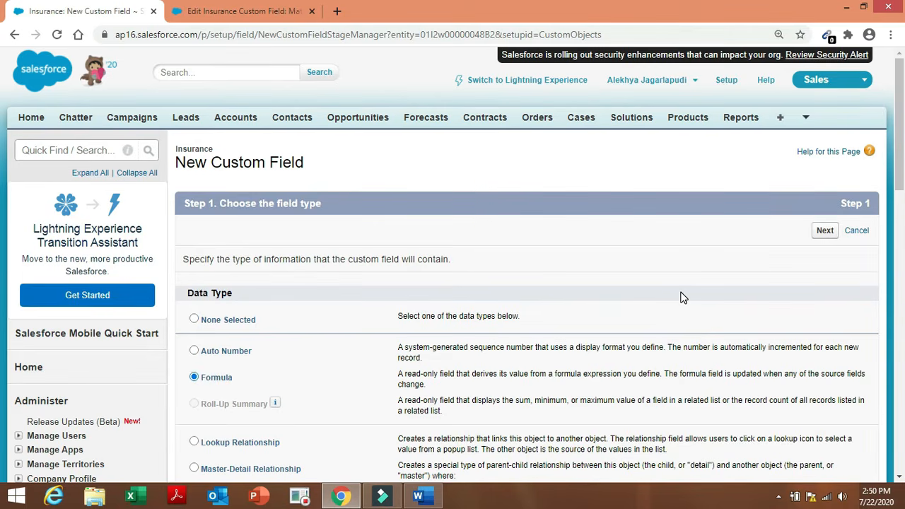
pyautogui.click(821, 236)
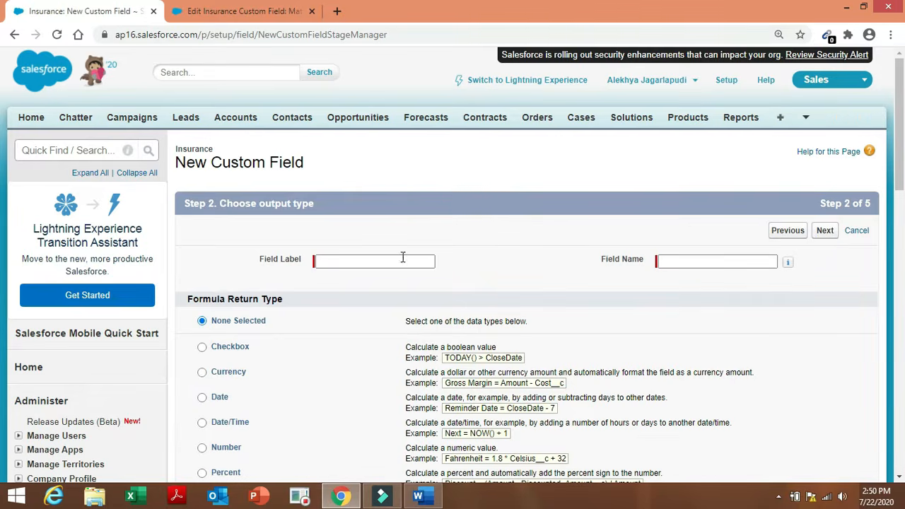
pyautogui.click(398, 260)
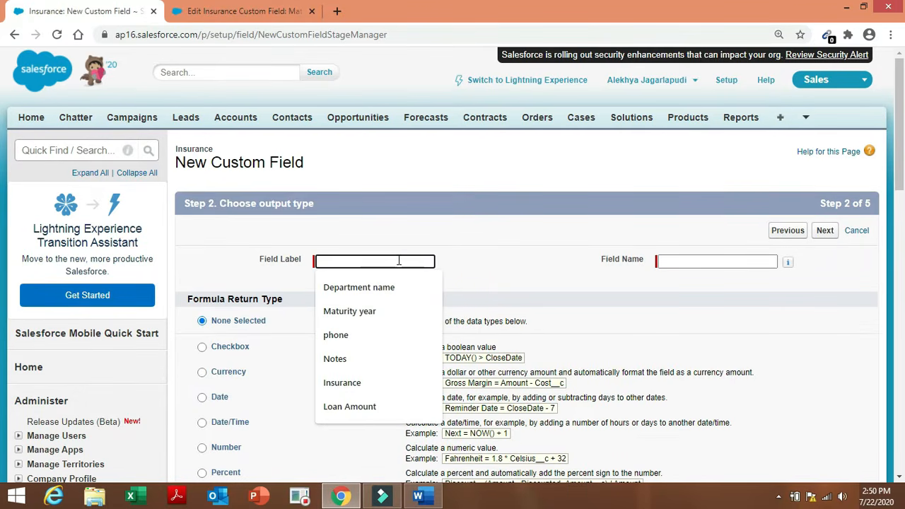
pyautogui.write('Insurance Value')
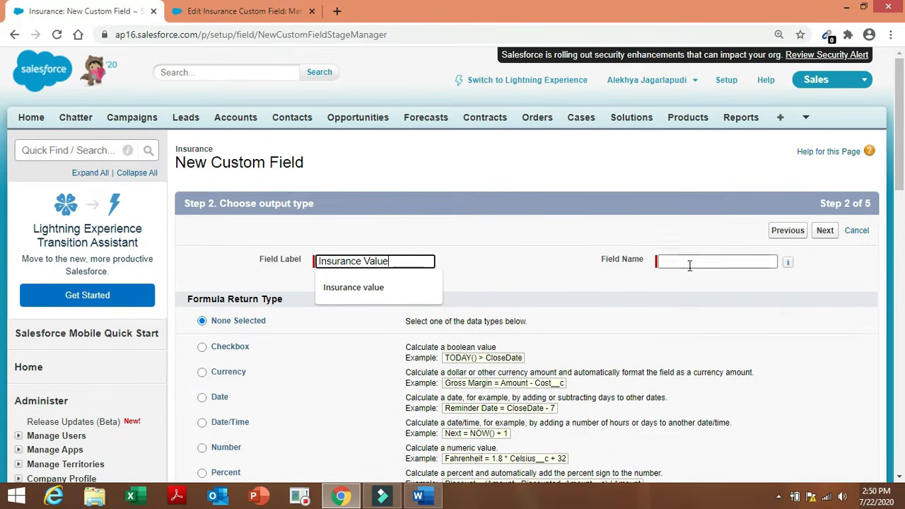
pyautogui.click(686, 263)
pyautogui.click(611, 191)
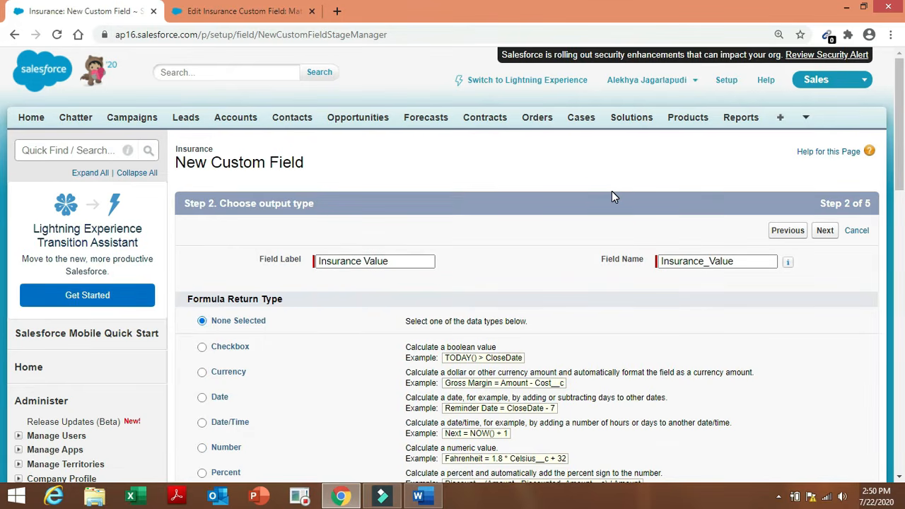
pyautogui.click(219, 378)
pyautogui.moveTo(787, 262)
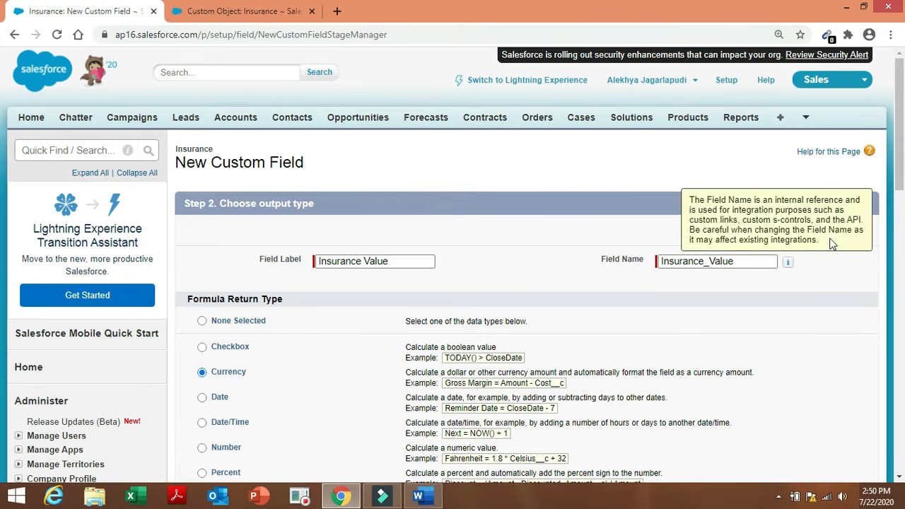
pyautogui.click(827, 235)
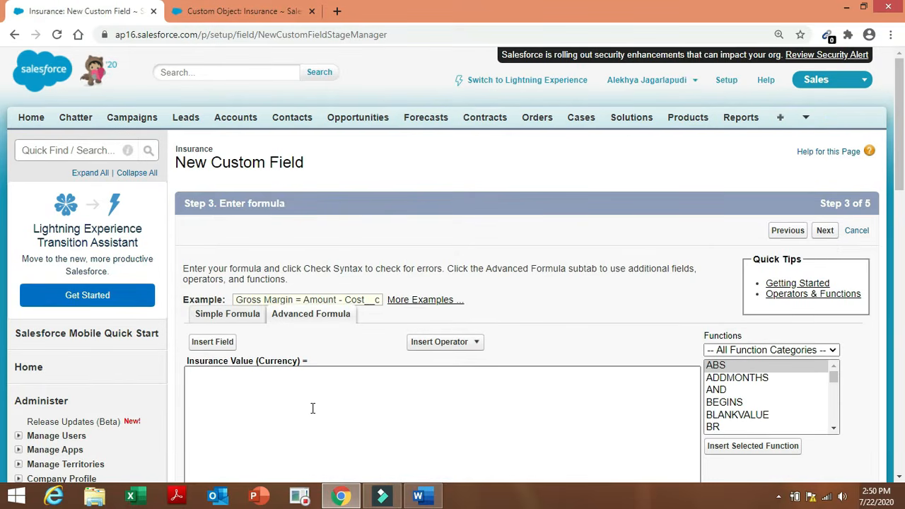
# Insert the Yearly Premium field into the Insurance Value formula.
pyautogui.click(313, 408)
pyautogui.click(418, 496)
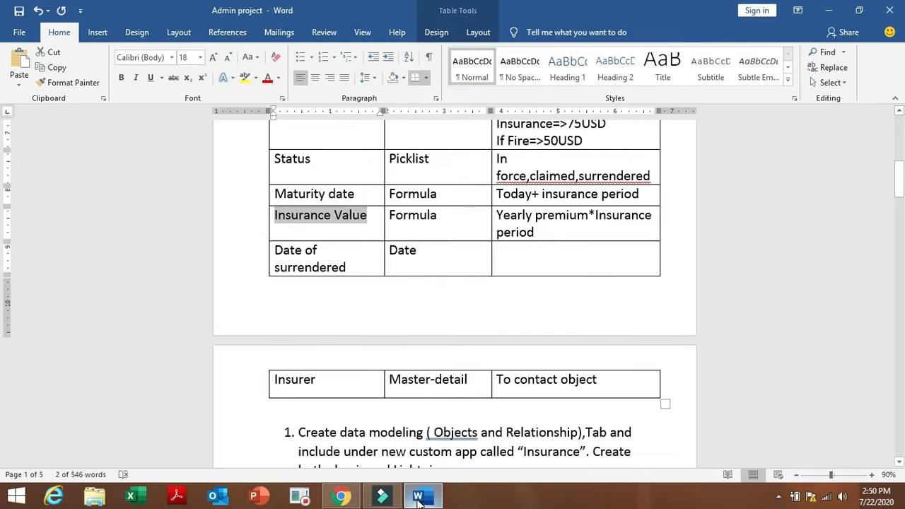
pyautogui.click(341, 496)
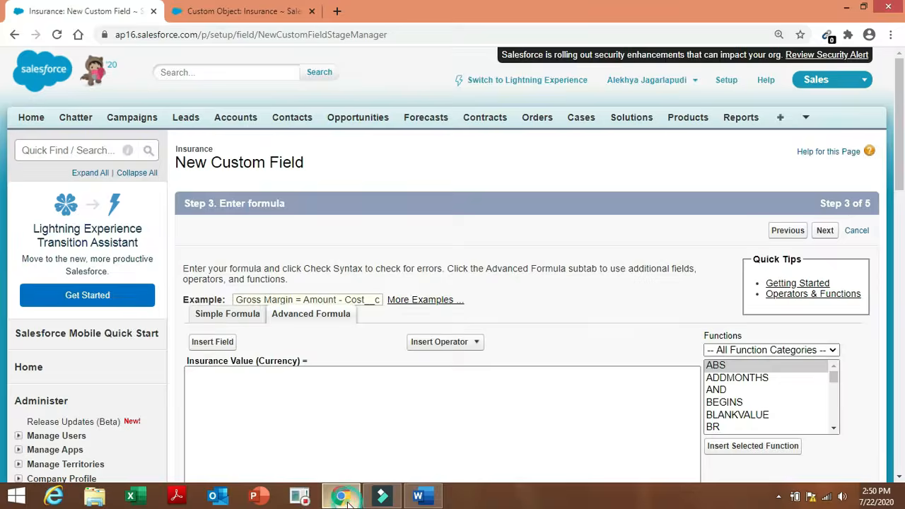
pyautogui.click(213, 342)
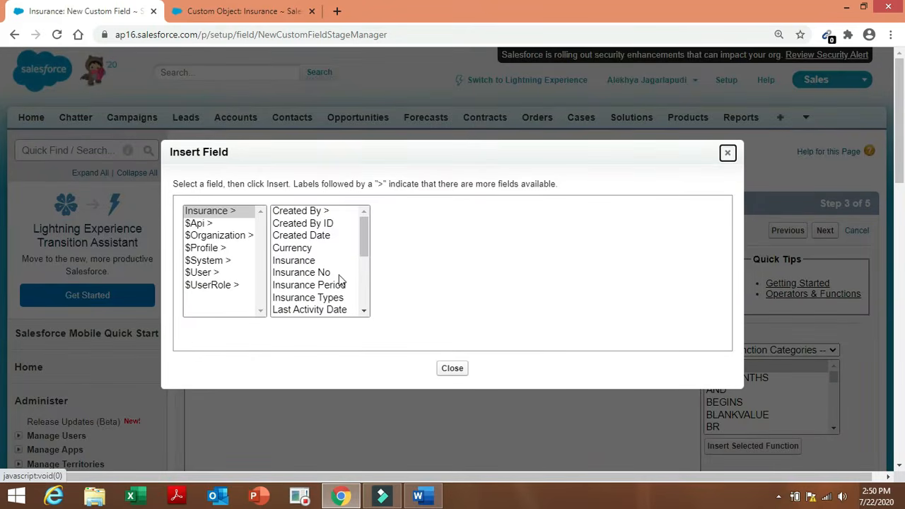
pyautogui.moveTo(362, 252); pyautogui.dragTo(375, 311)
pyautogui.click(343, 308)
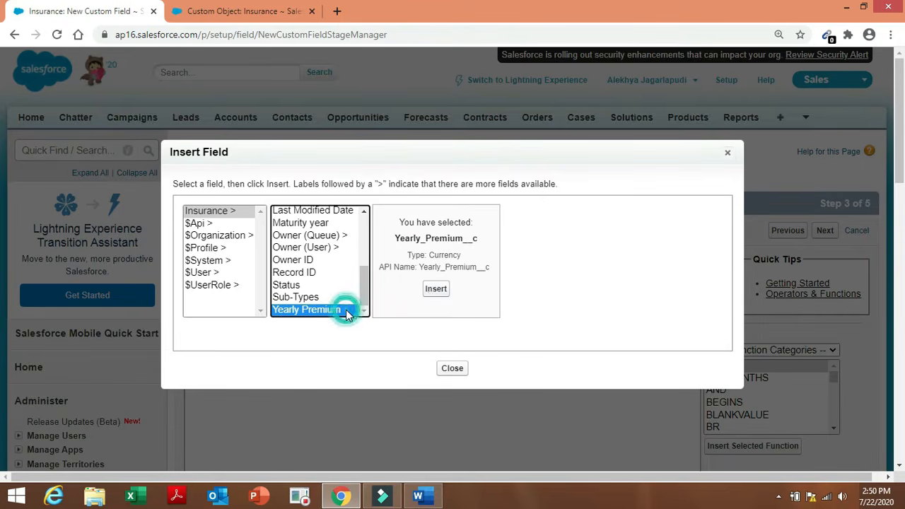
pyautogui.click(434, 289)
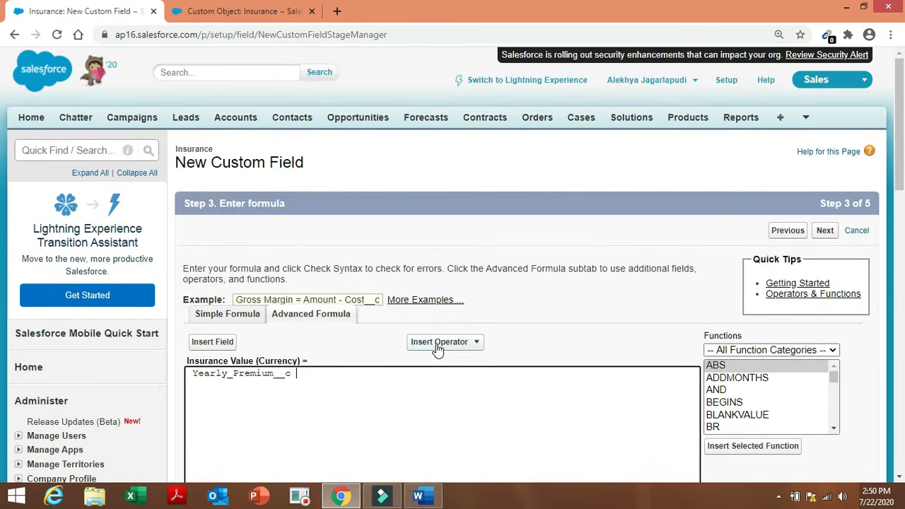
# Multiply it by Insurance Period to get Yearly_Premium__c * Insurance_Period__c, then check syntax.
pyautogui.click(437, 343)
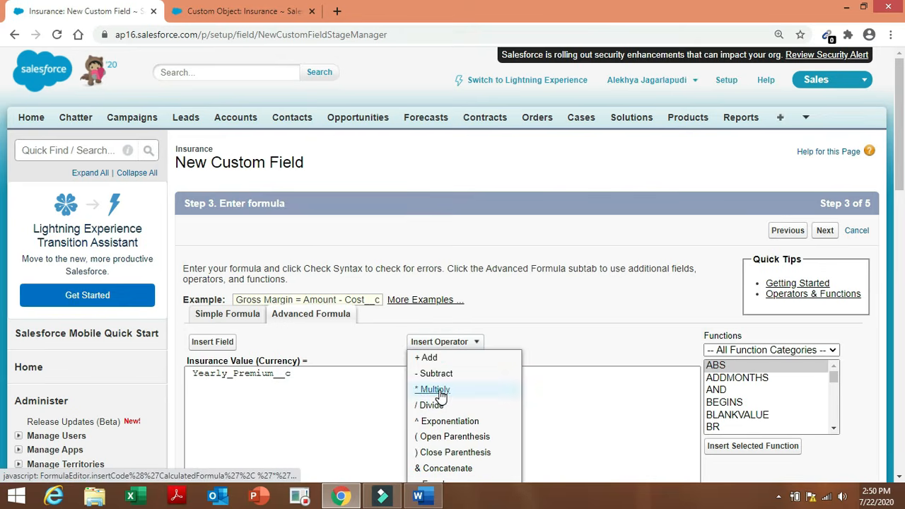
pyautogui.click(440, 391)
pyautogui.click(214, 341)
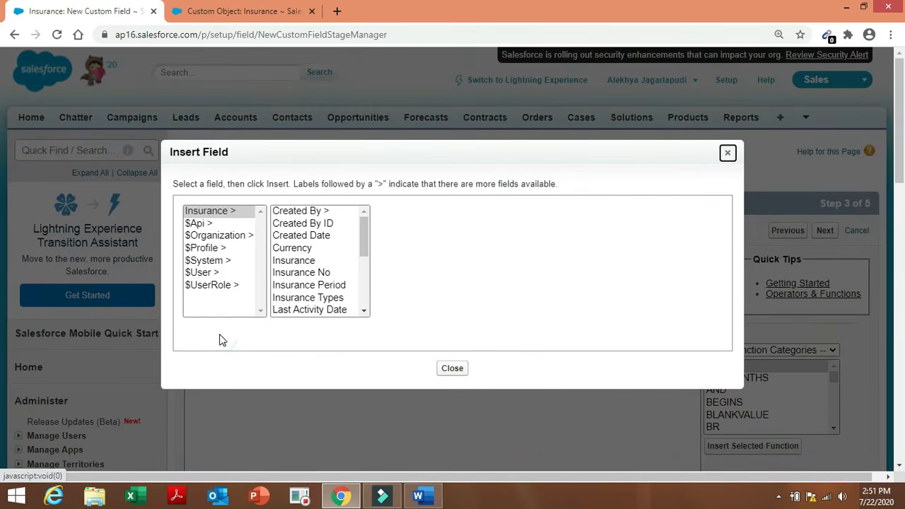
pyautogui.click(337, 285)
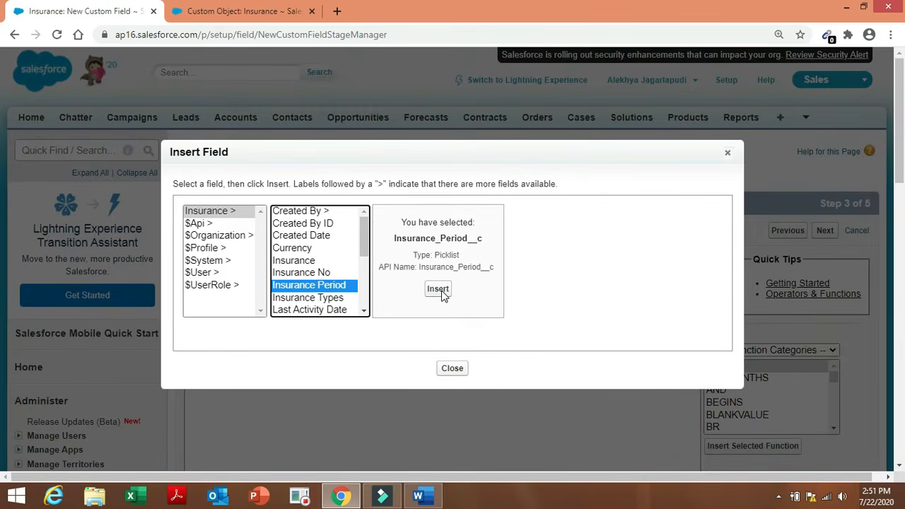
pyautogui.click(440, 296)
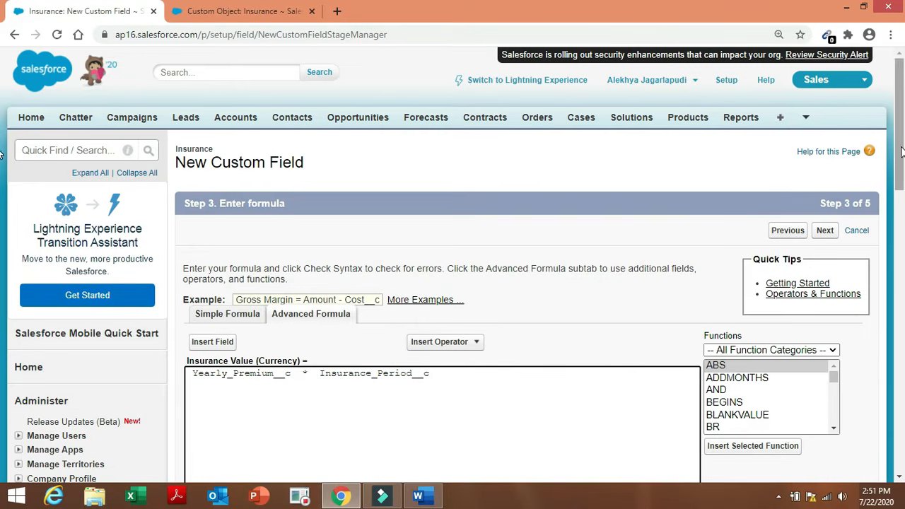
pyautogui.moveTo(900, 152); pyautogui.dragTo(901, 238)
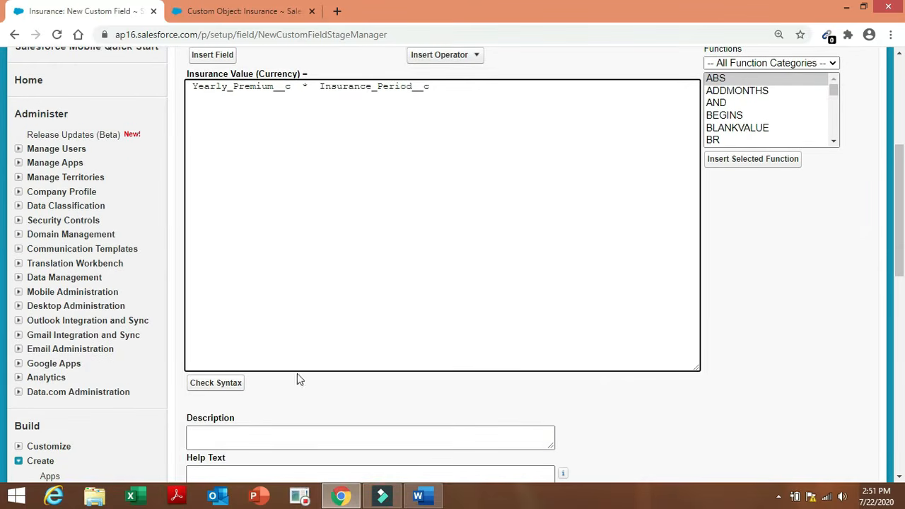
pyautogui.click(216, 382)
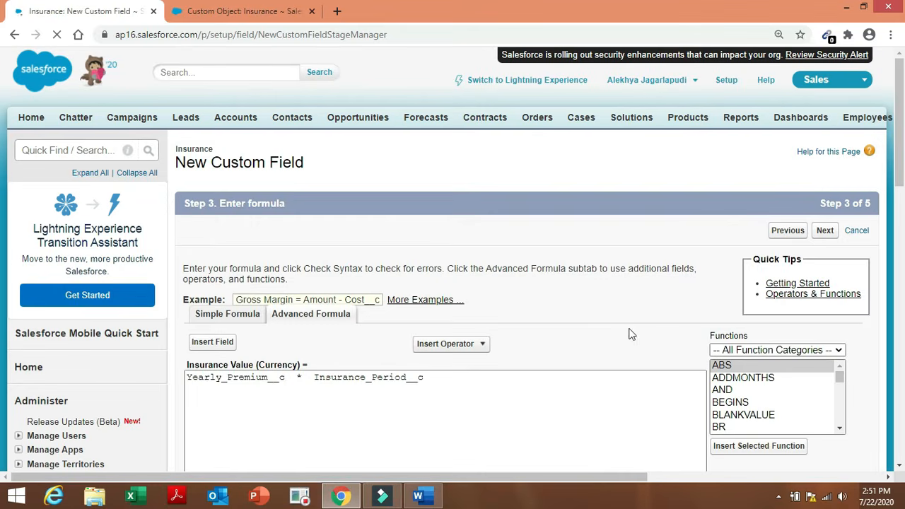
# Wrap Insurance_Period__c in VALUE(text(...)) so Yearly_Premium__c * VALUE(text (Insurance_Period__c)) passes the syntax check.
pyautogui.moveTo(901, 123); pyautogui.dragTo(902, 201)
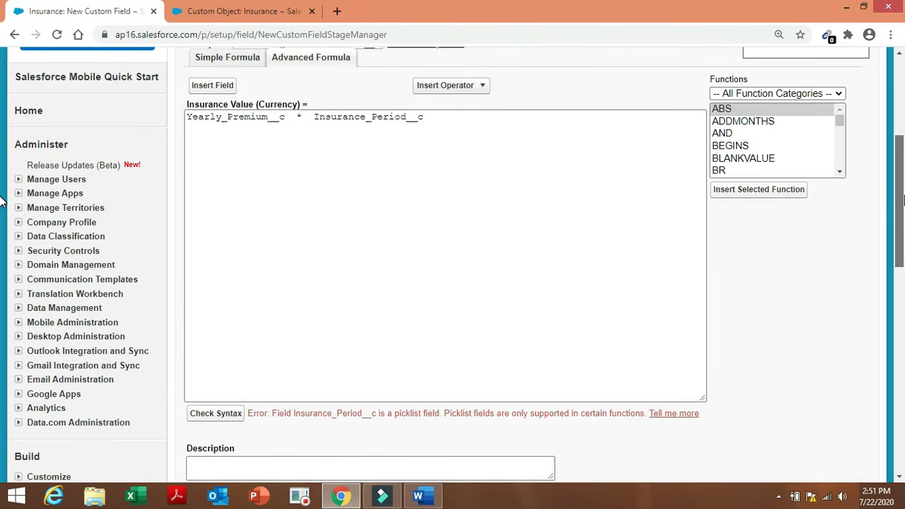
pyautogui.moveTo(904, 201); pyautogui.dragTo(903, 198)
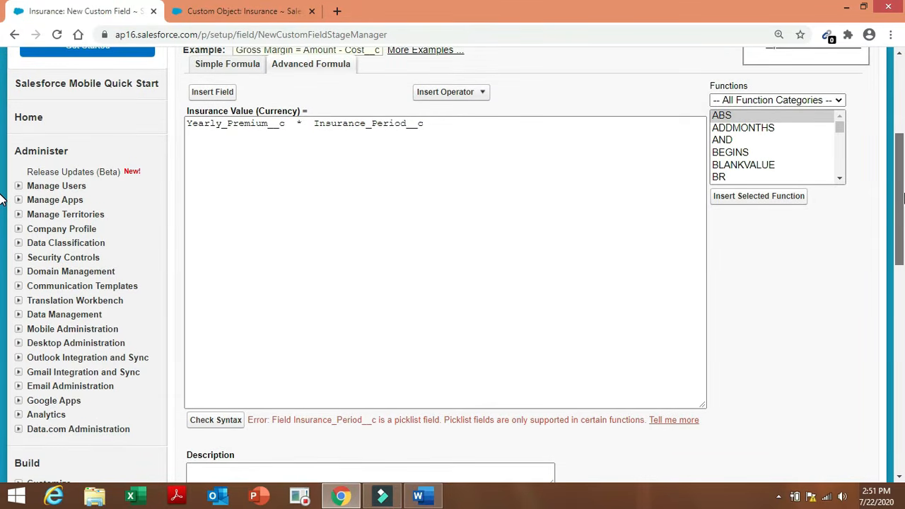
pyautogui.moveTo(904, 199); pyautogui.dragTo(903, 199)
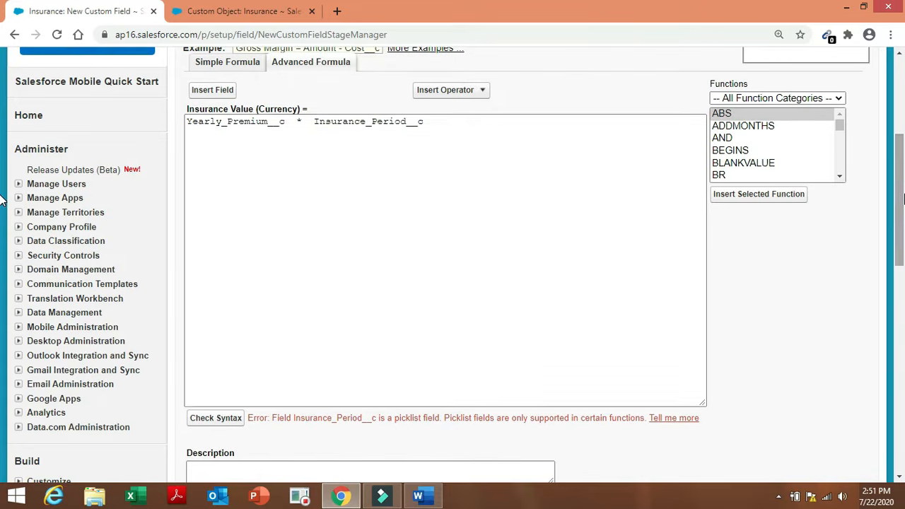
pyautogui.click(309, 122)
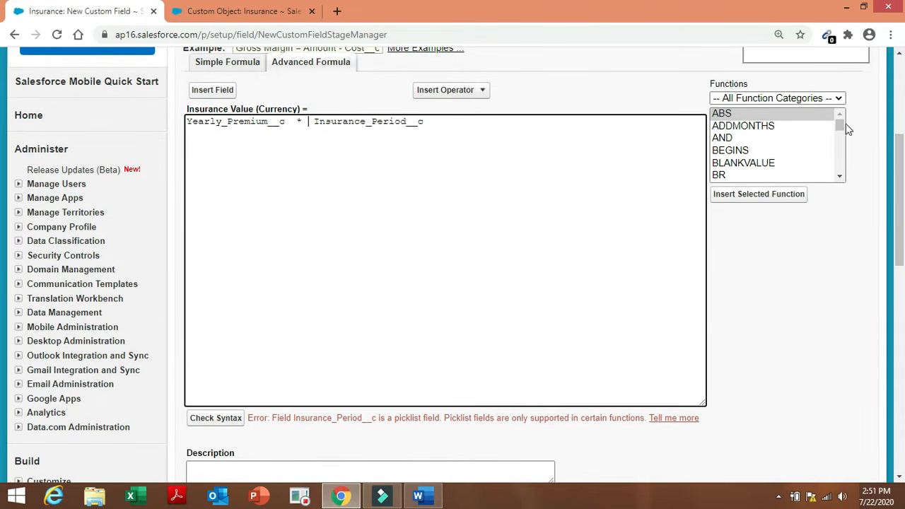
pyautogui.moveTo(841, 123); pyautogui.dragTo(845, 170)
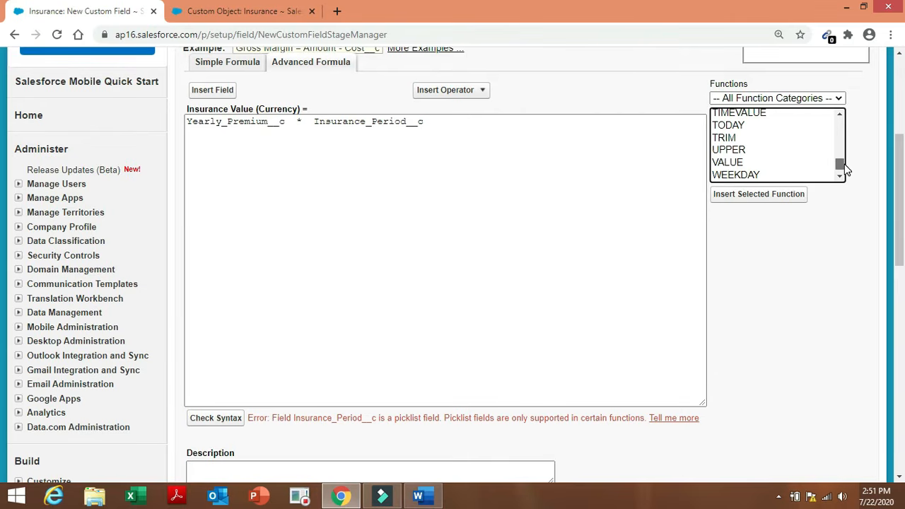
pyautogui.click(725, 164)
pyautogui.click(730, 195)
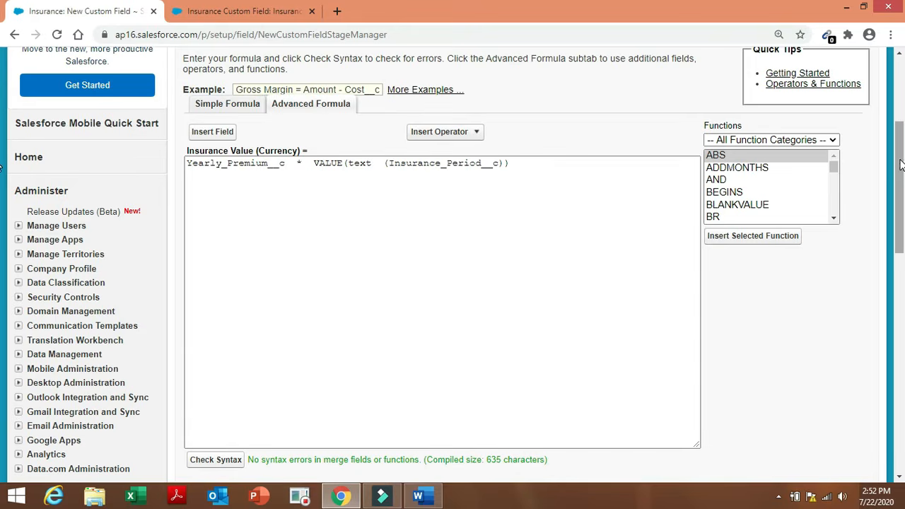
pyautogui.moveTo(900, 164); pyautogui.dragTo(902, 282)
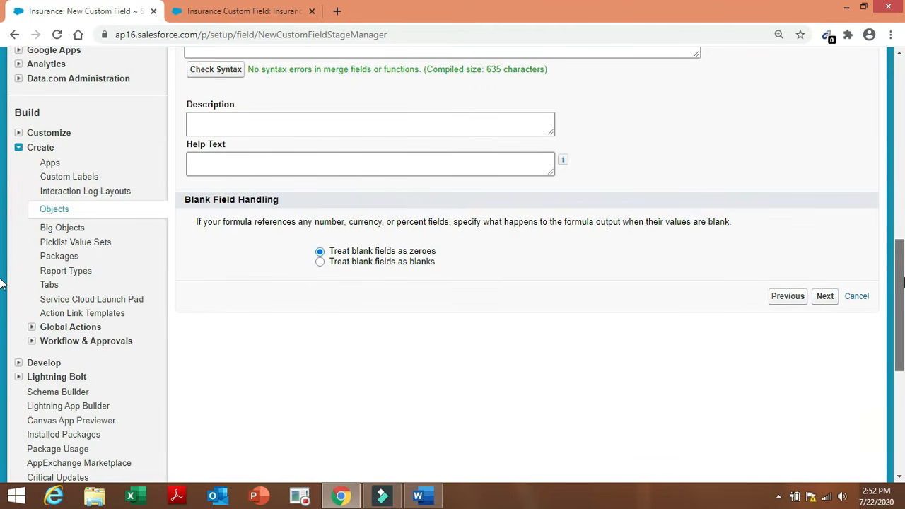
# Save the Insurance Value formula field on the Insurance Layout, then start another new field.
pyautogui.click(824, 296)
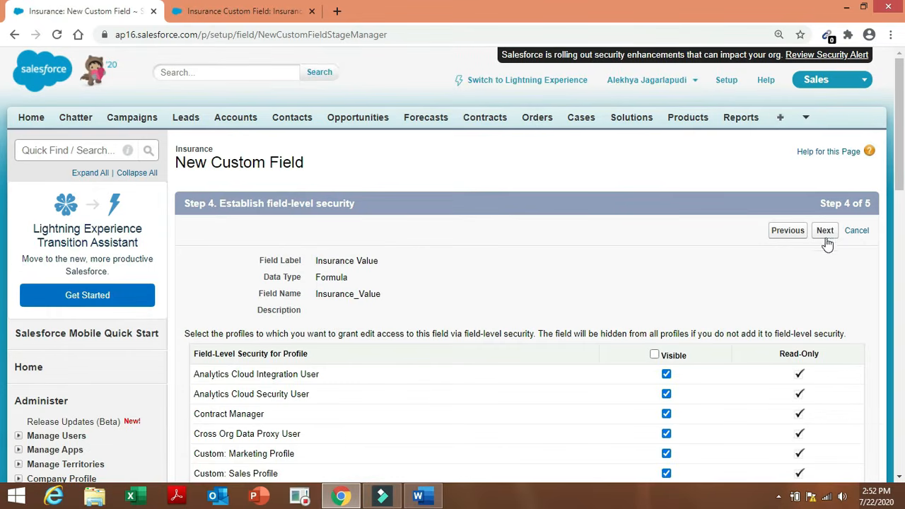
pyautogui.click(825, 232)
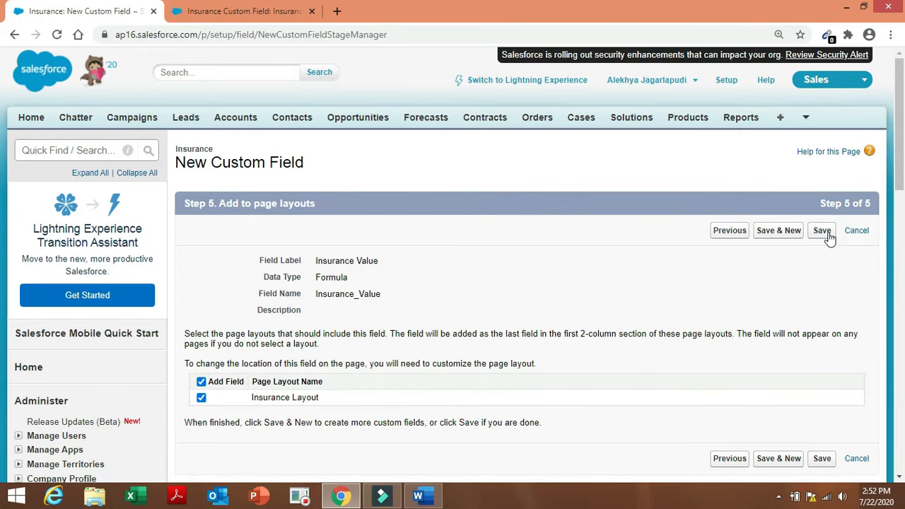
pyautogui.click(766, 235)
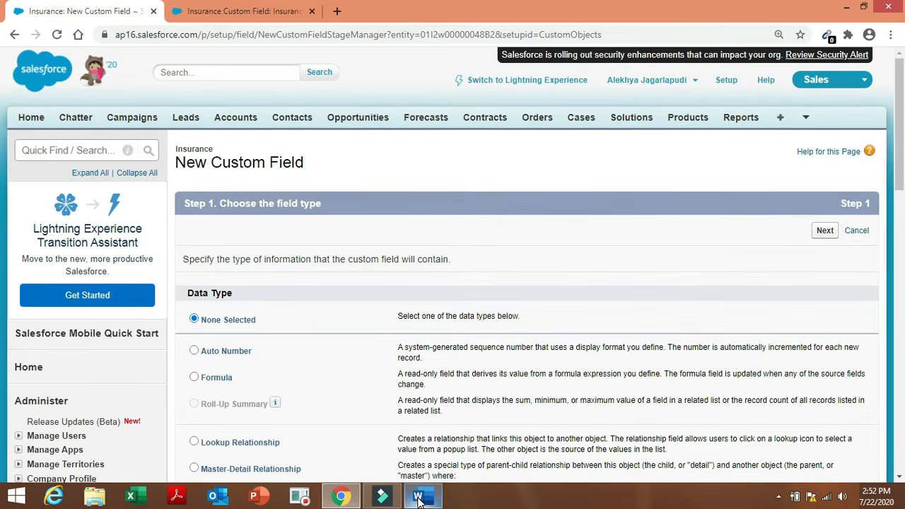
pyautogui.click(418, 498)
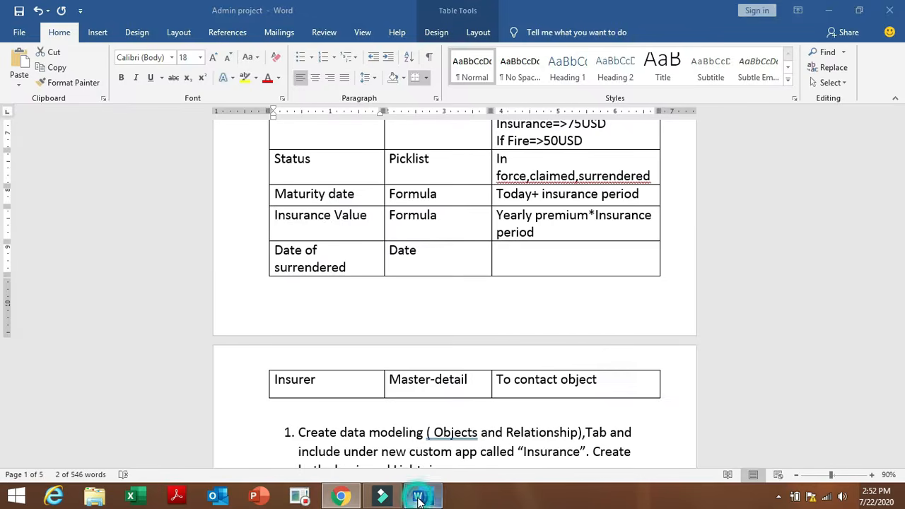
# Mark 'Date of surrendered' as the next field in the Word spec table.
pyautogui.click(369, 307)
pyautogui.click(270, 249)
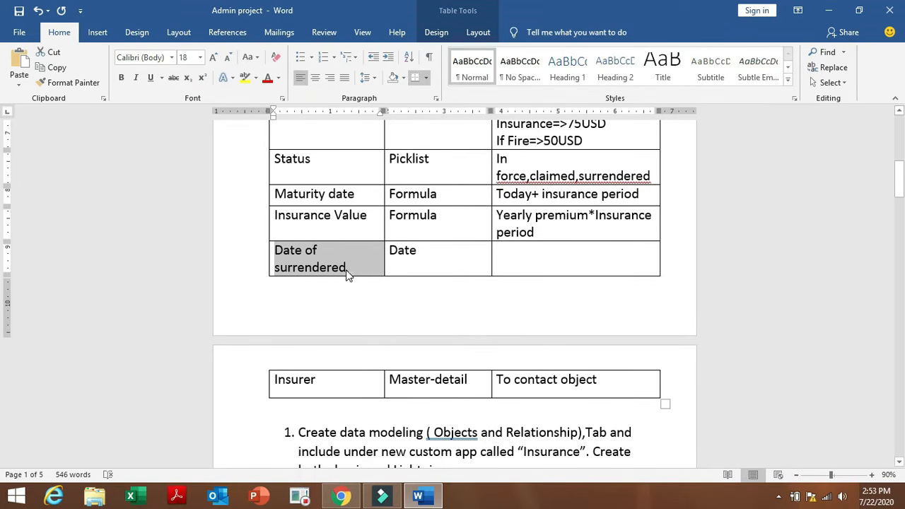
pyautogui.click(341, 496)
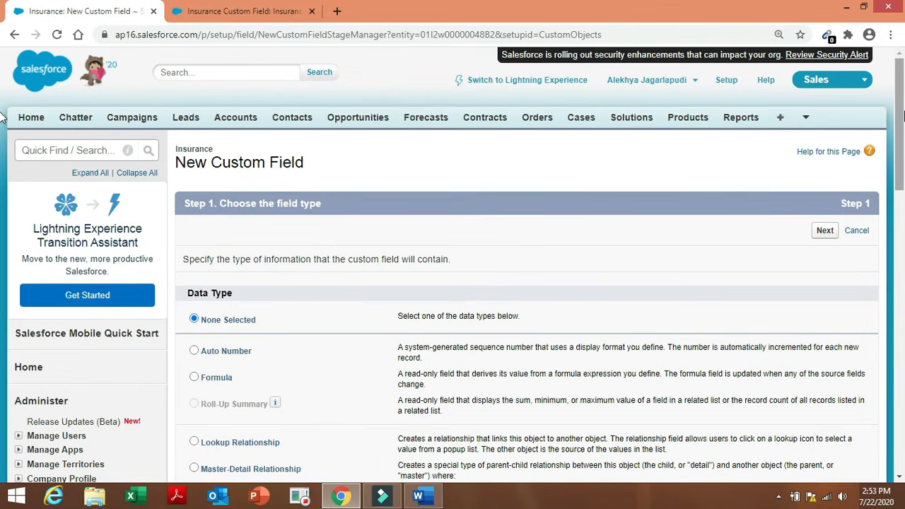
# Make the new field a Date type labelled 'Date of surrendered' (name Date_of_surrendered).
pyautogui.scroll(-5, 4, 127)
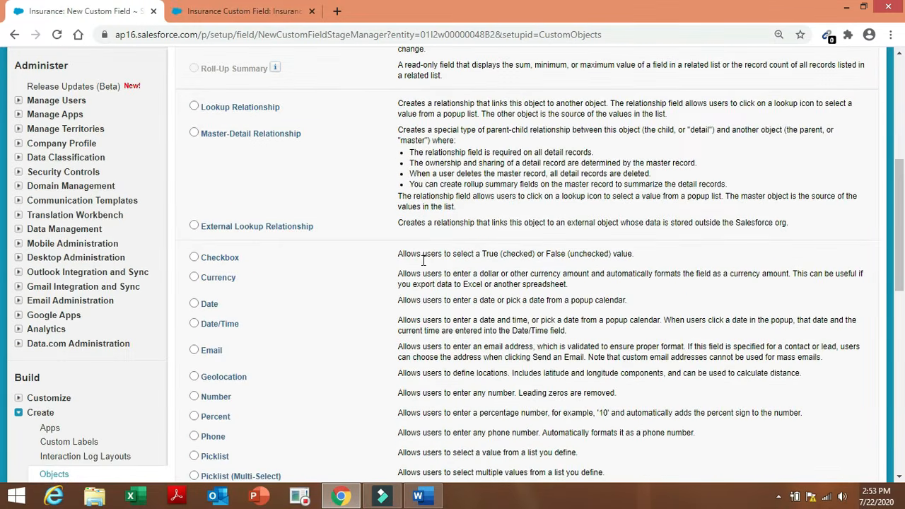
pyautogui.click(209, 304)
pyautogui.scroll(-3, 900, 286)
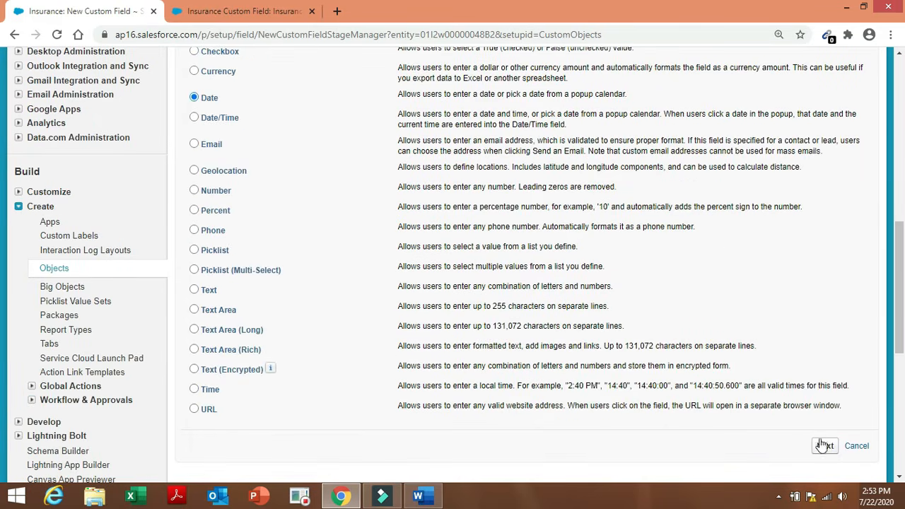
pyautogui.click(823, 445)
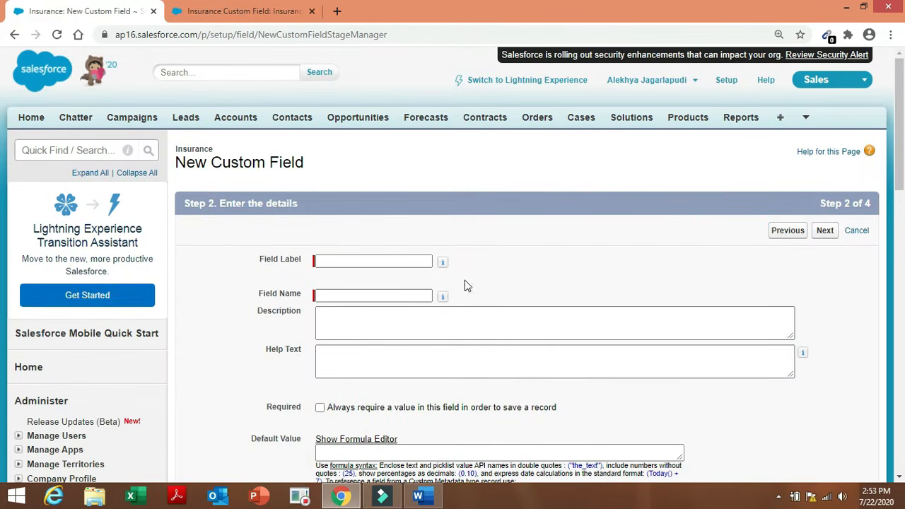
pyautogui.click(406, 261)
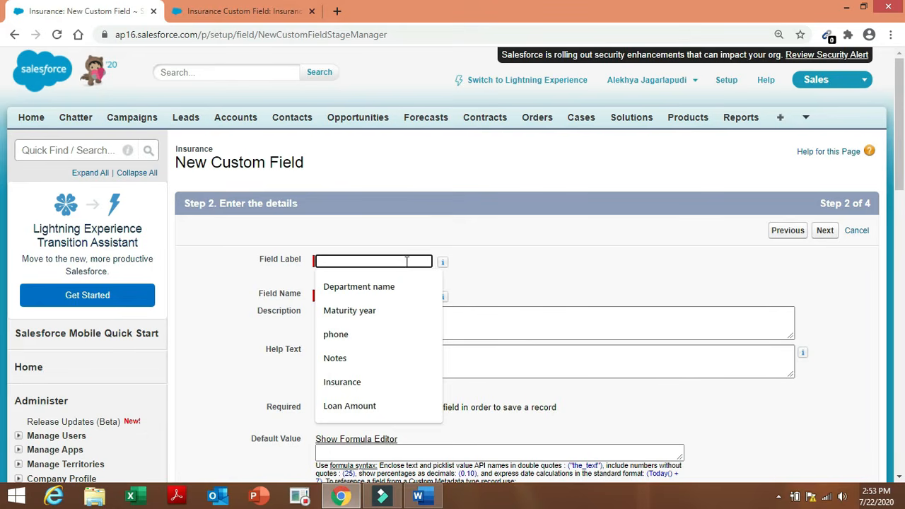
pyautogui.write('Date of surrendered')
pyautogui.doubleClick(403, 295)
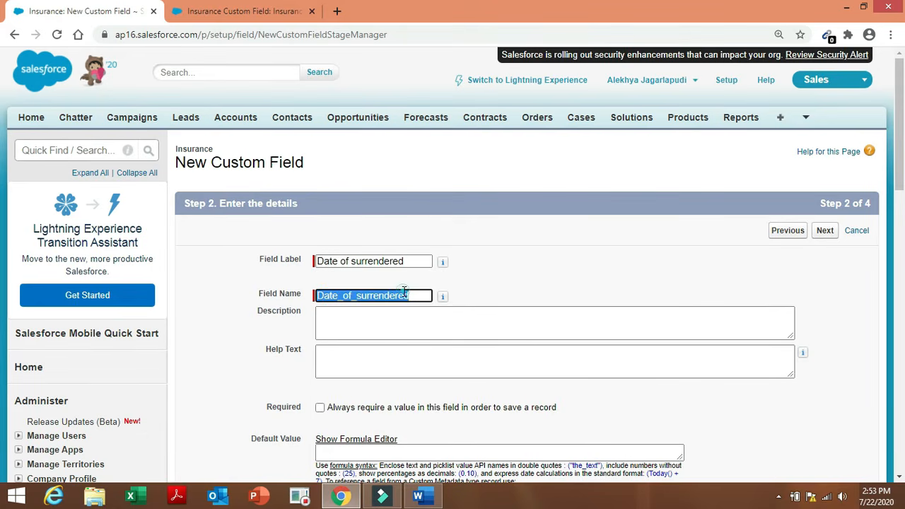
pyautogui.click(575, 295)
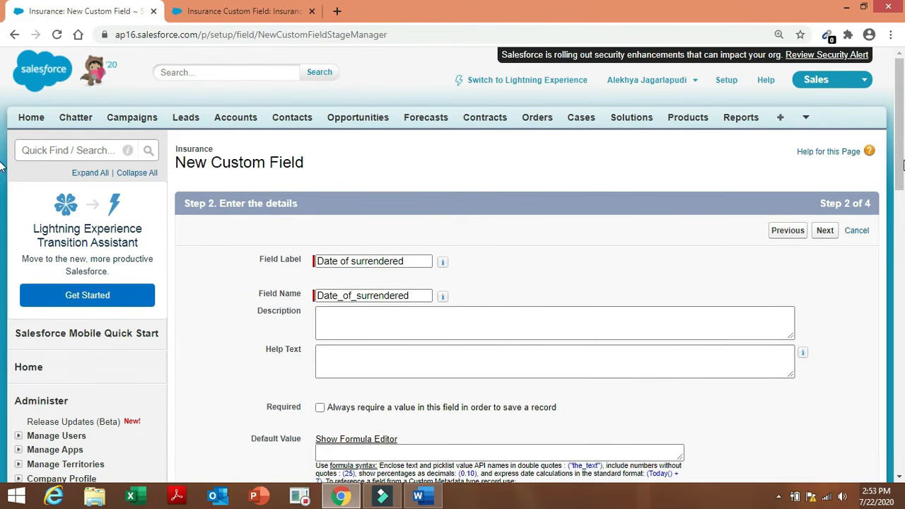
# Save the date field on the Insurance Layout, start another field, and recheck the Word spec.
pyautogui.moveTo(899, 144); pyautogui.dragTo(903, 200)
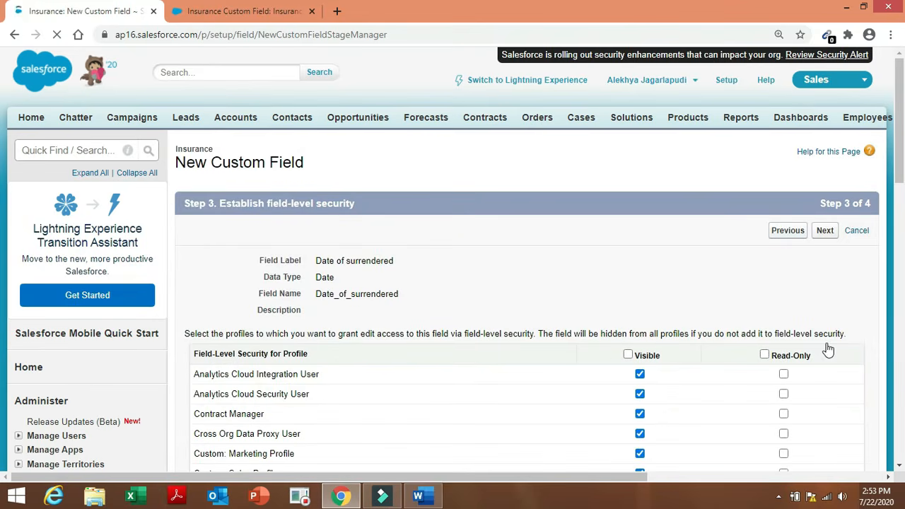
pyautogui.click(825, 231)
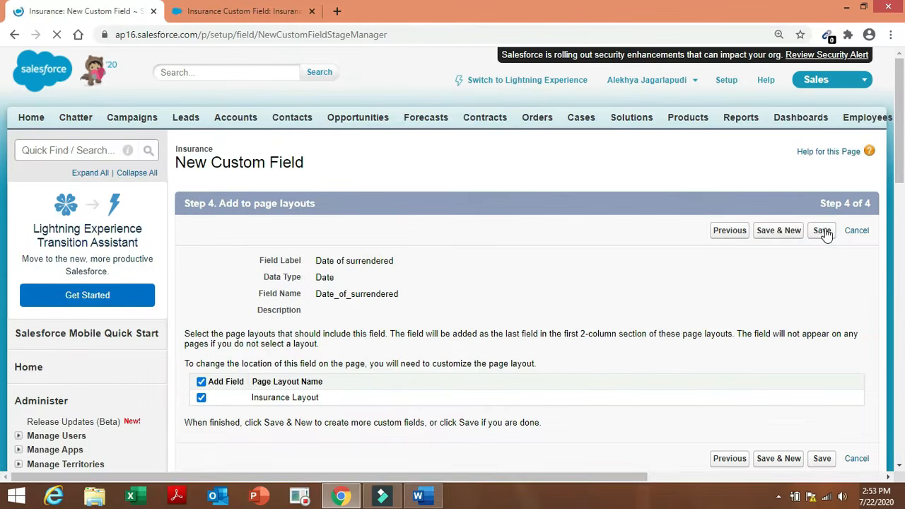
pyautogui.click(786, 231)
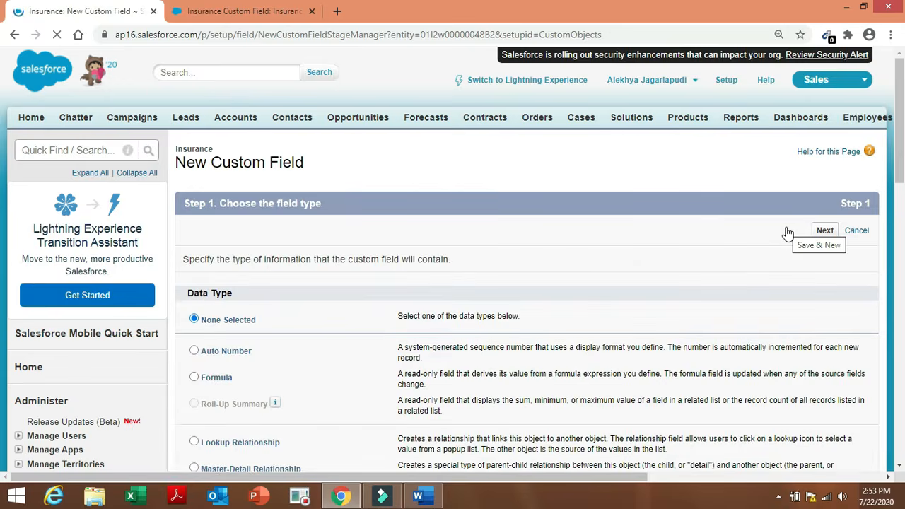
pyautogui.click(429, 498)
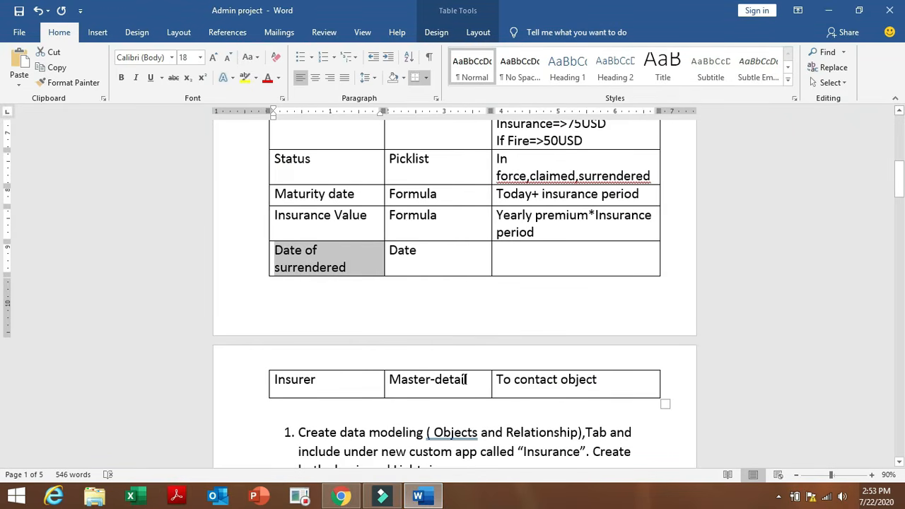
pyautogui.click(340, 497)
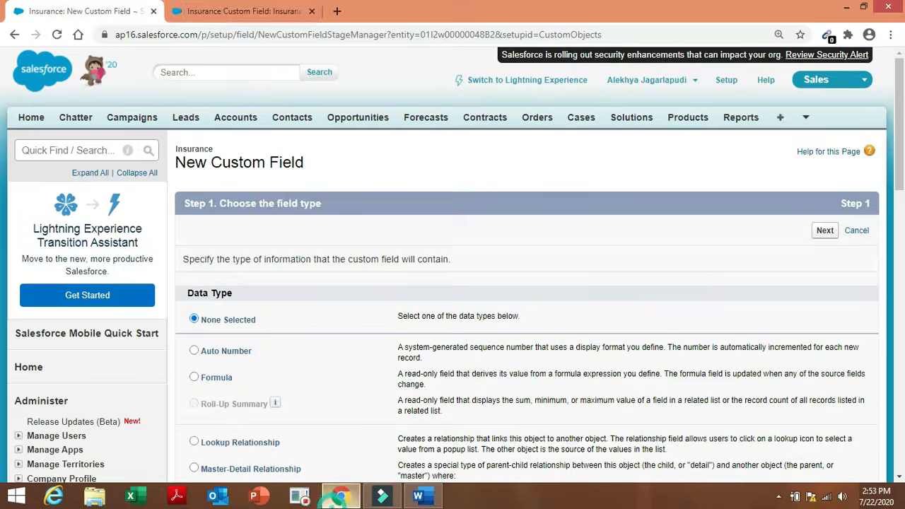
# Make the new field a Master-Detail Relationship related to Contact.
pyautogui.click(238, 468)
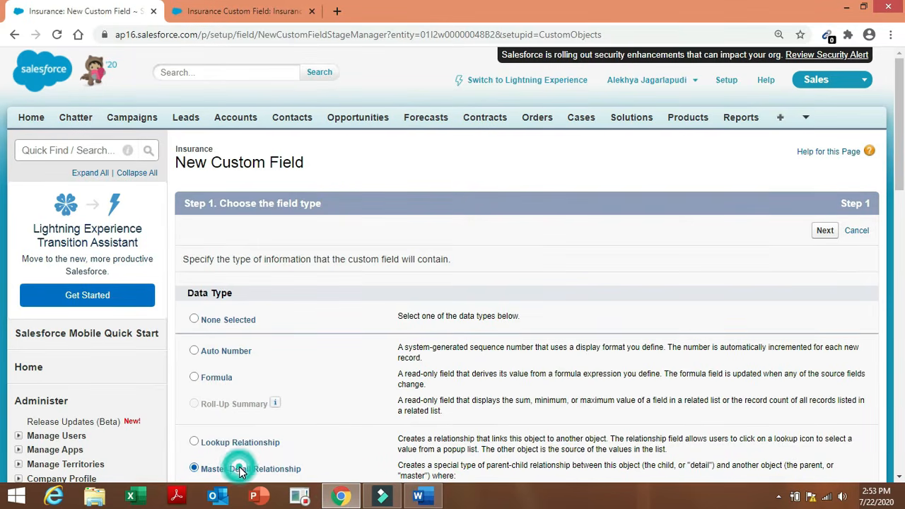
pyautogui.click(824, 231)
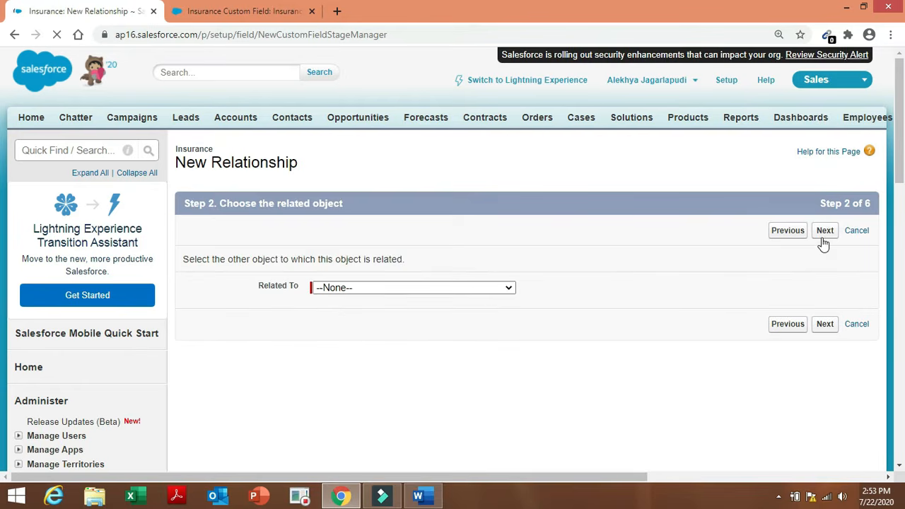
pyautogui.click(483, 288)
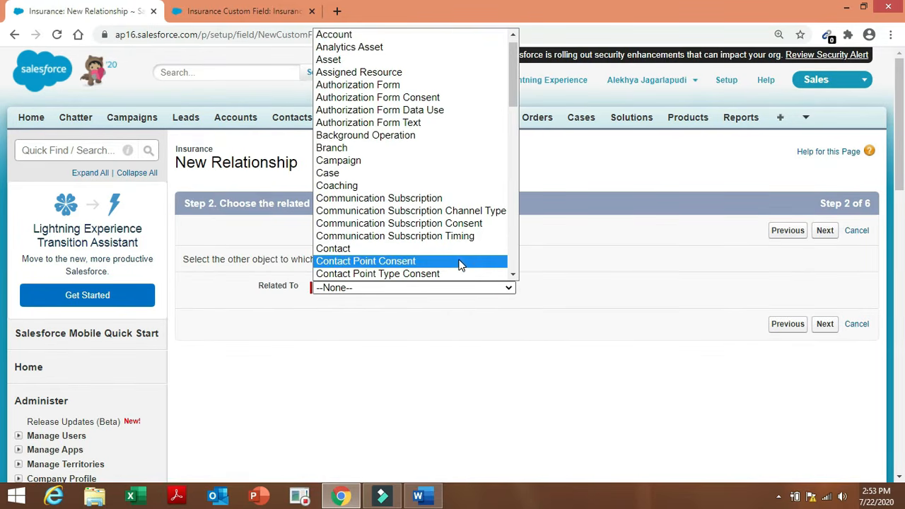
pyautogui.click(460, 255)
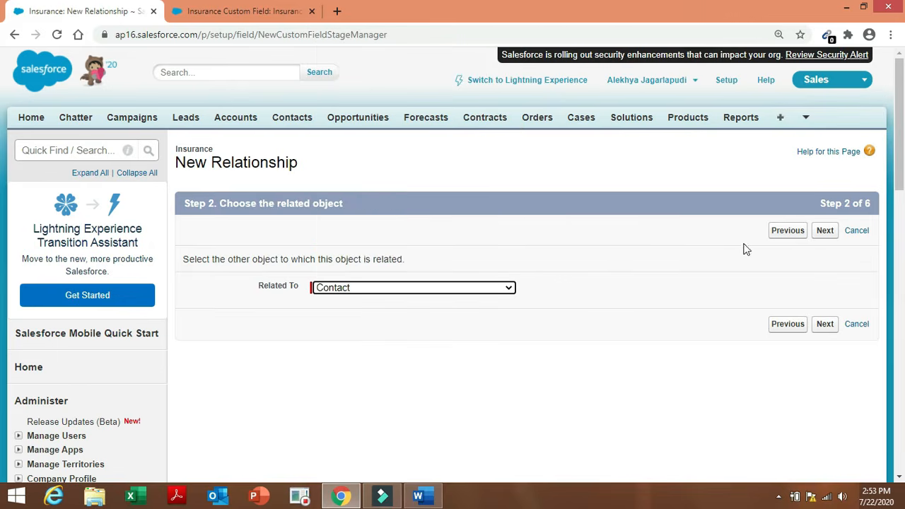
pyautogui.click(824, 236)
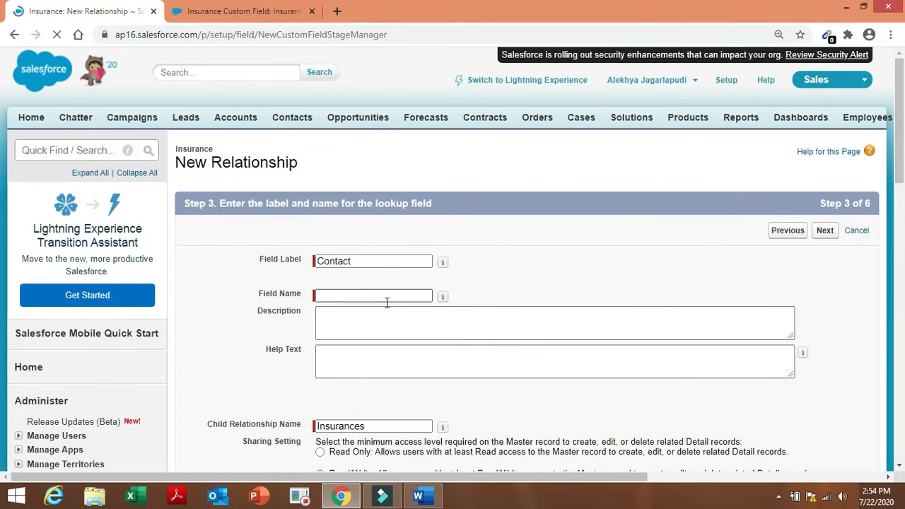
# Name the relationship field 'Insurer' and save it through the security, layout and related-list steps.
pyautogui.click(370, 295)
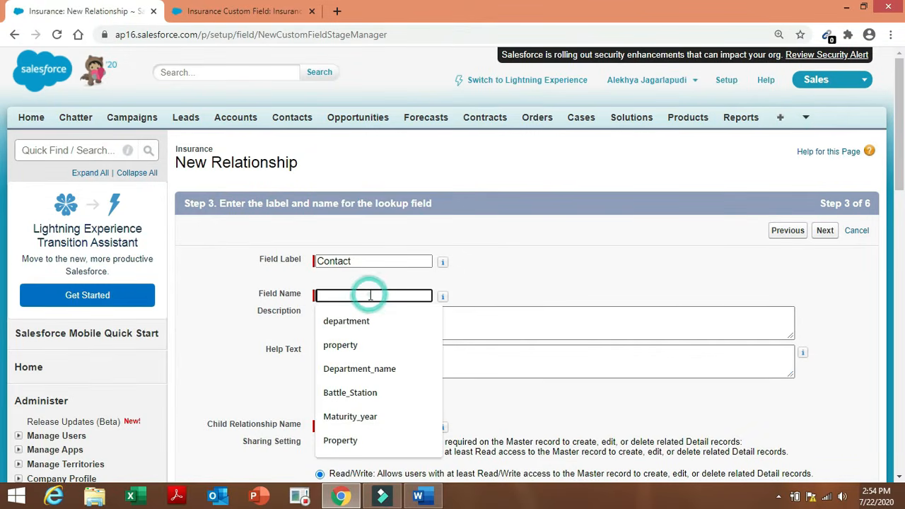
pyautogui.write('Insurer')
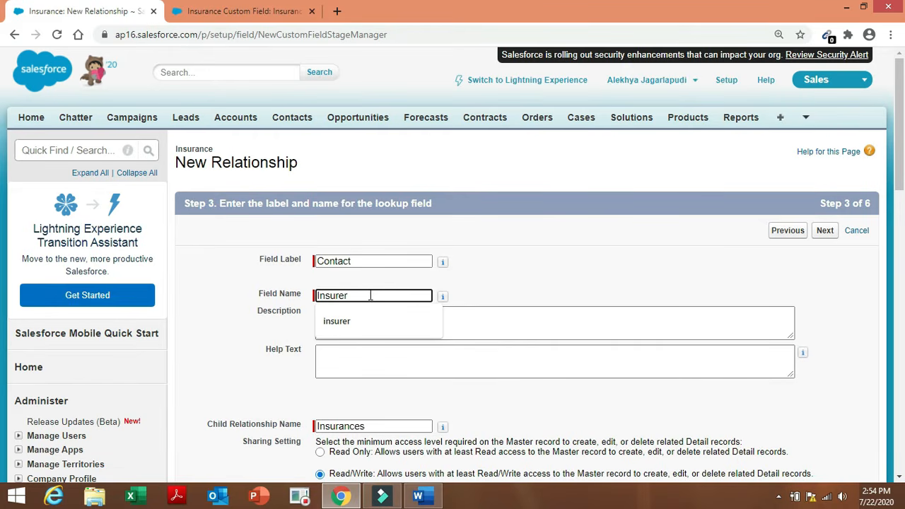
pyautogui.click(369, 294)
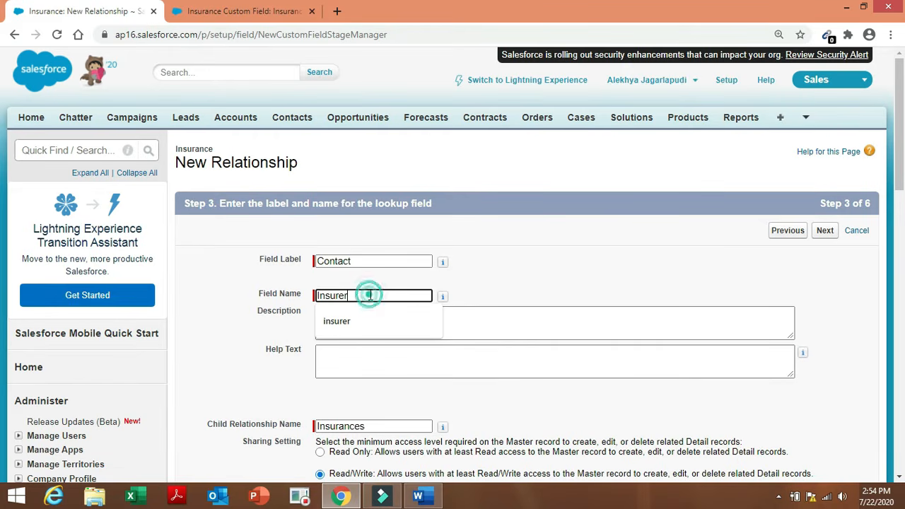
pyautogui.click(506, 273)
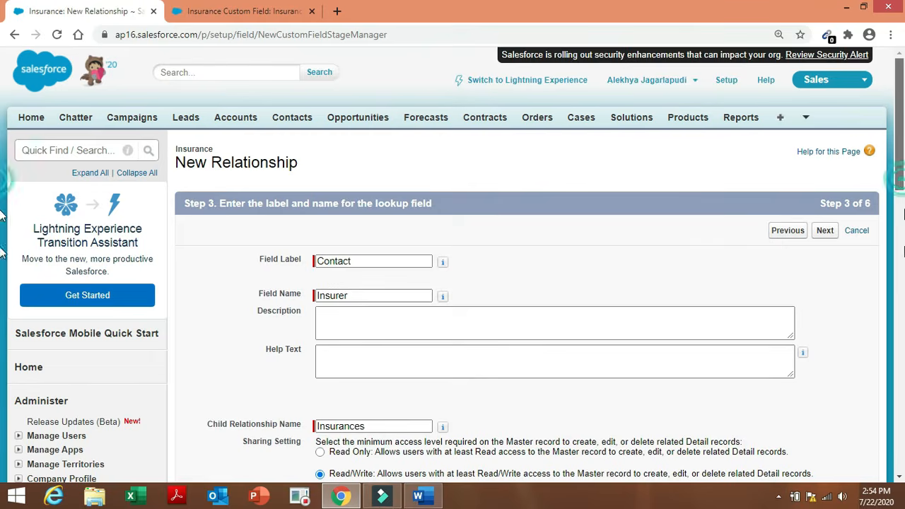
pyautogui.scroll(-3, 897, 205)
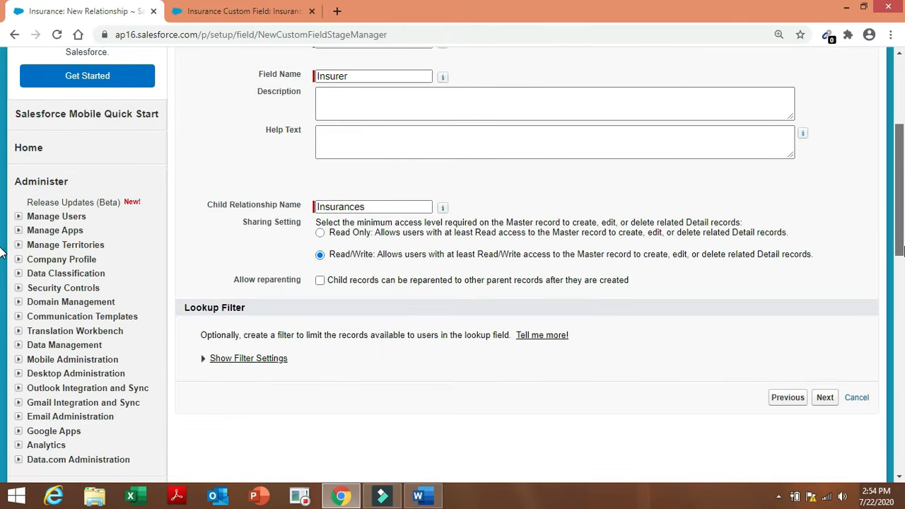
pyautogui.click(824, 397)
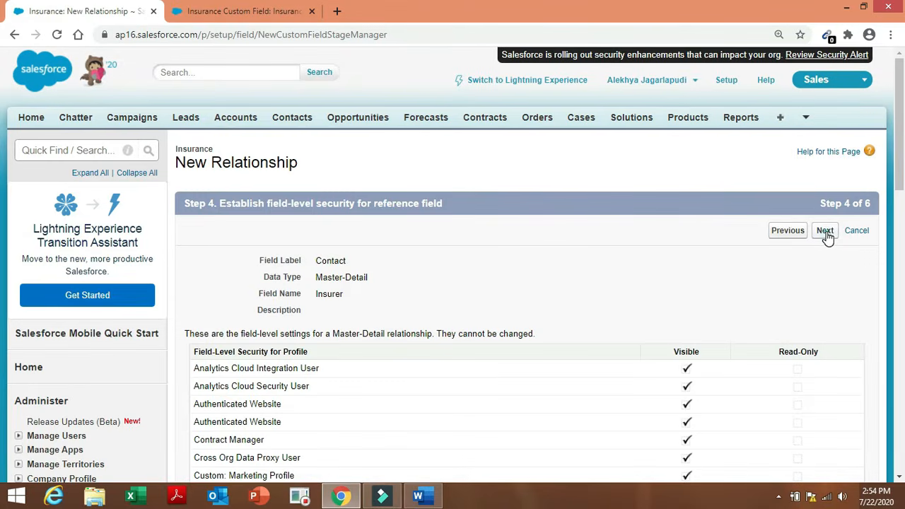
pyautogui.click(825, 231)
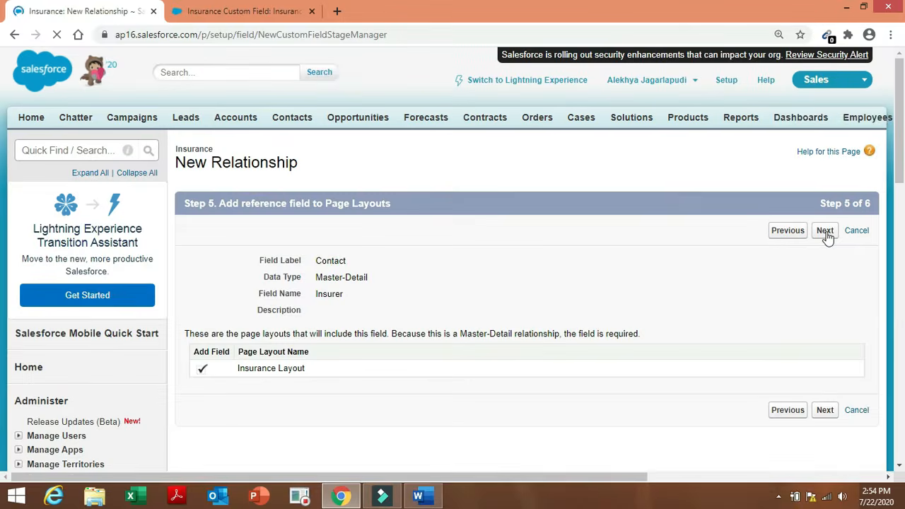
pyautogui.click(825, 234)
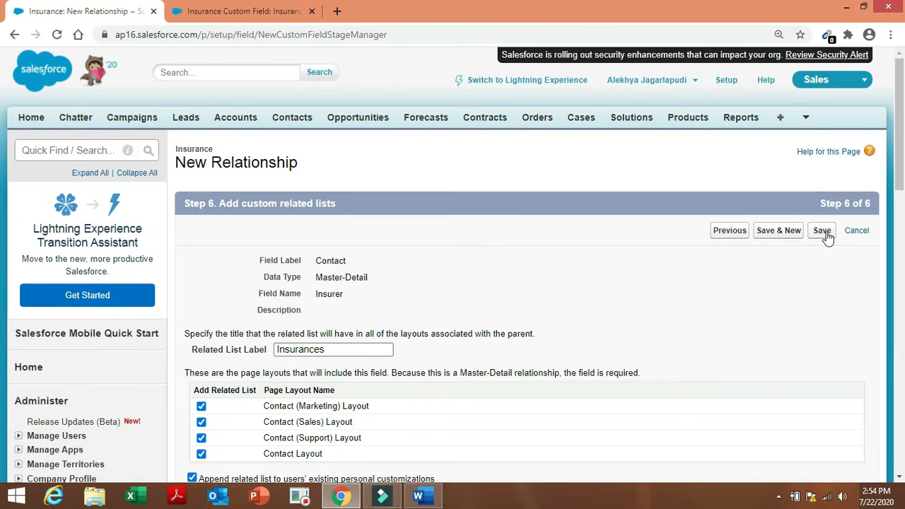
pyautogui.click(825, 233)
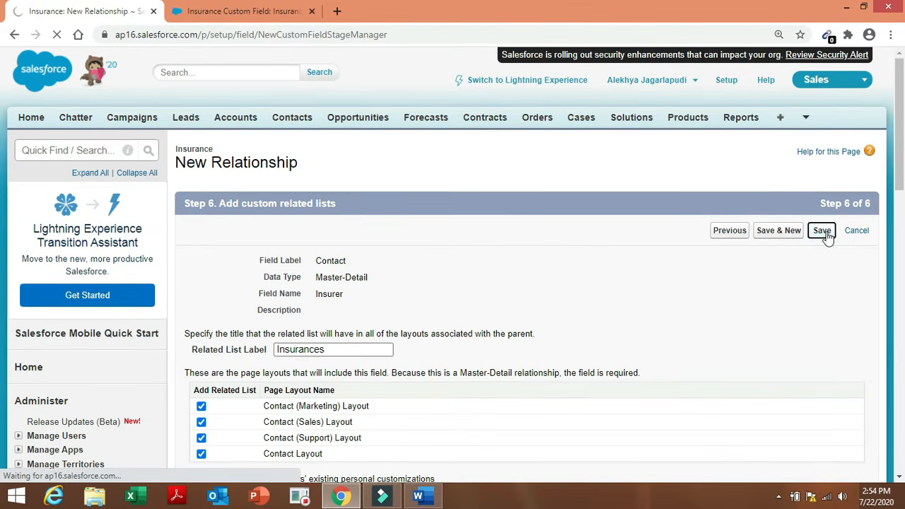
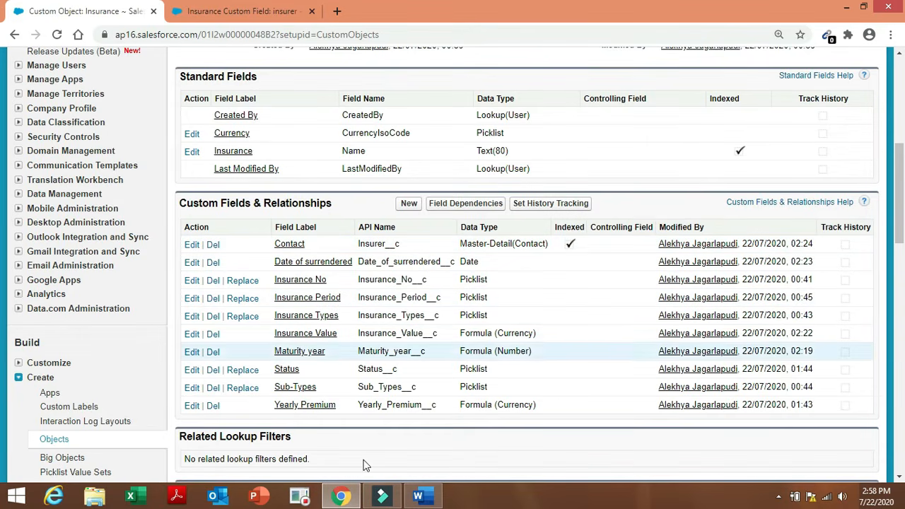
# Review the requirements document, then go to Build > Create > Apps in Setup.
pyautogui.click(419, 495)
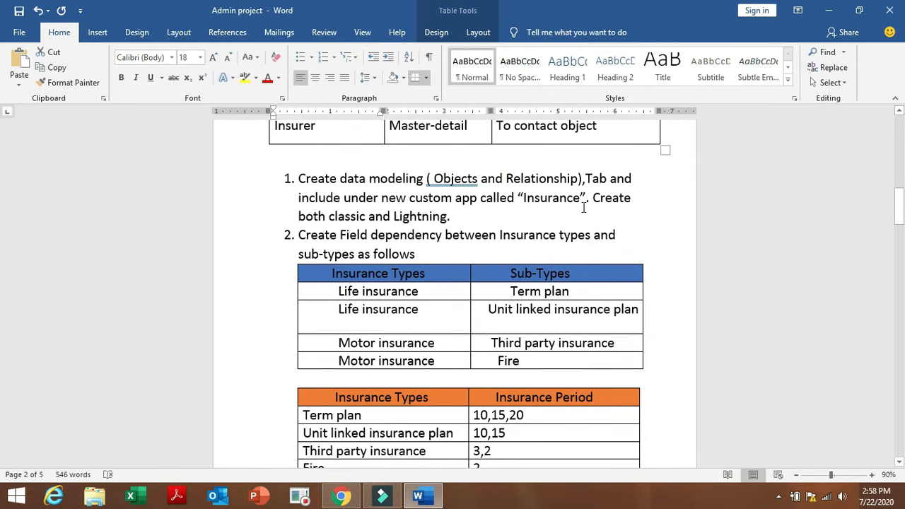
pyautogui.click(341, 496)
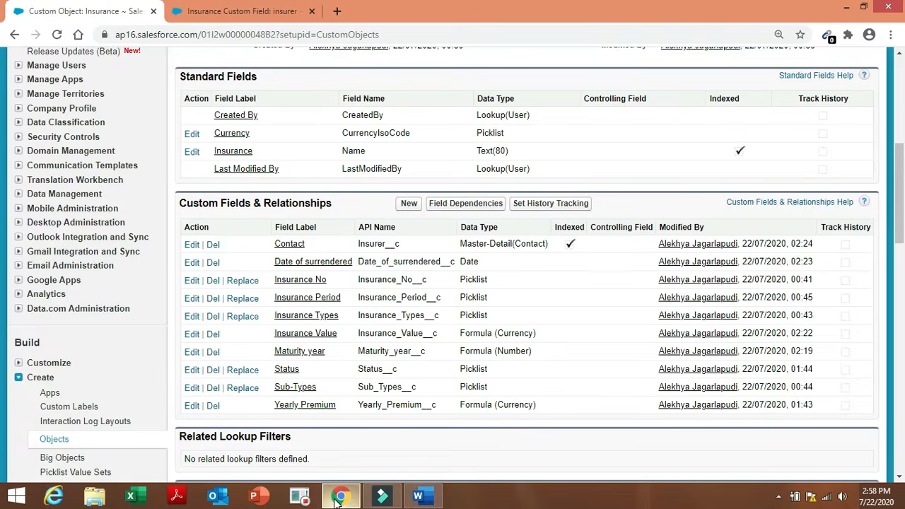
pyautogui.click(48, 394)
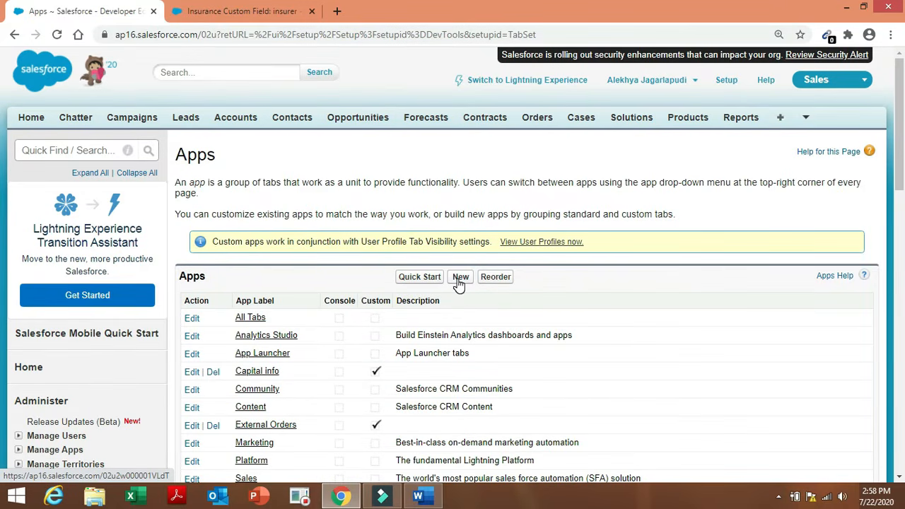
# Start a new Custom app with label and name INSURANCE.
pyautogui.click(458, 280)
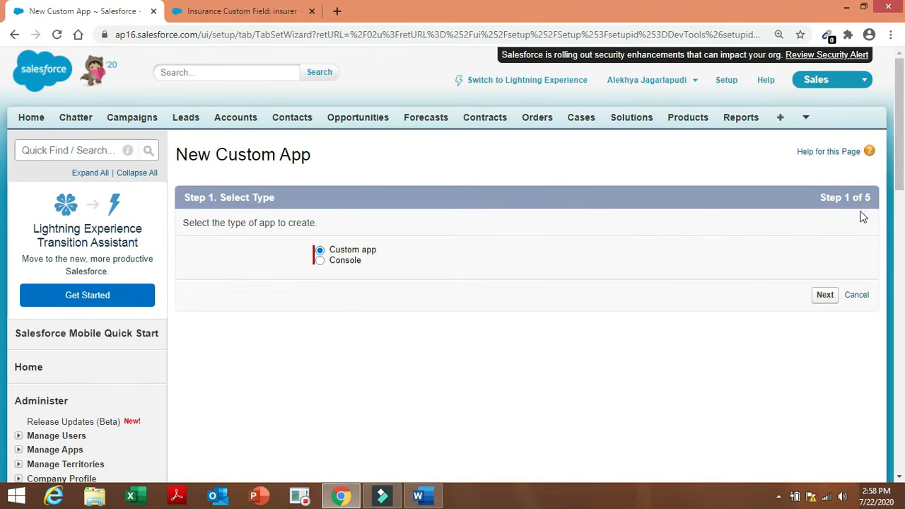
pyautogui.click(823, 302)
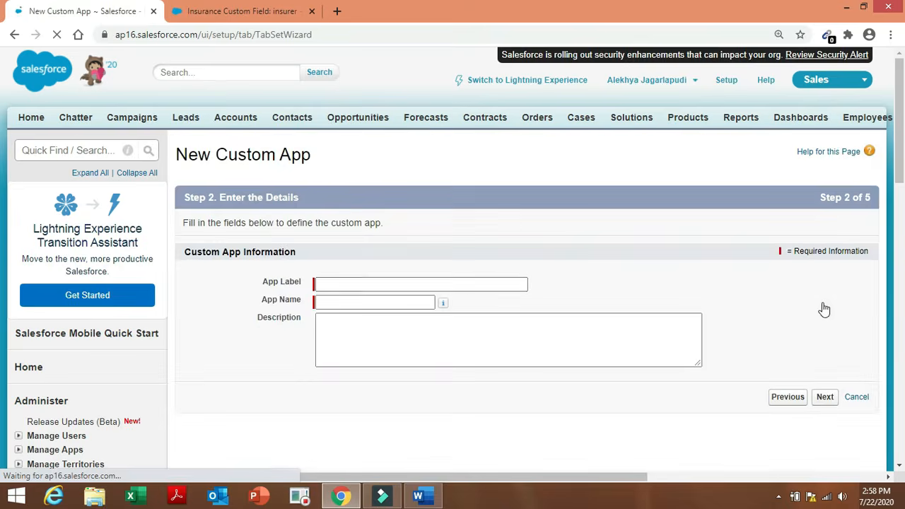
pyautogui.click(456, 284)
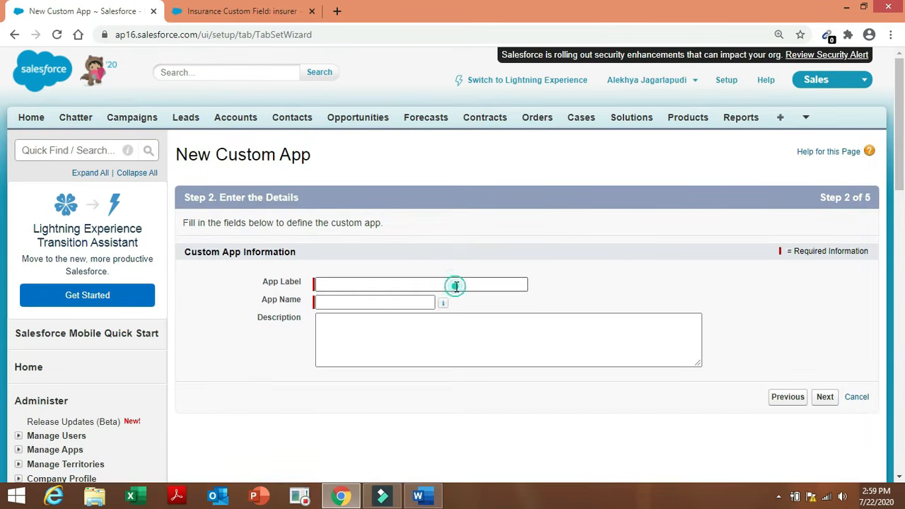
pyautogui.click(434, 307)
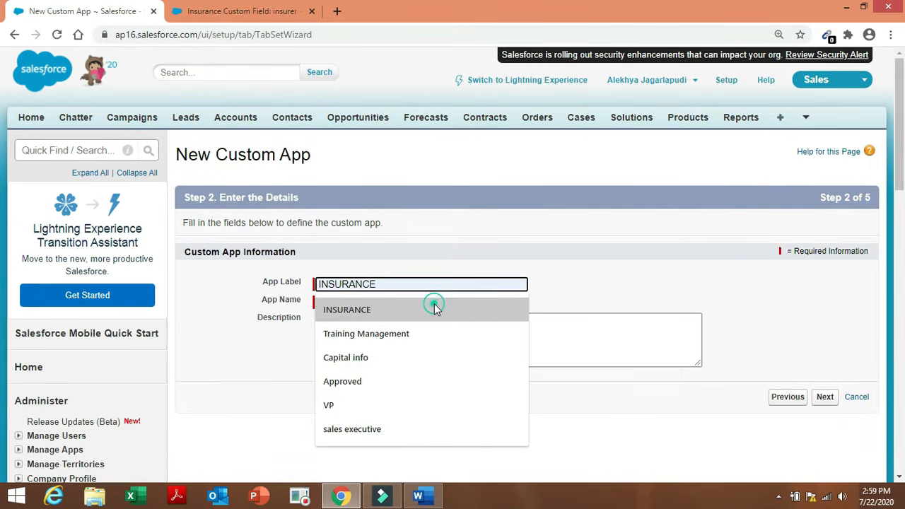
pyautogui.doubleClick(433, 303)
pyautogui.click(584, 425)
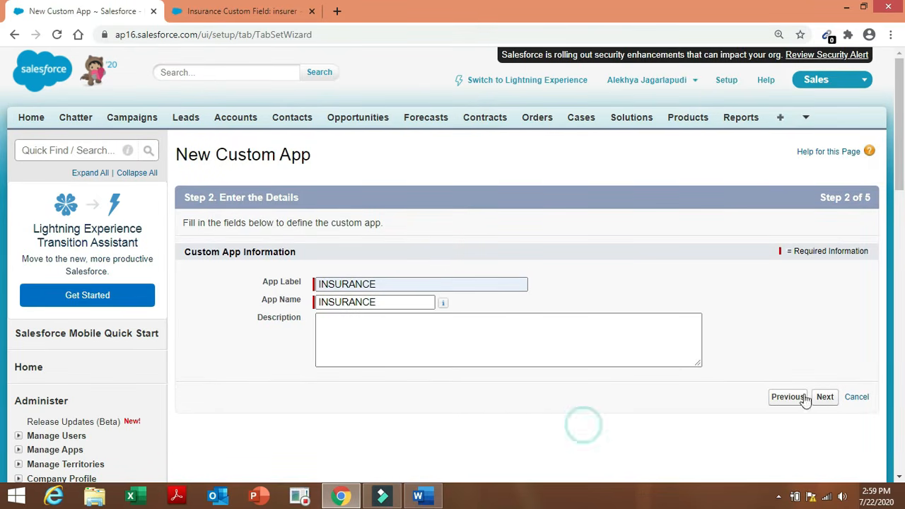
pyautogui.click(825, 398)
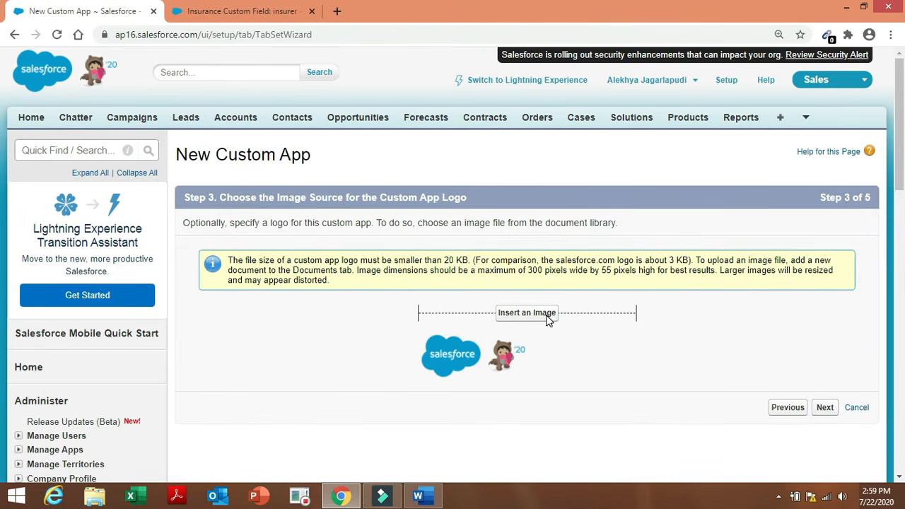
# Set the app logo to the Insurance Logo image from Company Files.
pyautogui.click(541, 313)
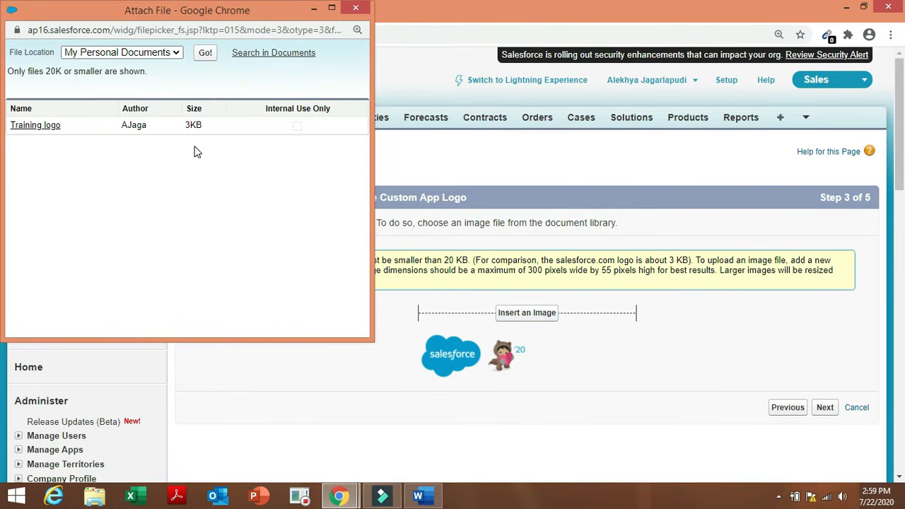
pyautogui.click(172, 56)
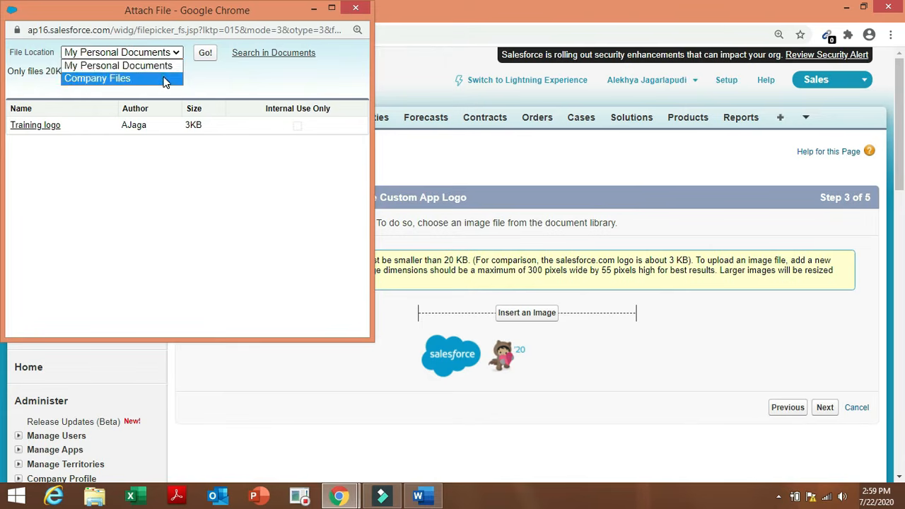
pyautogui.click(170, 74)
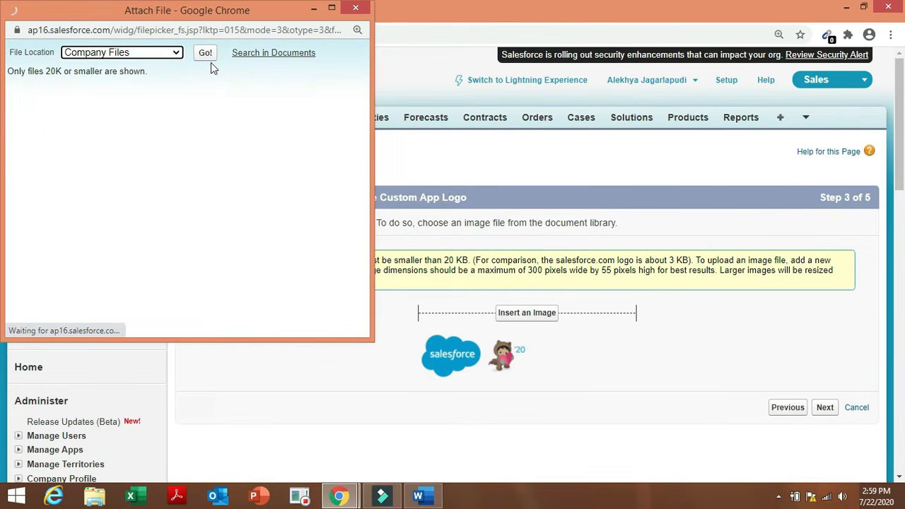
pyautogui.click(53, 124)
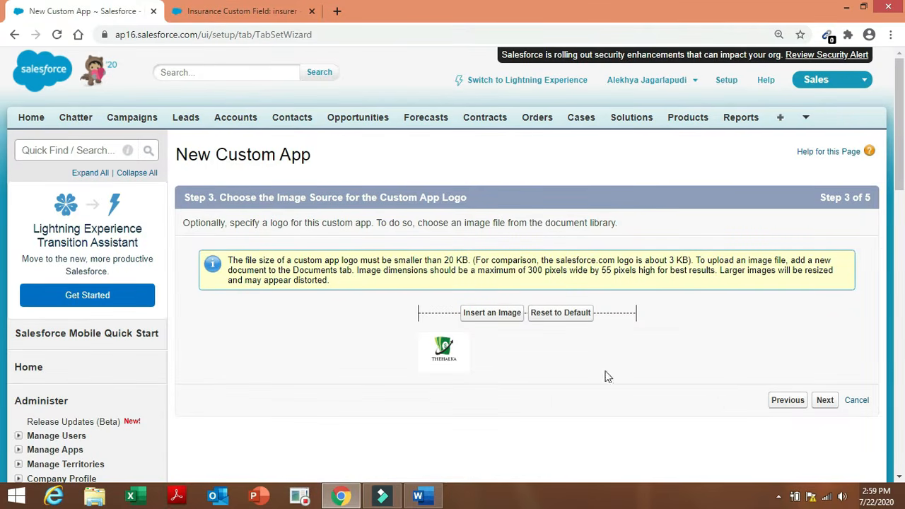
pyautogui.click(827, 405)
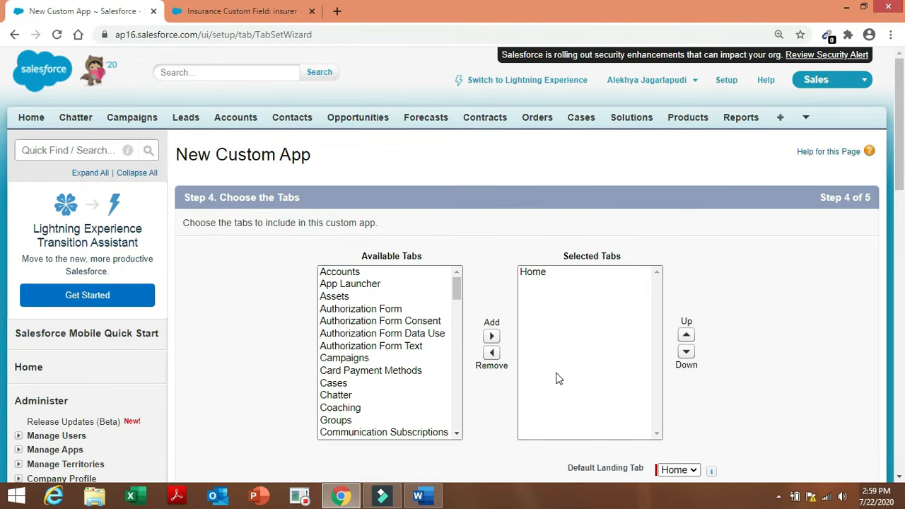
# Add the Insurances tab to the app's Selected Tabs.
pyautogui.moveTo(456, 288); pyautogui.dragTo(461, 416)
pyautogui.click(408, 432)
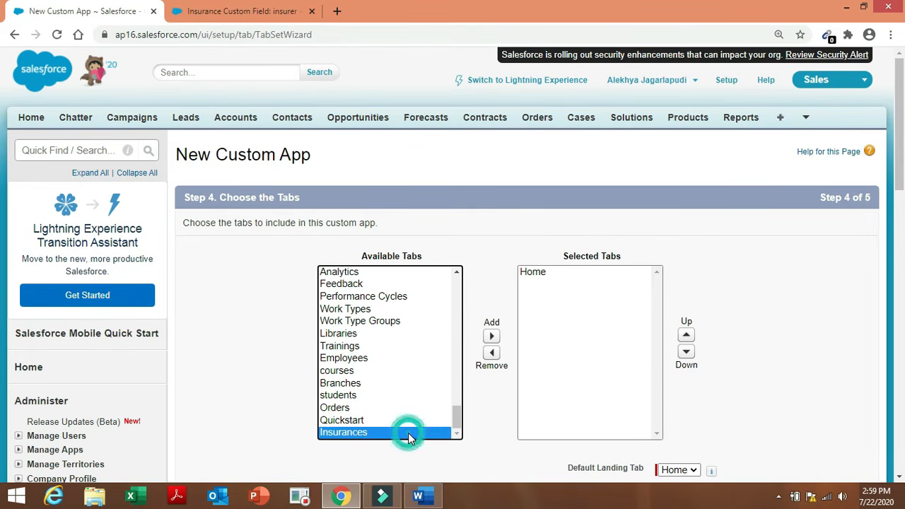
pyautogui.click(492, 337)
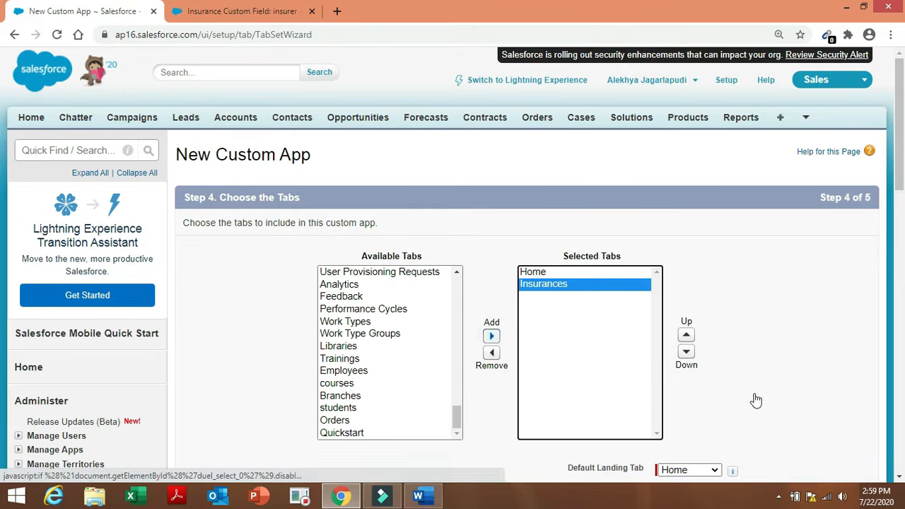
pyautogui.scroll(-4, 2, 216)
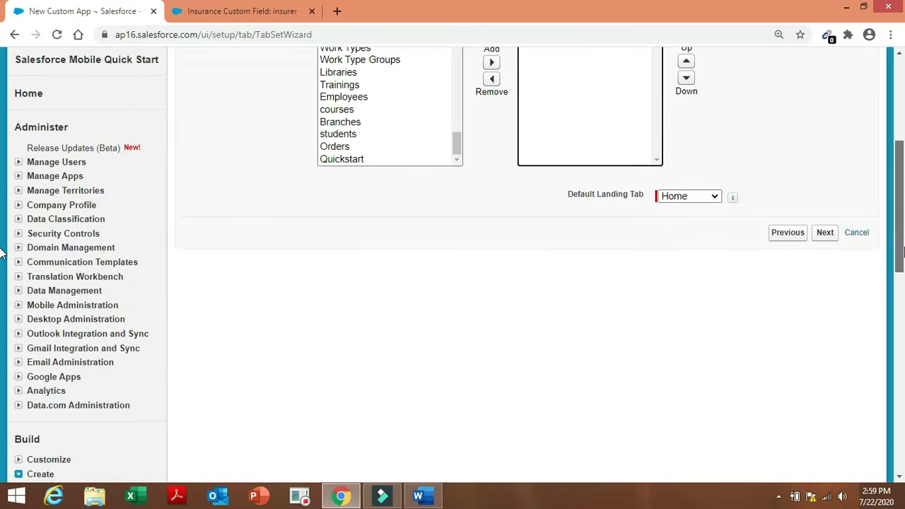
pyautogui.scroll(2, 4, 256)
# Make the INSURANCE app visible to all profiles and save it.
pyautogui.click(824, 364)
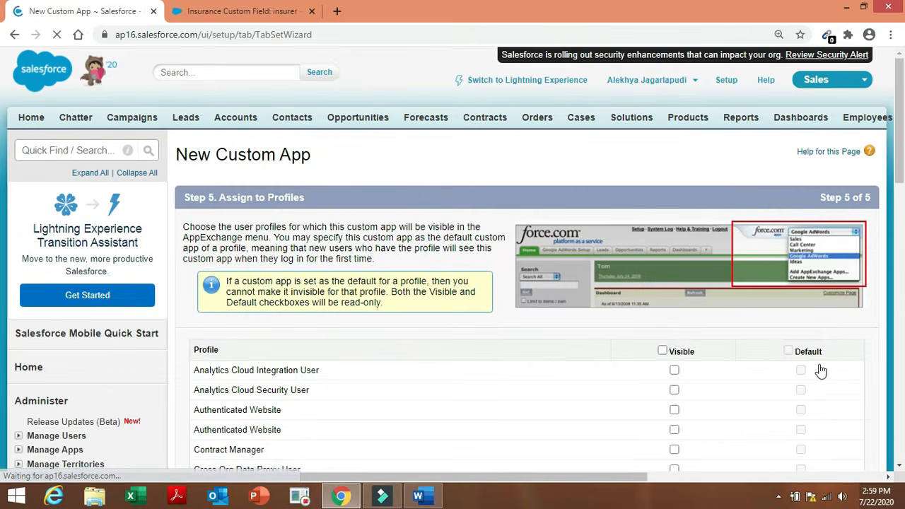
pyautogui.scroll(-2, 3, 175)
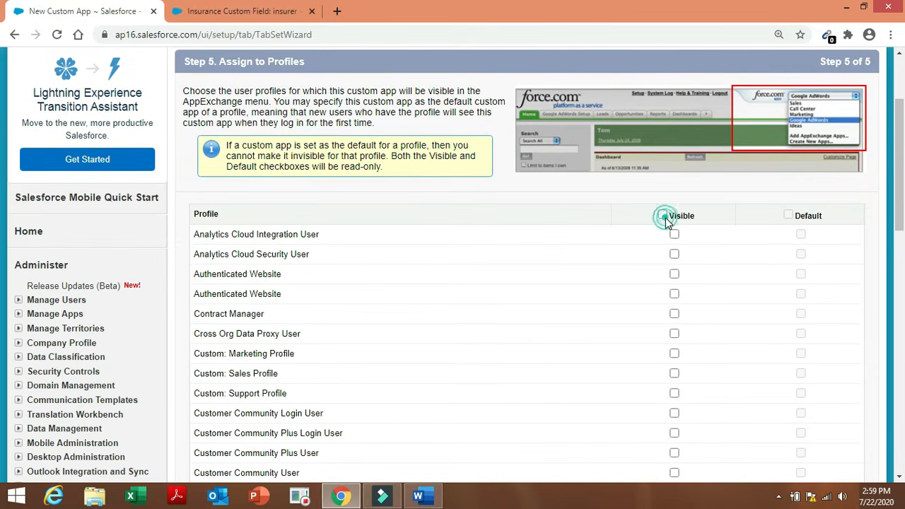
pyautogui.click(662, 215)
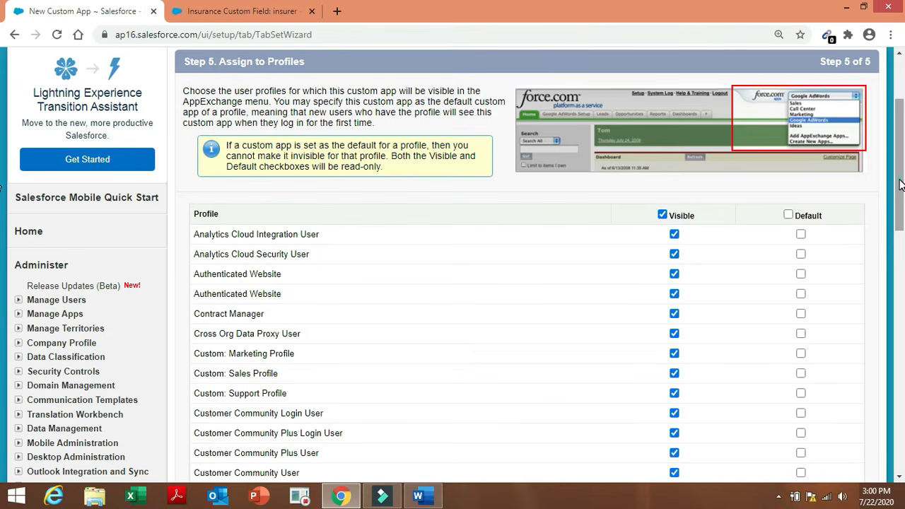
pyautogui.moveTo(900, 181); pyautogui.dragTo(901, 338)
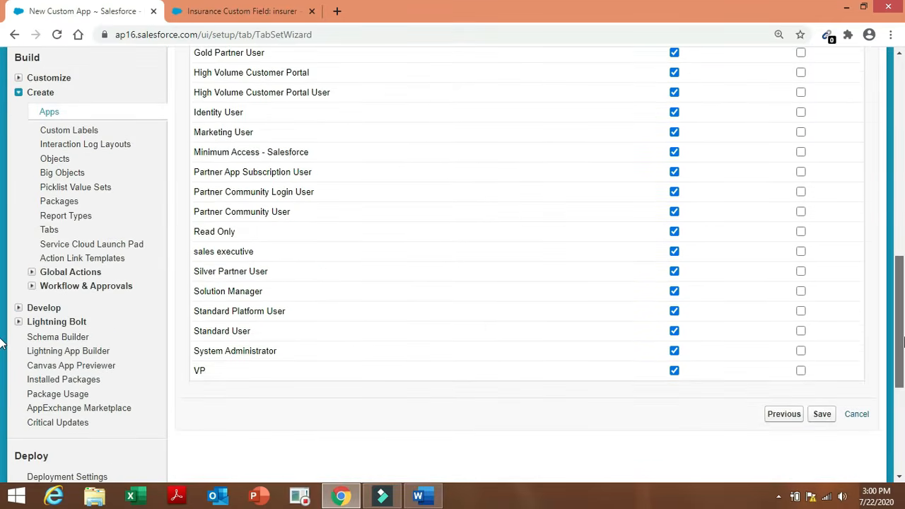
pyautogui.click(824, 419)
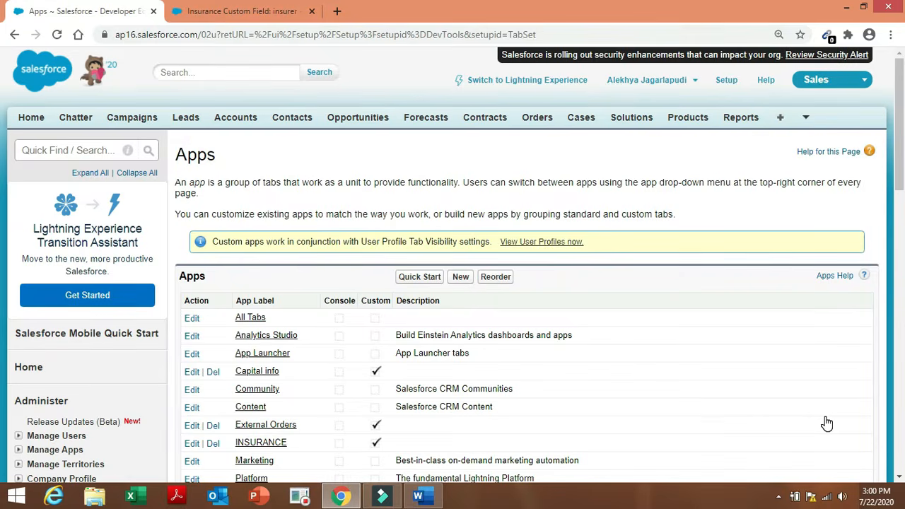
# Check the next task, then start a new field dependency on the Insurance object.
pyautogui.click(419, 496)
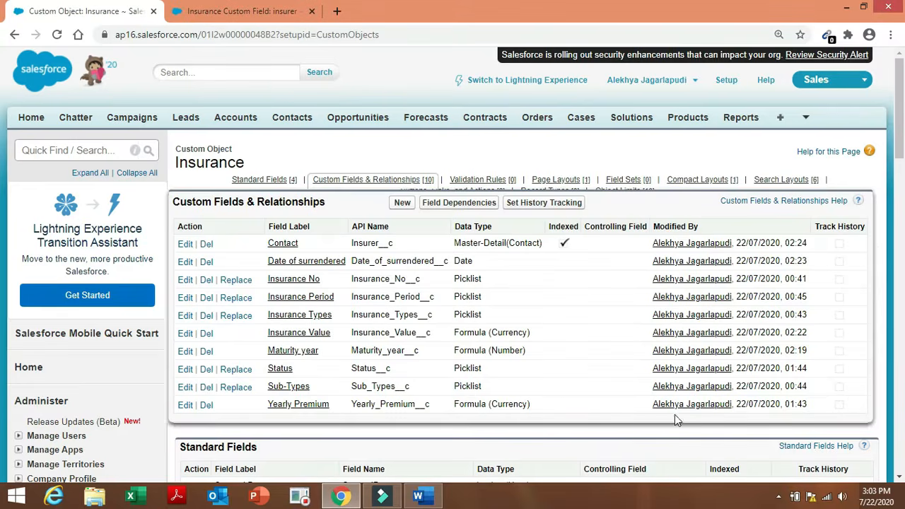
pyautogui.click(465, 203)
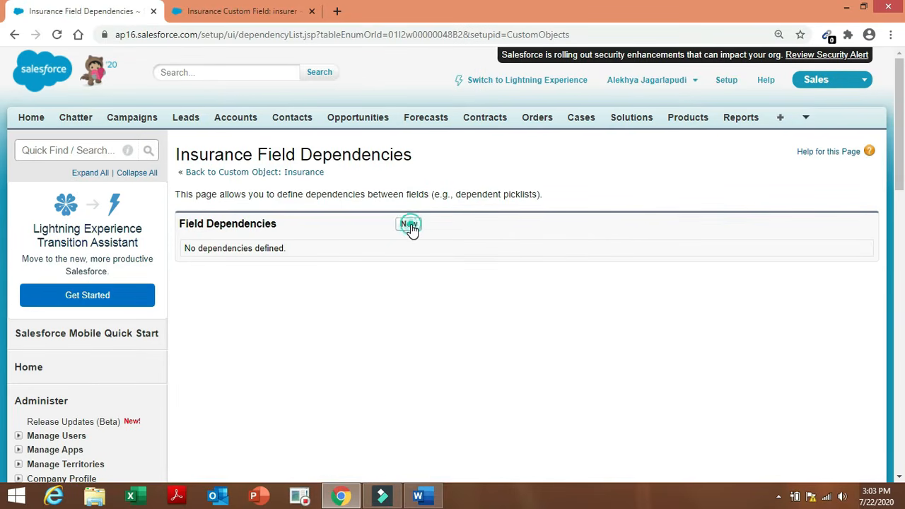
pyautogui.click(409, 225)
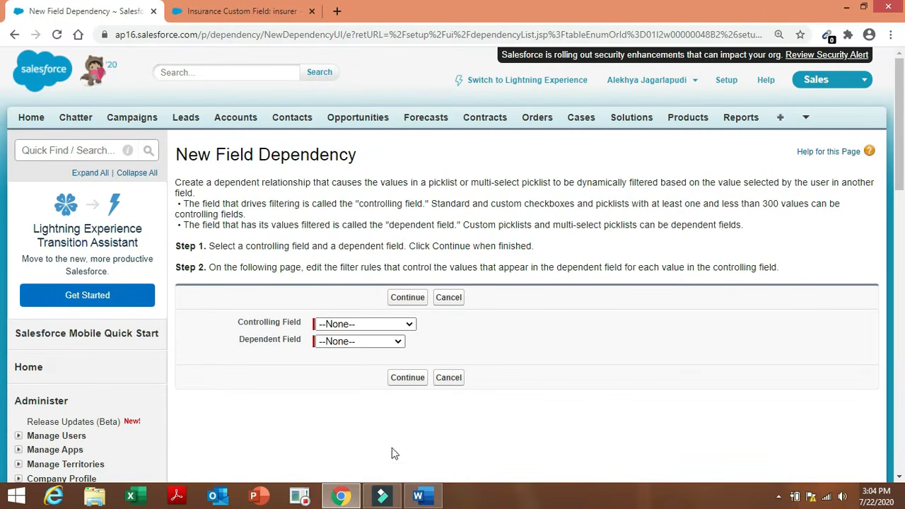
# Choose Insurance Types as controlling field and Sub-Types as dependent field, then continue.
pyautogui.click(419, 496)
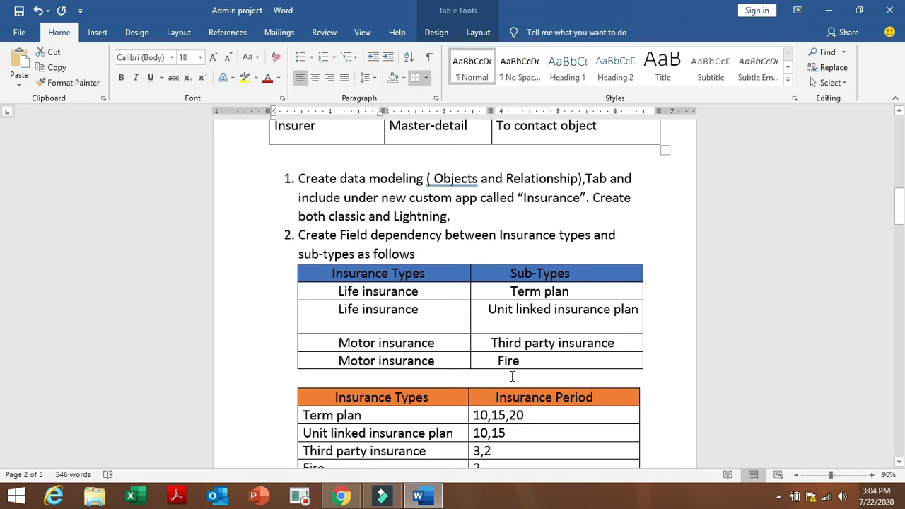
pyautogui.click(343, 498)
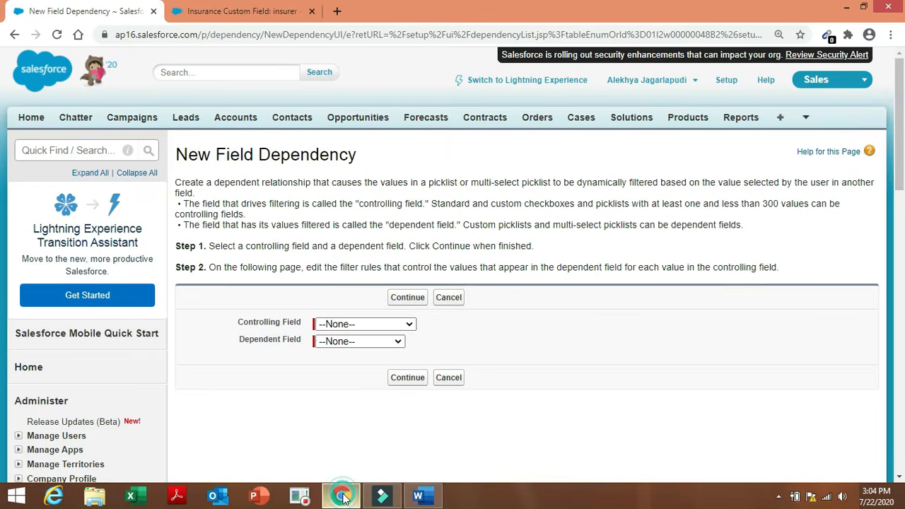
pyautogui.click(381, 327)
pyautogui.click(382, 400)
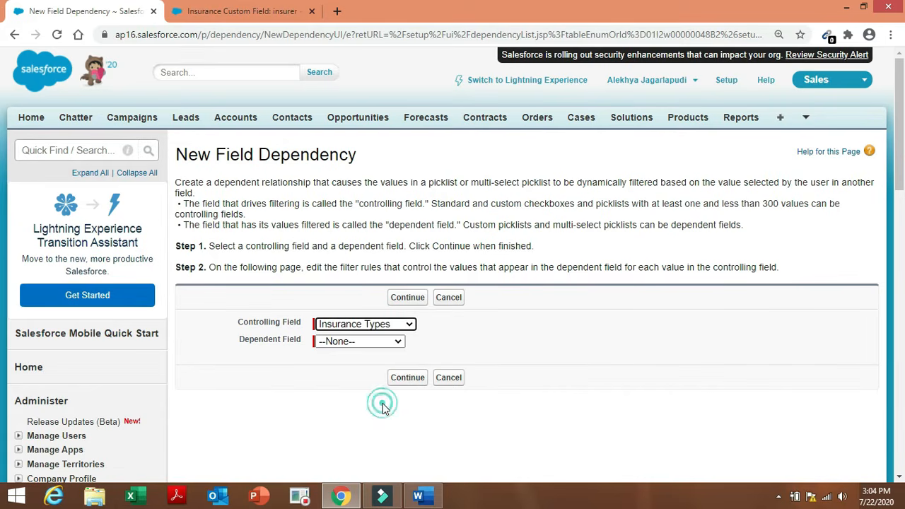
pyautogui.click(391, 340)
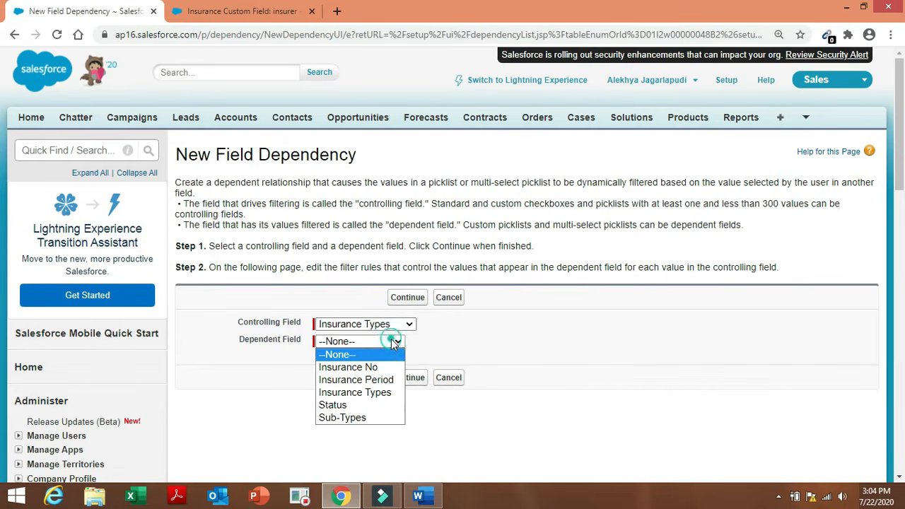
pyautogui.click(370, 418)
pyautogui.click(408, 377)
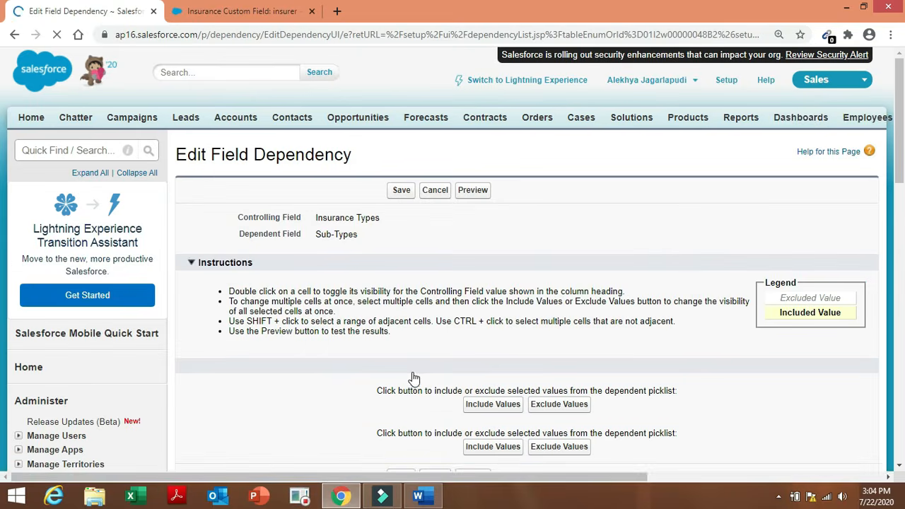
# Include Term plan and Unit linked insurance plan under Life Insurance.
pyautogui.click(434, 496)
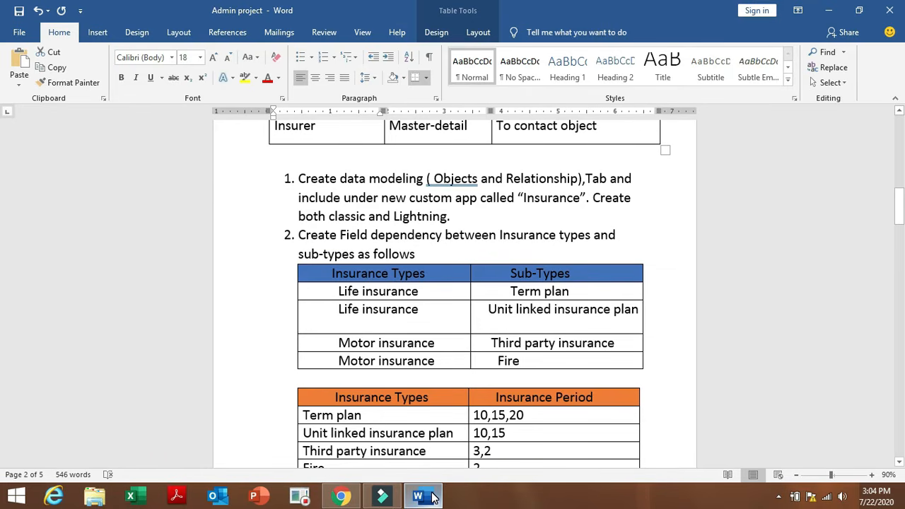
pyautogui.click(340, 496)
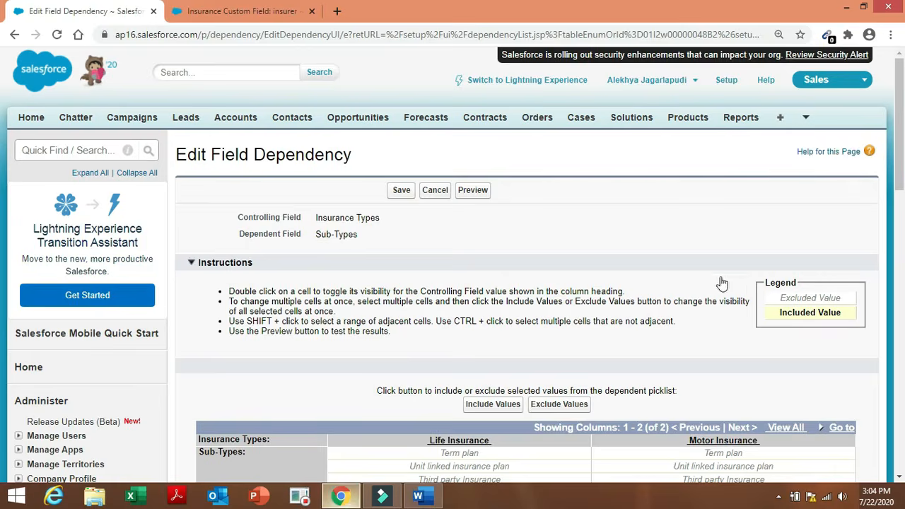
pyautogui.scroll(-3, 3, 228)
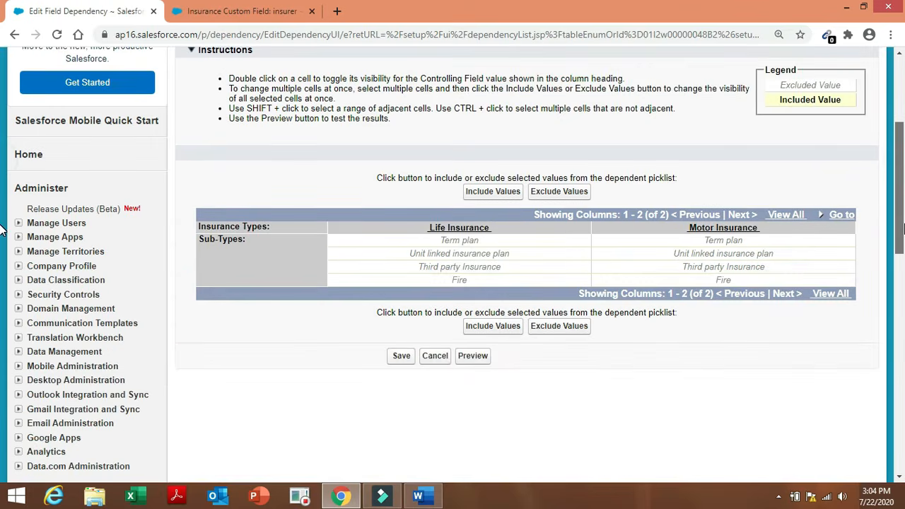
pyautogui.click(511, 244)
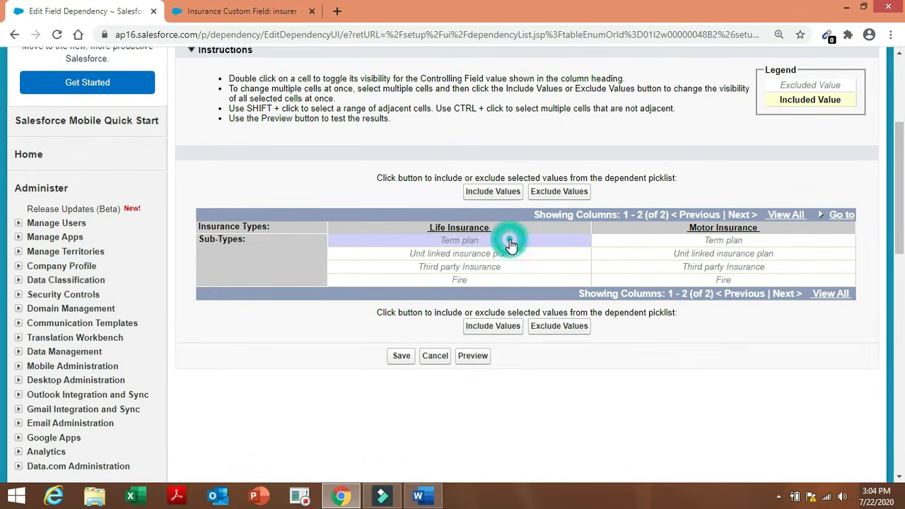
pyautogui.click(496, 327)
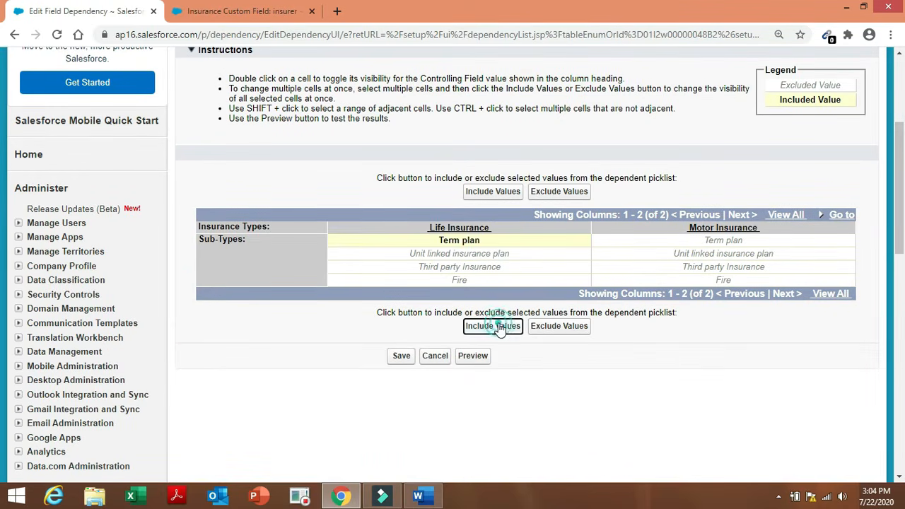
pyautogui.click(499, 253)
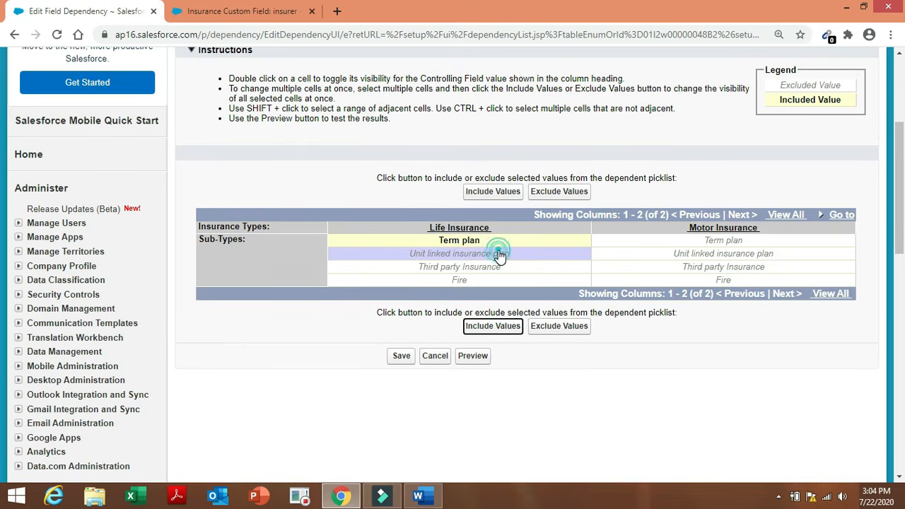
pyautogui.click(498, 327)
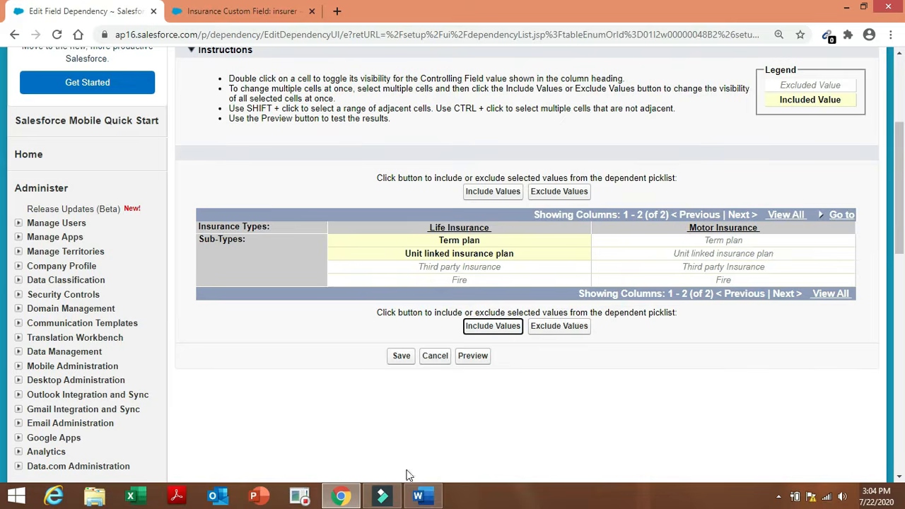
# Include Third party Insurance and Fire under Motor Insurance.
pyautogui.click(417, 495)
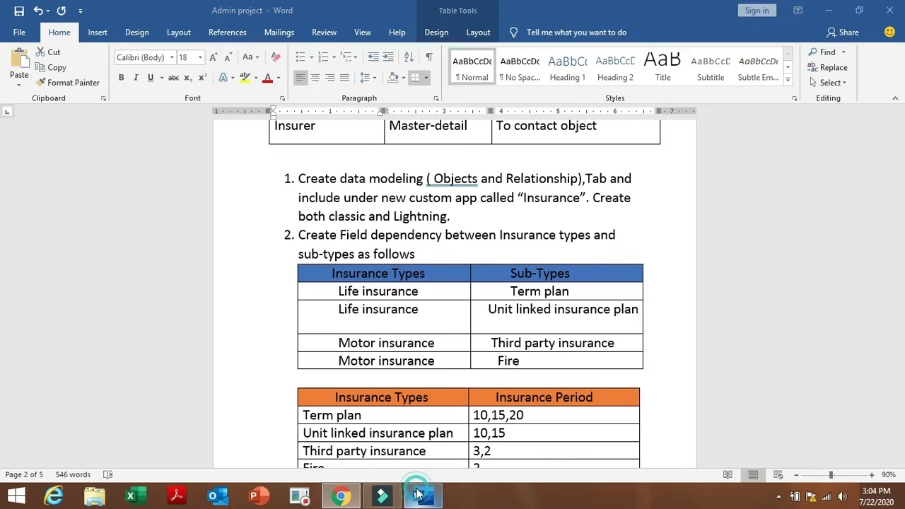
pyautogui.click(341, 496)
pyautogui.click(732, 273)
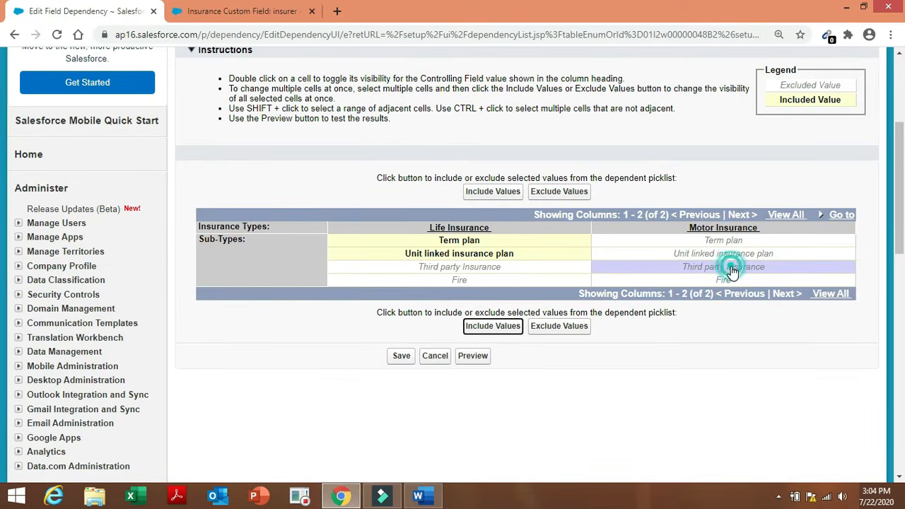
pyautogui.click(487, 327)
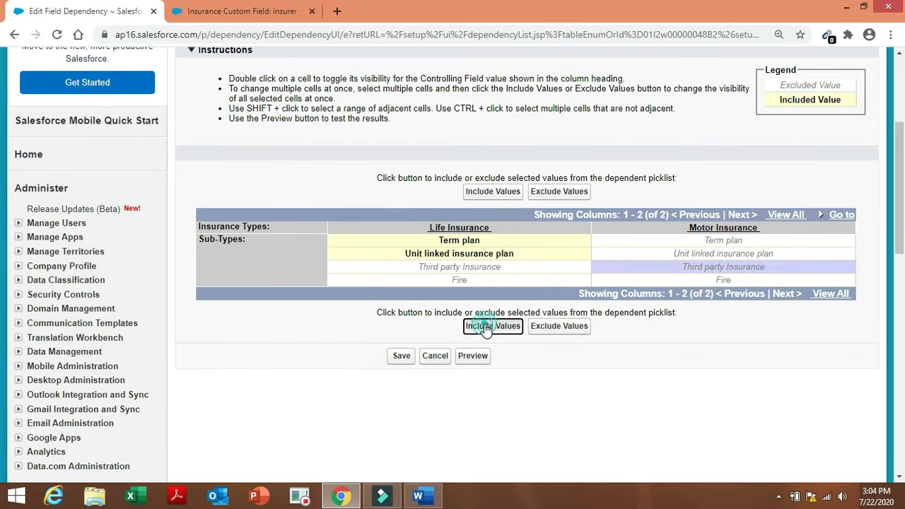
pyautogui.click(721, 281)
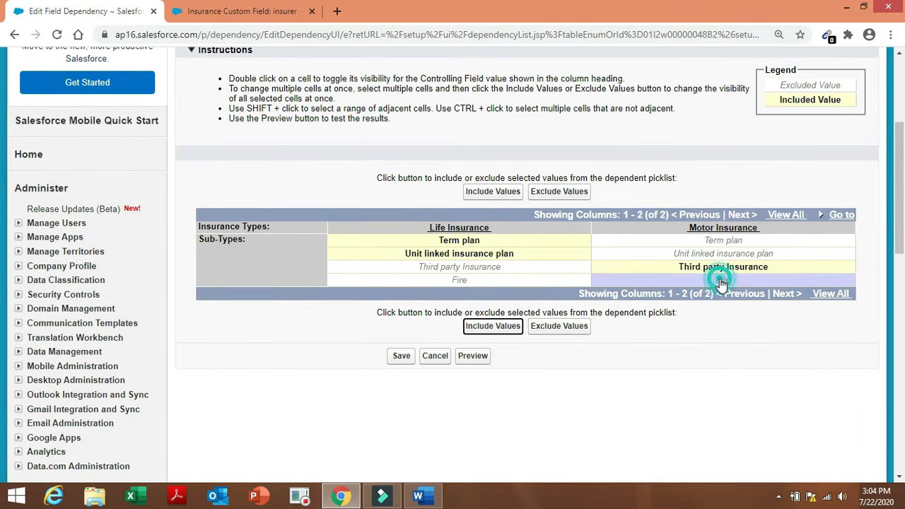
pyautogui.click(518, 329)
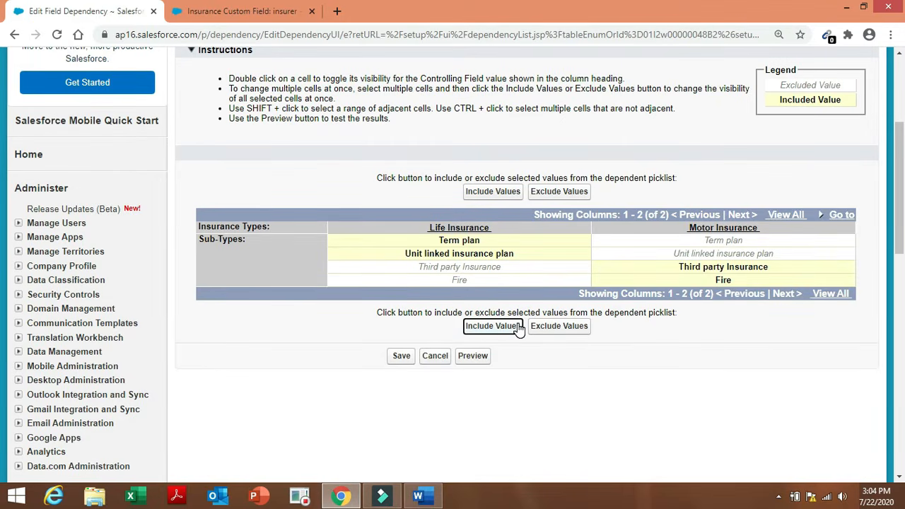
# Preview the Life and Motor Insurance sub-types, close the preview, and save the dependency.
pyautogui.click(475, 357)
pyautogui.moveTo(414, 327); pyautogui.dragTo(417, 189)
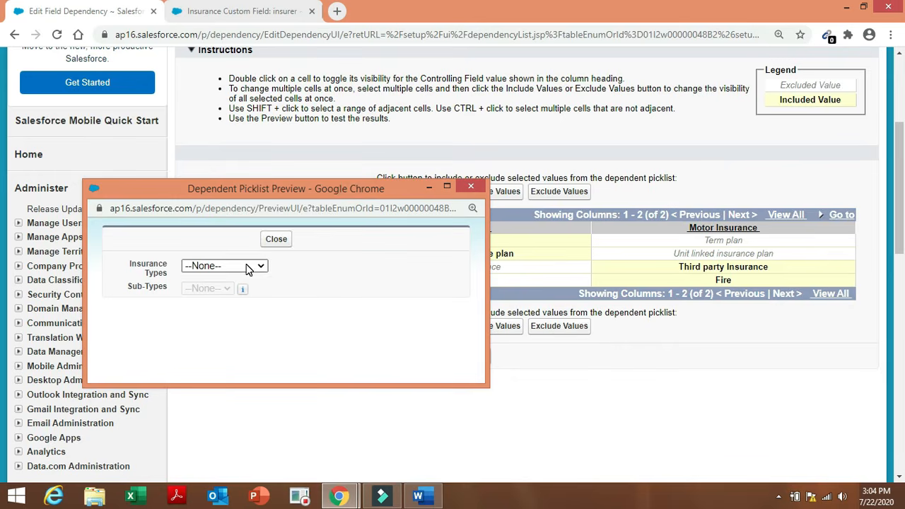
pyautogui.click(245, 265)
pyautogui.click(239, 292)
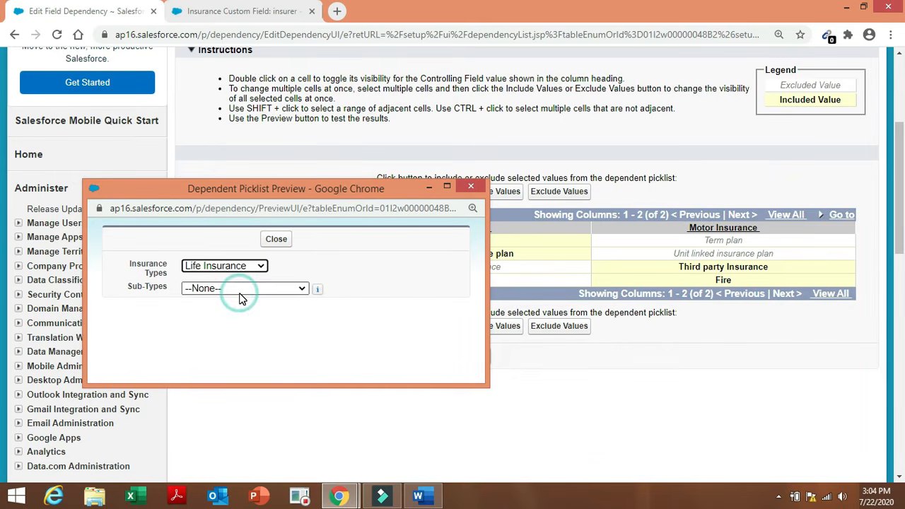
pyautogui.click(238, 289)
pyautogui.click(255, 267)
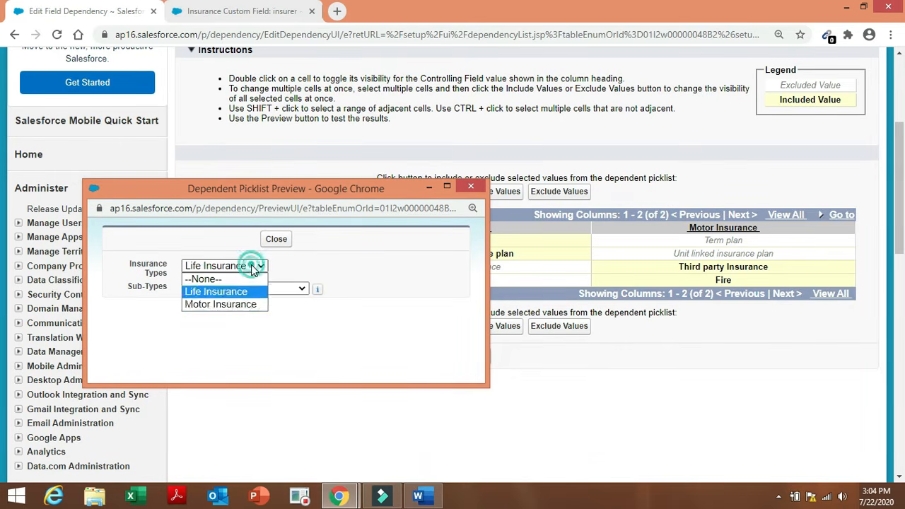
pyautogui.click(252, 310)
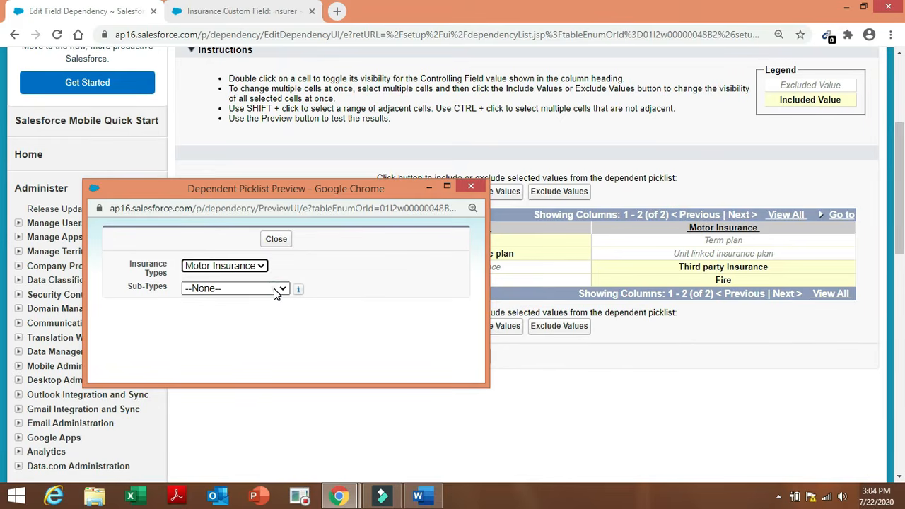
pyautogui.click(274, 288)
pyautogui.click(338, 290)
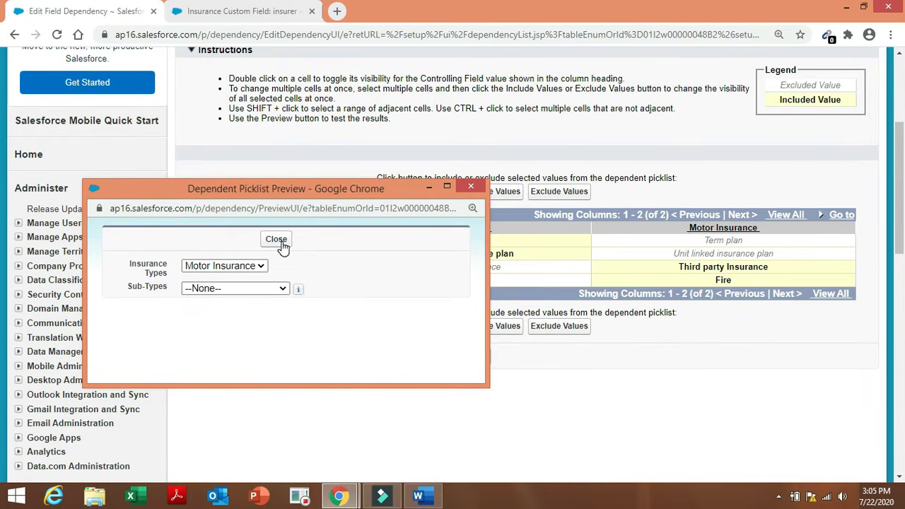
pyautogui.click(276, 238)
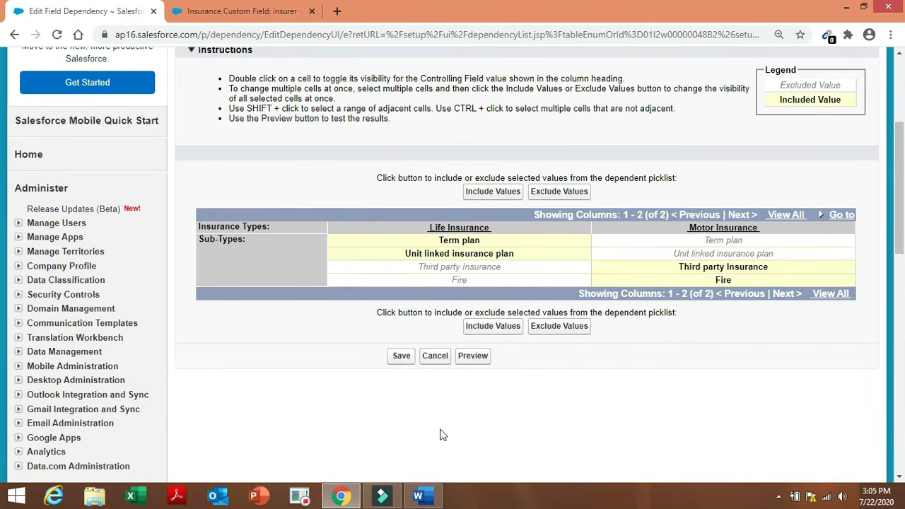
pyautogui.click(400, 357)
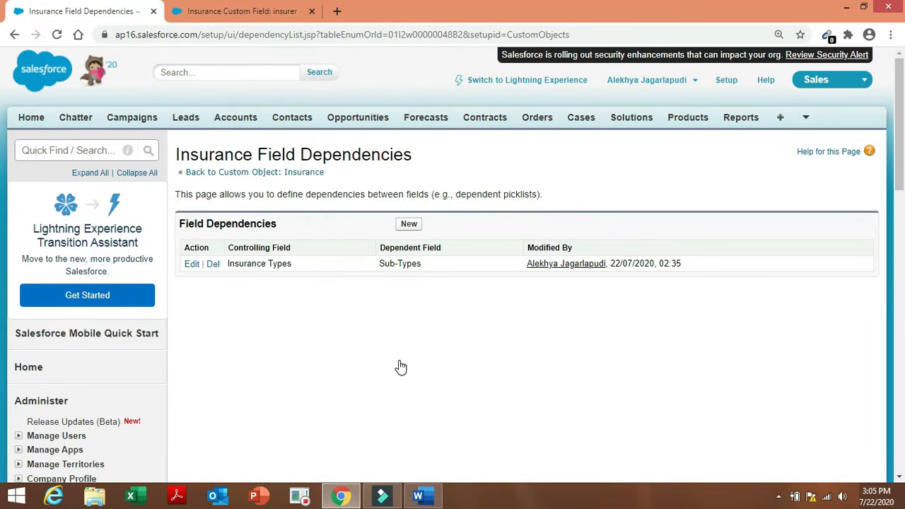
pyautogui.click(401, 367)
pyautogui.click(404, 228)
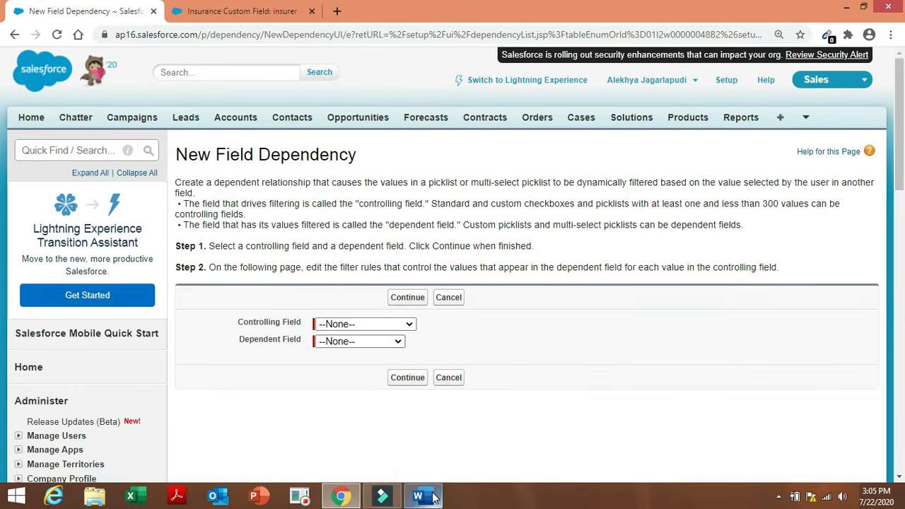
pyautogui.click(433, 496)
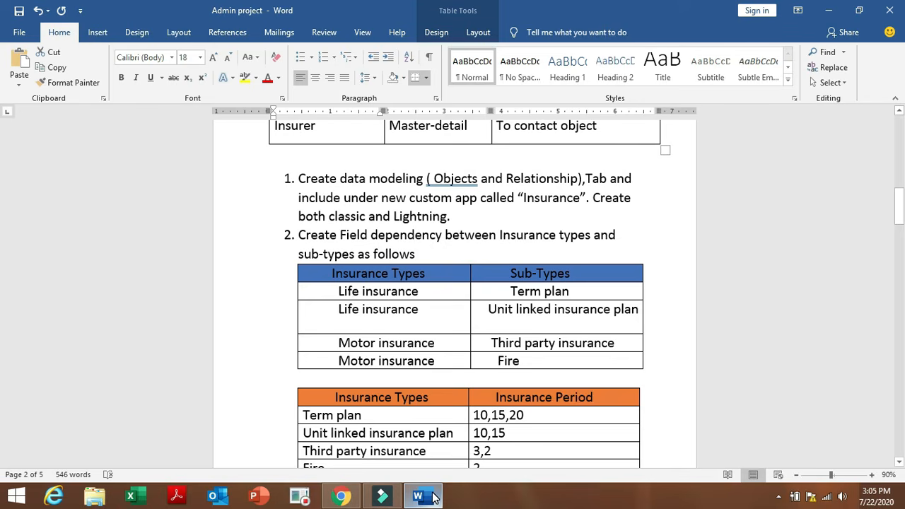
pyautogui.click(340, 496)
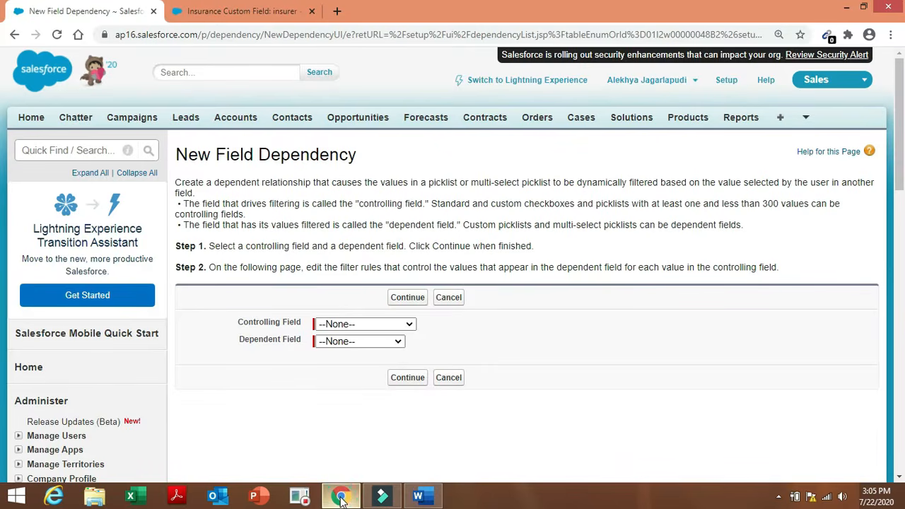
pyautogui.click(384, 319)
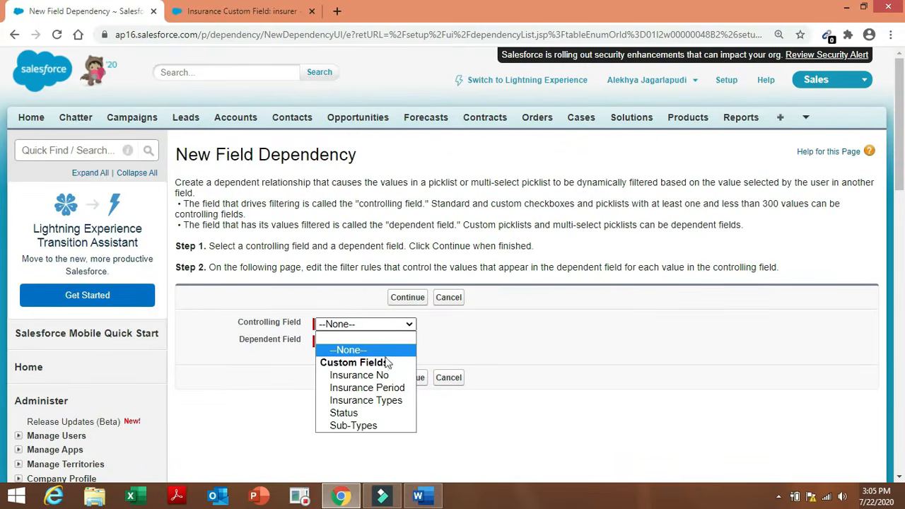
pyautogui.click(393, 402)
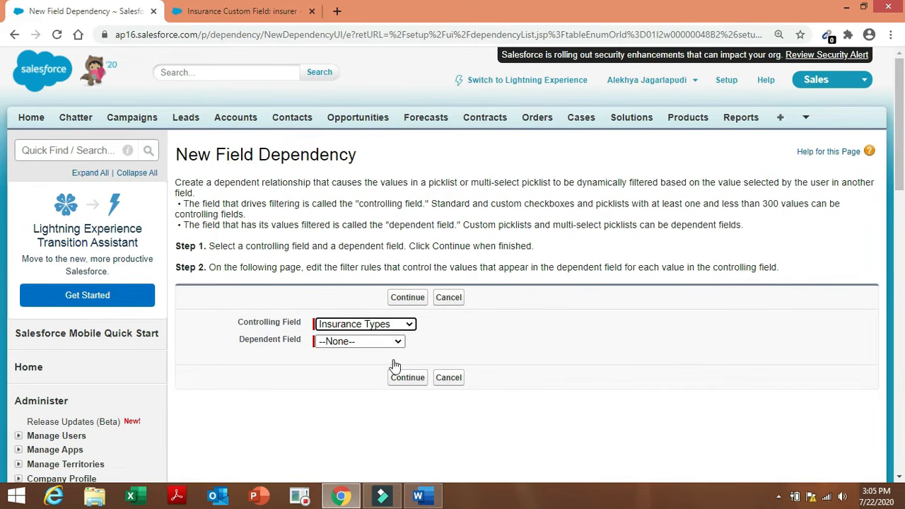
pyautogui.click(394, 342)
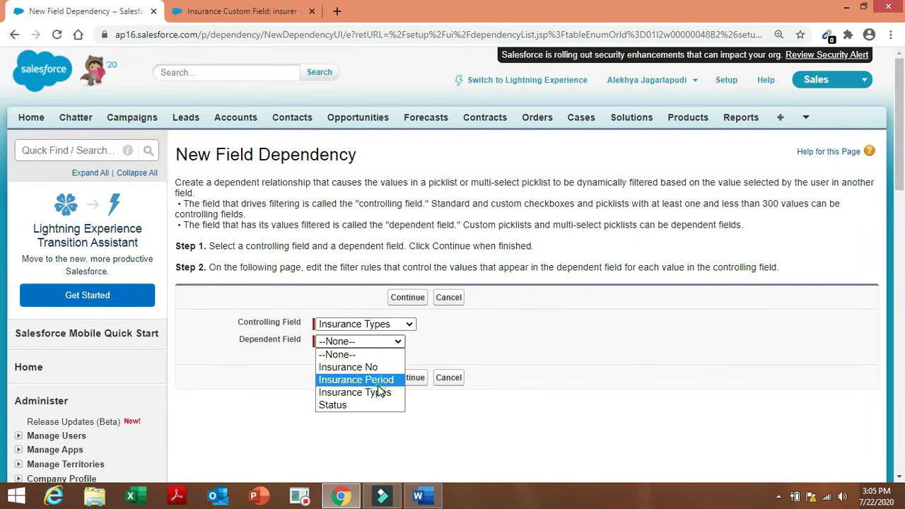
pyautogui.click(378, 383)
pyautogui.click(403, 380)
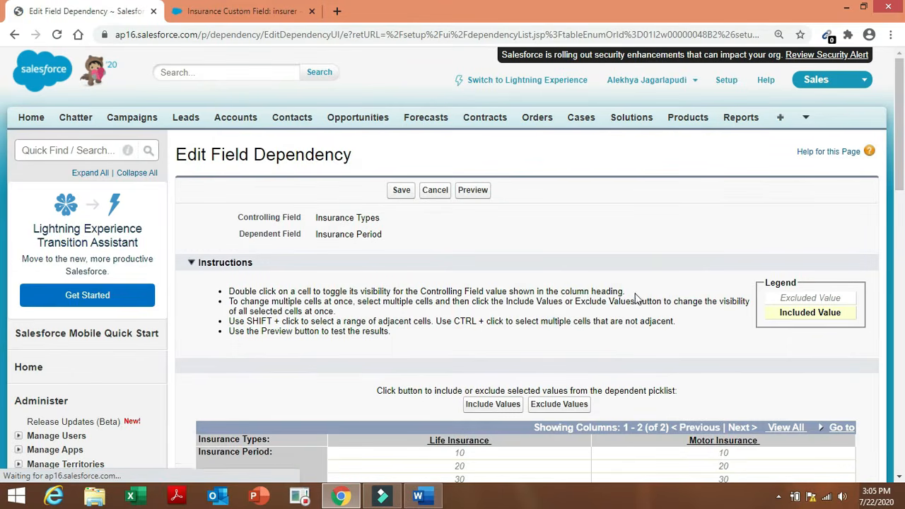
pyautogui.moveTo(898, 140); pyautogui.dragTo(897, 178)
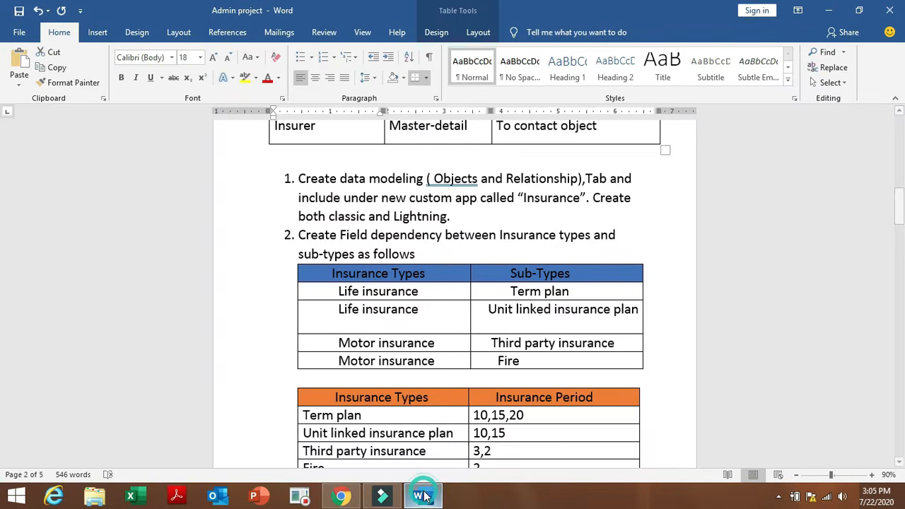
pyautogui.click(422, 496)
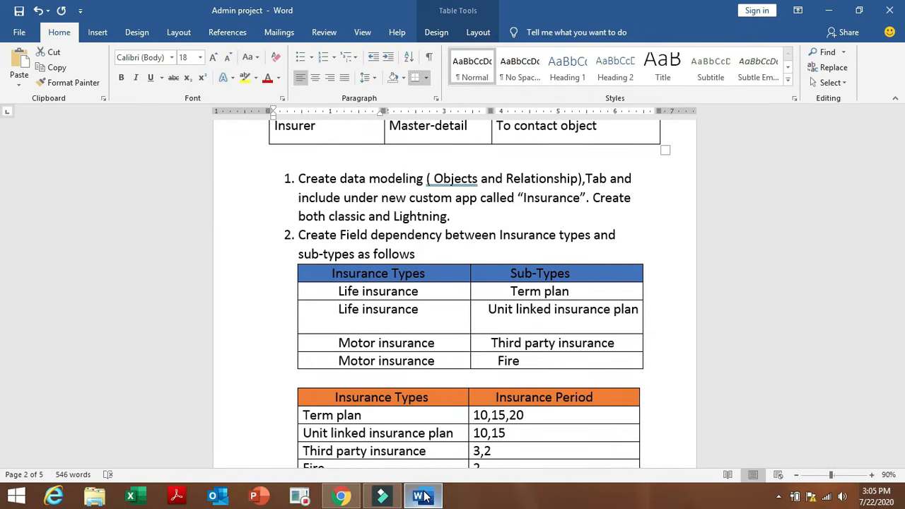
pyautogui.click(328, 501)
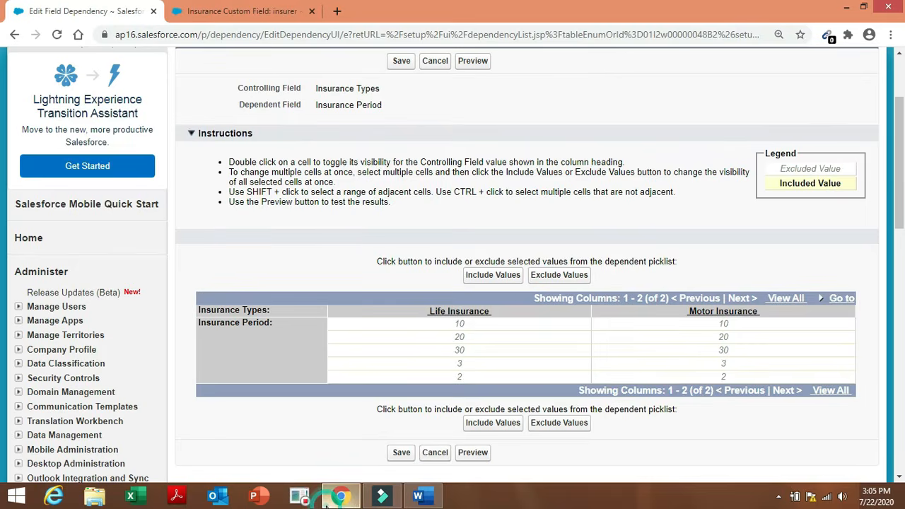
pyautogui.click(427, 64)
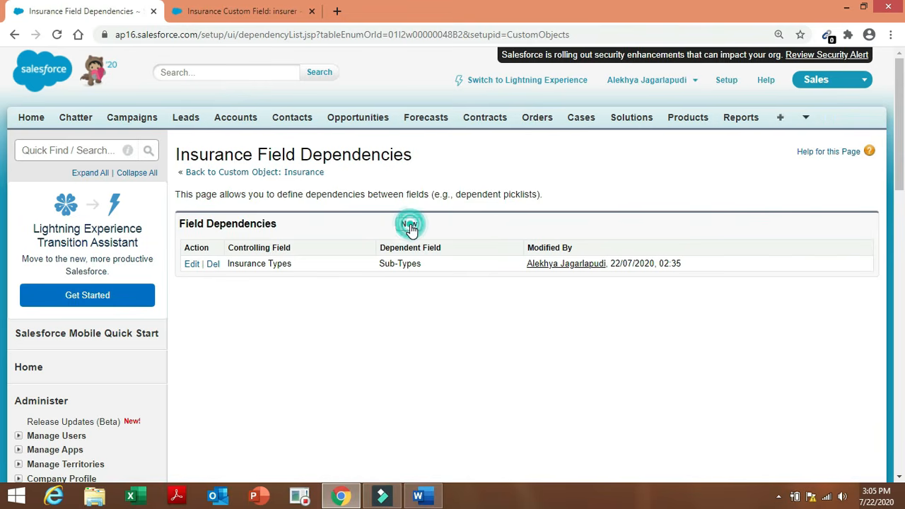
# Start a new dependency with Sub-Types controlling Insurance Period.
pyautogui.click(409, 226)
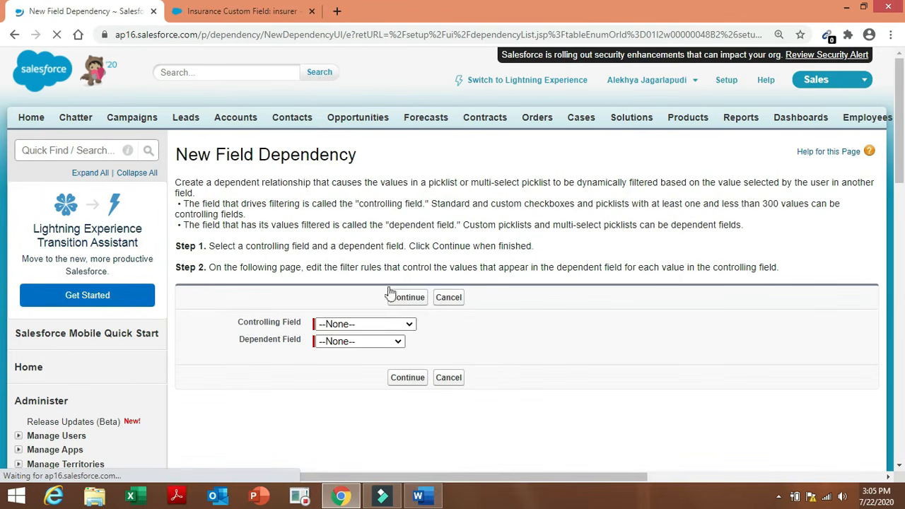
pyautogui.click(396, 324)
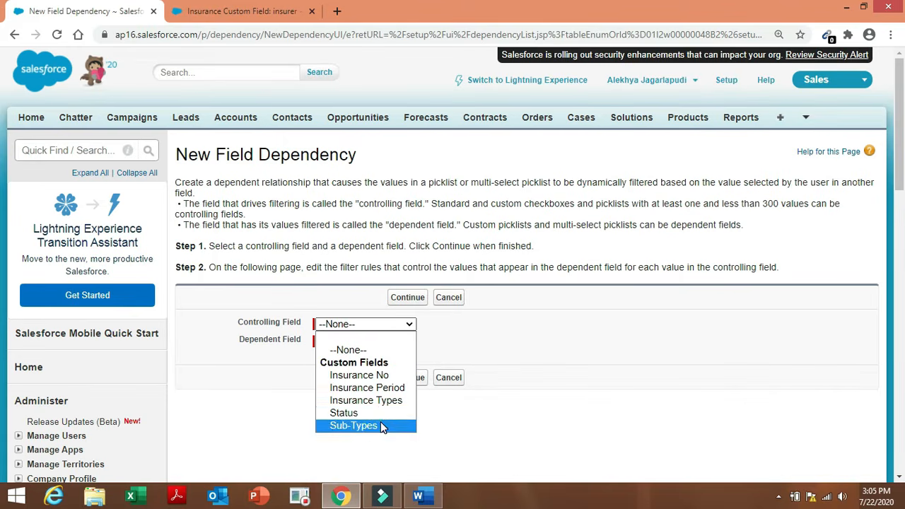
pyautogui.click(381, 424)
pyautogui.click(396, 346)
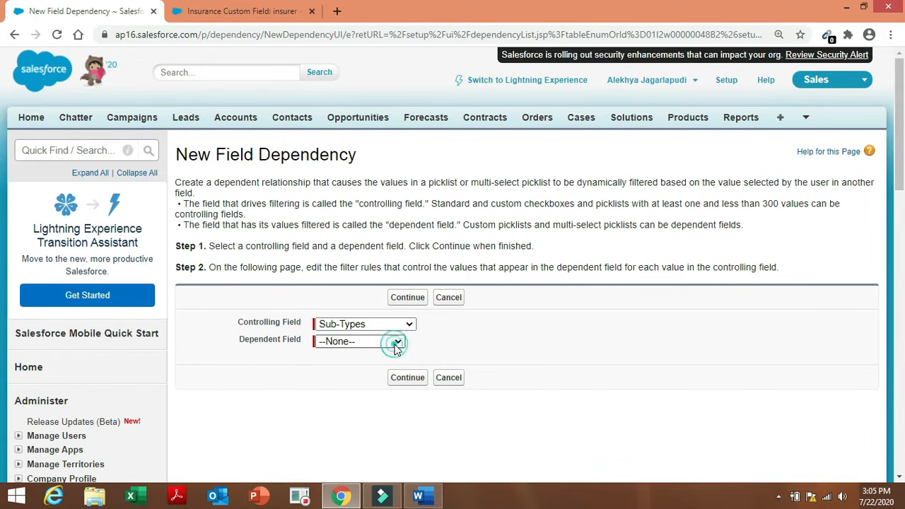
pyautogui.click(389, 380)
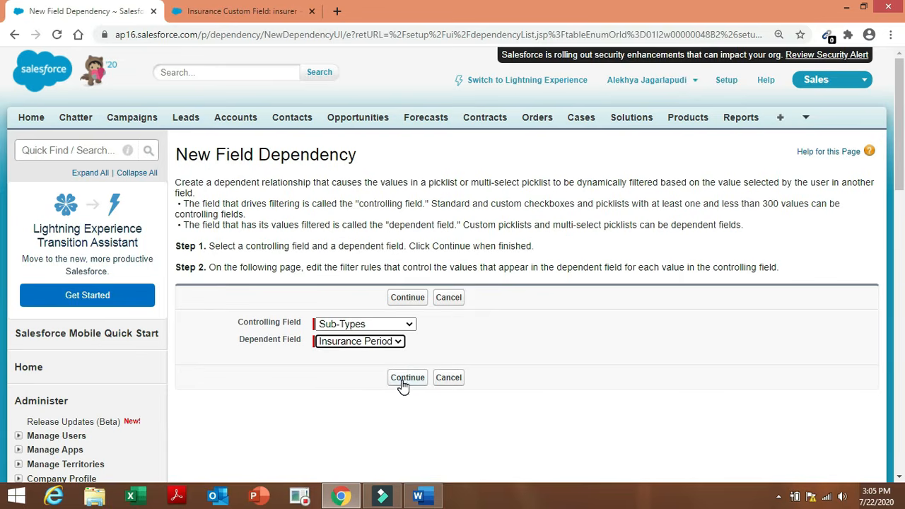
pyautogui.click(401, 381)
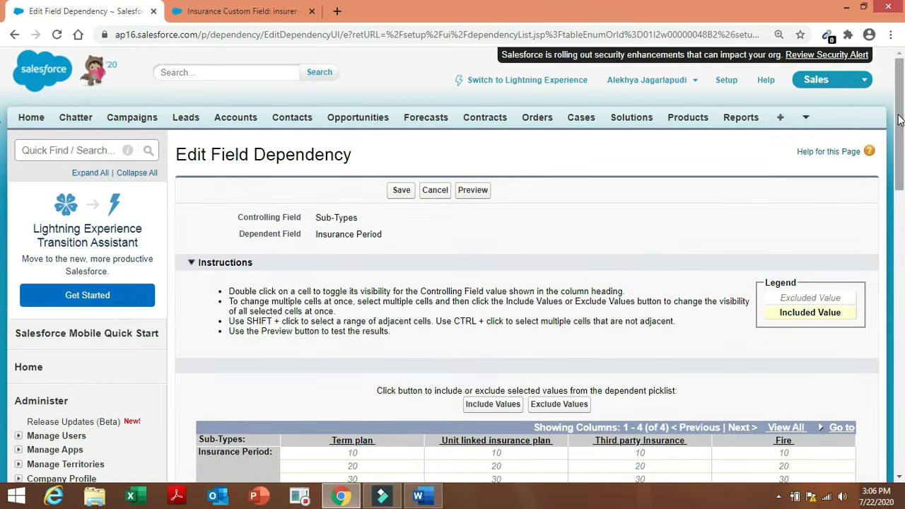
# Compare the period matrix with the requirements document, selecting Term plan's 10 value.
pyautogui.moveTo(899, 120); pyautogui.dragTo(899, 173)
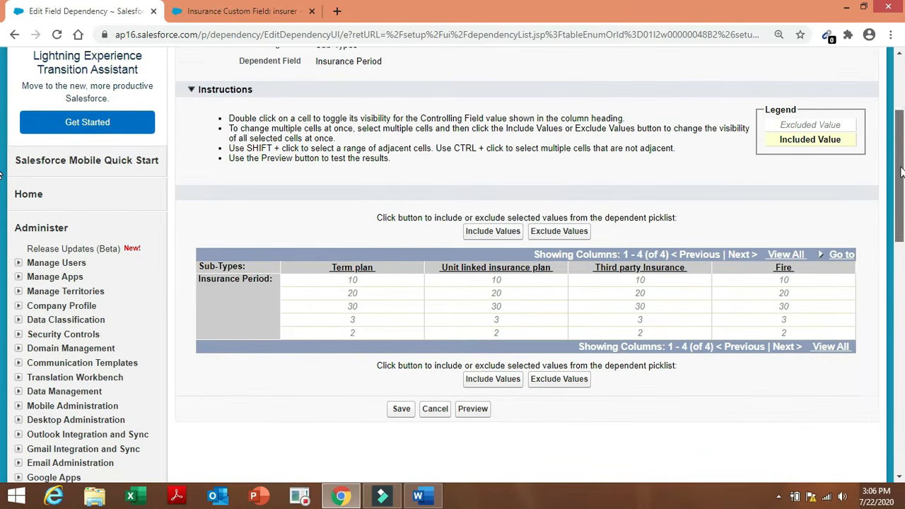
pyautogui.click(419, 498)
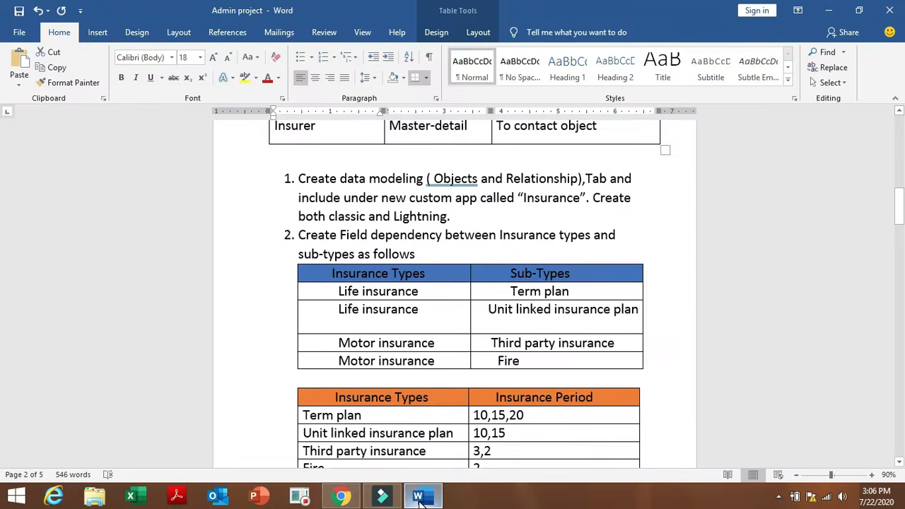
pyautogui.click(341, 497)
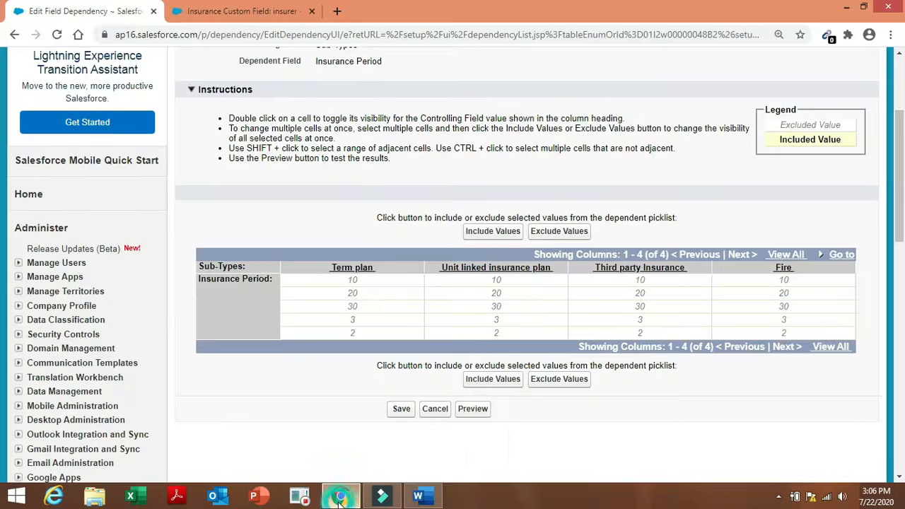
pyautogui.click(375, 282)
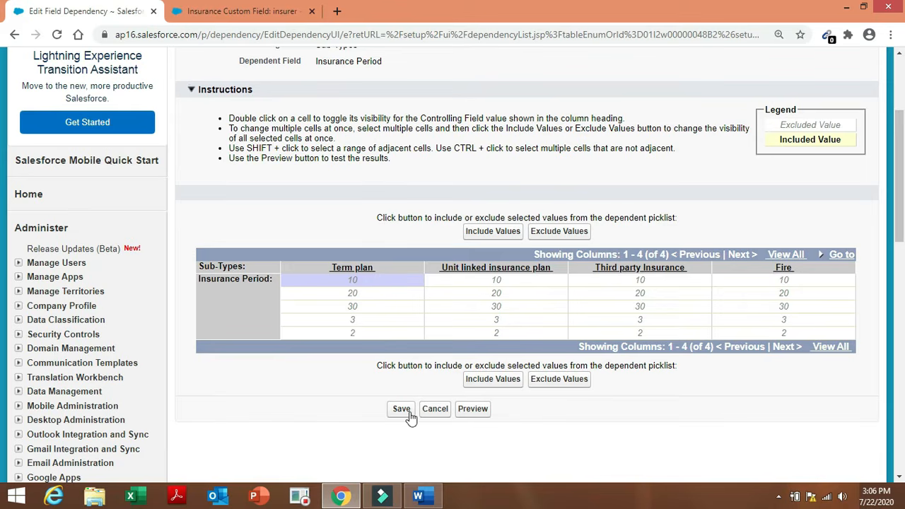
pyautogui.click(423, 497)
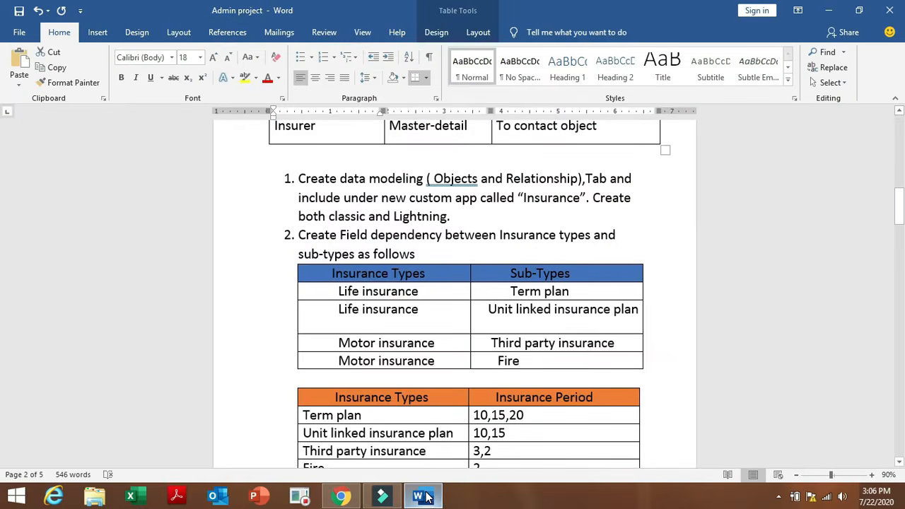
pyautogui.click(342, 496)
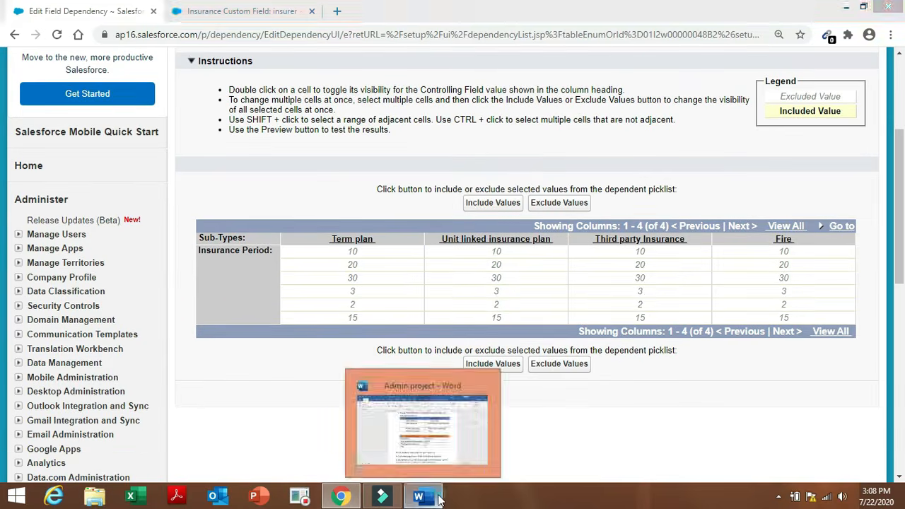
# Include periods 10, 15 and 20 for Term plan.
pyautogui.click(437, 497)
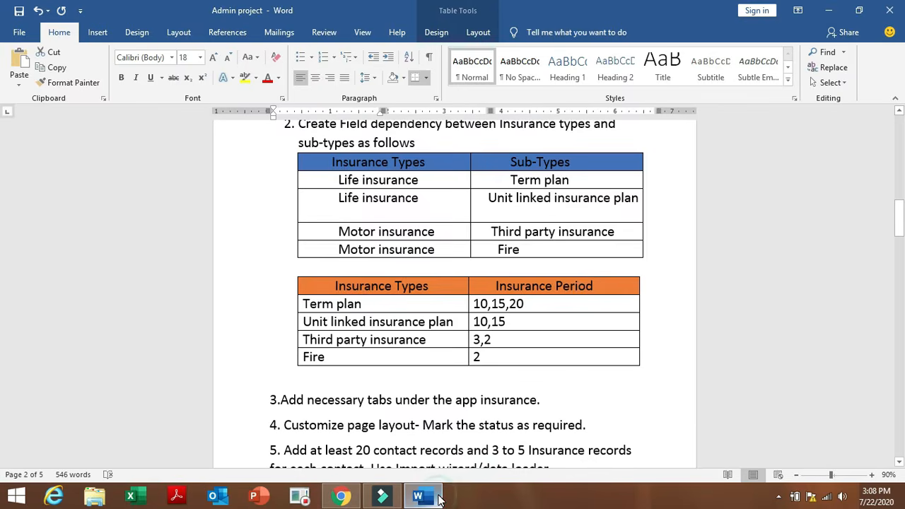
pyautogui.click(341, 497)
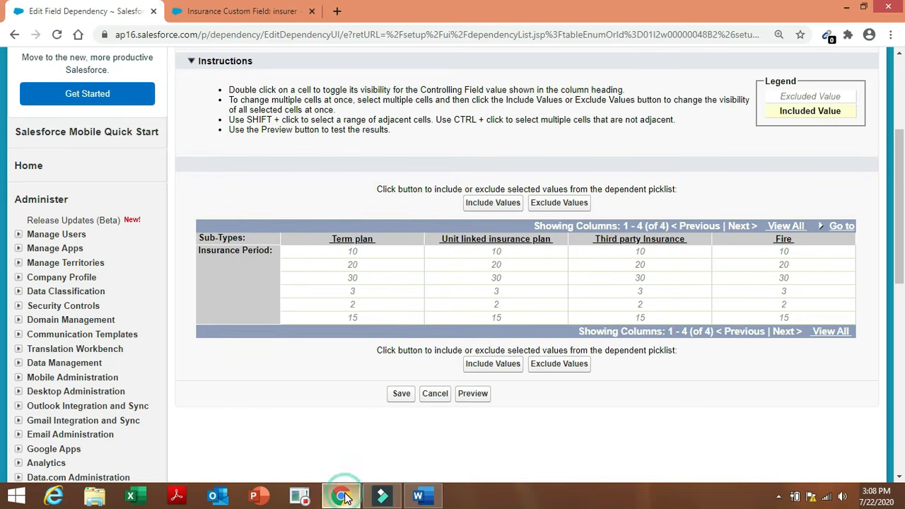
pyautogui.click(388, 253)
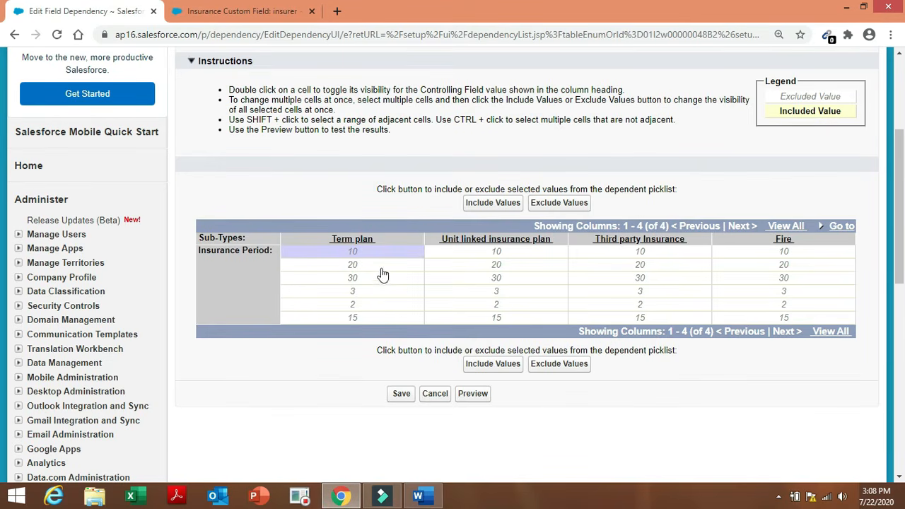
pyautogui.keyDown('ctrl'); pyautogui.click(385, 318); pyautogui.keyUp('ctrl')
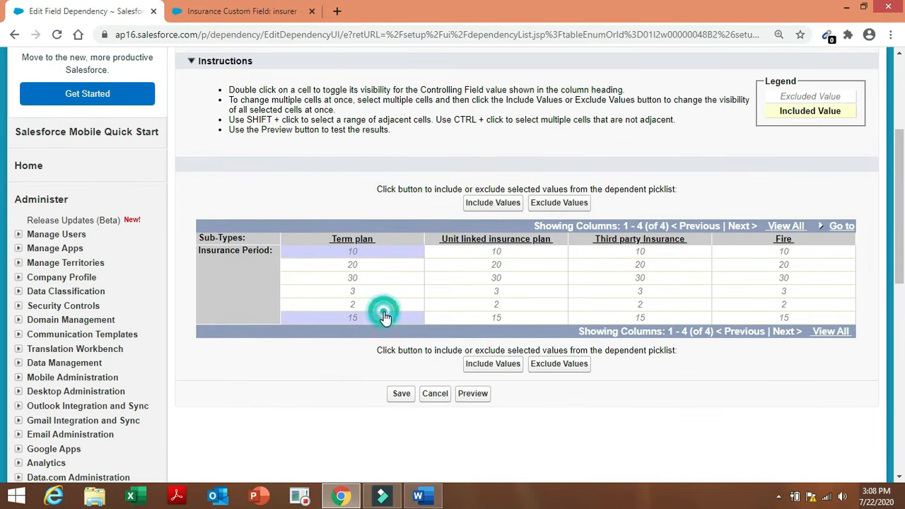
pyautogui.keyDown('ctrl'); pyautogui.click(388, 271); pyautogui.keyUp('ctrl')
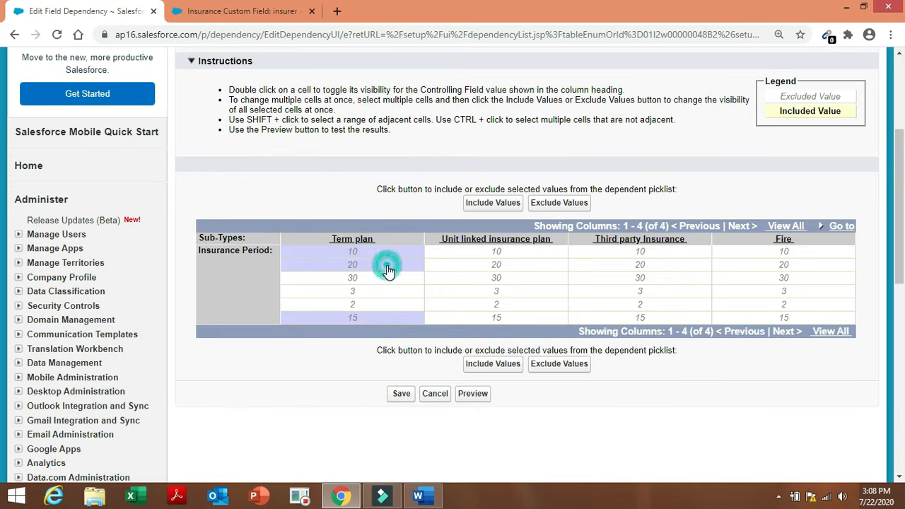
pyautogui.click(480, 369)
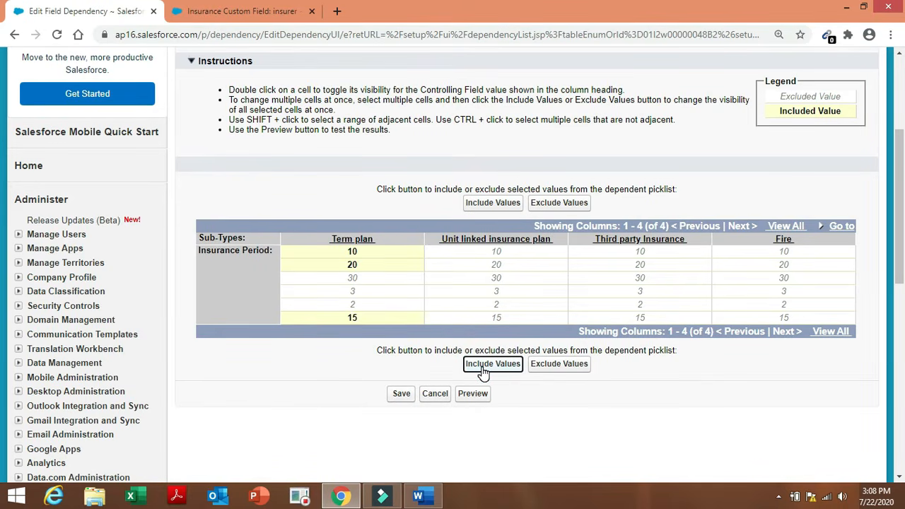
# Include 10 and 15 for Unit linked, 3 and 2 for Third party, 2 for Fire.
pyautogui.click(431, 497)
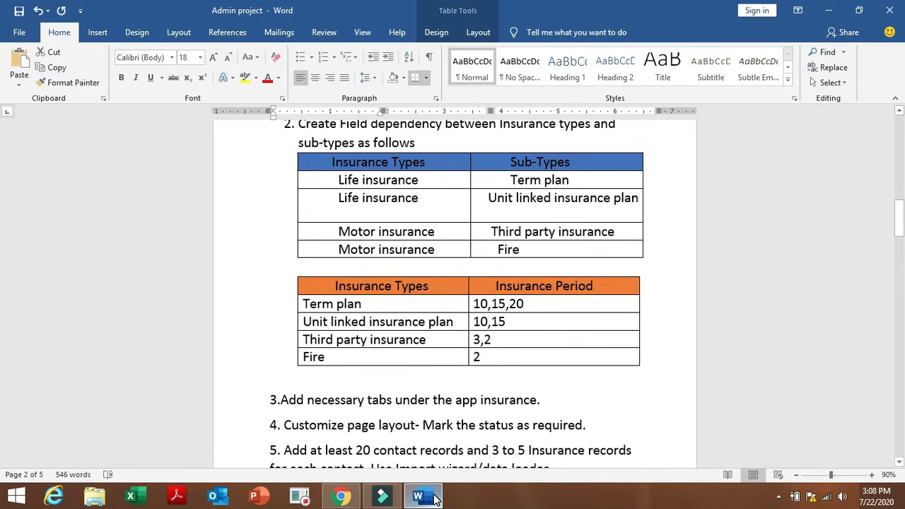
pyautogui.click(341, 497)
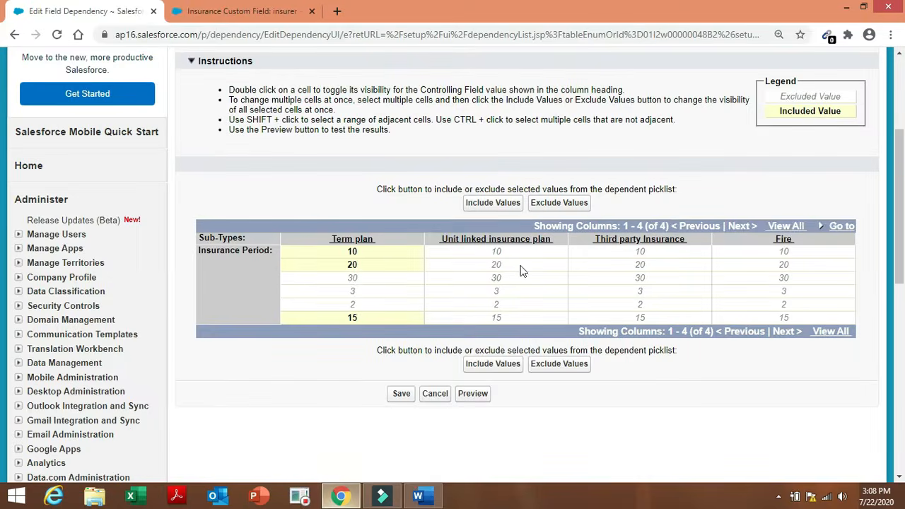
pyautogui.click(523, 258)
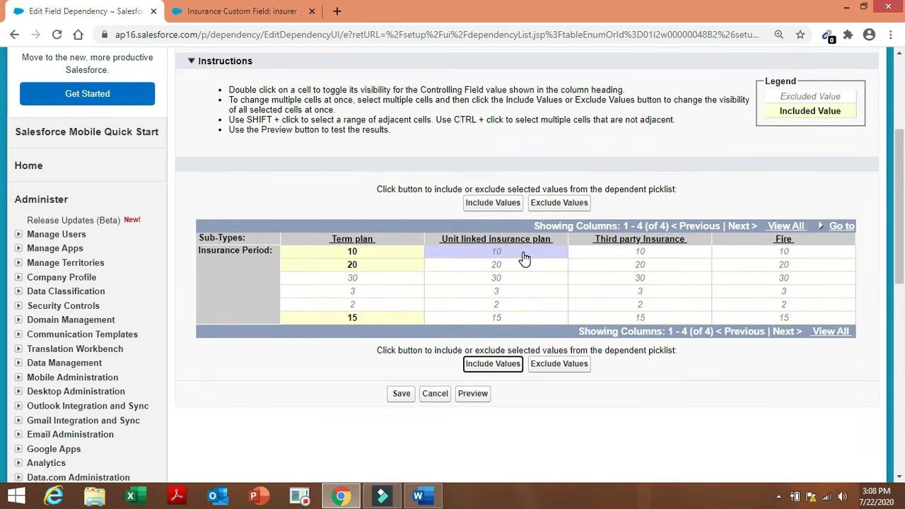
pyautogui.keyDown('ctrl'); pyautogui.click(512, 323); pyautogui.keyUp('ctrl')
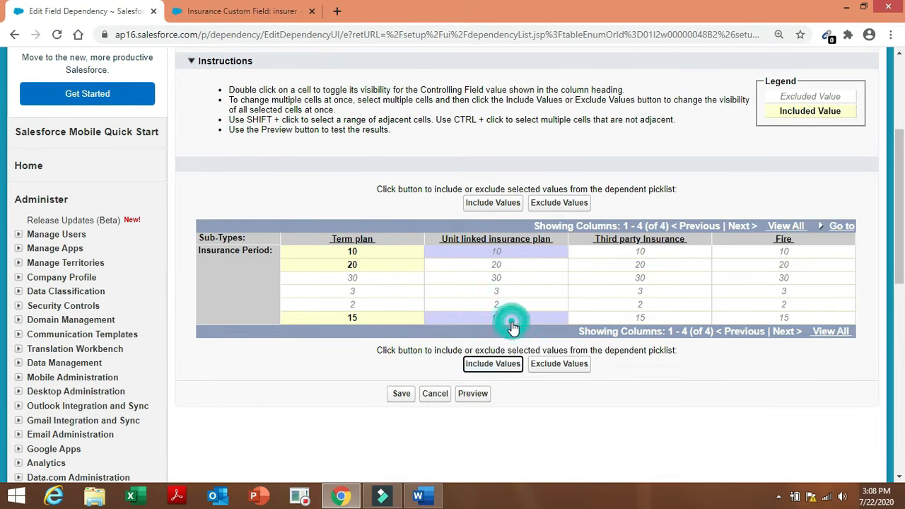
pyautogui.click(492, 363)
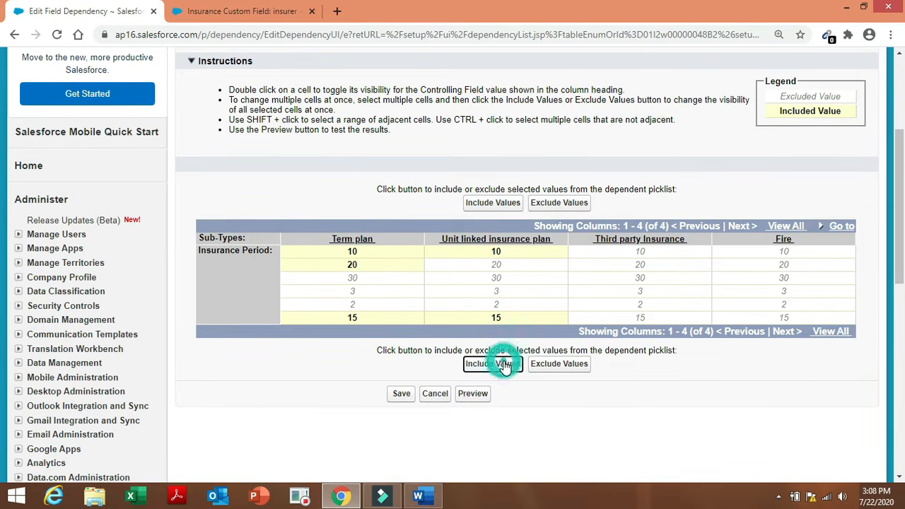
pyautogui.click(654, 292)
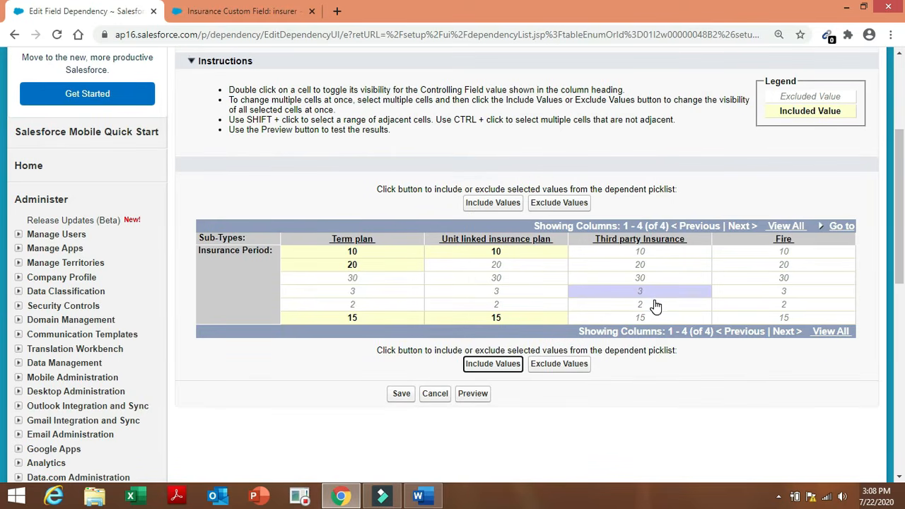
pyautogui.keyDown('ctrl'); pyautogui.click(655, 306); pyautogui.keyUp('ctrl')
pyautogui.click(515, 369)
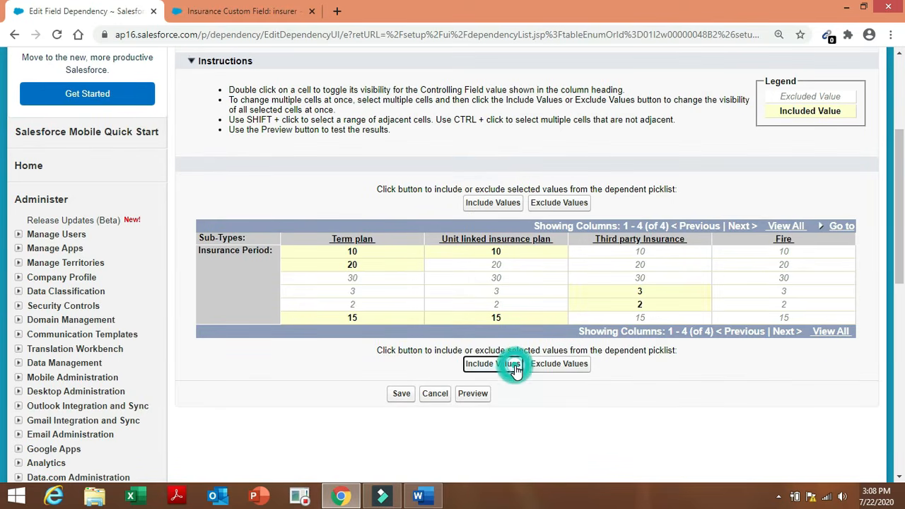
pyautogui.click(793, 302)
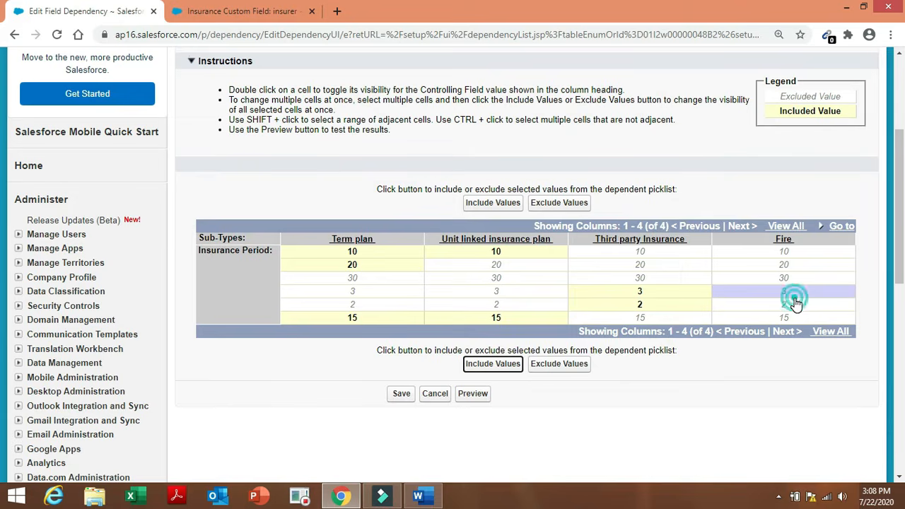
pyautogui.click(488, 369)
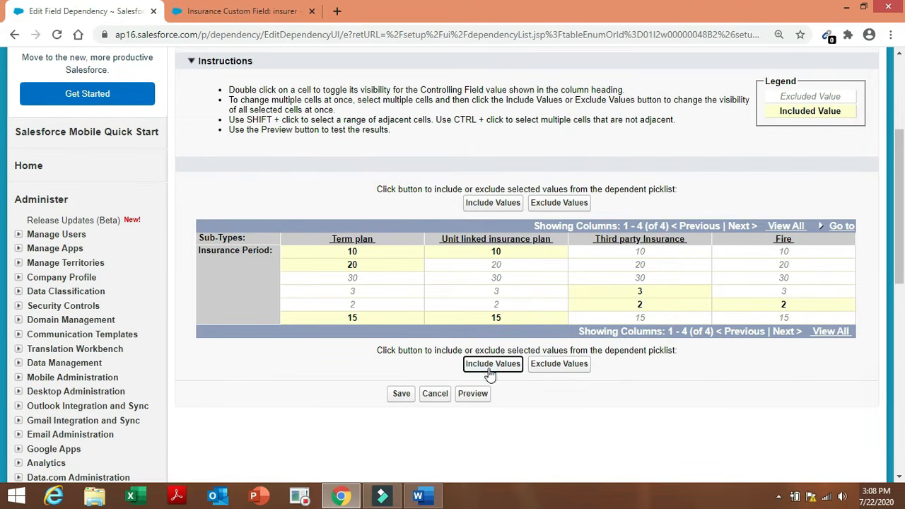
# Preview the Fire and Unit linked periods, close the preview, and save the dependency.
pyautogui.click(472, 393)
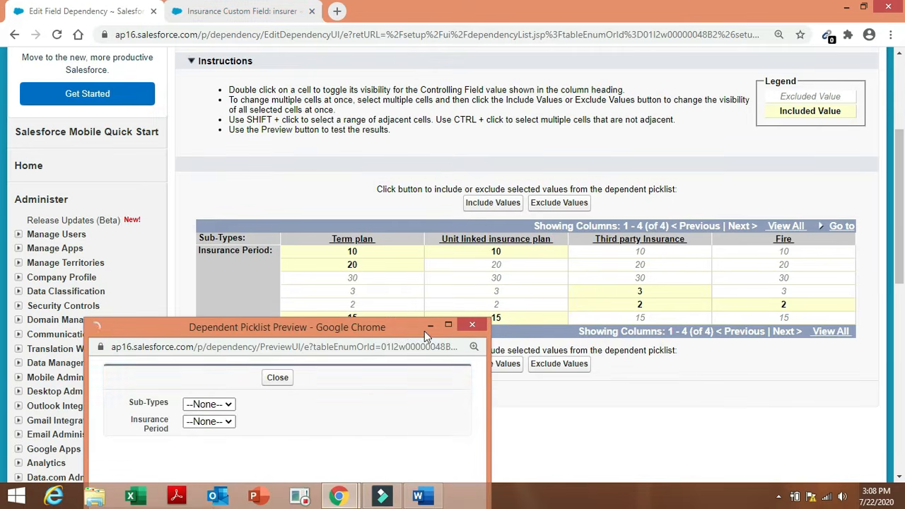
pyautogui.moveTo(417, 330); pyautogui.dragTo(404, 203)
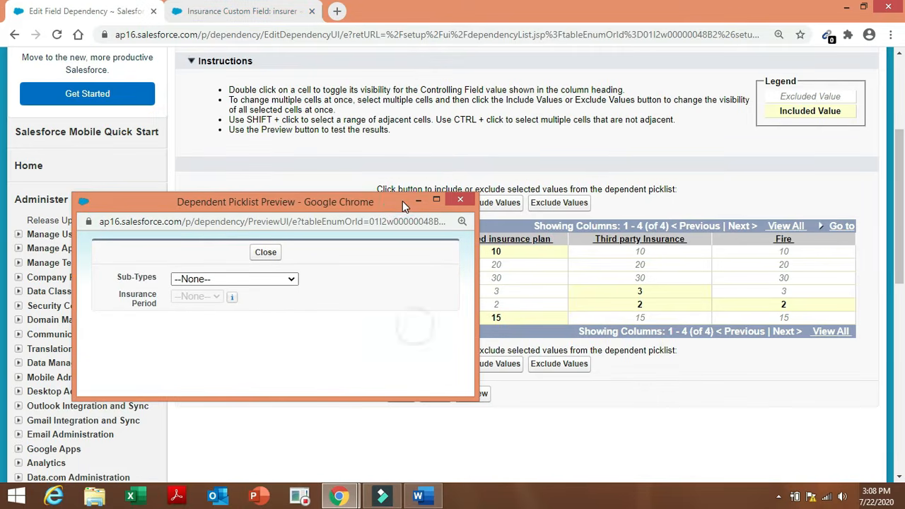
pyautogui.click(285, 281)
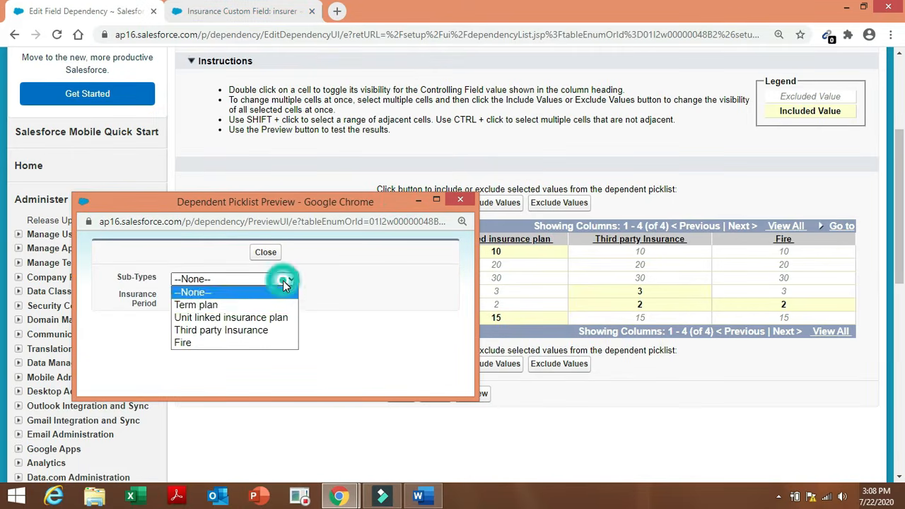
pyautogui.click(223, 341)
pyautogui.click(223, 296)
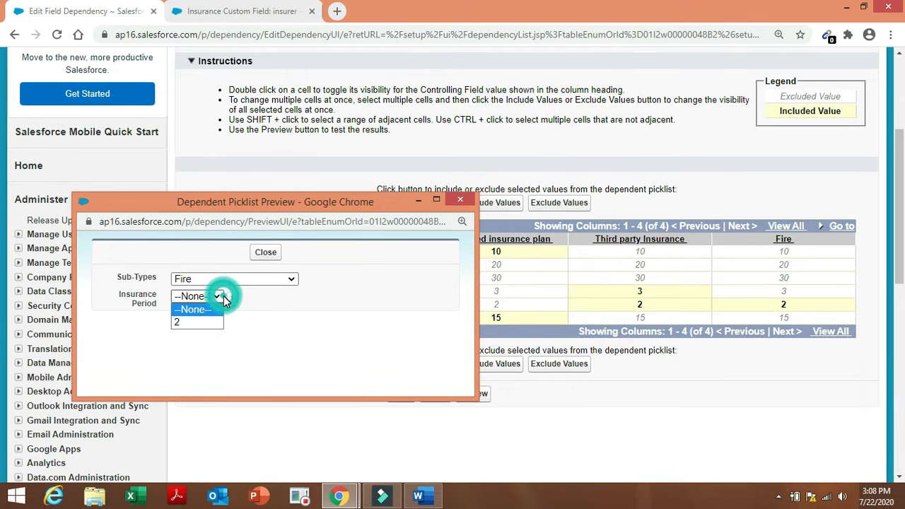
pyautogui.click(289, 321)
pyautogui.click(292, 282)
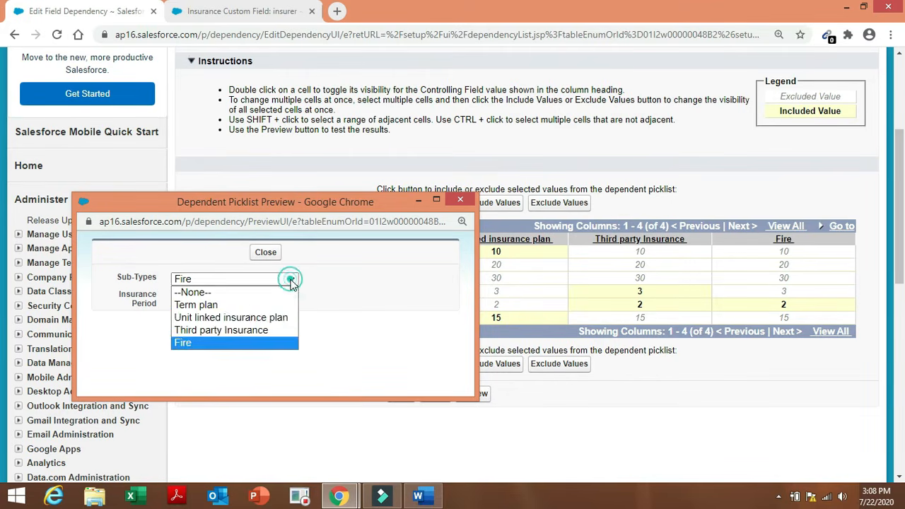
pyautogui.click(245, 319)
pyautogui.click(209, 298)
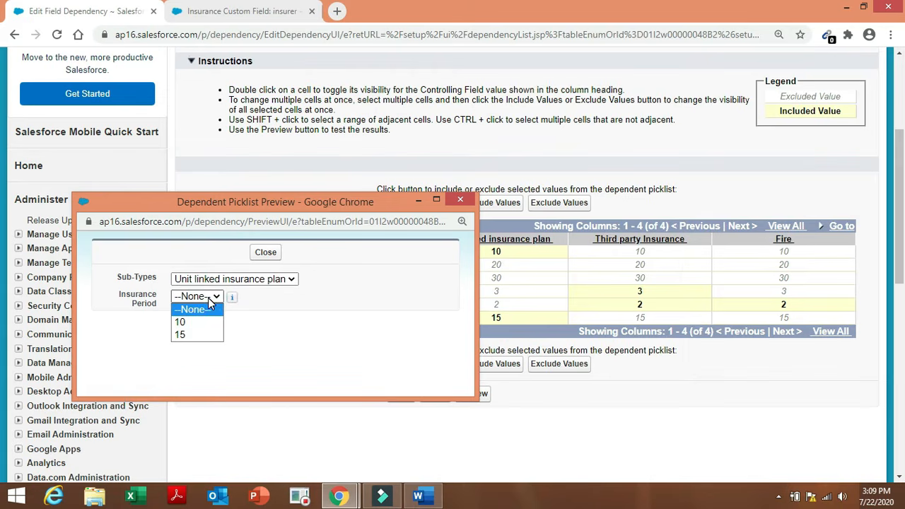
pyautogui.click(274, 333)
pyautogui.click(267, 251)
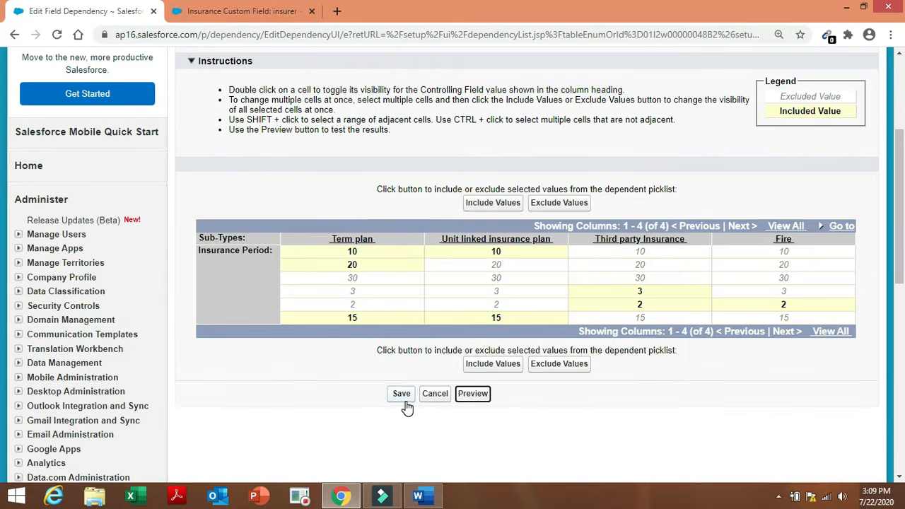
pyautogui.click(403, 397)
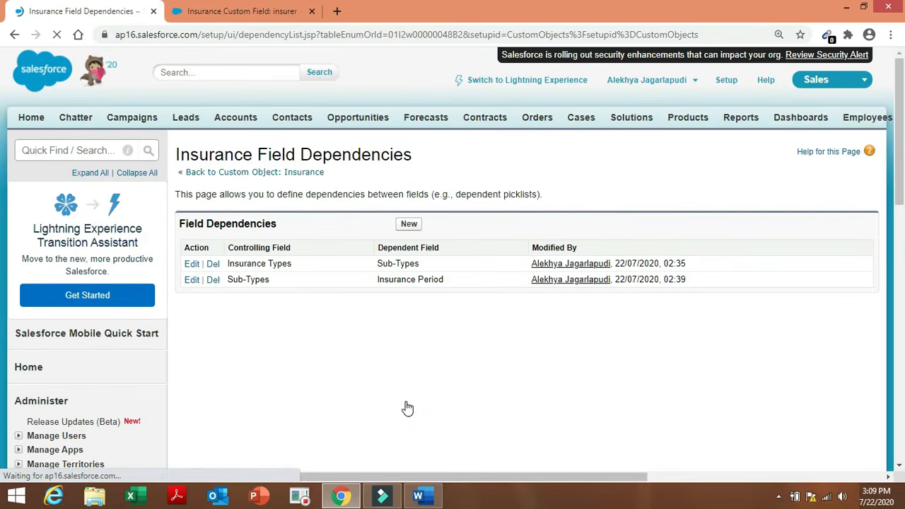
pyautogui.click(424, 495)
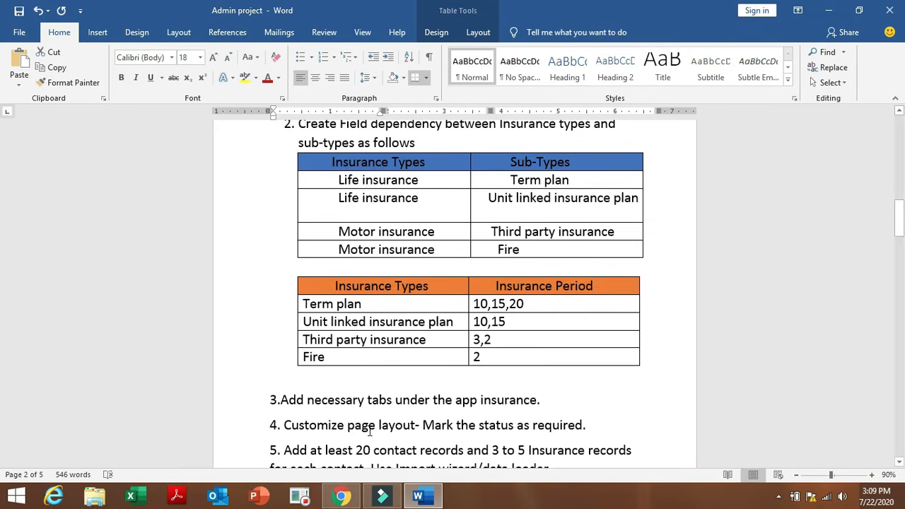
# Highlight task 4 about the required Status field, then return to Insurance Field Dependencies.
pyautogui.moveTo(347, 426); pyautogui.dragTo(582, 426)
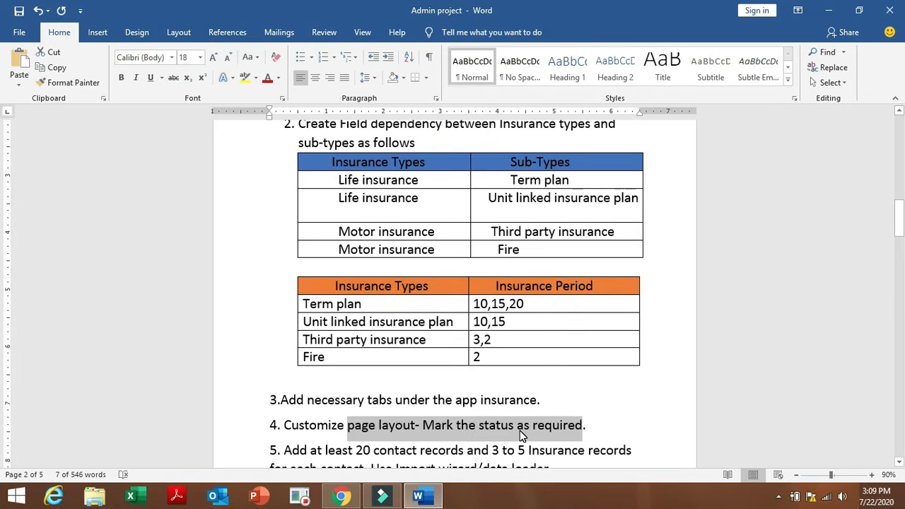
pyautogui.click(426, 503)
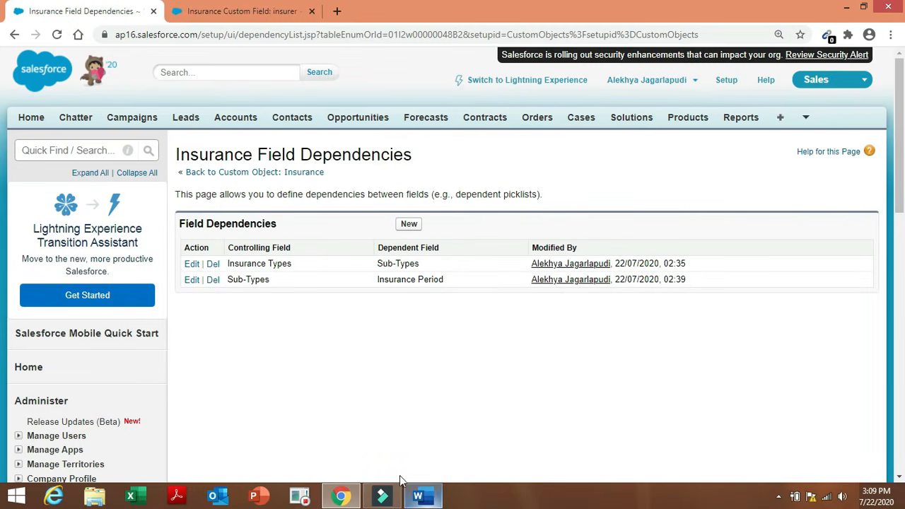
# Go back to the Insurance object and open the Insurance Layout for editing.
pyautogui.click(318, 176)
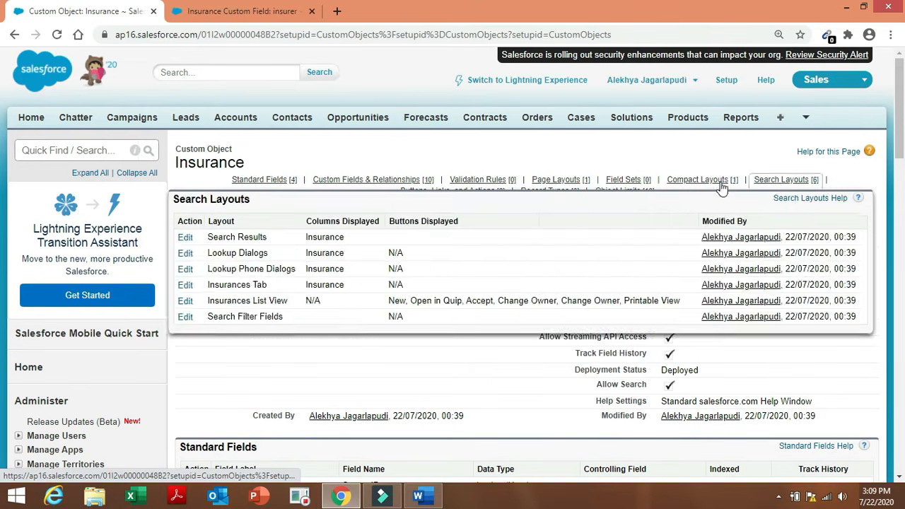
pyautogui.moveTo(664, 185)
pyautogui.moveTo(580, 184)
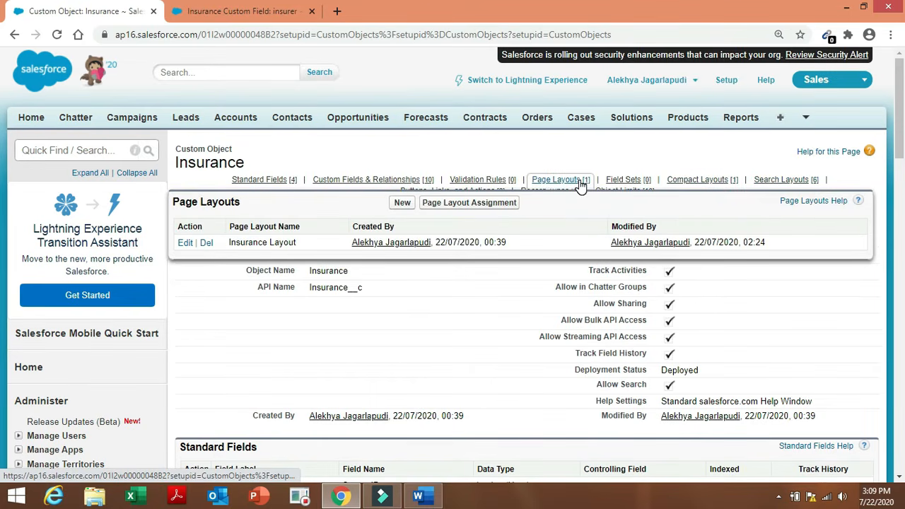
pyautogui.click(183, 243)
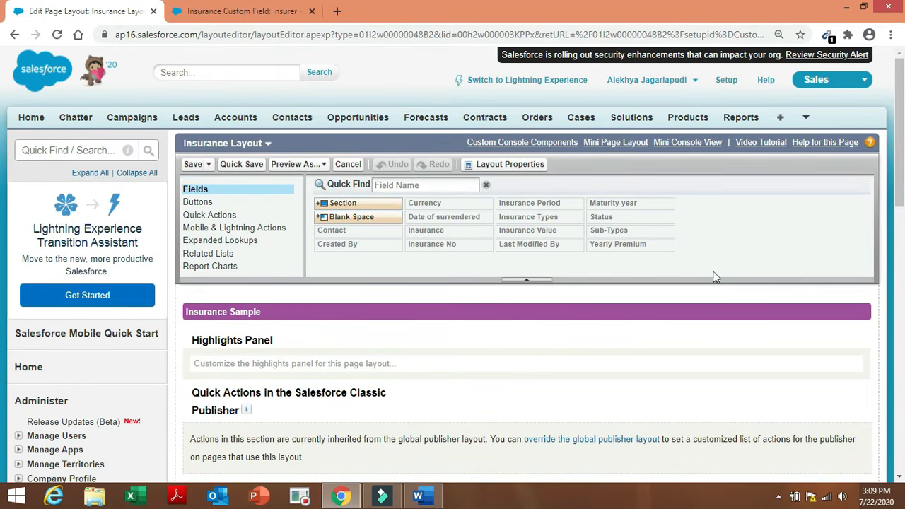
pyautogui.moveTo(899, 173); pyautogui.dragTo(901, 293)
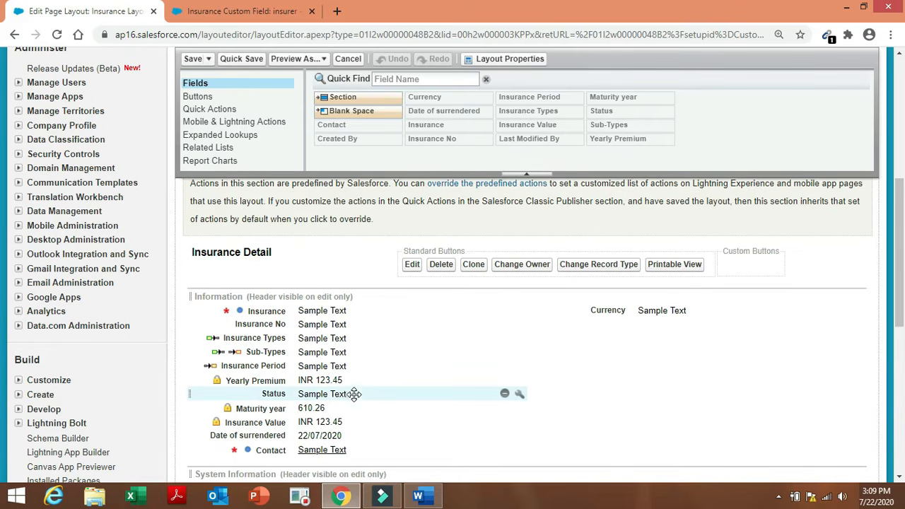
# Mark Status as Required on the layout, save it, and bring up the Word task list.
pyautogui.click(519, 394)
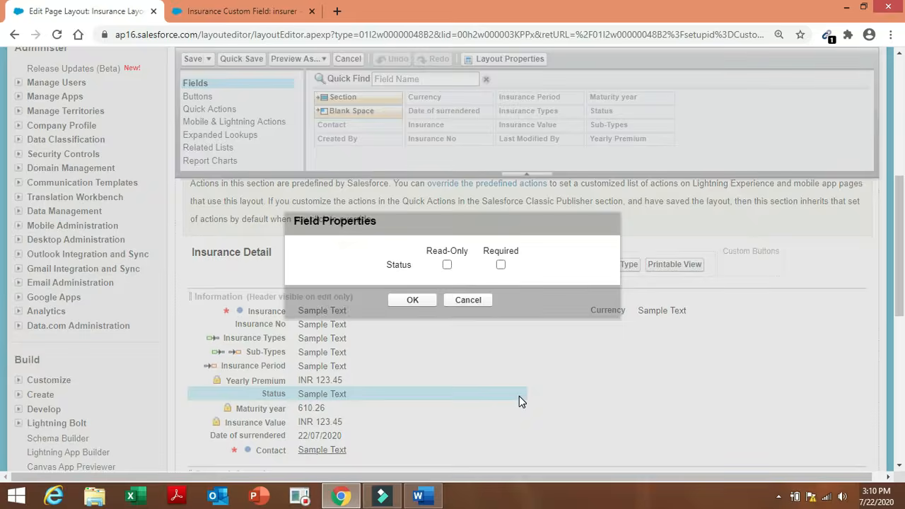
pyautogui.click(501, 265)
pyautogui.click(408, 300)
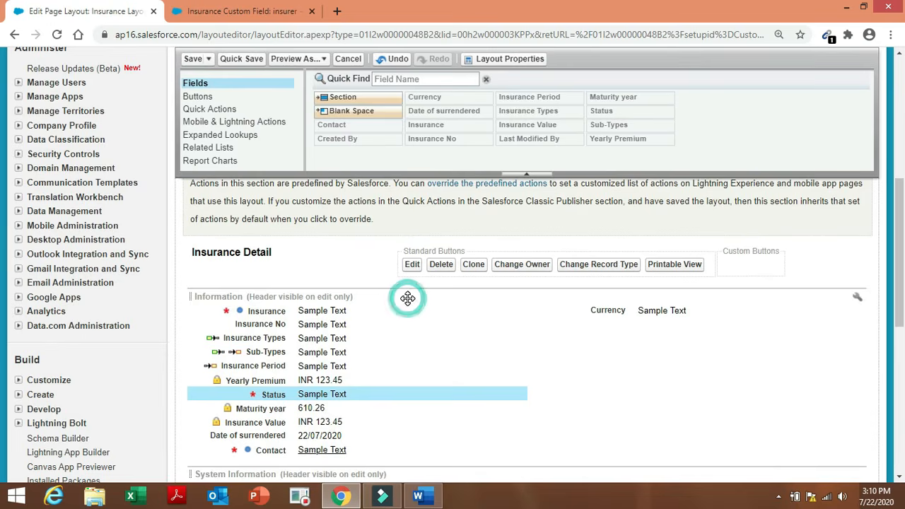
pyautogui.click(252, 61)
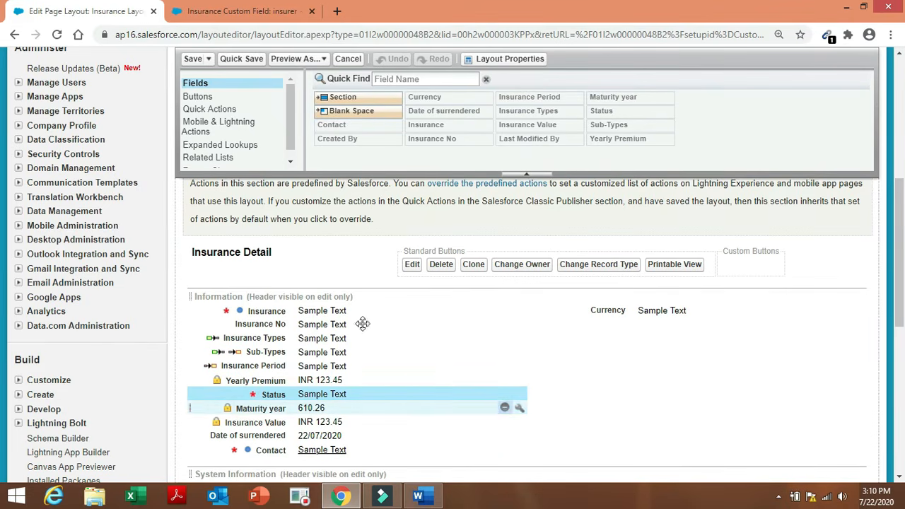
pyautogui.click(194, 59)
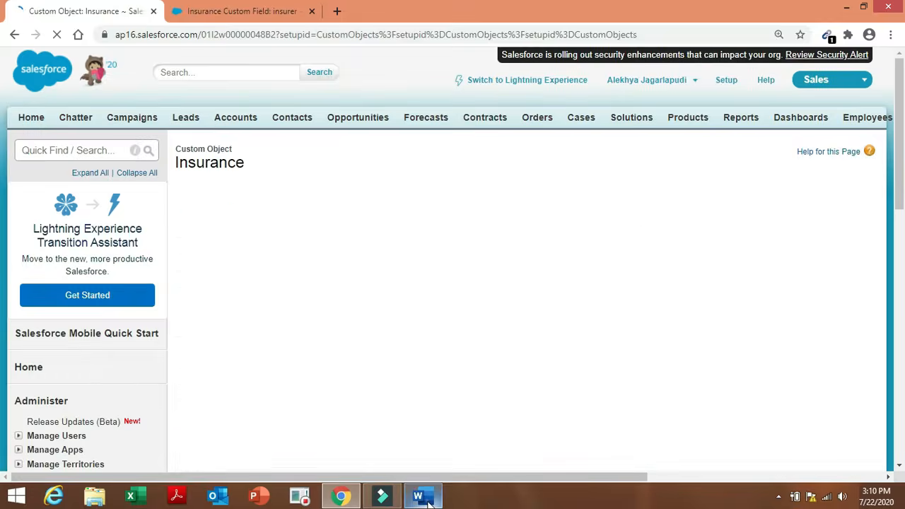
pyautogui.click(424, 496)
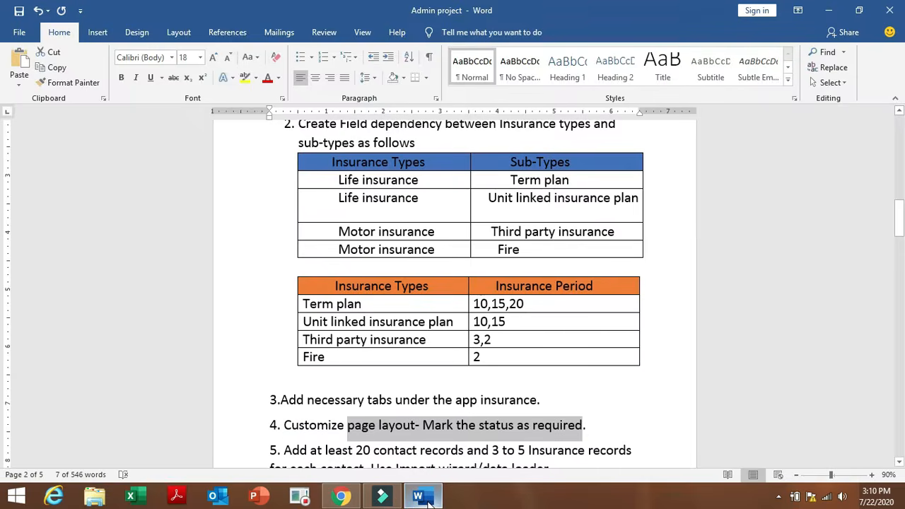
pyautogui.click(626, 382)
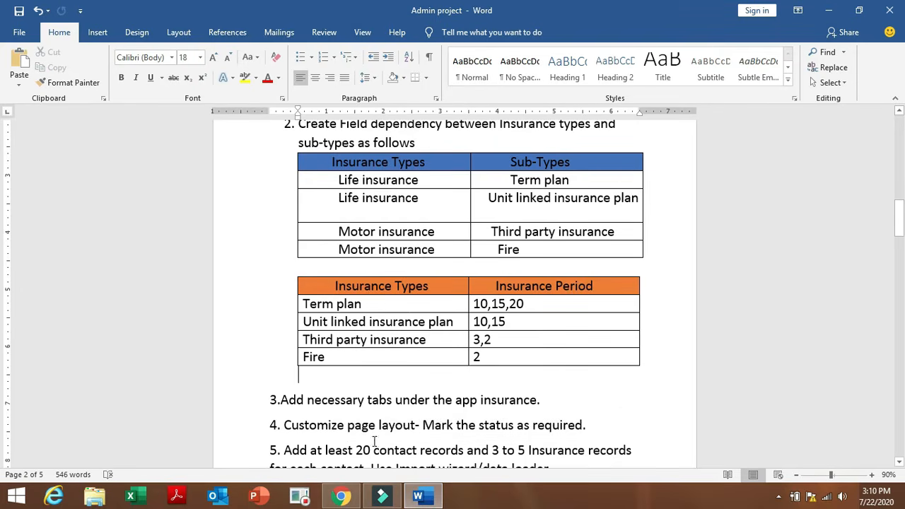
pyautogui.click(899, 216)
pyautogui.moveTo(898, 216); pyautogui.dragTo(898, 241)
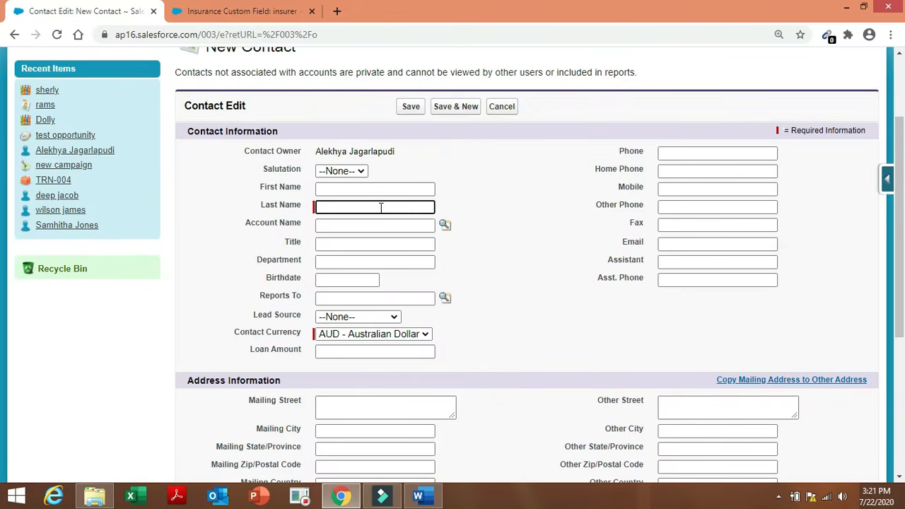
# Save a contact with an autocompleted last name, then fill Excel's A2:A7 last names down to row 20.
pyautogui.click(379, 206)
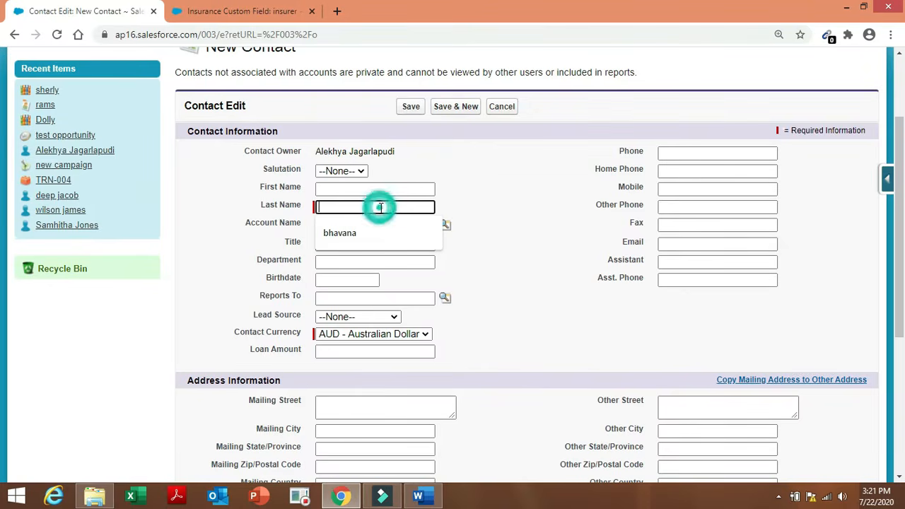
pyautogui.click(369, 229)
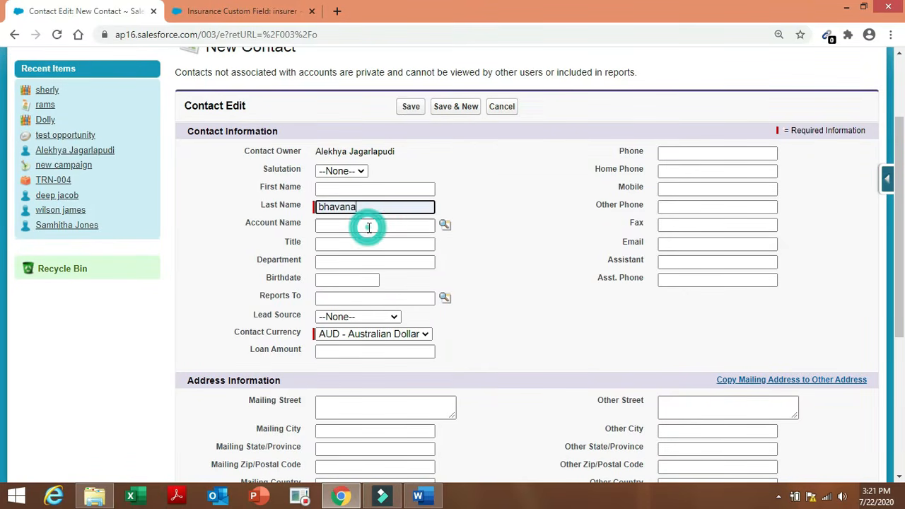
pyautogui.click(410, 107)
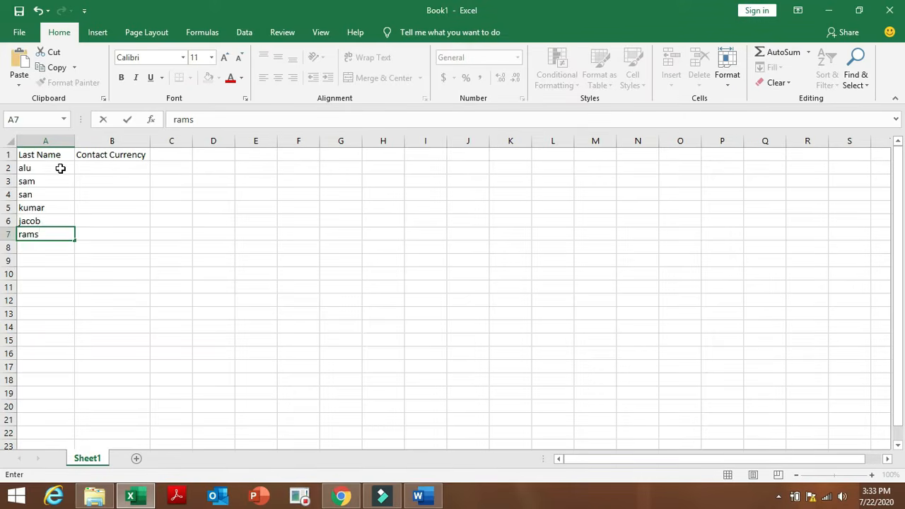
pyautogui.moveTo(61, 167); pyautogui.dragTo(64, 406)
# Check which Contact Currency values the Salesforce contact form offers.
pyautogui.click(155, 297)
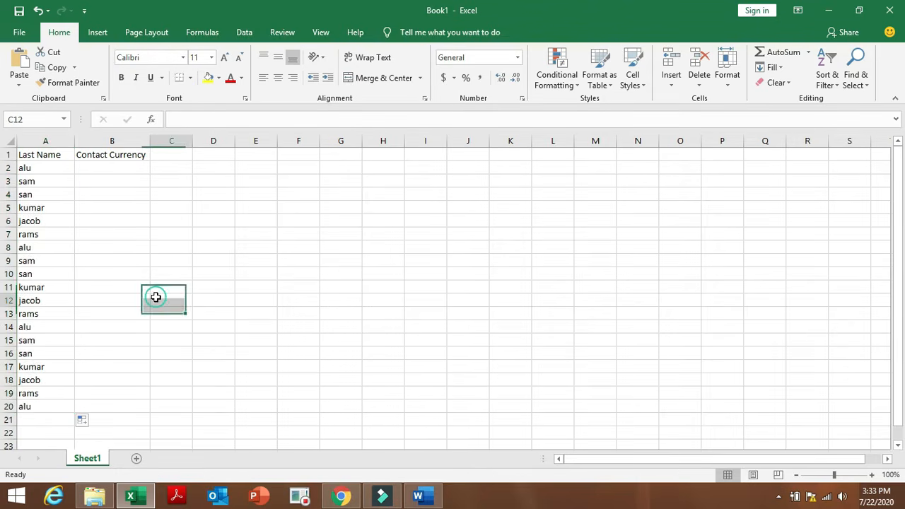
pyautogui.click(93, 169)
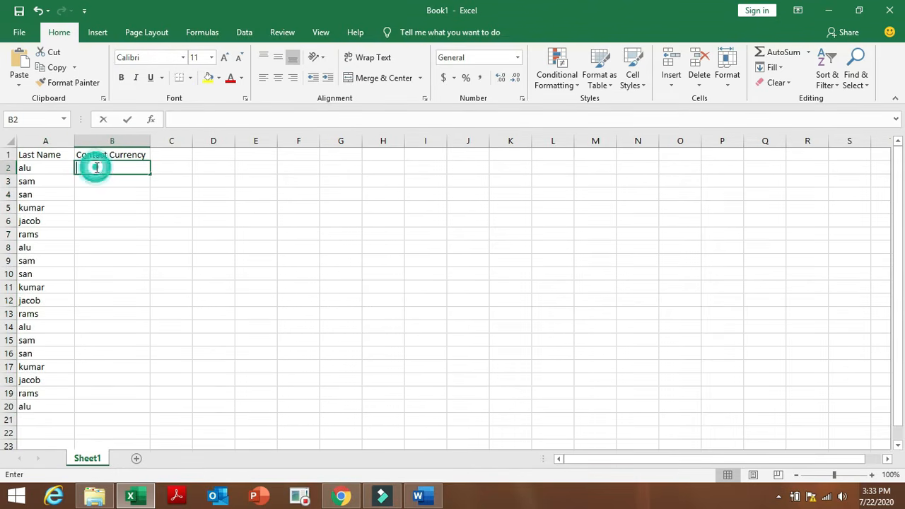
pyautogui.click(341, 496)
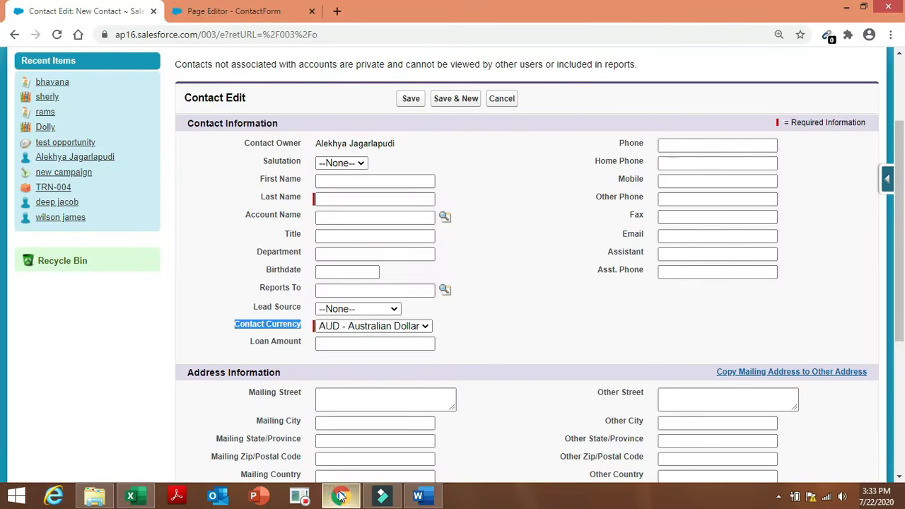
pyautogui.click(421, 326)
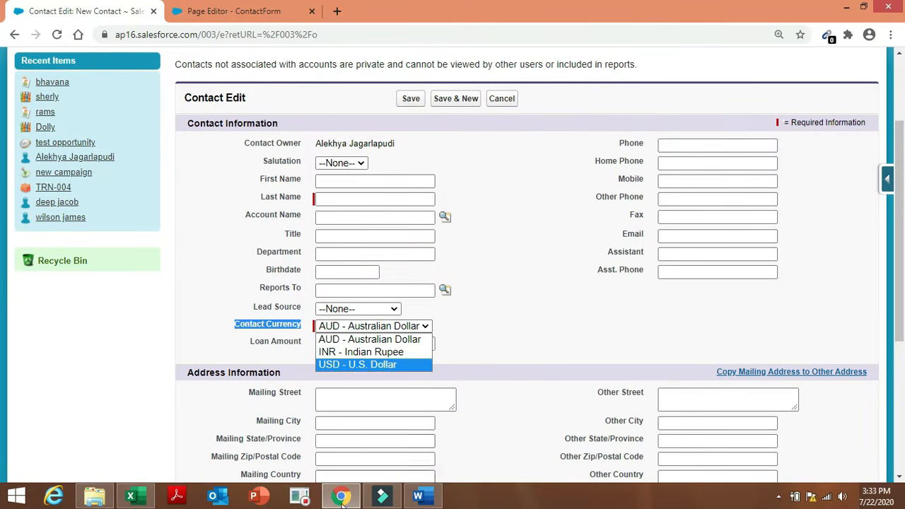
pyautogui.click(134, 496)
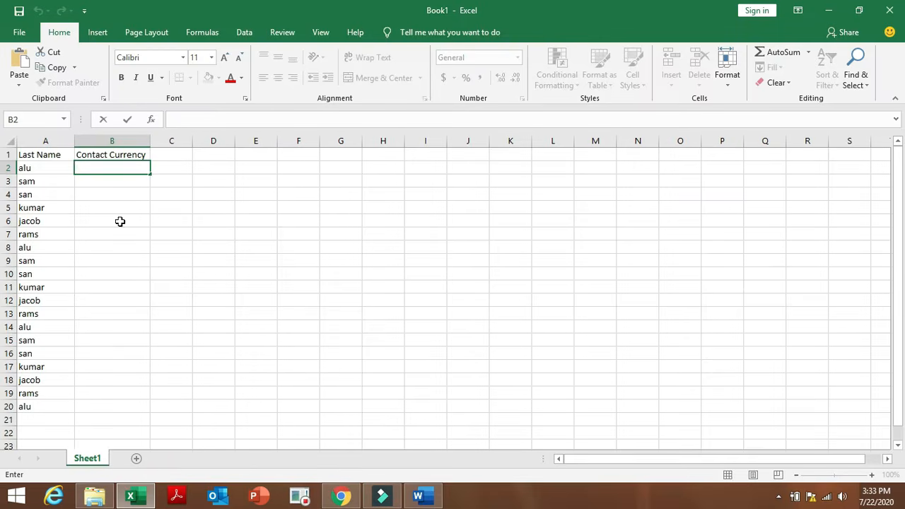
# Enter 'AUD- Australian Dollar' in cell B2 as the first contact's currency, fixing the typos.
pyautogui.doubleClick(111, 169)
pyautogui.write('AUD- AU')
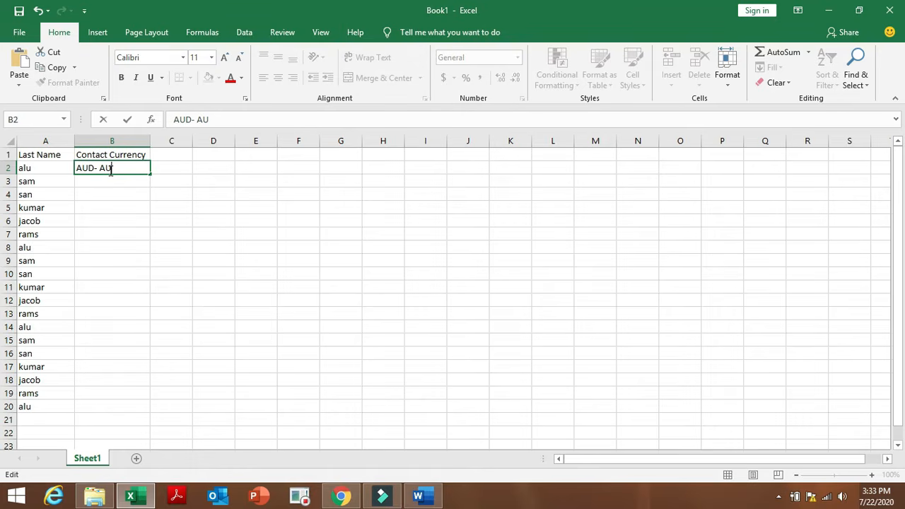
pyautogui.press('BackSpace')
pyautogui.click(346, 501)
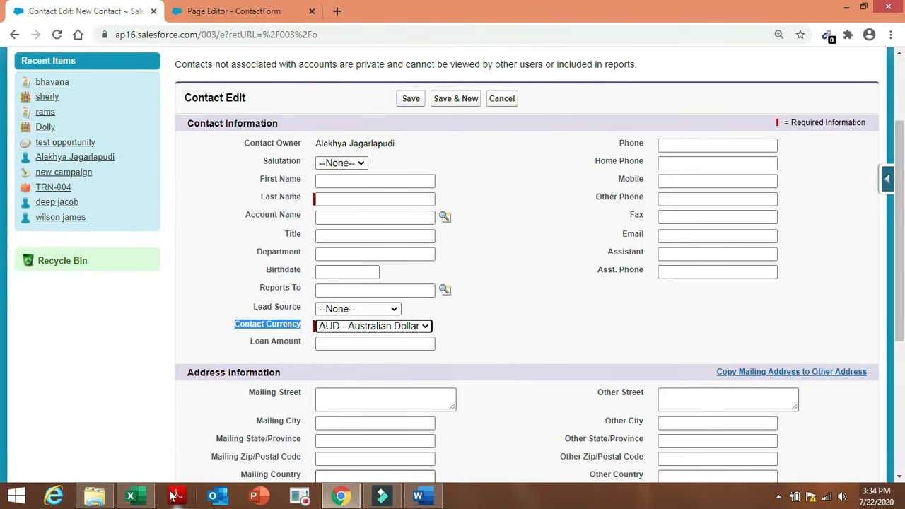
pyautogui.click(129, 499)
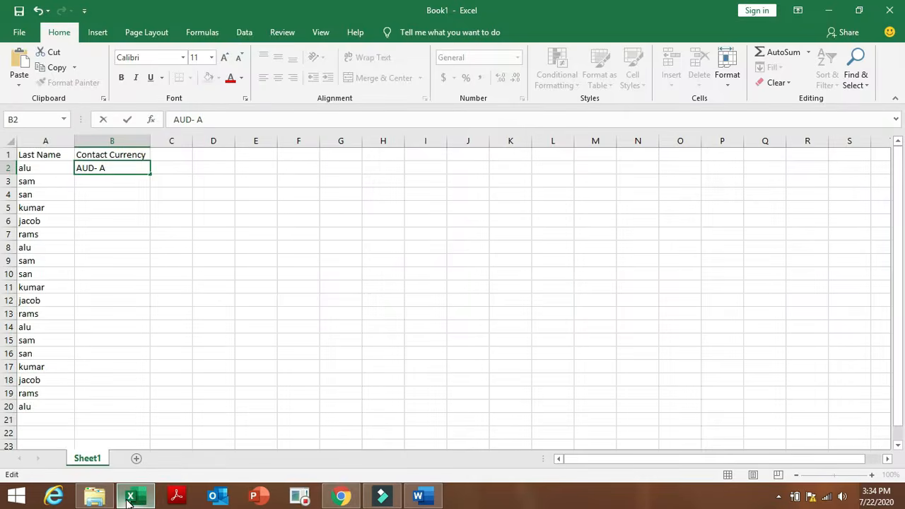
pyautogui.write('ustralian Dolla')
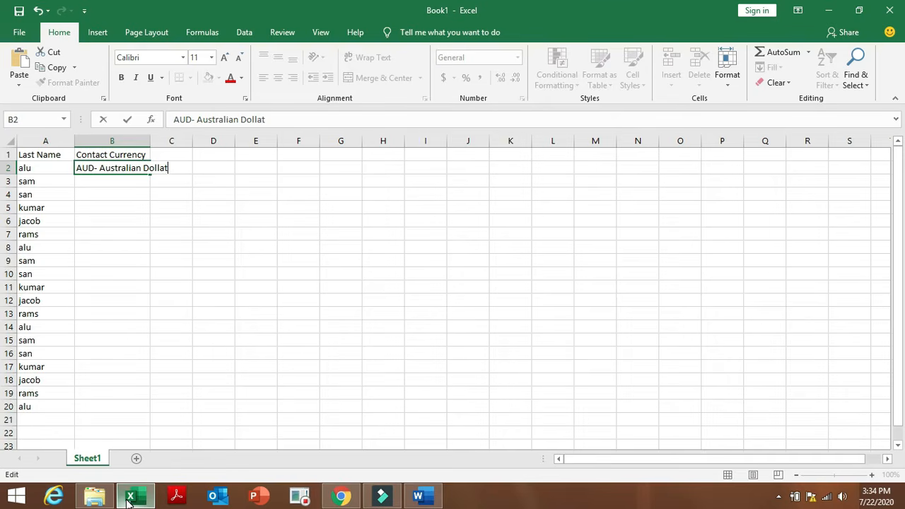
pyautogui.write('t')
pyautogui.press('BackSpace')
pyautogui.write('r')
pyautogui.click(100, 190)
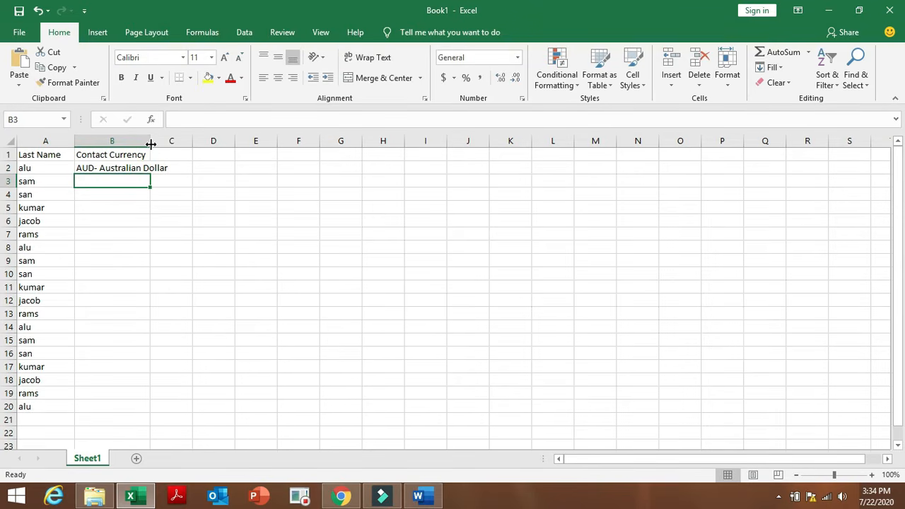
# Widen column B and enter 'INR- Indian Rupee' in cell B3.
pyautogui.moveTo(149, 144); pyautogui.dragTo(170, 145)
pyautogui.click(167, 235)
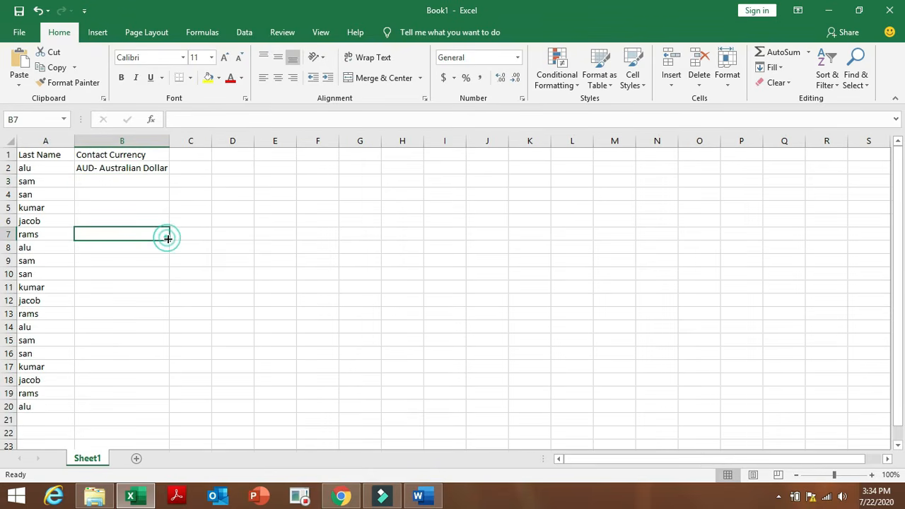
pyautogui.click(96, 181)
pyautogui.write('IN')
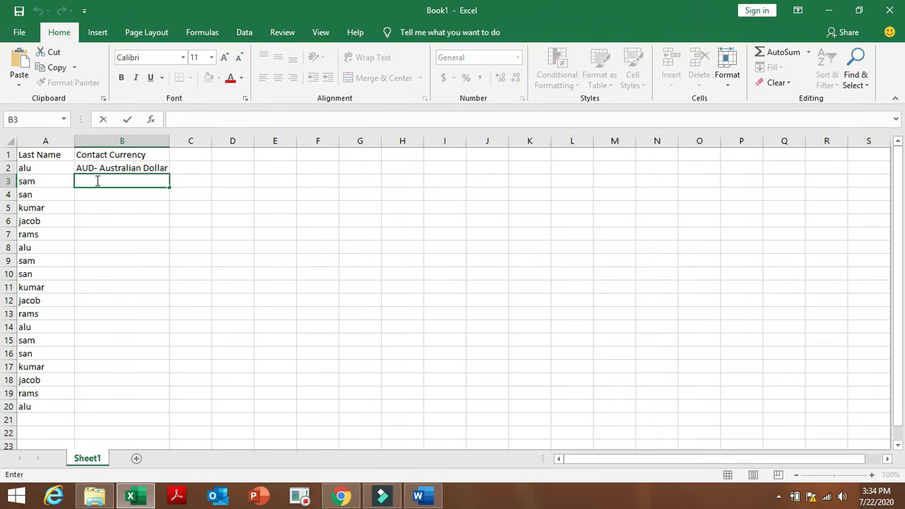
pyautogui.write('R- India')
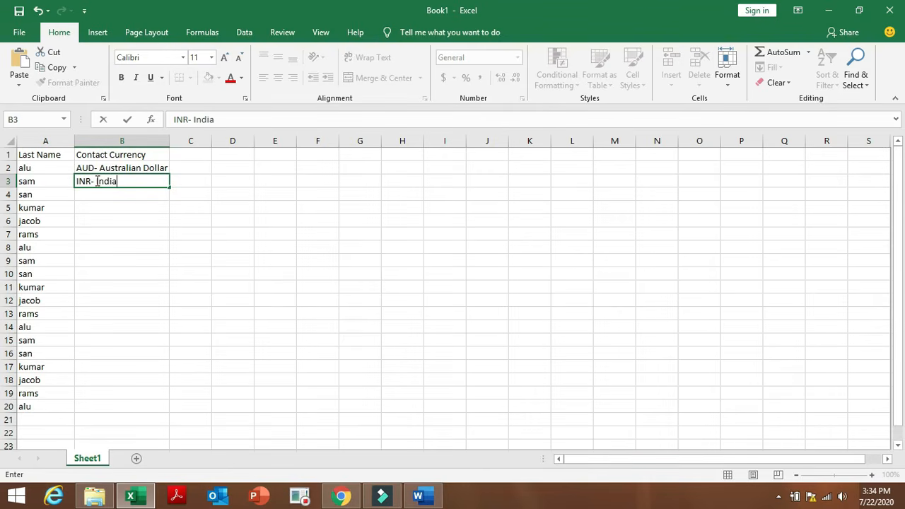
pyautogui.write('n Rupee')
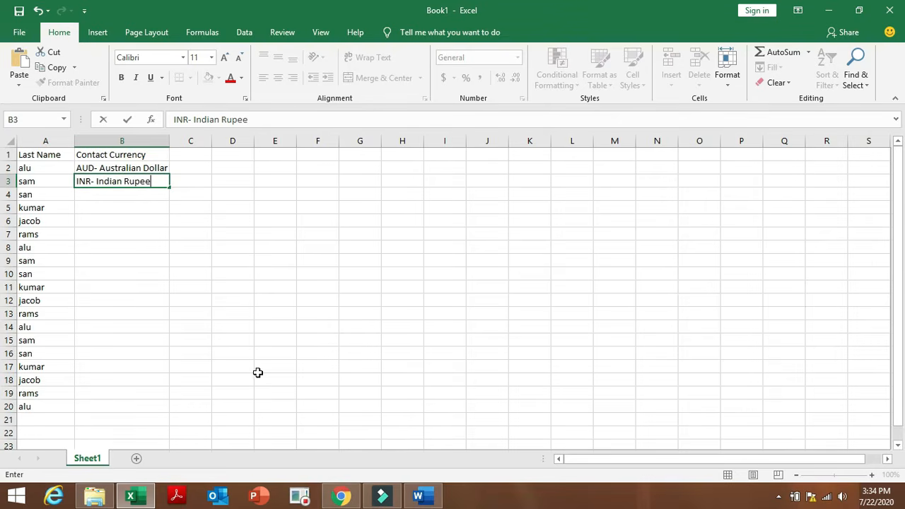
# Enter 'USD- U.S. Dollar' in B4, then fill B2:B4 down to row 20.
pyautogui.click(341, 496)
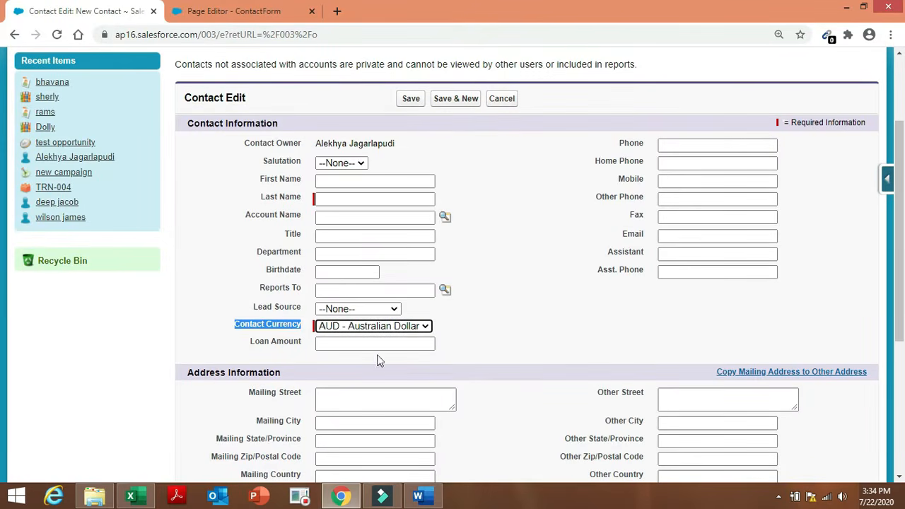
pyautogui.click(415, 331)
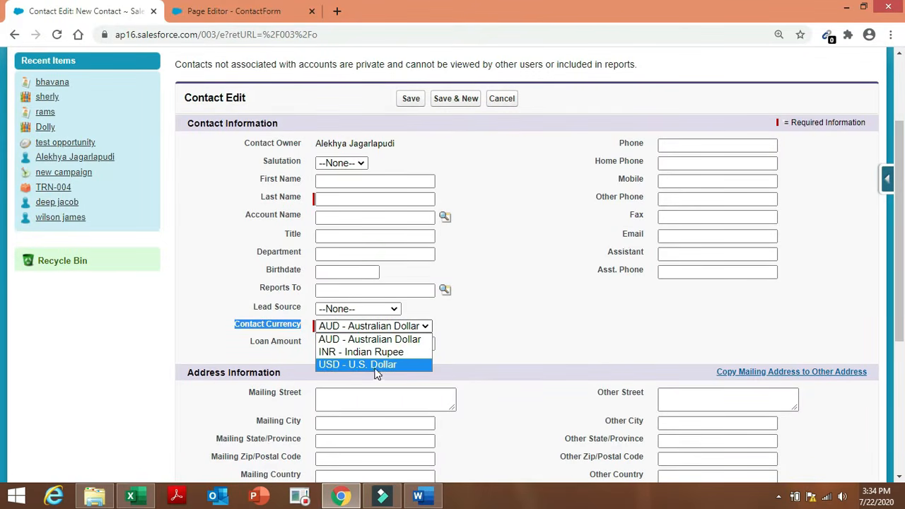
pyautogui.click(423, 366)
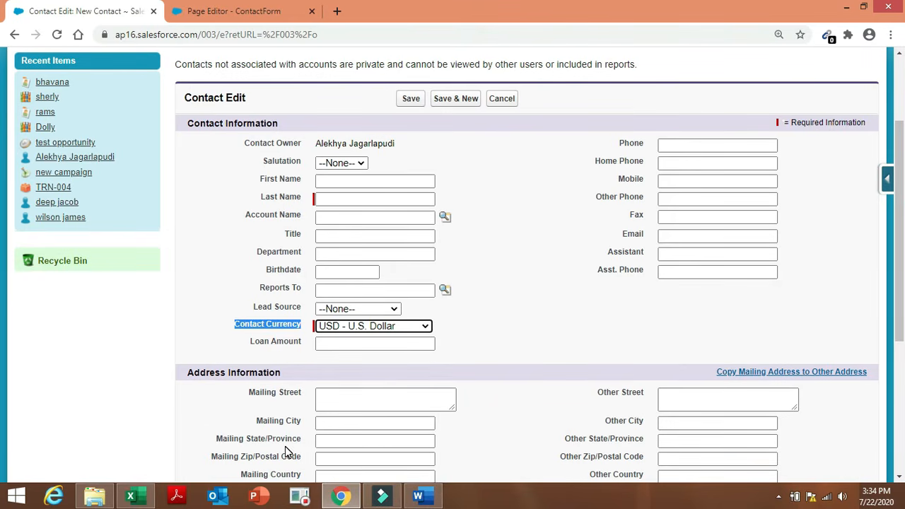
pyautogui.click(132, 499)
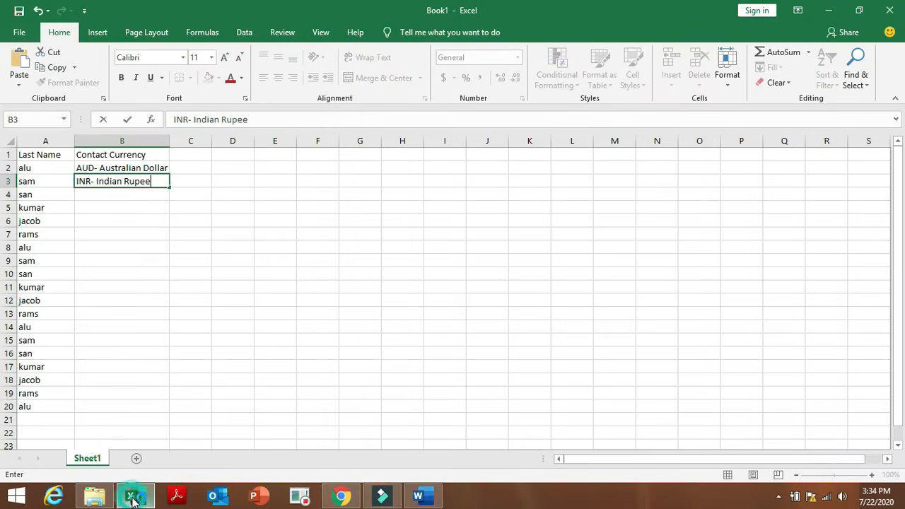
pyautogui.click(142, 192)
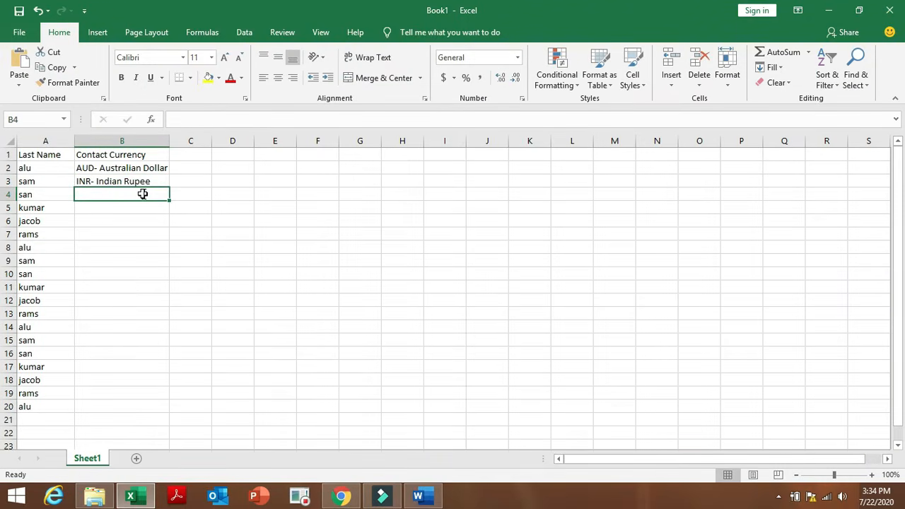
pyautogui.write('USD-')
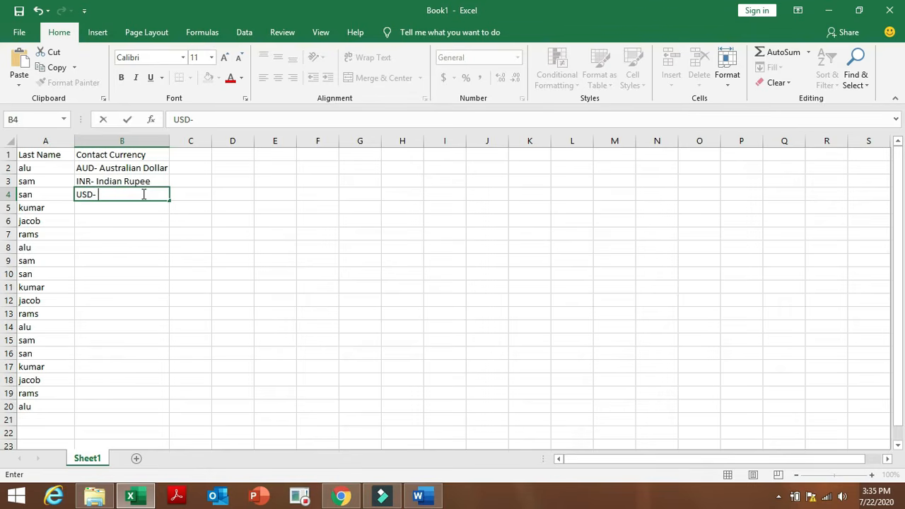
pyautogui.write('U.S. Dollar')
pyautogui.click(218, 206)
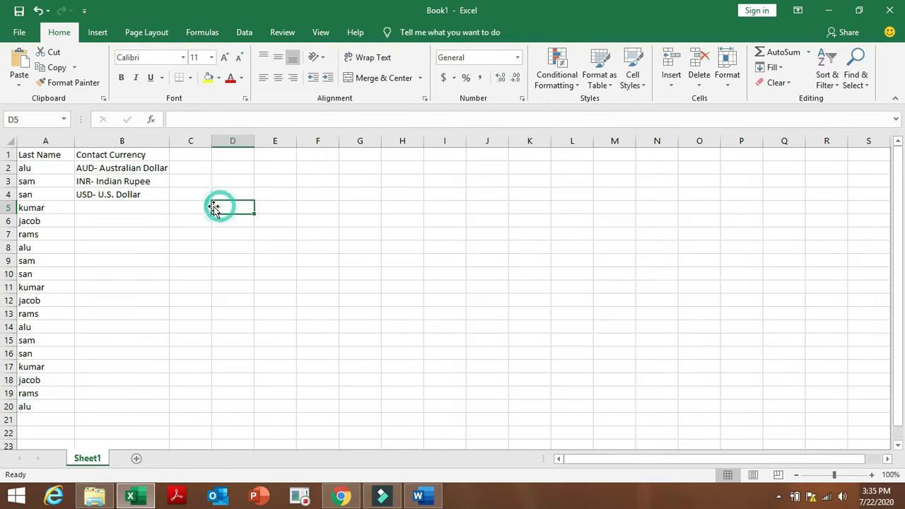
pyautogui.moveTo(91, 168); pyautogui.dragTo(170, 412)
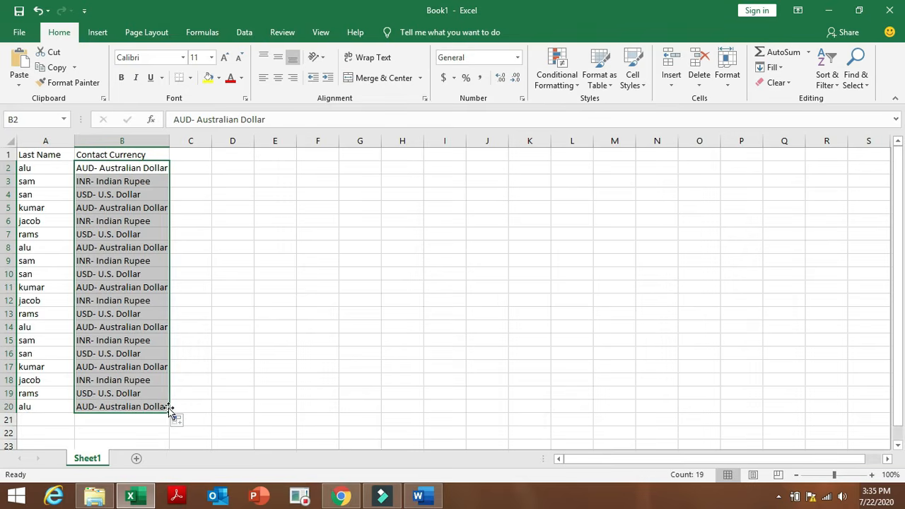
pyautogui.click(244, 378)
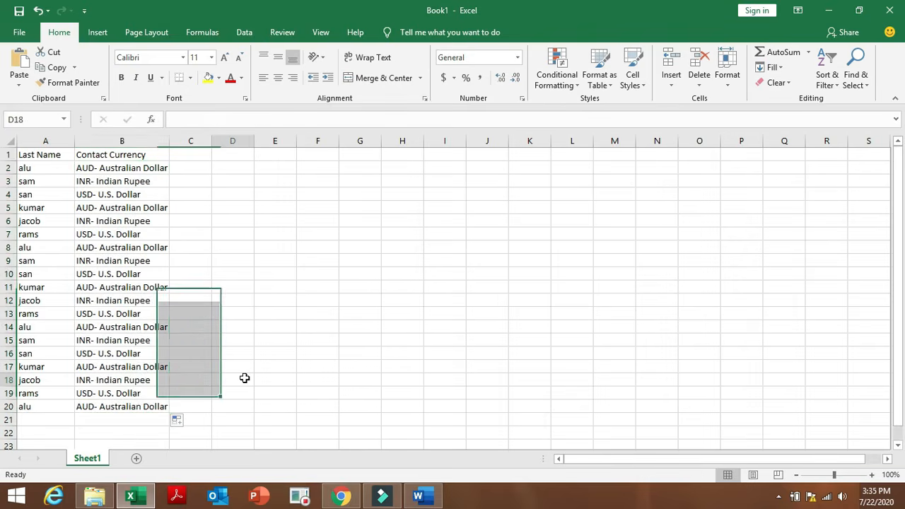
# Save the workbook on the Desktop as 'new contacts to import' instead of Book1.
pyautogui.click(19, 12)
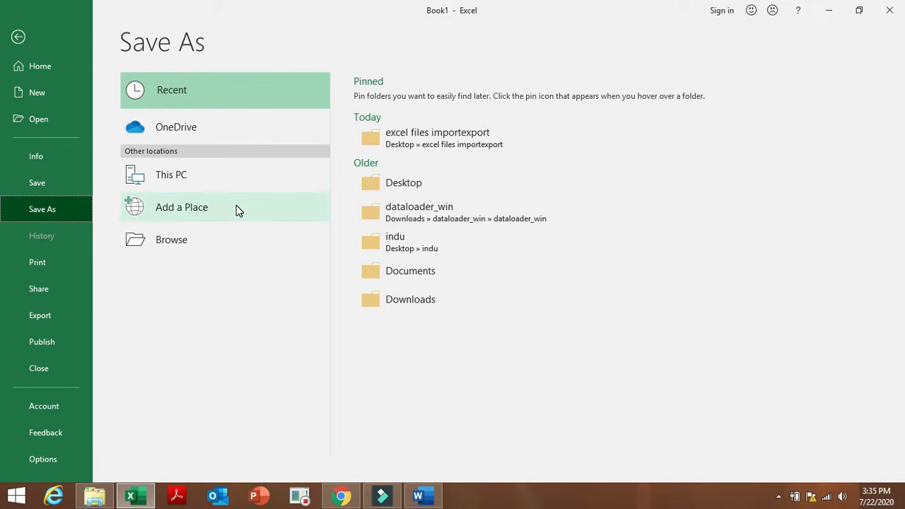
pyautogui.click(417, 183)
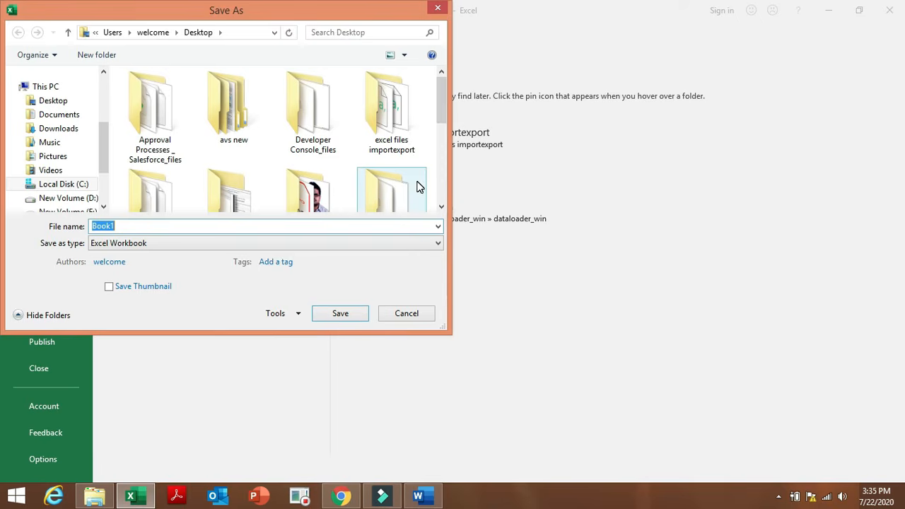
pyautogui.press('BackSpace')
pyautogui.write('new ')
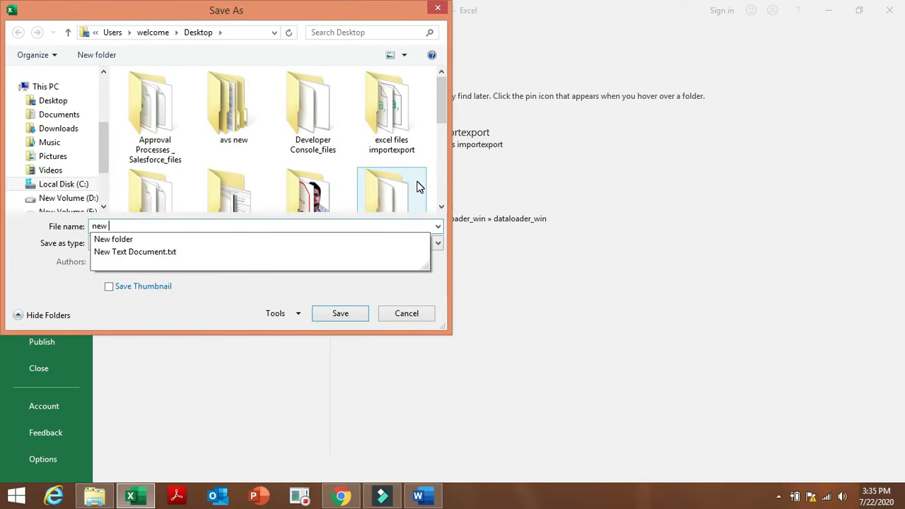
pyautogui.write('contacts to import')
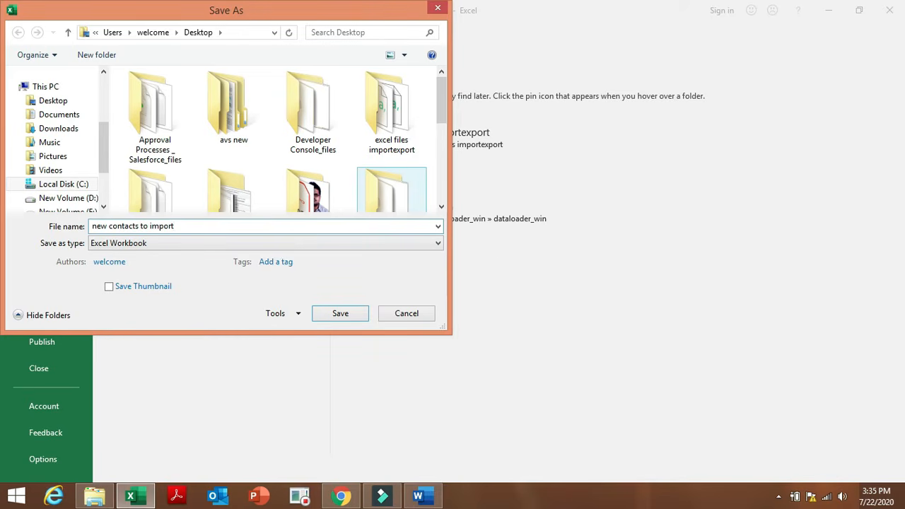
pyautogui.click(331, 319)
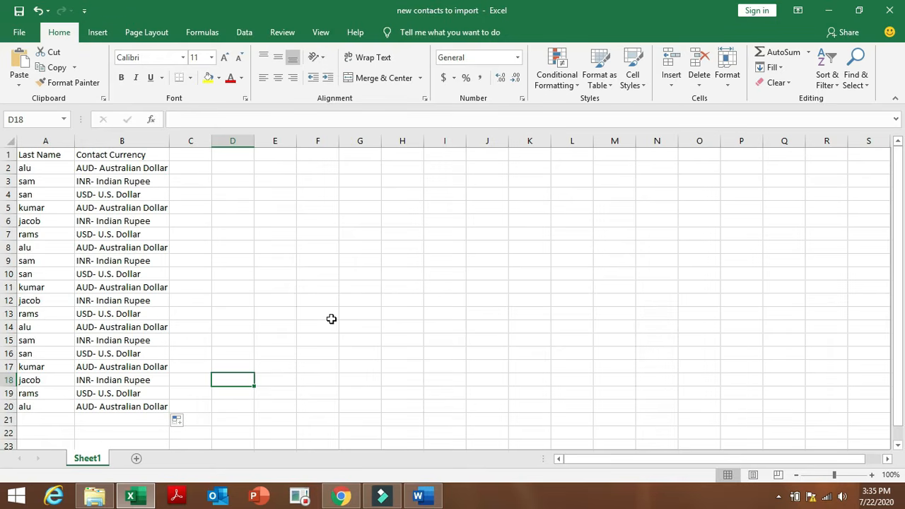
pyautogui.click(344, 497)
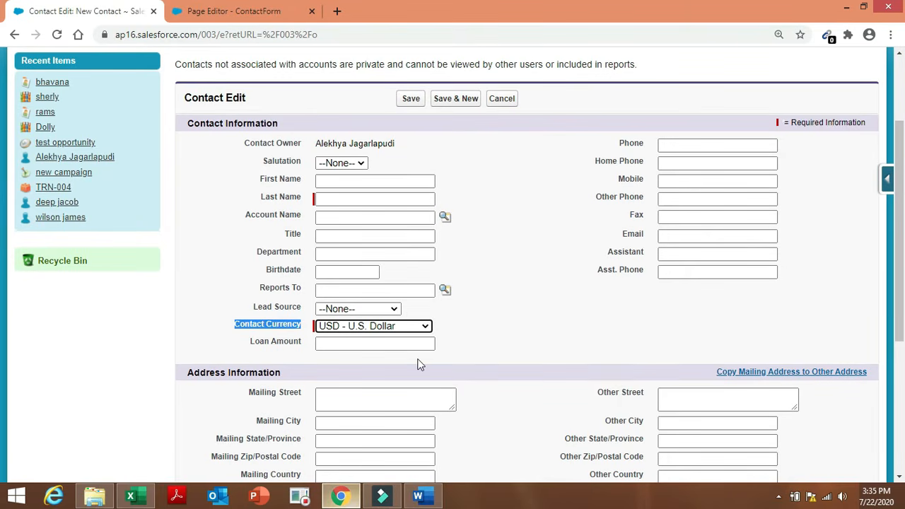
pyautogui.click(426, 329)
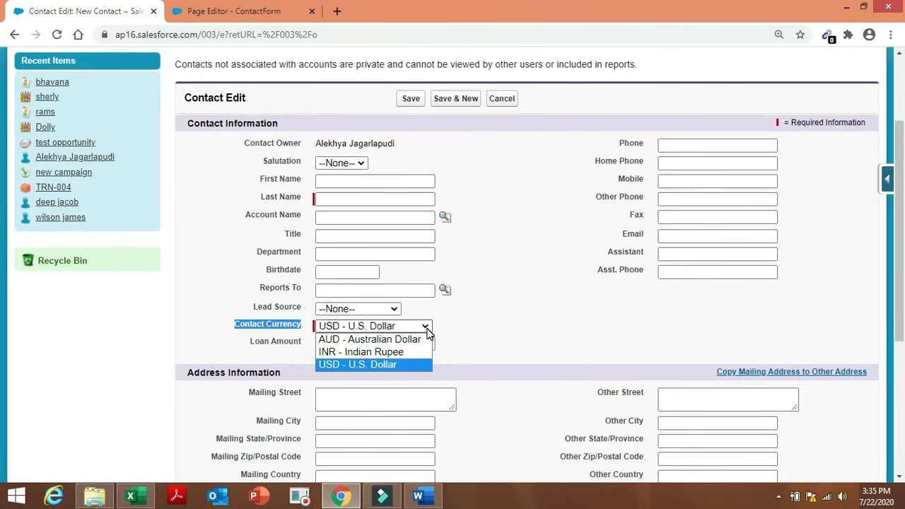
pyautogui.click(131, 497)
pyautogui.click(99, 168)
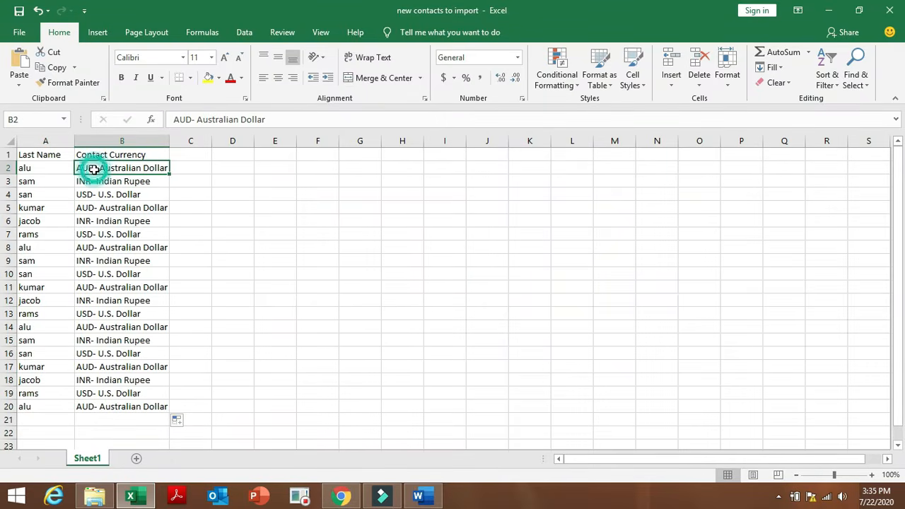
# Add a space before the hyphen in the B2, B3 and B4 currency entries.
pyautogui.doubleClick(96, 167)
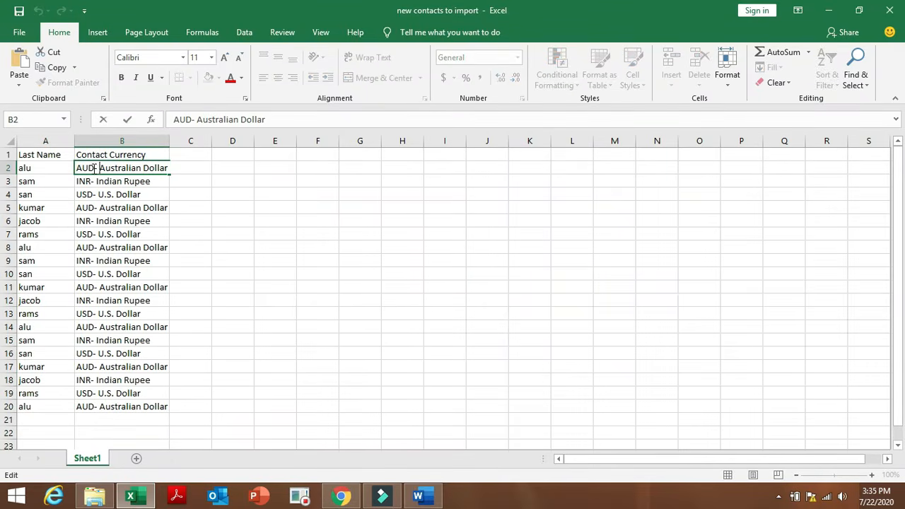
pyautogui.click(95, 167)
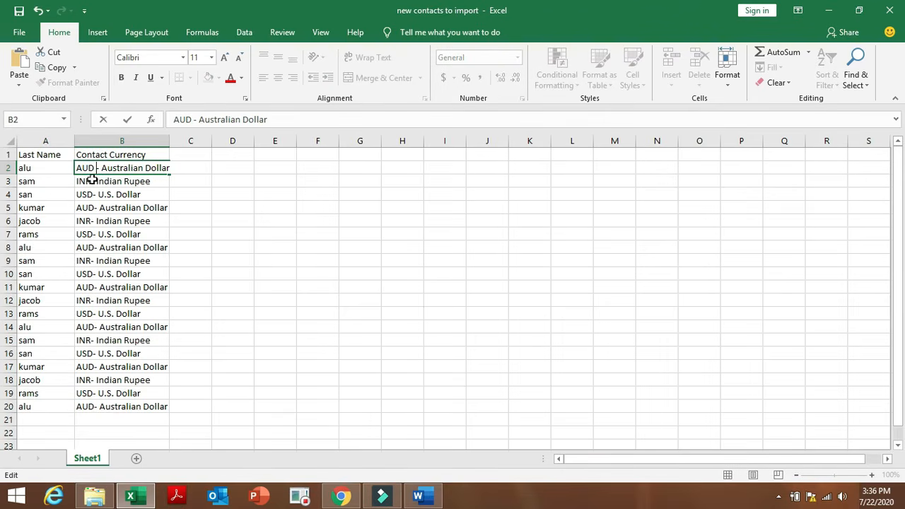
pyautogui.click(90, 181)
pyautogui.doubleClick(91, 182)
pyautogui.click(92, 181)
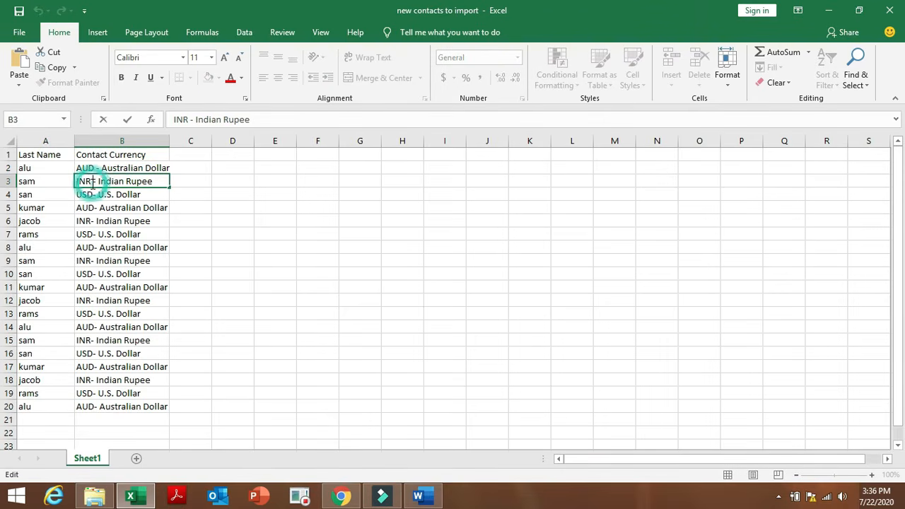
pyautogui.click(93, 195)
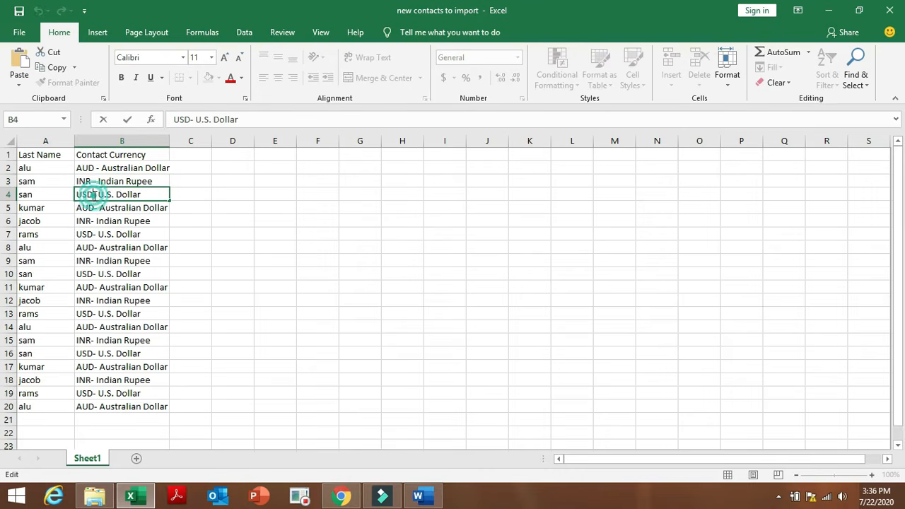
pyautogui.doubleClick(94, 195)
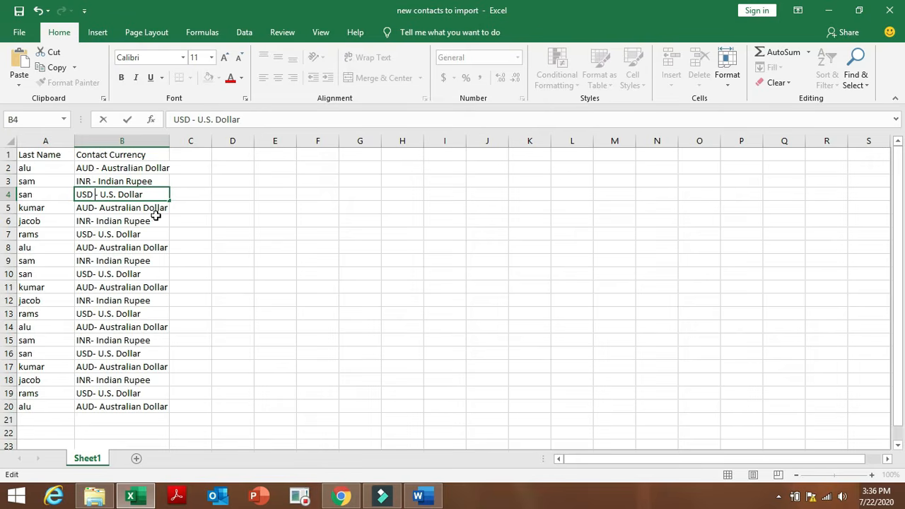
# Delete the outdated currency entries in B5:B20.
pyautogui.moveTo(158, 208); pyautogui.dragTo(169, 406)
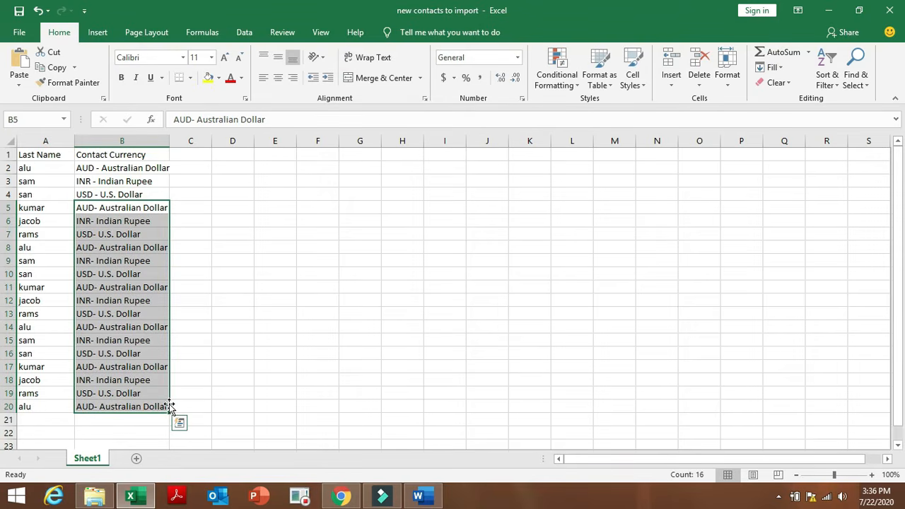
pyautogui.rightClick(149, 374)
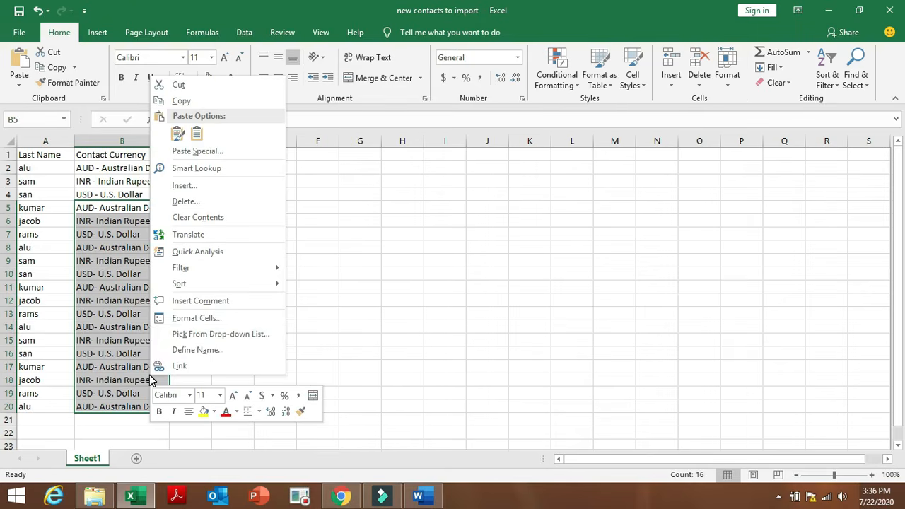
pyautogui.click(234, 200)
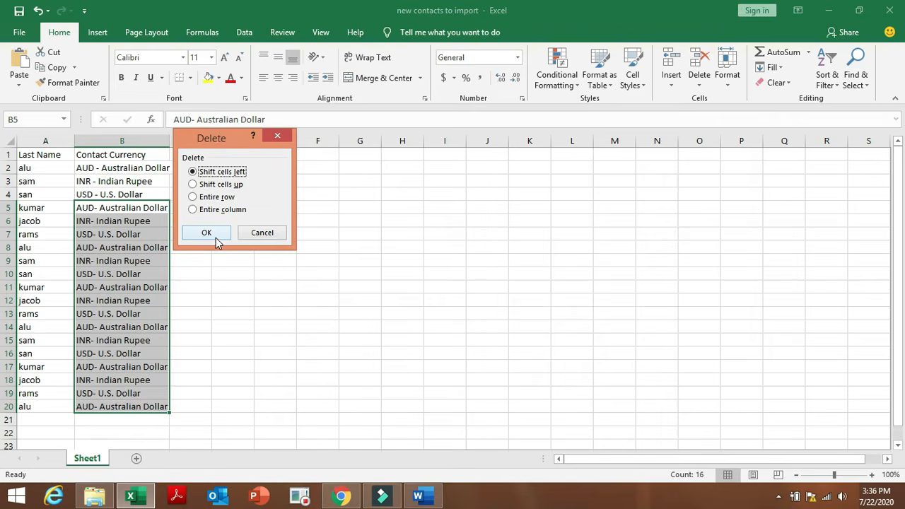
pyautogui.click(215, 237)
pyautogui.click(216, 237)
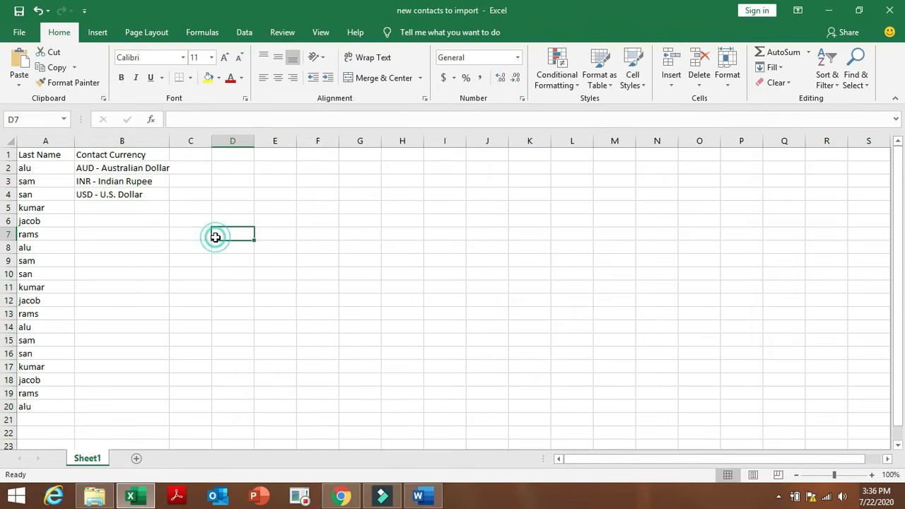
# Refill the corrected B2:B4 currencies down to row 20 and save the workbook.
pyautogui.click(88, 168)
pyautogui.moveTo(96, 169); pyautogui.dragTo(145, 409)
pyautogui.click(231, 347)
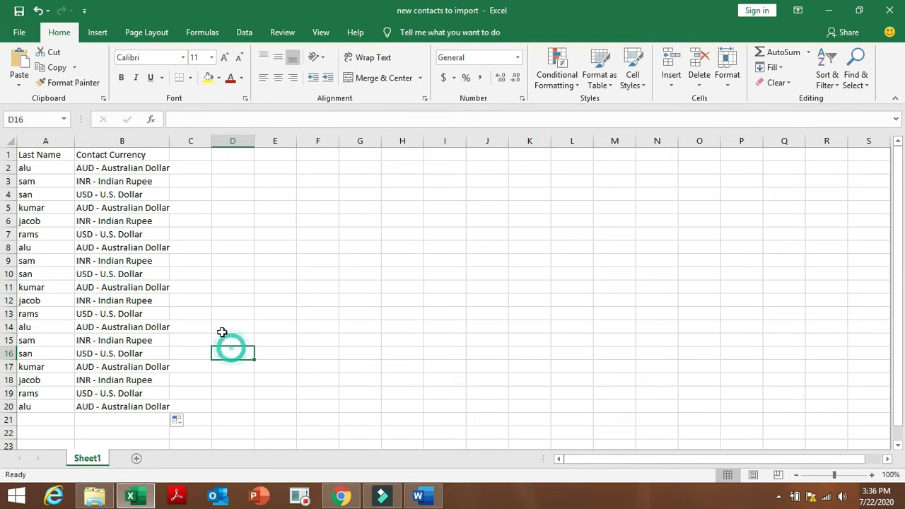
pyautogui.click(19, 12)
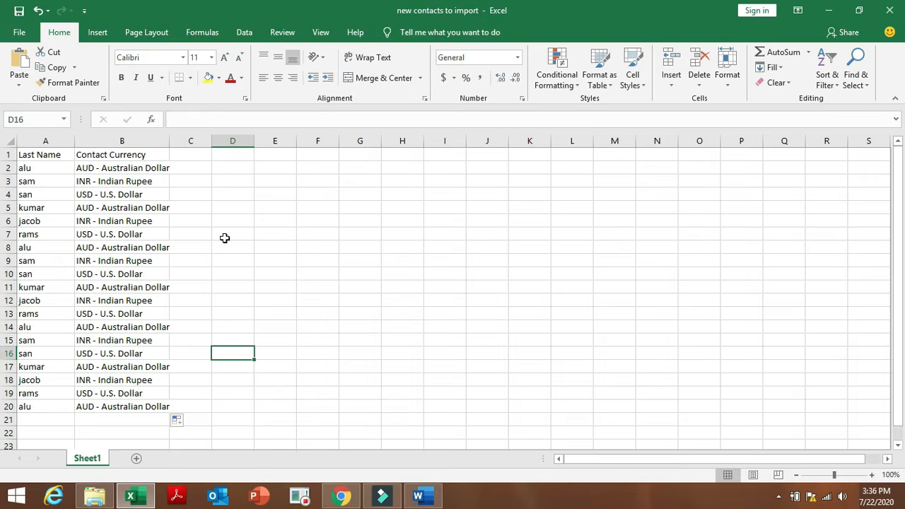
pyautogui.click(341, 496)
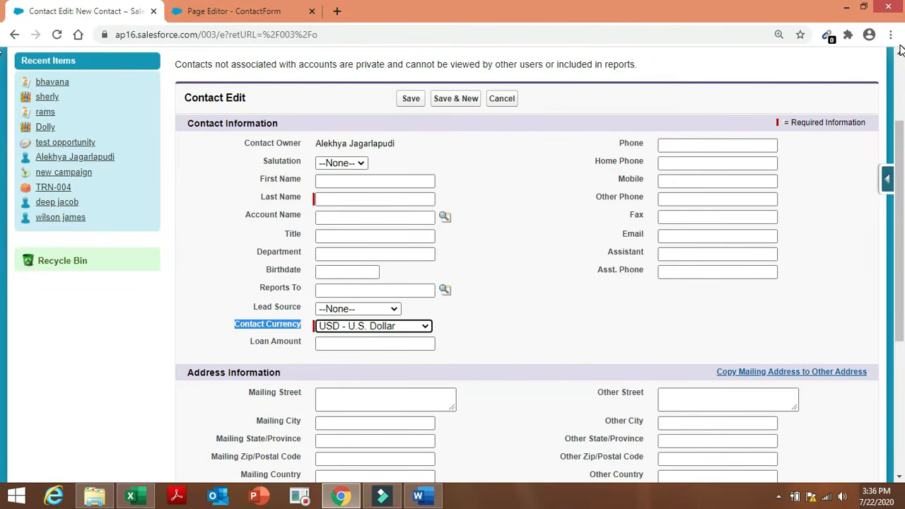
# Search 'import' in Setup Quick Find and open the Data Import Wizard.
pyautogui.scroll(2, 900, 49)
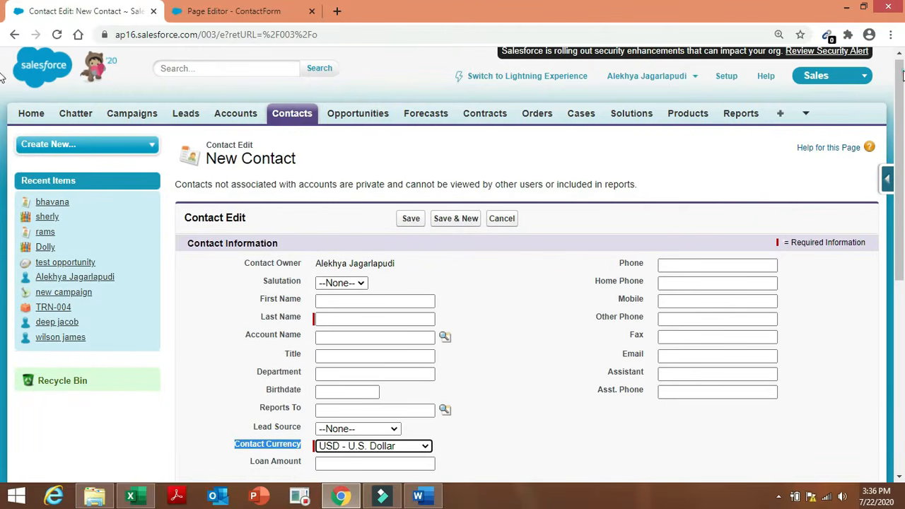
pyautogui.click(723, 78)
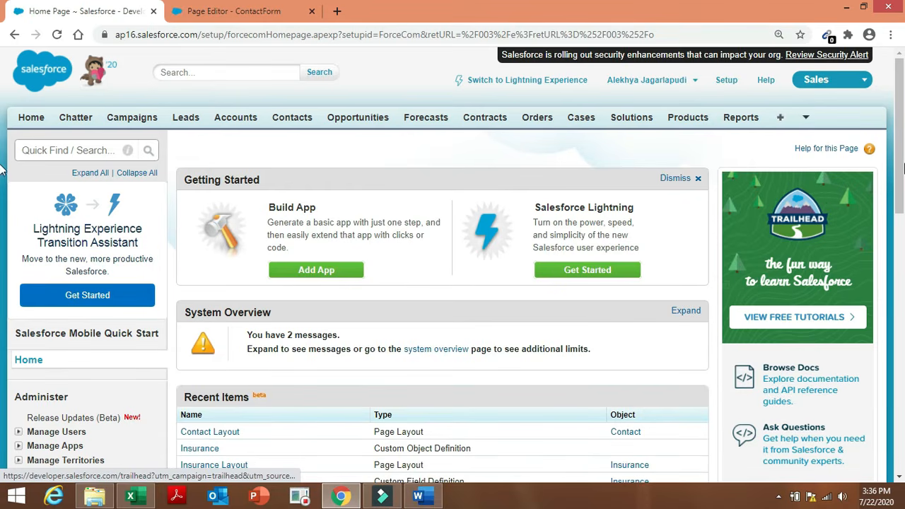
pyautogui.moveTo(903, 167); pyautogui.dragTo(903, 215)
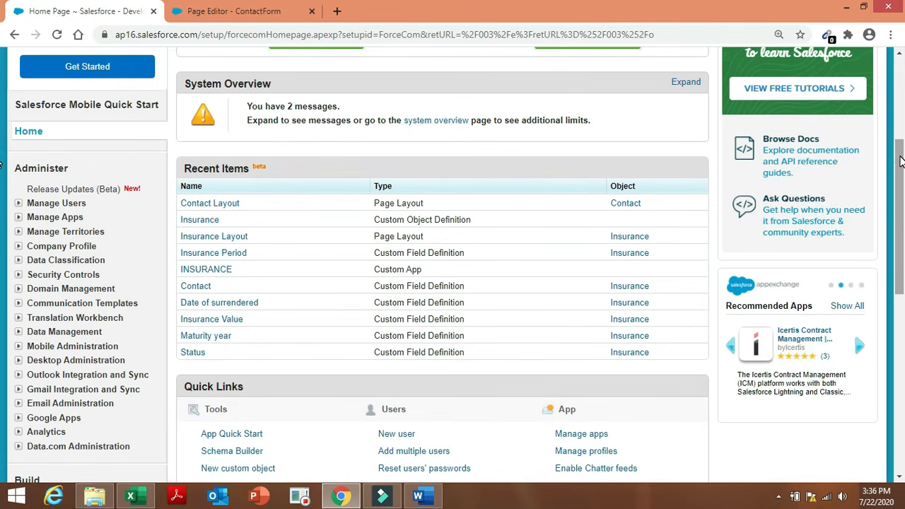
pyautogui.moveTo(900, 151); pyautogui.dragTo(900, 94)
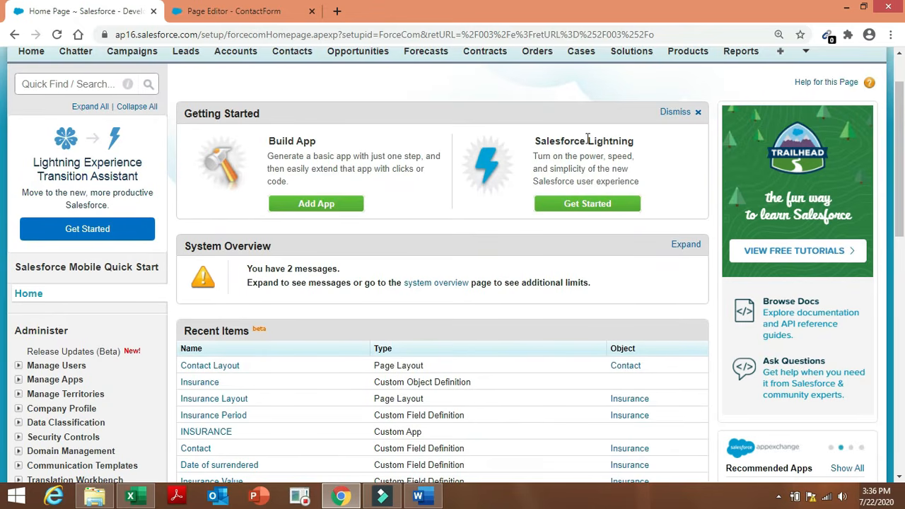
pyautogui.click(94, 86)
pyautogui.write('i')
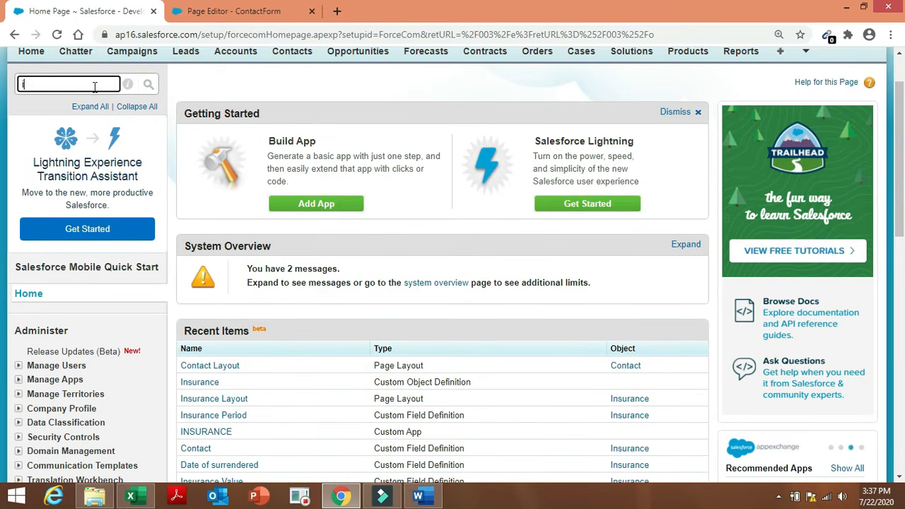
pyautogui.write('mport')
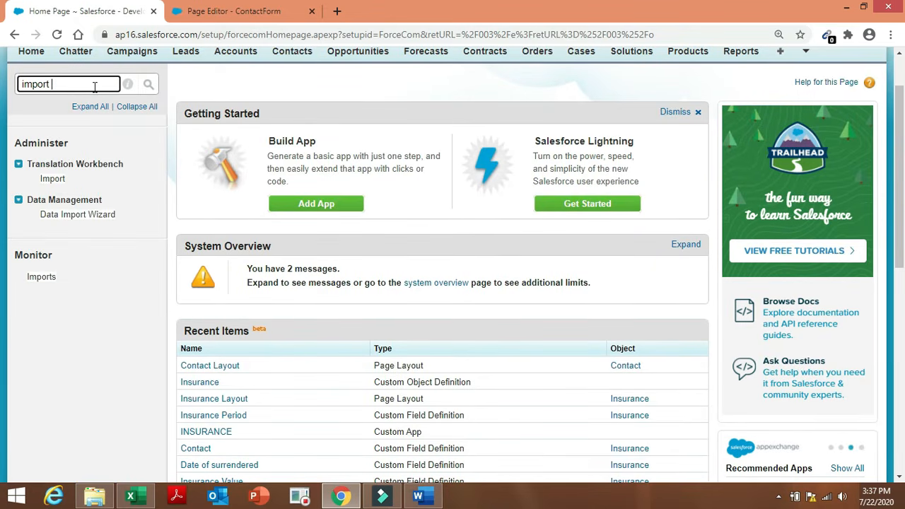
pyautogui.click(101, 219)
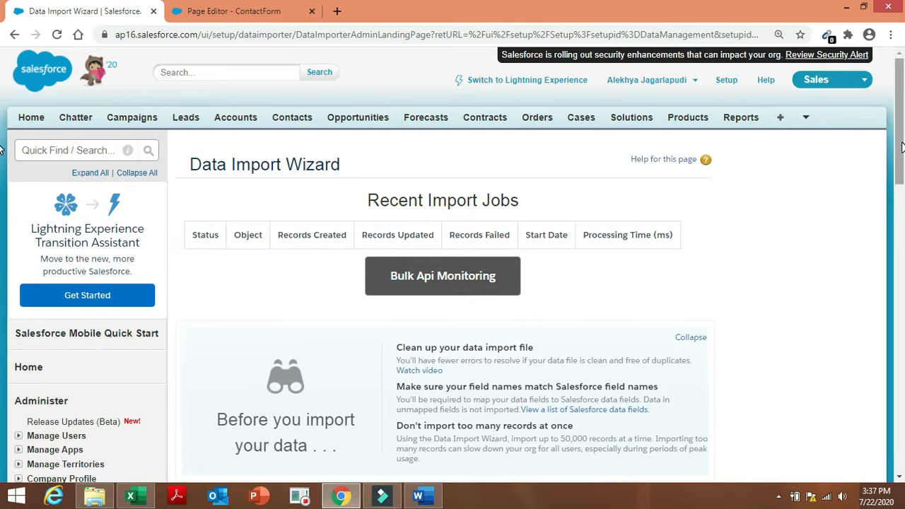
# Launch the wizard for adding new Accounts and Contacts records from a CSV source.
pyautogui.moveTo(900, 142); pyautogui.dragTo(903, 214)
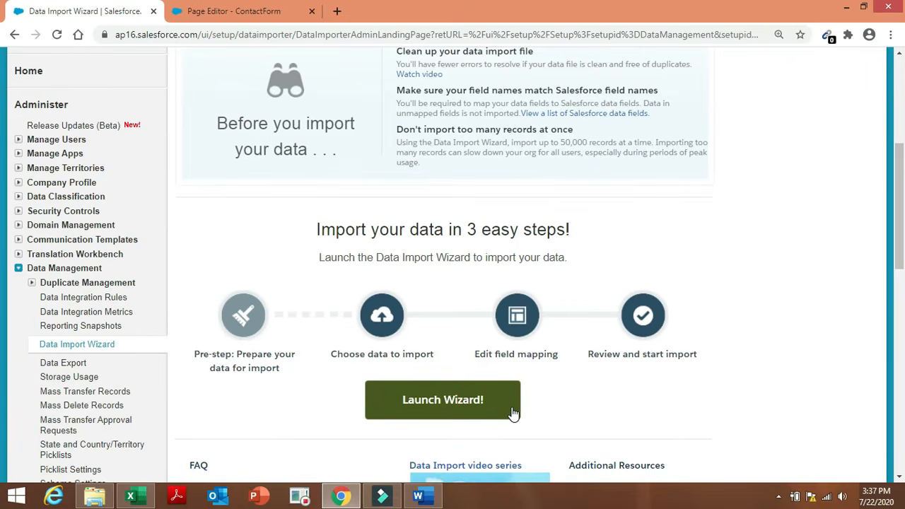
pyautogui.click(511, 410)
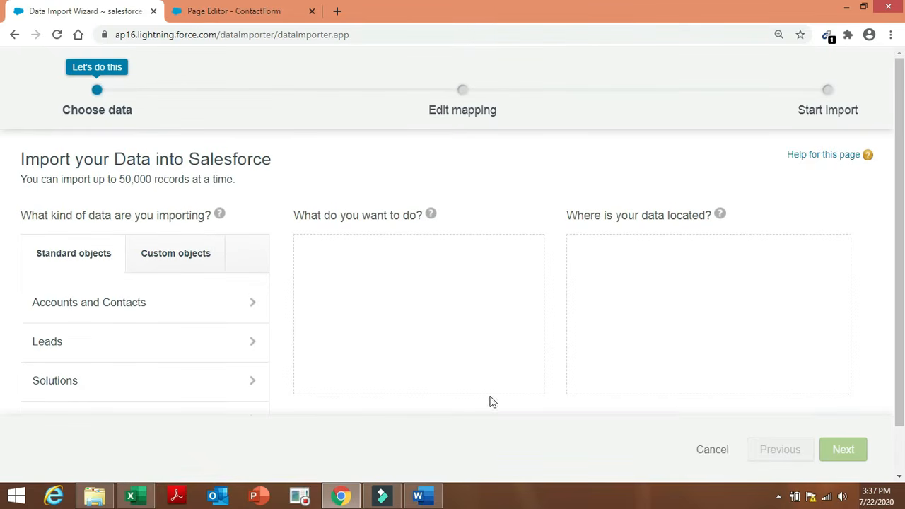
pyautogui.click(248, 306)
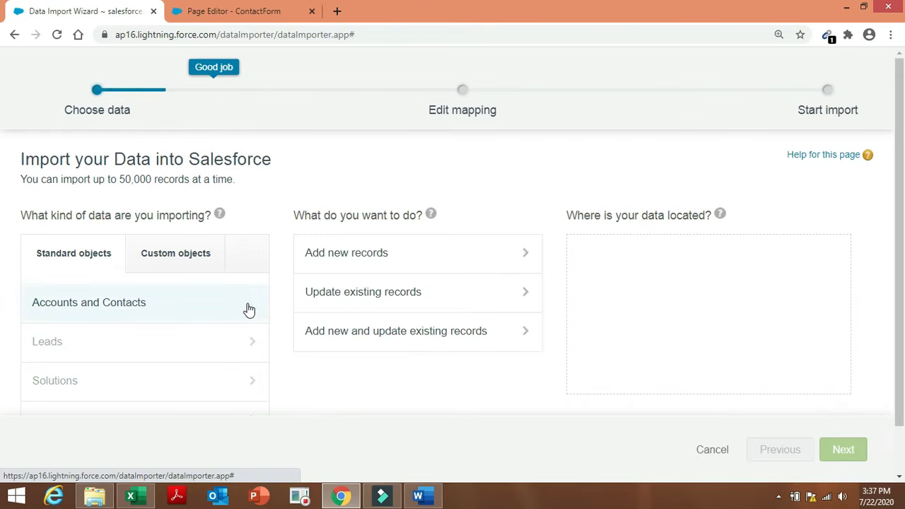
pyautogui.click(416, 260)
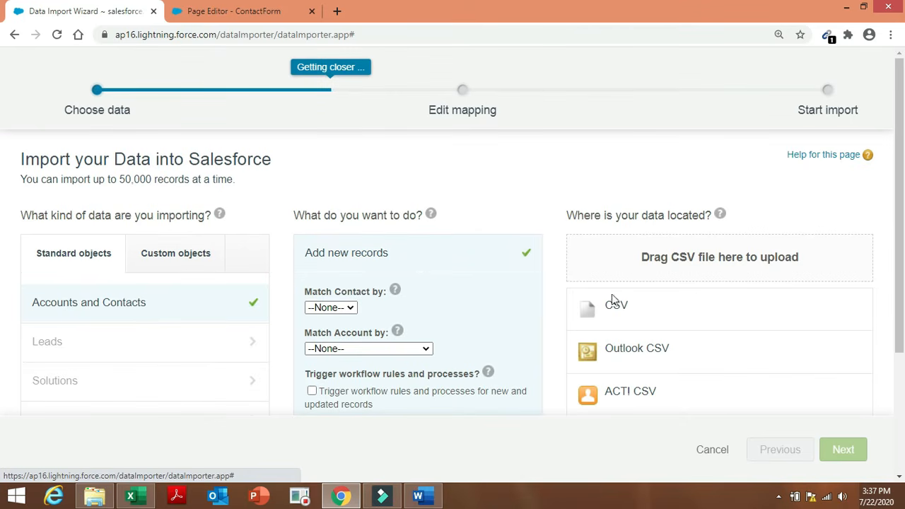
pyautogui.click(643, 314)
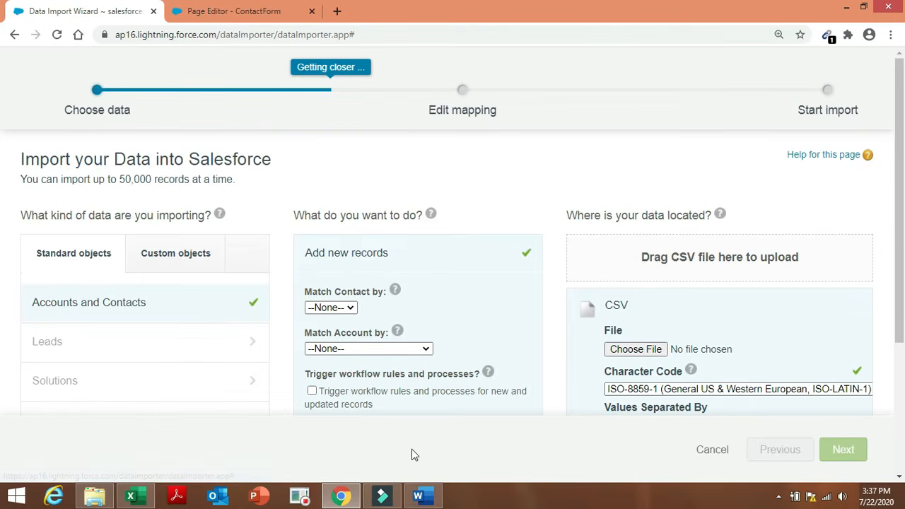
pyautogui.click(134, 494)
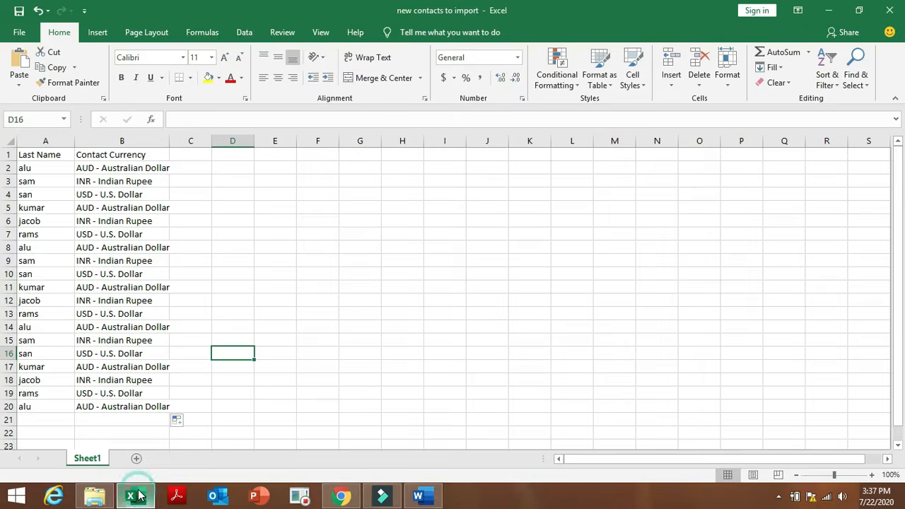
# Save the sheet to the Desktop as CSV (Comma delimited) named 'new contacts to import 1'.
pyautogui.click(19, 33)
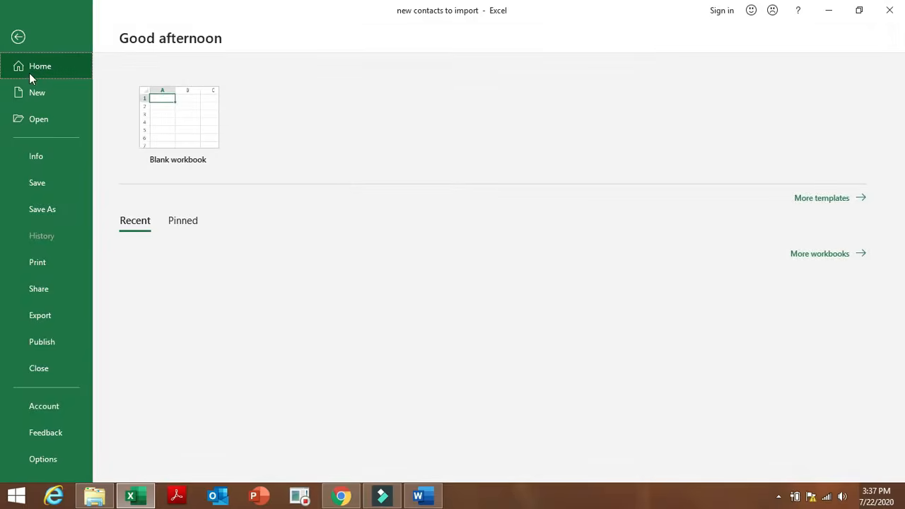
pyautogui.click(67, 218)
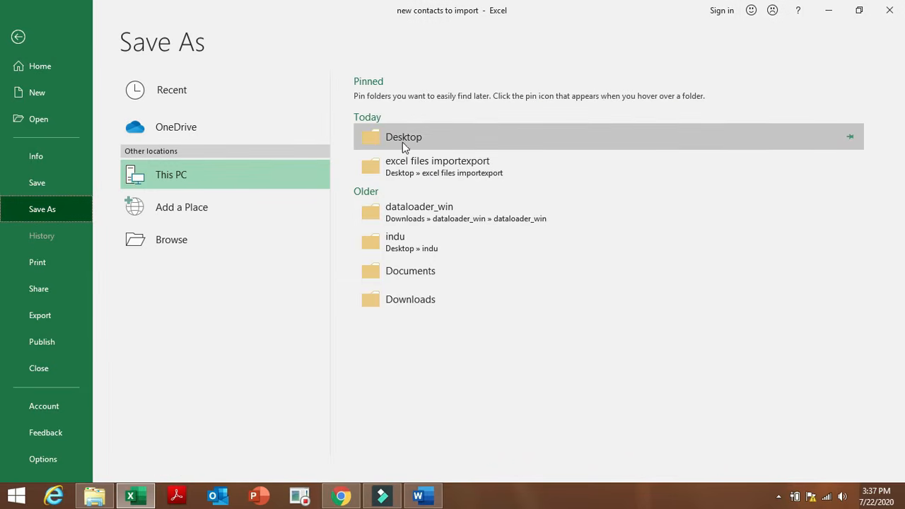
pyautogui.click(404, 145)
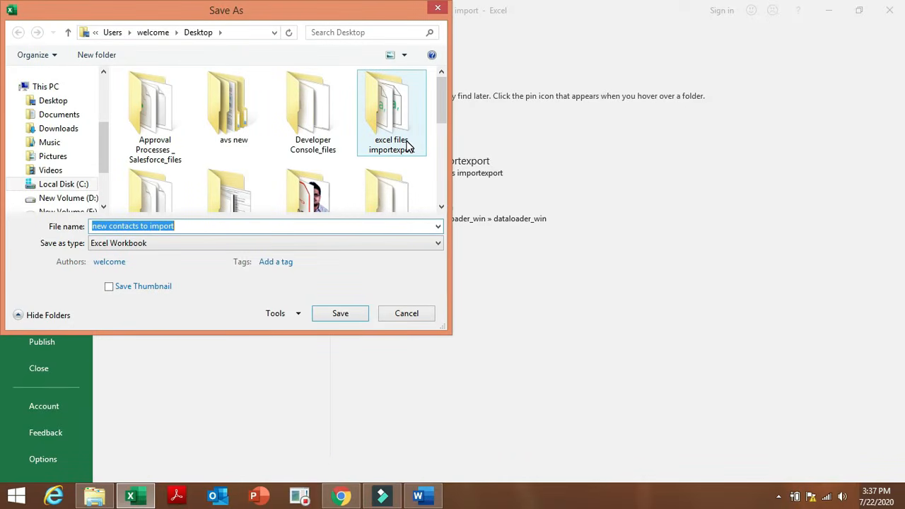
pyautogui.press('End')
pyautogui.write('1')
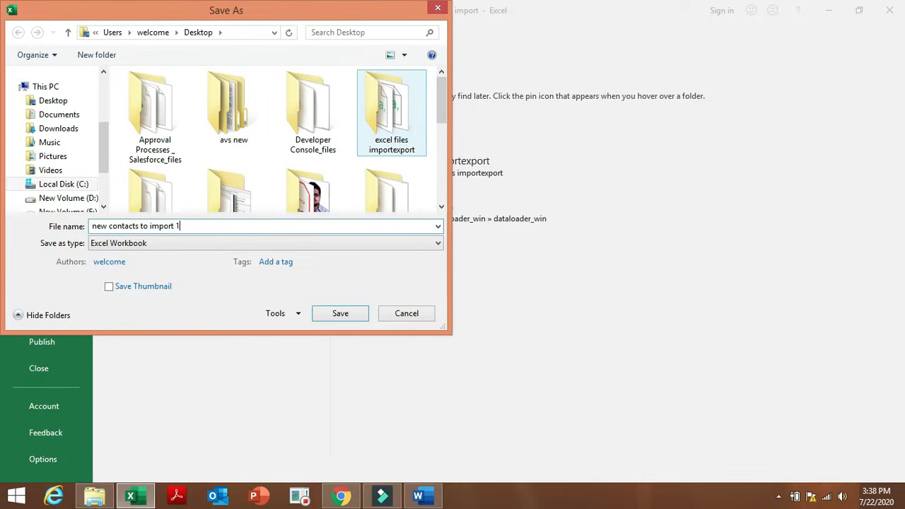
pyautogui.click(419, 243)
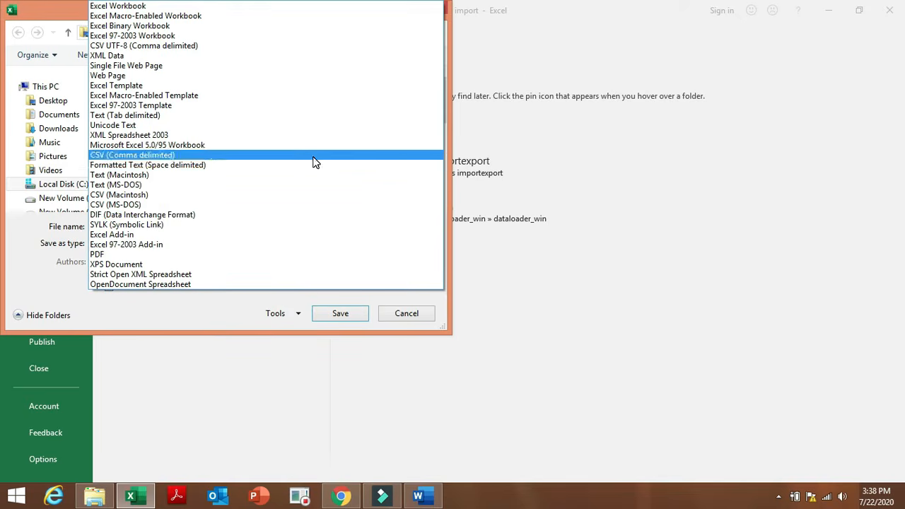
pyautogui.click(315, 162)
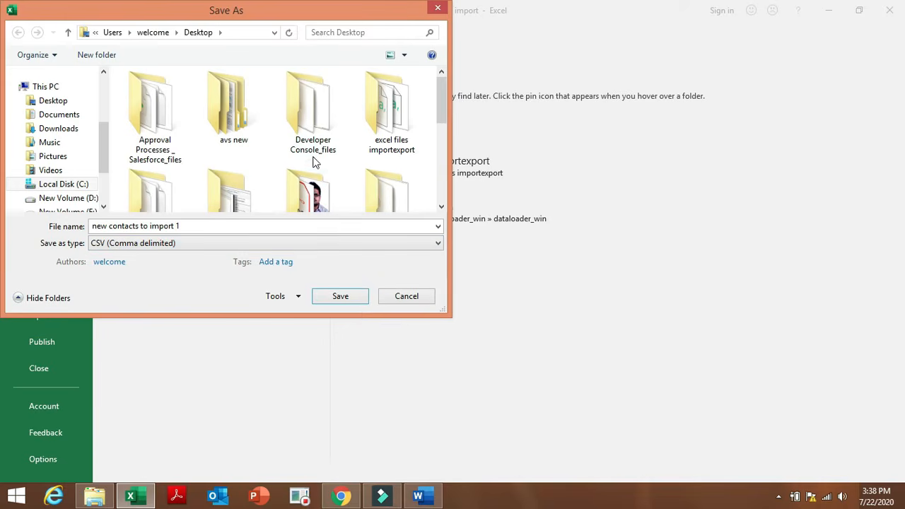
pyautogui.click(355, 302)
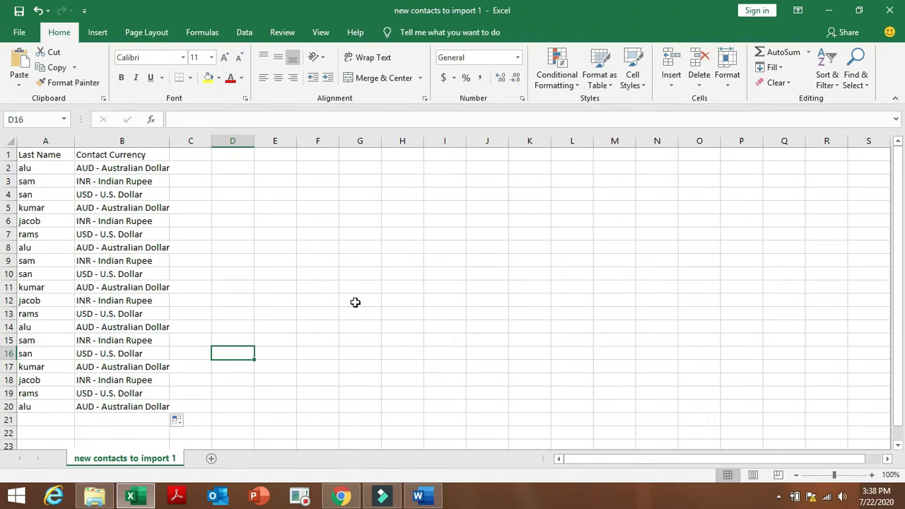
# Open the wizard's file chooser on the Desktop and start entering 'new' as the file name.
pyautogui.click(340, 496)
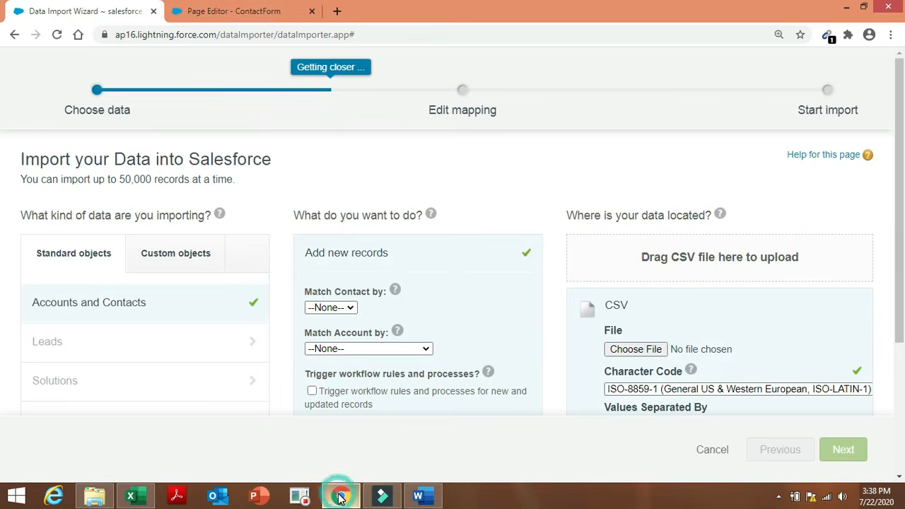
pyautogui.click(620, 351)
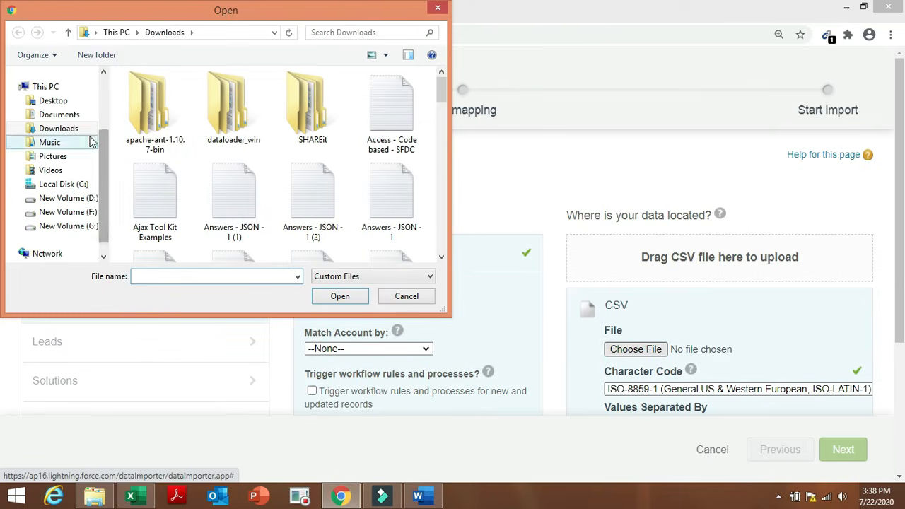
pyautogui.click(75, 104)
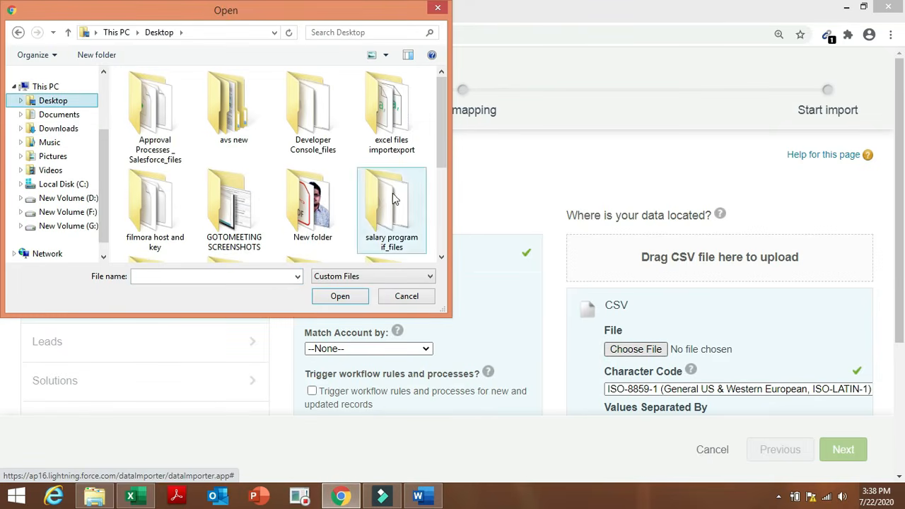
pyautogui.click(280, 274)
pyautogui.write('new')
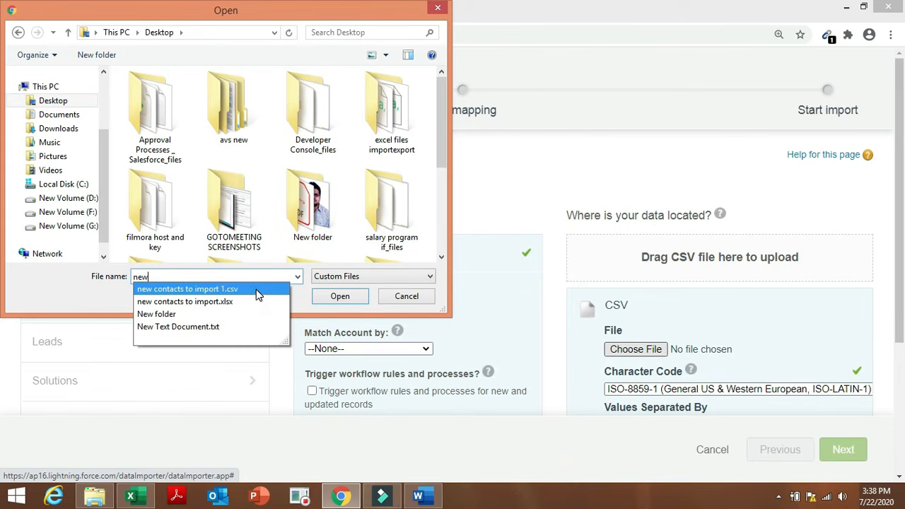
# Upload 'new contacts to import 1.csv', accept the mapping, start the import and view the job.
pyautogui.click(257, 290)
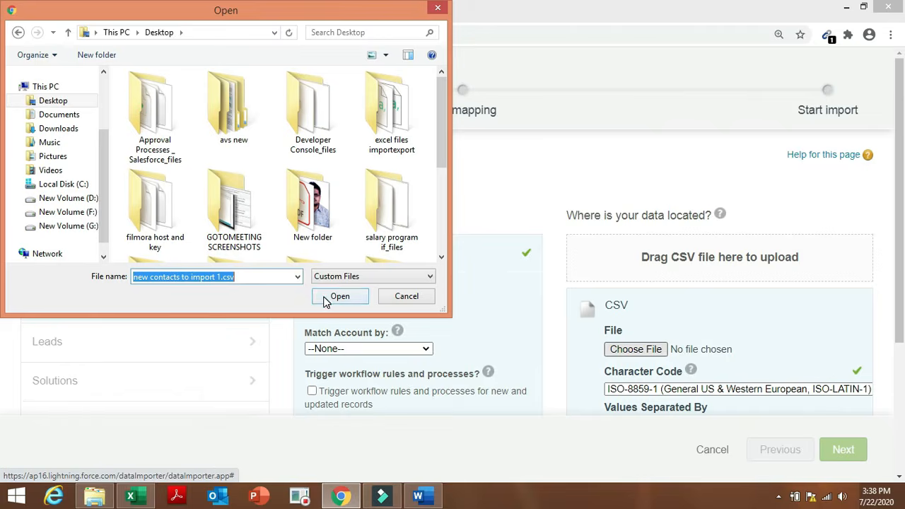
pyautogui.click(326, 298)
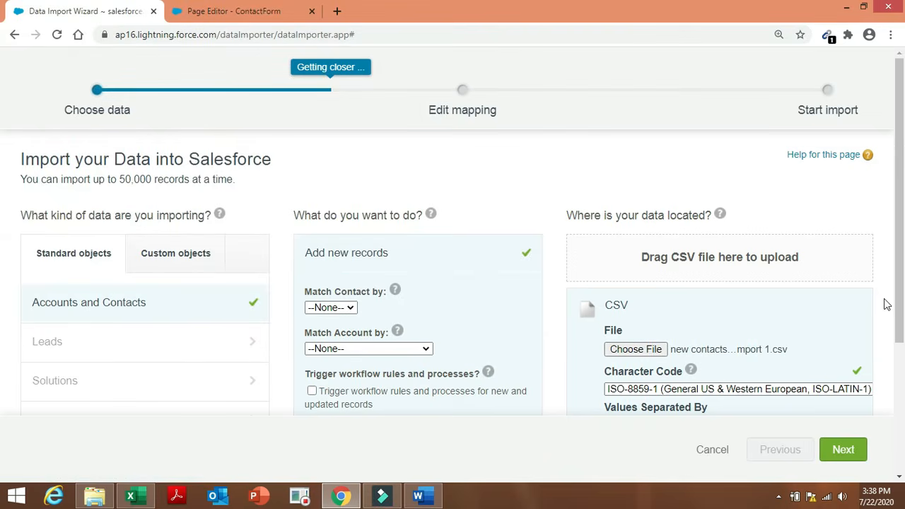
pyautogui.moveTo(899, 280); pyautogui.dragTo(899, 346)
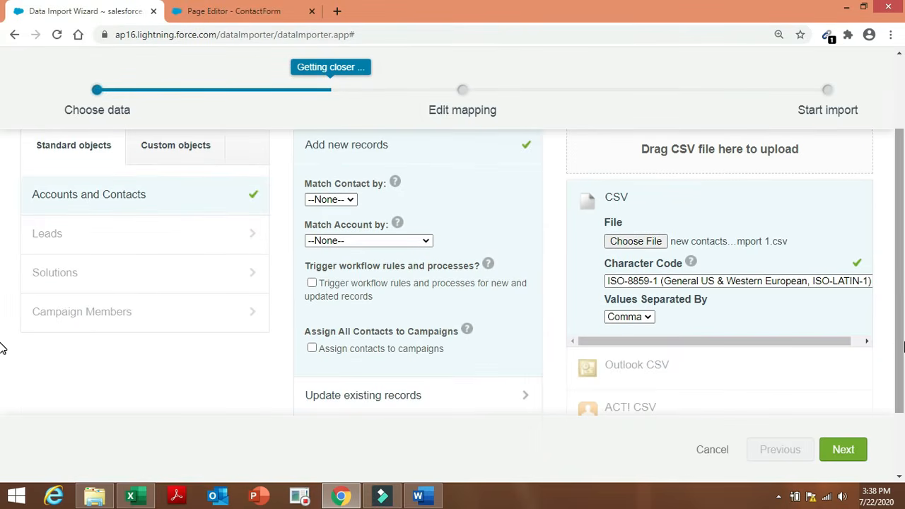
pyautogui.click(853, 451)
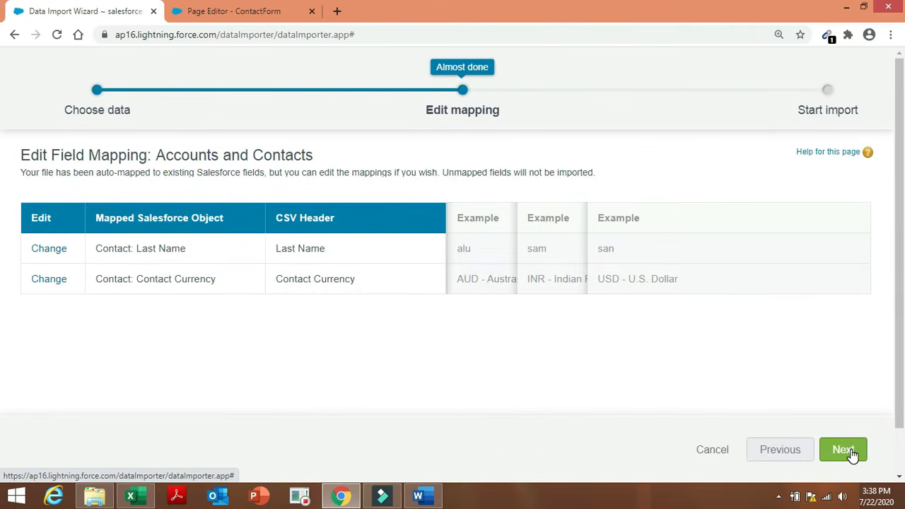
pyautogui.click(852, 453)
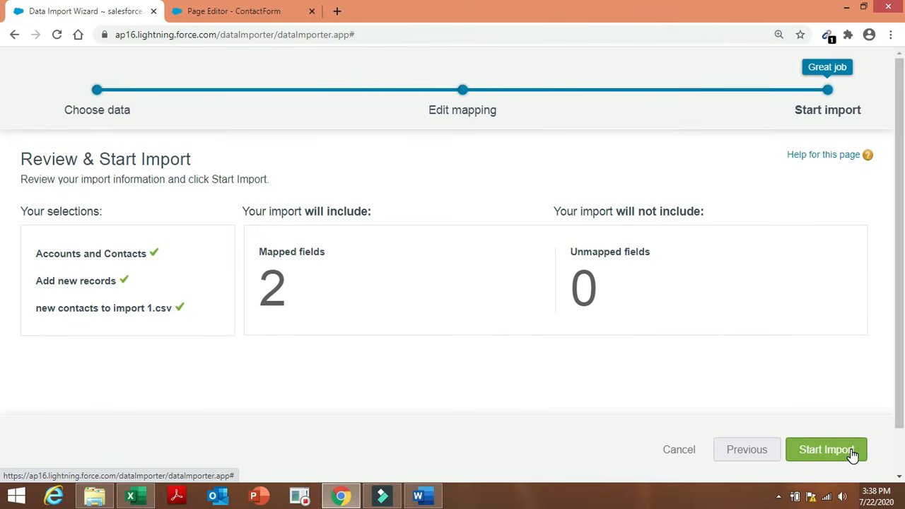
pyautogui.click(852, 454)
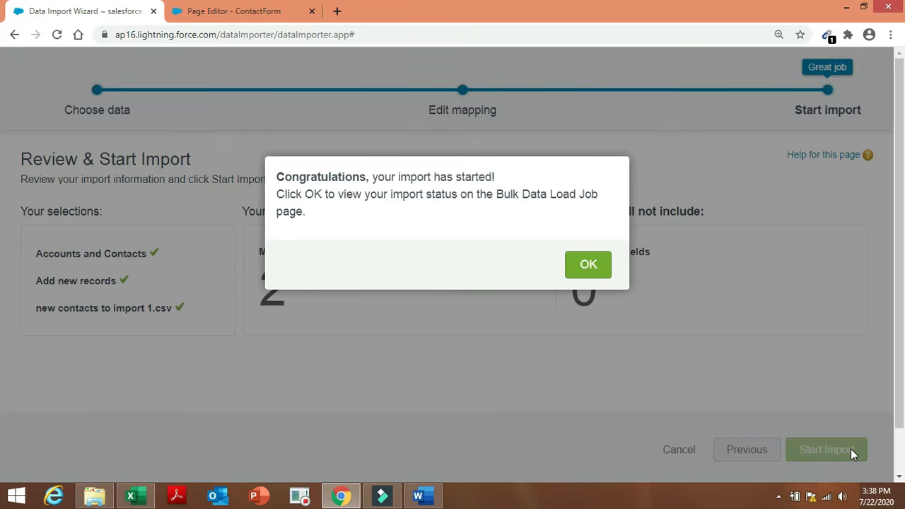
pyautogui.click(585, 265)
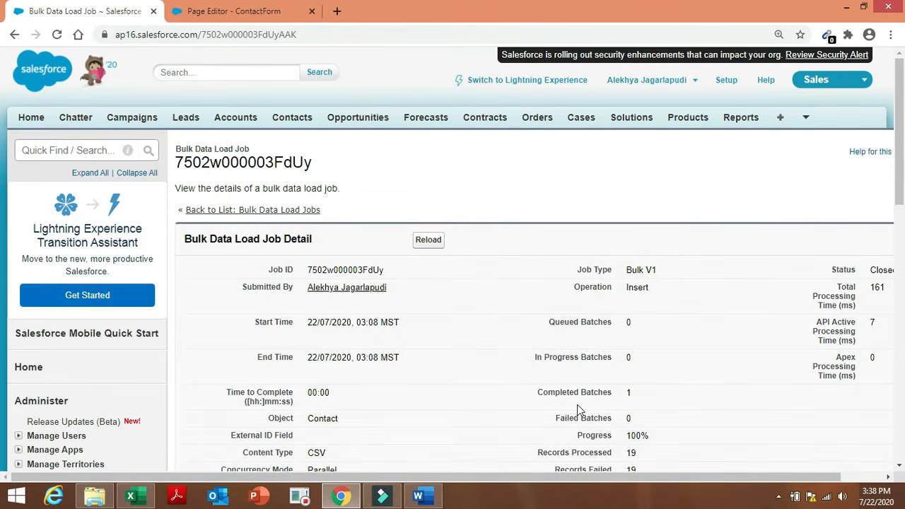
# Scroll to the job's Batches section and download the batch result file.
pyautogui.hscroll(1, 594, 478)
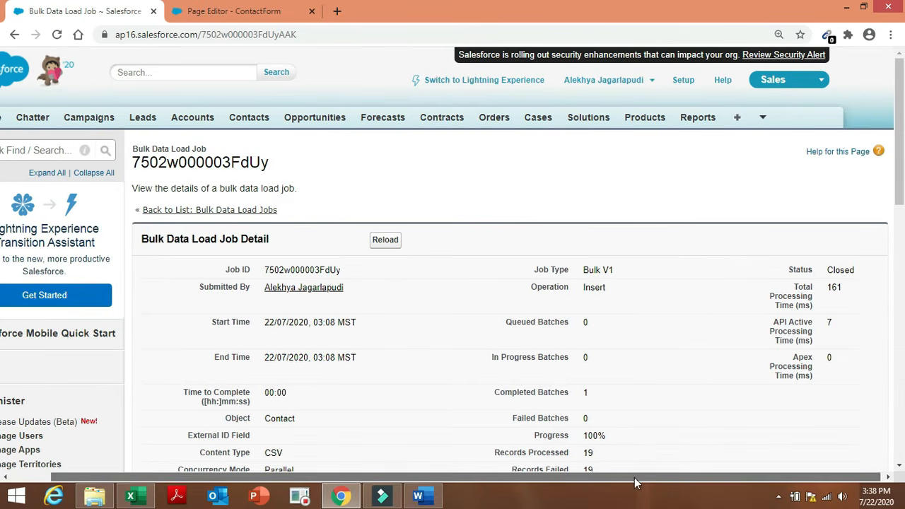
pyautogui.moveTo(534, 436); pyautogui.dragTo(639, 440)
pyautogui.click(746, 393)
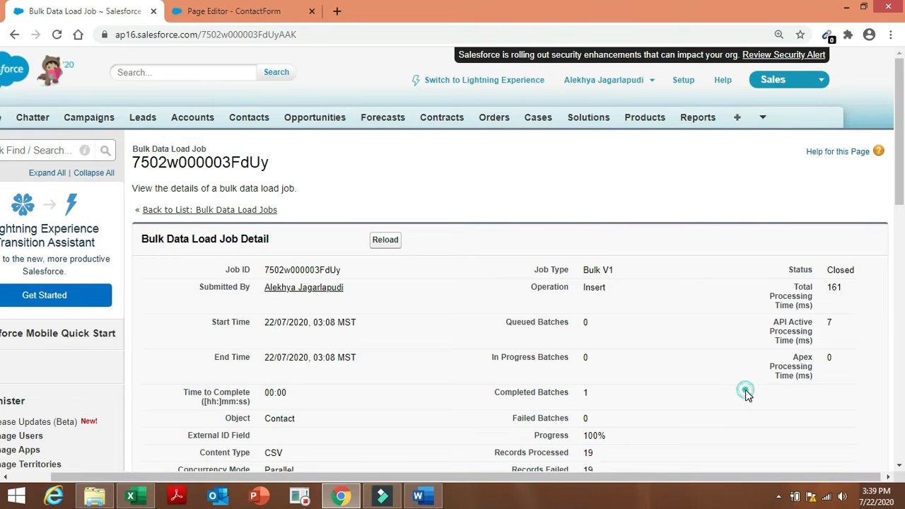
pyautogui.moveTo(900, 136); pyautogui.dragTo(902, 201)
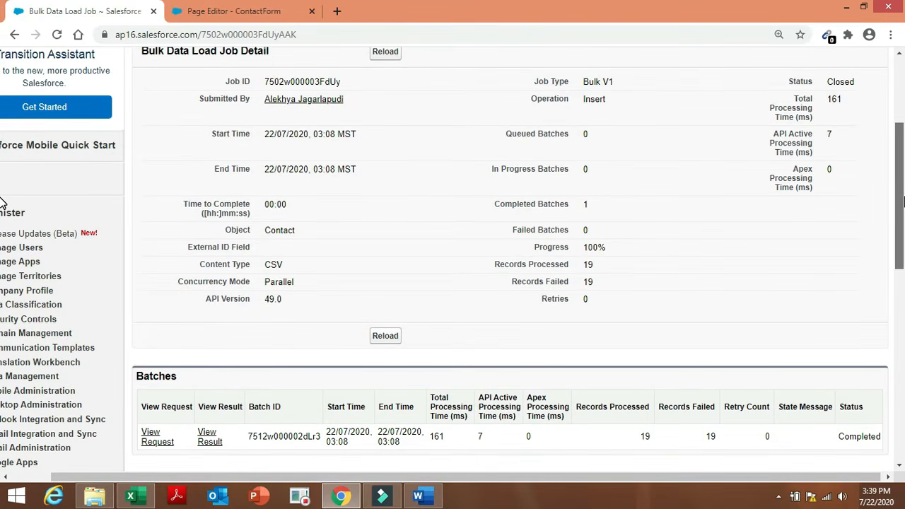
pyautogui.moveTo(902, 201); pyautogui.dragTo(903, 211)
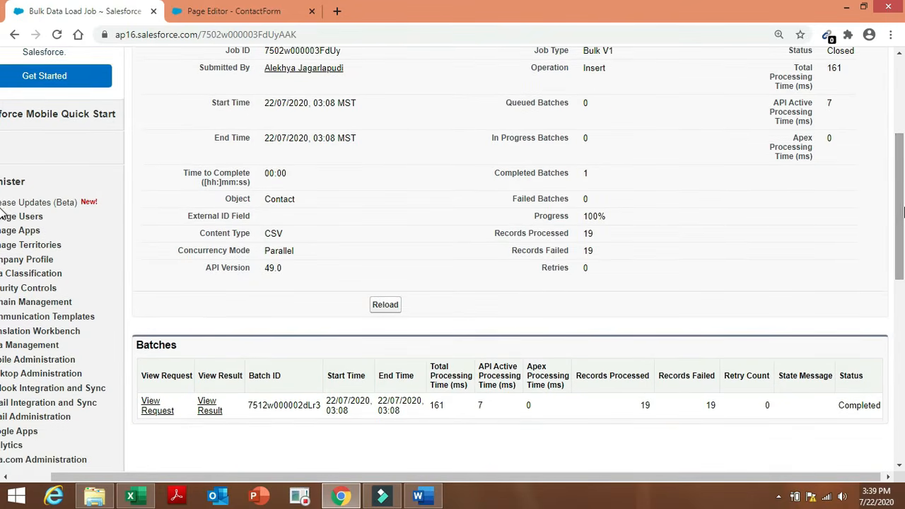
pyautogui.click(209, 414)
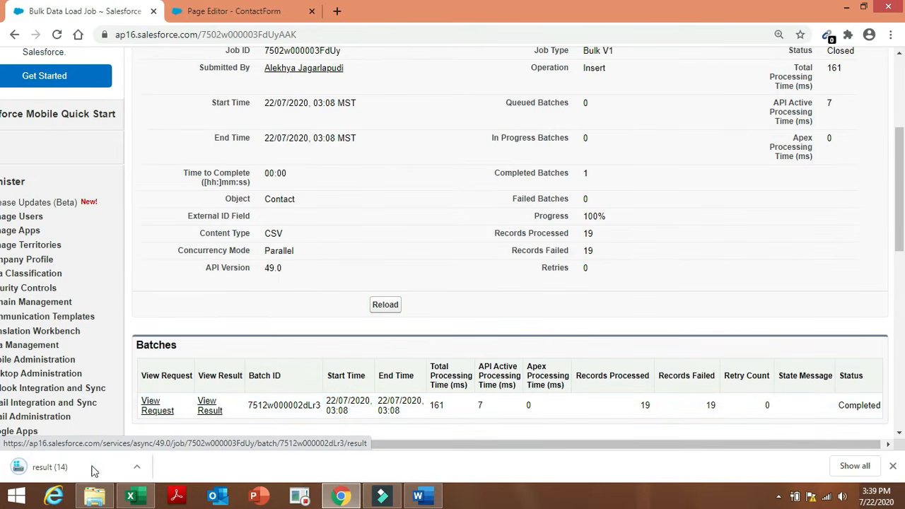
# Read result (14) maximized in Notepad, showing invalid Contact Currency codes, then return to Chrome.
pyautogui.click(80, 472)
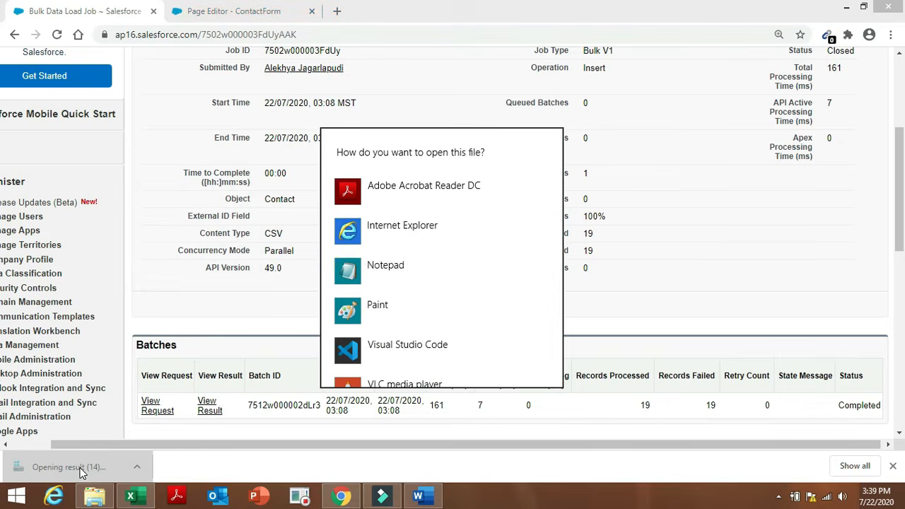
pyautogui.click(408, 265)
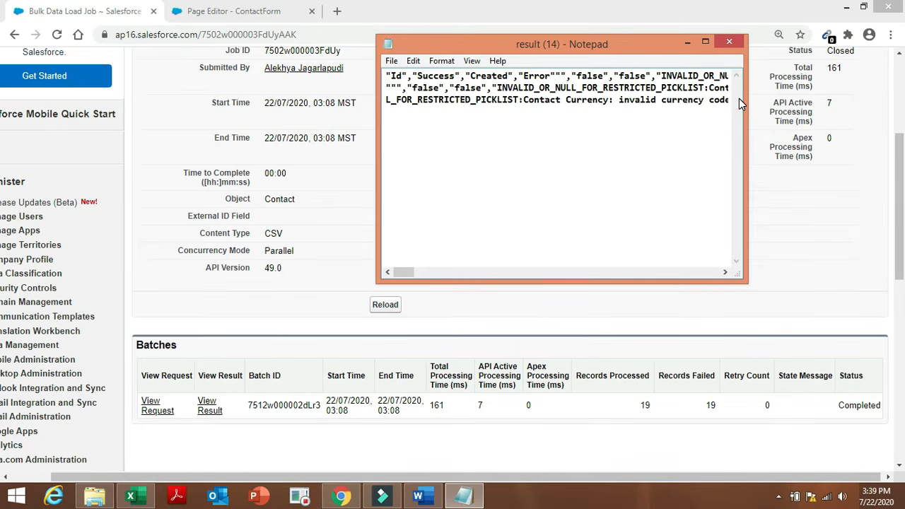
pyautogui.click(705, 43)
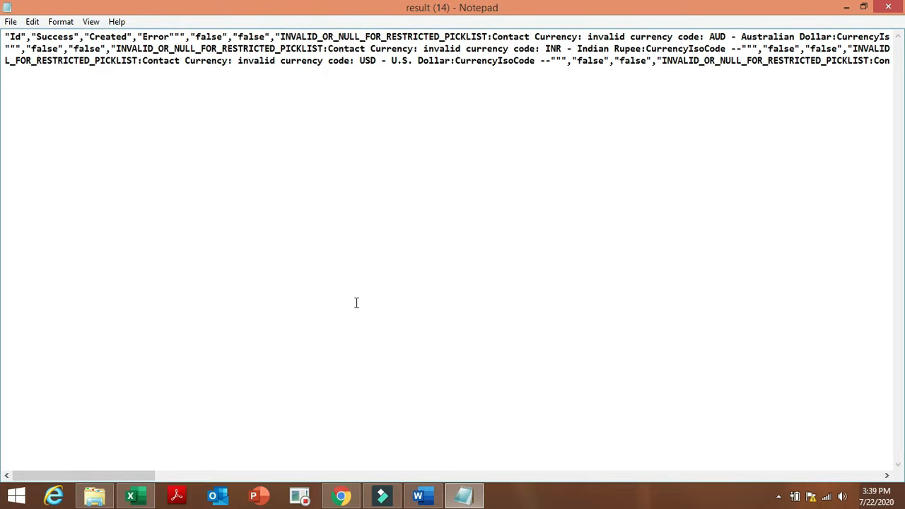
pyautogui.click(342, 495)
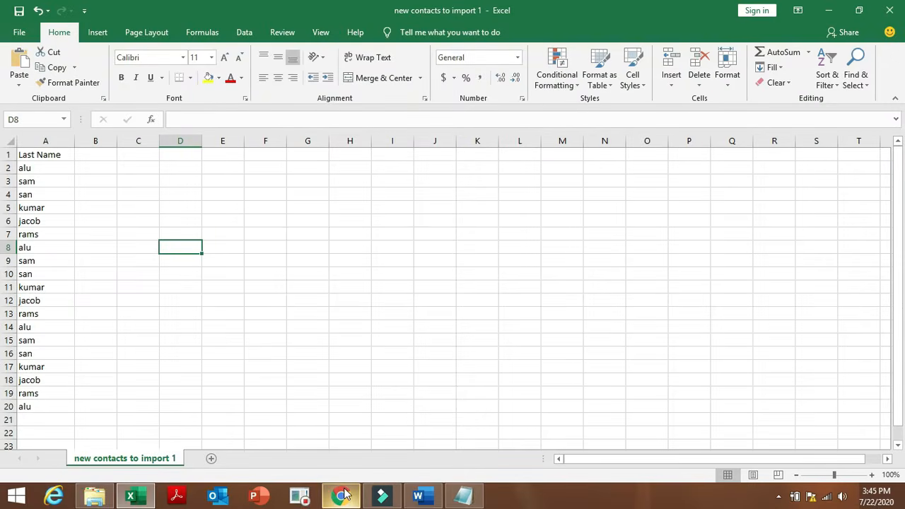
# Bring back the Salesforce window and go into Setup.
pyautogui.click(343, 494)
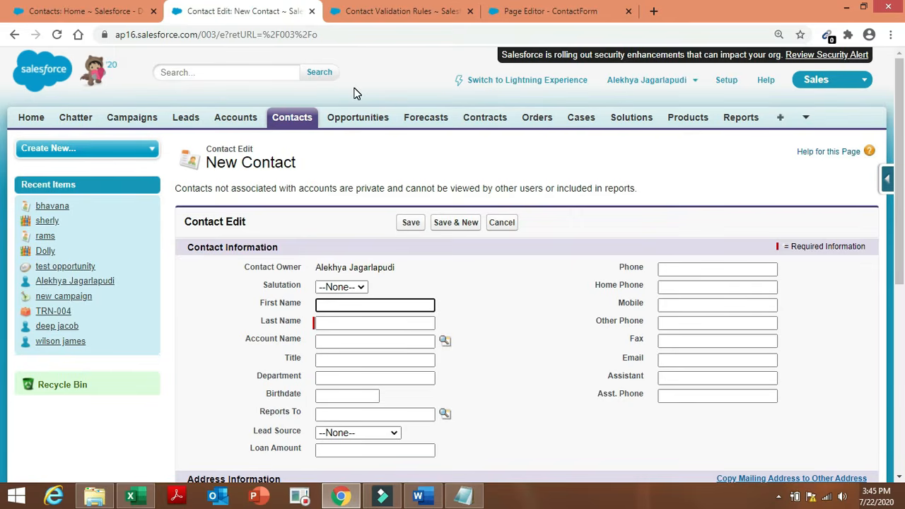
pyautogui.click(113, 10)
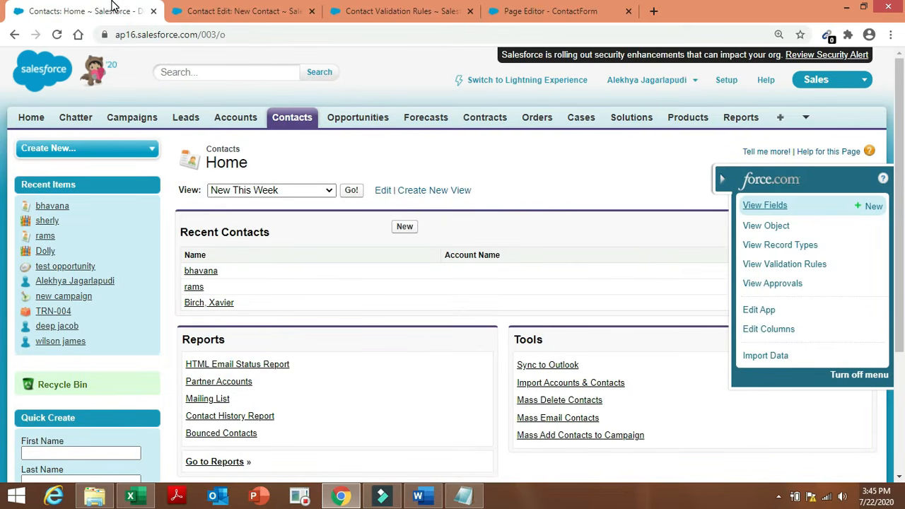
pyautogui.click(237, 11)
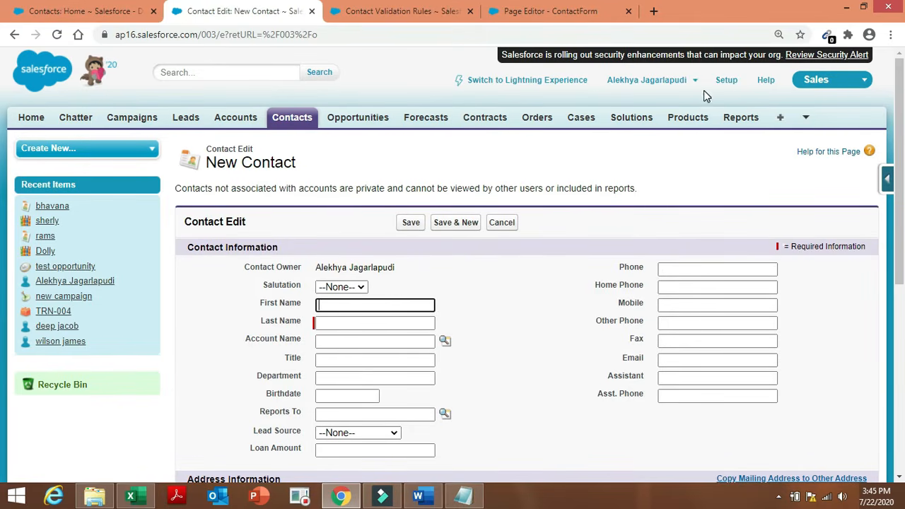
pyautogui.click(728, 88)
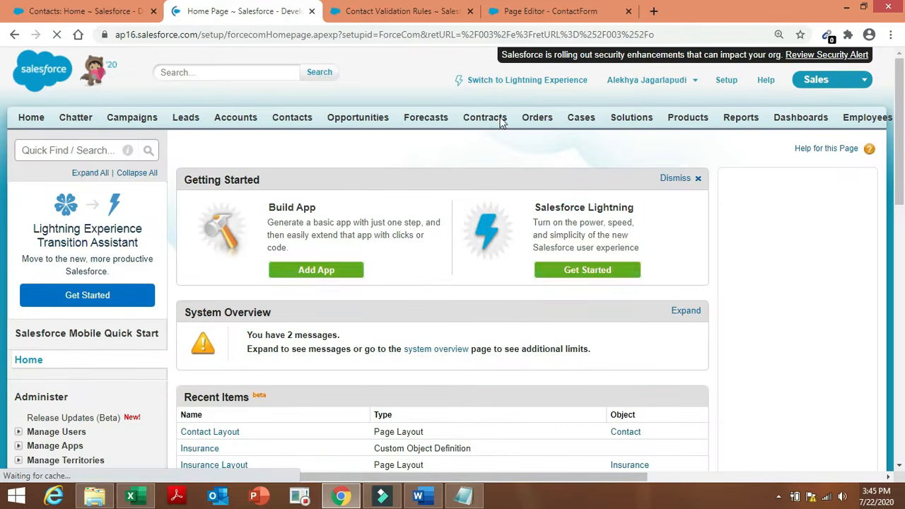
# Search Quick Find for 'import' and open the Data Import Wizard under Data Management.
pyautogui.click(85, 150)
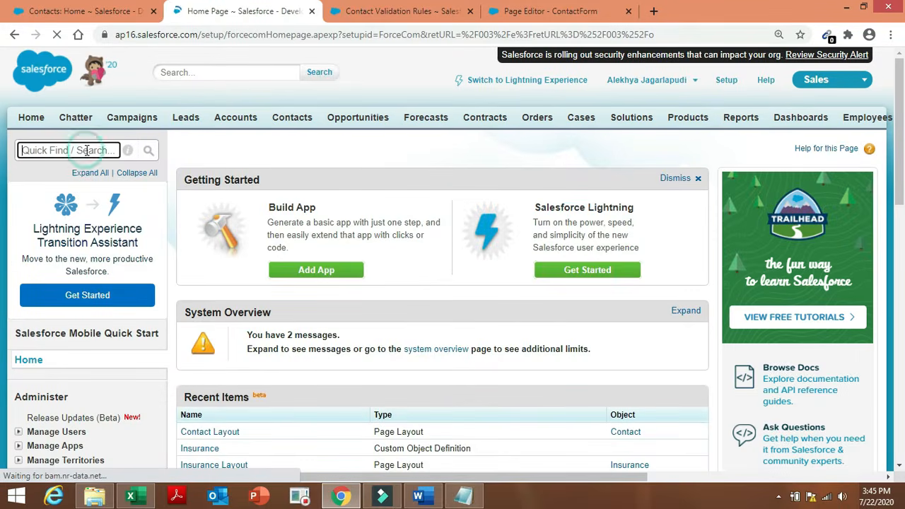
pyautogui.write('im')
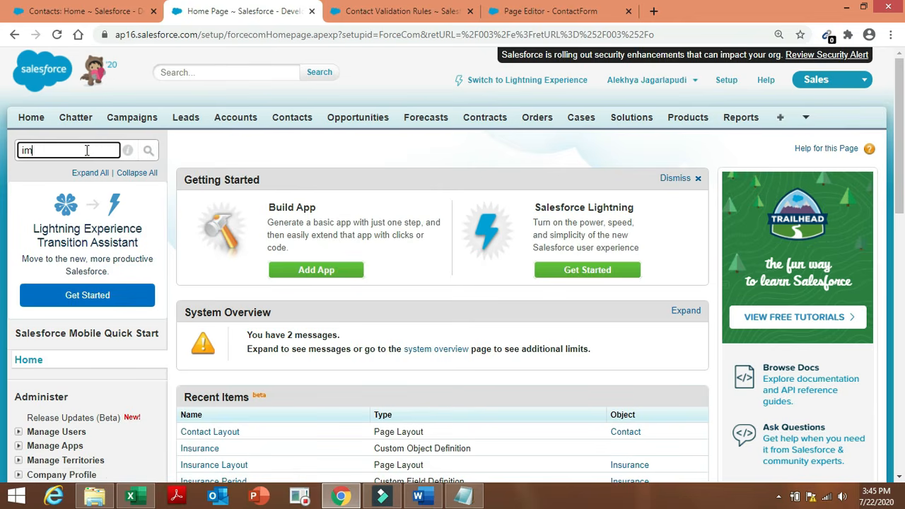
pyautogui.write('port')
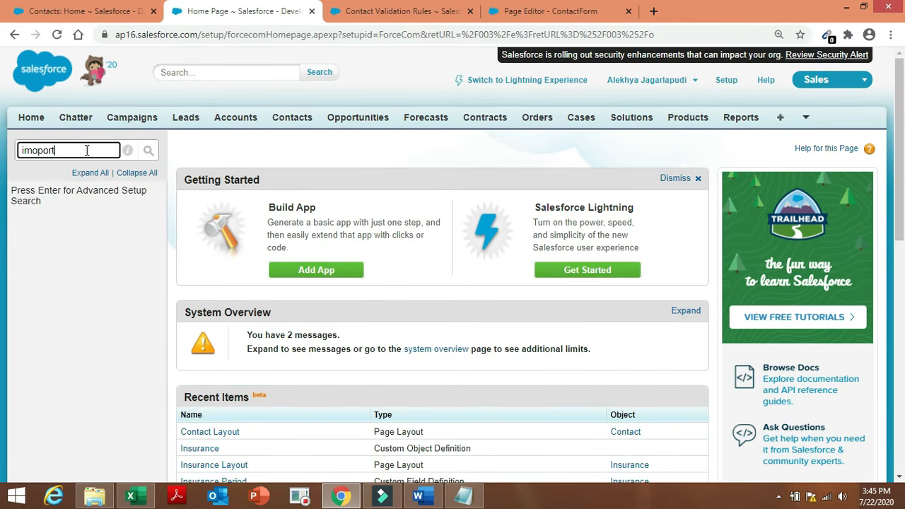
pyautogui.press('BackSpace')
pyautogui.press('BackSpace')
pyautogui.press('BackSpace')
pyautogui.press('BackSpace')
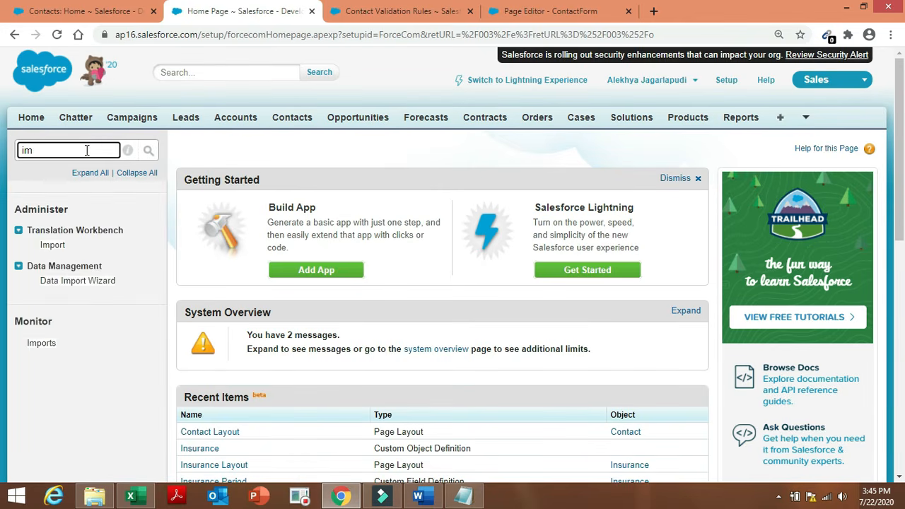
pyautogui.write('port')
pyautogui.click(97, 283)
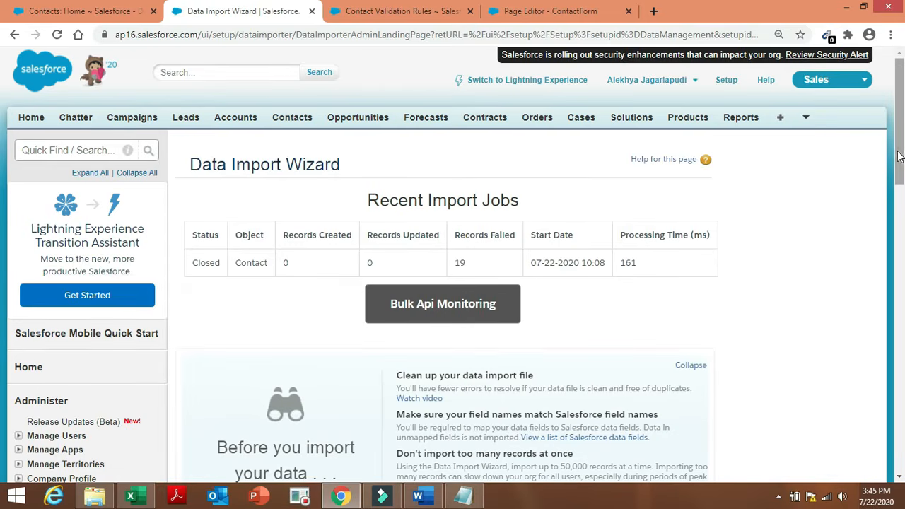
# Launch a new import from the Data Import Wizard page.
pyautogui.moveTo(897, 157); pyautogui.dragTo(899, 330)
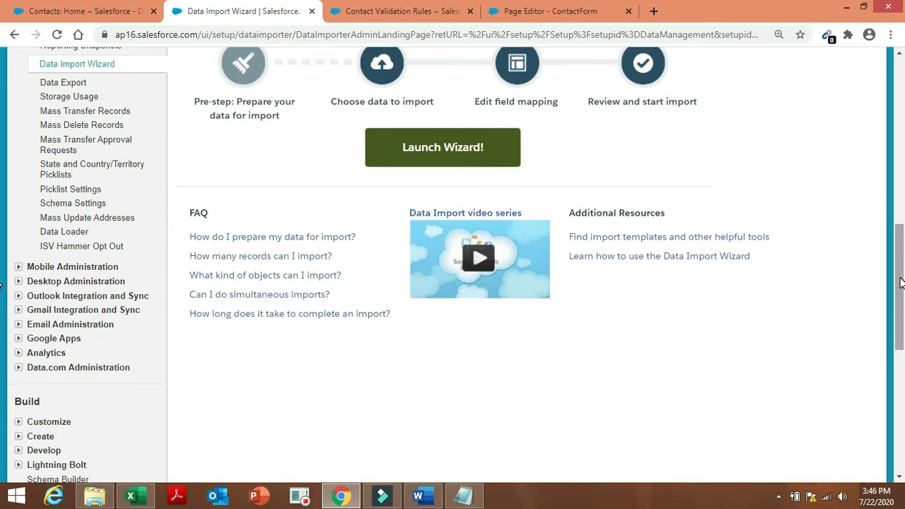
pyautogui.click(901, 256)
pyautogui.scroll(2, 901, 256)
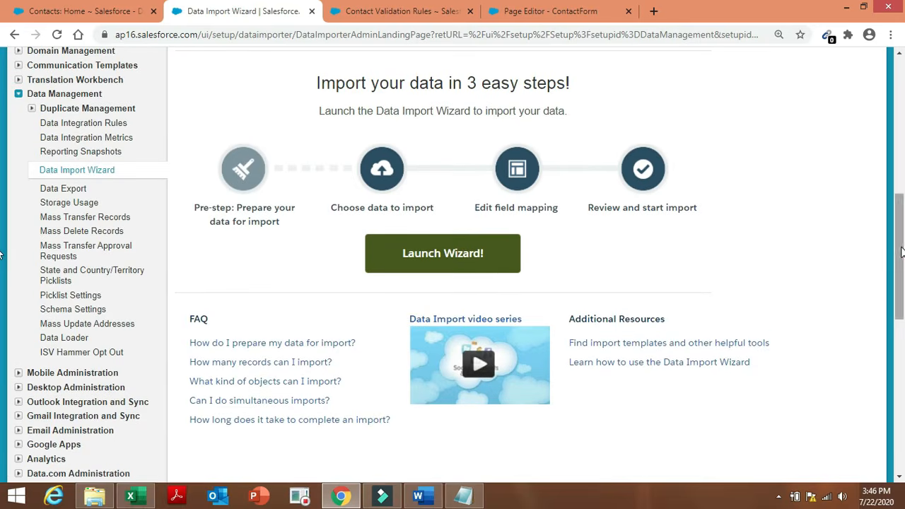
pyautogui.click(484, 271)
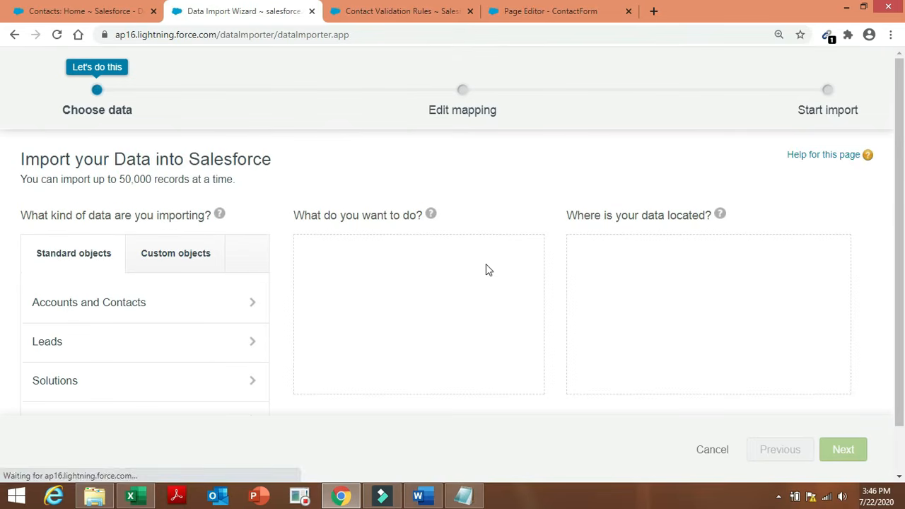
# Target Accounts and Contacts, adding new records, with CSV as the data source.
pyautogui.click(212, 301)
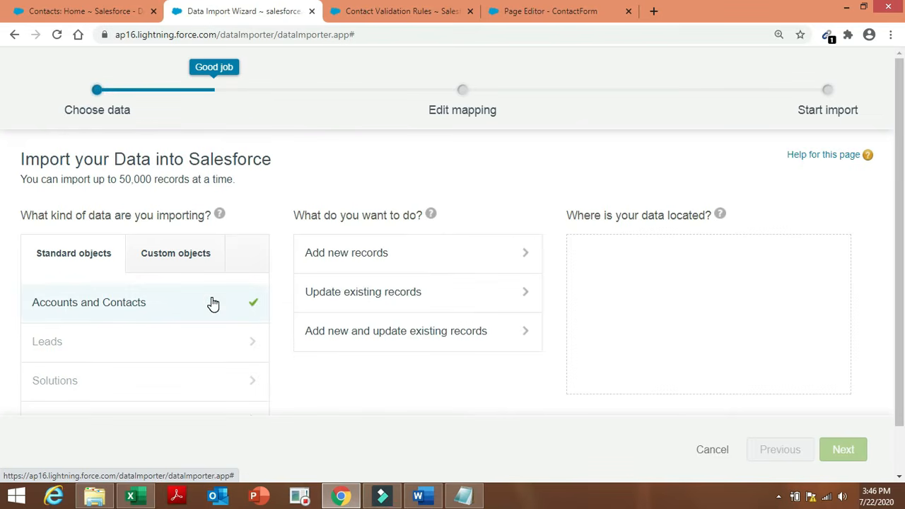
pyautogui.click(373, 258)
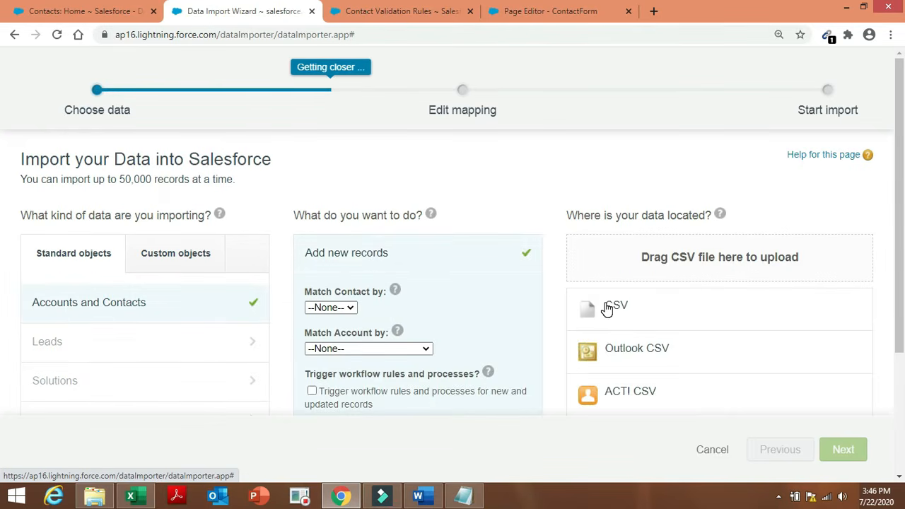
pyautogui.click(606, 309)
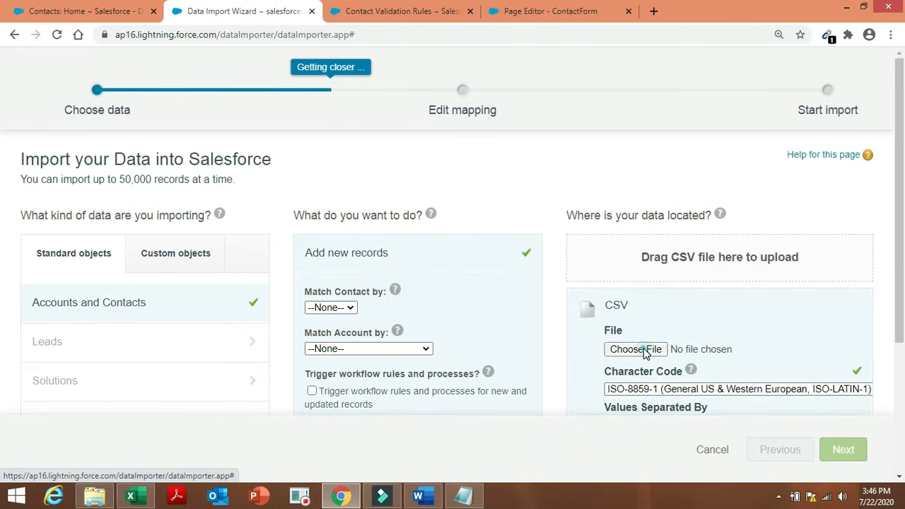
# Choose 'new contacts to import 1.csv' from the Desktop as the upload file.
pyautogui.click(636, 349)
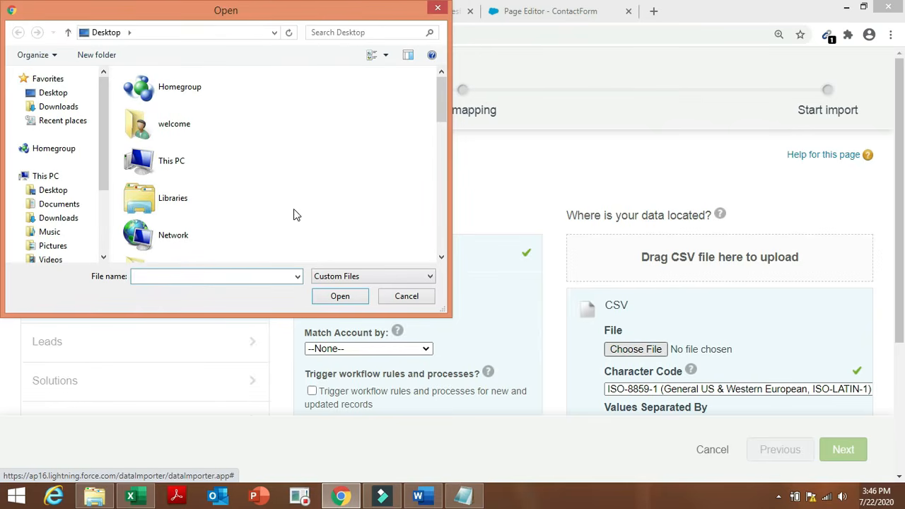
pyautogui.click(81, 93)
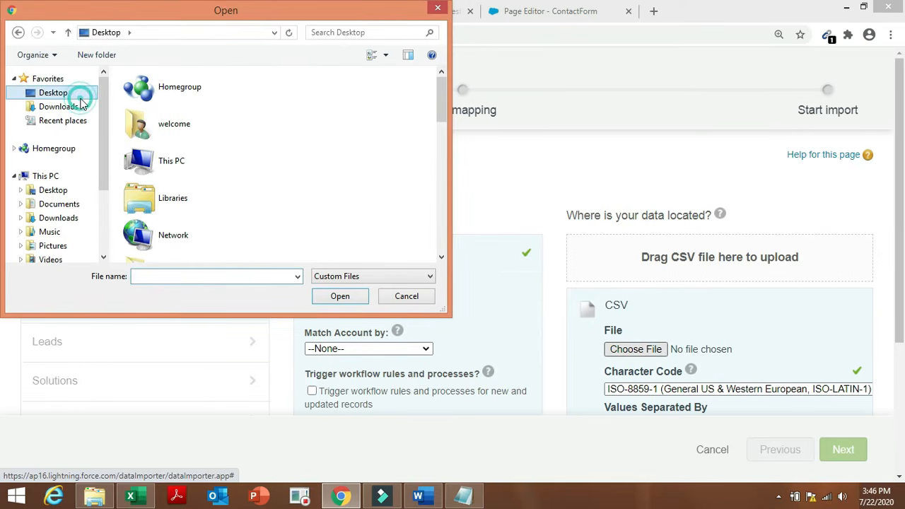
pyautogui.click(188, 277)
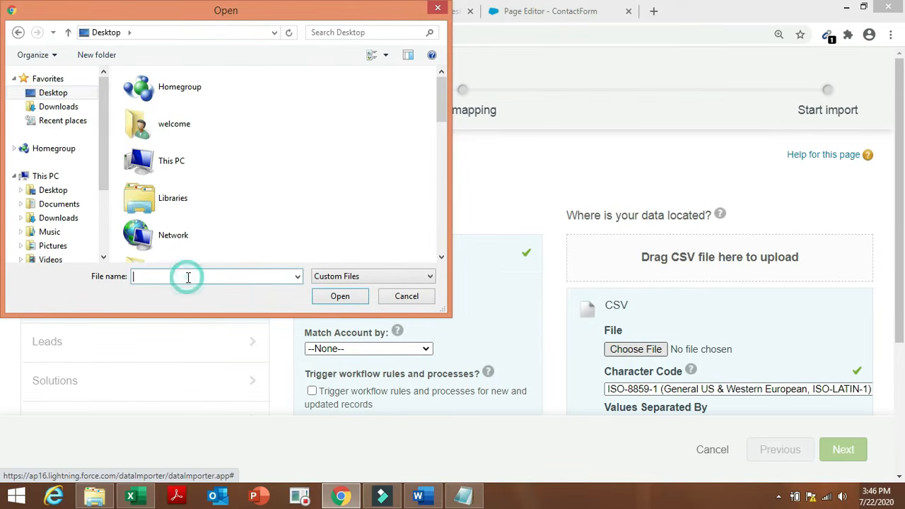
pyautogui.write('new')
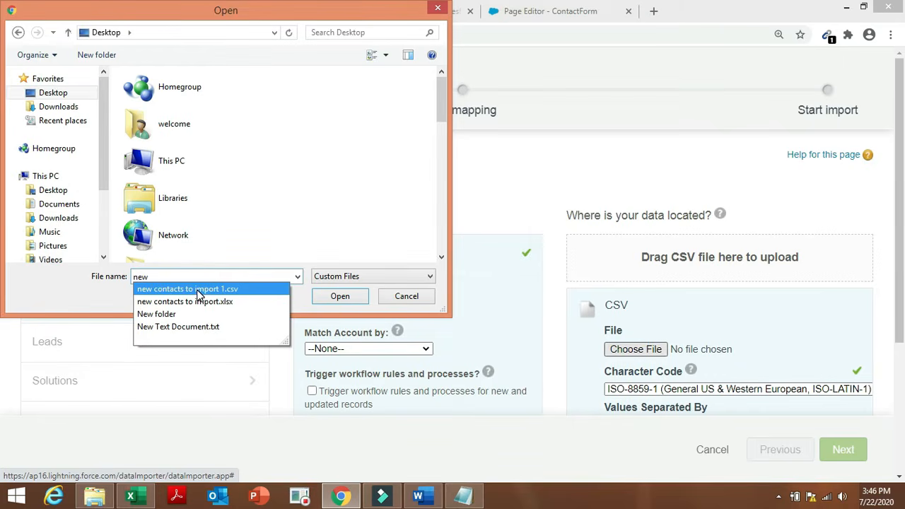
pyautogui.click(202, 289)
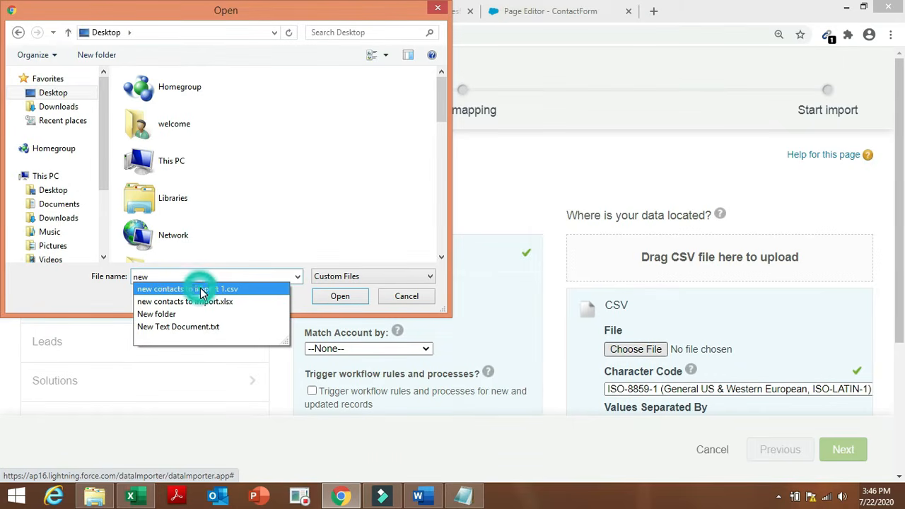
pyautogui.click(329, 297)
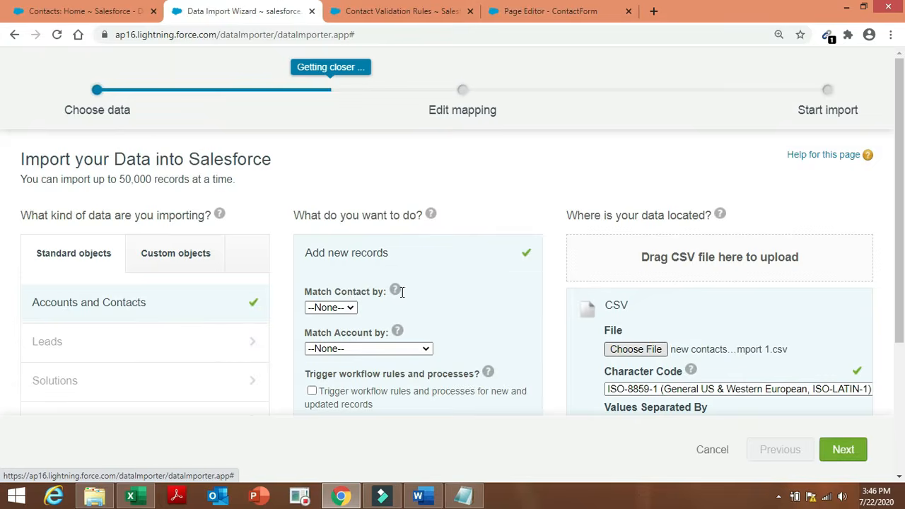
# Start the import with only Contact Last Name mapped and open the new job's status page.
pyautogui.click(852, 442)
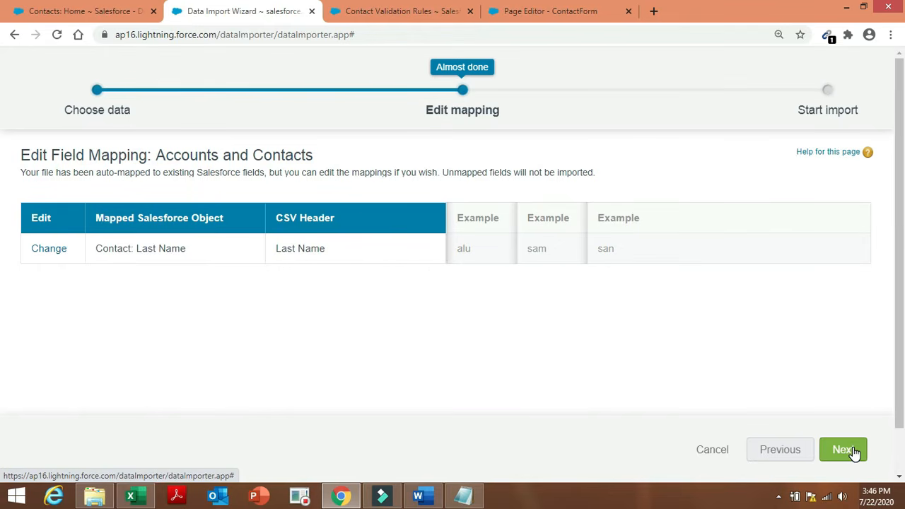
pyautogui.click(843, 449)
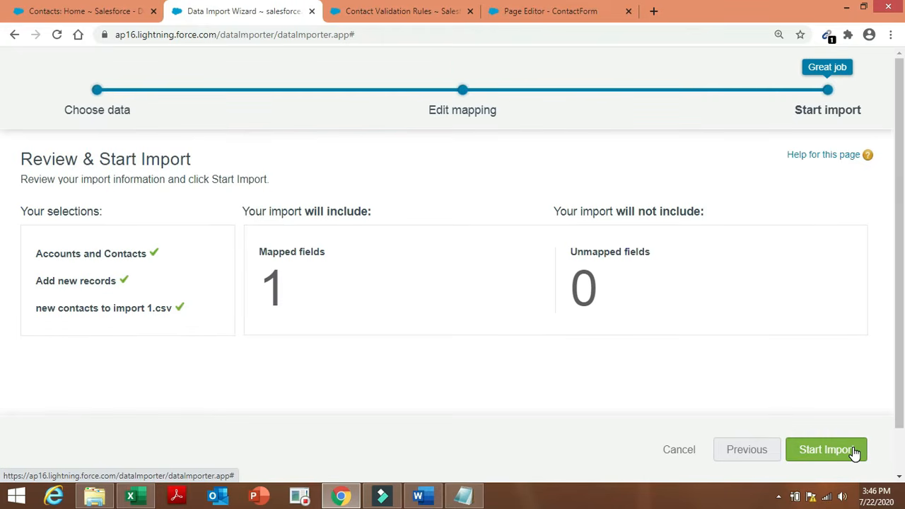
pyautogui.click(854, 452)
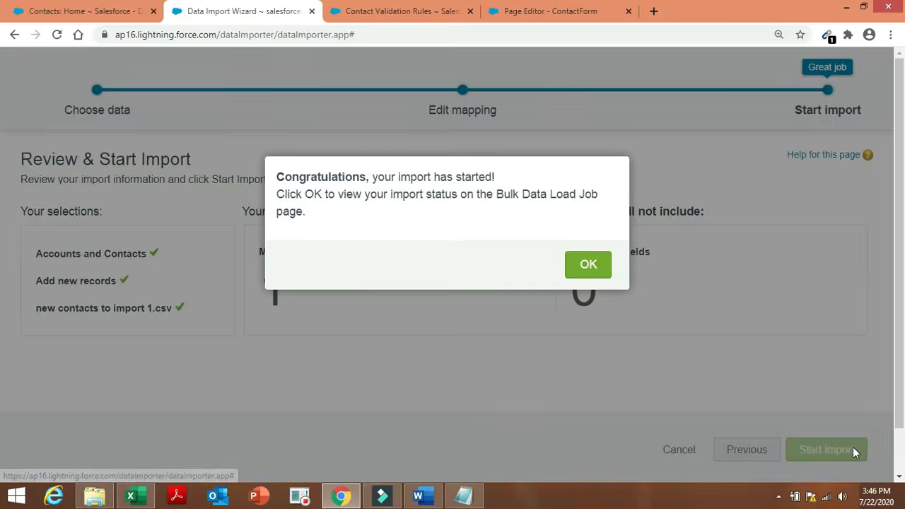
pyautogui.click(586, 265)
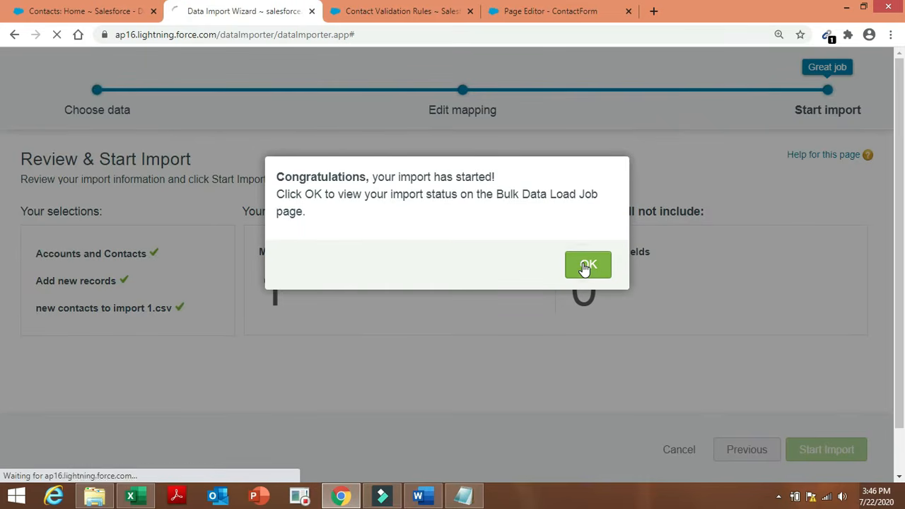
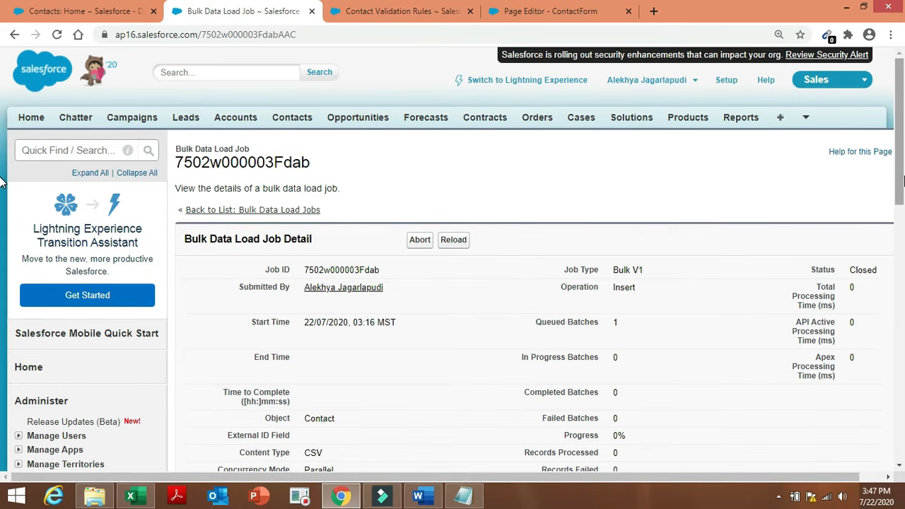
# Reload the bulk load job page to confirm 100% progress, 19 records processed and 0 failed.
pyautogui.moveTo(901, 183); pyautogui.dragTo(901, 245)
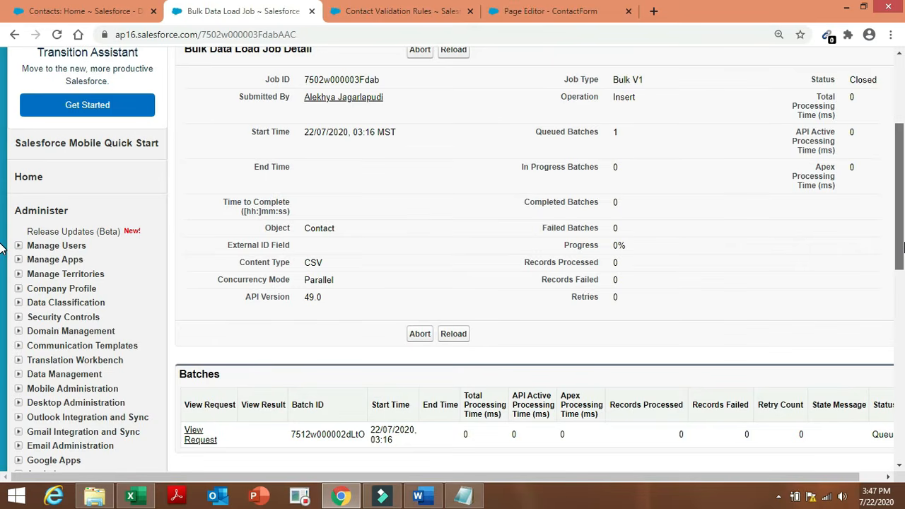
pyautogui.scroll(3, 0, 246)
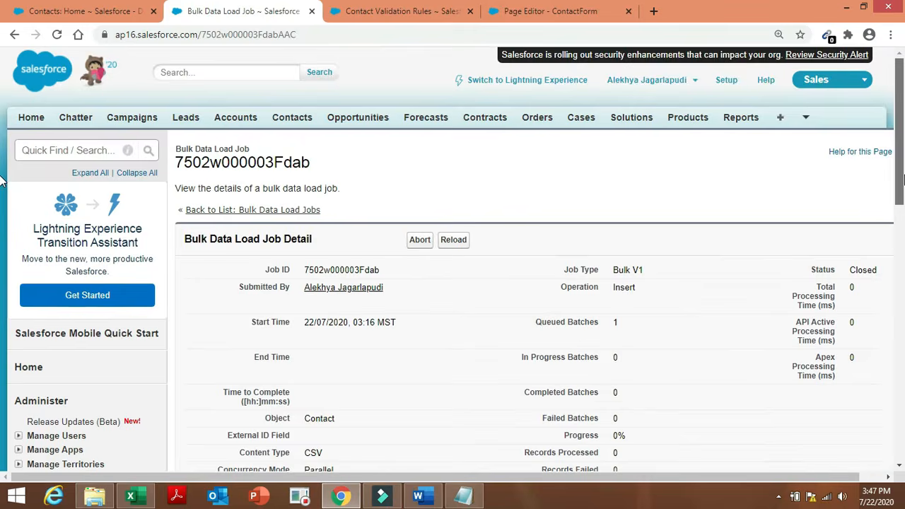
pyautogui.moveTo(901, 181); pyautogui.dragTo(904, 153)
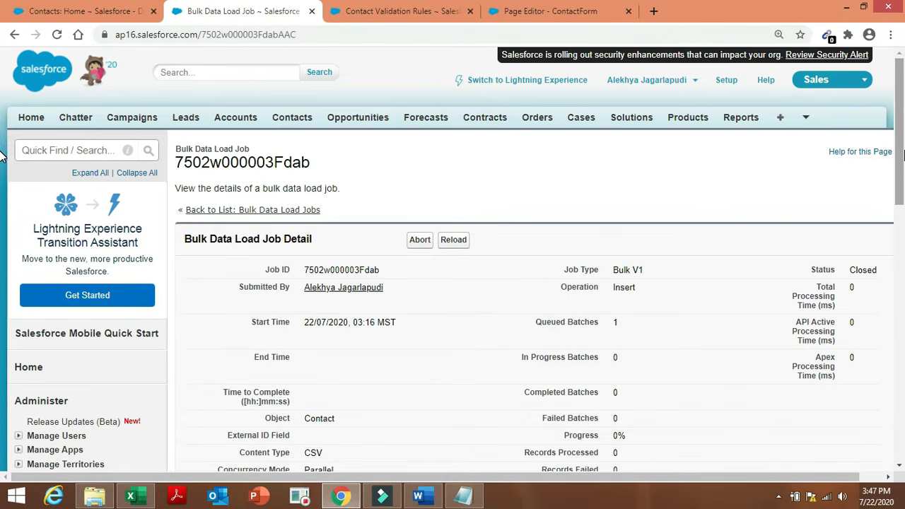
pyautogui.click(903, 151)
pyautogui.moveTo(903, 134)
pyautogui.mouseDown()
pyautogui.moveTo(903, 230)
pyautogui.moveTo(904, 134)
pyautogui.mouseUp()
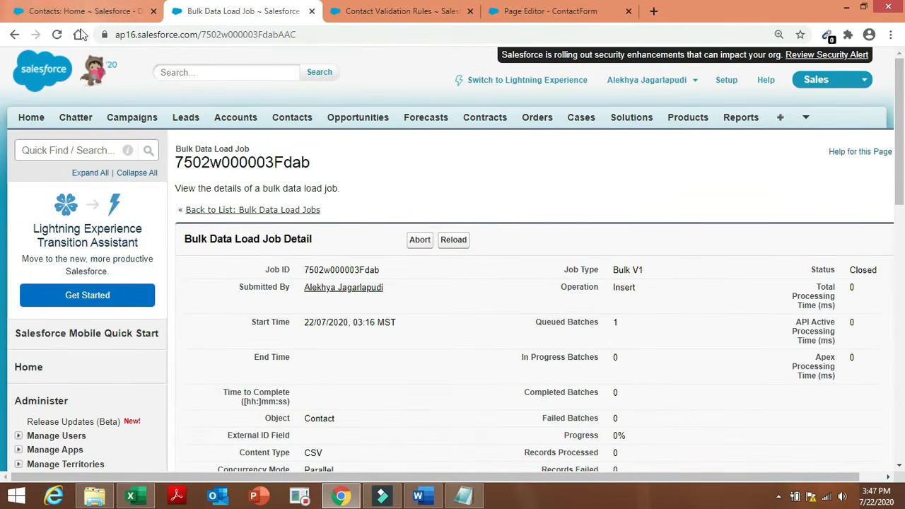
pyautogui.click(55, 35)
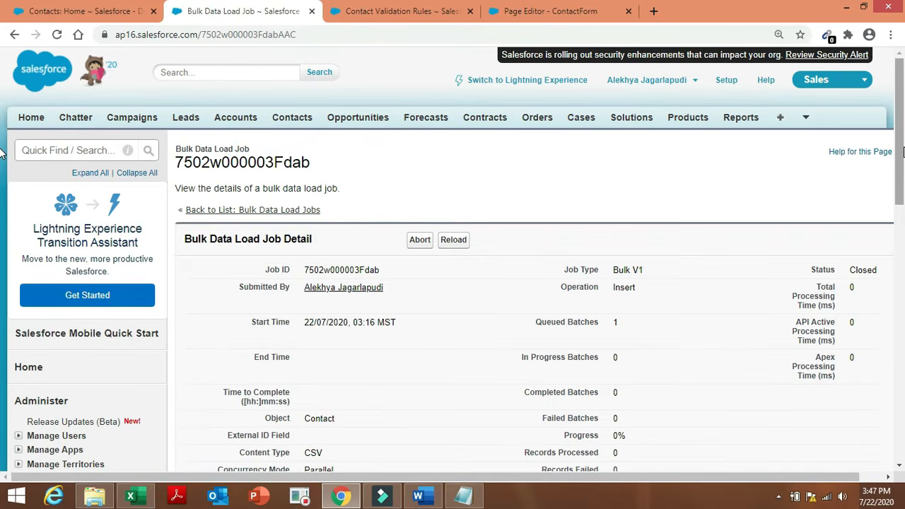
pyautogui.moveTo(900, 152)
pyautogui.mouseDown()
pyautogui.moveTo(900, 317)
pyautogui.moveTo(902, 141)
pyautogui.mouseUp()
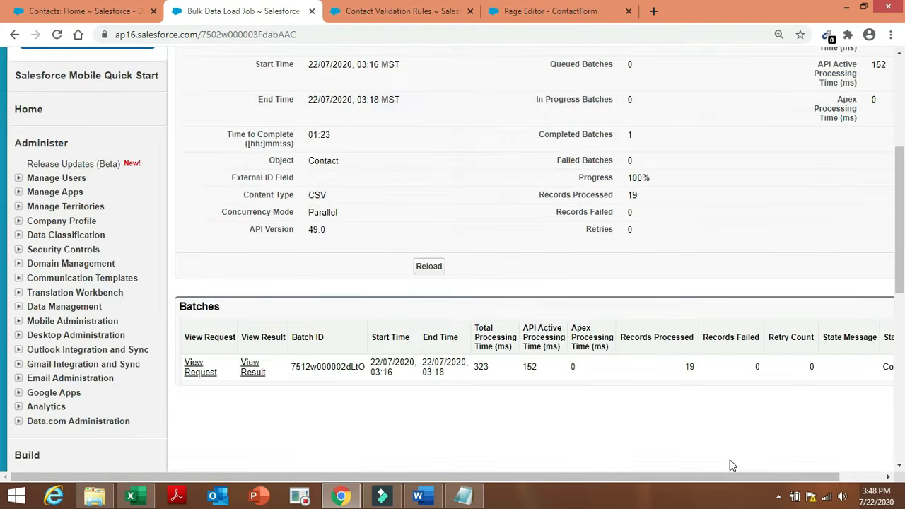
# Download the batch result file and view the 19 created contact Ids in Internet Explorer.
pyautogui.click(253, 370)
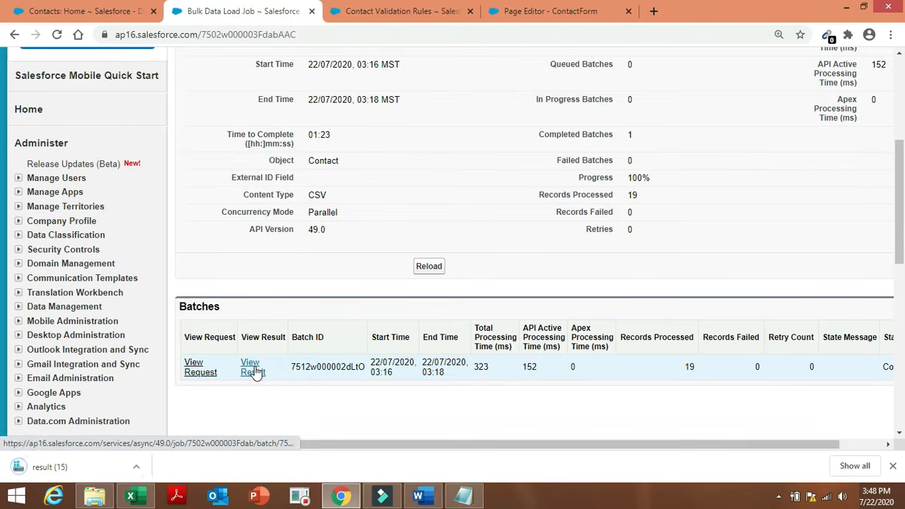
pyautogui.click(85, 480)
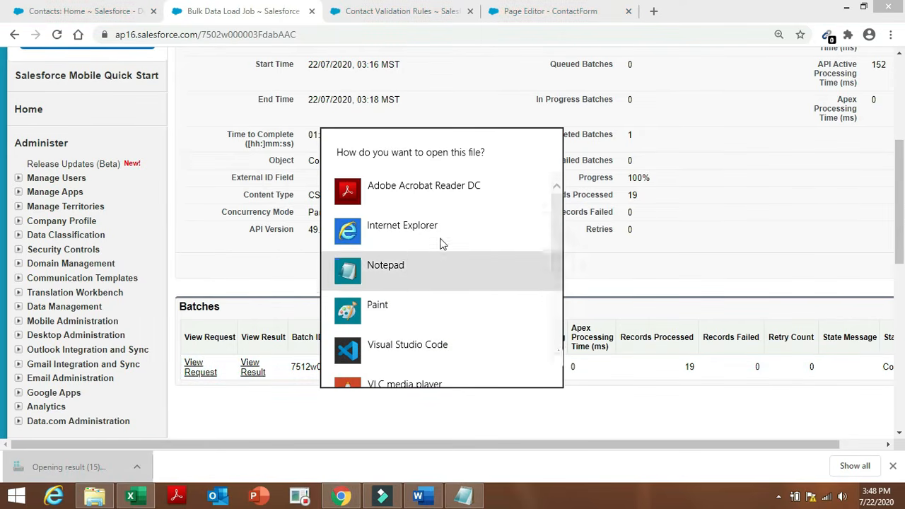
pyautogui.click(439, 248)
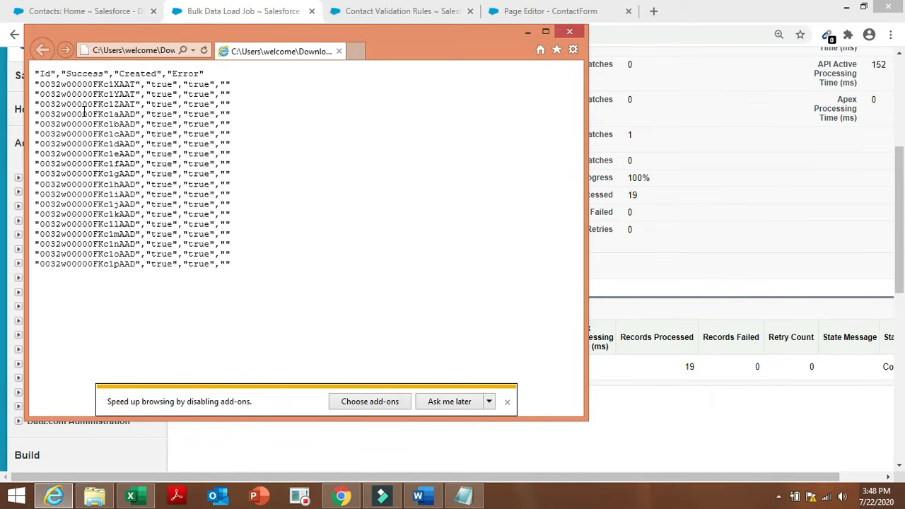
pyautogui.click(531, 34)
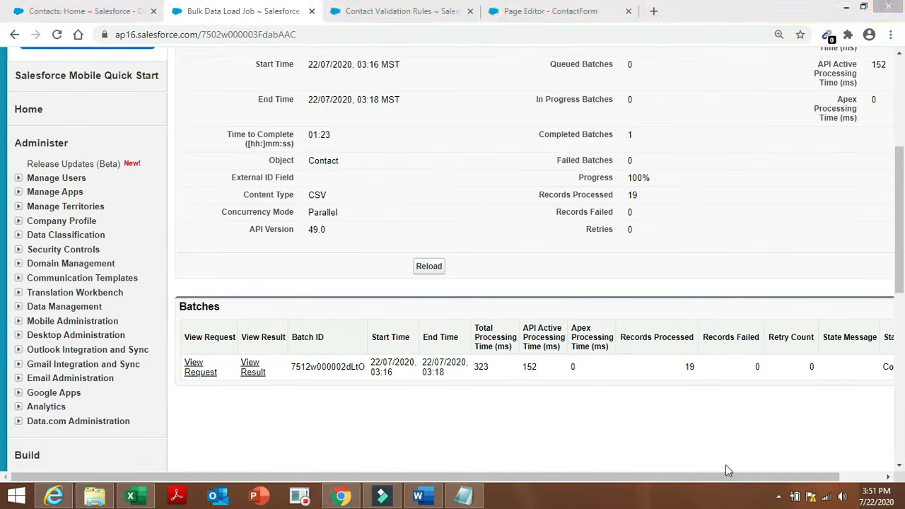
# Create a new blank Excel workbook and enter the header ID in cell A1.
pyautogui.click(421, 497)
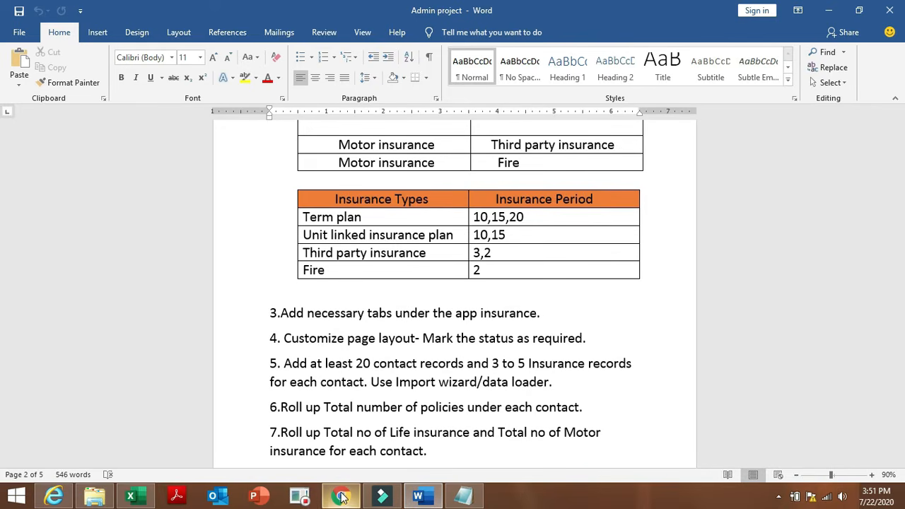
pyautogui.click(134, 499)
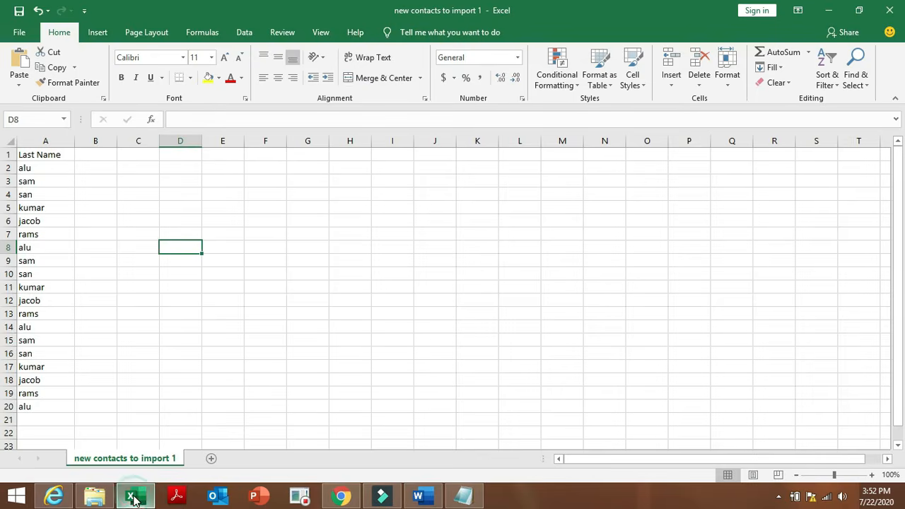
pyautogui.click(26, 33)
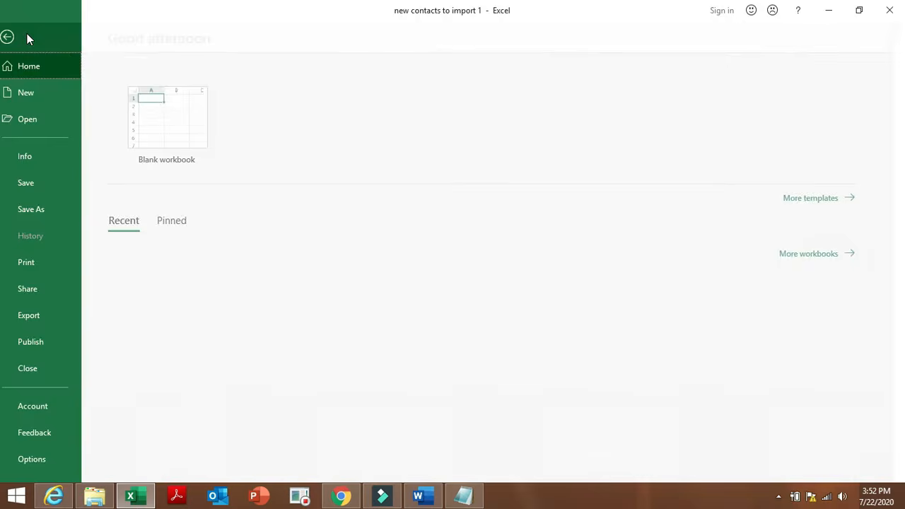
pyautogui.click(160, 138)
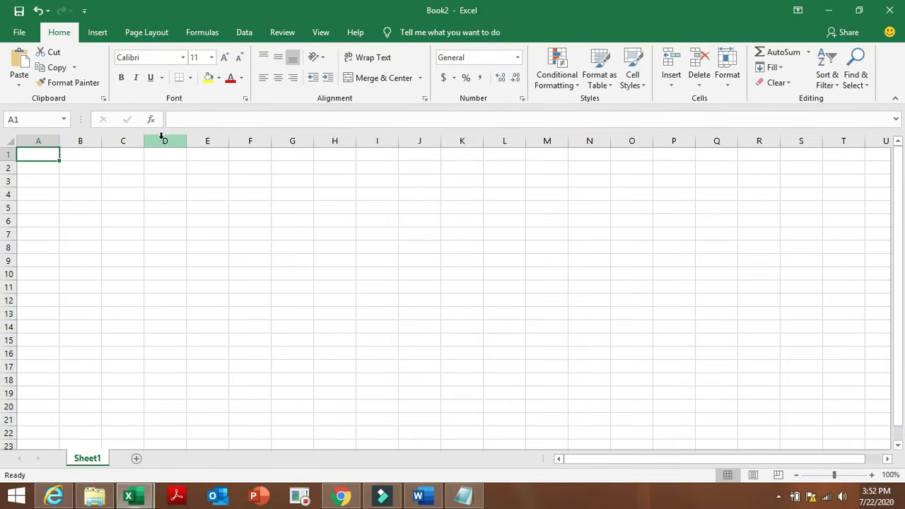
pyautogui.click(44, 153)
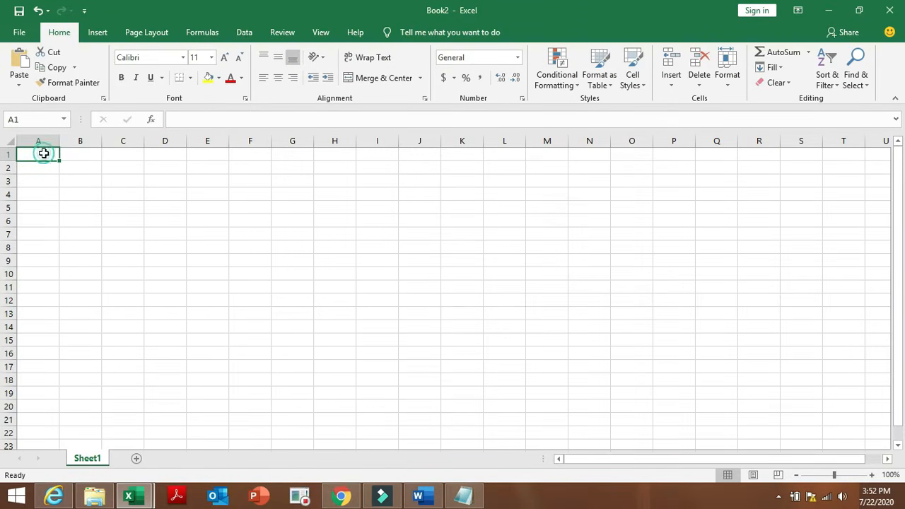
pyautogui.doubleClick(44, 154)
pyautogui.write('ID')
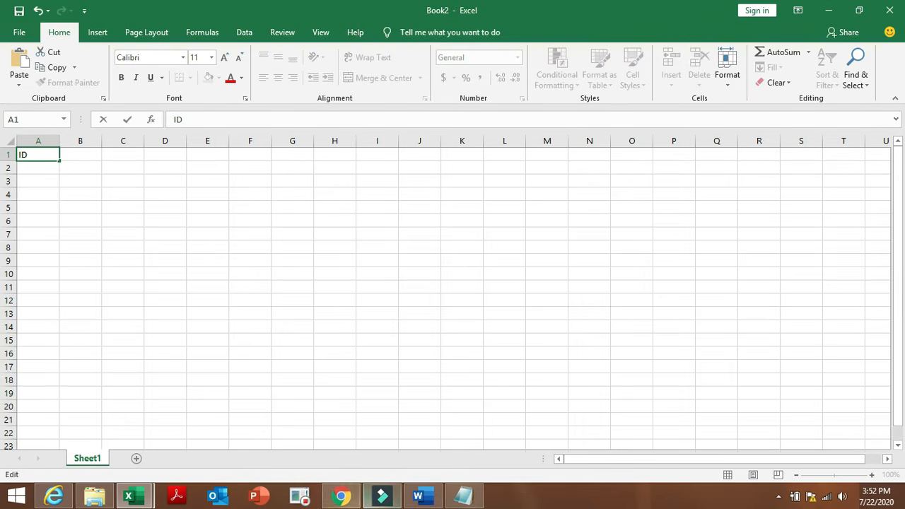
# Copy the result lines from Internet Explorer and paste them into Book2 starting at A2.
pyautogui.click(55, 495)
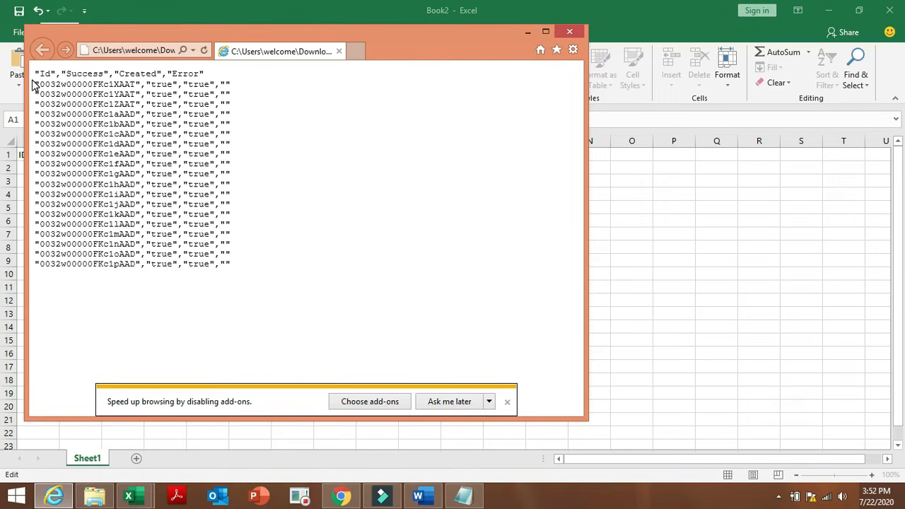
pyautogui.moveTo(35, 83); pyautogui.dragTo(227, 268)
pyautogui.hotkey('ctrl', 'c')
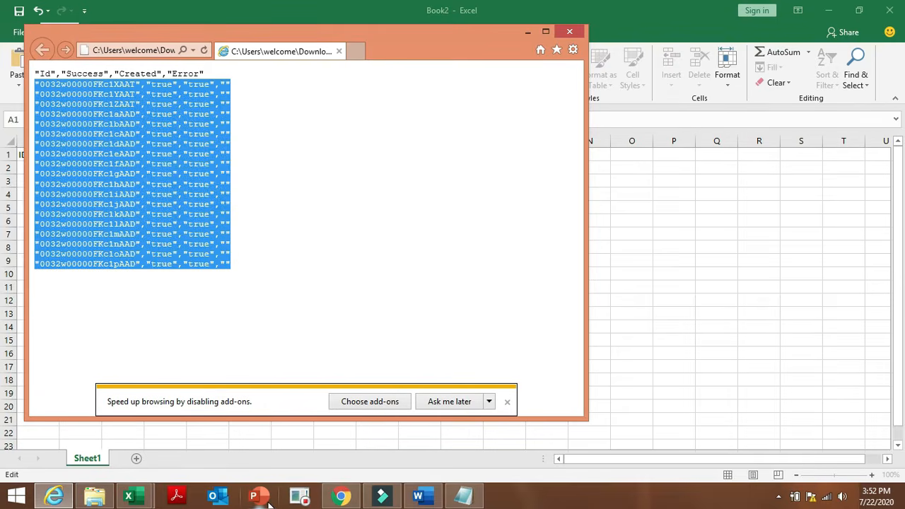
pyautogui.click(134, 499)
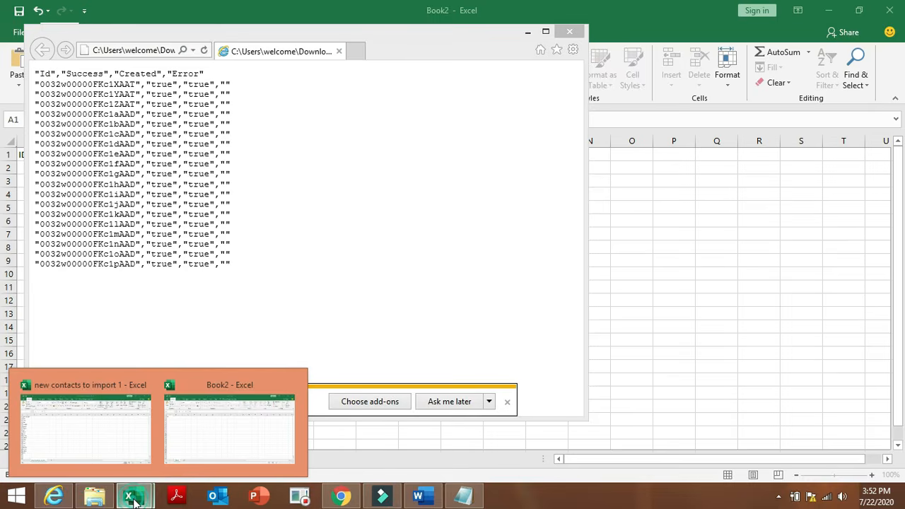
pyautogui.click(181, 430)
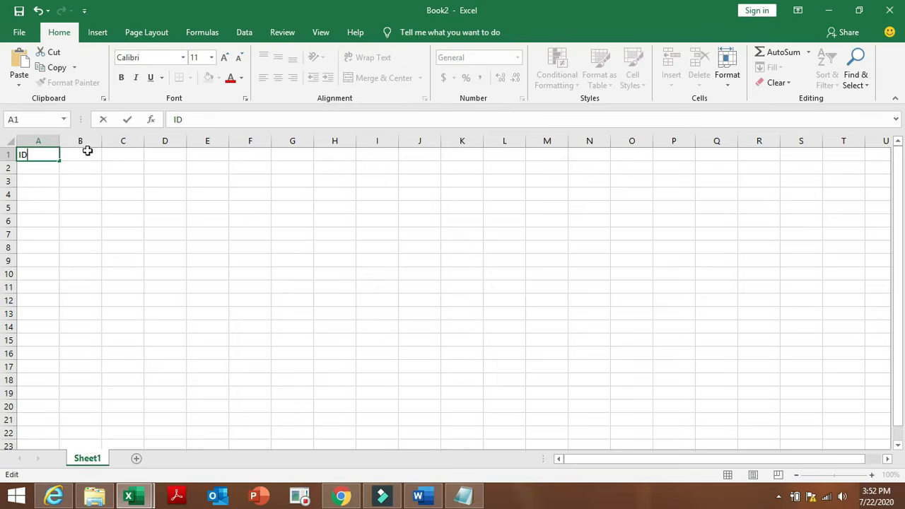
pyautogui.click(45, 172)
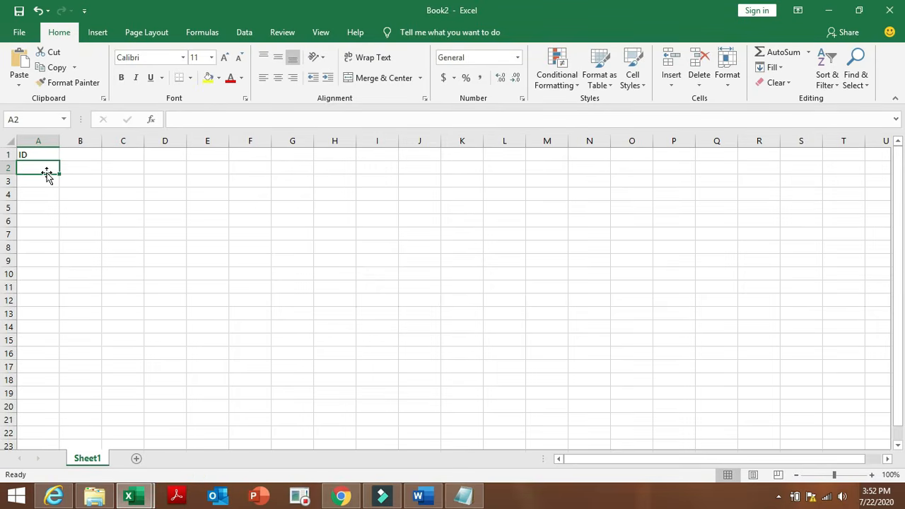
pyautogui.click(45, 172)
pyautogui.hotkey('ctrl', 'v')
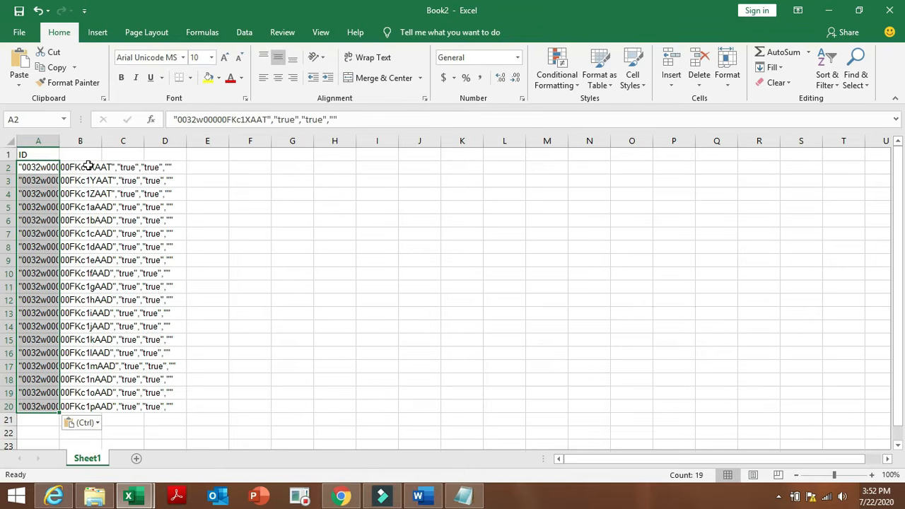
pyautogui.moveTo(59, 143); pyautogui.dragTo(113, 150)
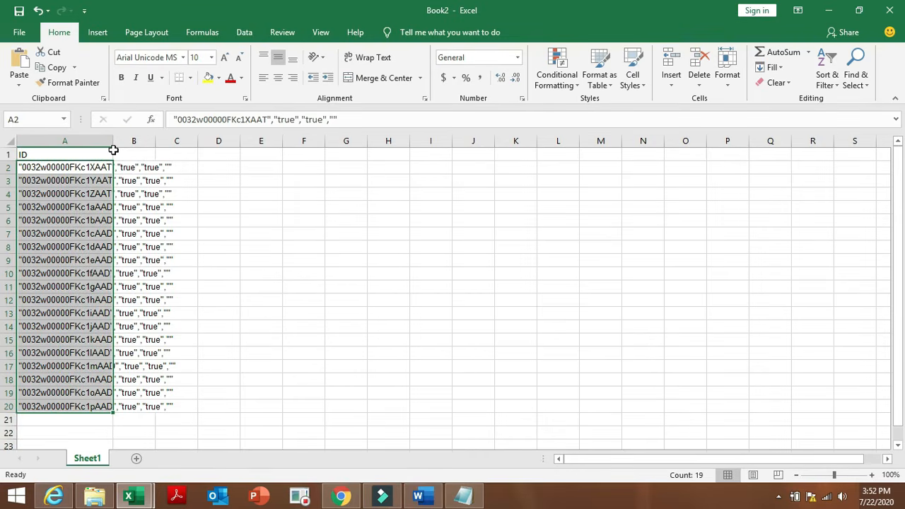
pyautogui.click(178, 159)
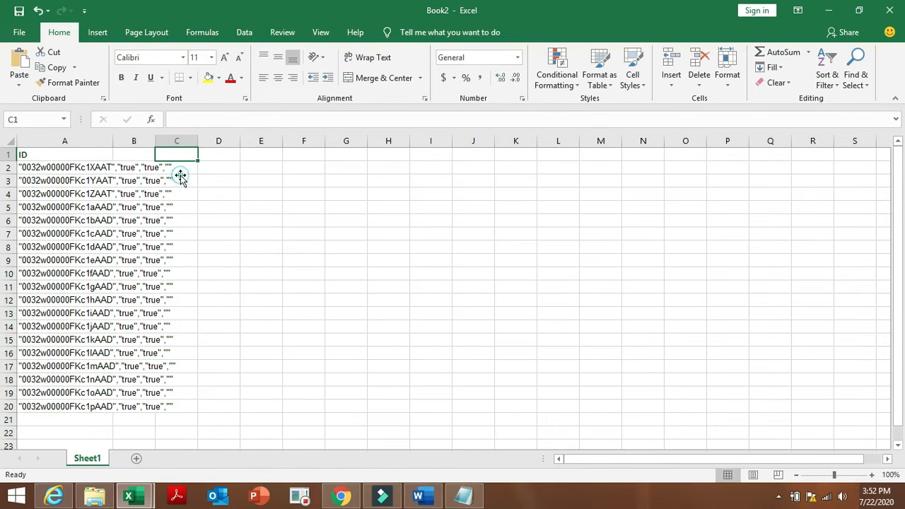
pyautogui.doubleClick(193, 167)
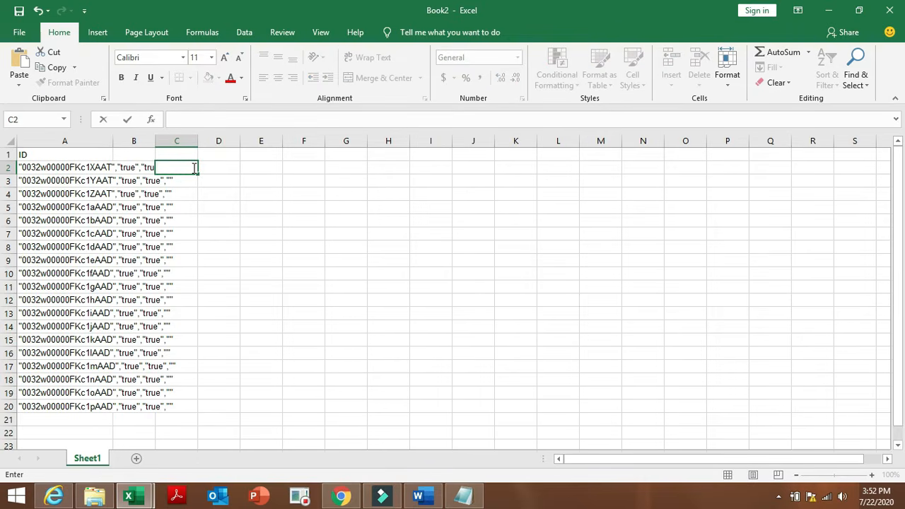
pyautogui.doubleClick(146, 167)
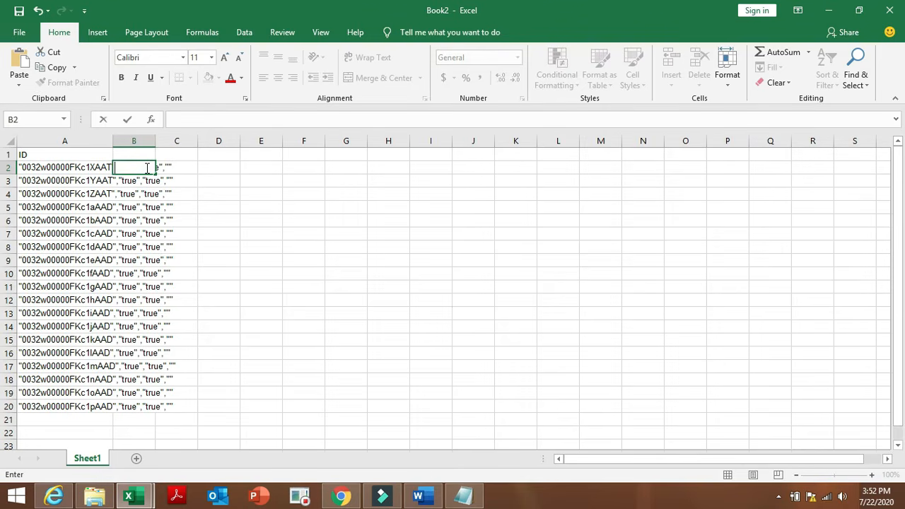
pyautogui.click(172, 167)
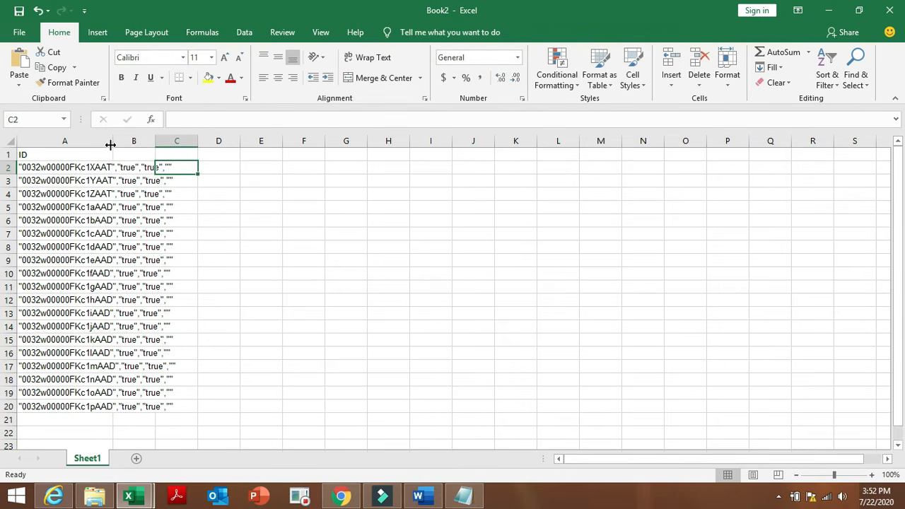
pyautogui.moveTo(113, 144); pyautogui.dragTo(114, 145)
pyautogui.click(160, 406)
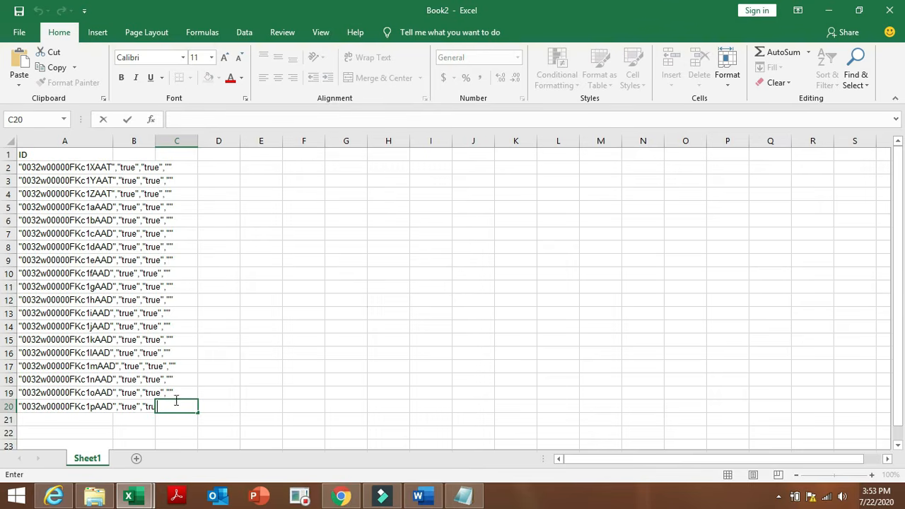
pyautogui.click(183, 394)
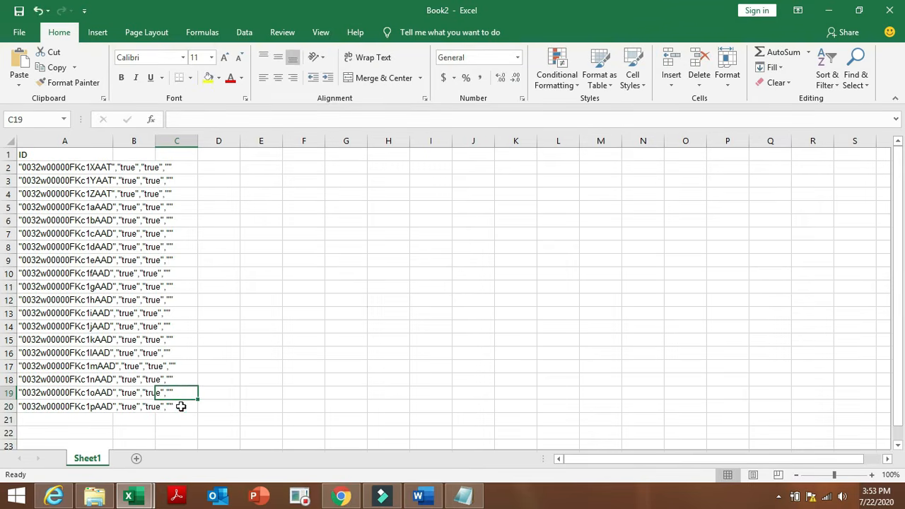
pyautogui.click(181, 406)
pyautogui.doubleClick(182, 406)
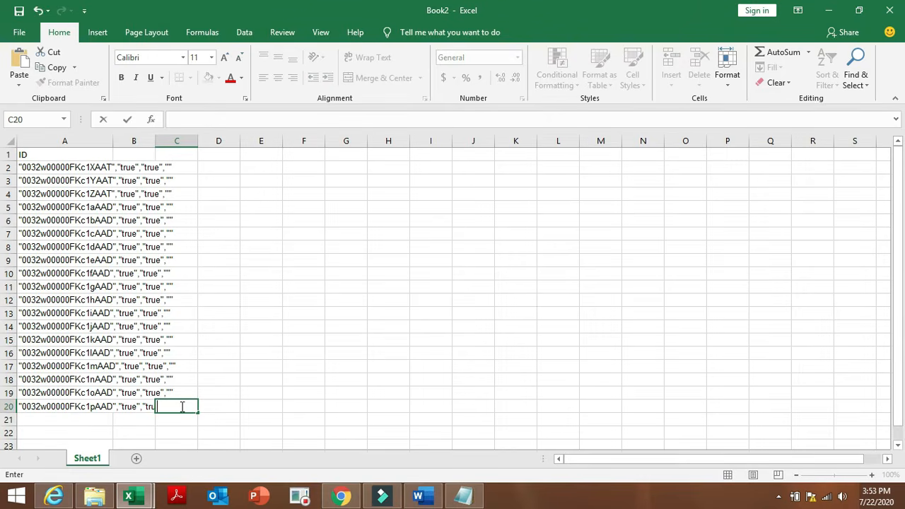
pyautogui.click(143, 167)
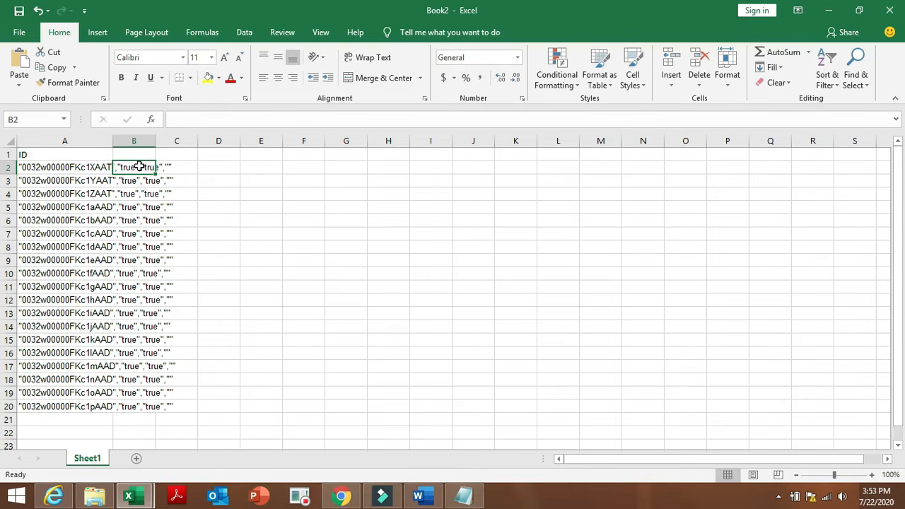
pyautogui.click(173, 171)
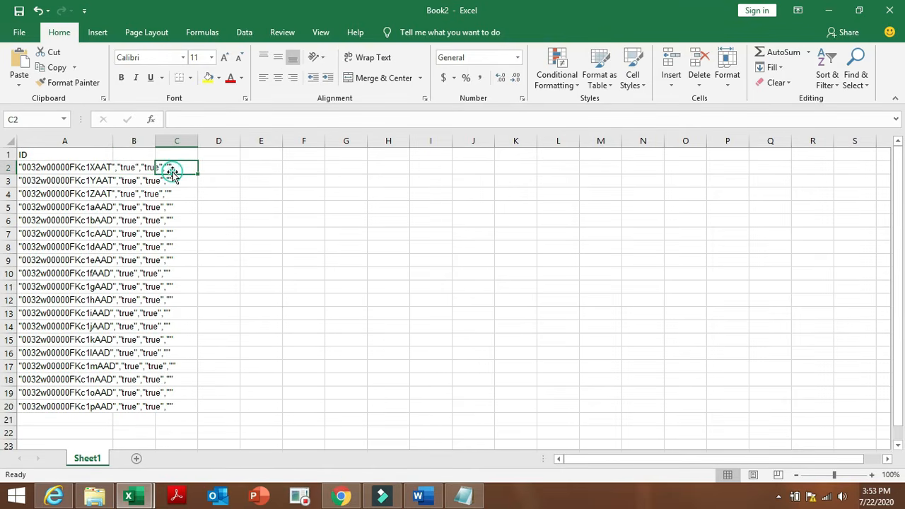
pyautogui.click(130, 171)
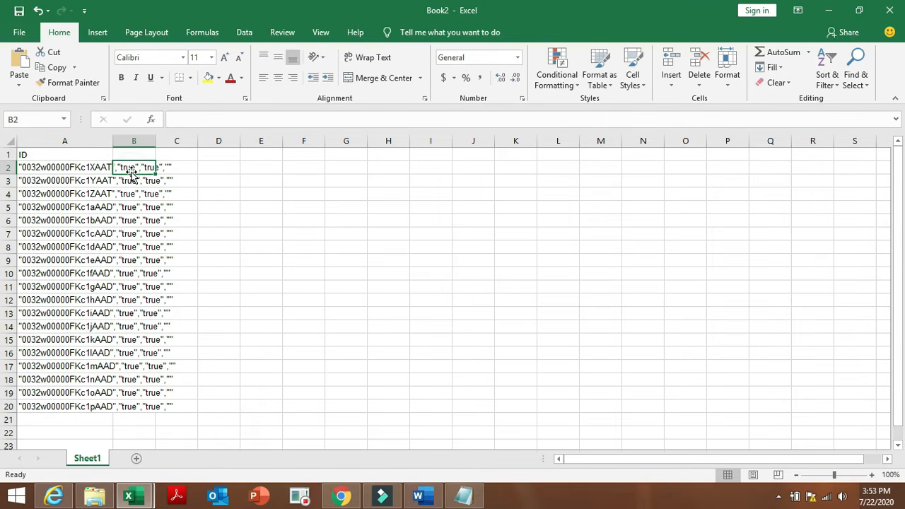
pyautogui.doubleClick(132, 171)
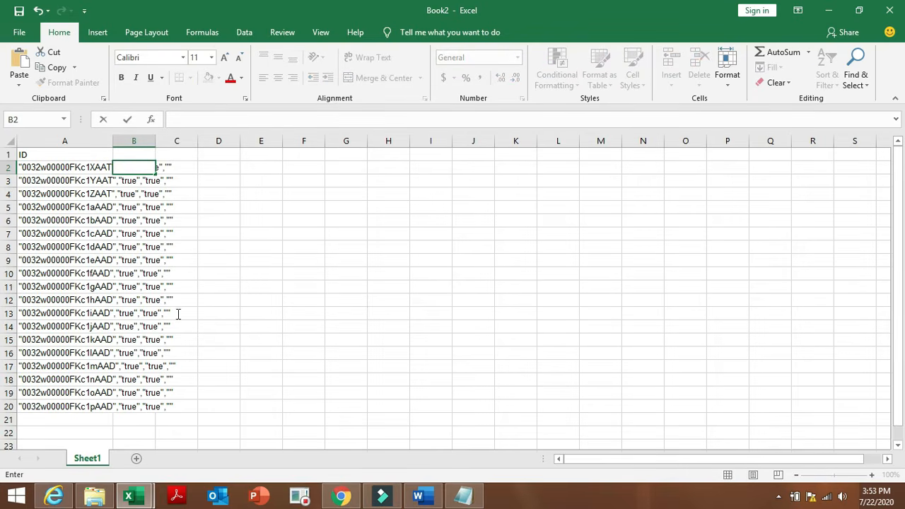
pyautogui.press('F2')
pyautogui.moveTo(156, 172); pyautogui.dragTo(205, 365)
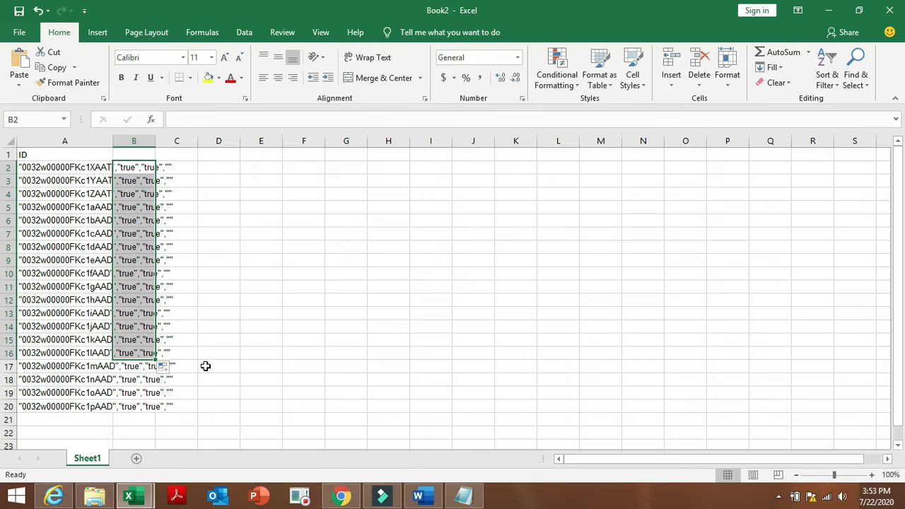
pyautogui.press('BackSpace')
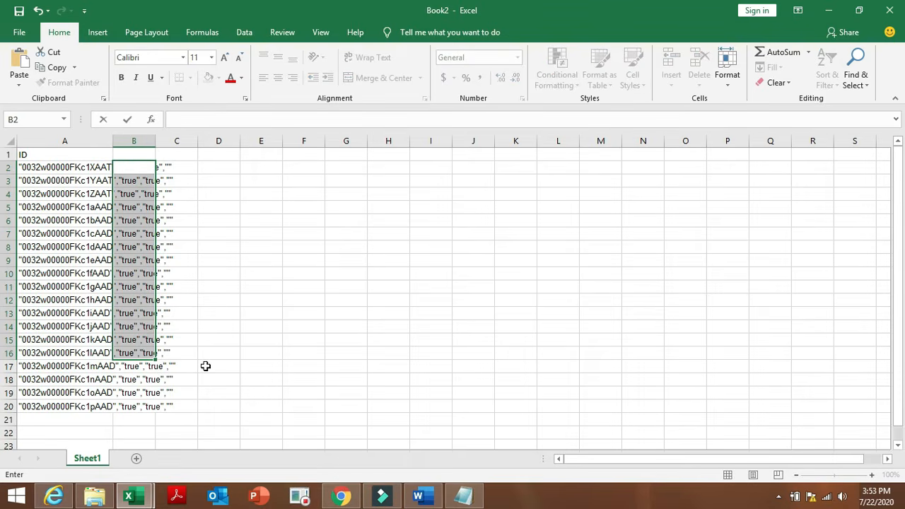
pyautogui.press('Escape')
pyautogui.rightClick(145, 334)
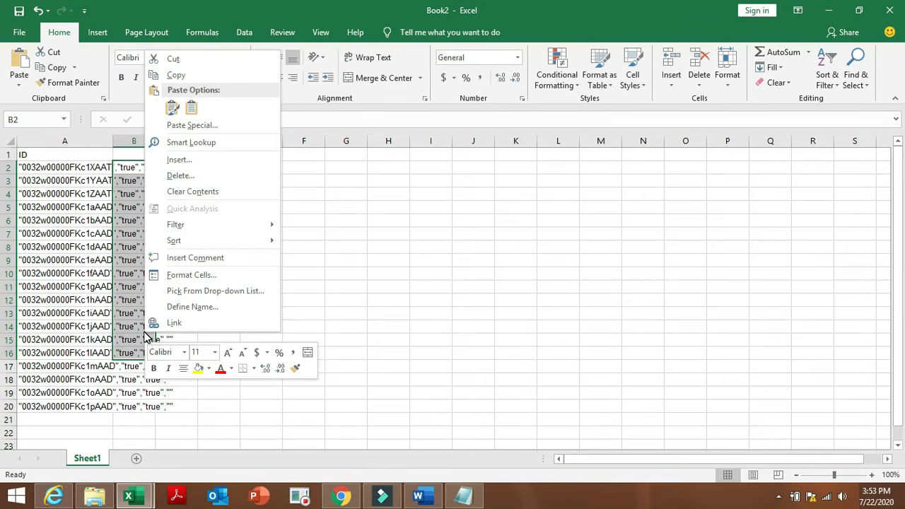
pyautogui.click(225, 176)
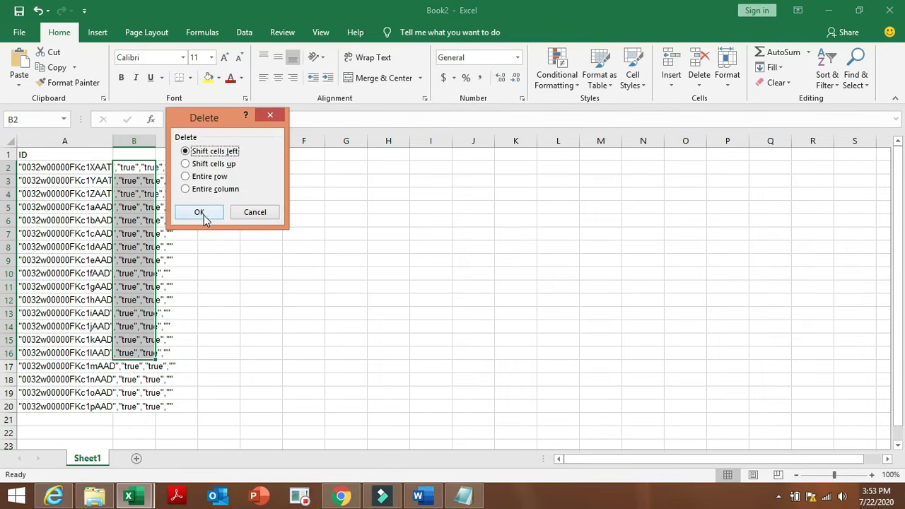
pyautogui.click(202, 213)
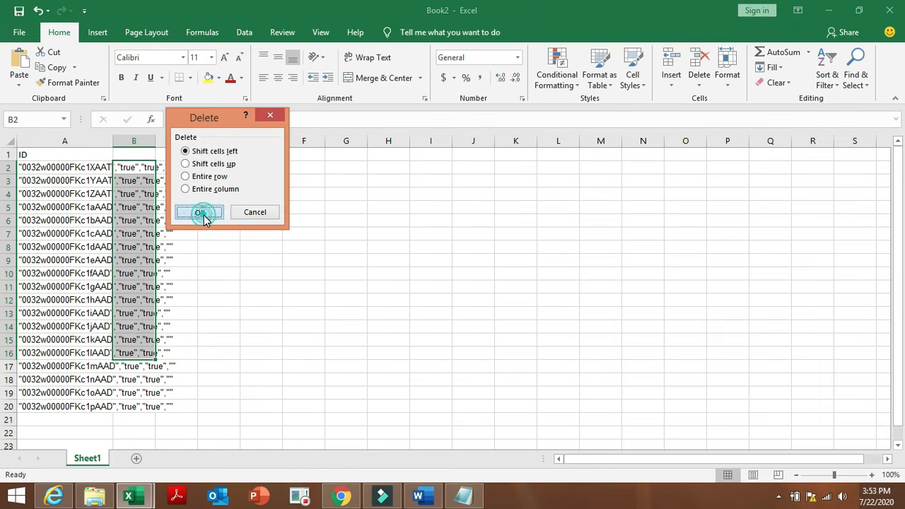
pyautogui.click(254, 256)
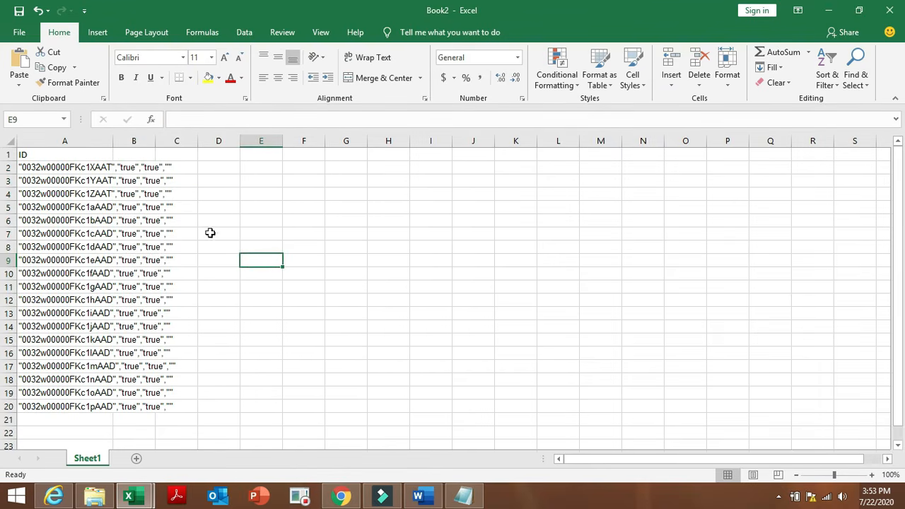
pyautogui.click(175, 175)
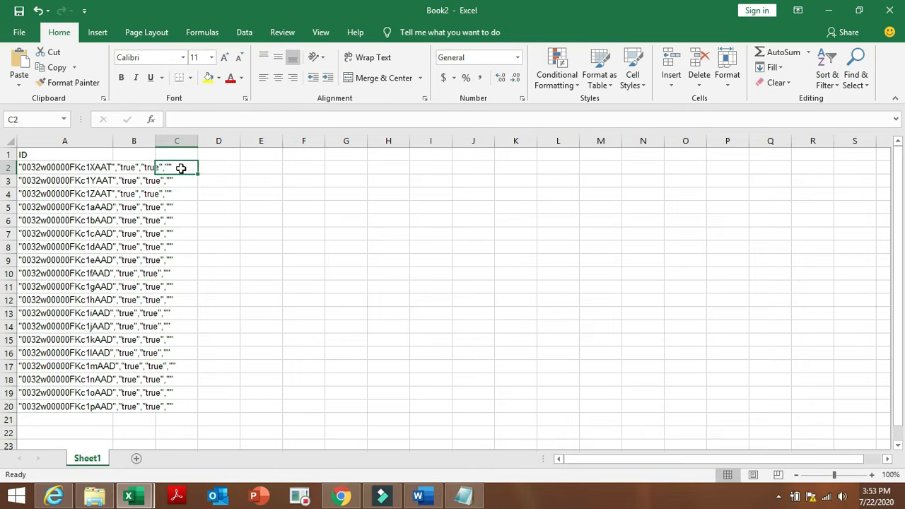
pyautogui.doubleClick(182, 169)
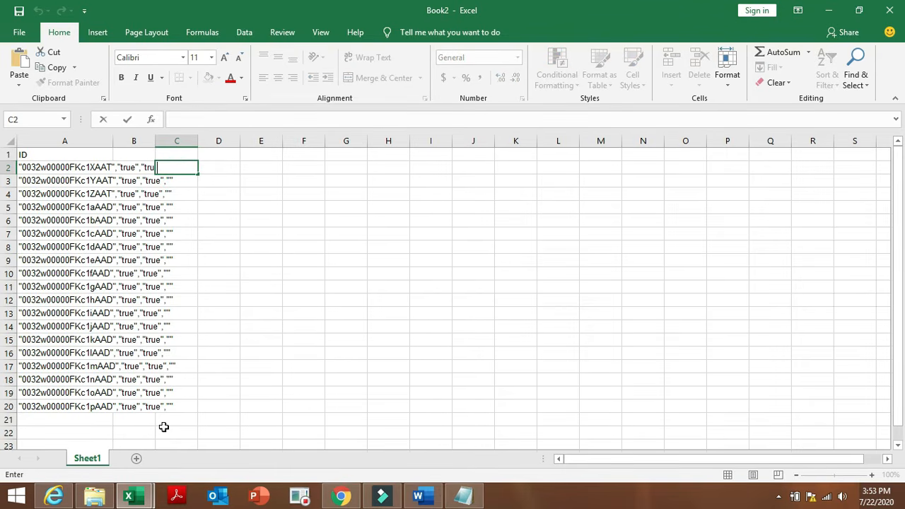
# Download the batch result file again from the job page and open it in Word.
pyautogui.click(341, 497)
pyautogui.click(253, 373)
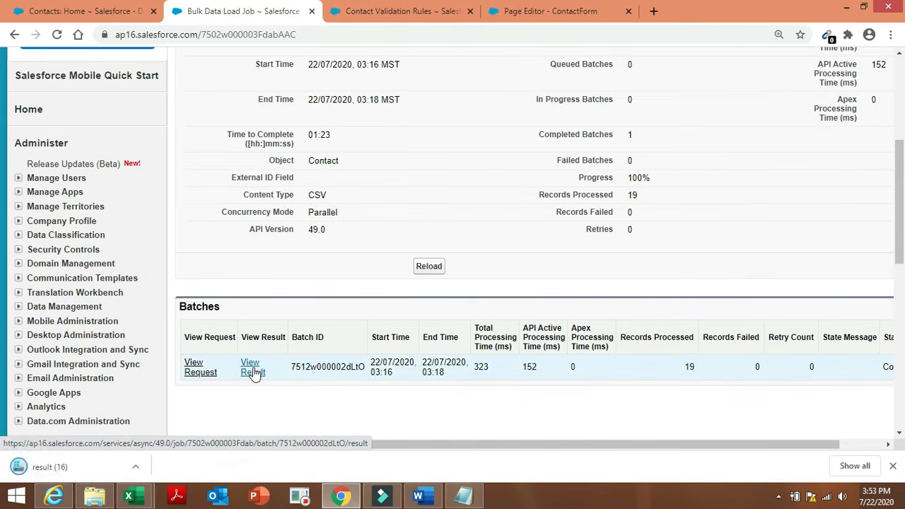
pyautogui.click(75, 467)
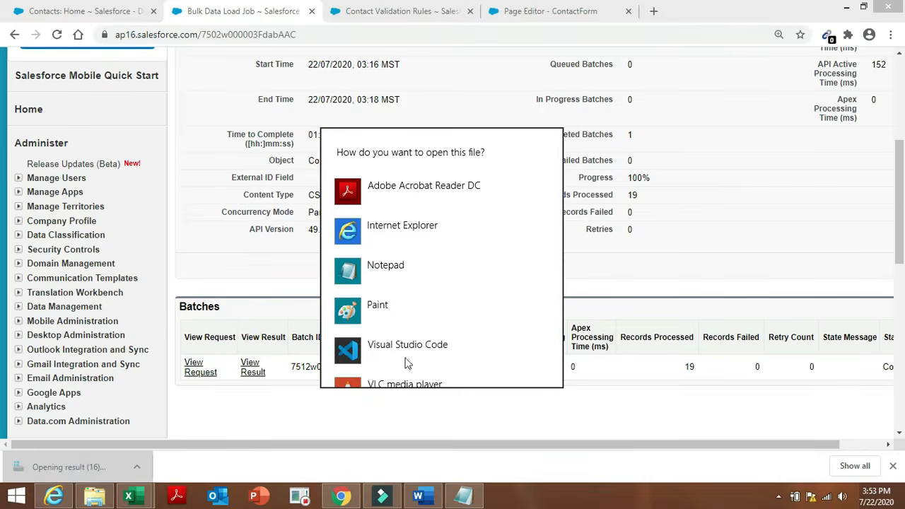
pyautogui.moveTo(558, 262); pyautogui.dragTo(563, 339)
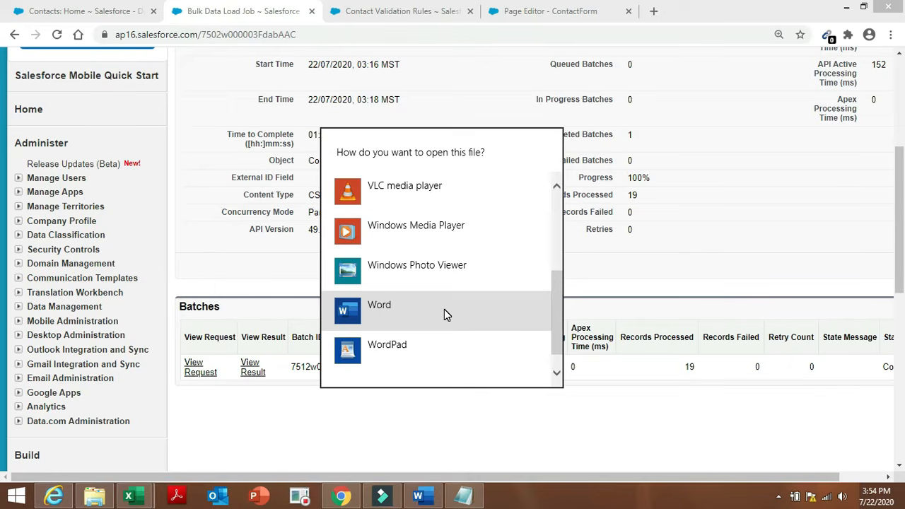
pyautogui.doubleClick(444, 309)
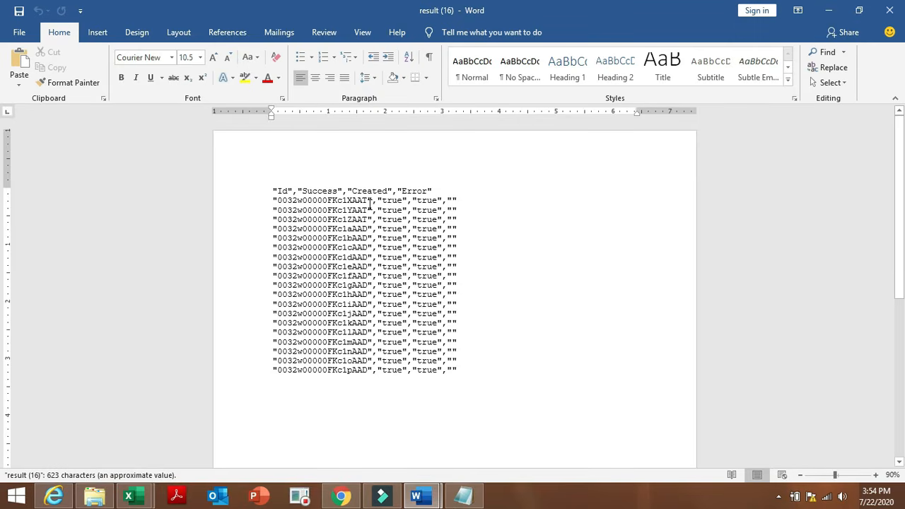
# Pad the contact Ids on lines 2 through 11 with trailing spaces before their closing quotes.
pyautogui.click(368, 201)
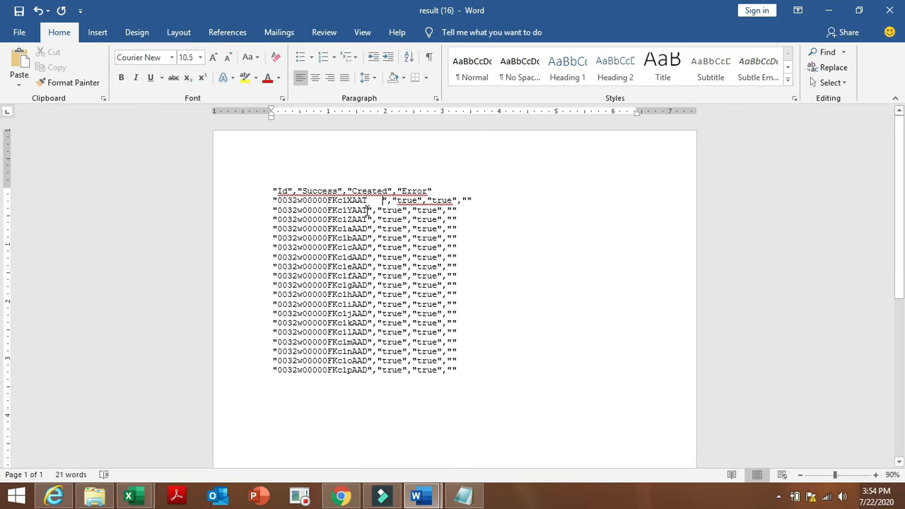
pyautogui.click(366, 209)
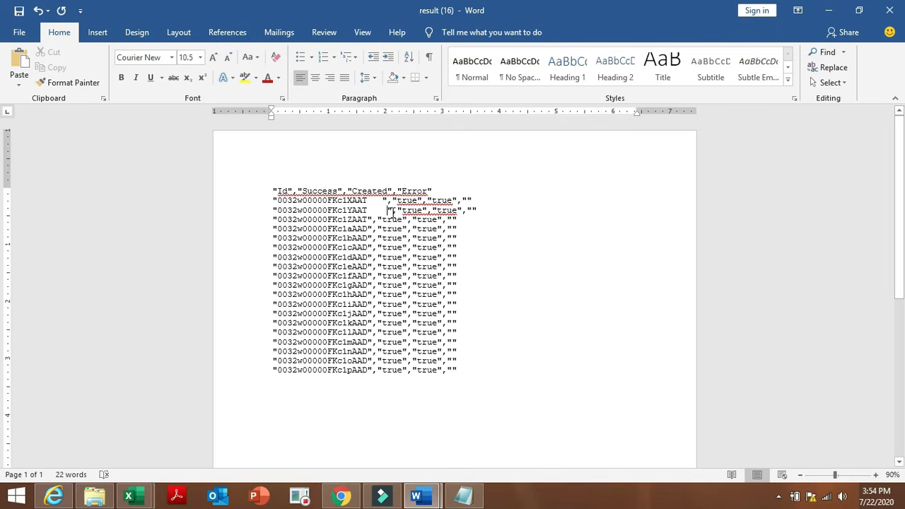
pyautogui.click(393, 213)
pyautogui.click(369, 221)
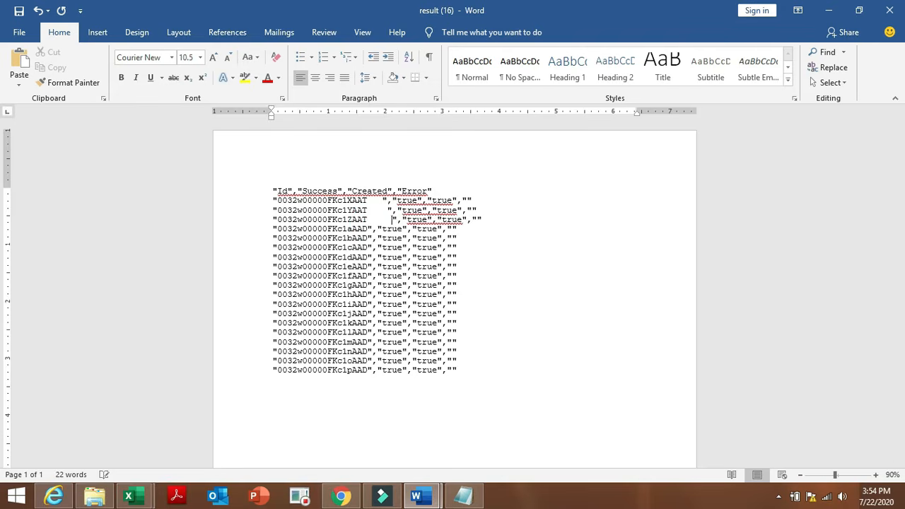
pyautogui.click(368, 228)
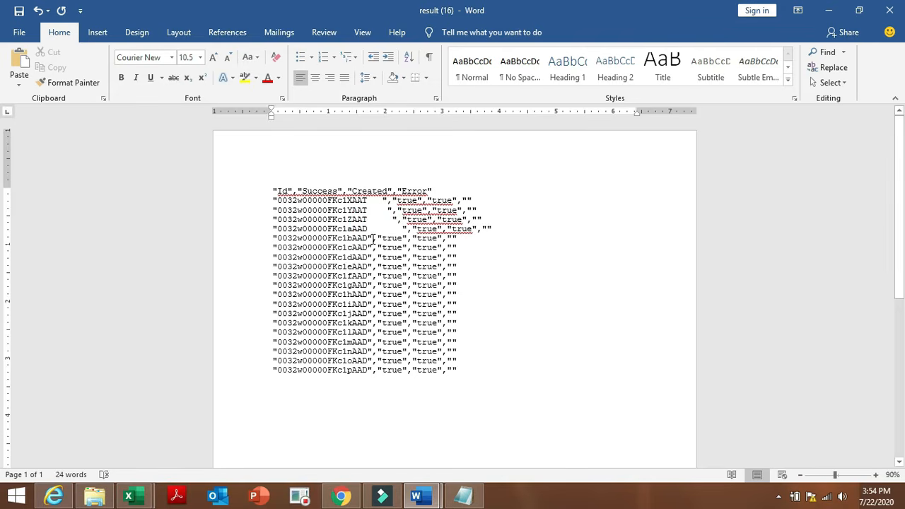
pyautogui.click(369, 238)
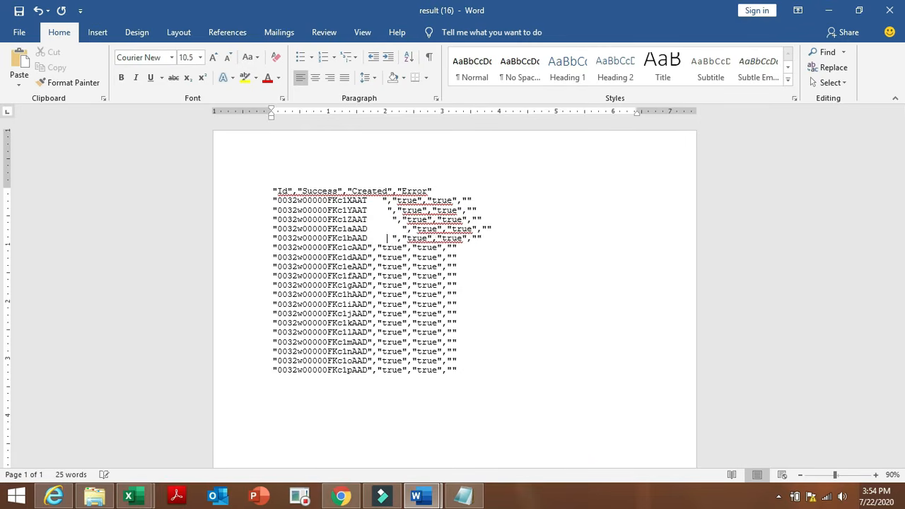
pyautogui.click(368, 248)
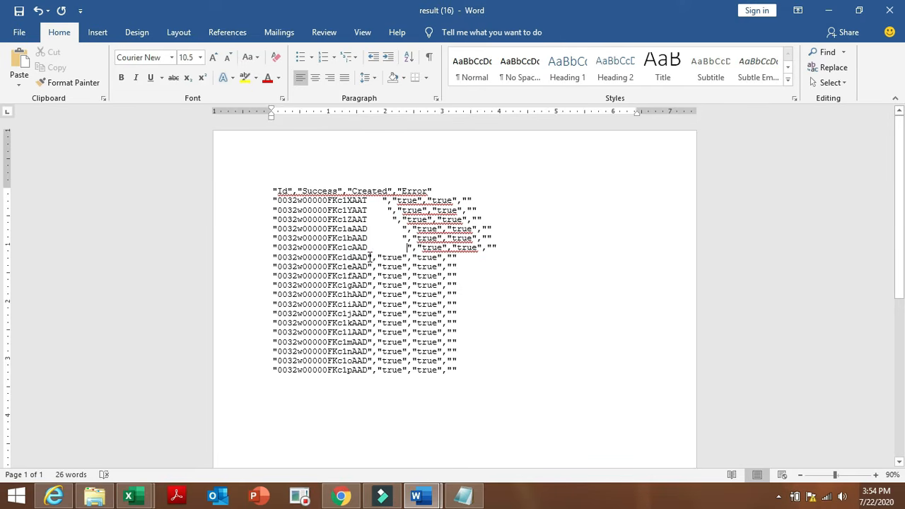
pyautogui.click(368, 257)
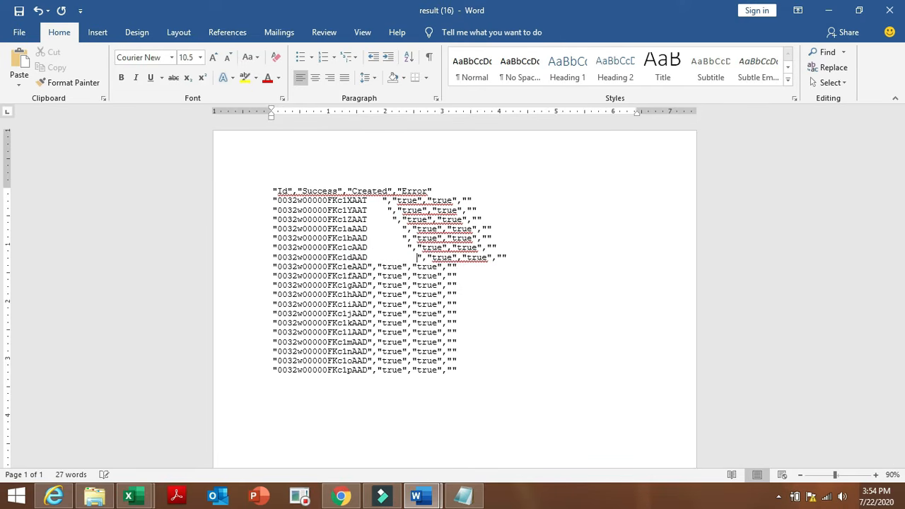
pyautogui.click(368, 266)
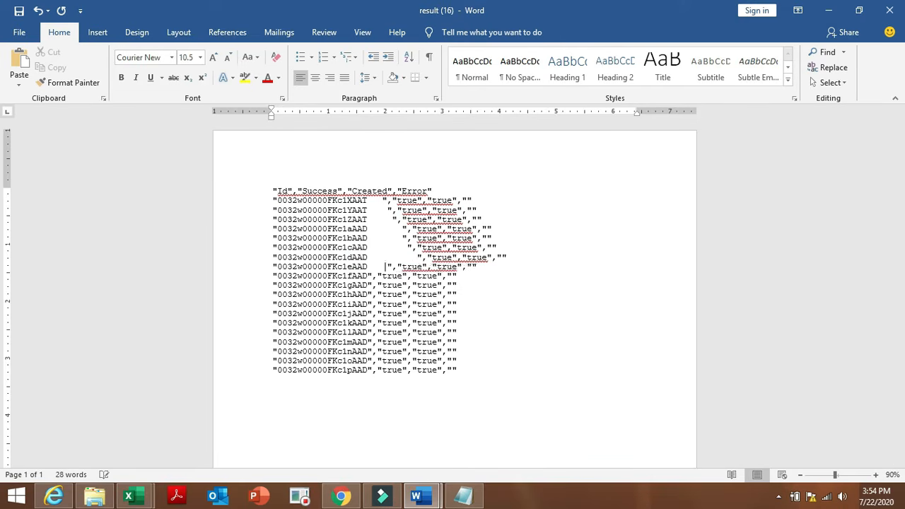
pyautogui.click(369, 275)
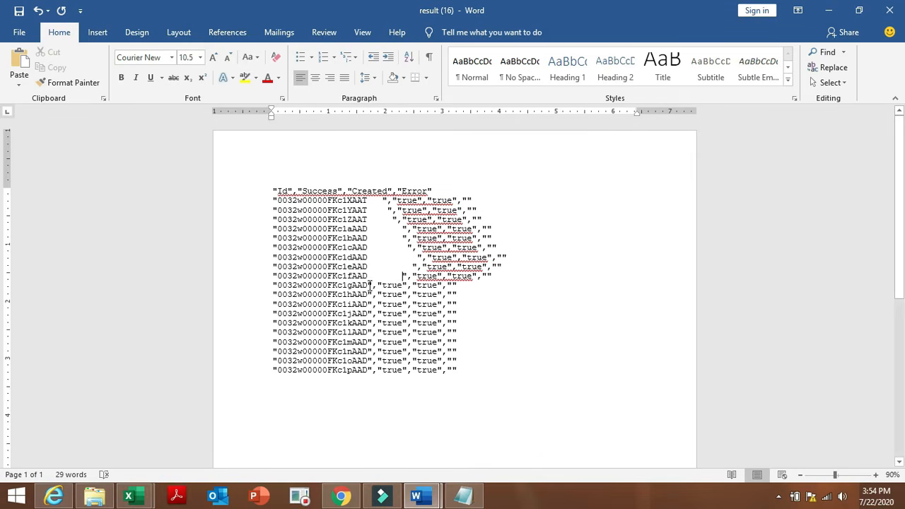
pyautogui.click(368, 285)
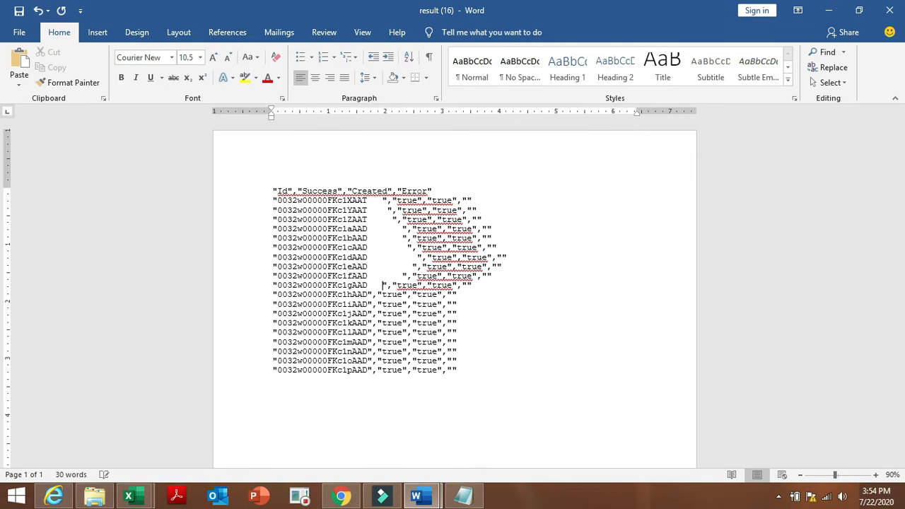
# Pad the contact Ids on lines 12 through the last line with trailing spaces.
pyautogui.scroll(2, 368, 285)
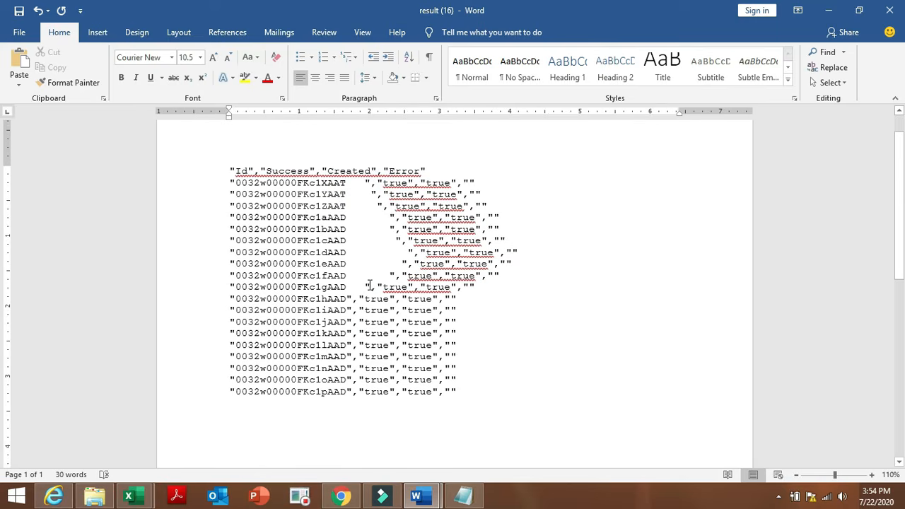
pyautogui.click(349, 298)
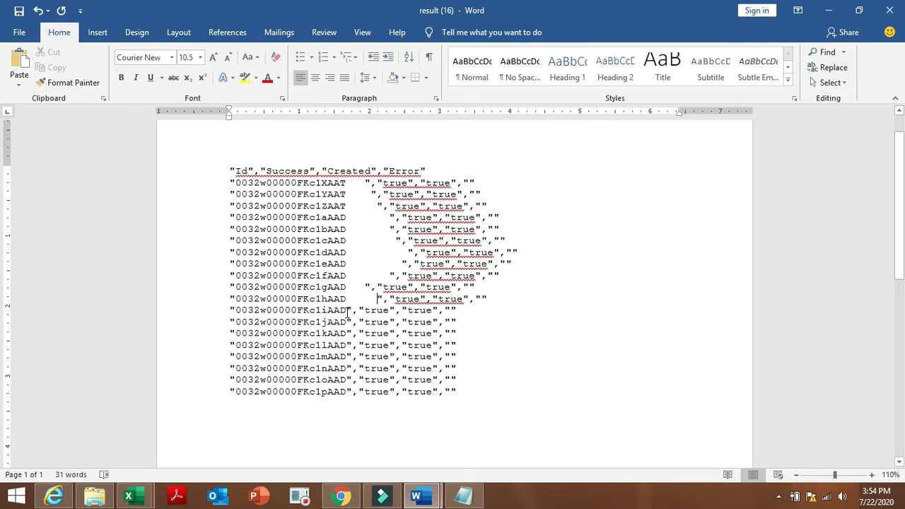
pyautogui.click(348, 311)
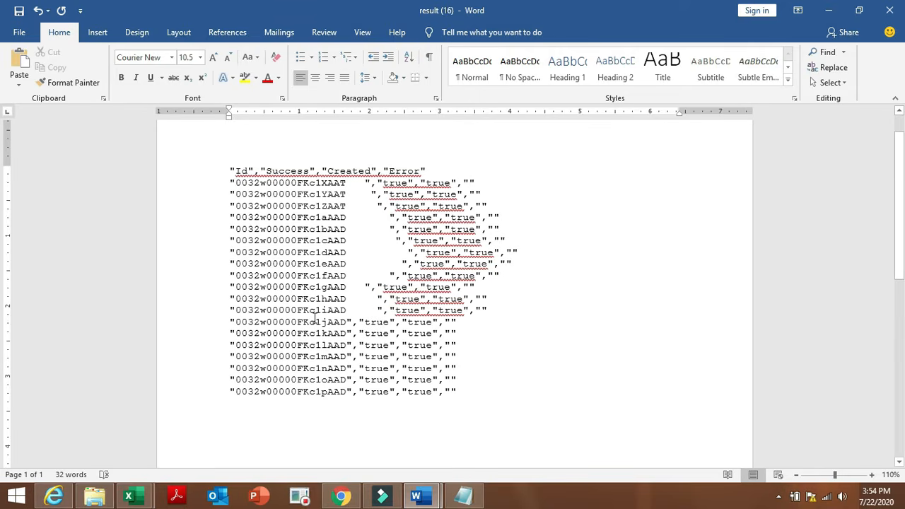
pyautogui.click(348, 321)
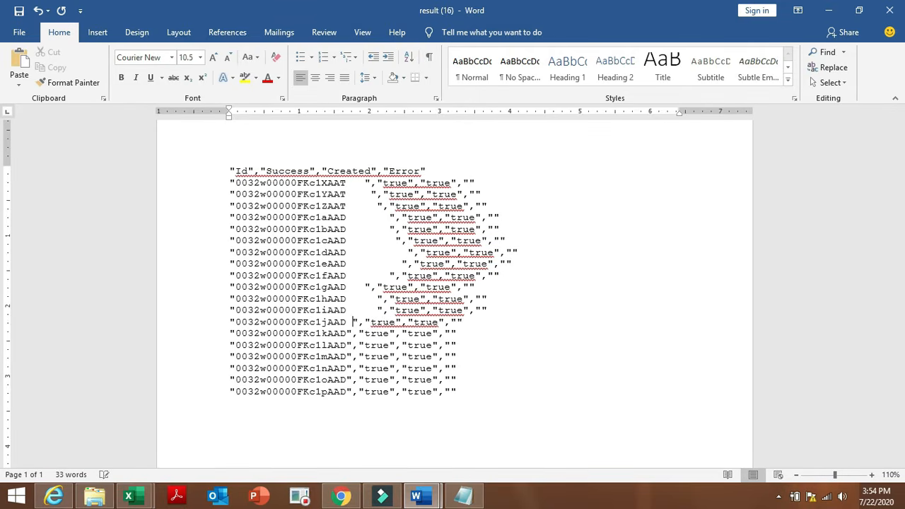
pyautogui.click(348, 333)
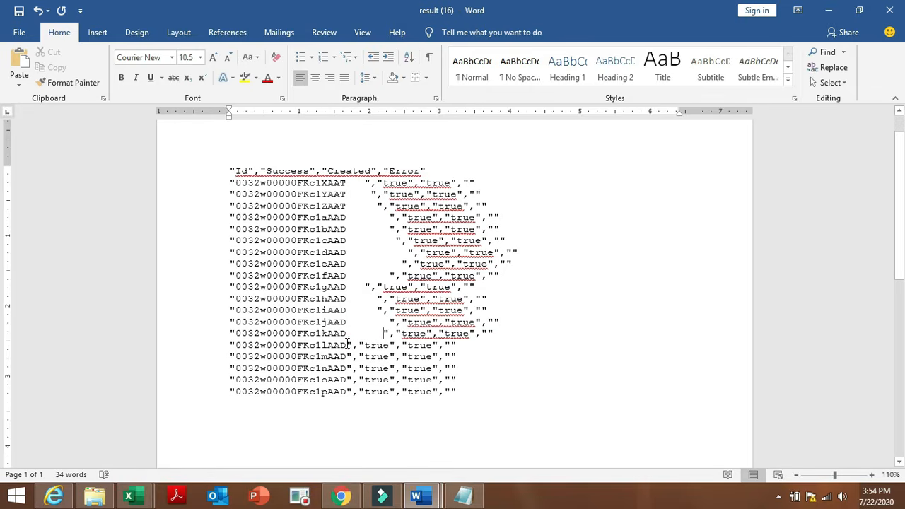
pyautogui.click(348, 344)
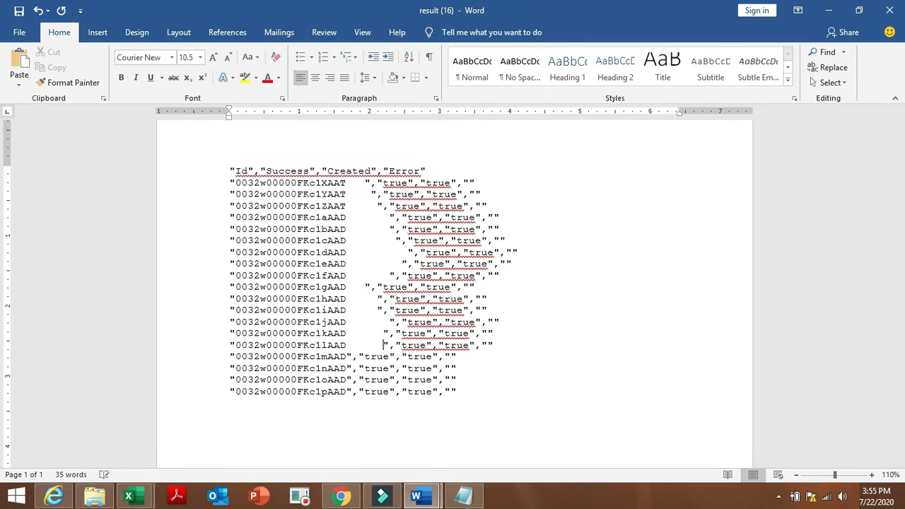
pyautogui.click(347, 356)
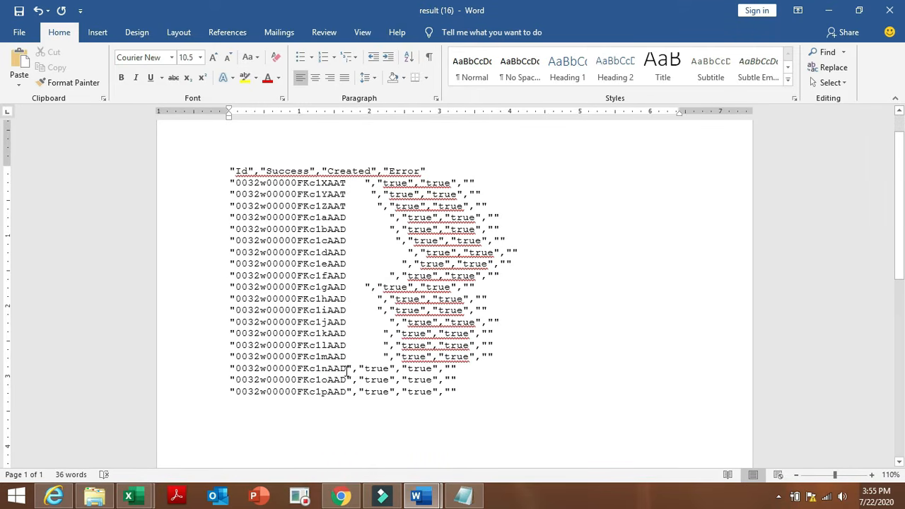
pyautogui.click(348, 369)
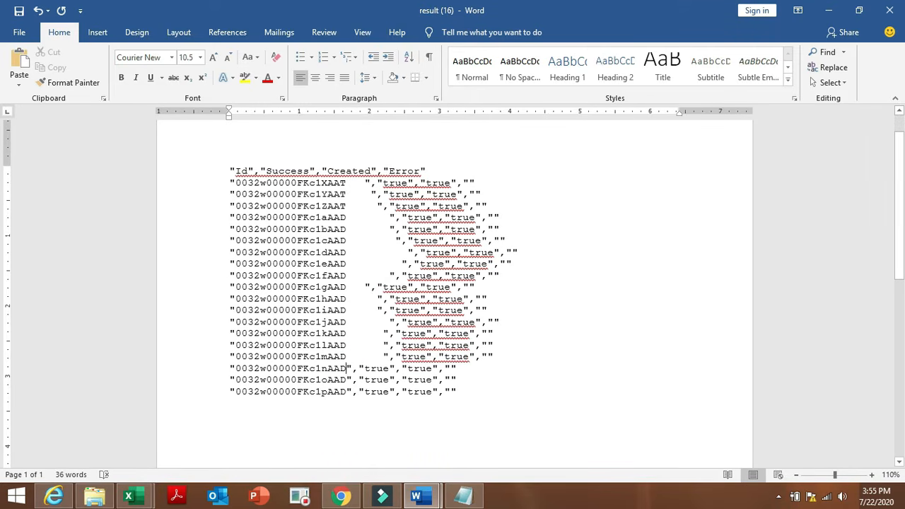
pyautogui.click(347, 379)
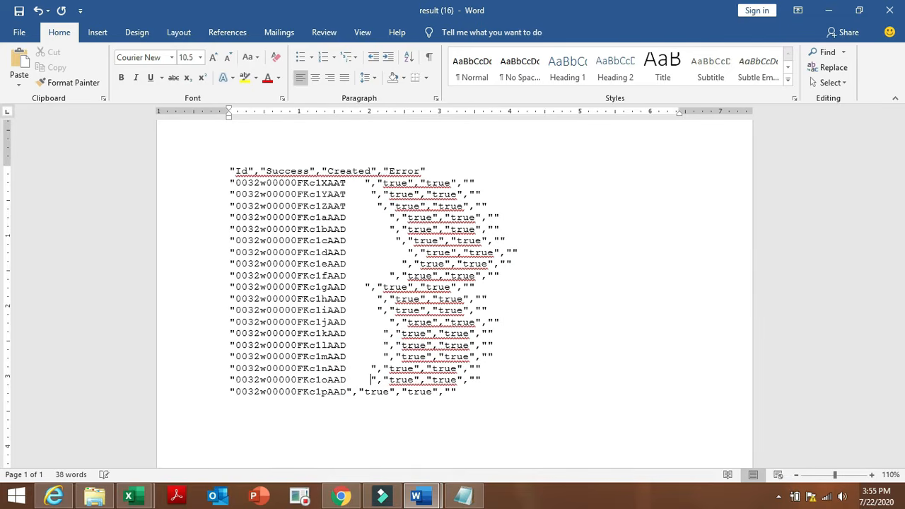
pyautogui.click(346, 391)
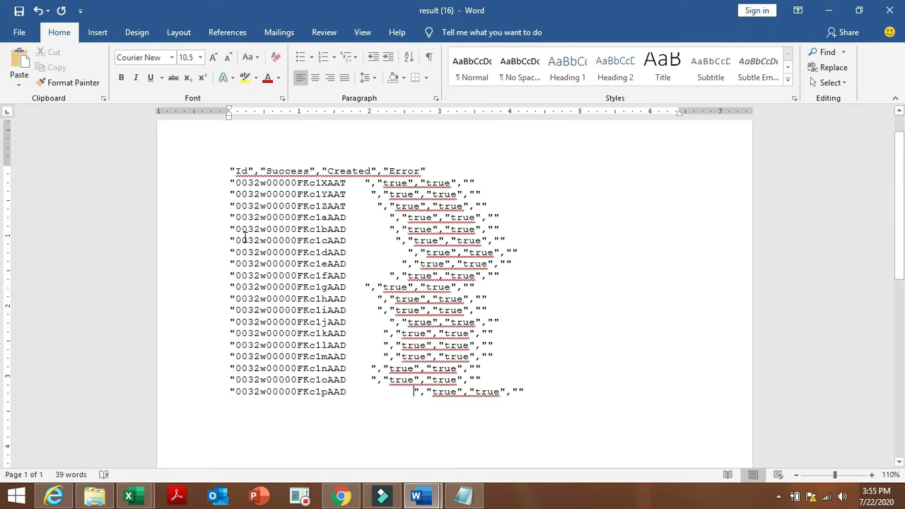
pyautogui.click(234, 182)
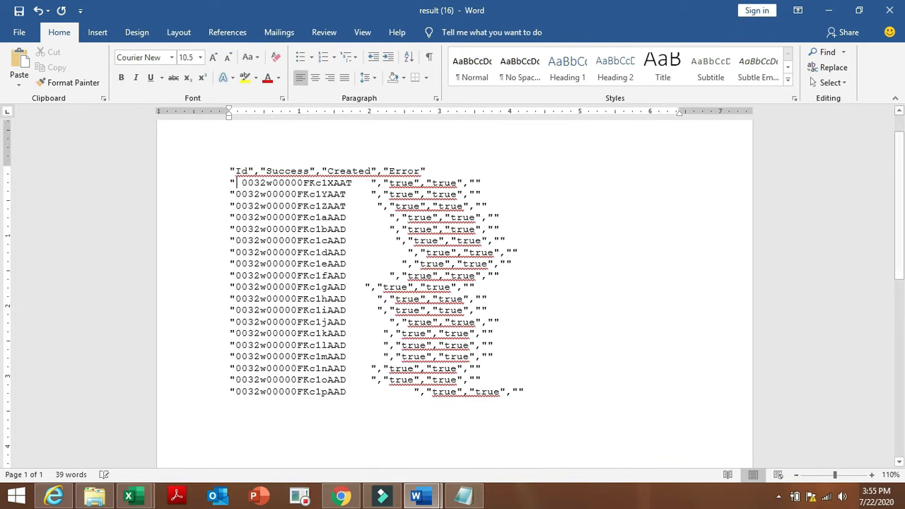
# Delete the opening quote marks on ID lines 10 down to 7.
pyautogui.click(236, 193)
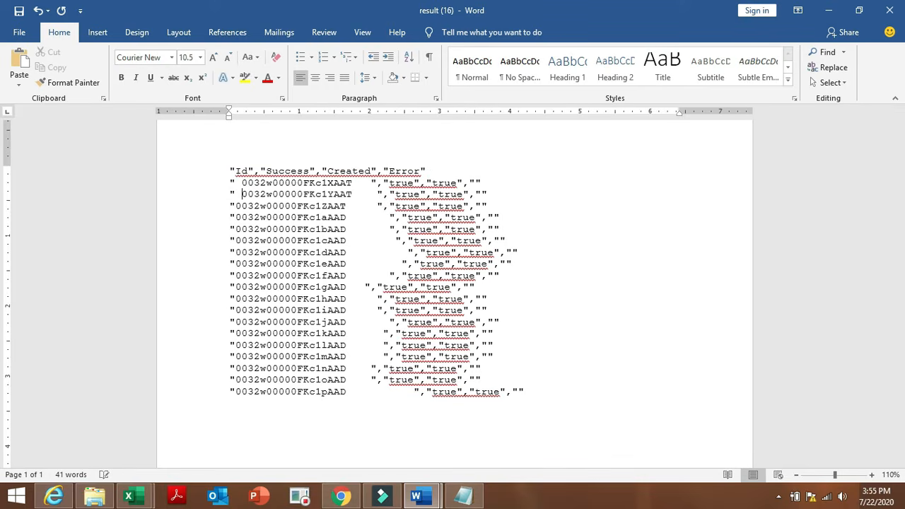
pyautogui.click(237, 206)
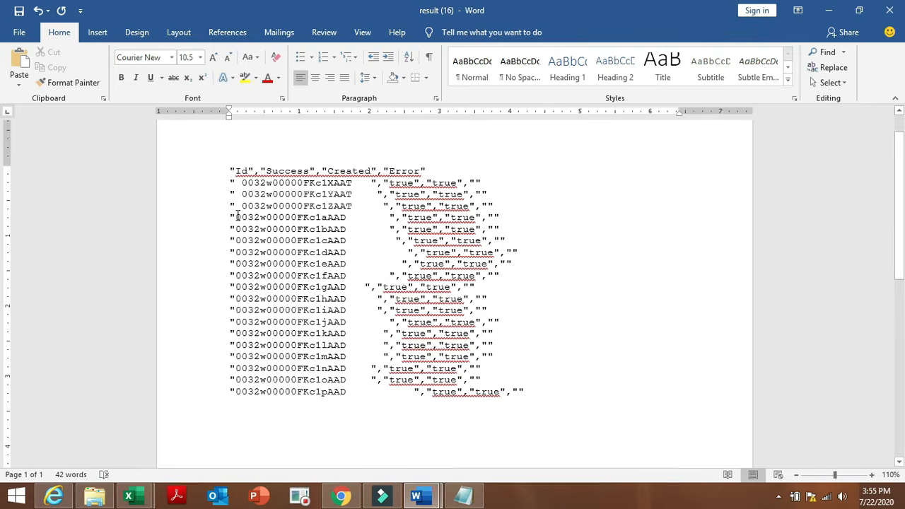
pyautogui.click(236, 217)
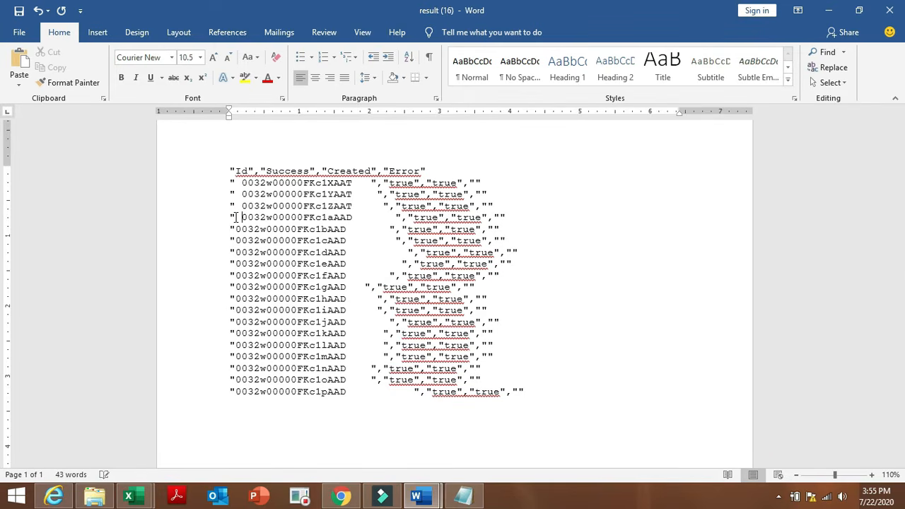
pyautogui.click(236, 229)
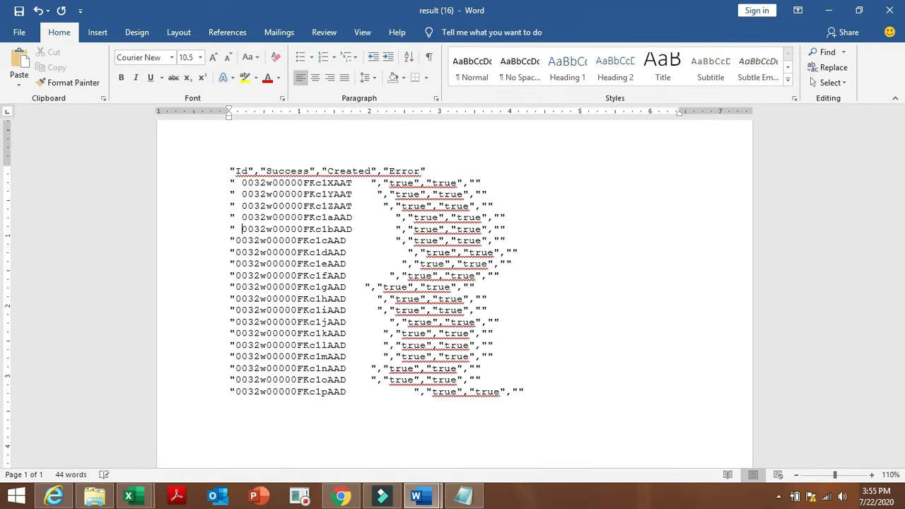
pyautogui.click(234, 240)
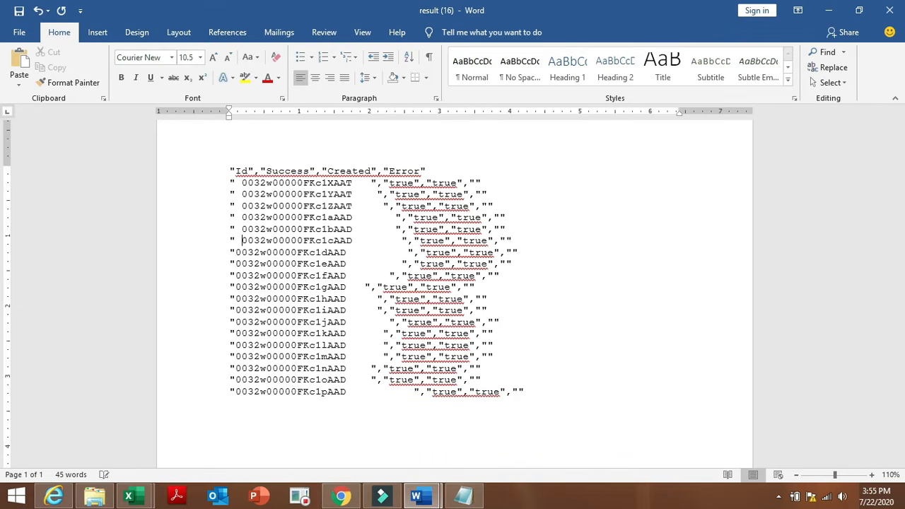
pyautogui.click(234, 251)
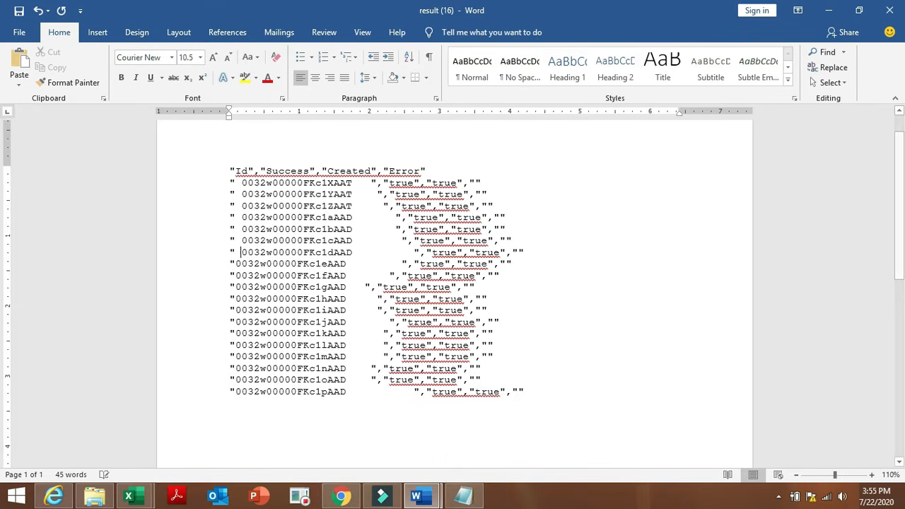
pyautogui.click(234, 263)
pyautogui.click(234, 275)
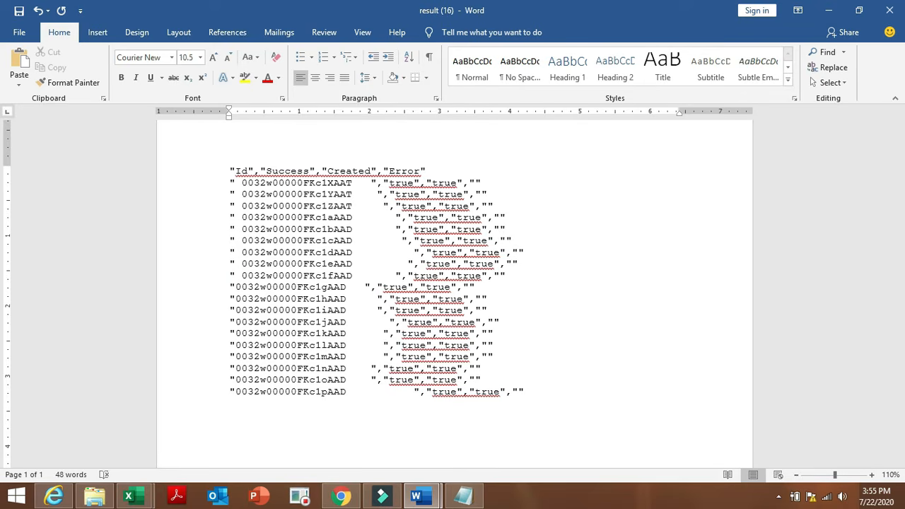
pyautogui.press('BackSpace')
pyautogui.press('BackSpace')
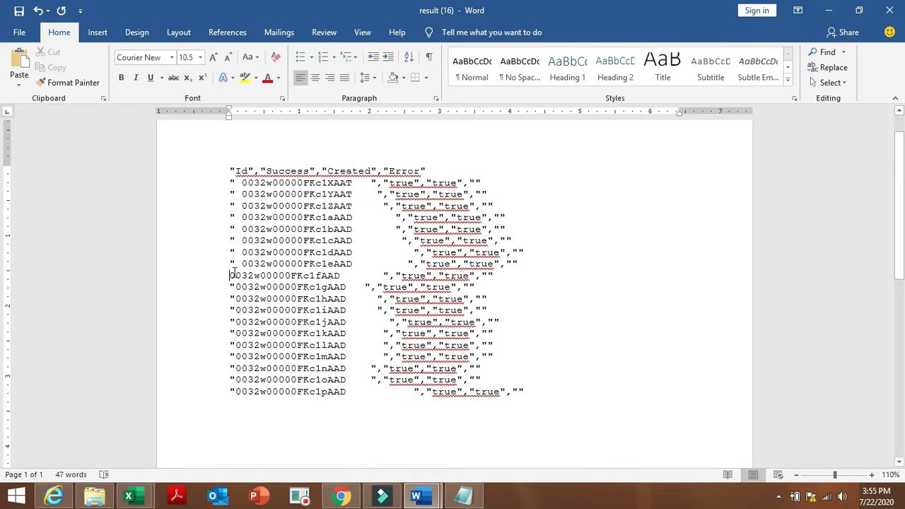
pyautogui.click(234, 264)
pyautogui.press('BackSpace')
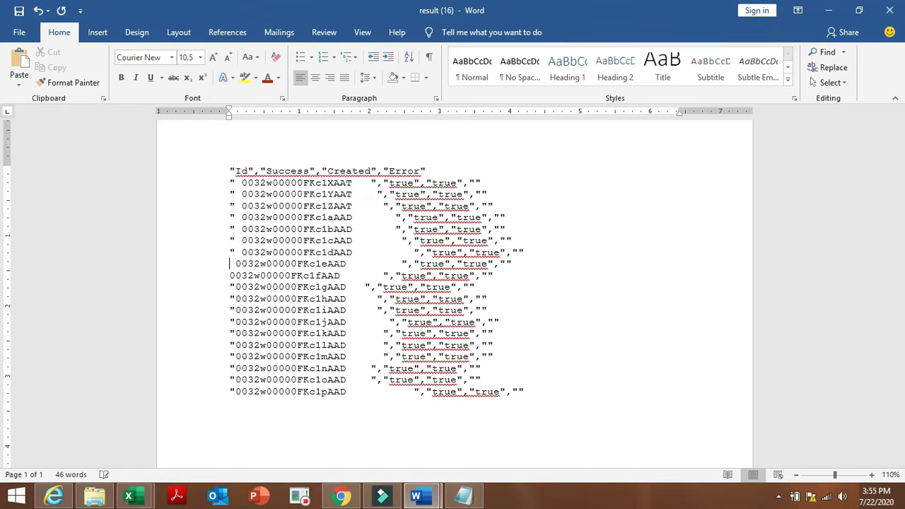
pyautogui.click(239, 252)
pyautogui.press('BackSpace')
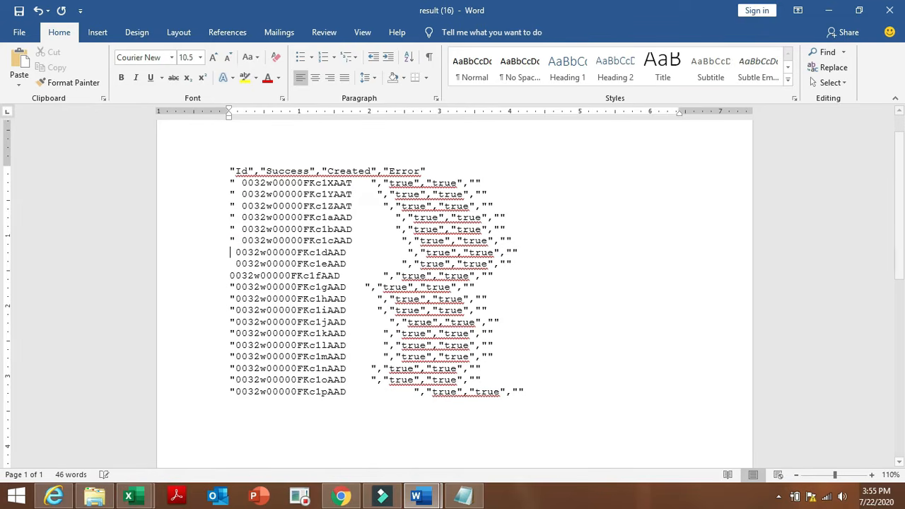
pyautogui.click(236, 241)
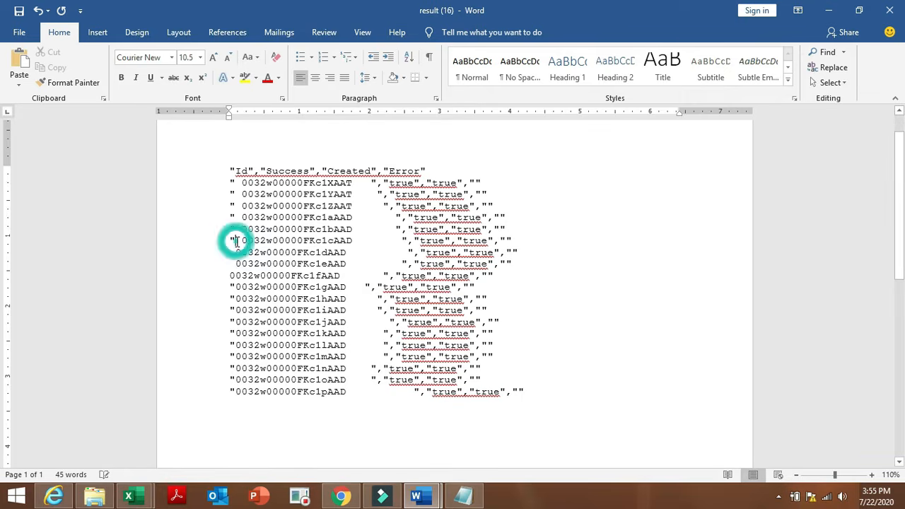
pyautogui.press('BackSpace')
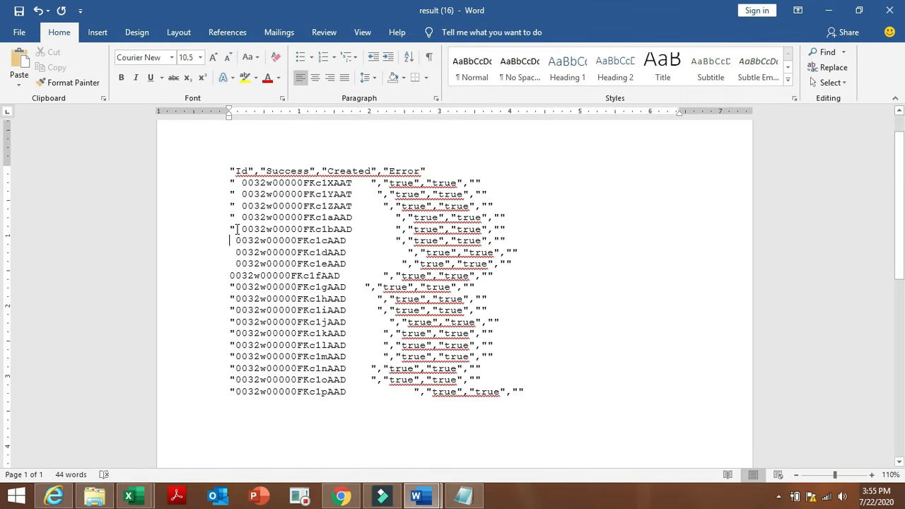
# Delete the opening quote marks on ID lines 6 down to 2.
pyautogui.click(235, 229)
pyautogui.press('BackSpace')
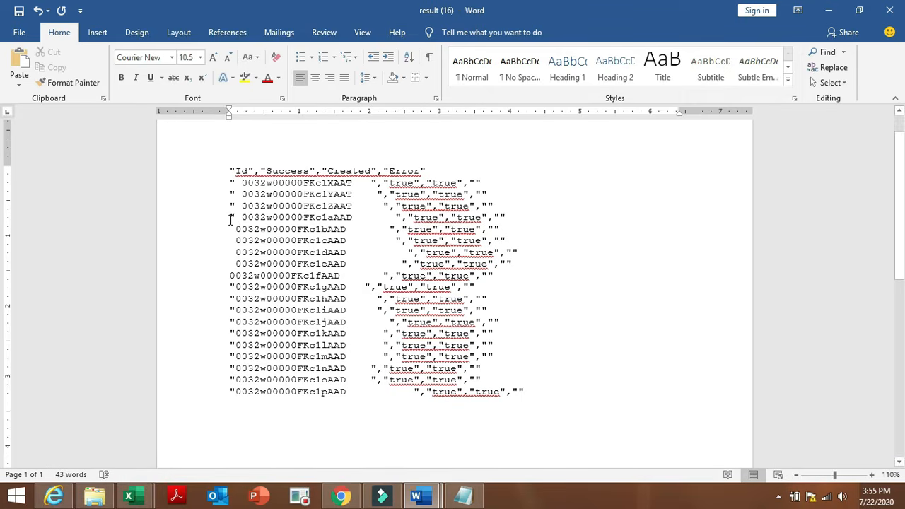
pyautogui.click(236, 216)
pyautogui.press('BackSpace')
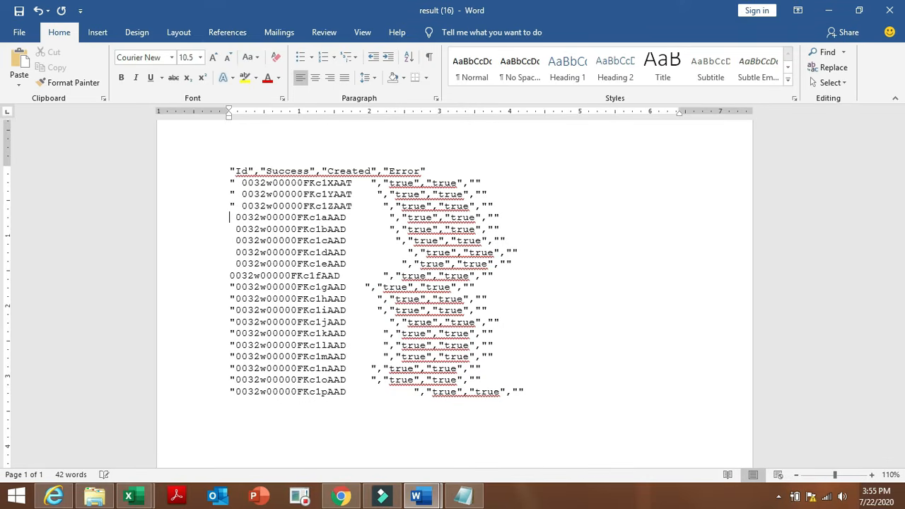
pyautogui.click(236, 206)
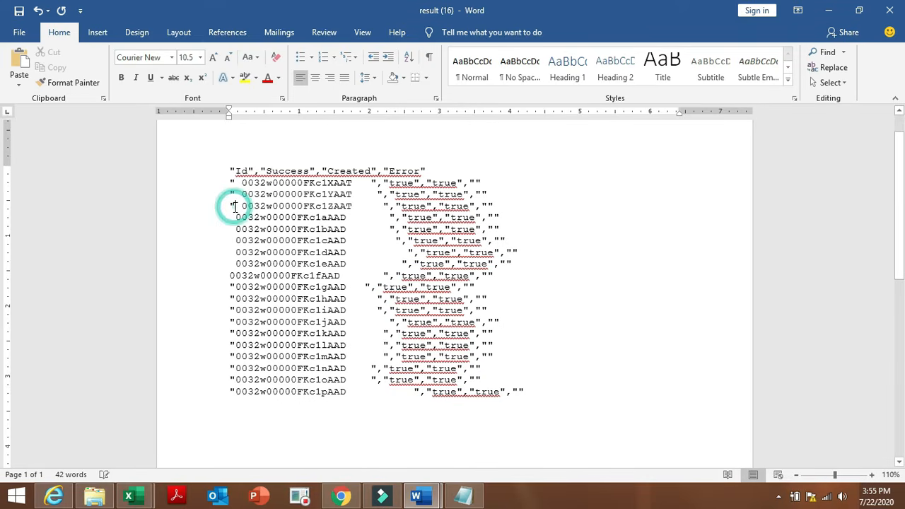
pyautogui.press('BackSpace')
pyautogui.click(236, 194)
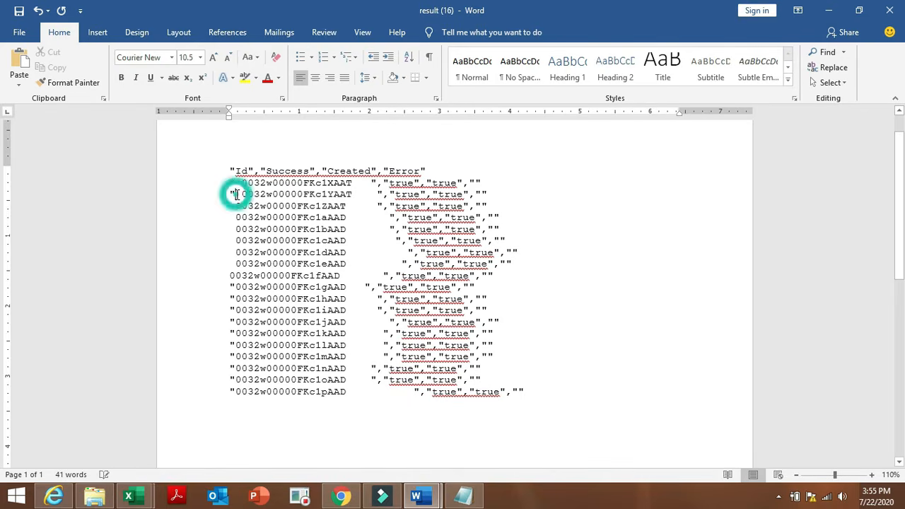
pyautogui.press('BackSpace')
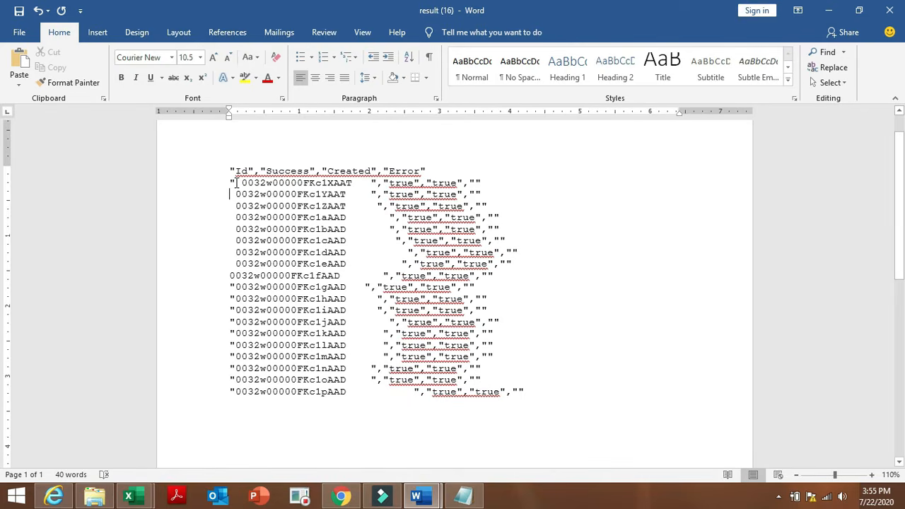
pyautogui.click(237, 182)
pyautogui.press('BackSpace')
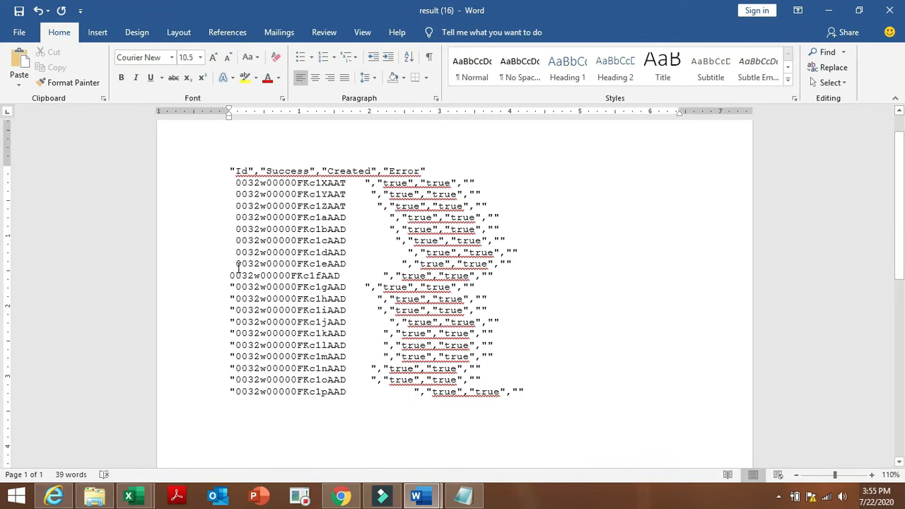
# Delete the opening quote marks on ID lines 11 through 17.
pyautogui.click(236, 286)
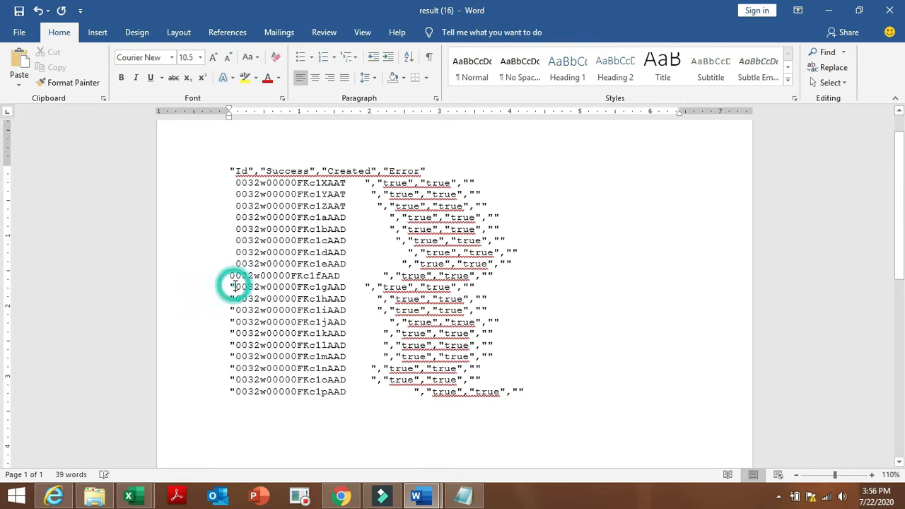
pyautogui.press('BackSpace')
pyautogui.click(235, 298)
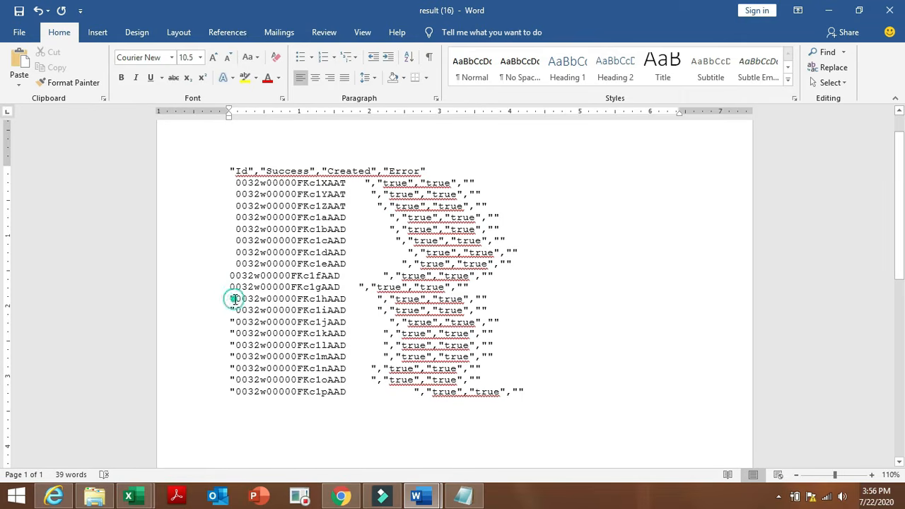
pyautogui.press('BackSpace')
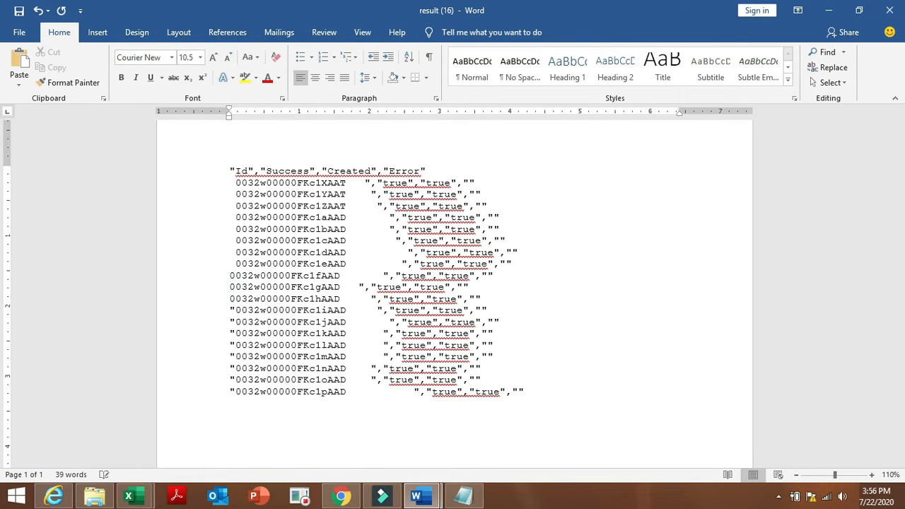
pyautogui.click(236, 309)
pyautogui.press('BackSpace')
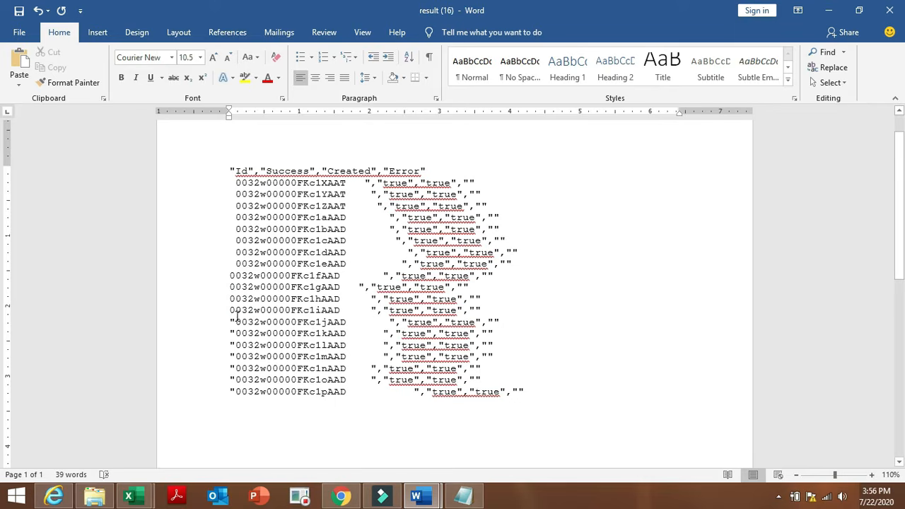
pyautogui.click(236, 322)
pyautogui.press('BackSpace')
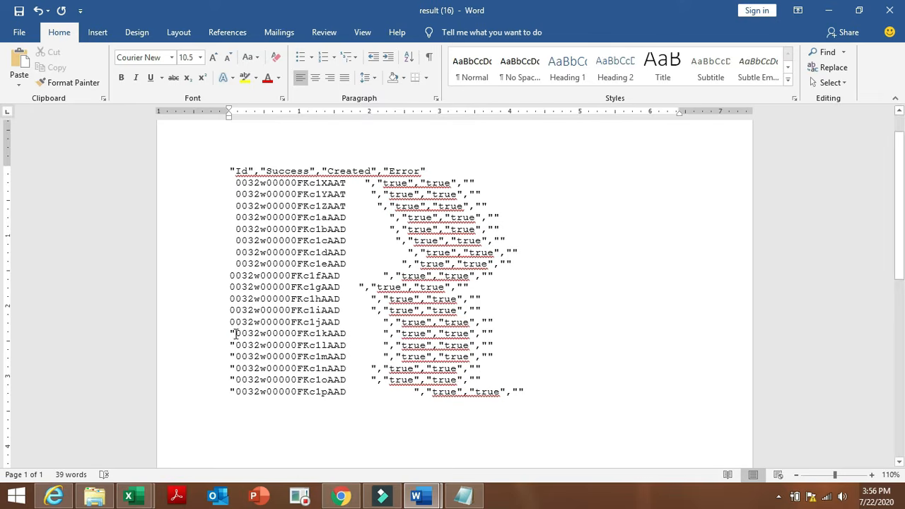
pyautogui.click(236, 333)
pyautogui.press('BackSpace')
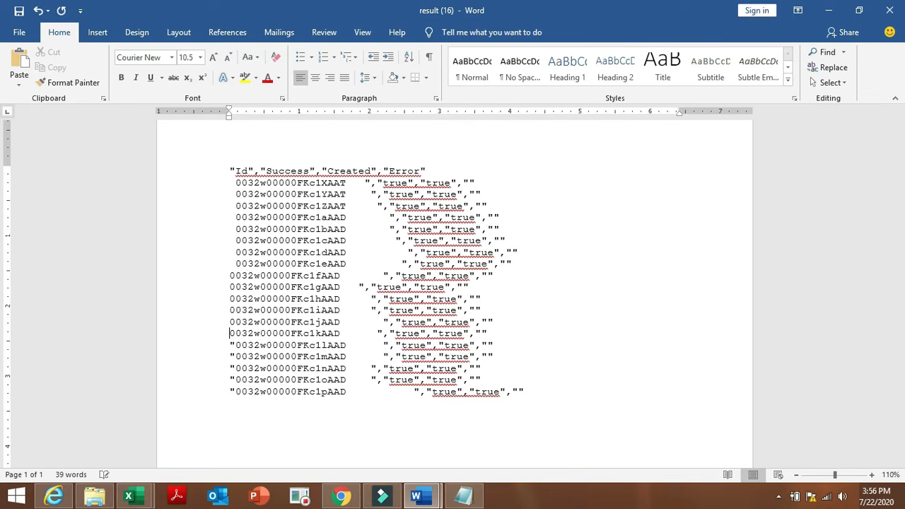
pyautogui.click(235, 345)
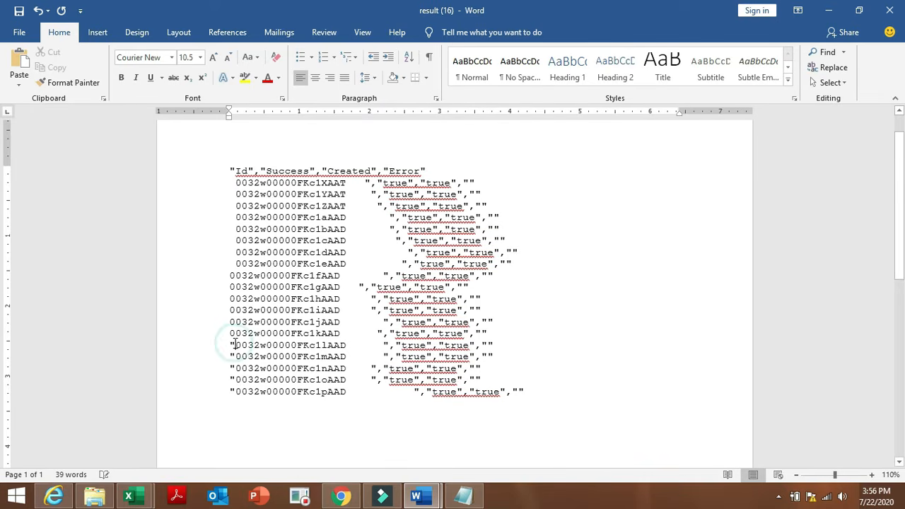
pyautogui.press('BackSpace')
pyautogui.click(235, 356)
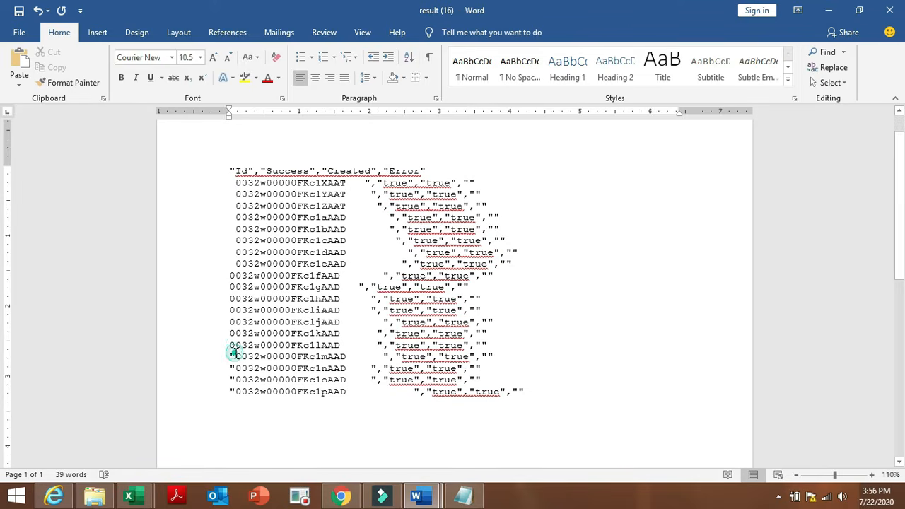
pyautogui.press('BackSpace')
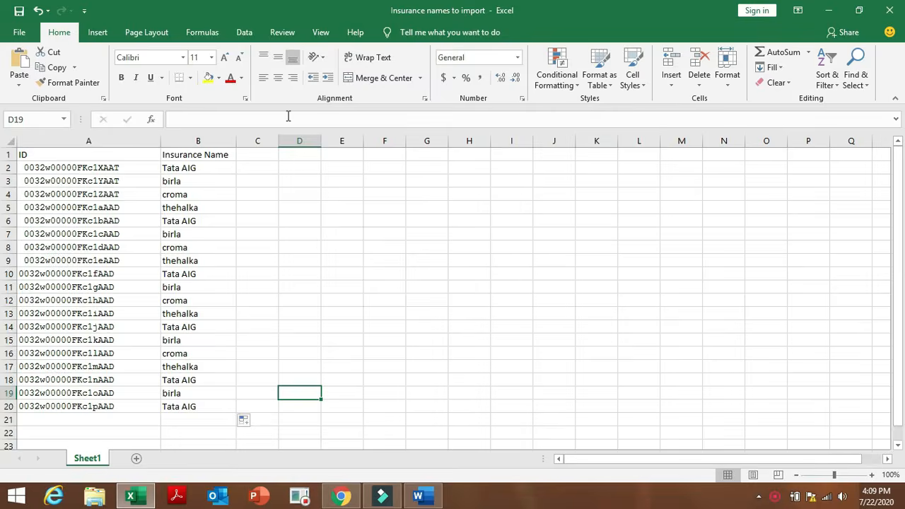
# Search Setup Quick Find for 'impo' and open Data Management > Data Import Wizard.
pyautogui.click(341, 495)
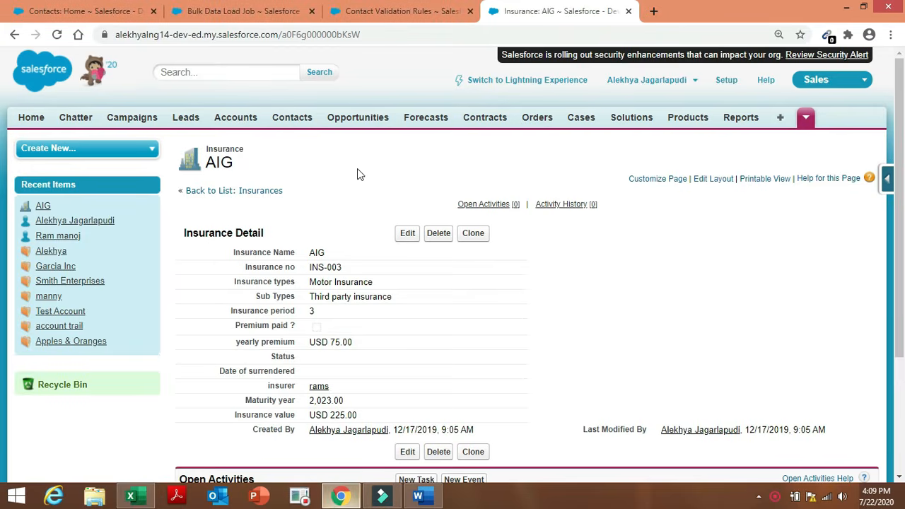
pyautogui.click(233, 6)
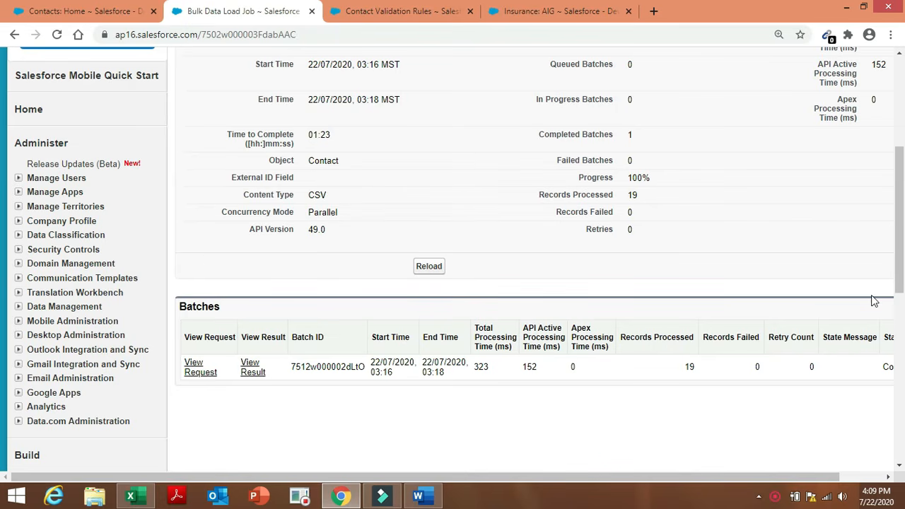
pyautogui.scroll(4, 899, 267)
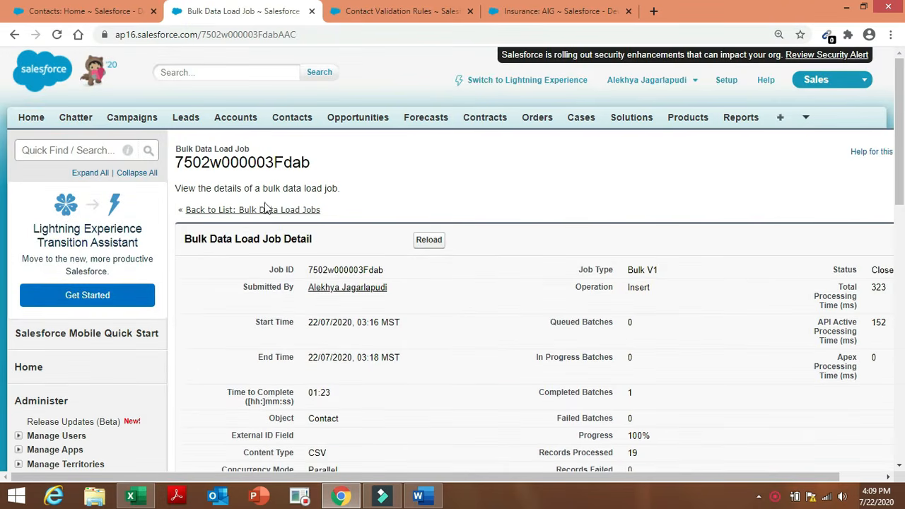
pyautogui.click(104, 151)
pyautogui.write('l')
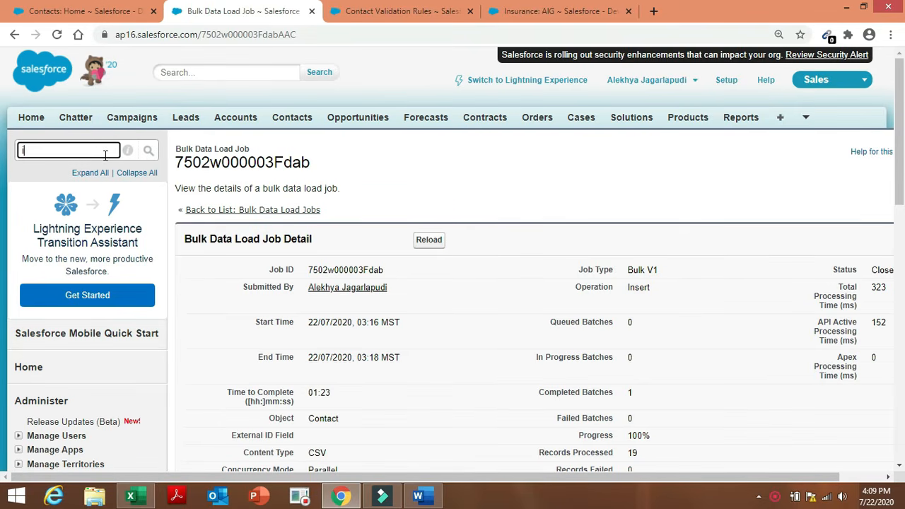
pyautogui.write('mpo')
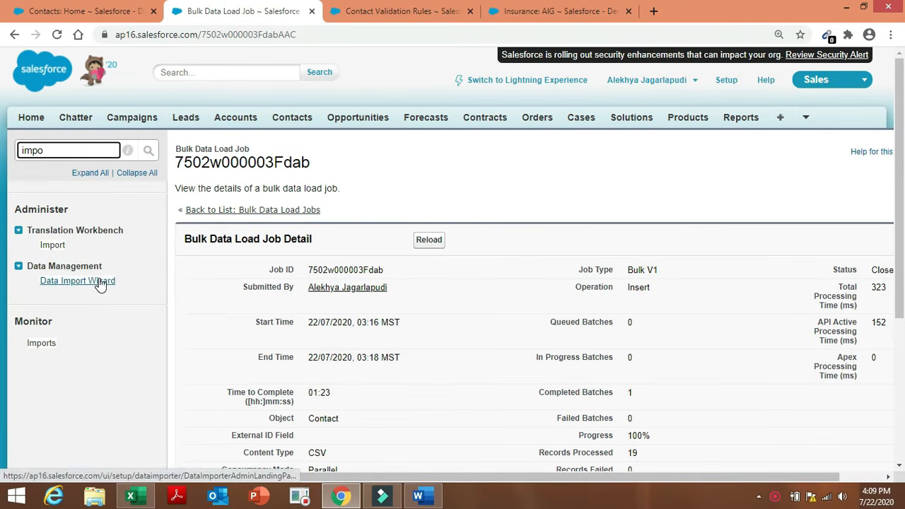
pyautogui.click(100, 281)
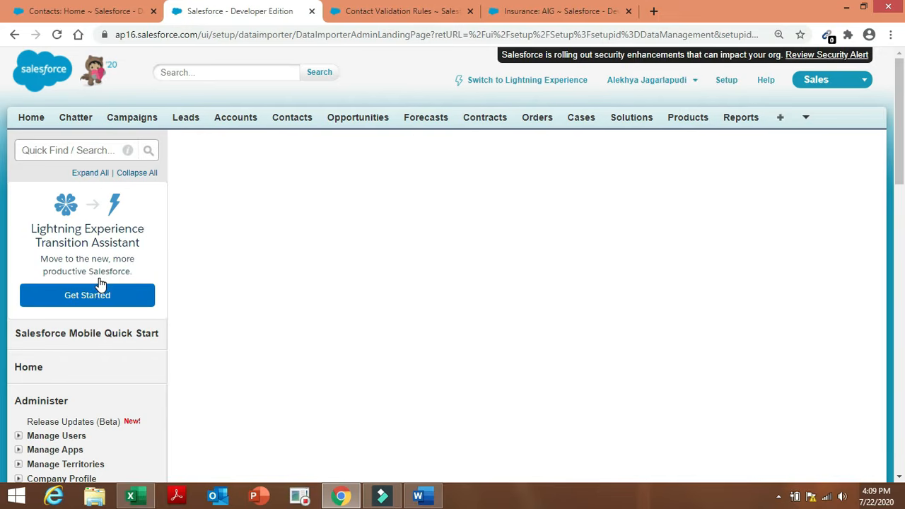
pyautogui.click(421, 497)
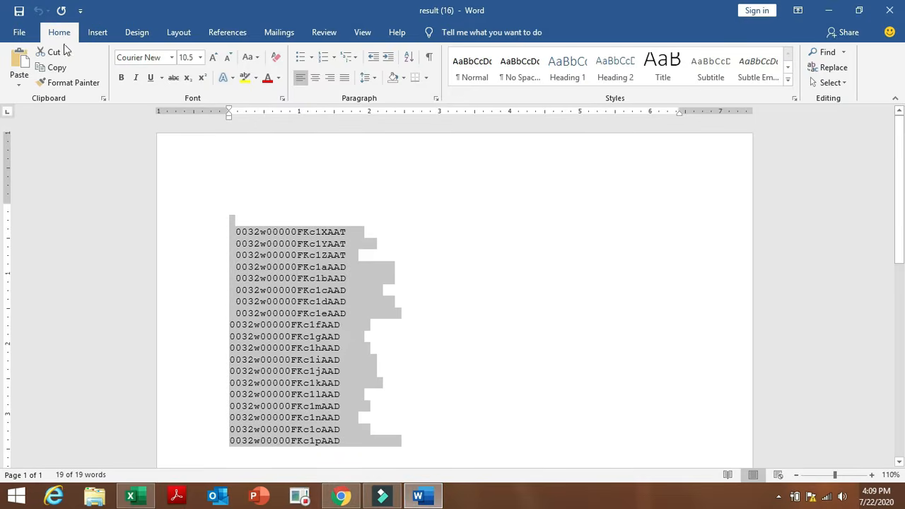
# Open the Admin project document from recent files and review its roll-up tasks, items 3–7.
pyautogui.click(18, 33)
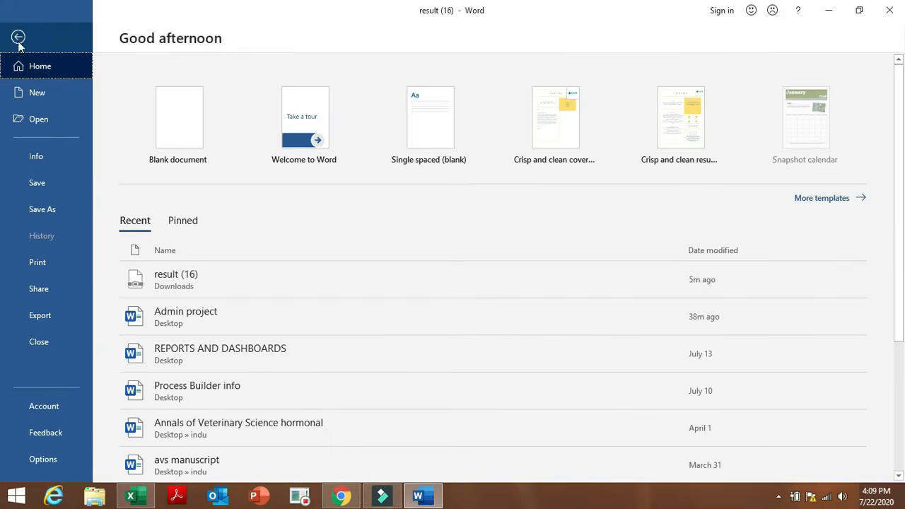
pyautogui.click(225, 319)
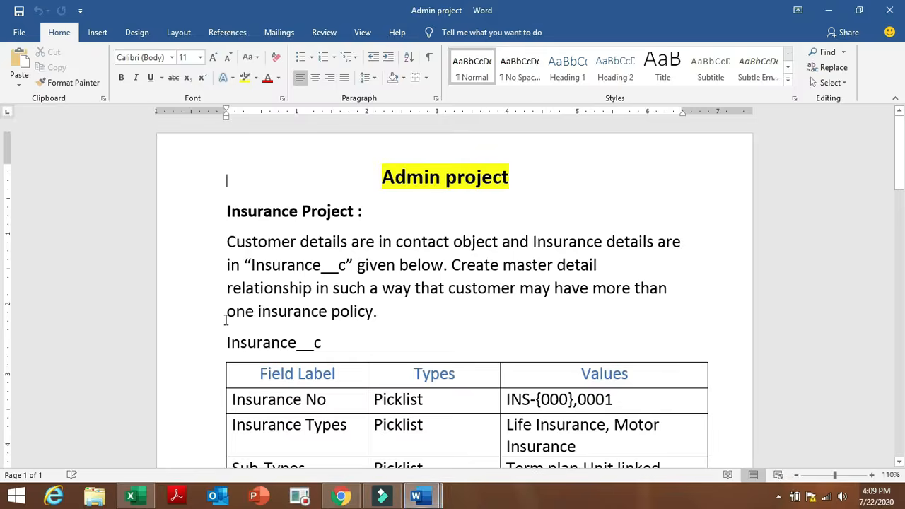
pyautogui.click(815, 245)
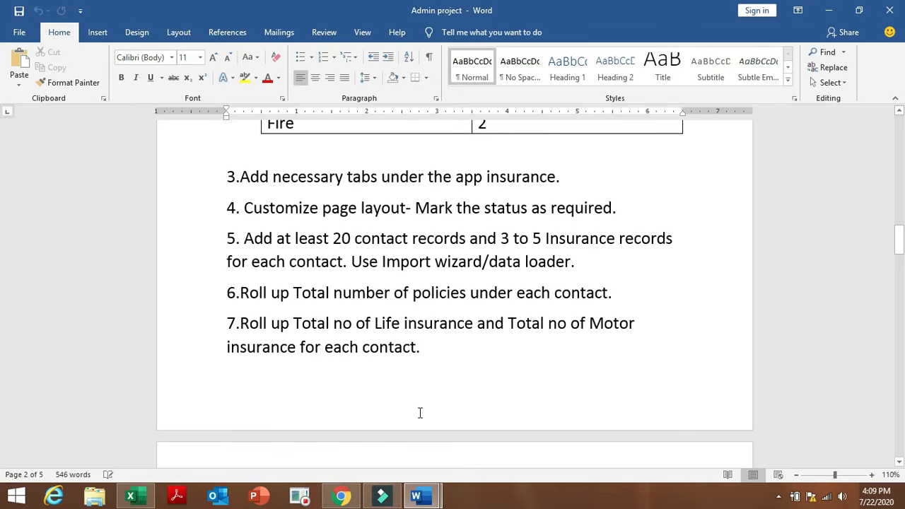
pyautogui.click(340, 496)
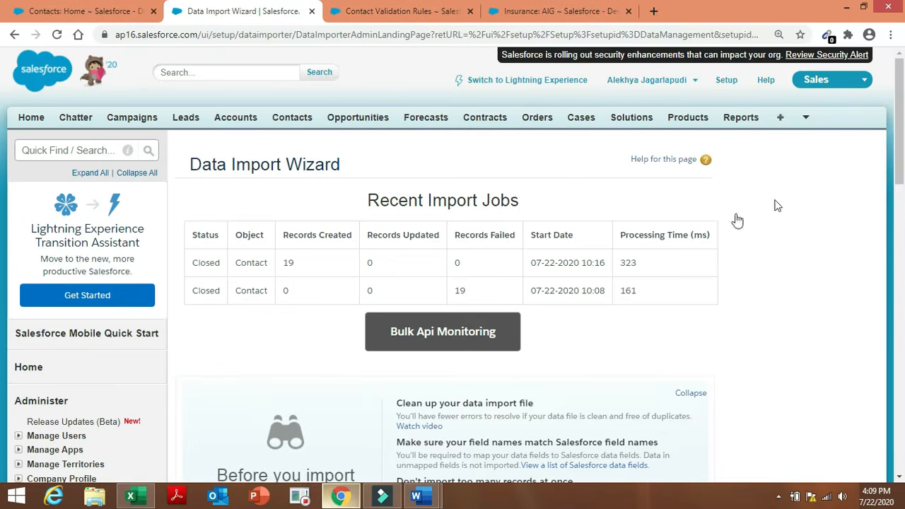
# Launch the Data Import Wizard to add new Insurances custom-object records from CSV.
pyautogui.scroll(-5, 902, 144)
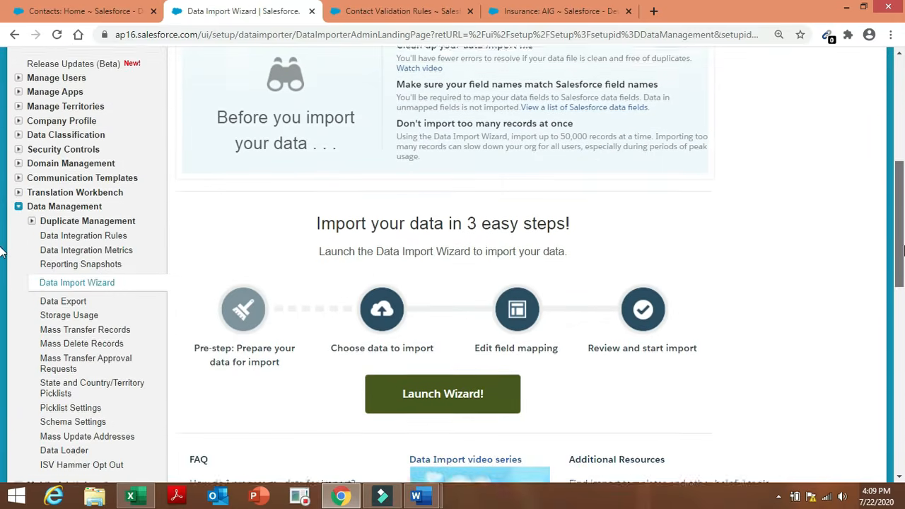
pyautogui.click(493, 378)
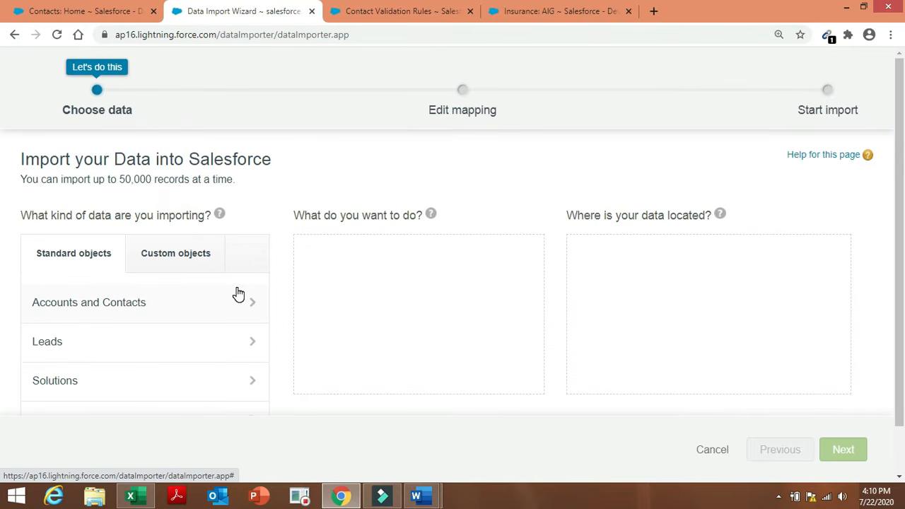
pyautogui.click(181, 252)
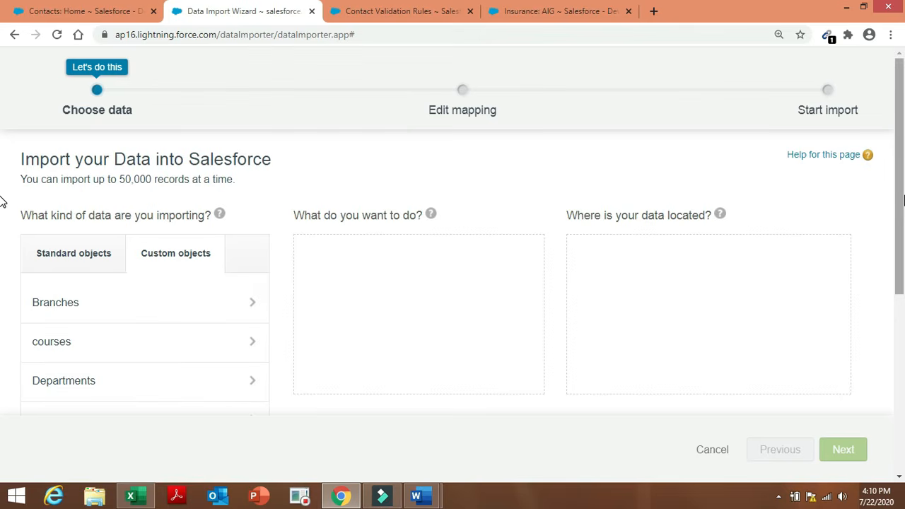
pyautogui.scroll(-3, 2, 212)
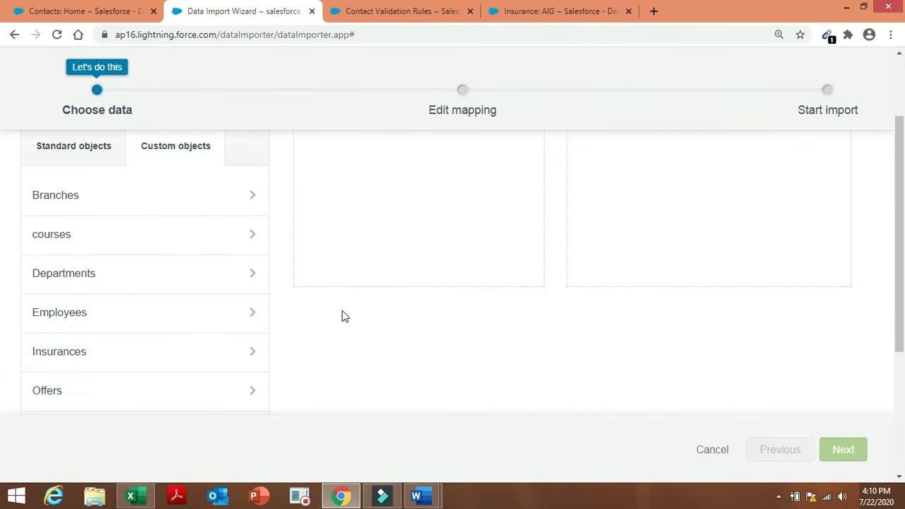
pyautogui.click(240, 357)
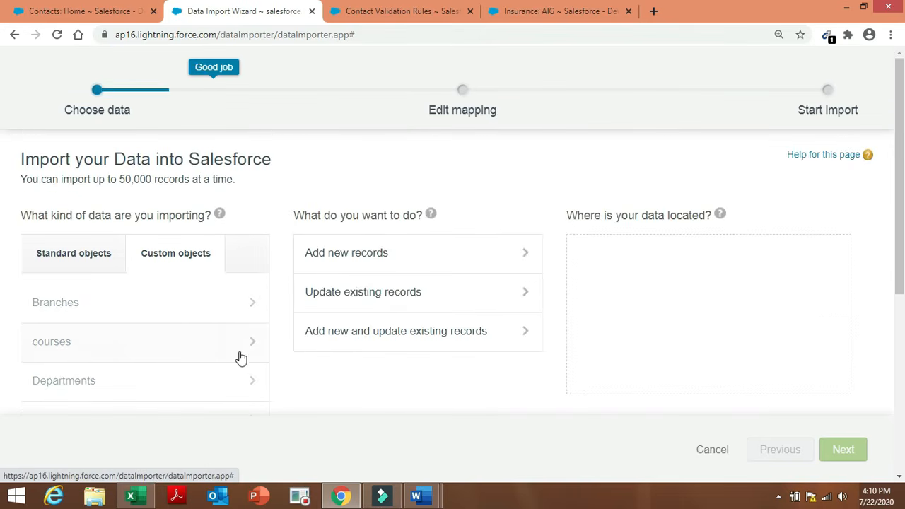
pyautogui.click(428, 258)
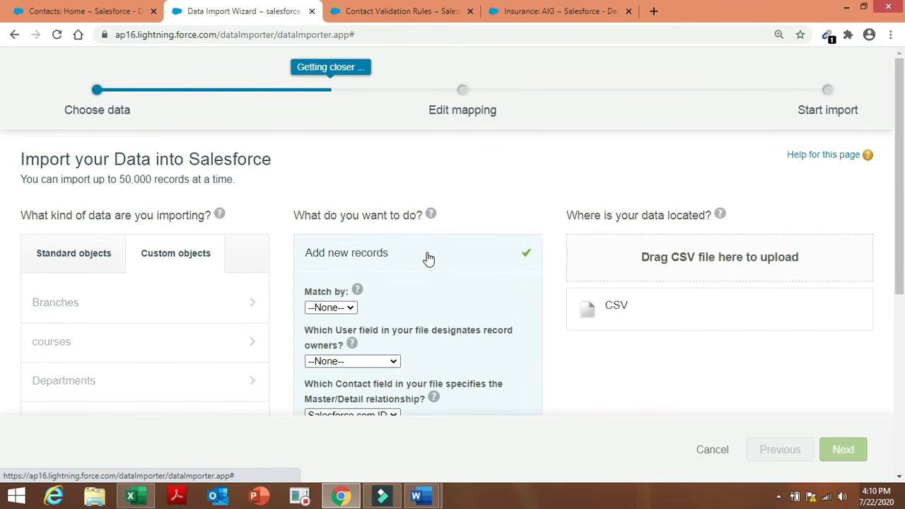
pyautogui.click(631, 311)
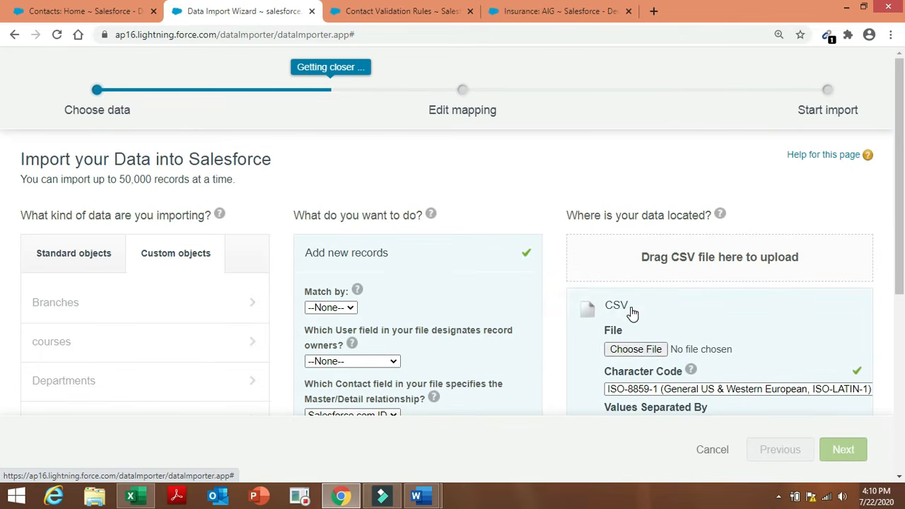
# Browse the Desktop for 'Insurance names to import.xlsx', then cancel without attaching a file.
pyautogui.click(643, 349)
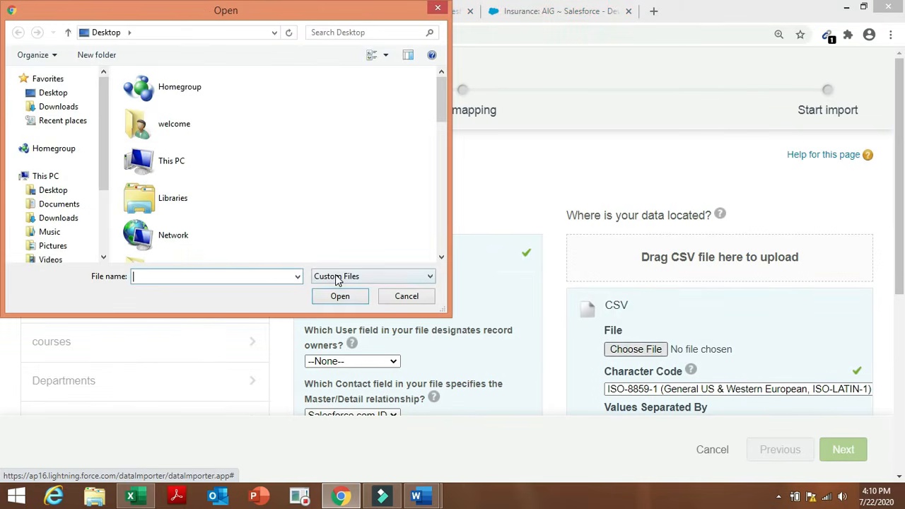
pyautogui.click(59, 92)
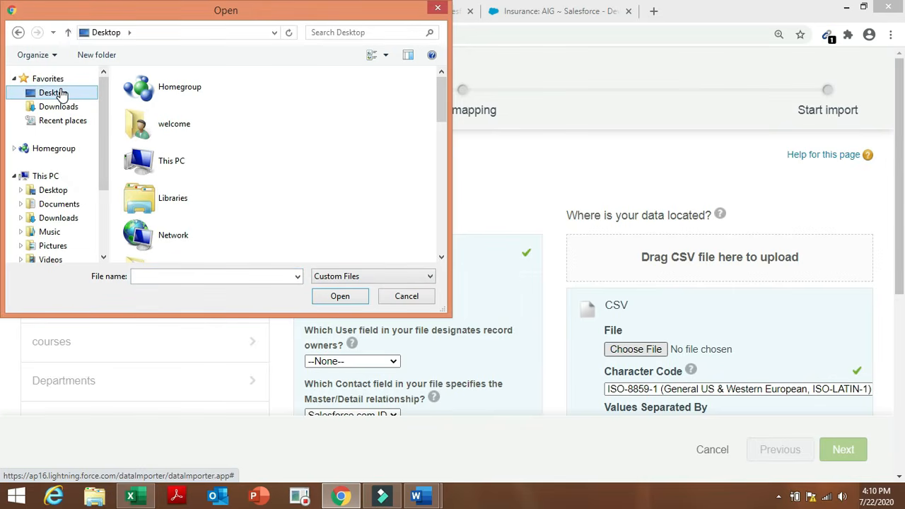
pyautogui.click(168, 275)
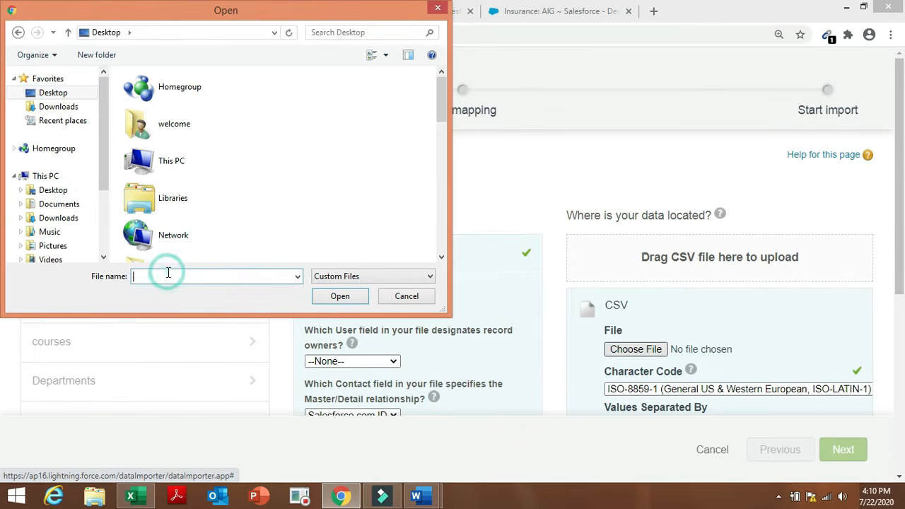
pyautogui.write('ins')
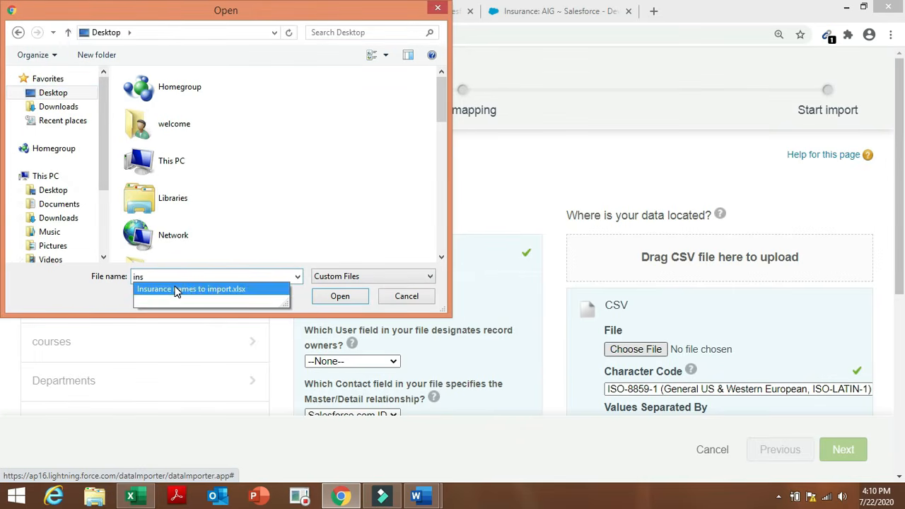
pyautogui.click(176, 288)
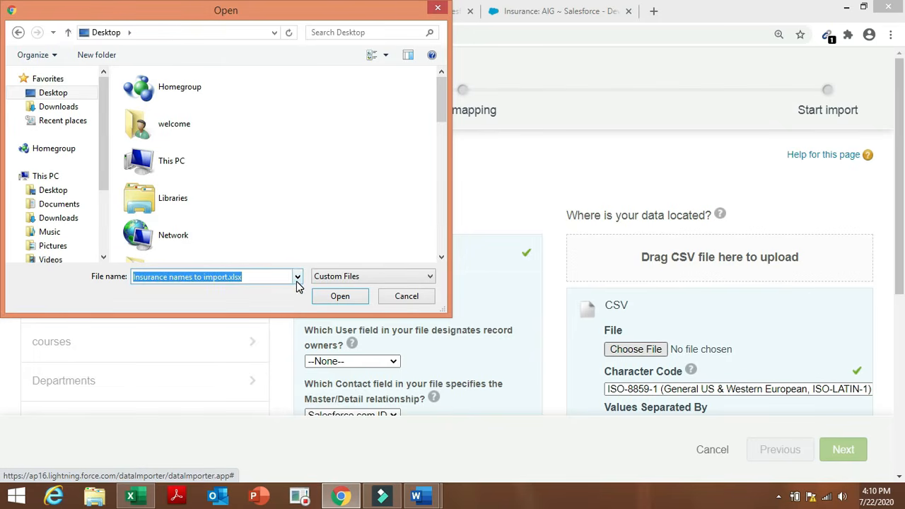
pyautogui.click(298, 277)
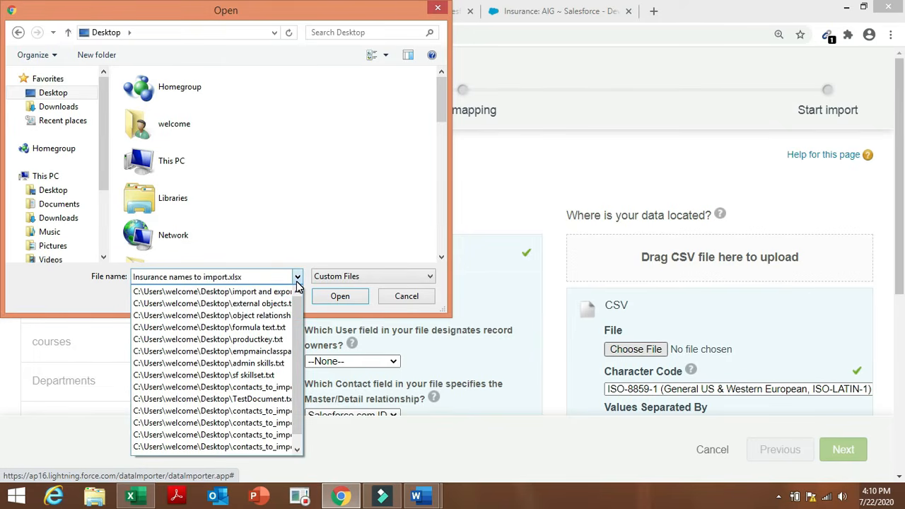
pyautogui.click(298, 277)
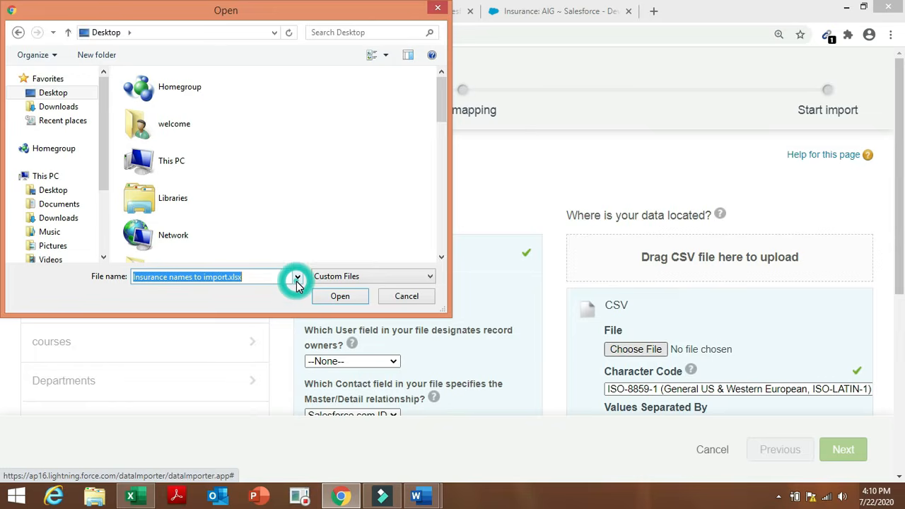
pyautogui.click(398, 297)
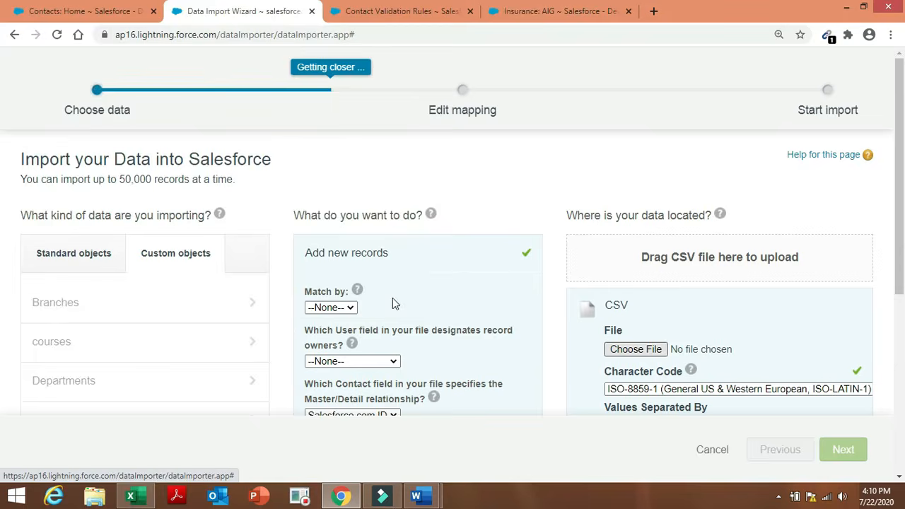
pyautogui.click(131, 497)
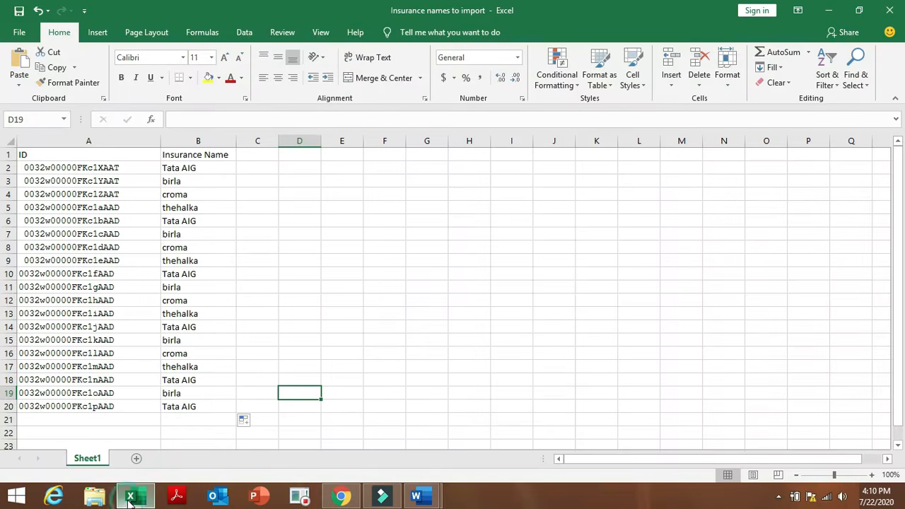
# Save a copy as 'Insurance names to import 1' on the Desktop in CSV (Comma delimited) format.
pyautogui.click(20, 32)
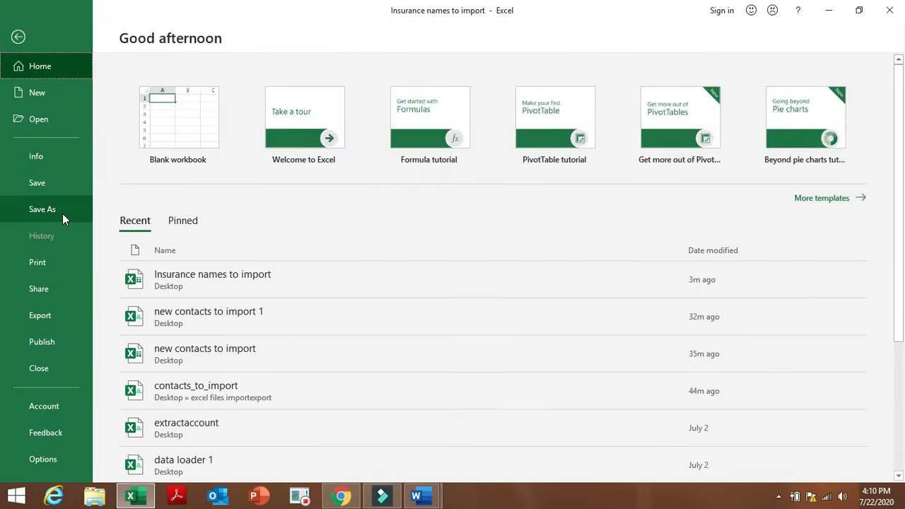
pyautogui.click(62, 214)
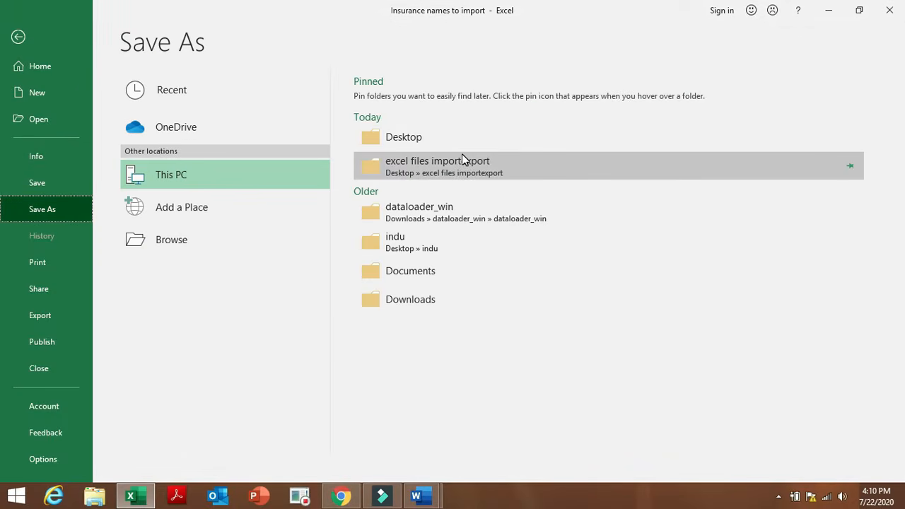
pyautogui.click(461, 143)
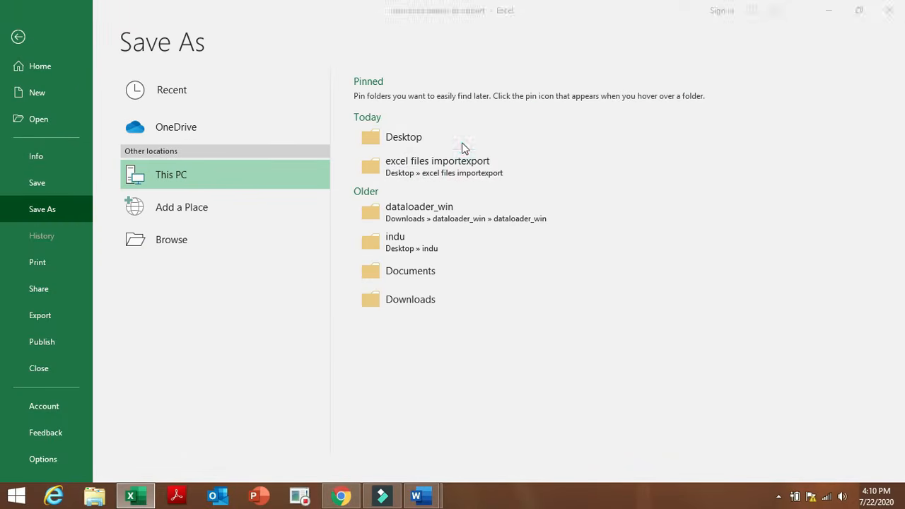
pyautogui.press('End')
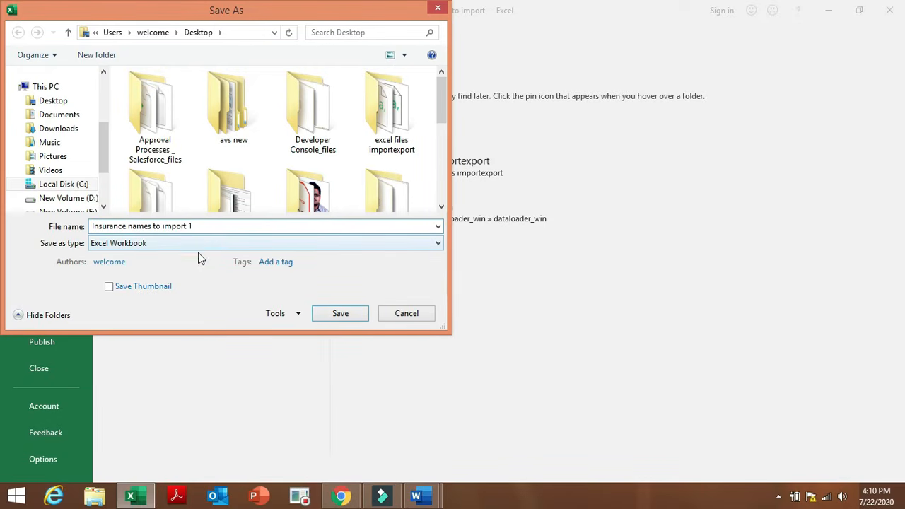
pyautogui.click(222, 239)
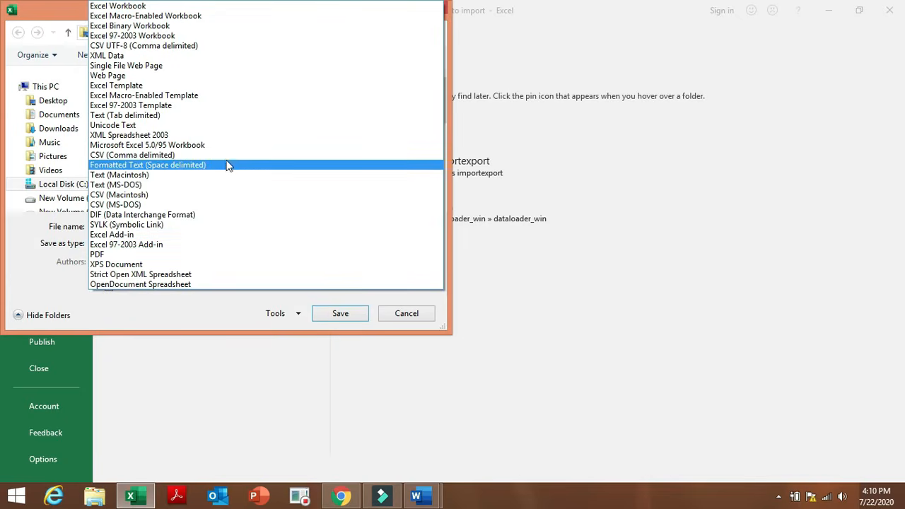
pyautogui.click(231, 162)
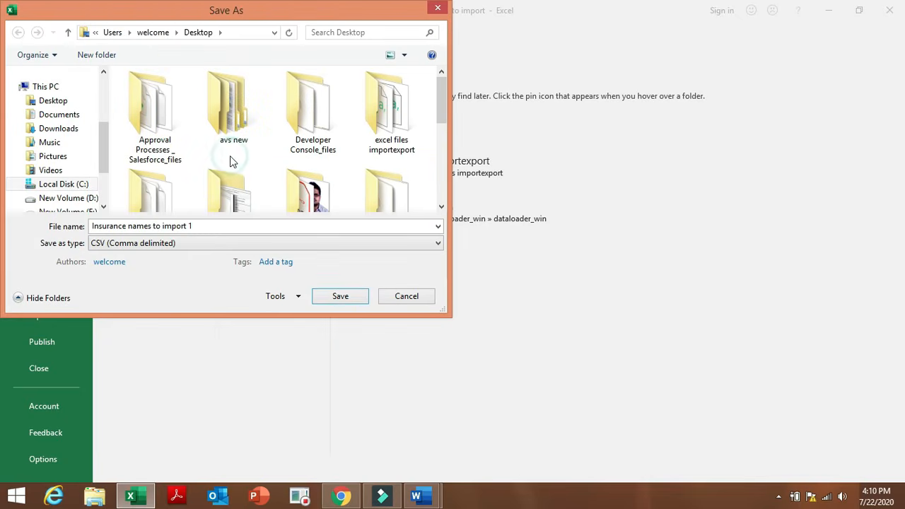
pyautogui.click(359, 296)
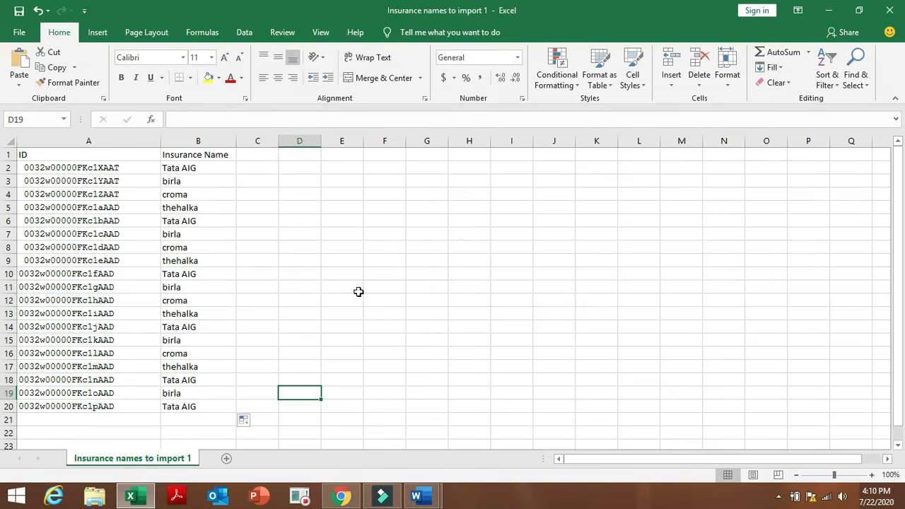
# Attach Insurance names to import 1.csv from the Desktop as the Insurances import file.
pyautogui.click(343, 497)
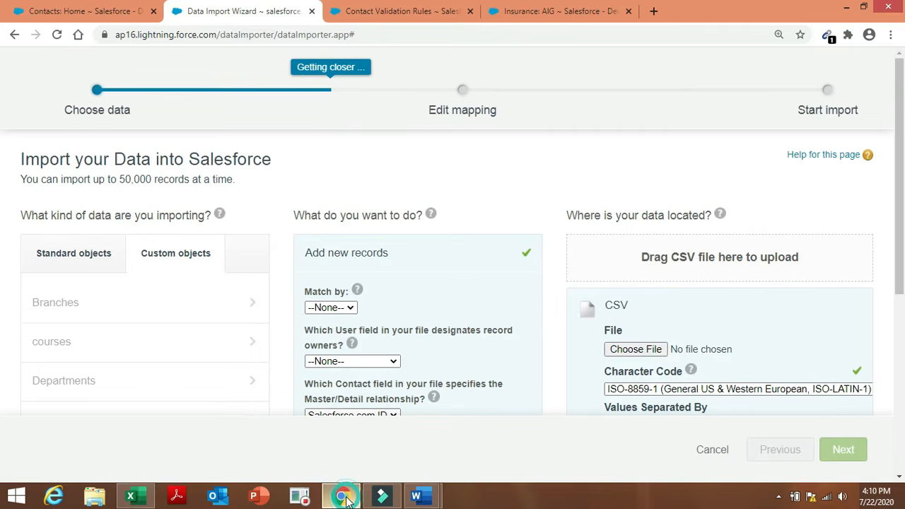
pyautogui.click(642, 349)
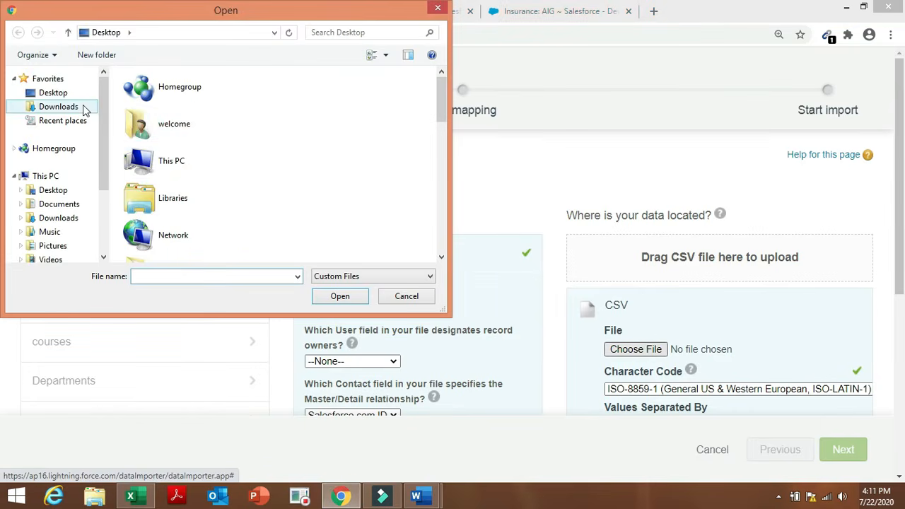
pyautogui.click(78, 93)
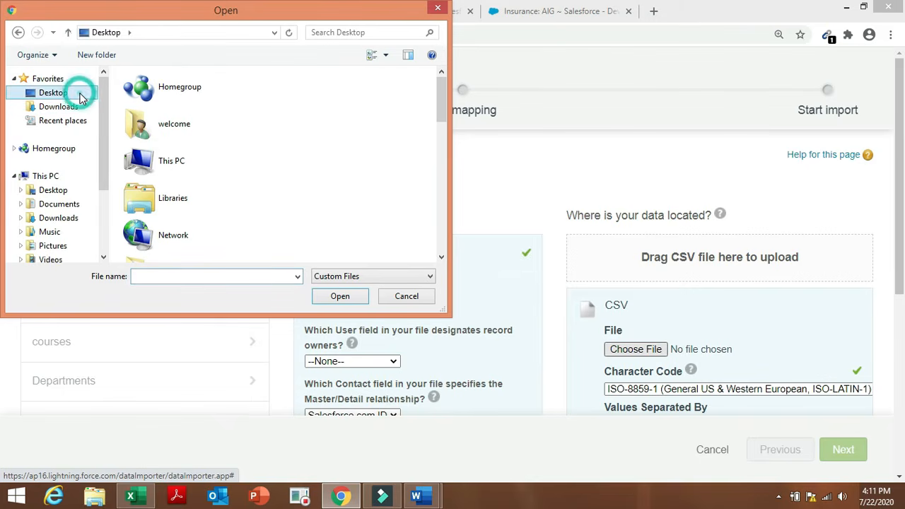
pyautogui.click(169, 275)
pyautogui.write('insu')
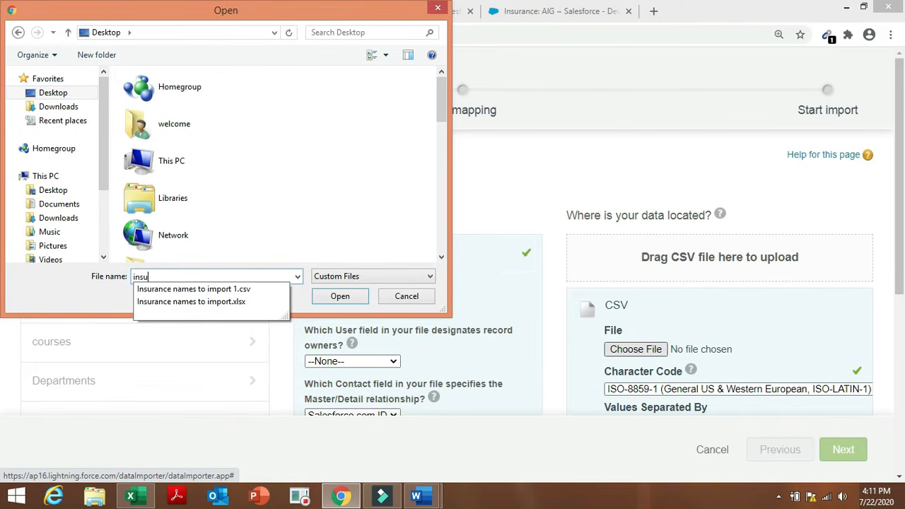
pyautogui.click(182, 288)
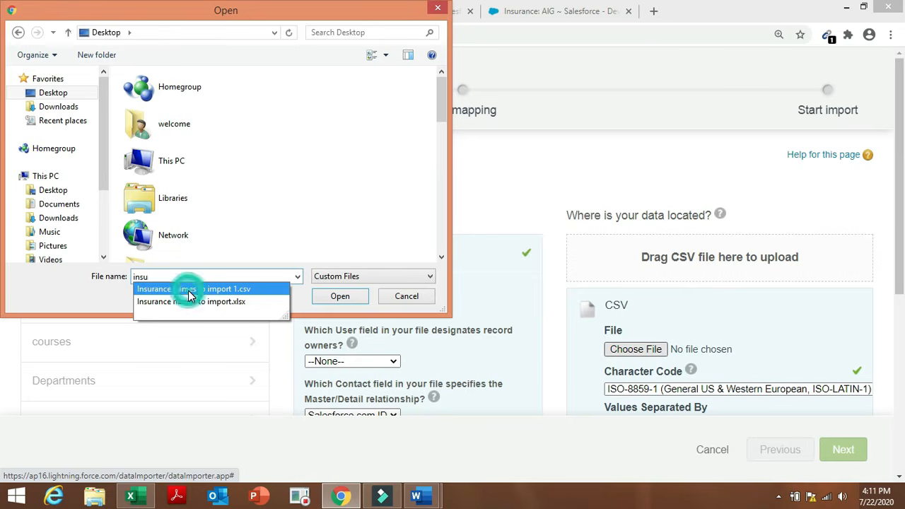
pyautogui.click(347, 299)
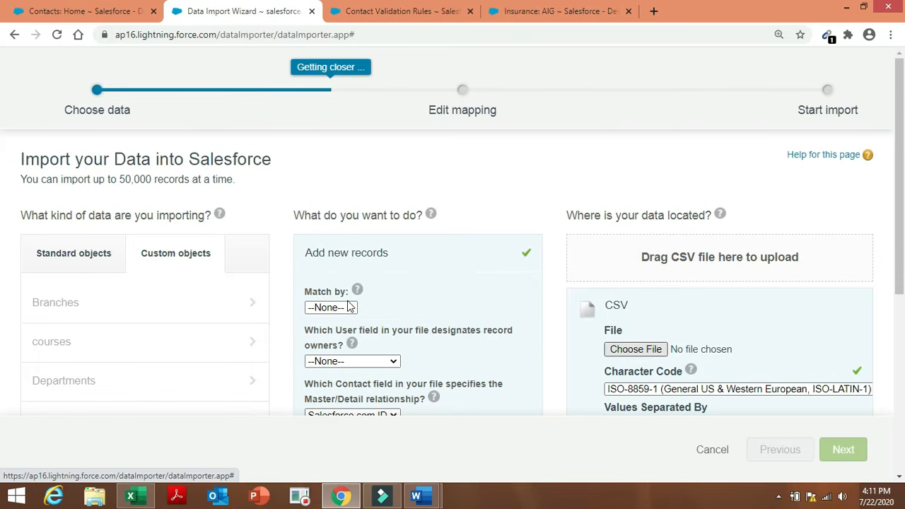
pyautogui.click(845, 451)
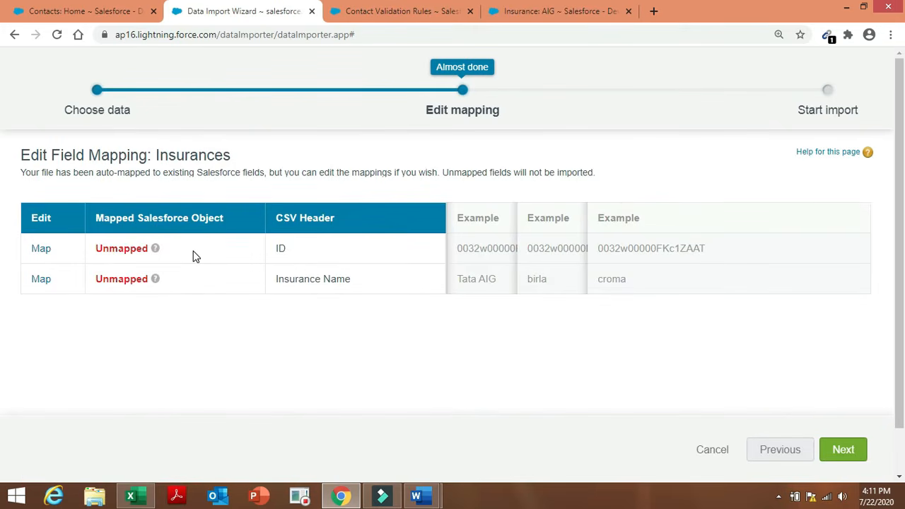
# Map the ID column to Contact and dismiss the unmapped Contact warning.
pyautogui.click(41, 250)
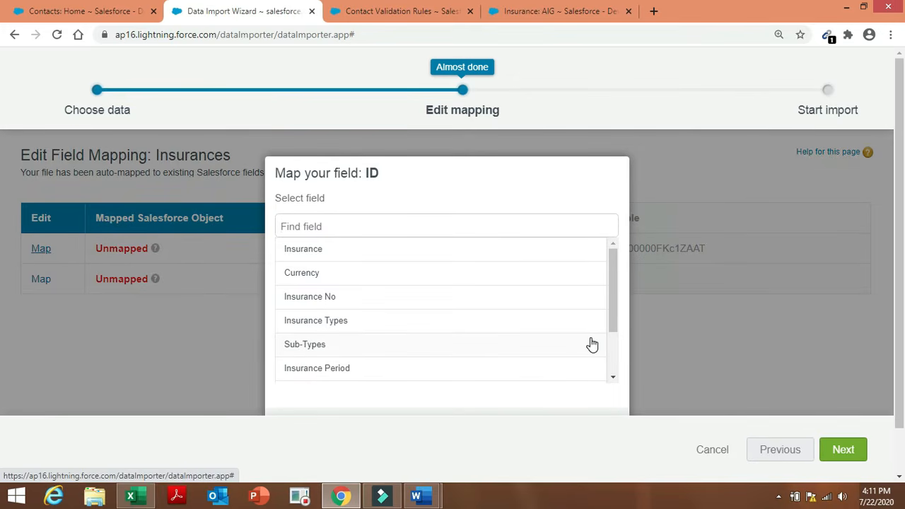
pyautogui.moveTo(612, 282); pyautogui.dragTo(612, 342)
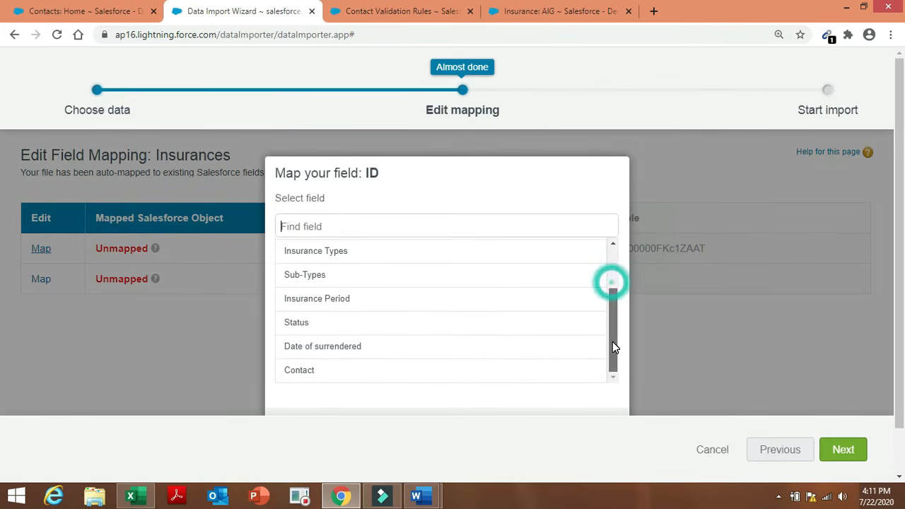
pyautogui.click(542, 373)
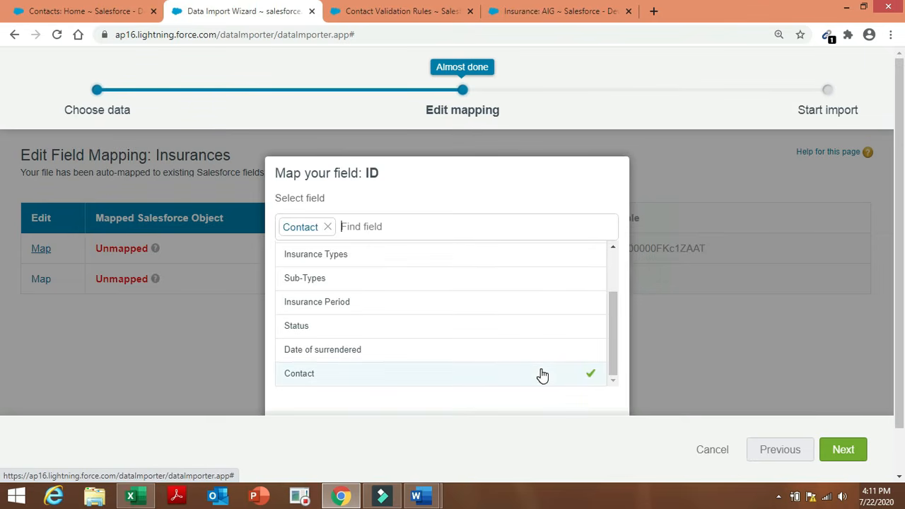
pyautogui.click(839, 450)
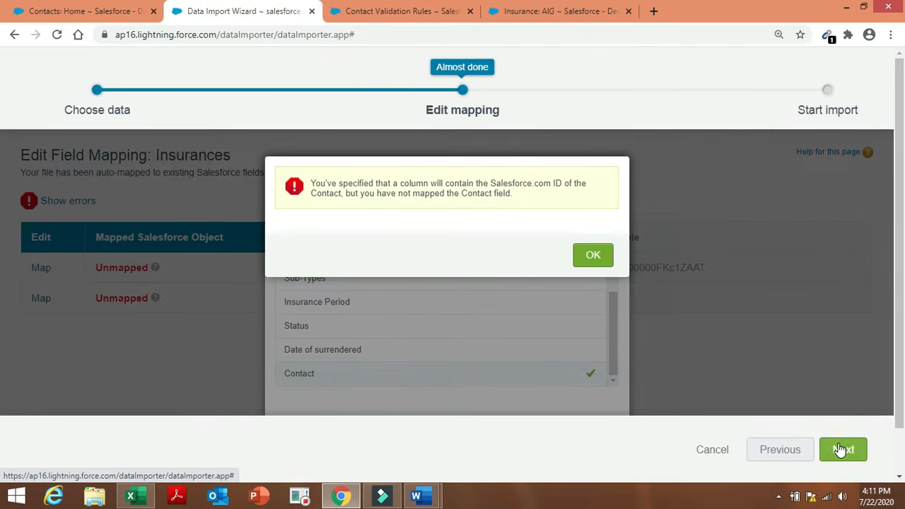
pyautogui.click(592, 258)
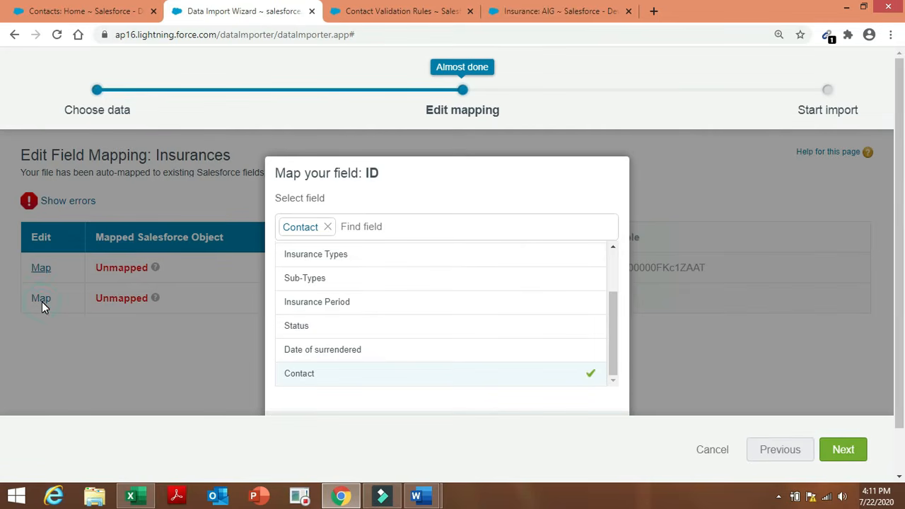
# Also map ID to Insurance and clear the warnings to reach Review & Start Import with 2 mapped fields.
pyautogui.click(384, 200)
pyautogui.moveTo(614, 316); pyautogui.dragTo(619, 264)
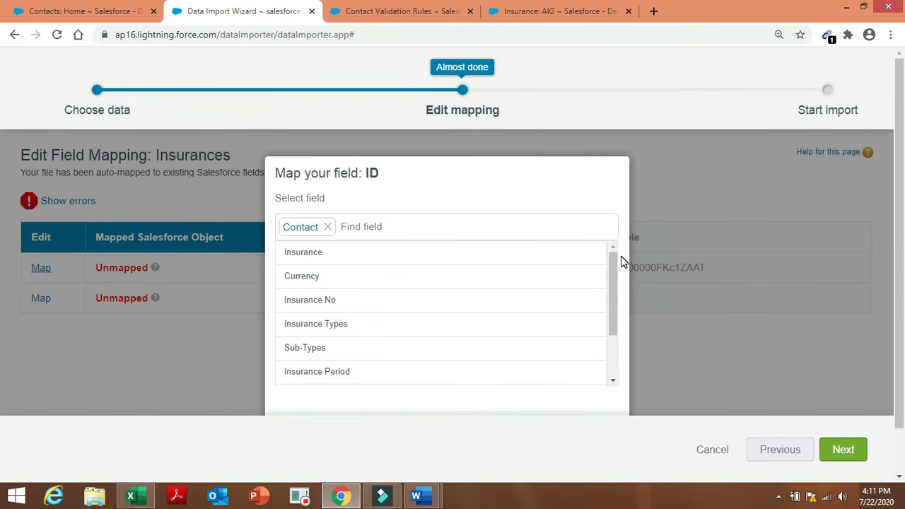
pyautogui.click(446, 257)
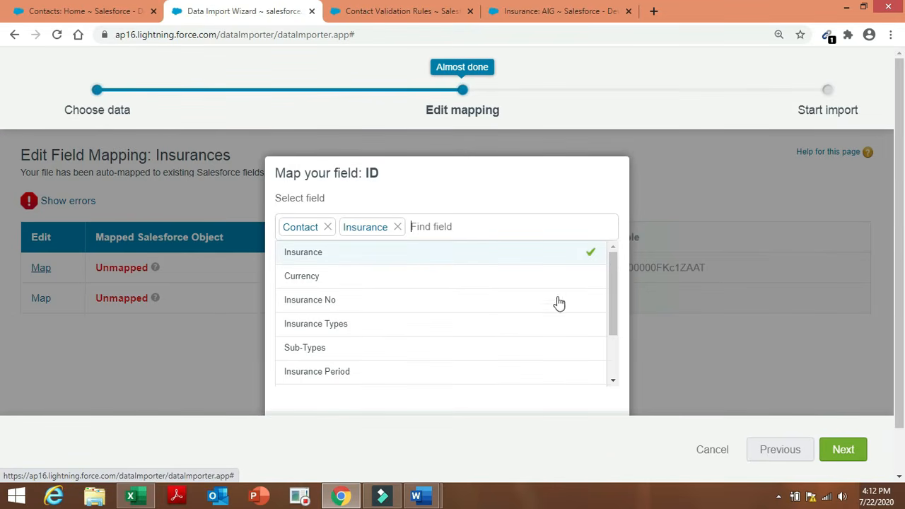
pyautogui.click(841, 456)
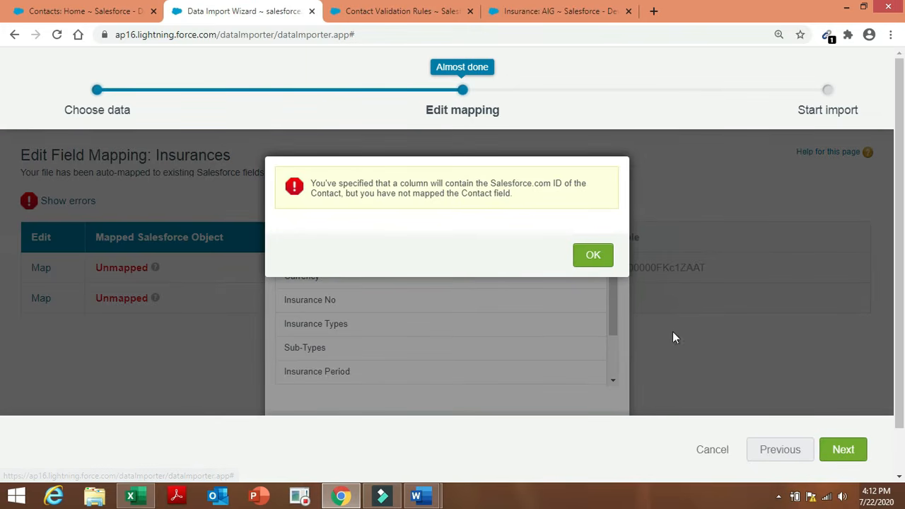
pyautogui.click(593, 258)
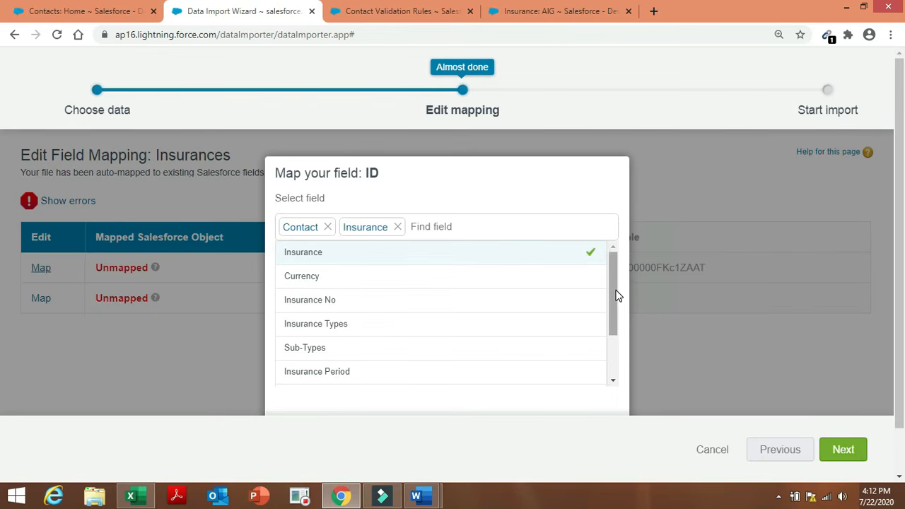
pyautogui.moveTo(612, 290); pyautogui.dragTo(610, 424)
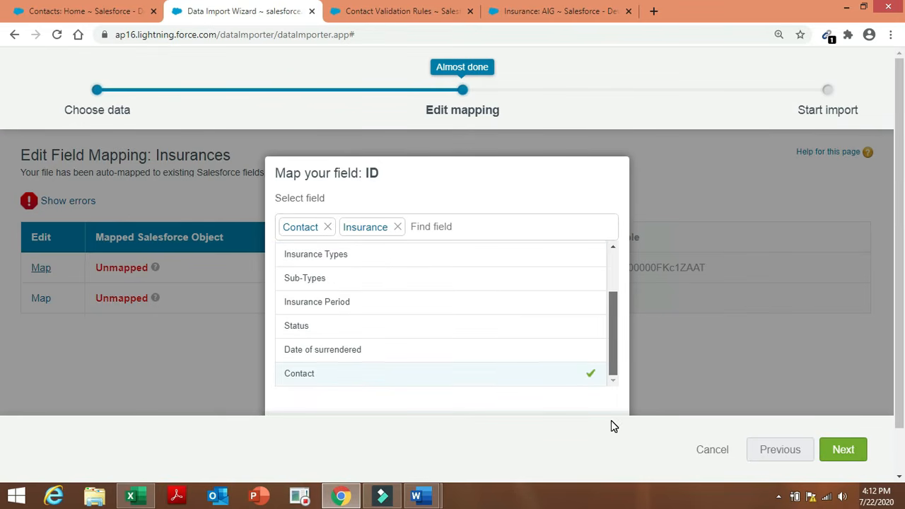
pyautogui.moveTo(613, 419); pyautogui.dragTo(636, 266)
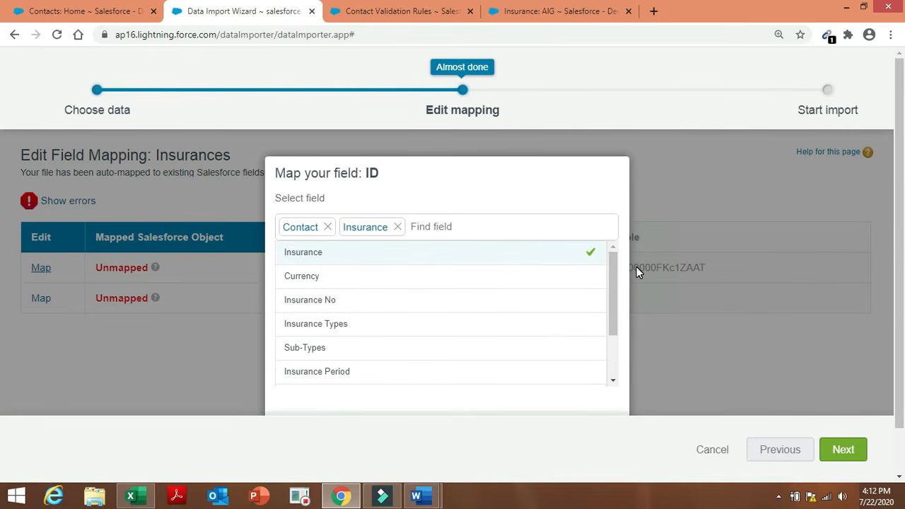
pyautogui.click(857, 448)
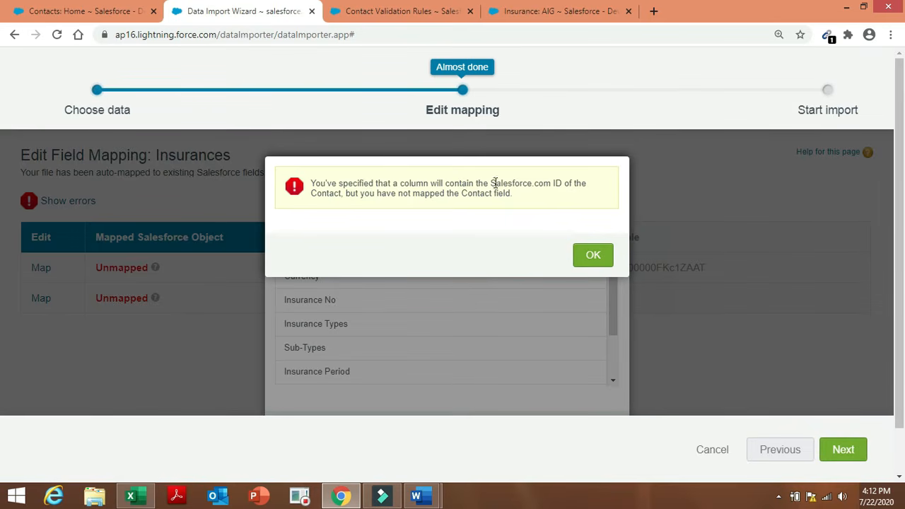
pyautogui.click(593, 256)
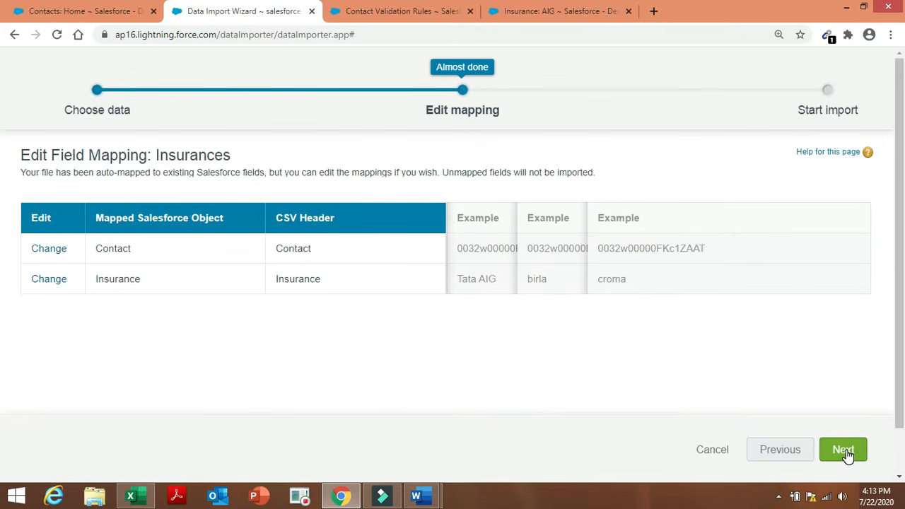
pyautogui.click(844, 450)
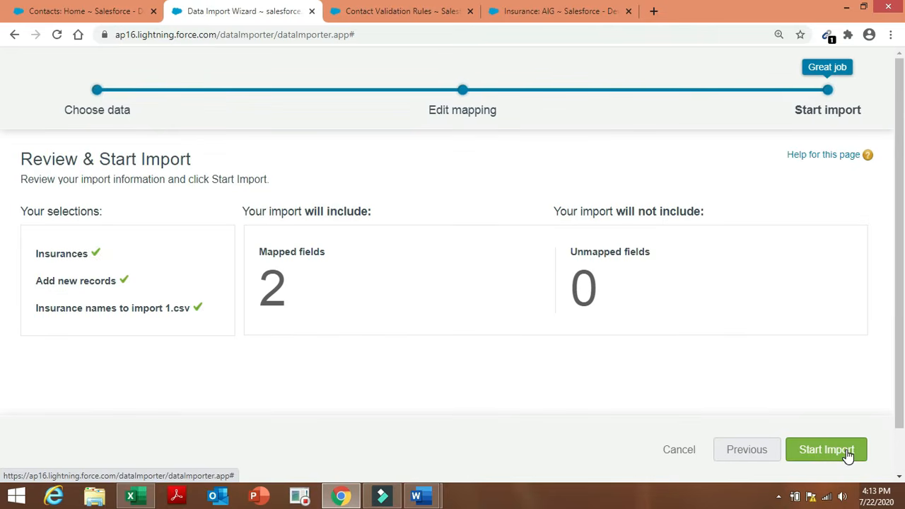
# Start the Insurances import and open its bulk job status page.
pyautogui.click(847, 453)
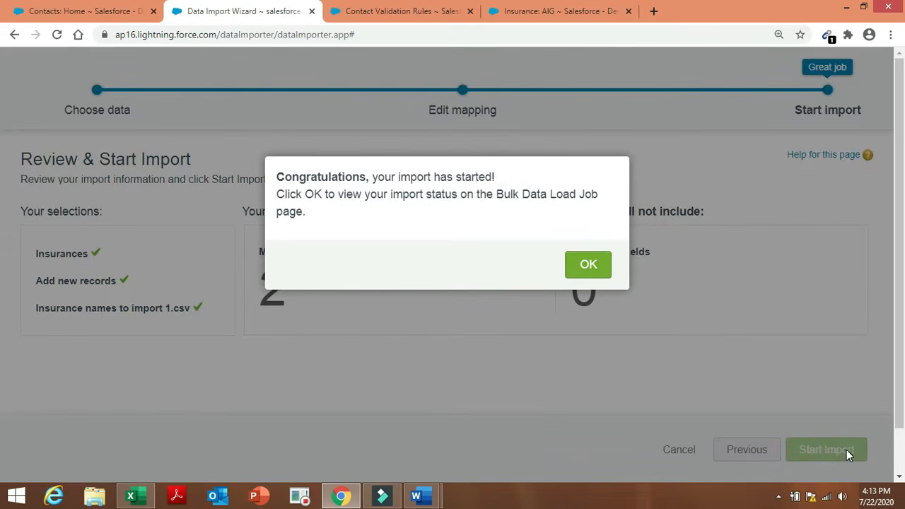
pyautogui.click(585, 271)
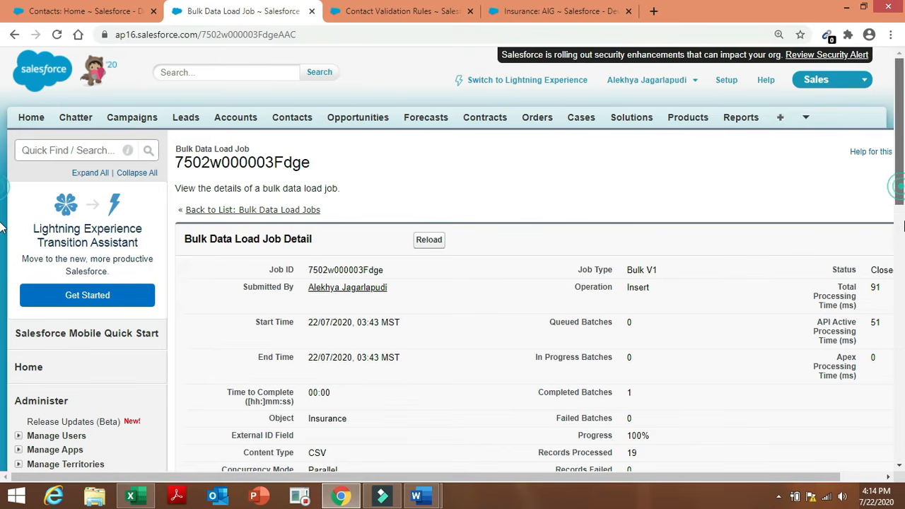
pyautogui.moveTo(902, 205); pyautogui.dragTo(902, 266)
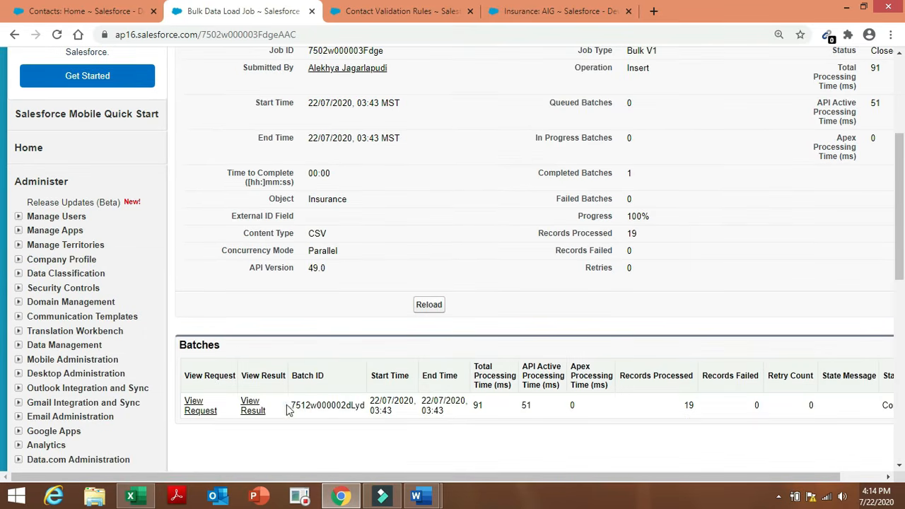
# Check the downloaded batch result file, confirming 19 records processed and 0 failed.
pyautogui.click(250, 408)
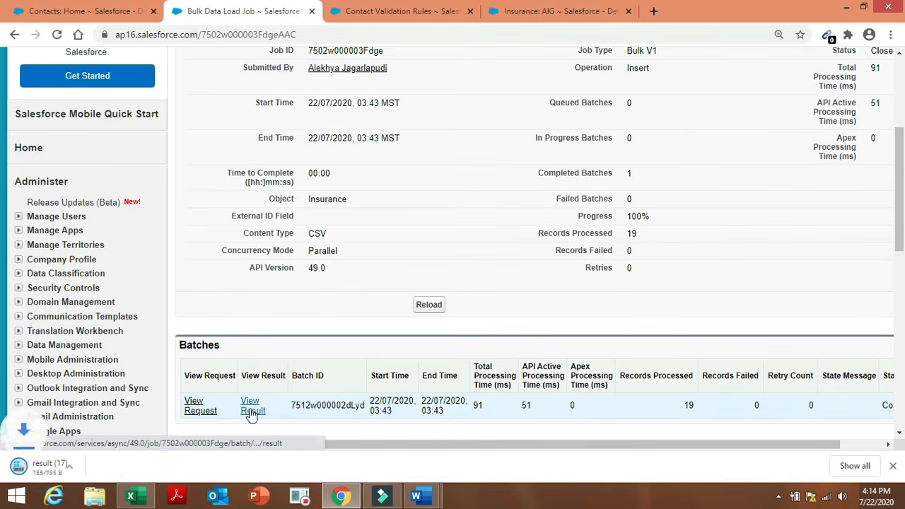
pyautogui.click(83, 470)
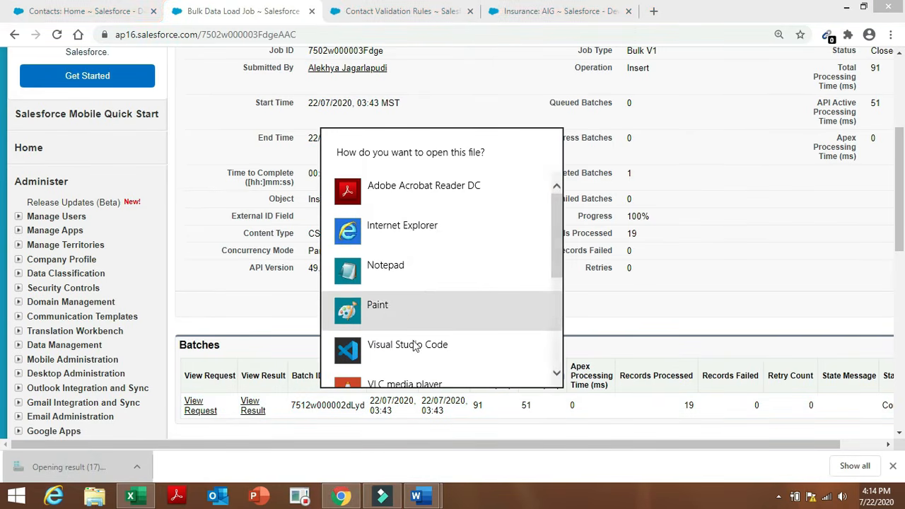
pyautogui.moveTo(555, 235); pyautogui.dragTo(555, 293)
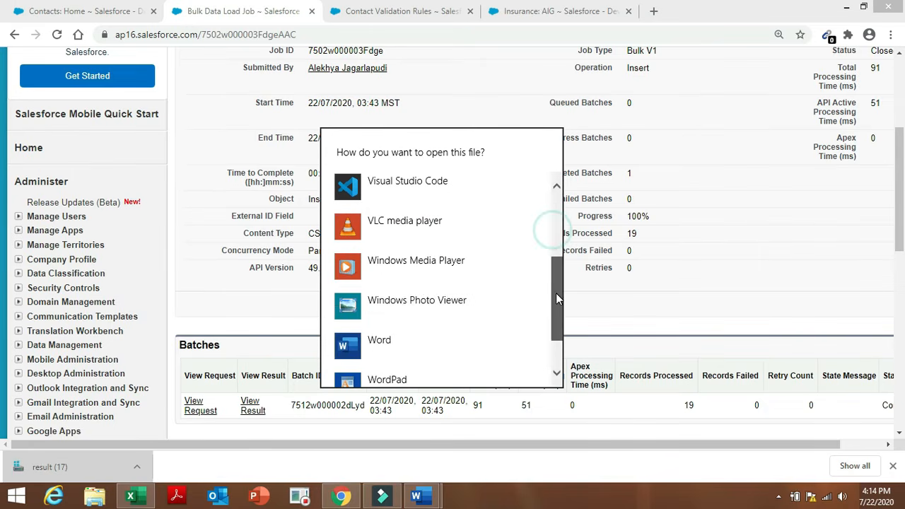
pyautogui.doubleClick(465, 347)
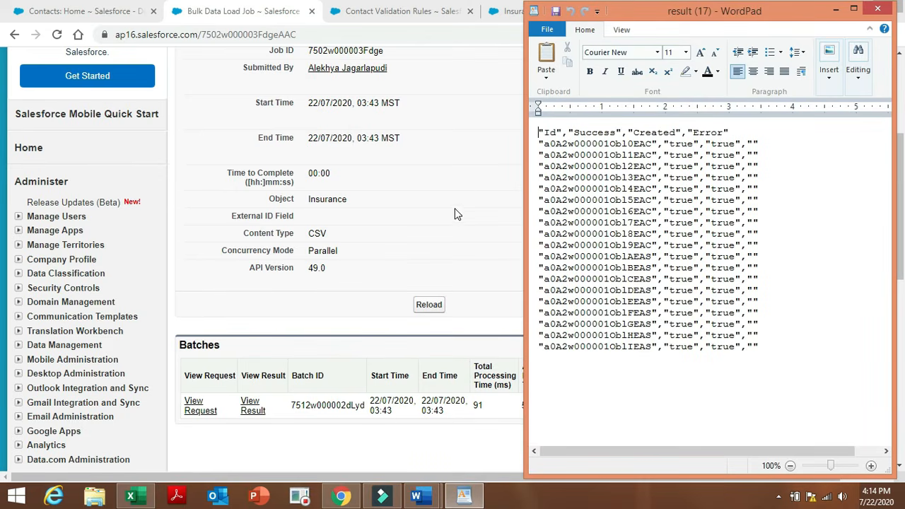
pyautogui.click(835, 9)
pyautogui.scroll(3, 4, 65)
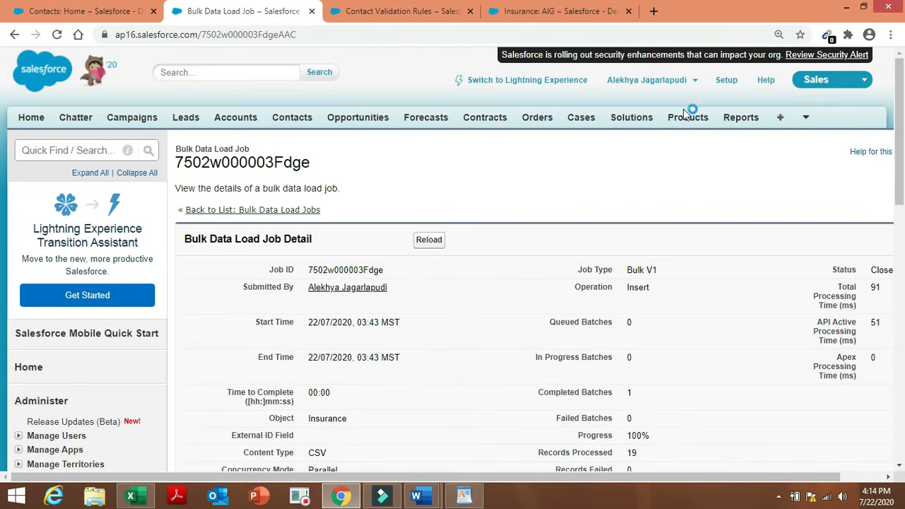
# List all Insurance records to confirm the 21 imported entries.
pyautogui.click(778, 119)
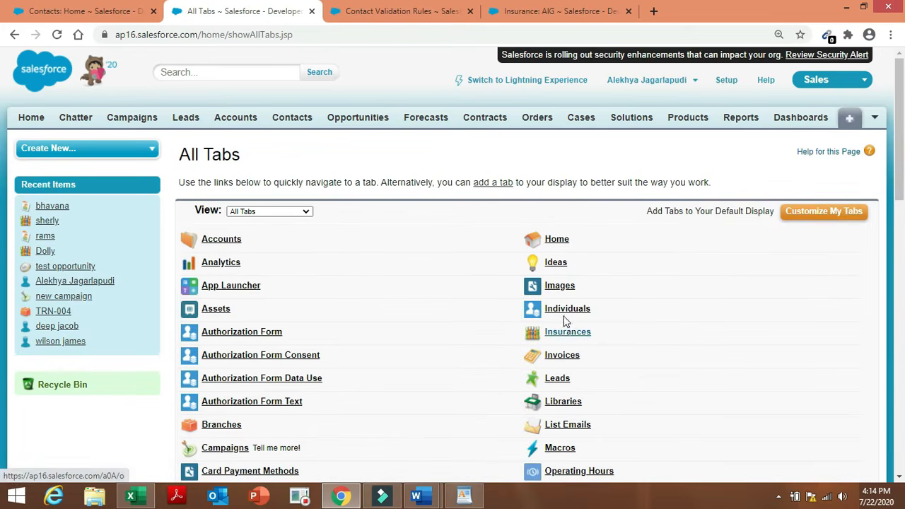
pyautogui.click(568, 332)
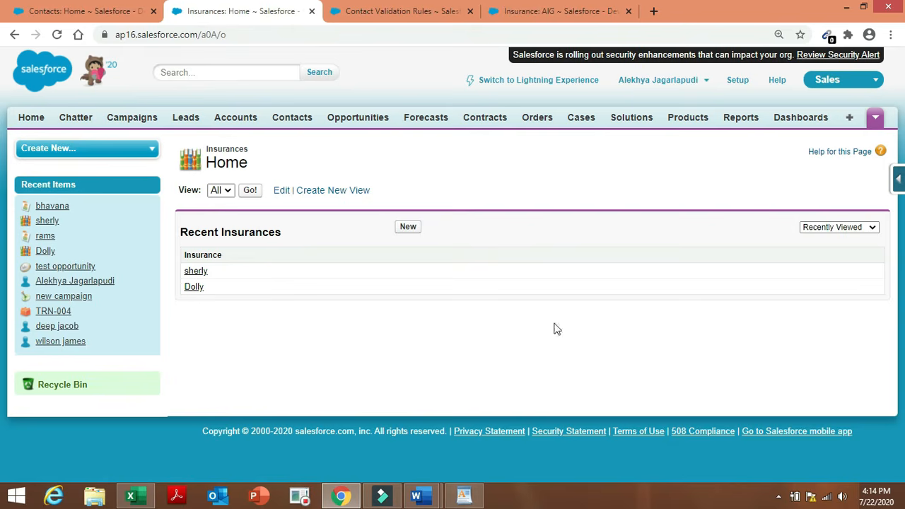
pyautogui.click(250, 191)
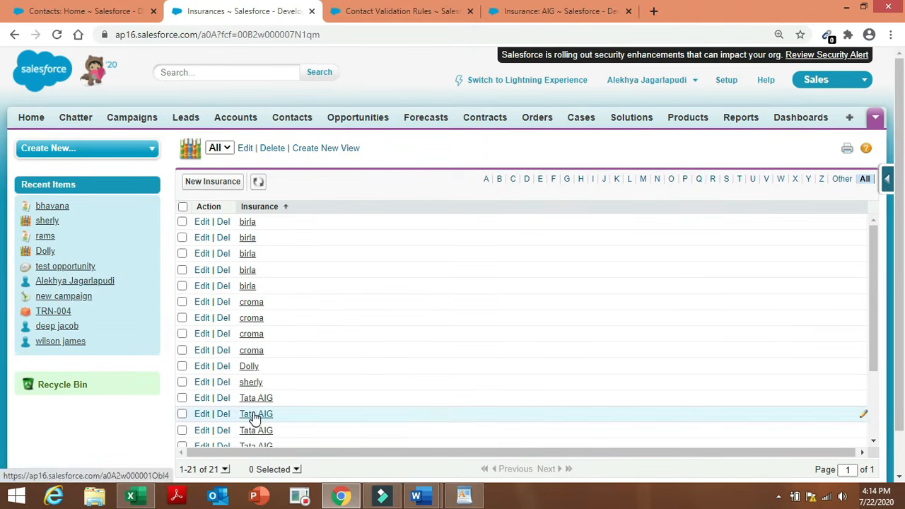
# Compare against the Excel import workbook and the Admin project task document.
pyautogui.click(141, 497)
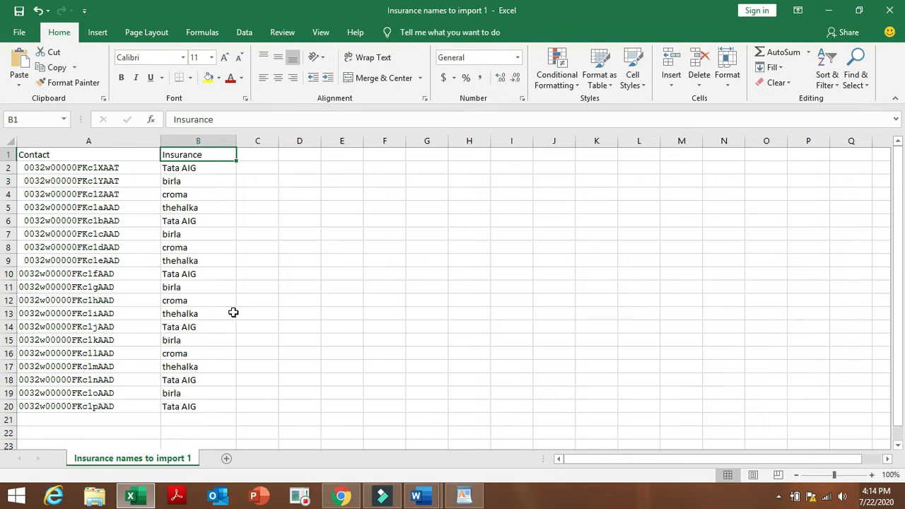
pyautogui.click(339, 497)
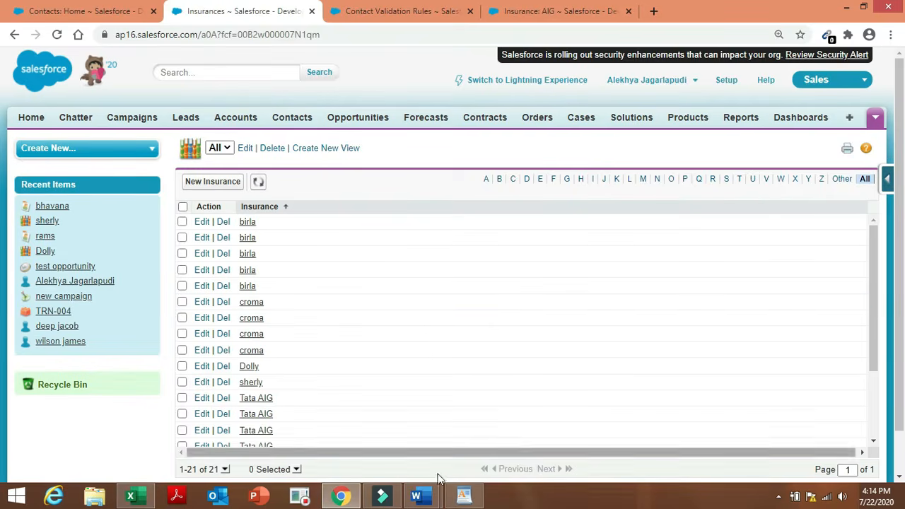
pyautogui.moveTo(434, 499)
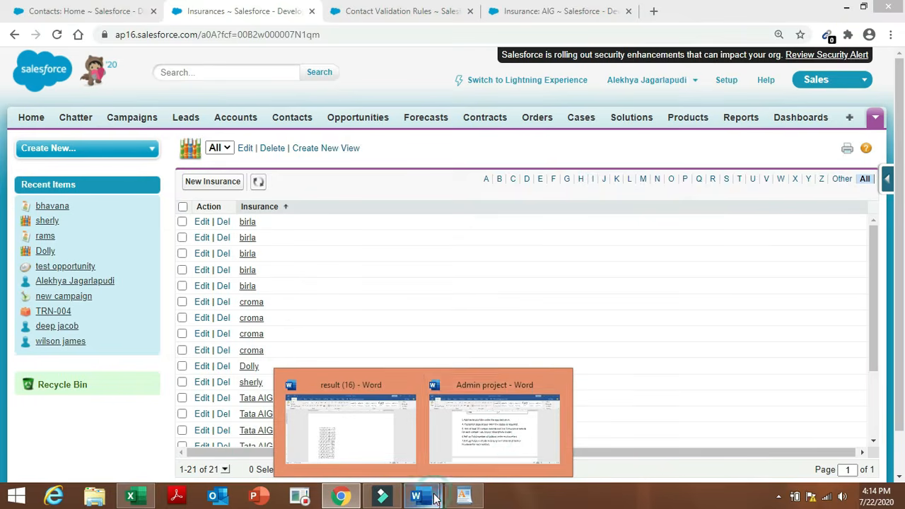
pyautogui.click(494, 436)
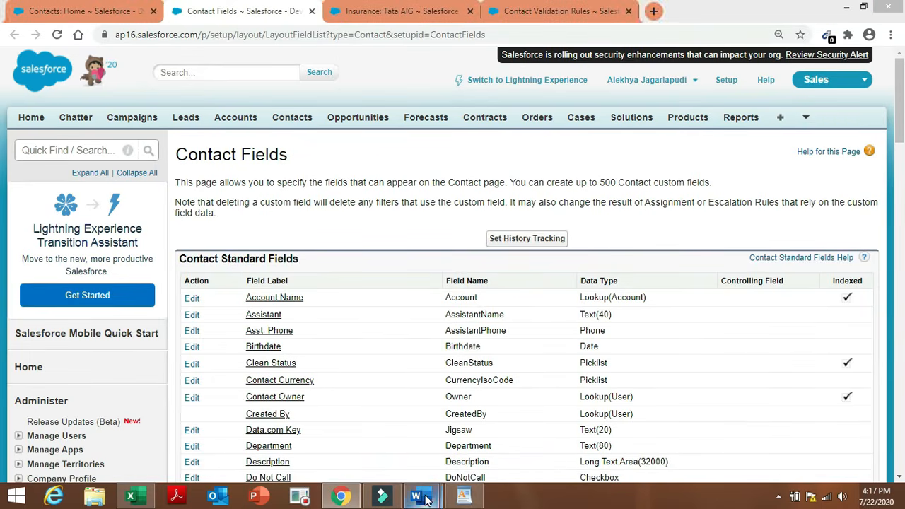
pyautogui.moveTo(426, 500)
pyautogui.click(484, 432)
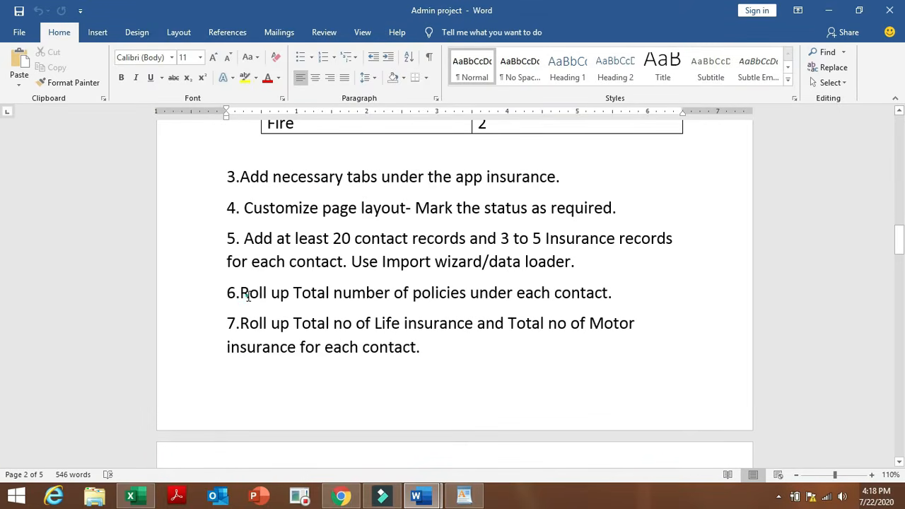
pyautogui.moveTo(247, 296); pyautogui.dragTo(565, 308)
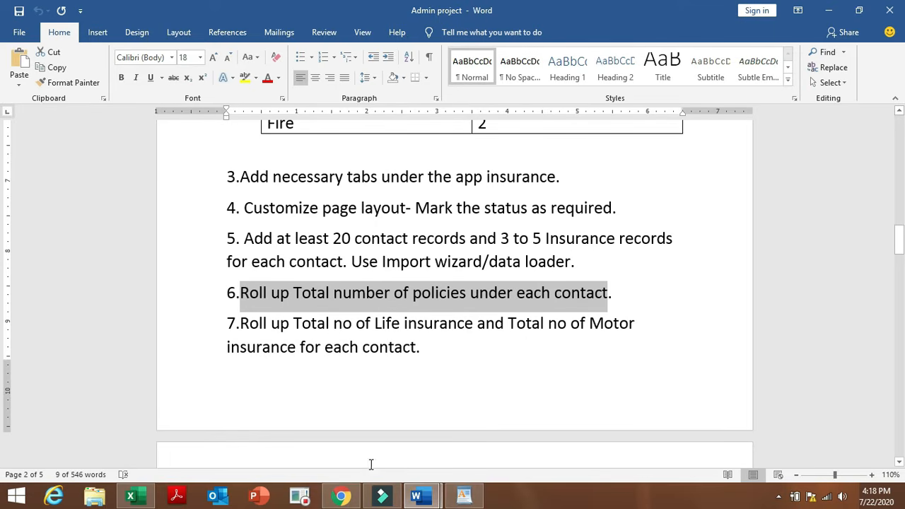
pyautogui.click(341, 496)
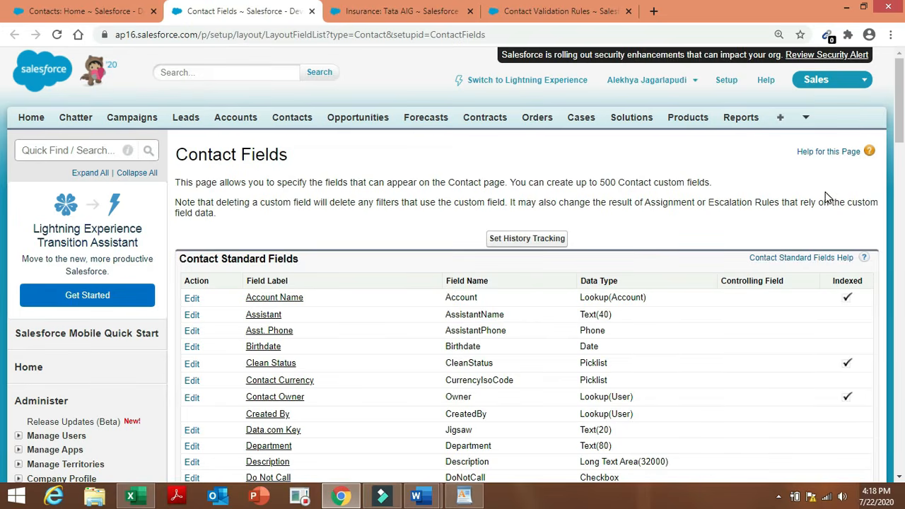
# Create a new Contact Roll-Up Summary field labelled 'Total no of policies'.
pyautogui.moveTo(901, 122); pyautogui.dragTo(901, 239)
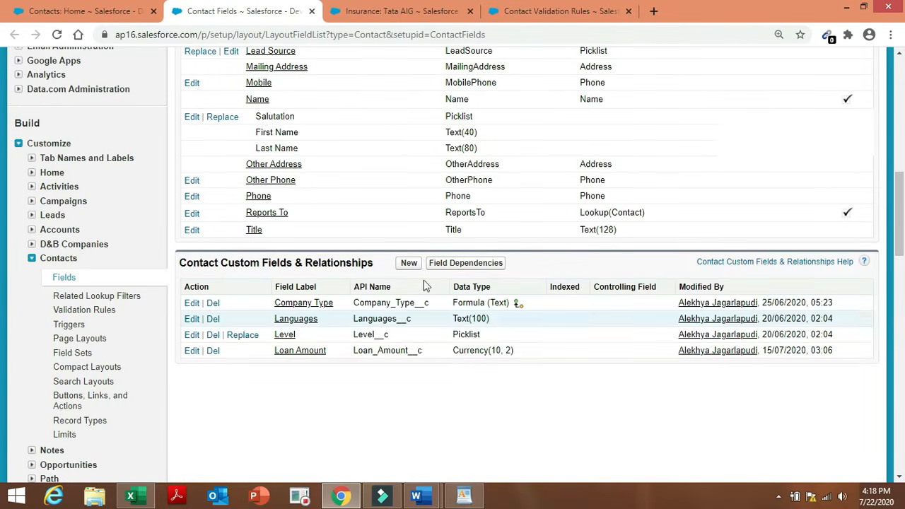
pyautogui.click(408, 263)
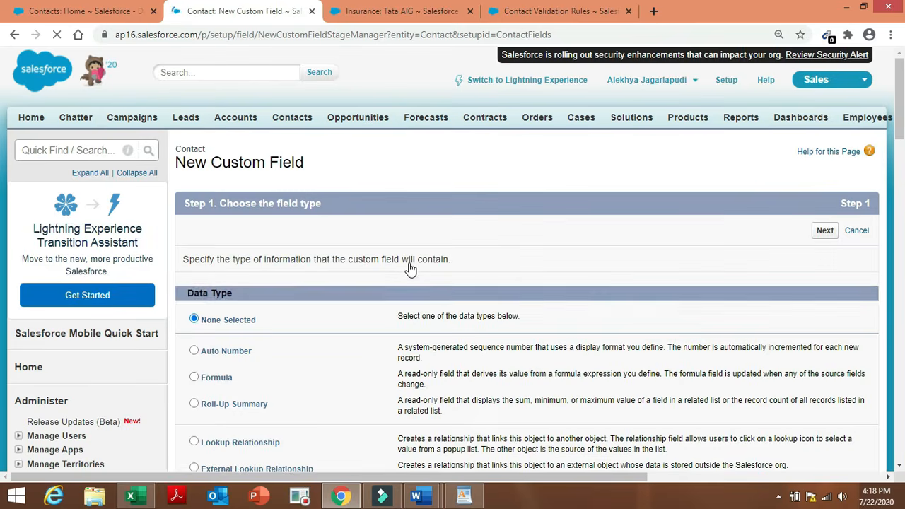
pyautogui.click(194, 403)
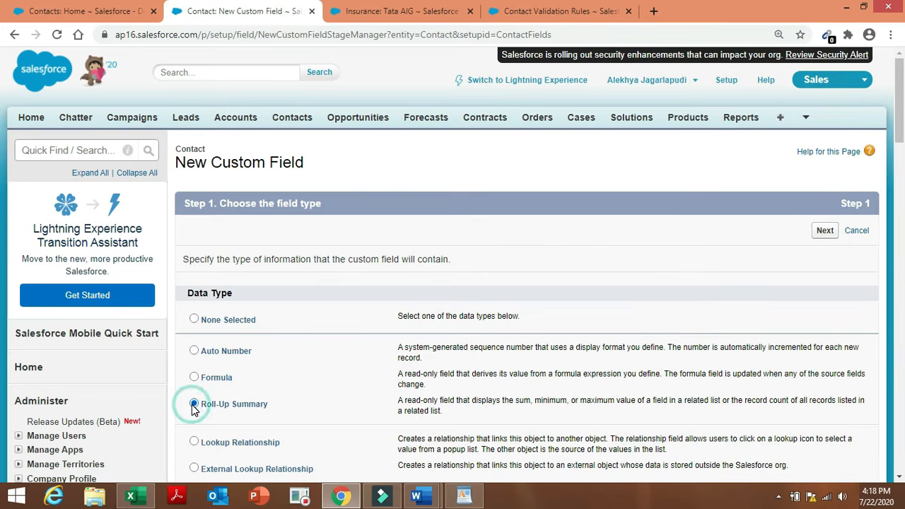
pyautogui.click(827, 234)
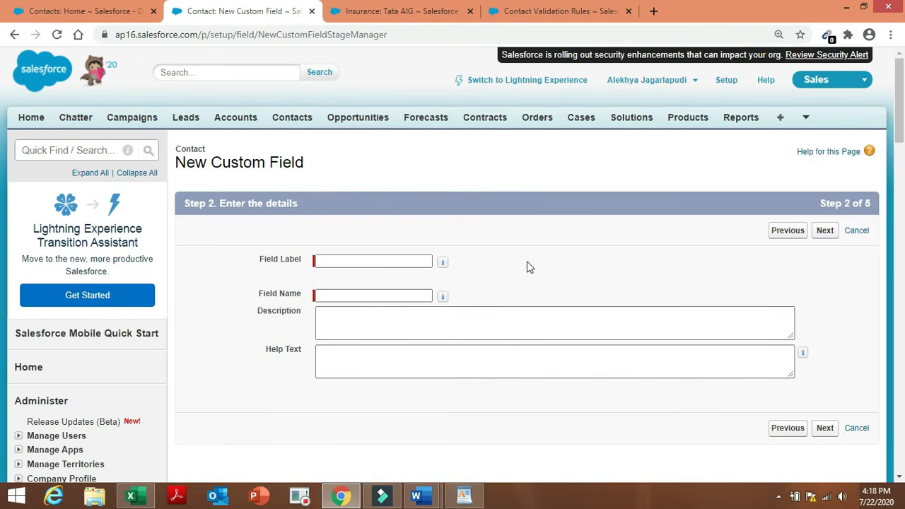
pyautogui.click(409, 260)
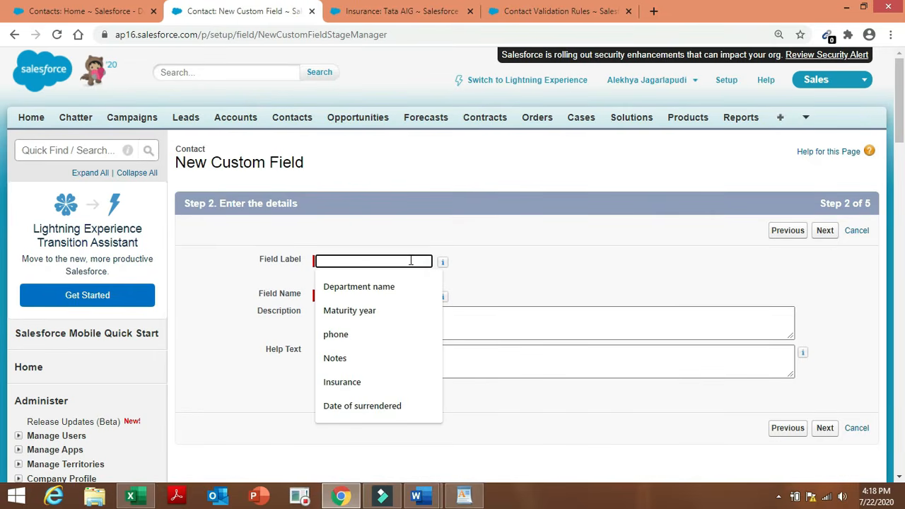
pyautogui.write('Tota')
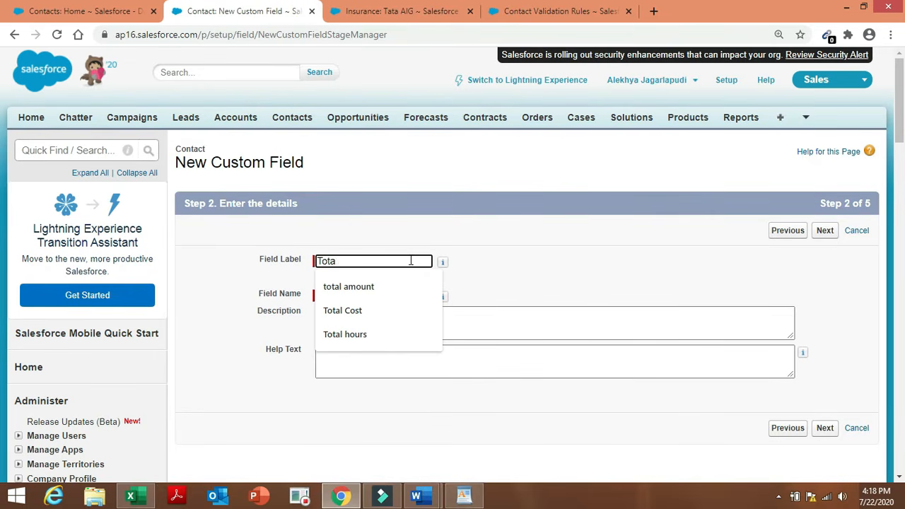
pyautogui.write('l no')
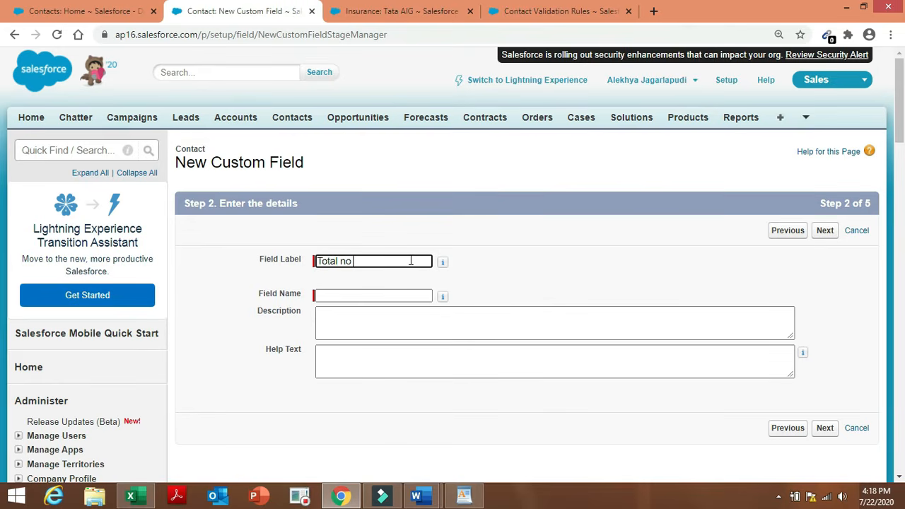
pyautogui.write(' of policies')
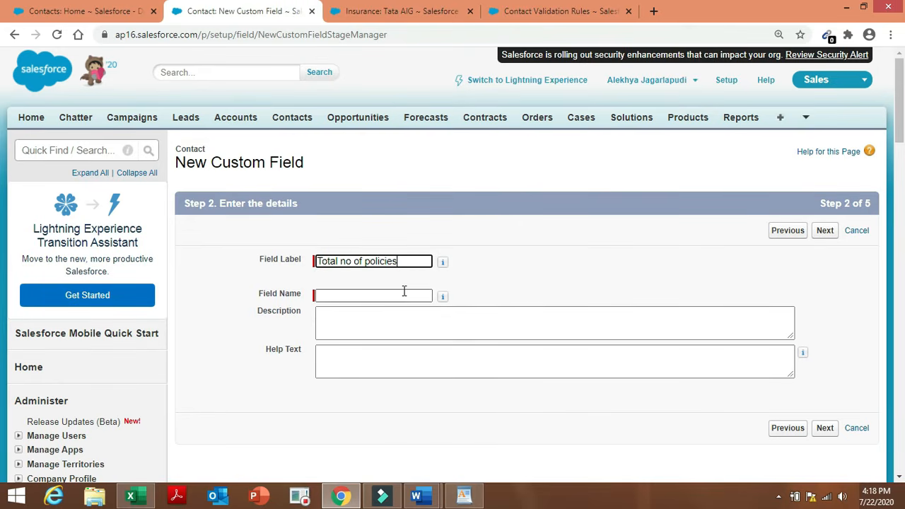
pyautogui.doubleClick(403, 294)
pyautogui.click(558, 282)
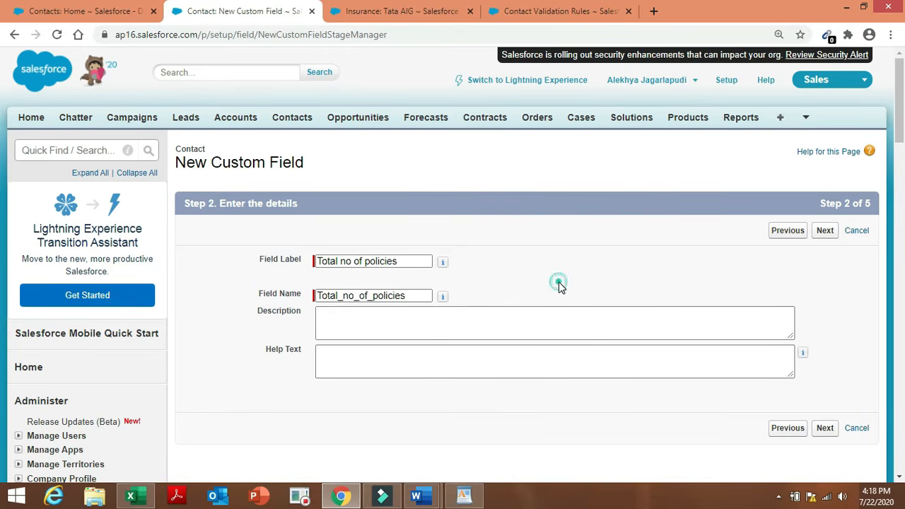
pyautogui.click(820, 238)
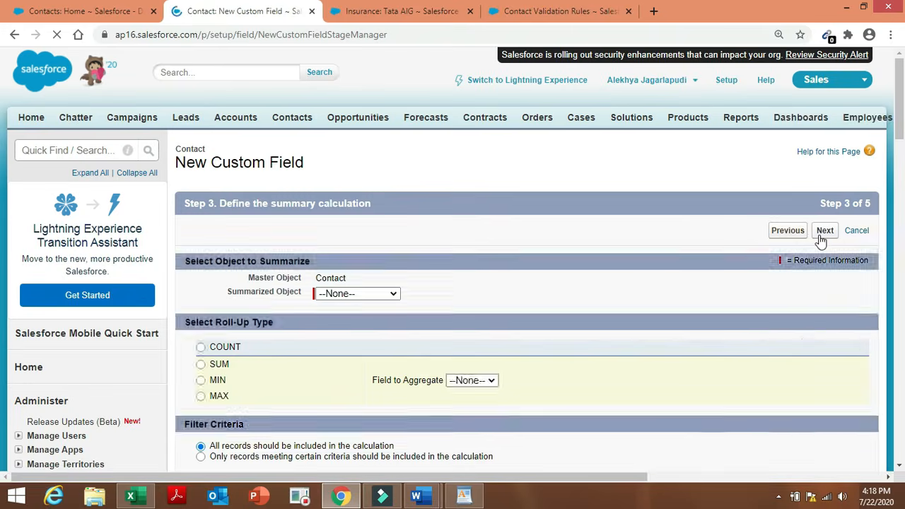
# Set the summarized object to Insurances with roll-up type SUM.
pyautogui.click(378, 296)
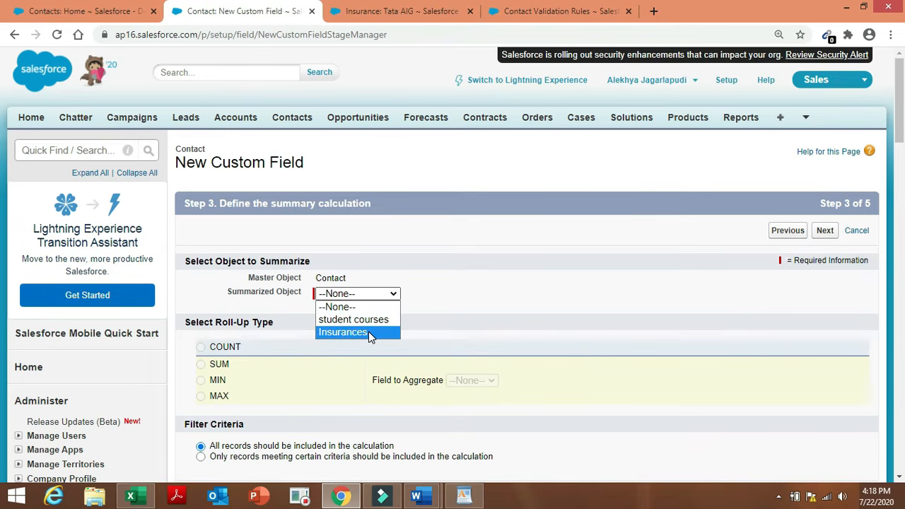
pyautogui.click(368, 333)
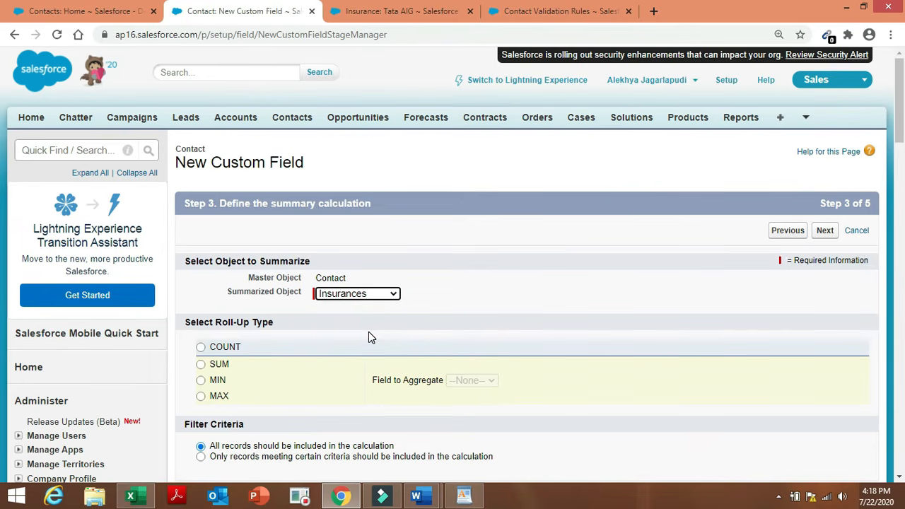
pyautogui.click(214, 364)
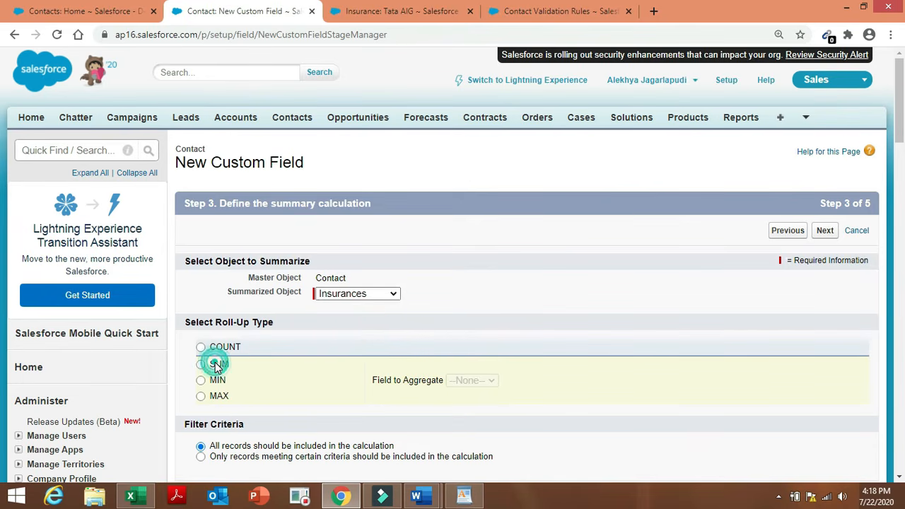
pyautogui.click(491, 382)
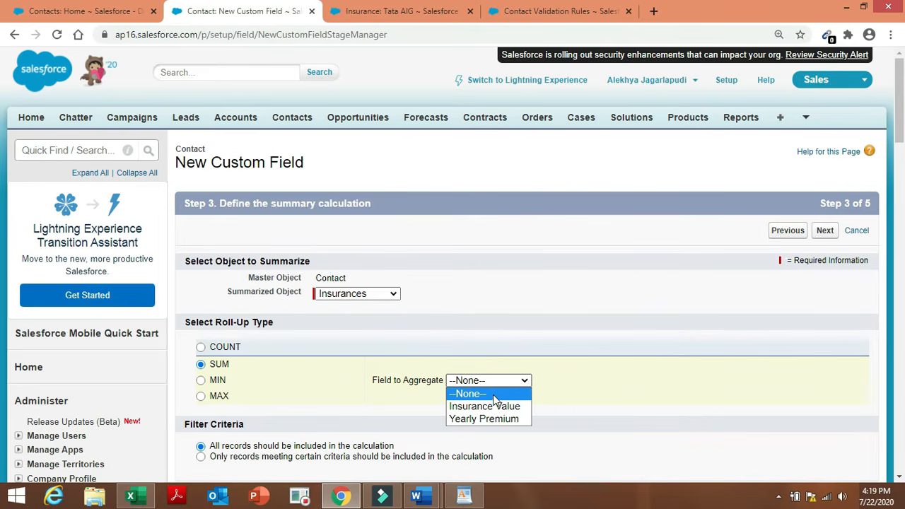
pyautogui.click(505, 350)
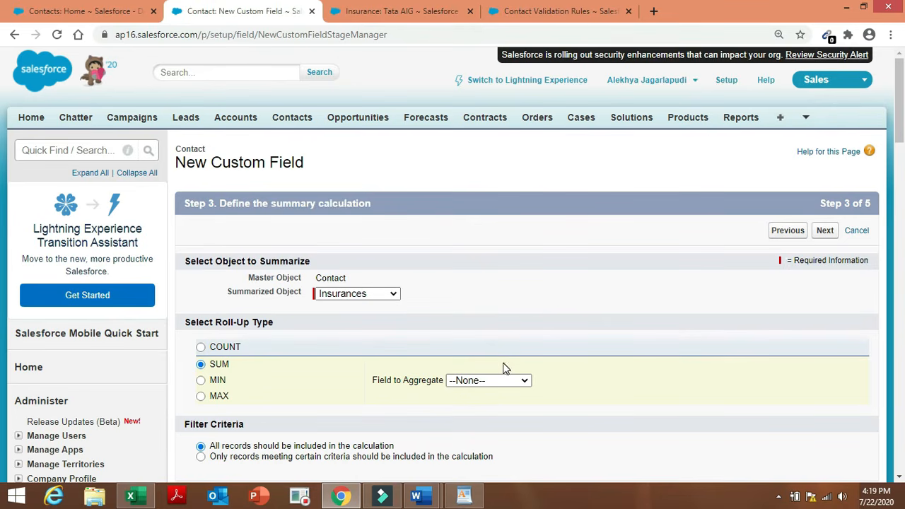
# Consult the Admin project task document and return to the New Custom Field page.
pyautogui.moveTo(427, 495)
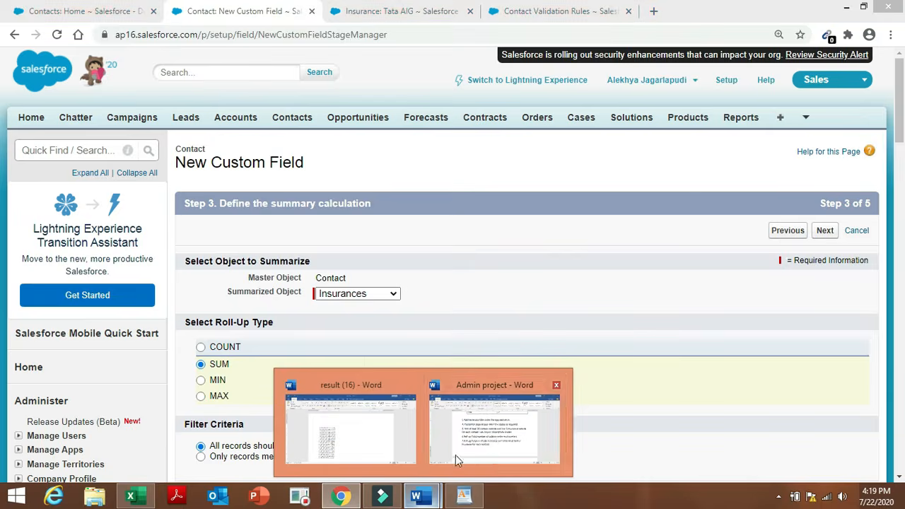
pyautogui.click(492, 438)
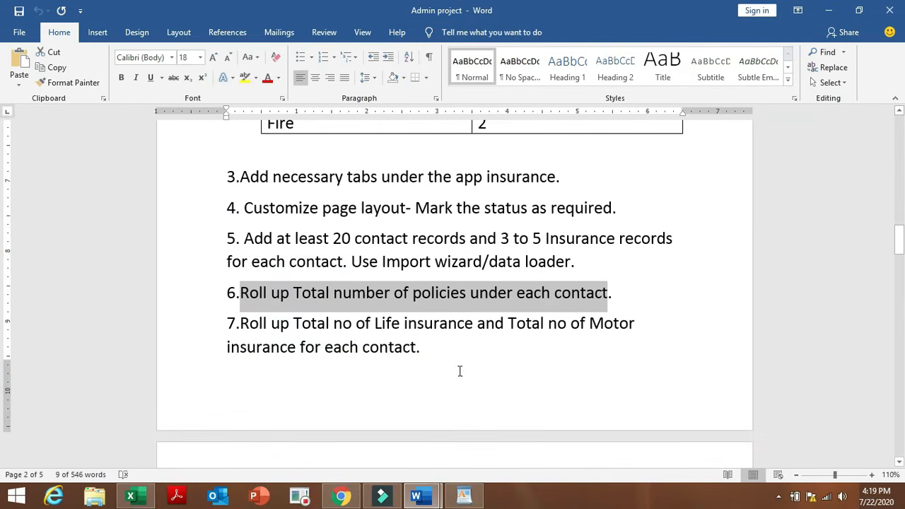
pyautogui.click(338, 497)
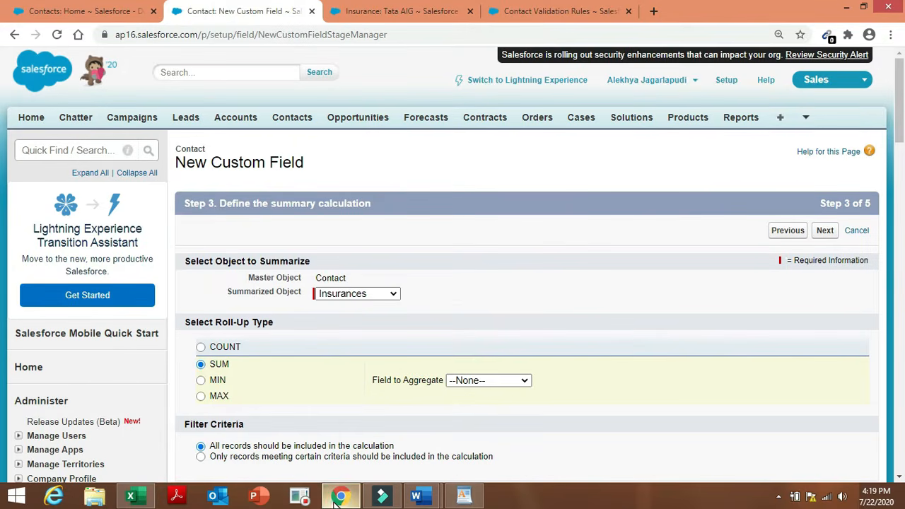
# Attempt to continue and switch the roll-up type to COUNT.
pyautogui.click(624, 344)
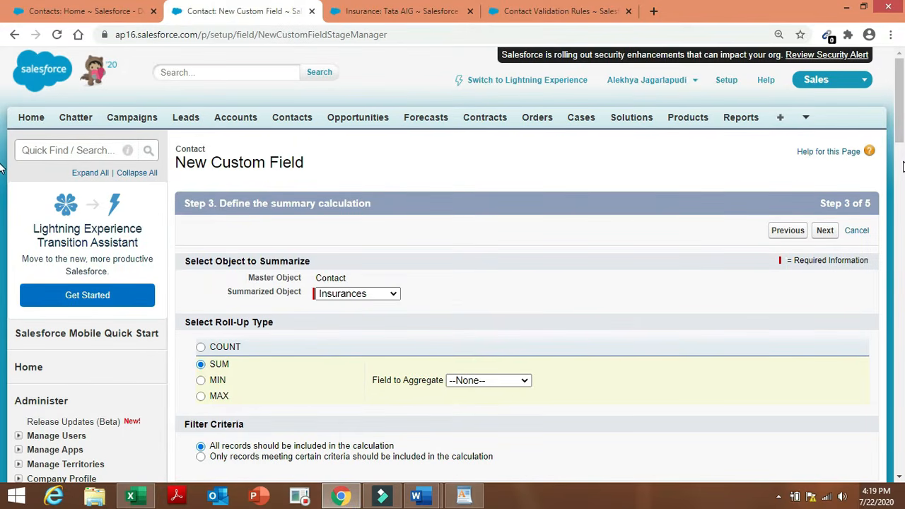
pyautogui.scroll(-5, 0, 168)
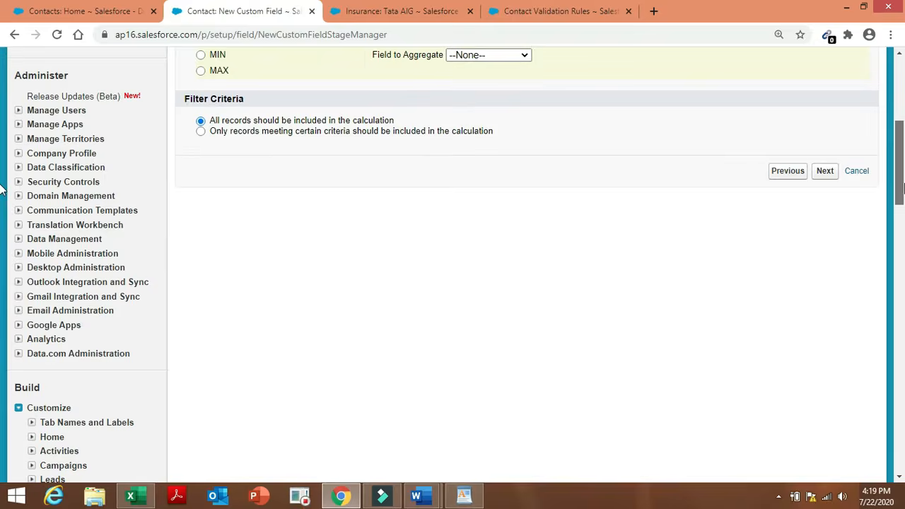
pyautogui.scroll(3, 2, 188)
pyautogui.click(825, 338)
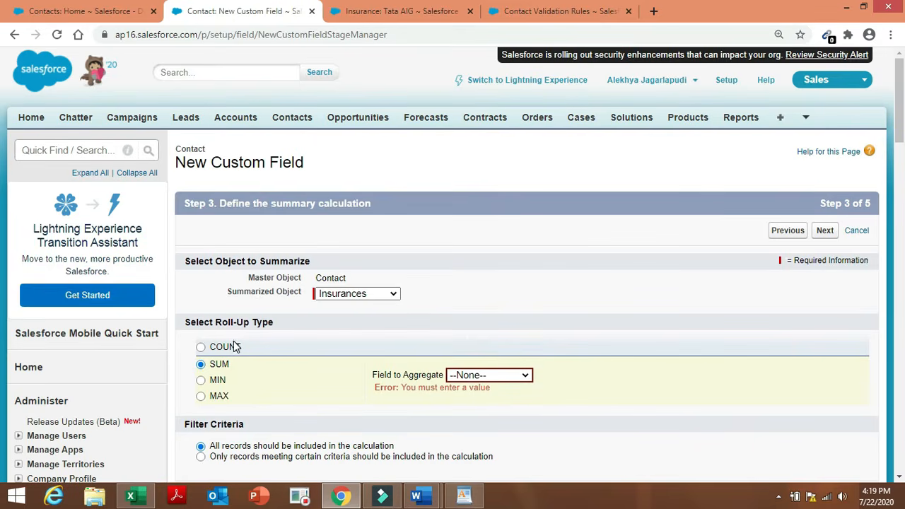
pyautogui.click(202, 347)
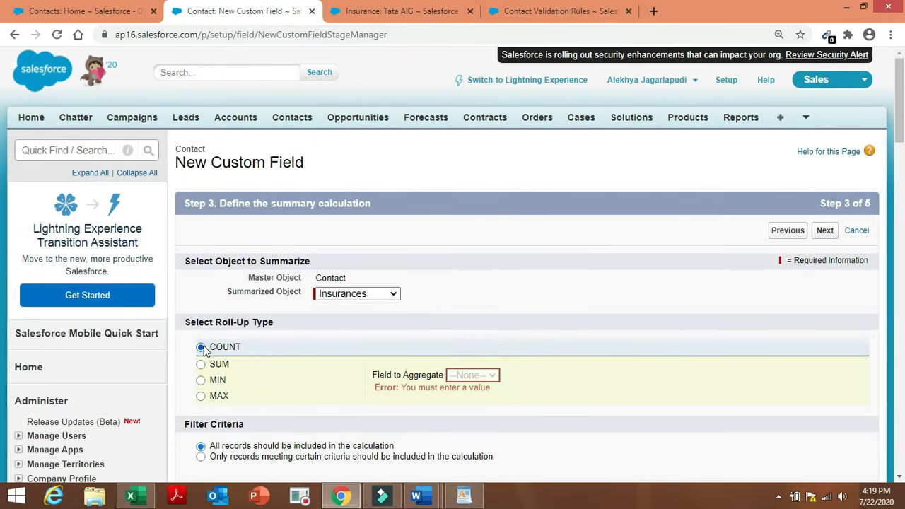
pyautogui.click(451, 434)
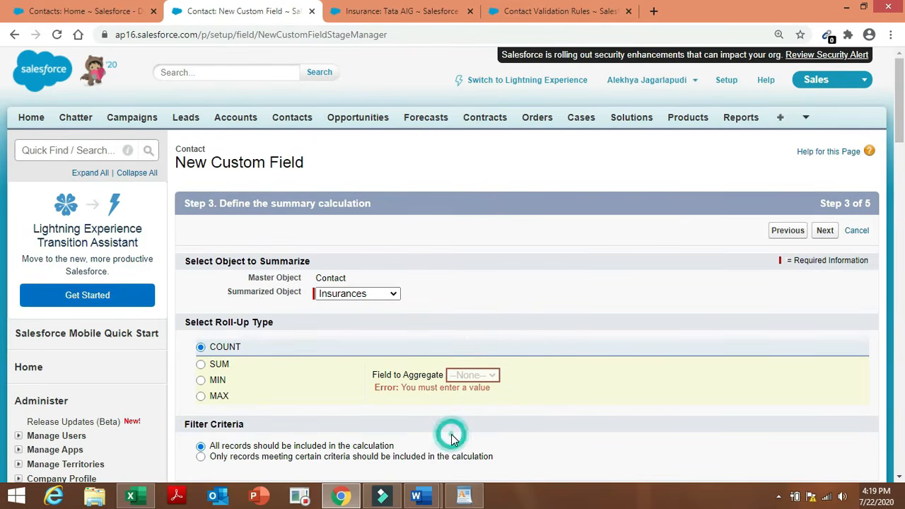
pyautogui.click(386, 241)
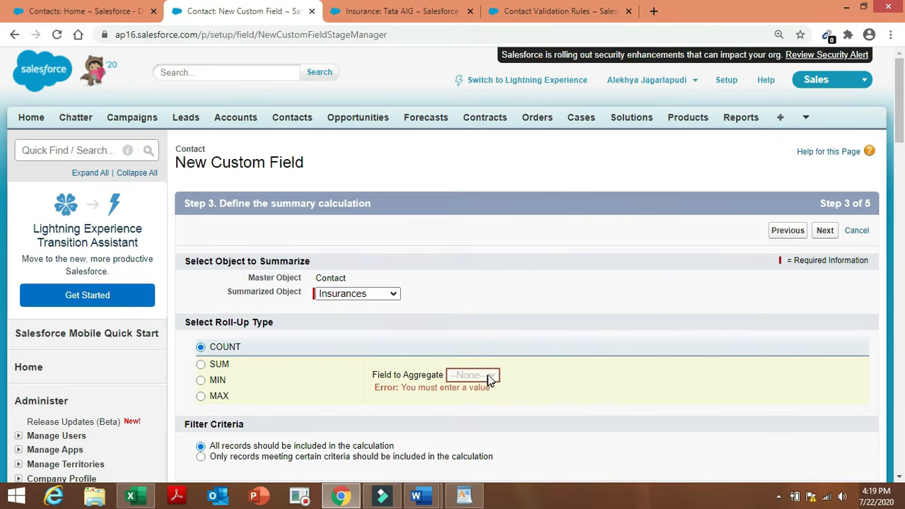
pyautogui.click(569, 367)
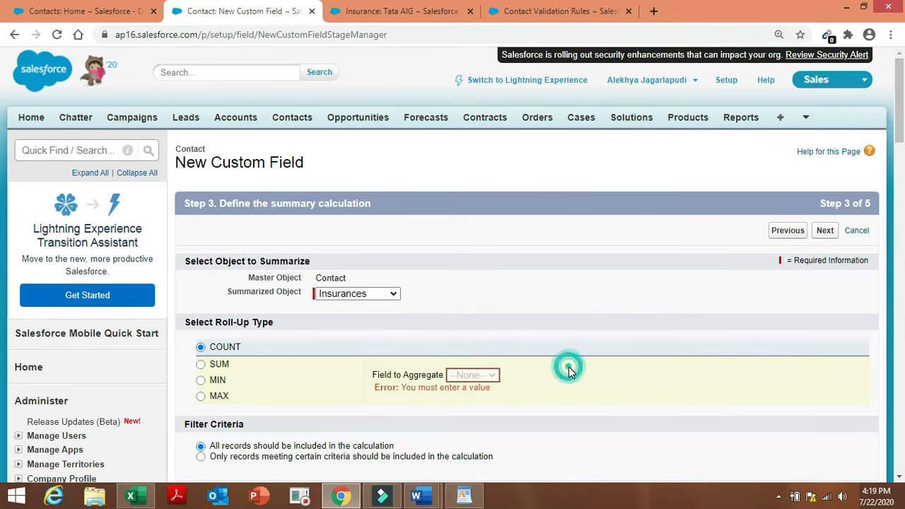
# Reload the wizard page, resubmitting the form, and select COUNT again.
pyautogui.click(58, 34)
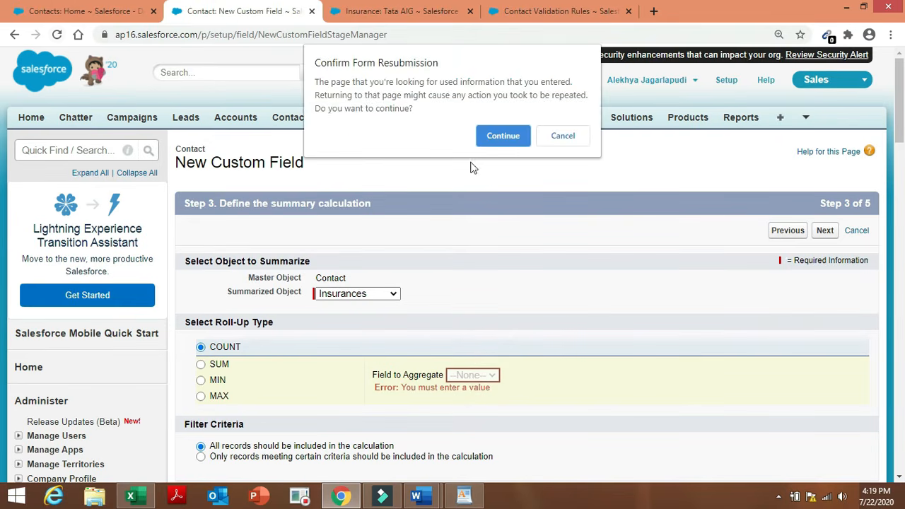
pyautogui.click(504, 136)
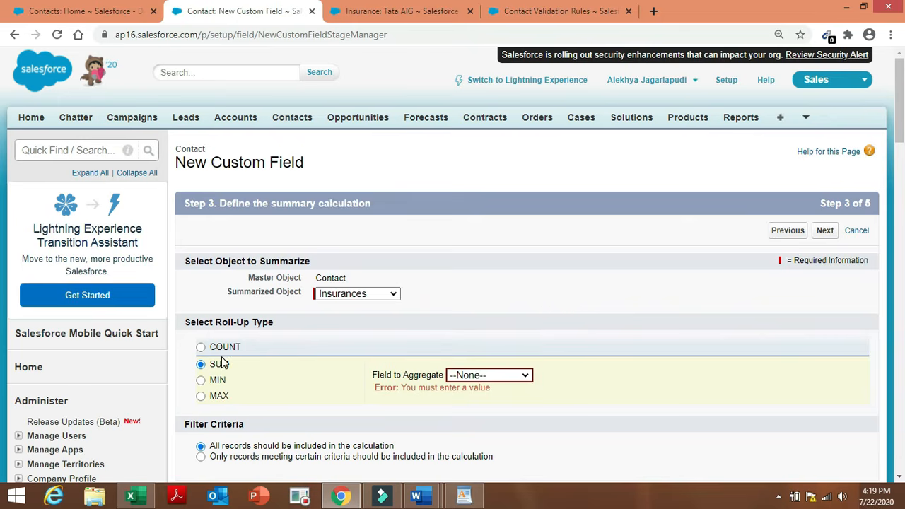
pyautogui.click(201, 346)
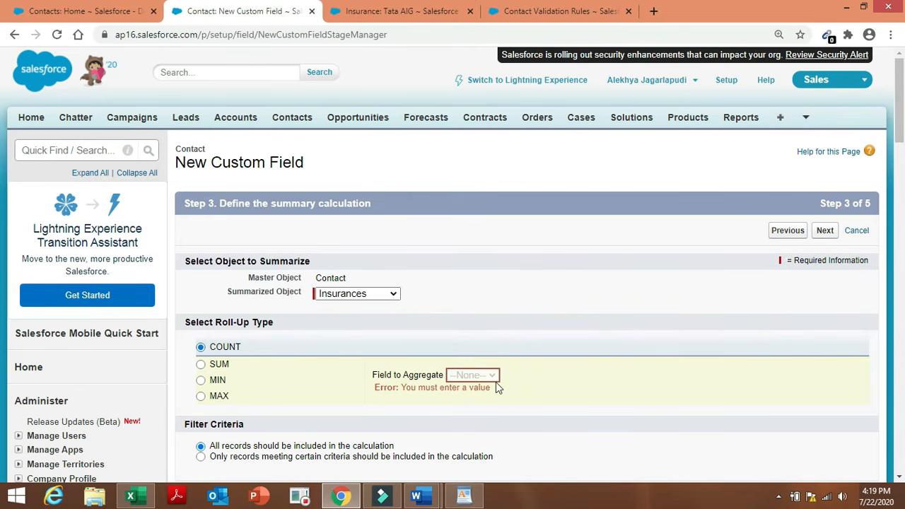
pyautogui.click(487, 376)
pyautogui.click(487, 376)
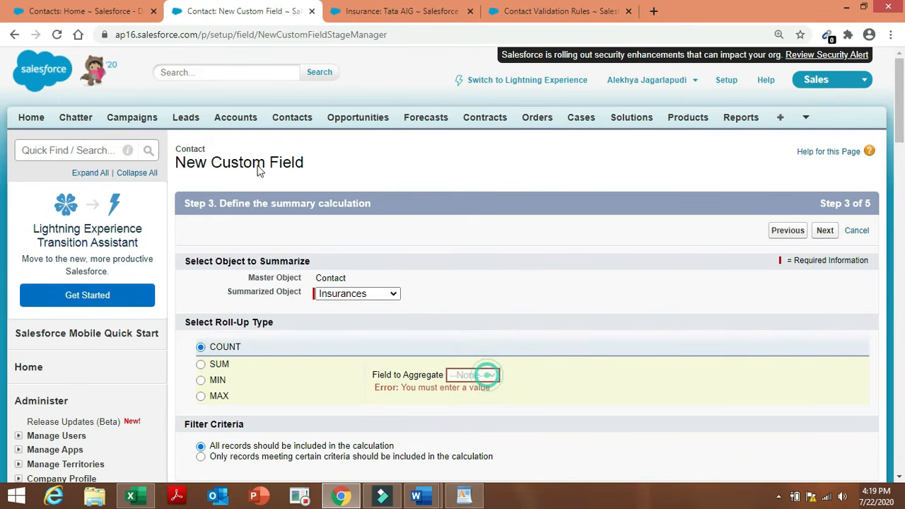
# Toggle filter criteria between matching and all records, then go back to Step 2.
pyautogui.click(13, 35)
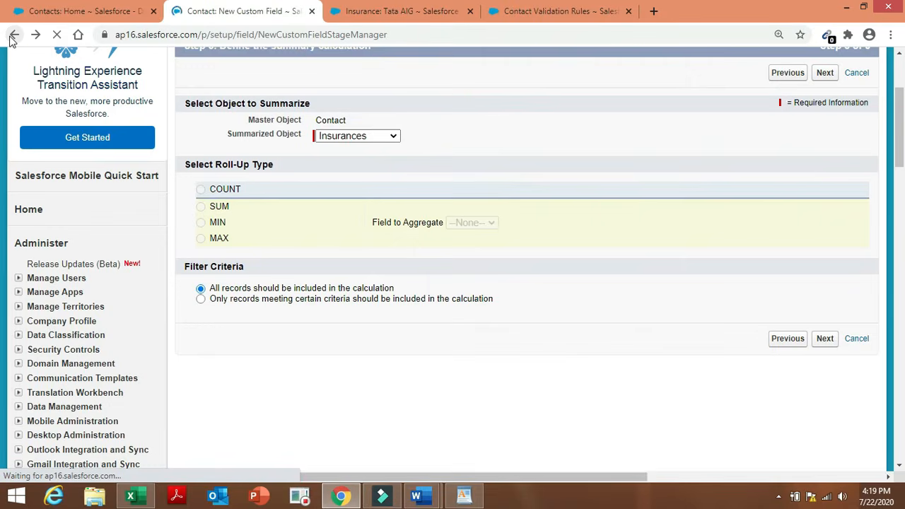
pyautogui.click(200, 190)
pyautogui.click(202, 191)
pyautogui.click(202, 191)
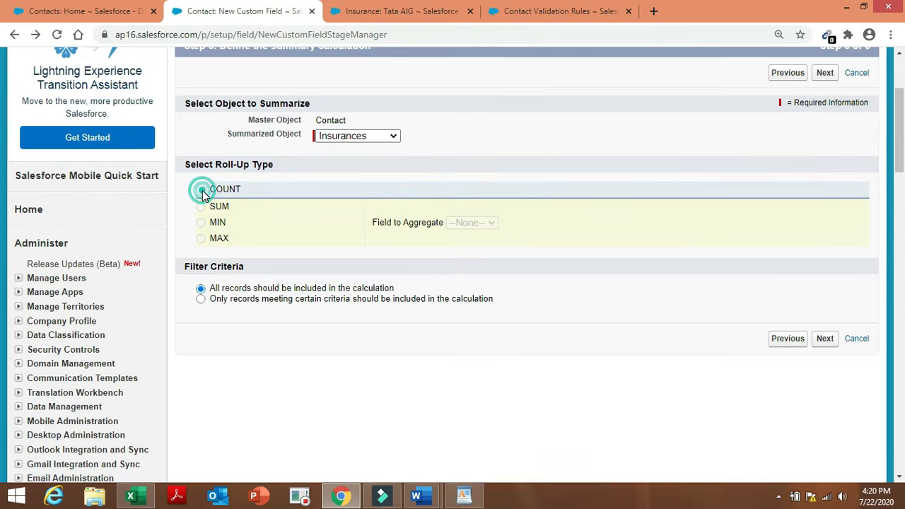
pyautogui.click(202, 191)
pyautogui.click(203, 191)
pyautogui.click(202, 191)
pyautogui.click(202, 191)
pyautogui.click(202, 191)
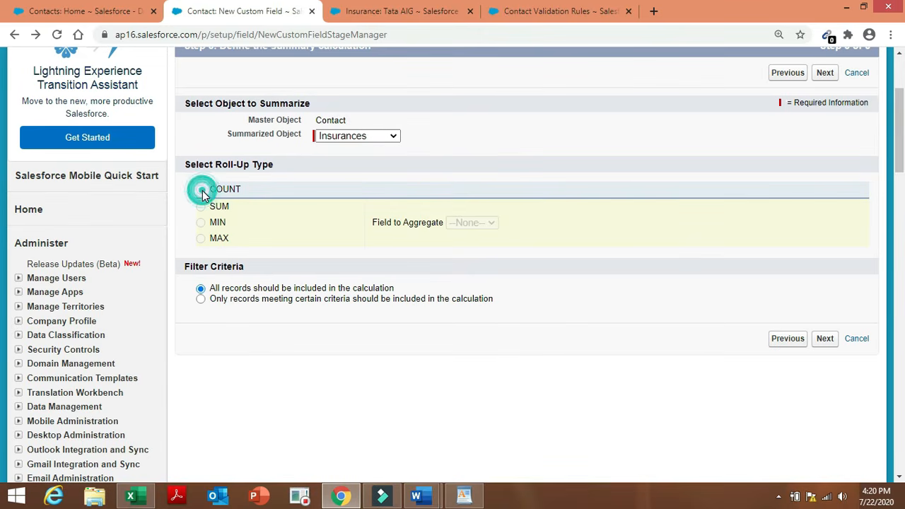
pyautogui.click(201, 299)
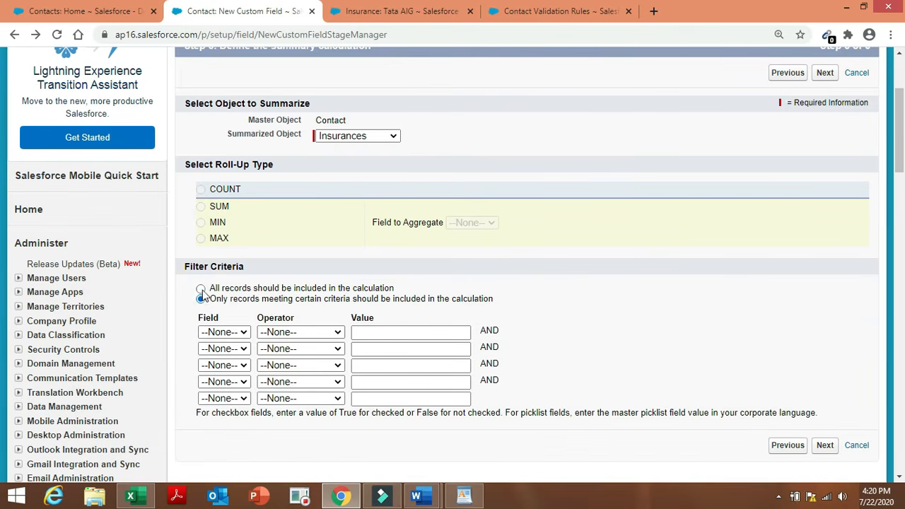
pyautogui.click(202, 288)
pyautogui.click(203, 190)
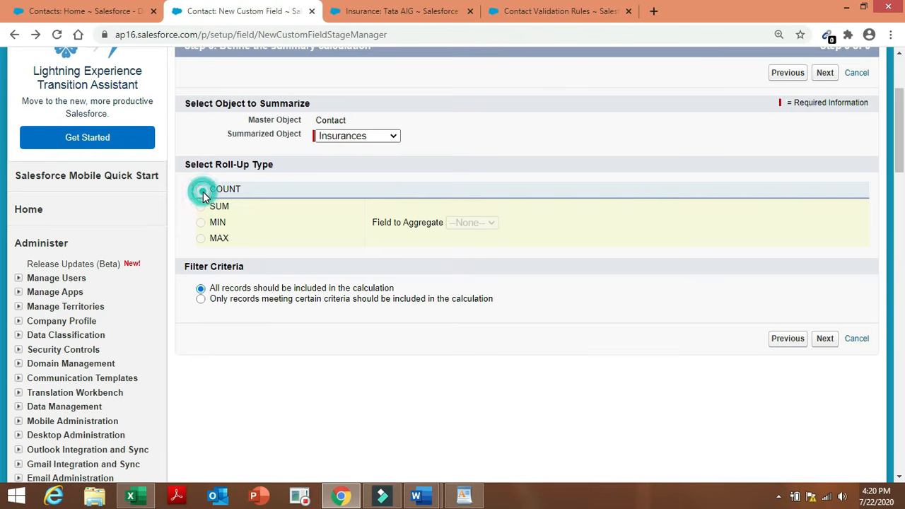
pyautogui.click(14, 36)
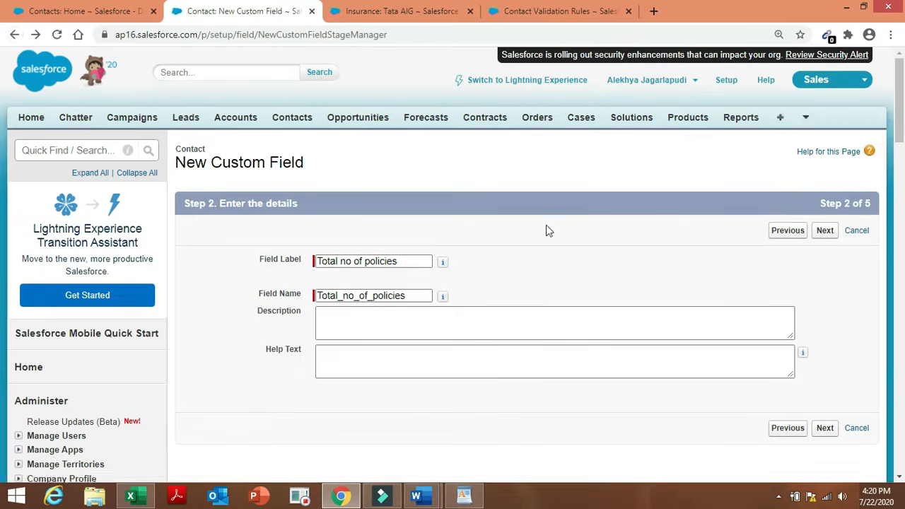
# Save Total no of policies as a COUNT of Insurances with default security and layouts, via Save & New.
pyautogui.click(824, 234)
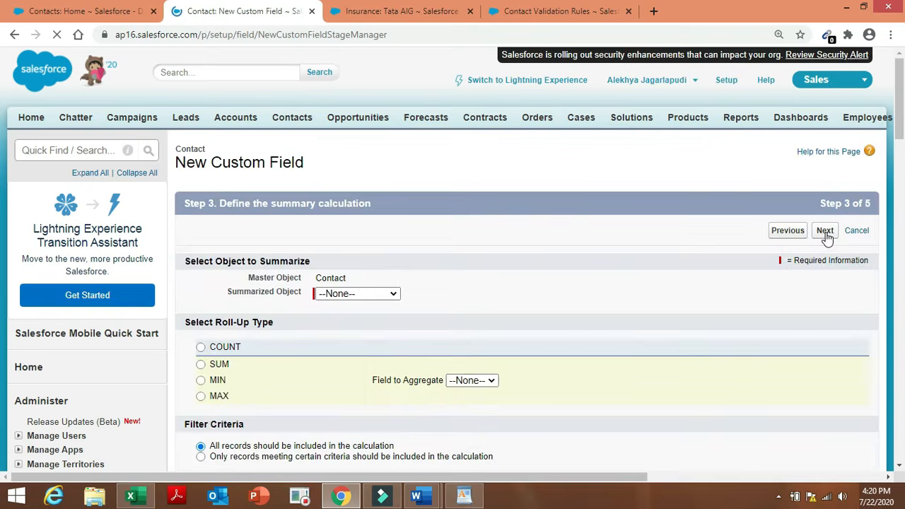
pyautogui.click(375, 297)
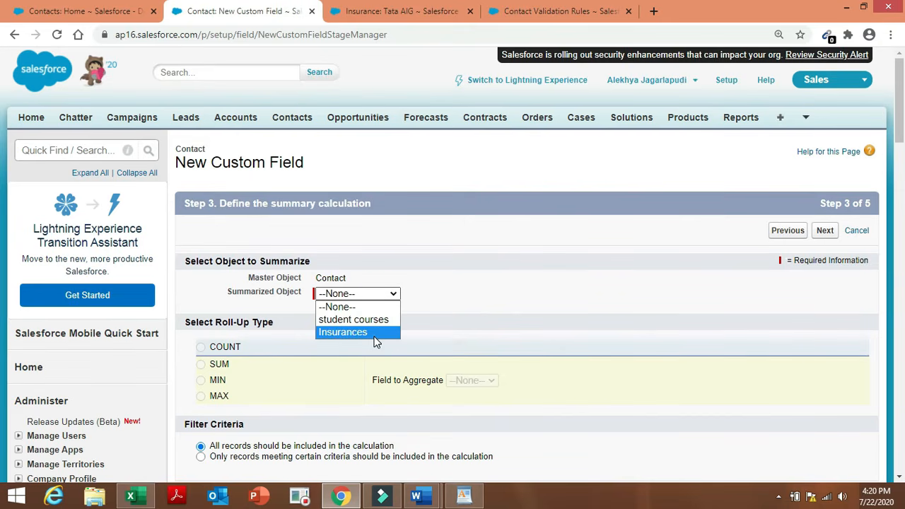
pyautogui.click(376, 334)
pyautogui.click(201, 347)
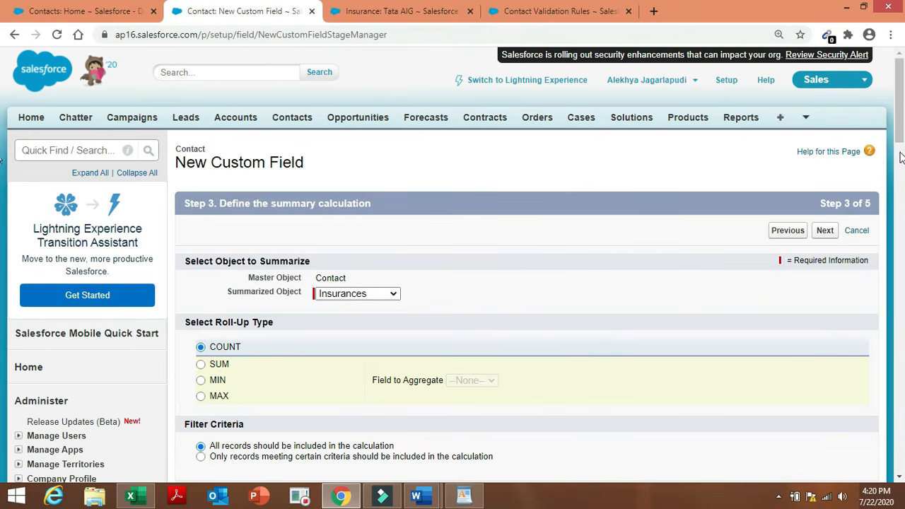
pyautogui.moveTo(900, 133); pyautogui.dragTo(901, 174)
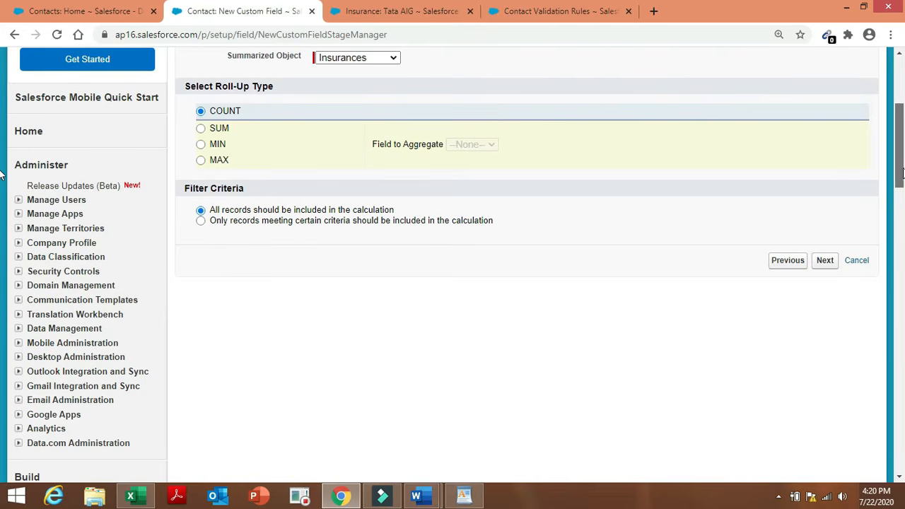
pyautogui.click(823, 256)
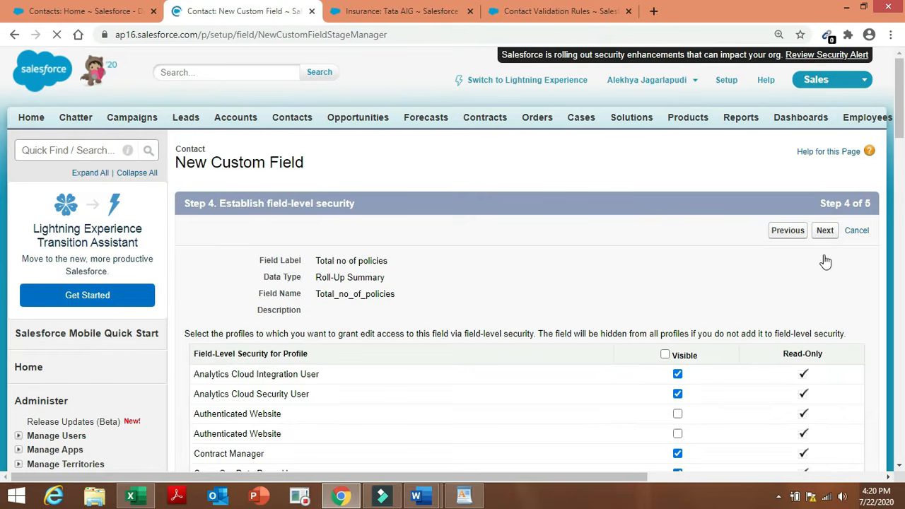
pyautogui.click(824, 232)
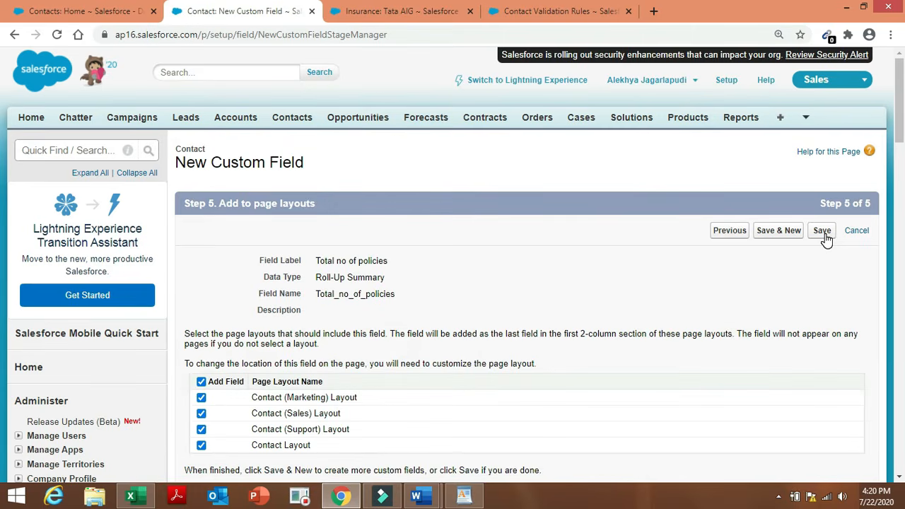
pyautogui.click(788, 236)
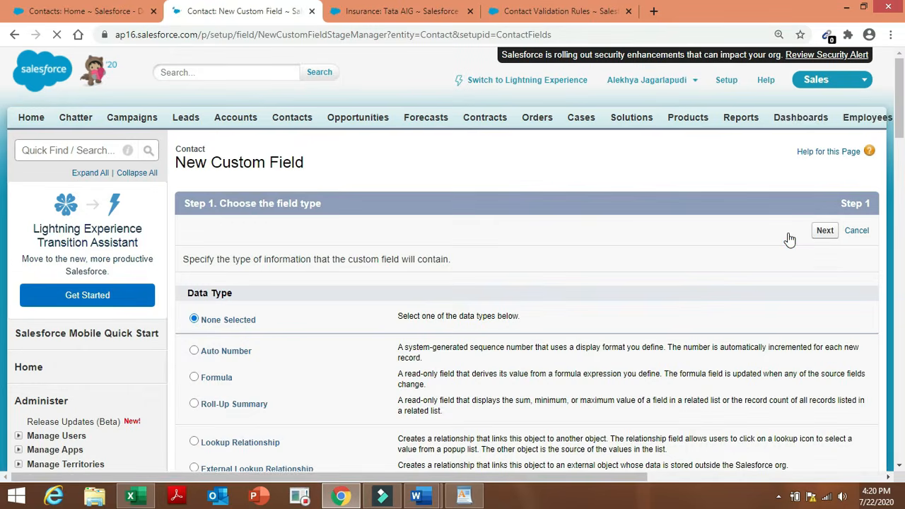
# Review roll-up requirements items 6–10 in the Admin project task list before returning to Salesforce.
pyautogui.moveTo(422, 500)
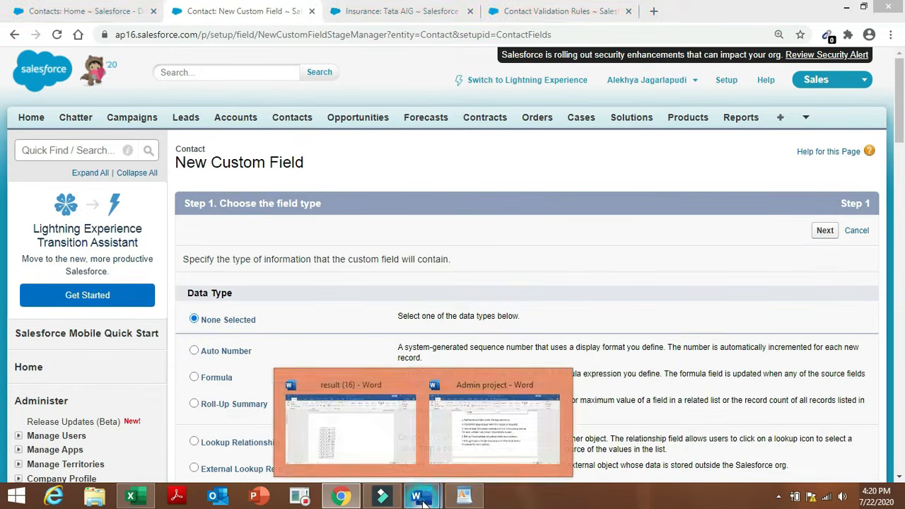
pyautogui.click(487, 437)
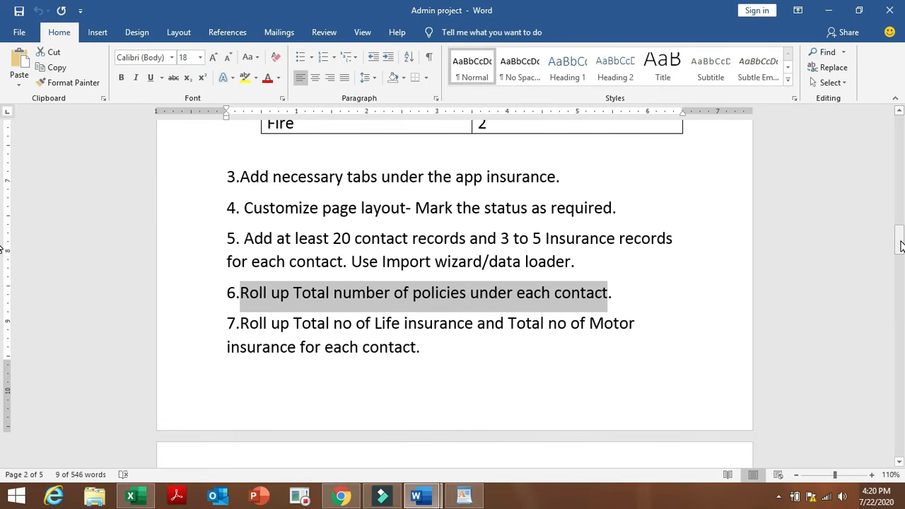
pyautogui.moveTo(899, 246); pyautogui.dragTo(900, 259)
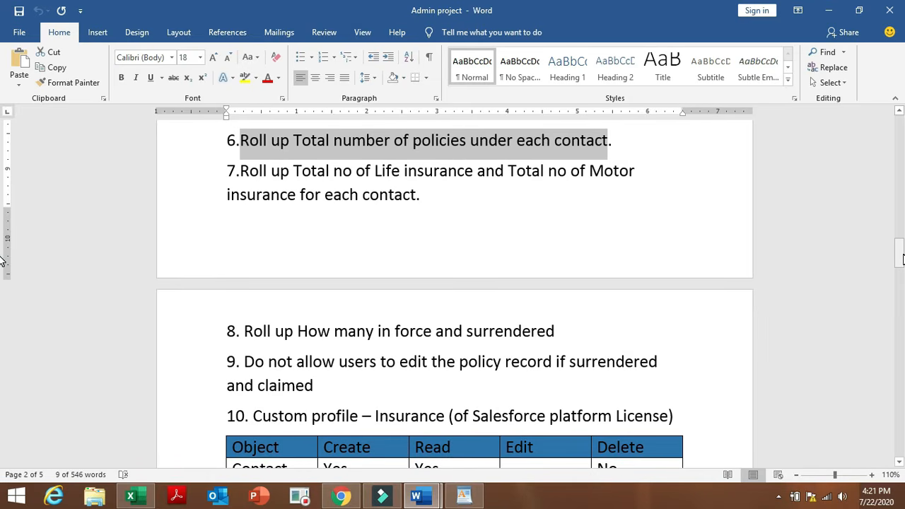
pyautogui.click(338, 500)
# Create a Roll-Up Summary field labelled 'Roll up for insurance' and advance to Step 3.
pyautogui.click(240, 404)
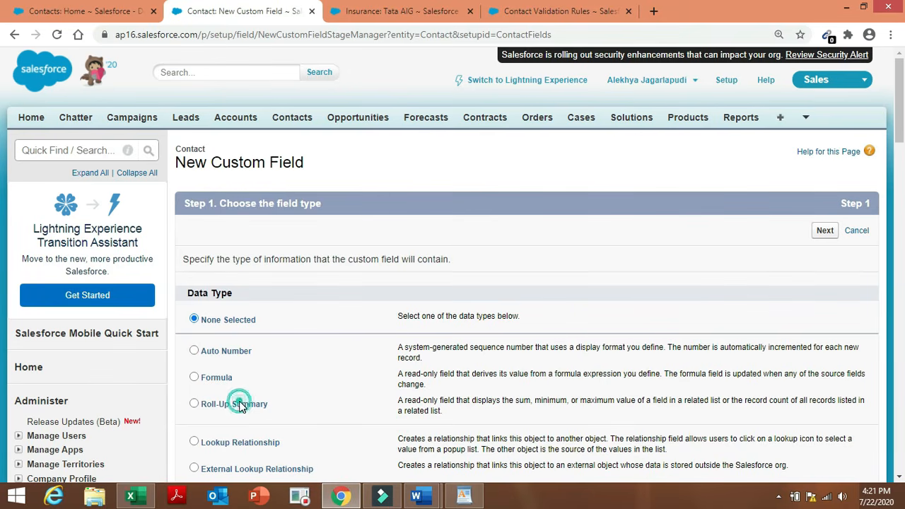
pyautogui.click(825, 231)
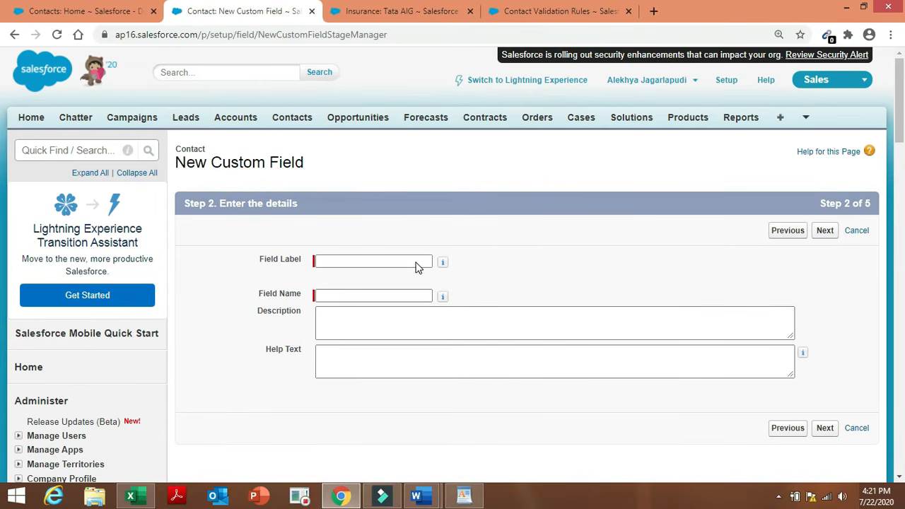
pyautogui.click(417, 262)
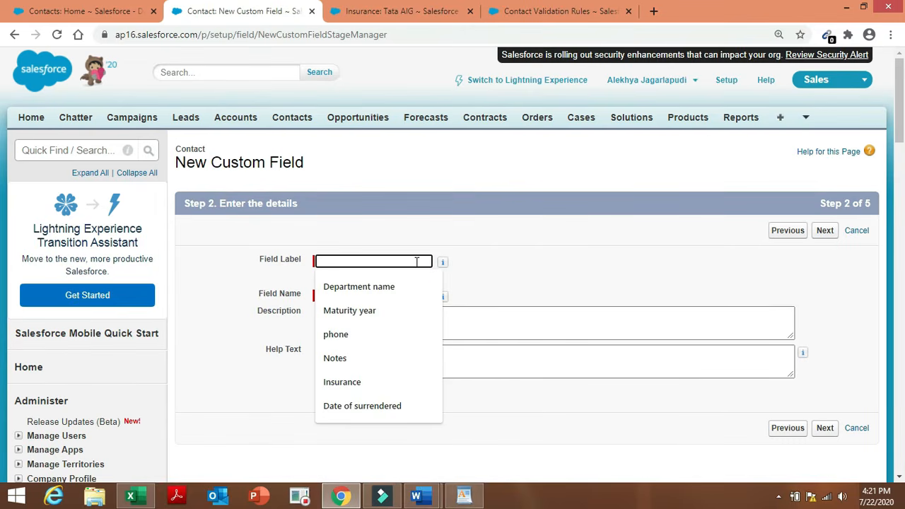
pyautogui.write('Roll up')
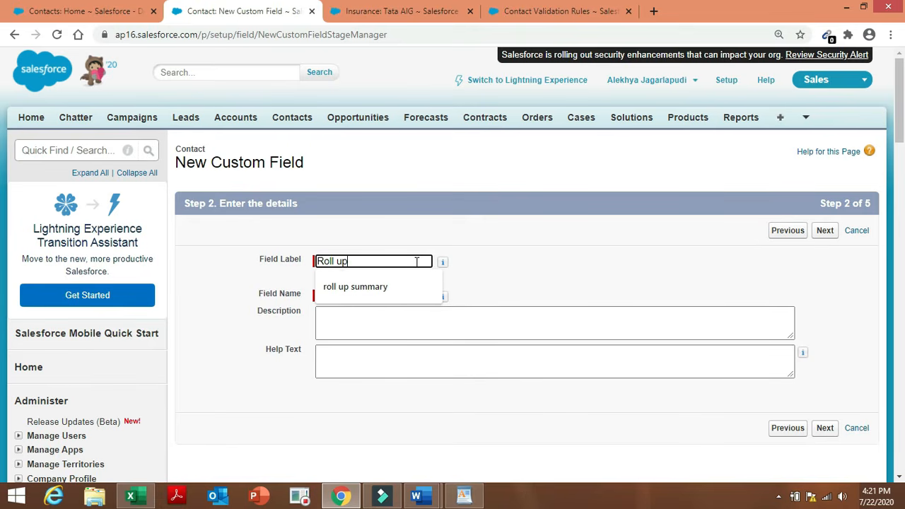
pyautogui.write(' for insurance')
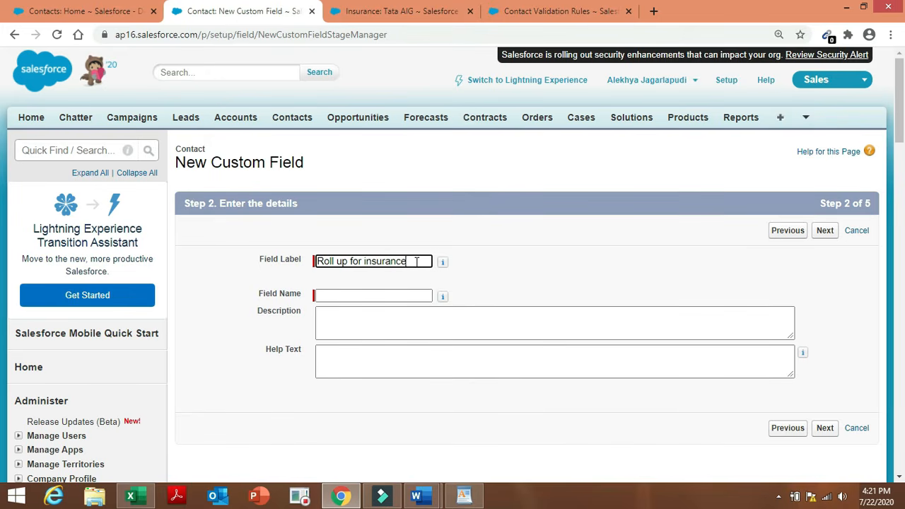
pyautogui.click(436, 267)
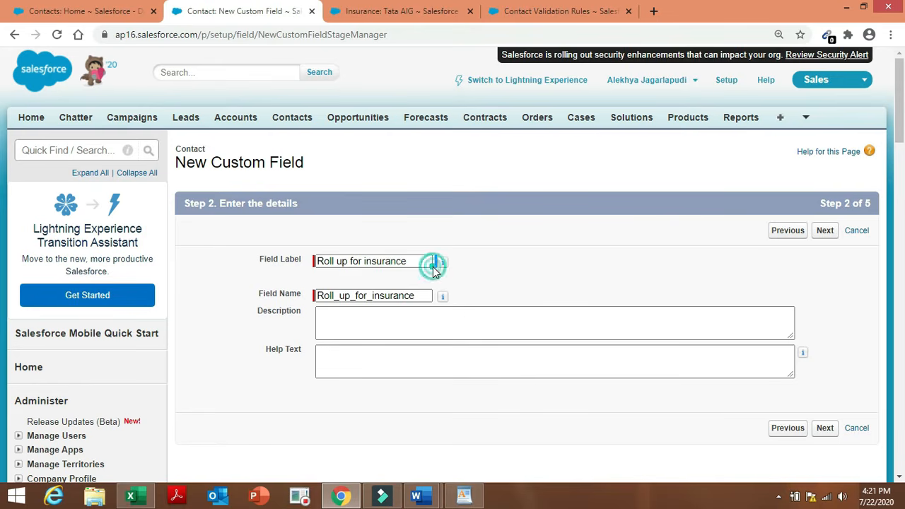
pyautogui.click(823, 233)
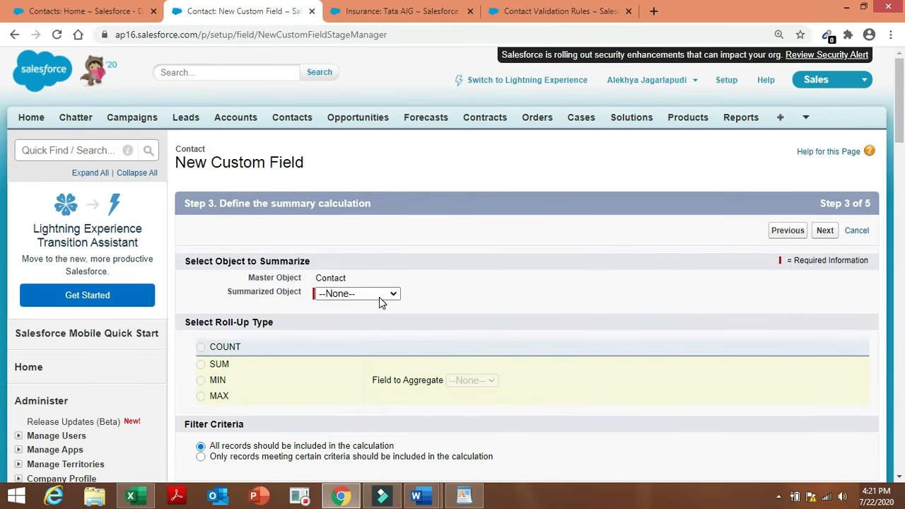
# Set the roll-up to COUNT Insurances records, limited to records meeting certain criteria.
pyautogui.click(378, 297)
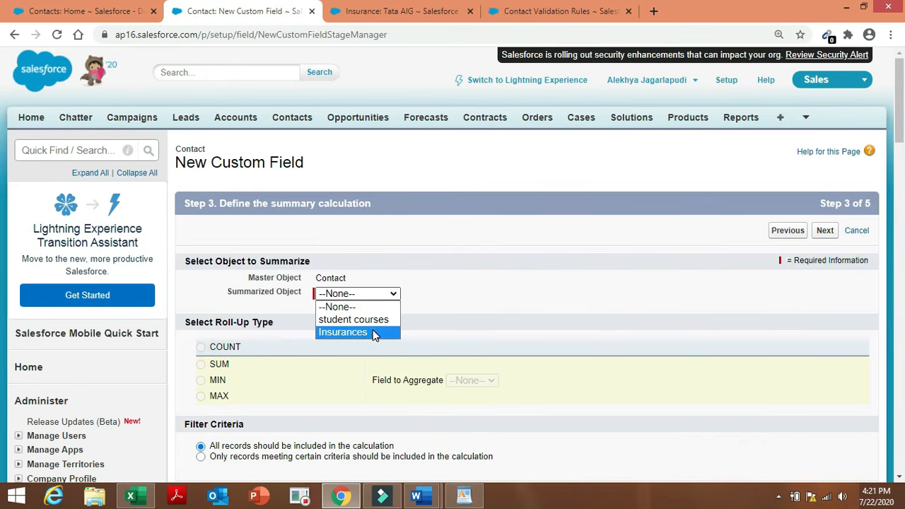
pyautogui.click(373, 333)
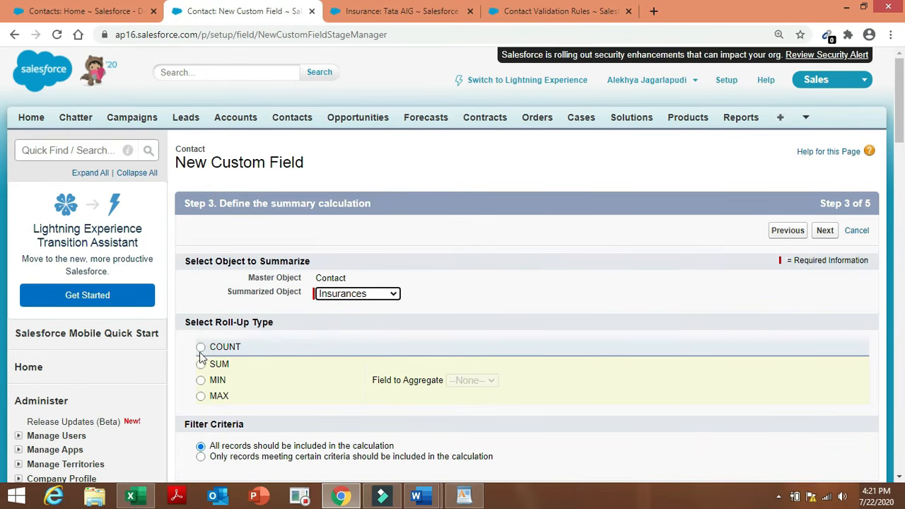
pyautogui.click(201, 348)
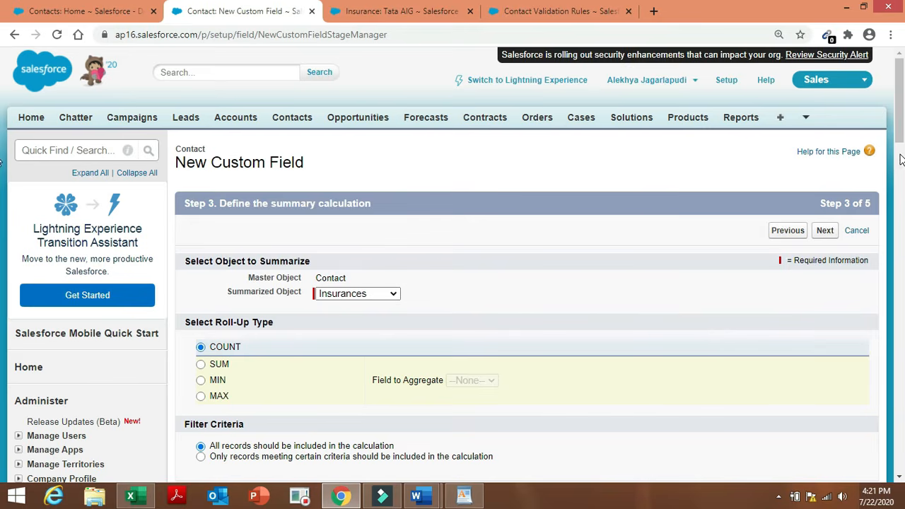
pyautogui.scroll(-3, 899, 142)
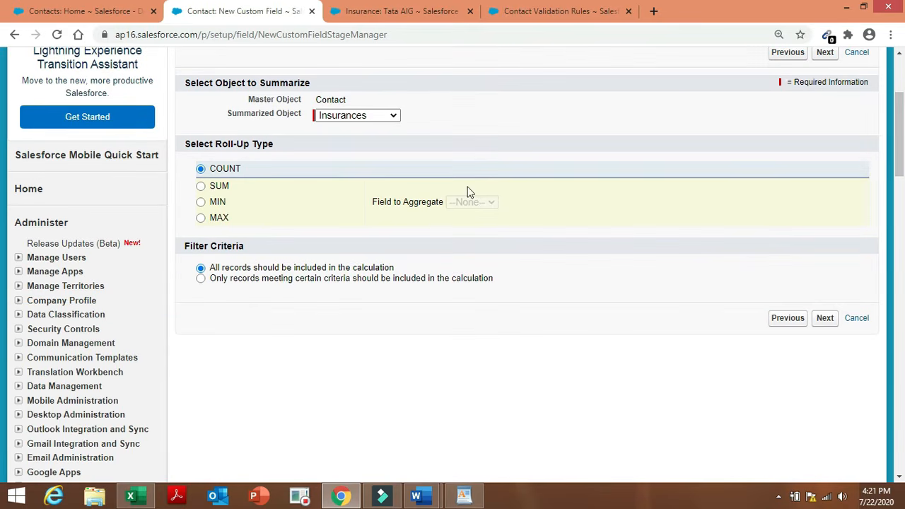
pyautogui.click(201, 279)
pyautogui.click(233, 315)
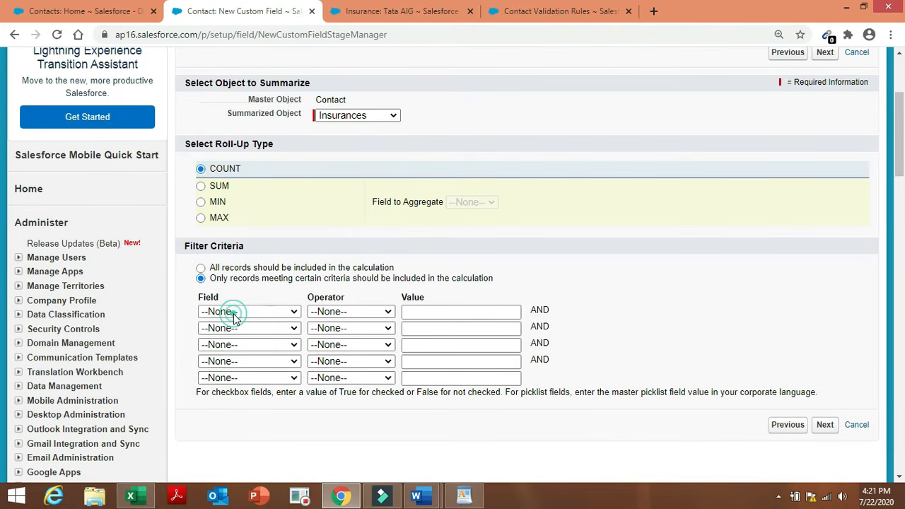
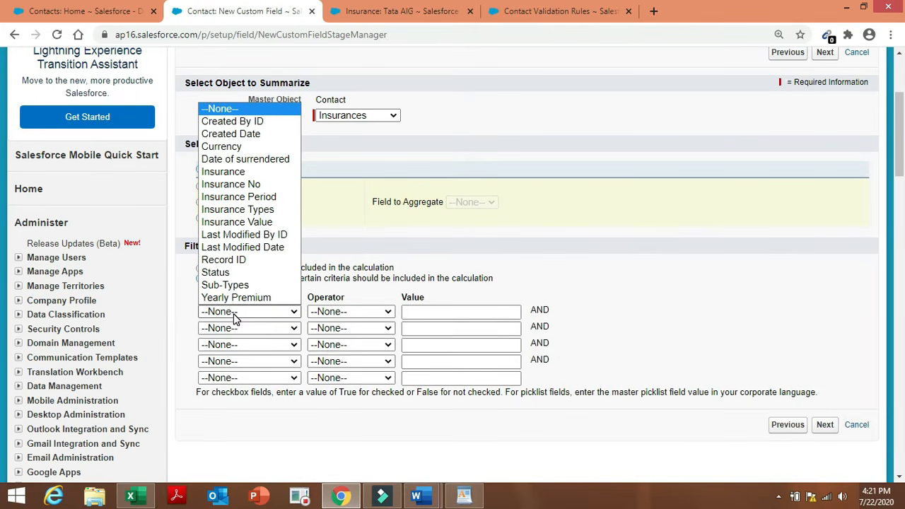
# Set the first filter row to Insurance Types equals Life Insurance.
pyautogui.click(287, 210)
pyautogui.click(346, 311)
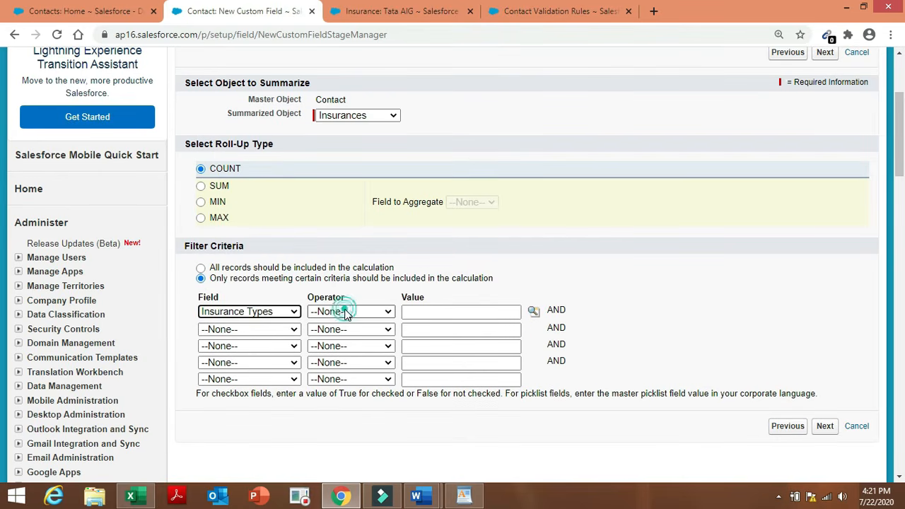
pyautogui.click(348, 335)
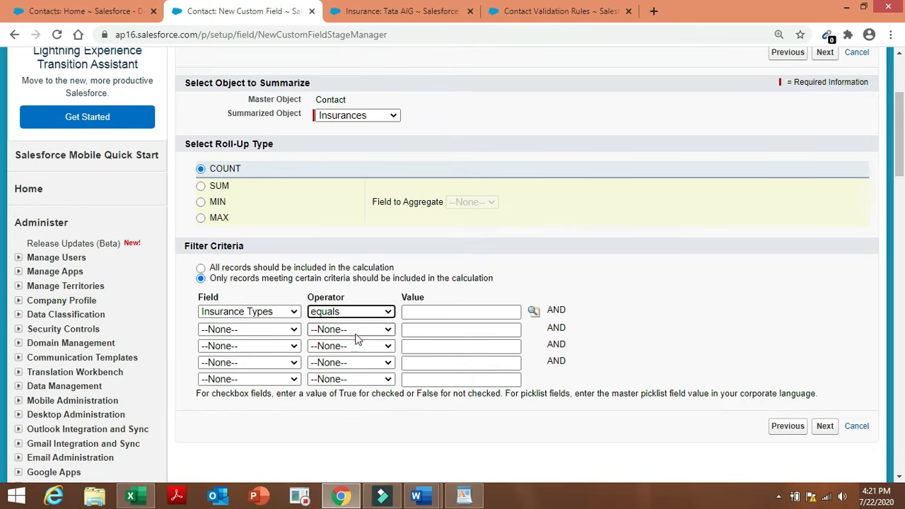
pyautogui.click(534, 313)
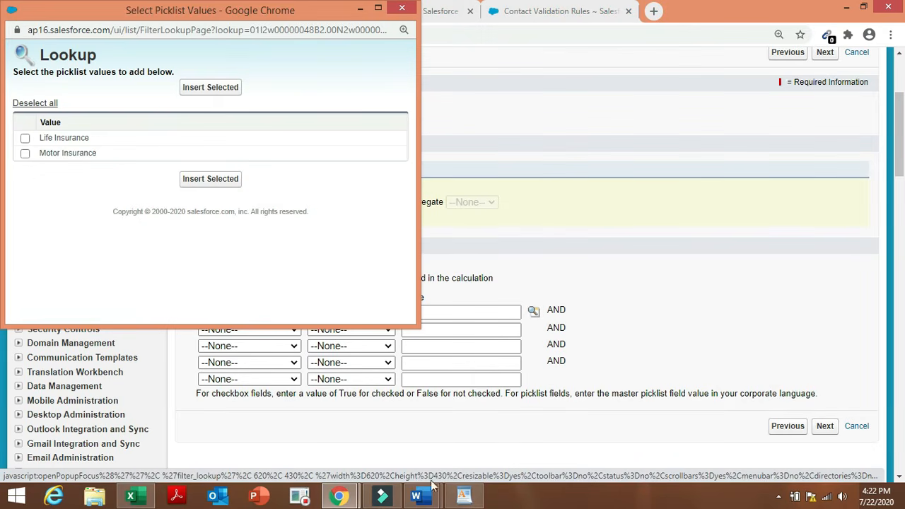
pyautogui.moveTo(417, 497)
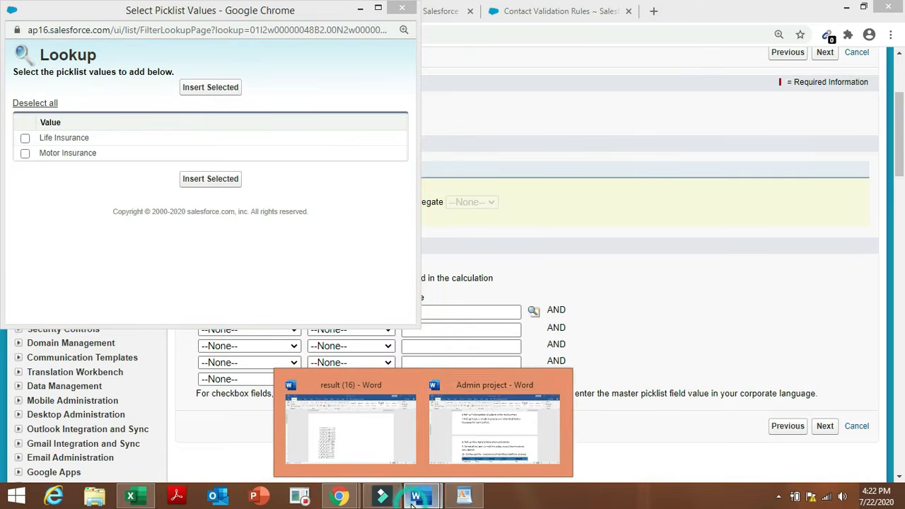
pyautogui.click(498, 449)
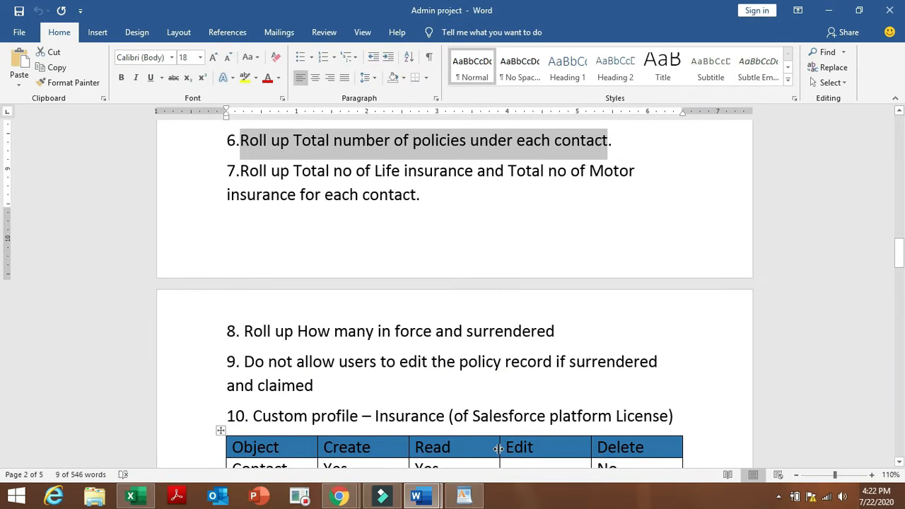
pyautogui.moveTo(340, 496)
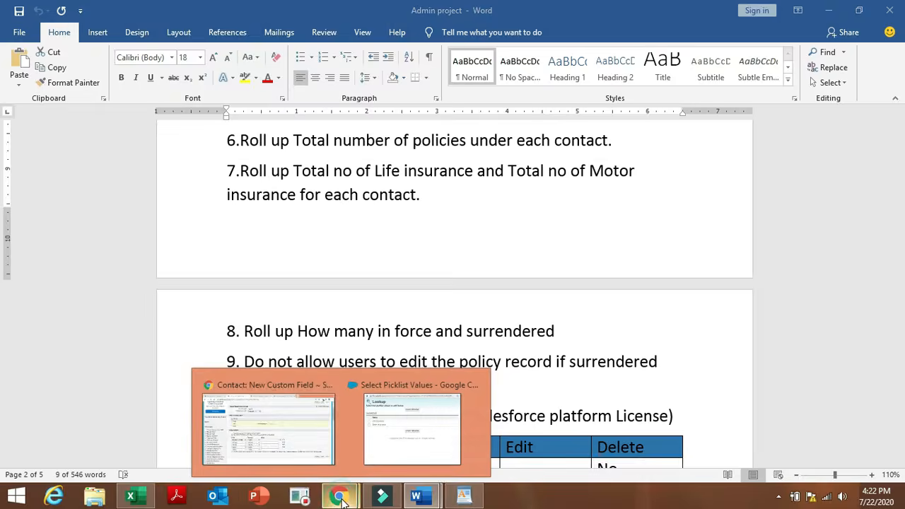
pyautogui.click(289, 436)
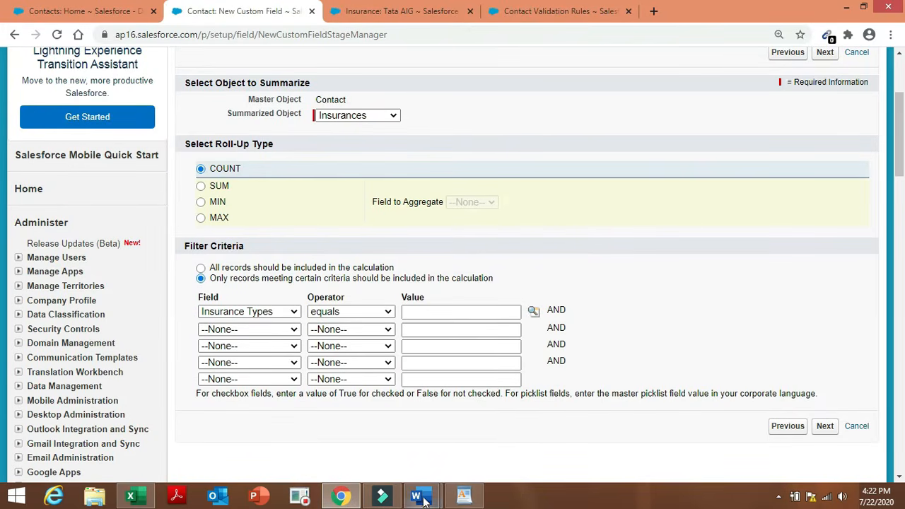
pyautogui.click(534, 311)
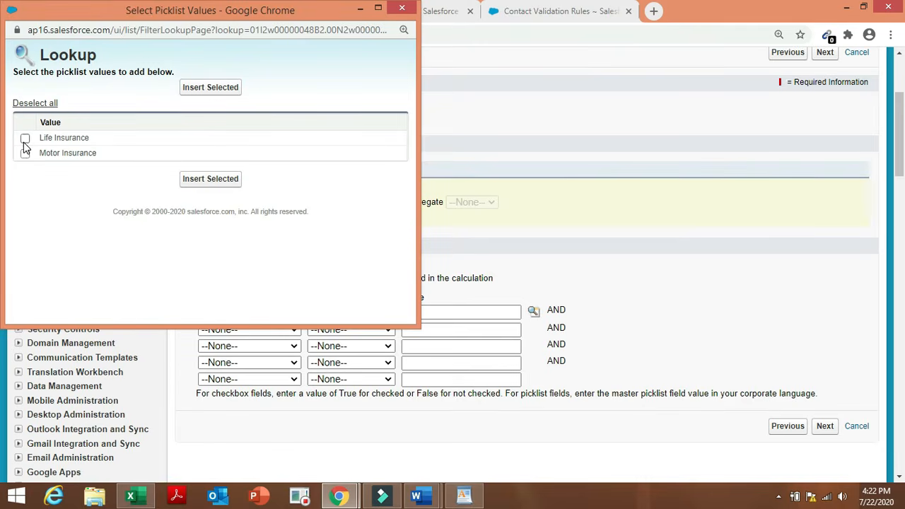
pyautogui.click(25, 138)
pyautogui.click(203, 86)
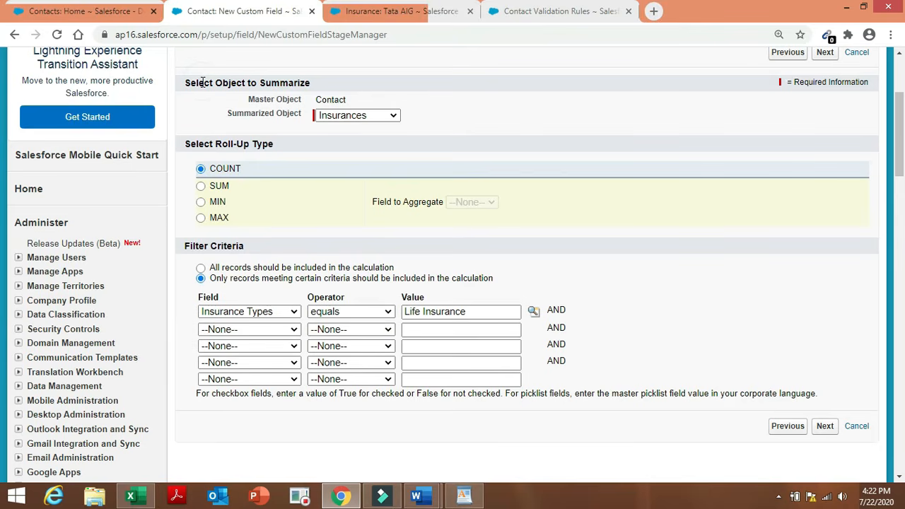
# Add a second filter row: Insurance Types equals Motor Insurance.
pyautogui.click(282, 329)
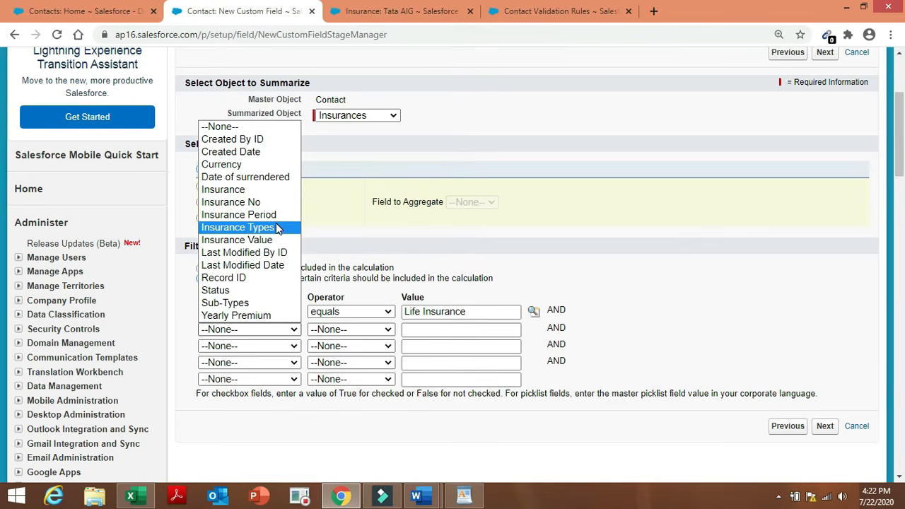
pyautogui.click(274, 227)
pyautogui.click(362, 329)
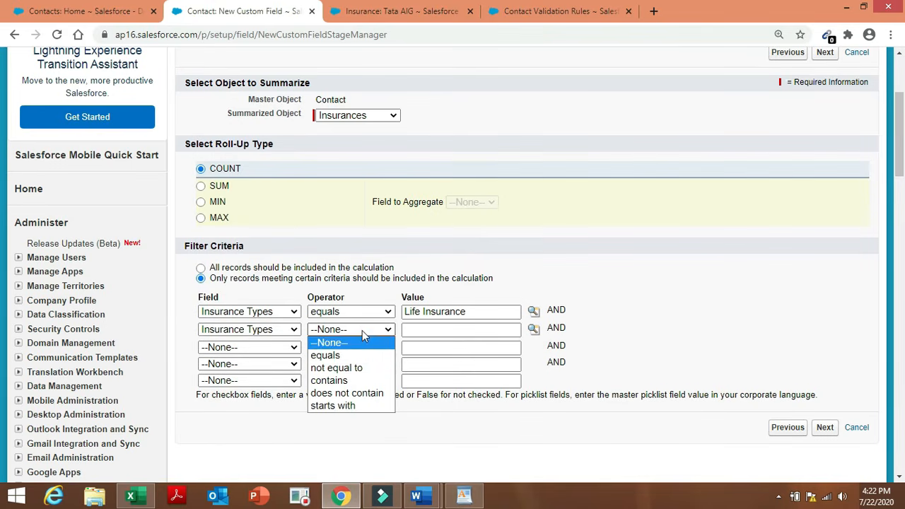
pyautogui.click(373, 359)
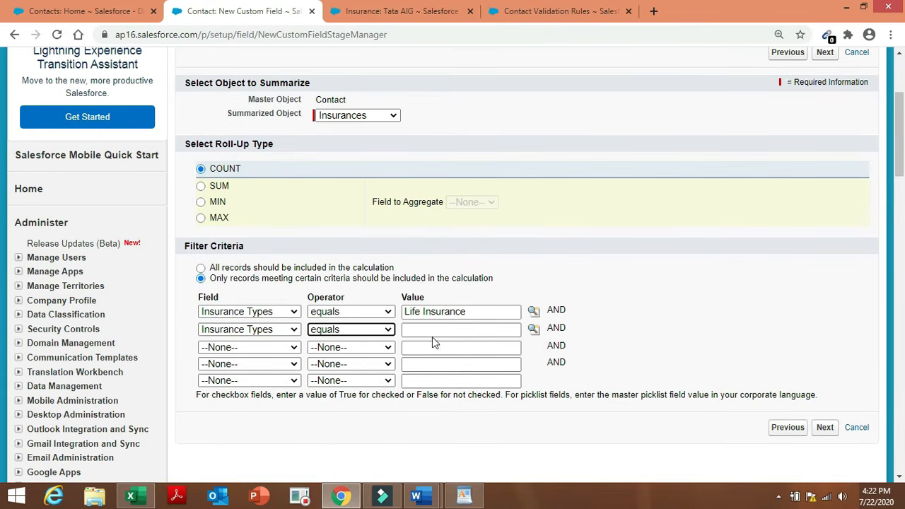
pyautogui.click(532, 331)
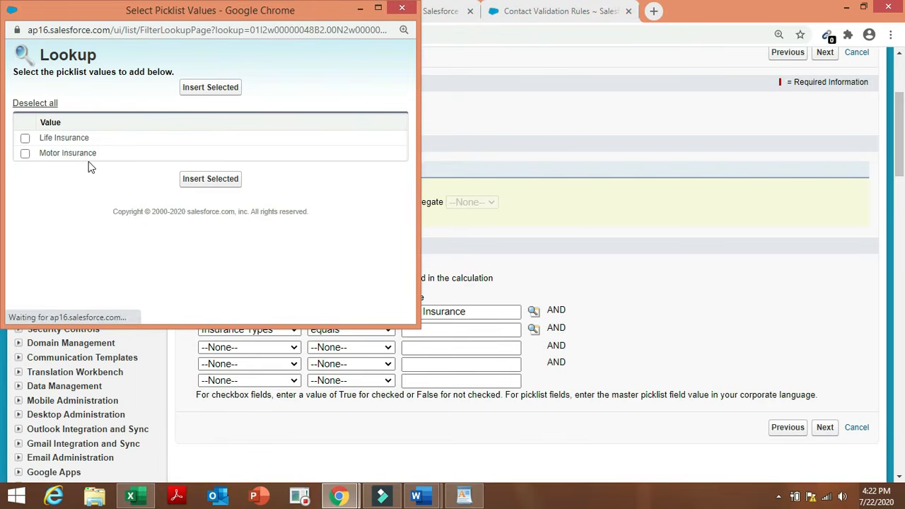
pyautogui.click(68, 151)
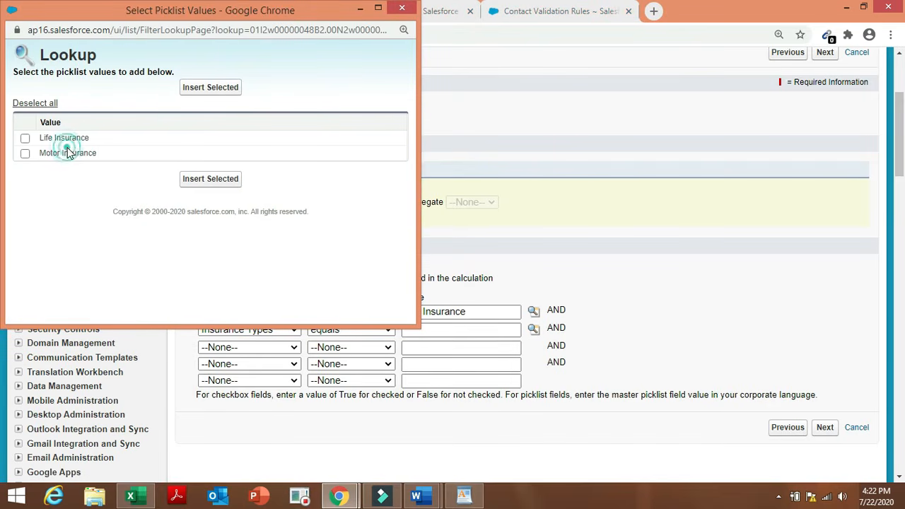
pyautogui.click(25, 154)
pyautogui.click(210, 89)
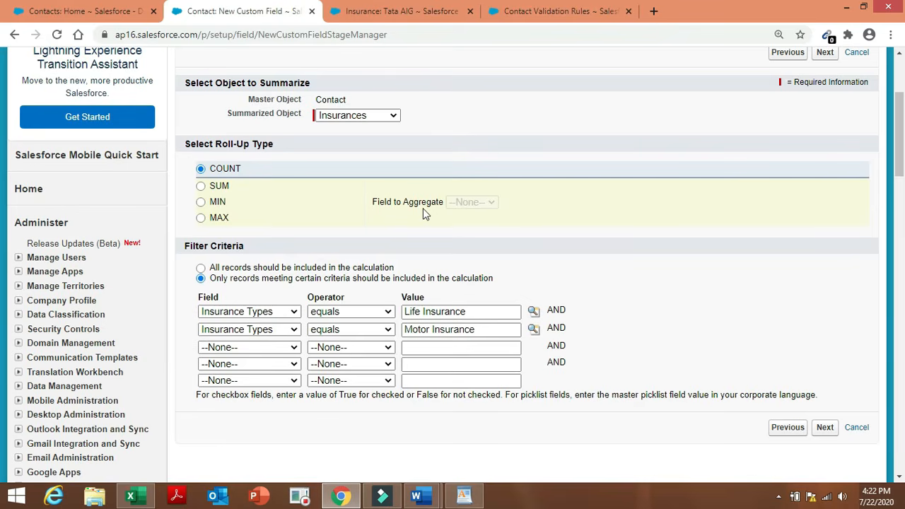
# Keep default field security and all page layouts, and save the Roll up for insurance field.
pyautogui.click(825, 428)
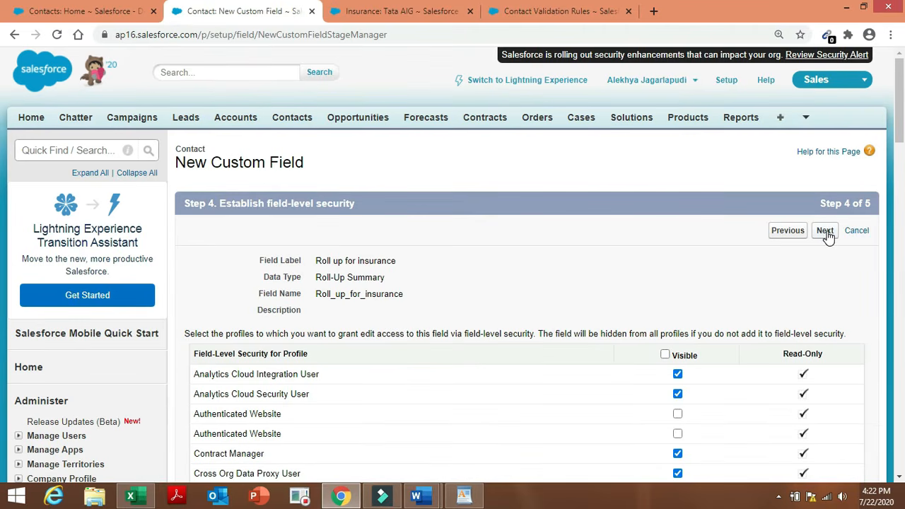
pyautogui.click(825, 231)
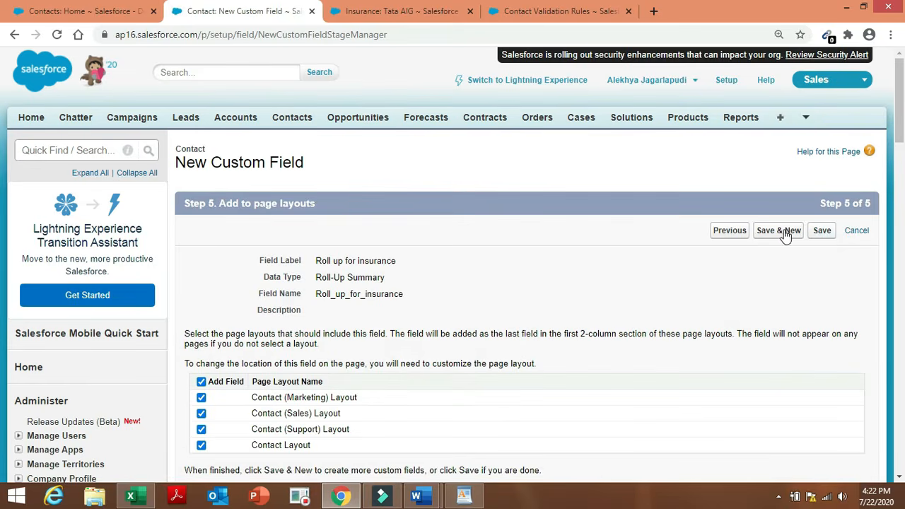
pyautogui.click(781, 231)
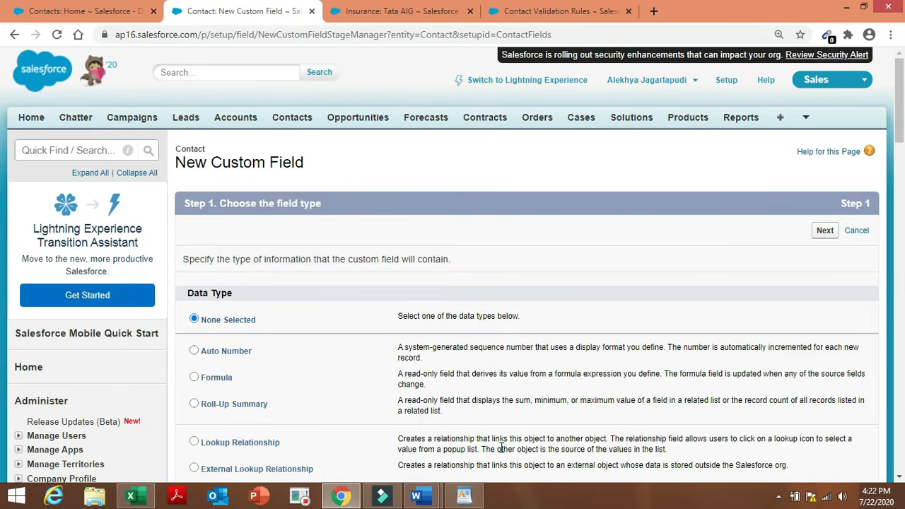
# After checking the next requirement, make the new Contact field a Roll-Up Summary.
pyautogui.moveTo(422, 496)
pyautogui.click(487, 424)
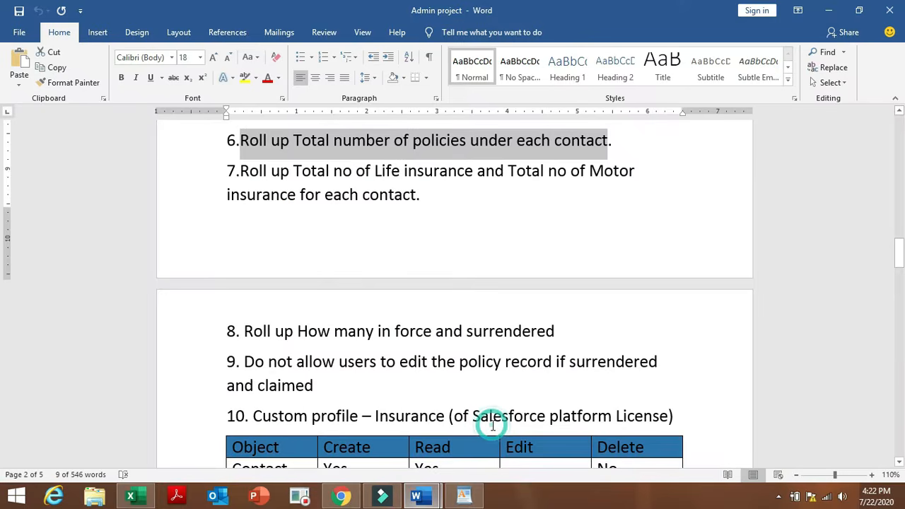
pyautogui.click(410, 309)
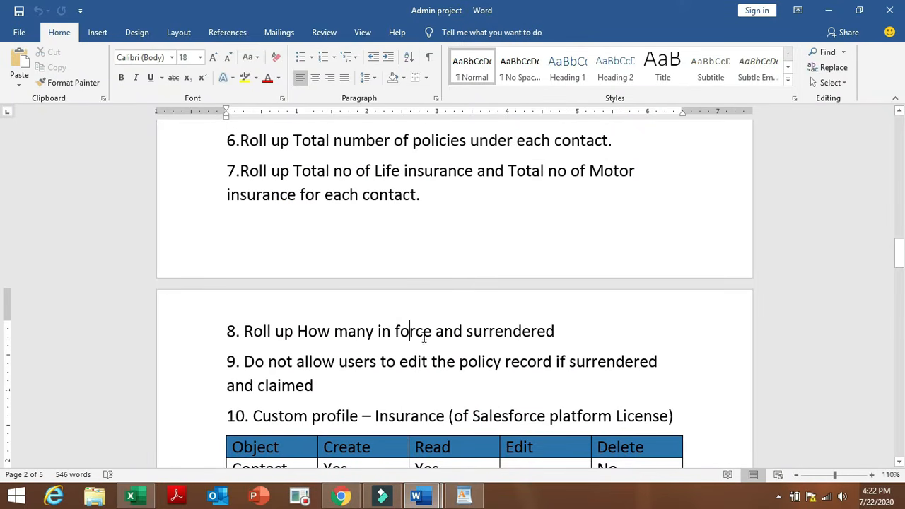
pyautogui.click(342, 497)
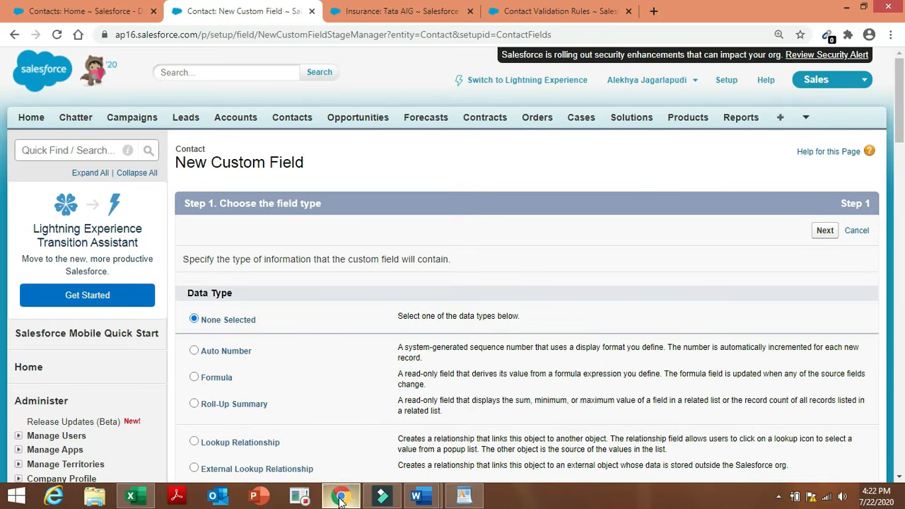
pyautogui.click(234, 405)
pyautogui.click(822, 232)
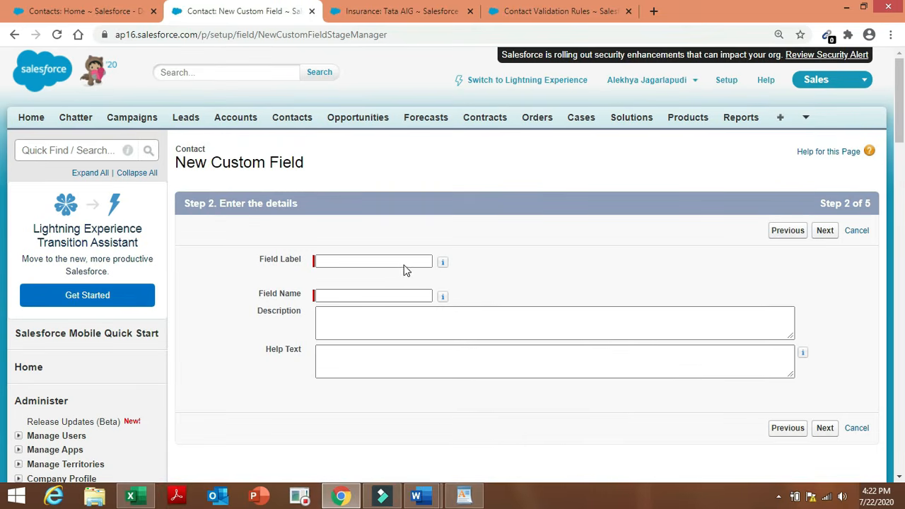
# Label the field 'roll up for insurance status', auto-fill its Field Name, and continue to Step 3.
pyautogui.click(403, 261)
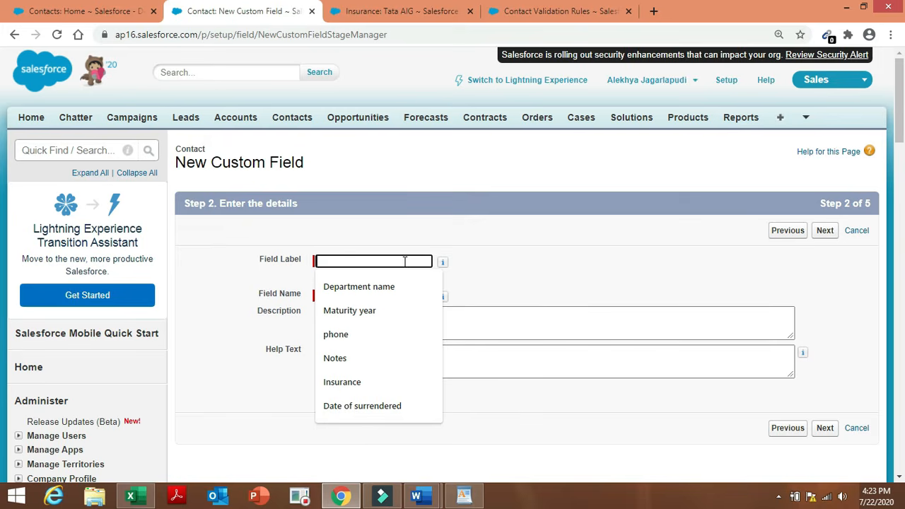
pyautogui.write('roll')
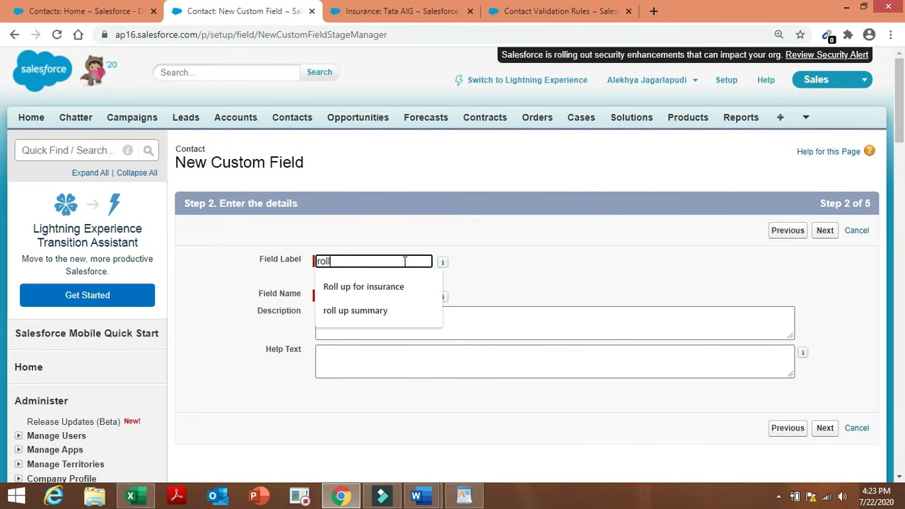
pyautogui.write(' up for')
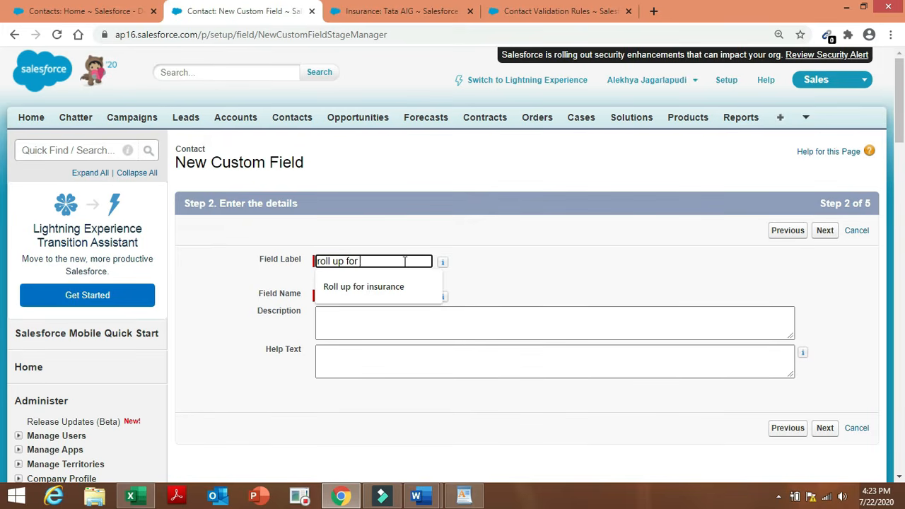
pyautogui.write(" insurance's")
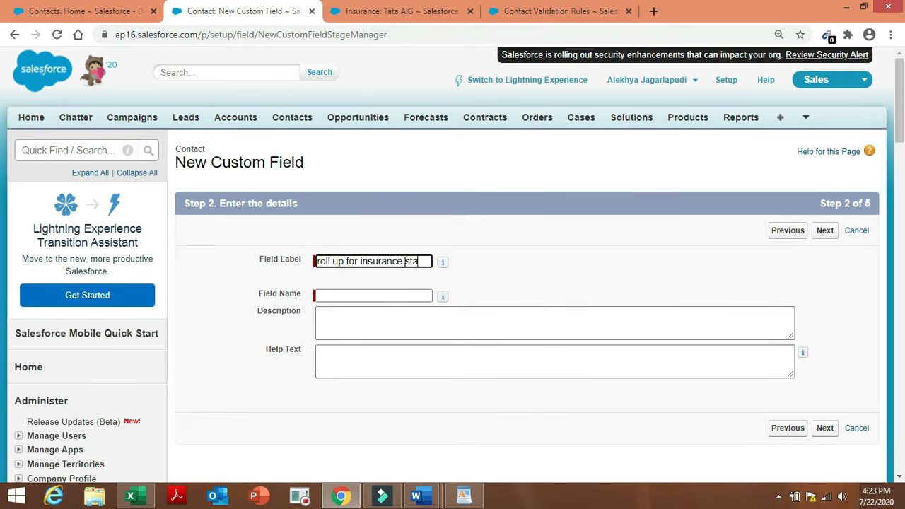
pyautogui.write('tatus')
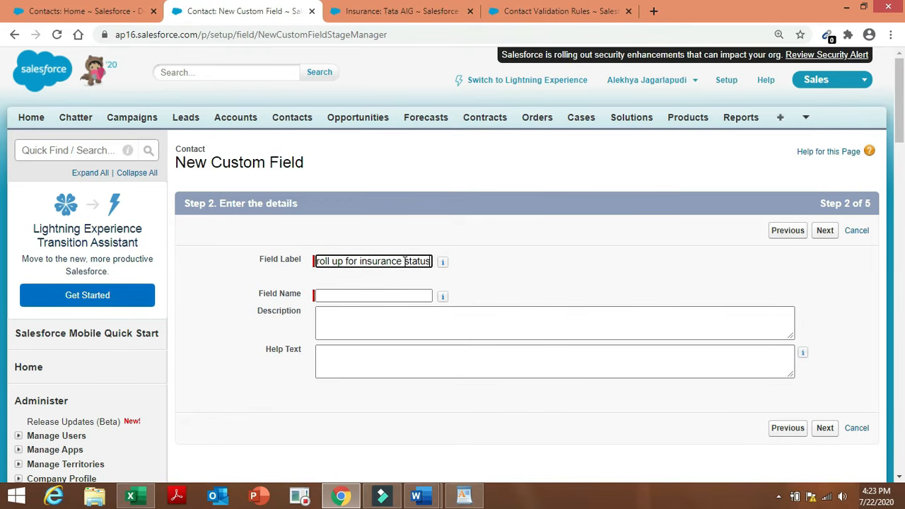
pyautogui.click(460, 272)
pyautogui.click(824, 232)
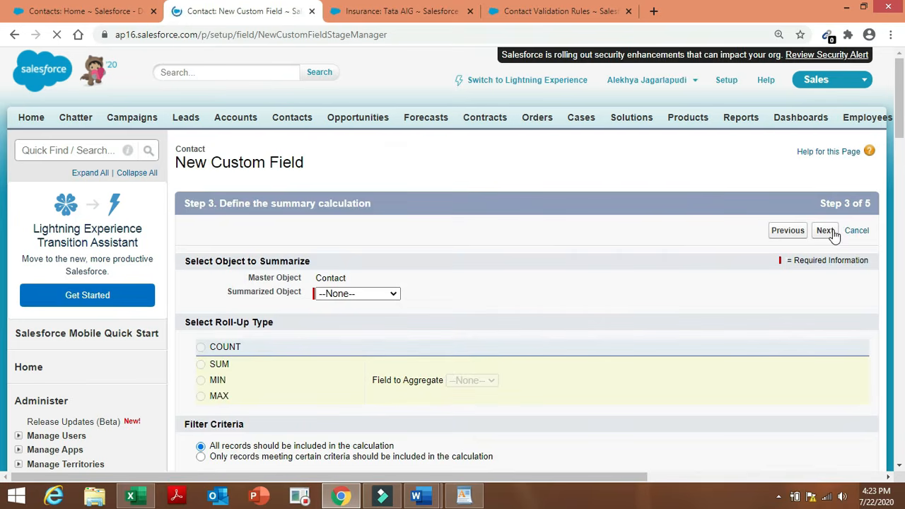
# COUNT Insurances records, limited to those meeting certain criteria.
pyautogui.click(385, 294)
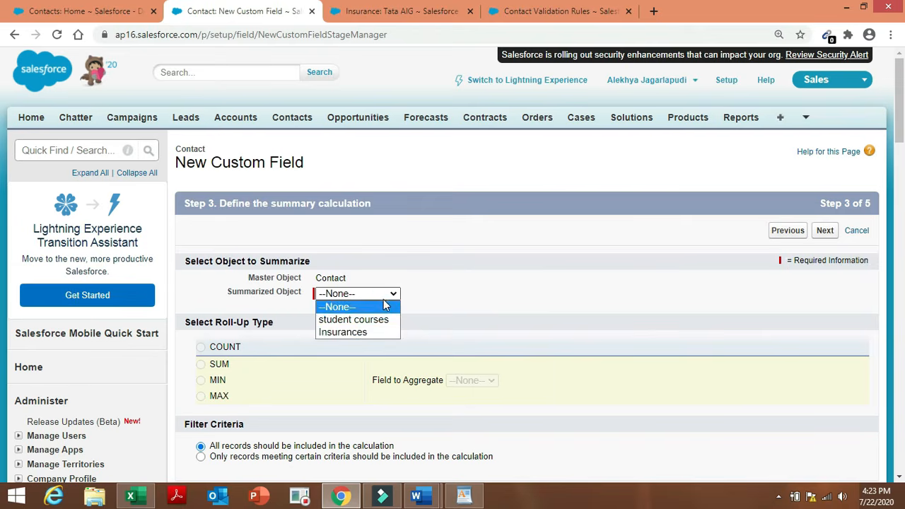
pyautogui.click(386, 333)
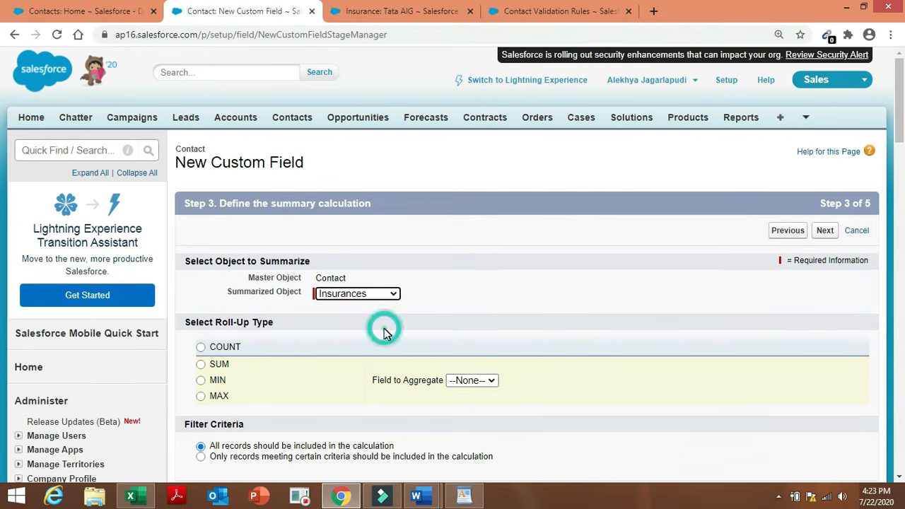
pyautogui.click(200, 347)
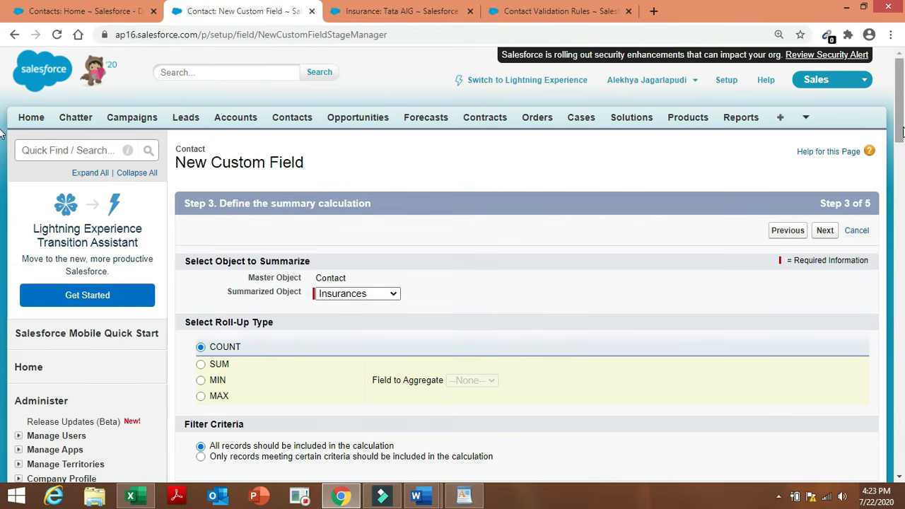
pyautogui.scroll(-5, 900, 130)
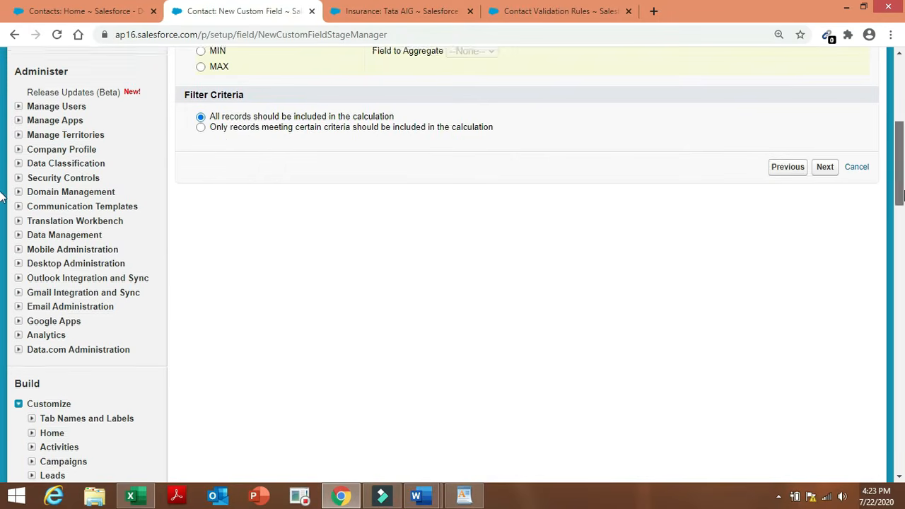
pyautogui.click(245, 125)
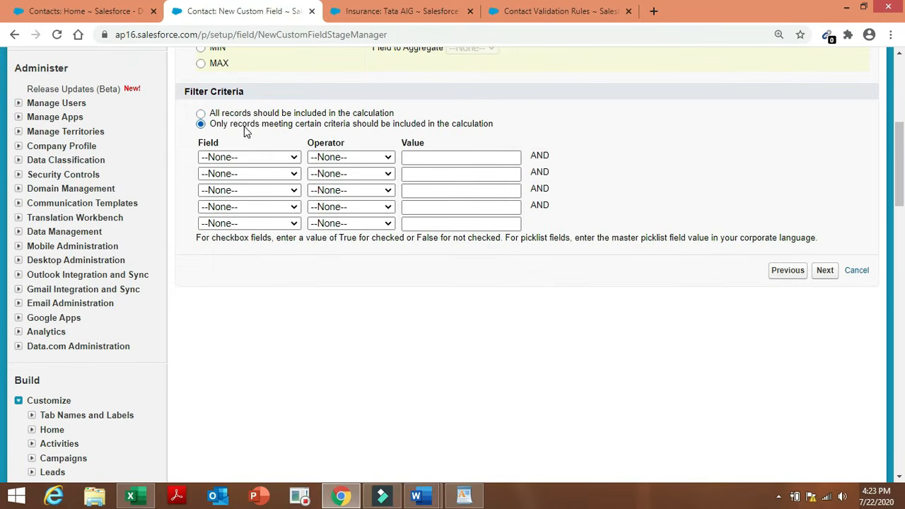
# Set the first filter condition to Status equals In force.
pyautogui.click(260, 160)
pyautogui.click(247, 338)
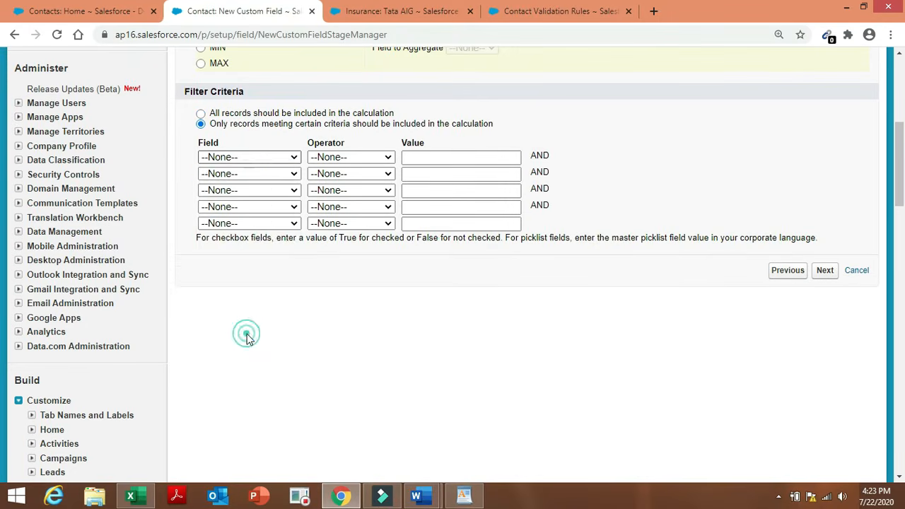
pyautogui.click(352, 158)
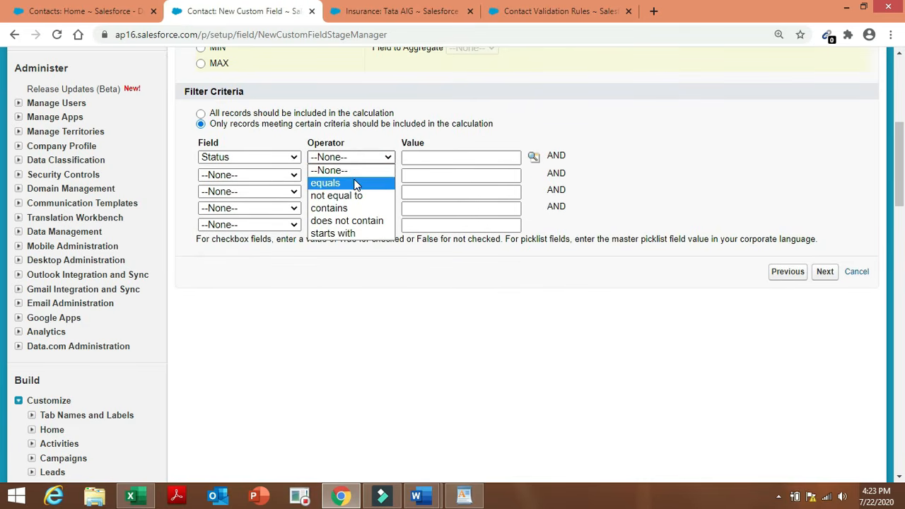
pyautogui.click(362, 182)
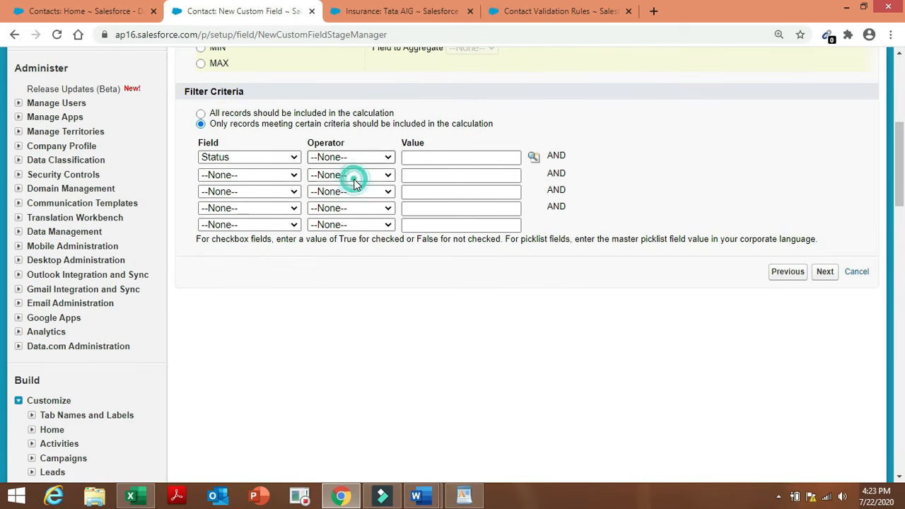
pyautogui.click(533, 156)
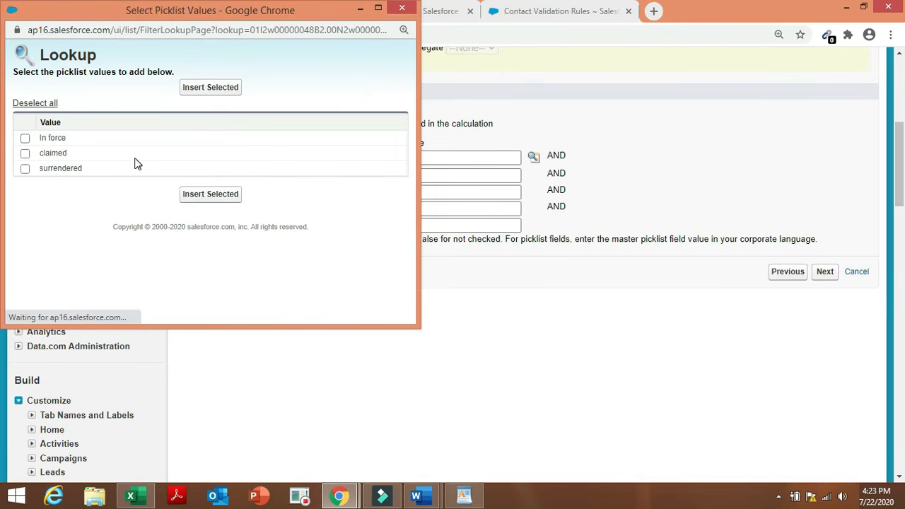
pyautogui.click(53, 139)
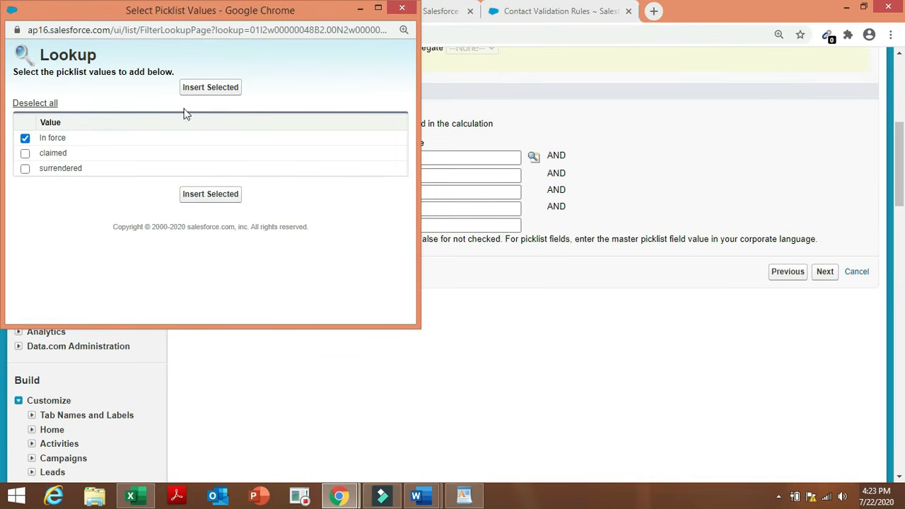
pyautogui.click(216, 89)
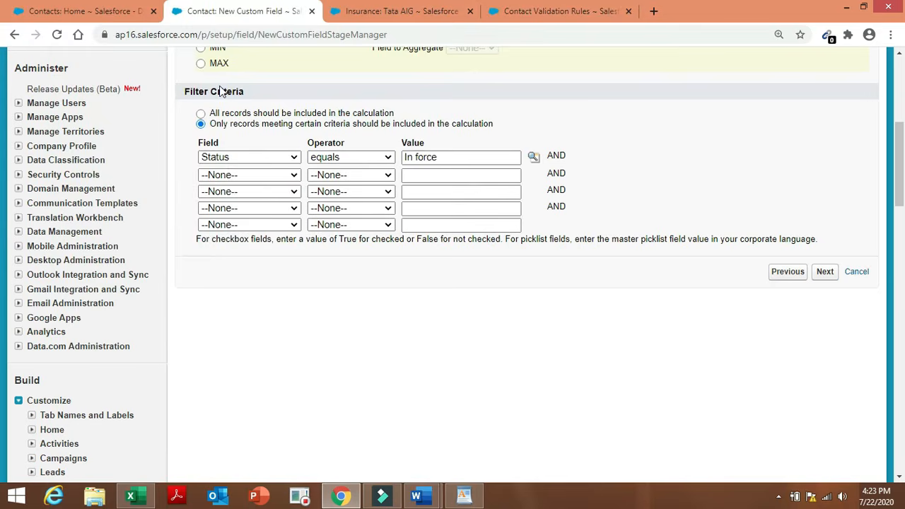
# Add a second filter condition: Status equals surrendered.
pyautogui.click(256, 175)
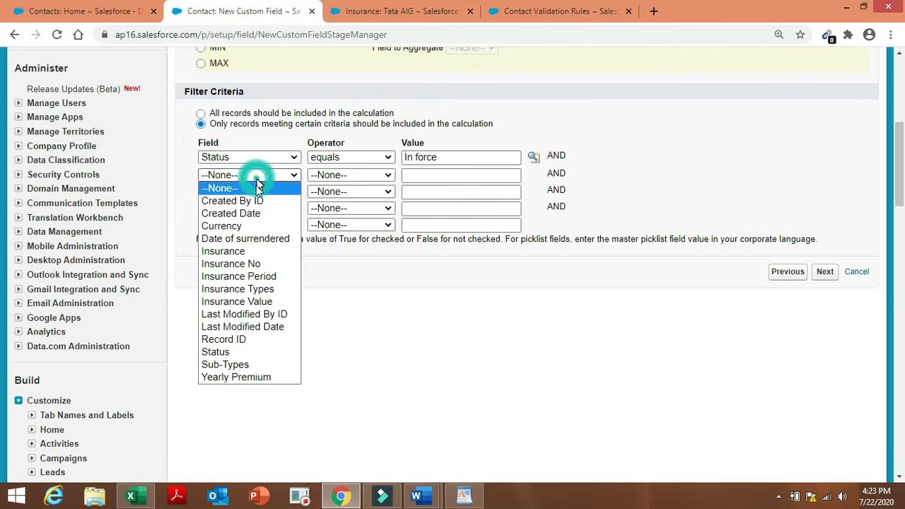
pyautogui.click(260, 352)
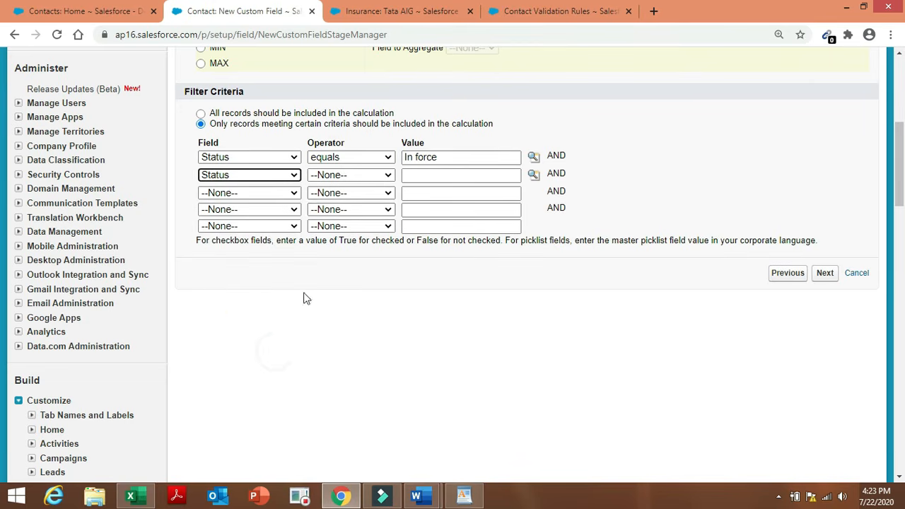
pyautogui.click(375, 175)
pyautogui.click(368, 200)
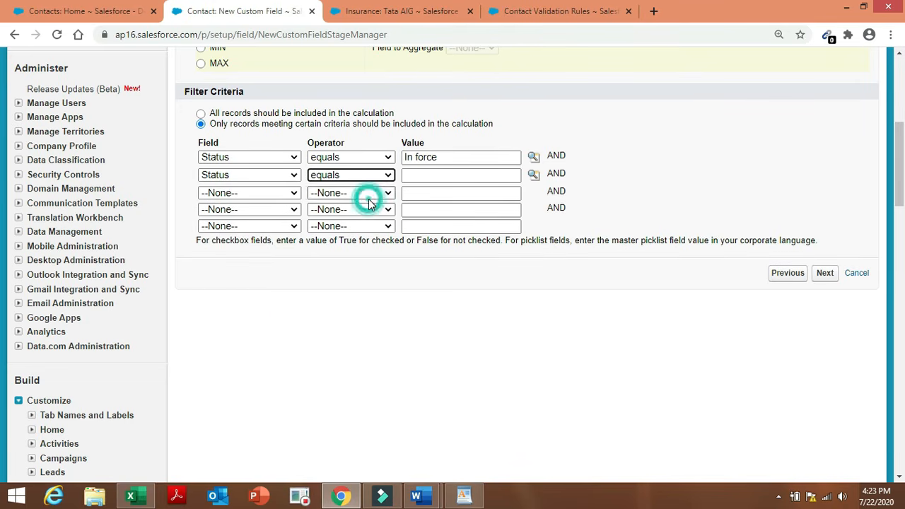
pyautogui.click(533, 175)
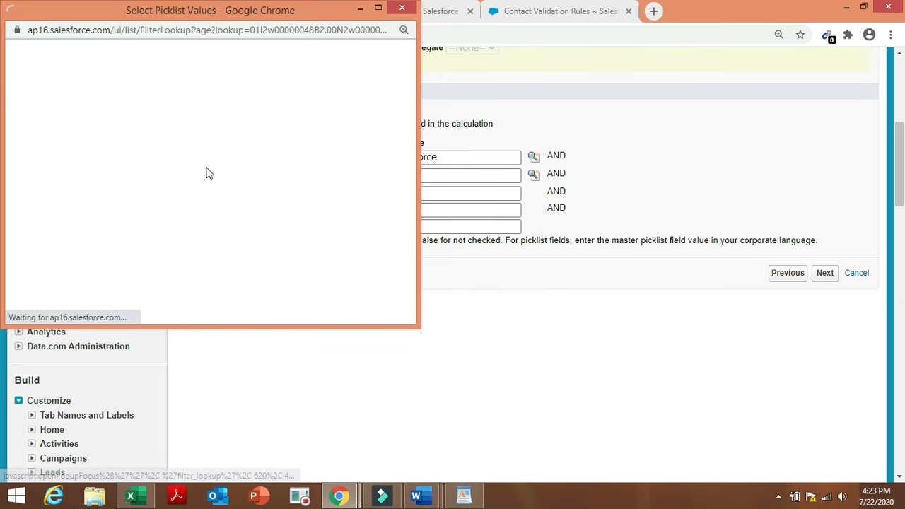
pyautogui.click(59, 171)
pyautogui.click(207, 90)
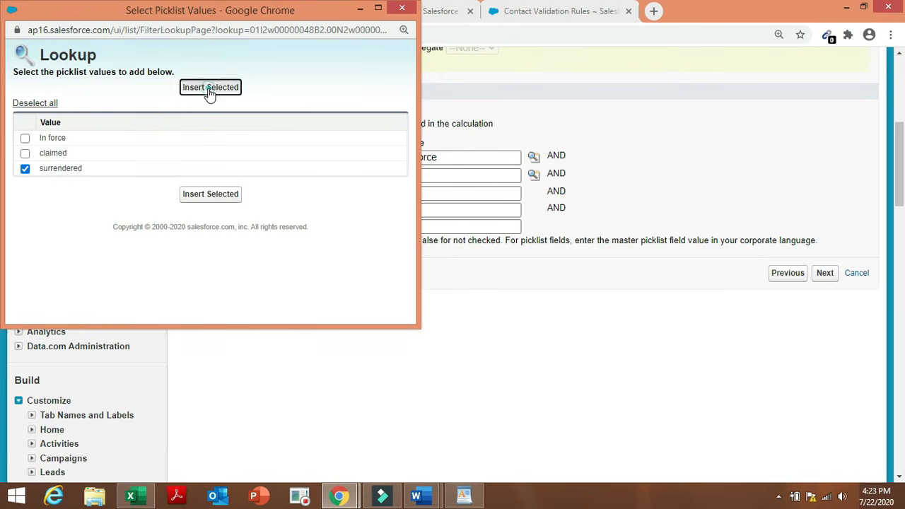
# Keep default field security and page layouts, and save the roll-up field.
pyautogui.click(825, 276)
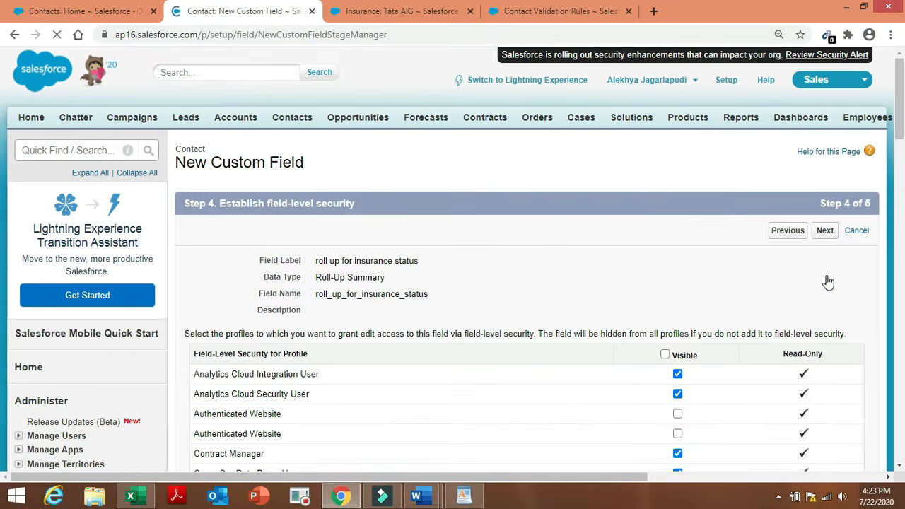
pyautogui.click(825, 231)
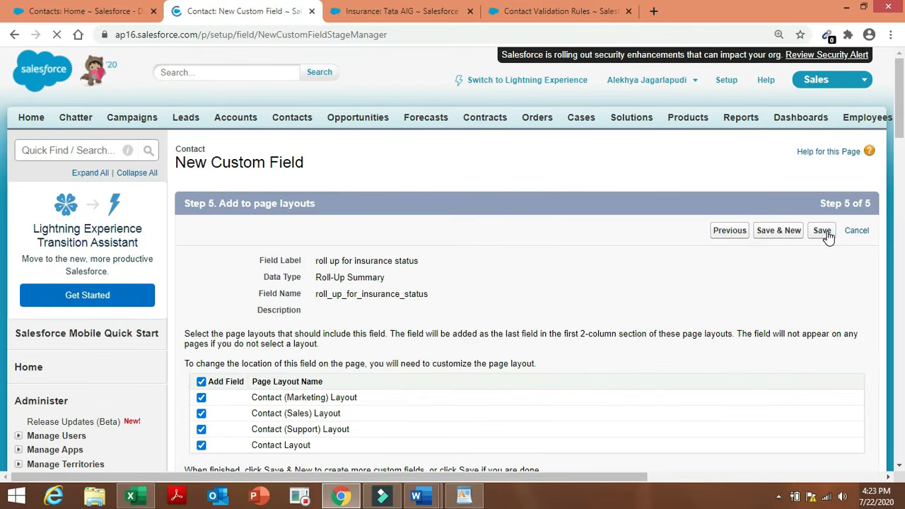
pyautogui.click(822, 231)
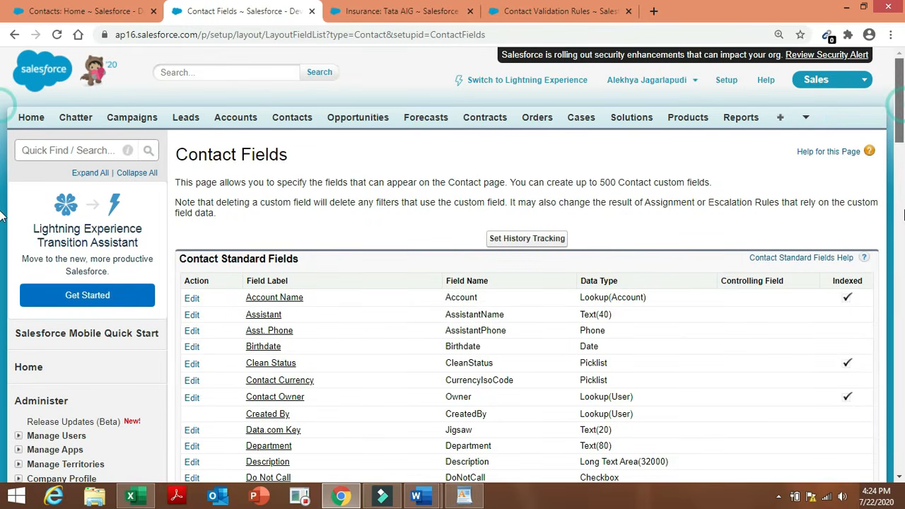
pyautogui.scroll(-10, 1, 226)
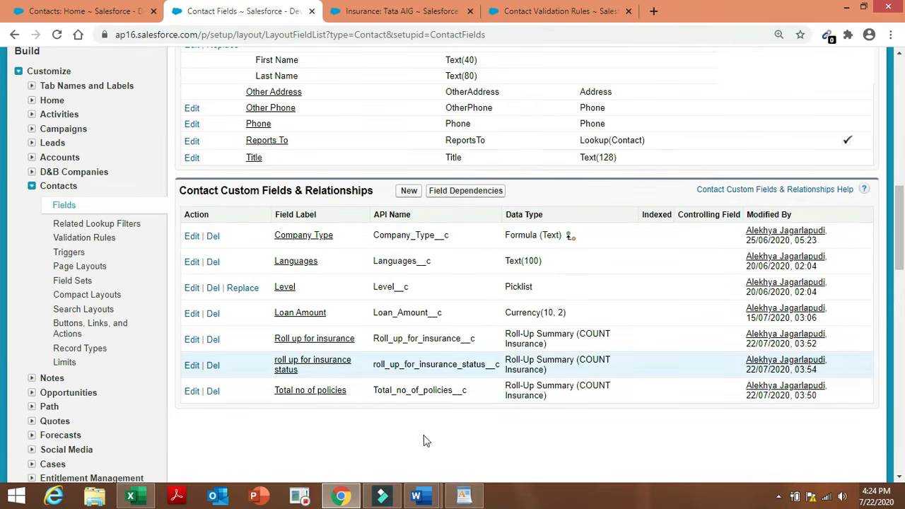
pyautogui.moveTo(325, 501)
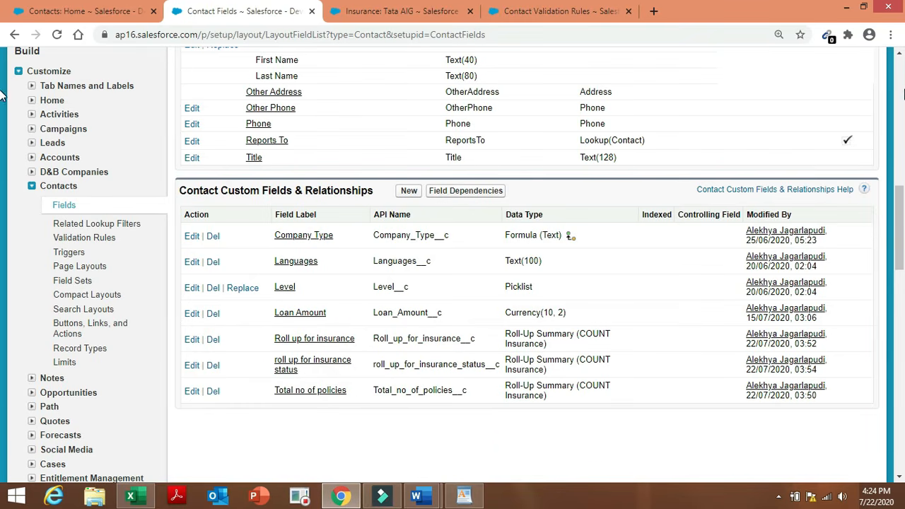
pyautogui.scroll(10, 544, 228)
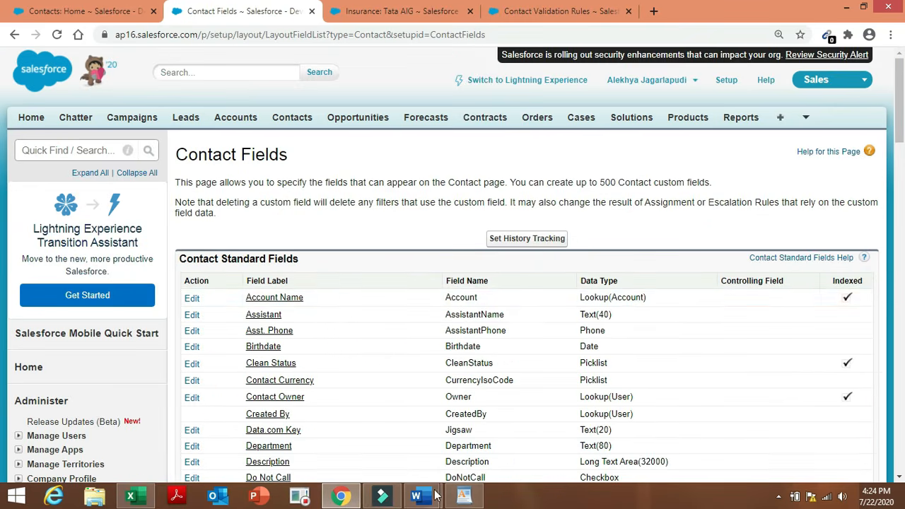
# In the Admin project notes, select item 9 about blocking edits to surrendered or claimed policies.
pyautogui.moveTo(415, 496)
pyautogui.click(508, 440)
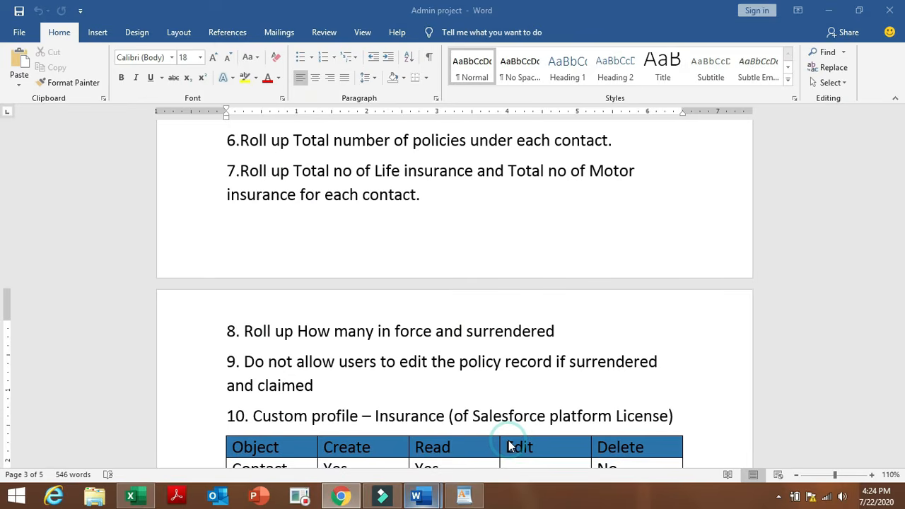
pyautogui.click(604, 317)
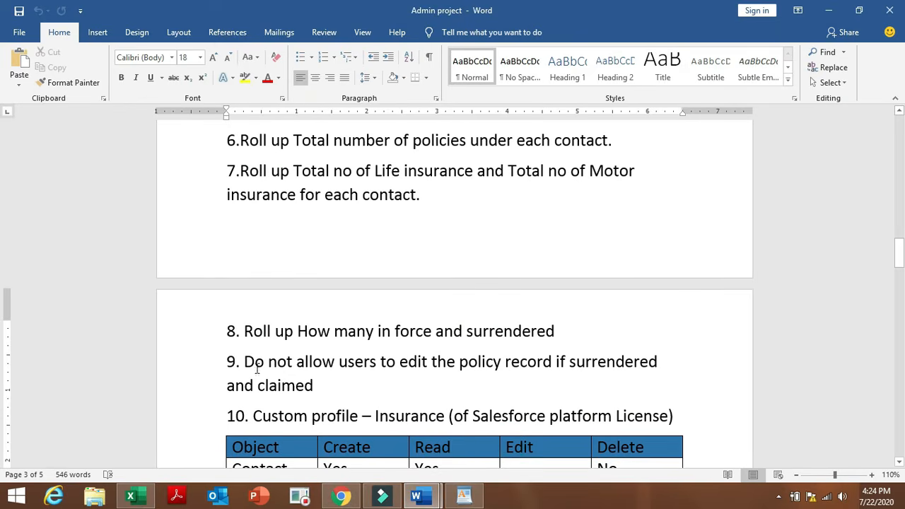
pyautogui.moveTo(244, 361); pyautogui.dragTo(323, 385)
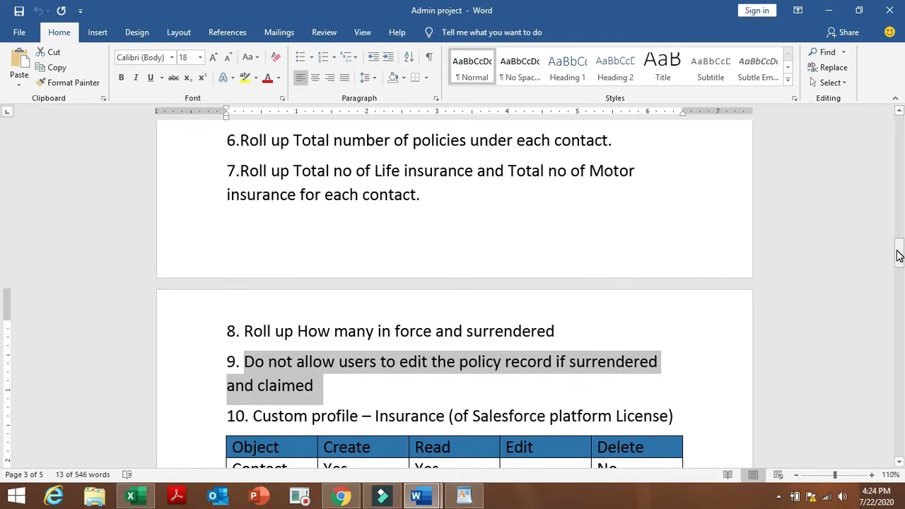
pyautogui.moveTo(900, 256); pyautogui.dragTo(901, 260)
pyautogui.moveTo(898, 264); pyautogui.dragTo(898, 266)
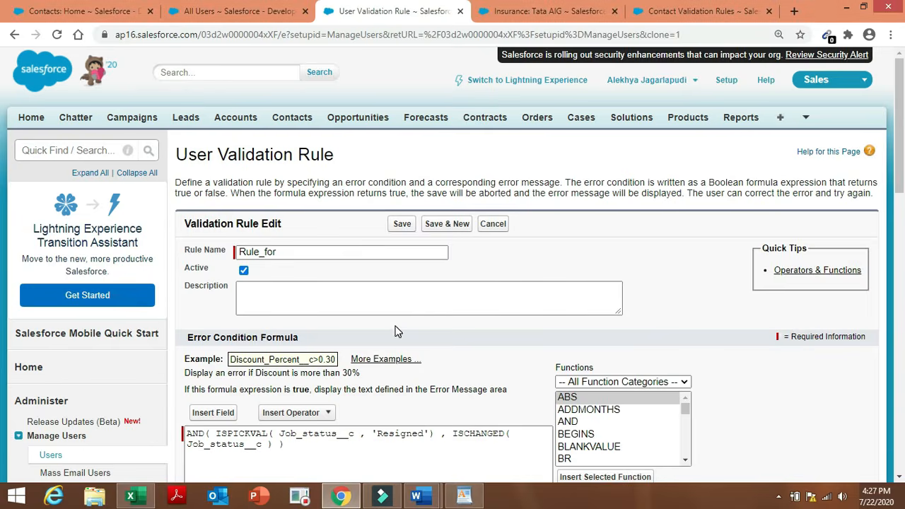
# Rename the cloned validation rule so it ends with 'for Insurance policy'.
pyautogui.click(338, 253)
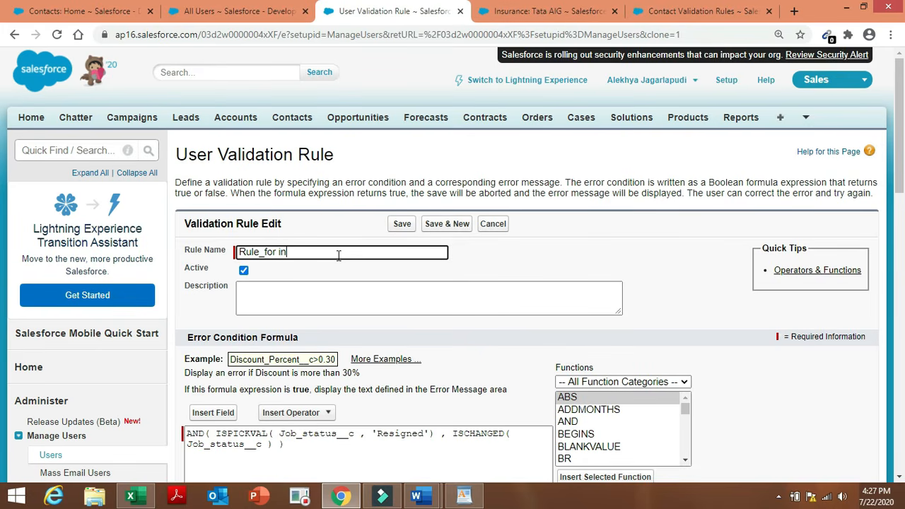
pyautogui.press('BackSpace')
pyautogui.press('BackSpace')
pyautogui.press('BackSpace')
pyautogui.press('BackSpace')
pyautogui.press('BackSpace')
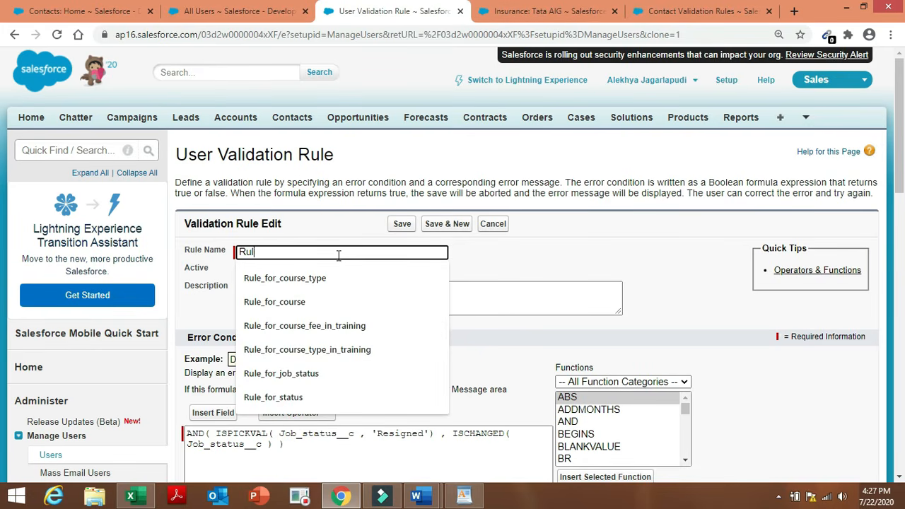
pyautogui.write('e for ')
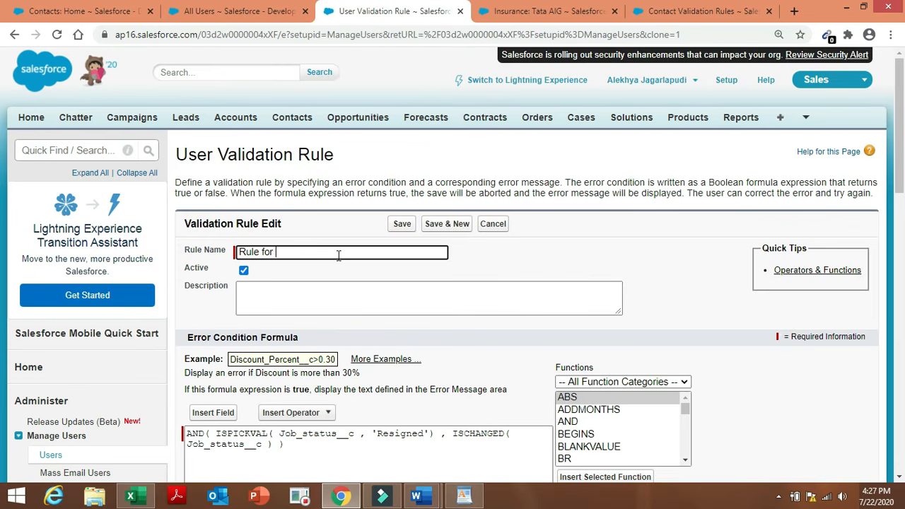
pyautogui.write('Insurance policy')
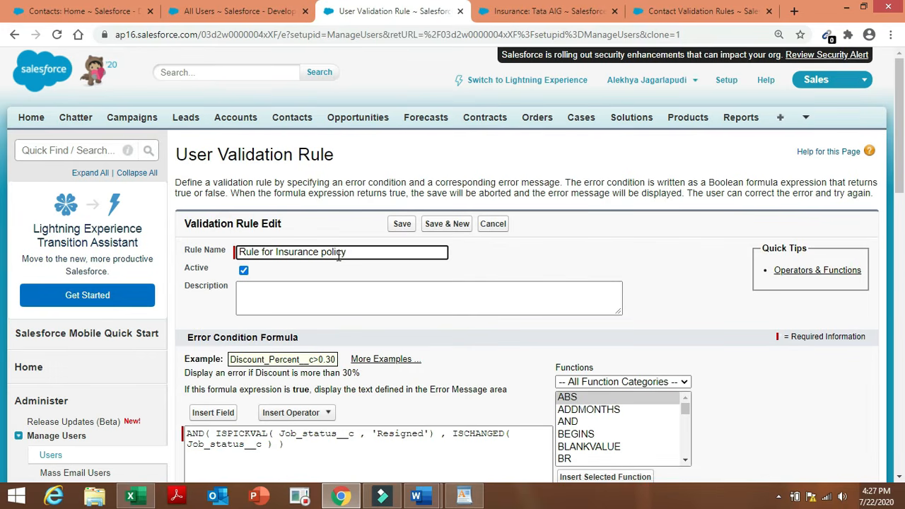
# Erase the old field name from the formula's ISPICKVAL check, closing the field list unused.
pyautogui.click(357, 436)
pyautogui.press('BackSpace')
pyautogui.press('BackSpace')
pyautogui.press('BackSpace')
pyautogui.press('BackSpace')
pyautogui.press('BackSpace')
pyautogui.press('BackSpace')
pyautogui.press('BackSpace')
pyautogui.press('BackSpace')
pyautogui.press('BackSpace')
pyautogui.press('BackSpace')
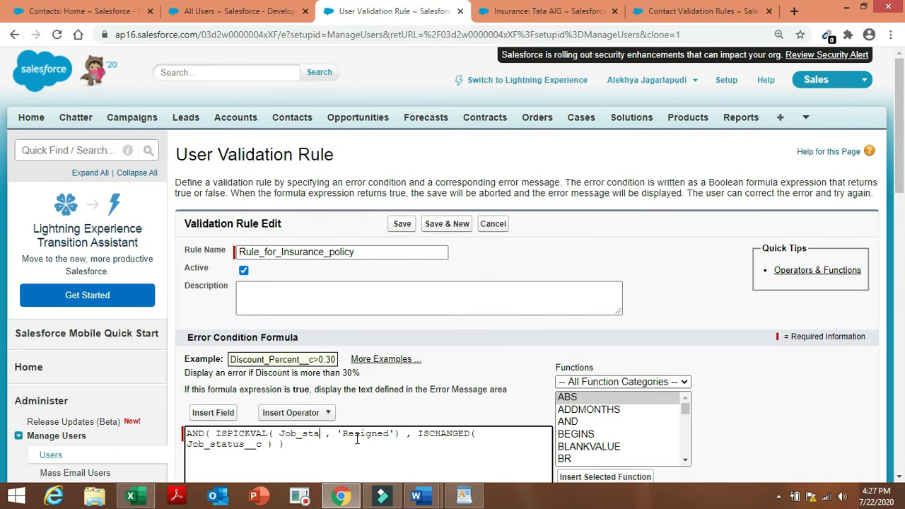
pyautogui.press('BackSpace')
pyautogui.press('BackSpace')
pyautogui.press('BackSpace')
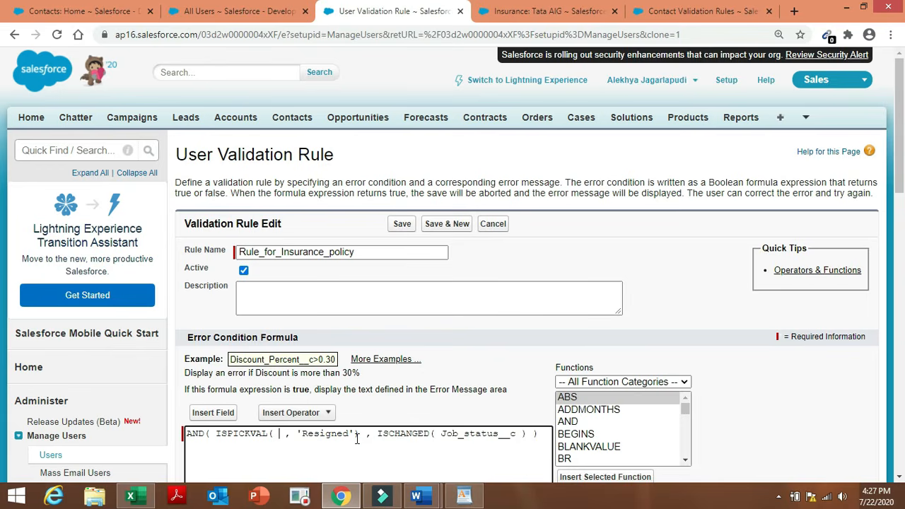
pyautogui.click(218, 413)
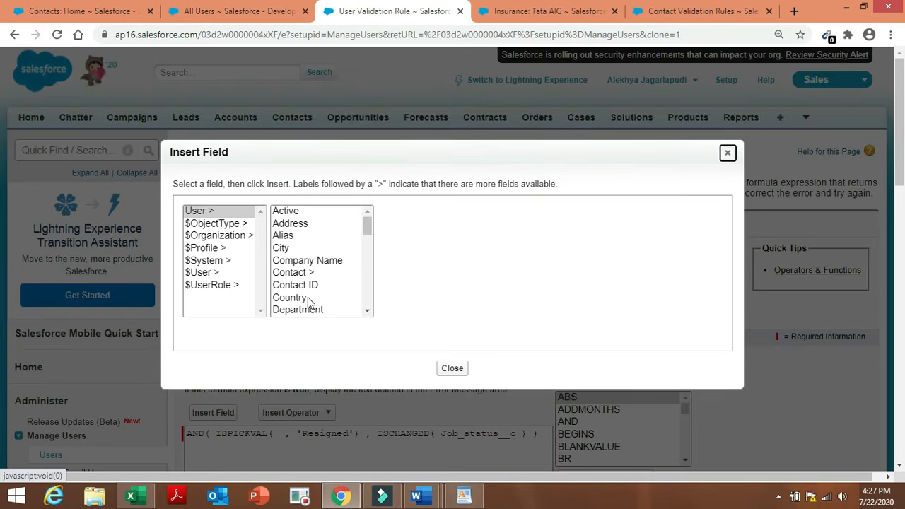
pyautogui.moveTo(367, 226)
pyautogui.mouseDown()
pyautogui.moveTo(375, 303)
pyautogui.moveTo(370, 224)
pyautogui.moveTo(378, 216)
pyautogui.mouseUp()
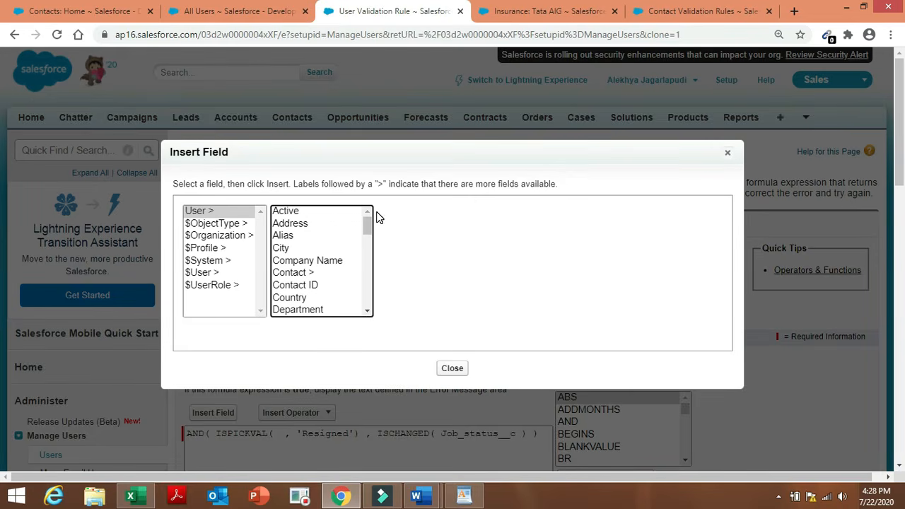
pyautogui.click(456, 370)
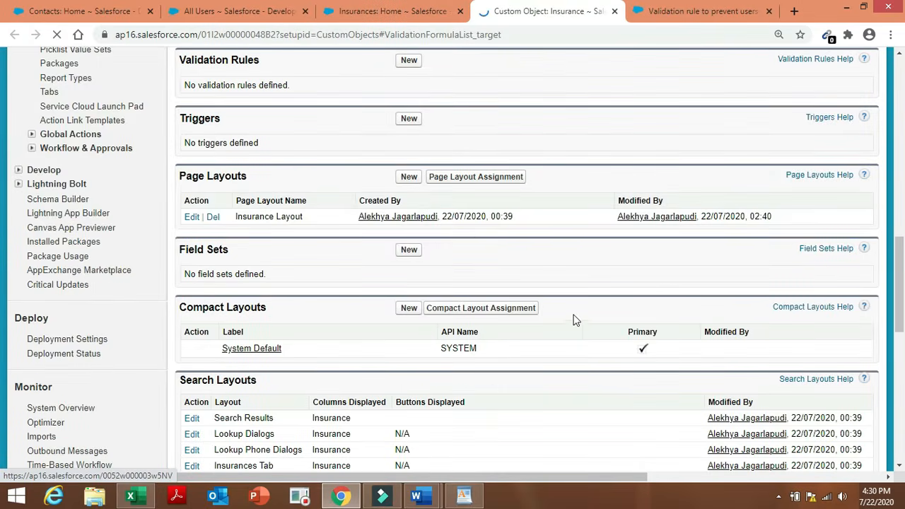
# Create a new Insurance validation rule named 'Rule for Insurance policy'.
pyautogui.click(407, 72)
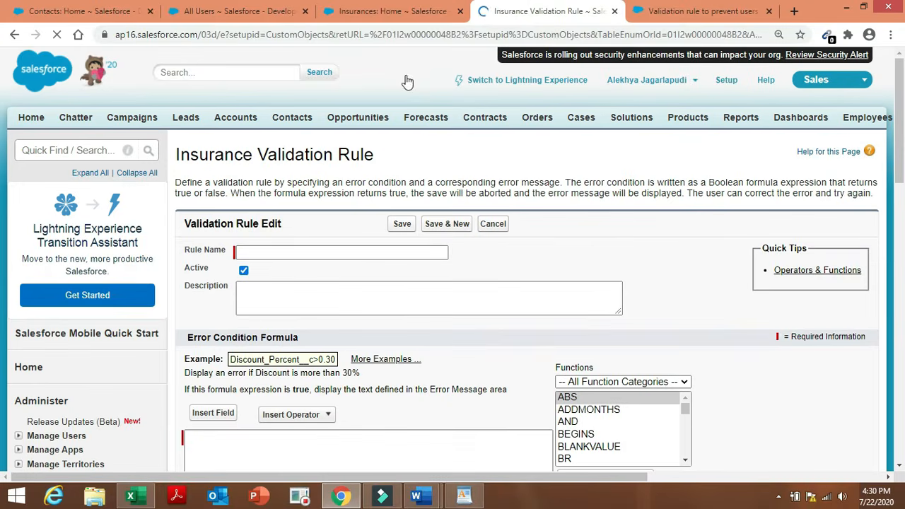
pyautogui.click(336, 250)
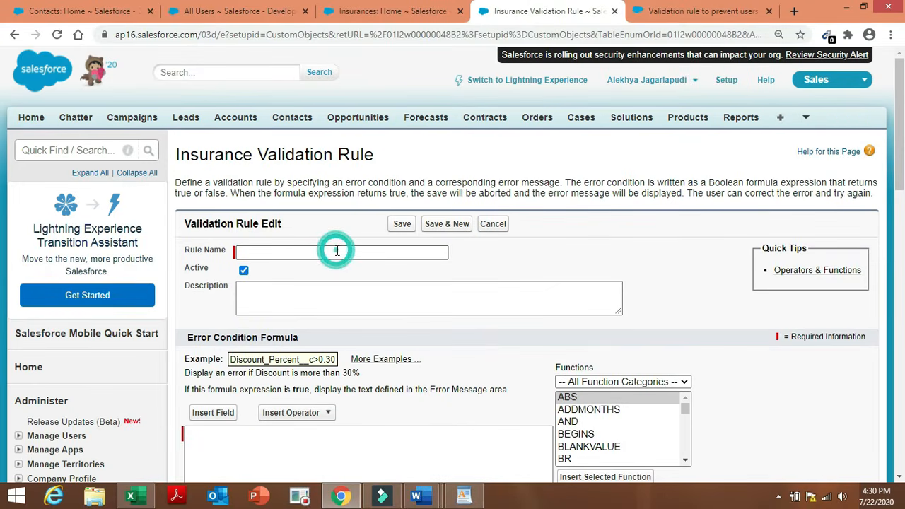
pyautogui.click(336, 250)
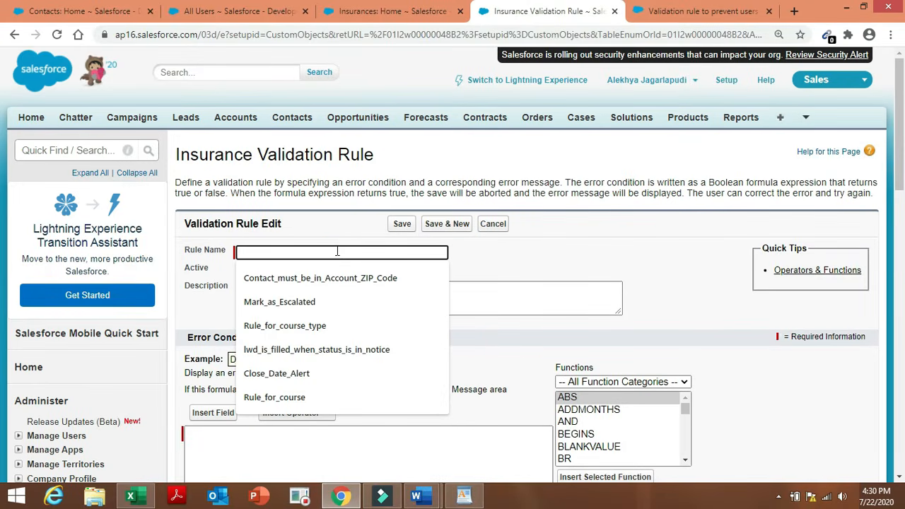
pyautogui.write('Rule')
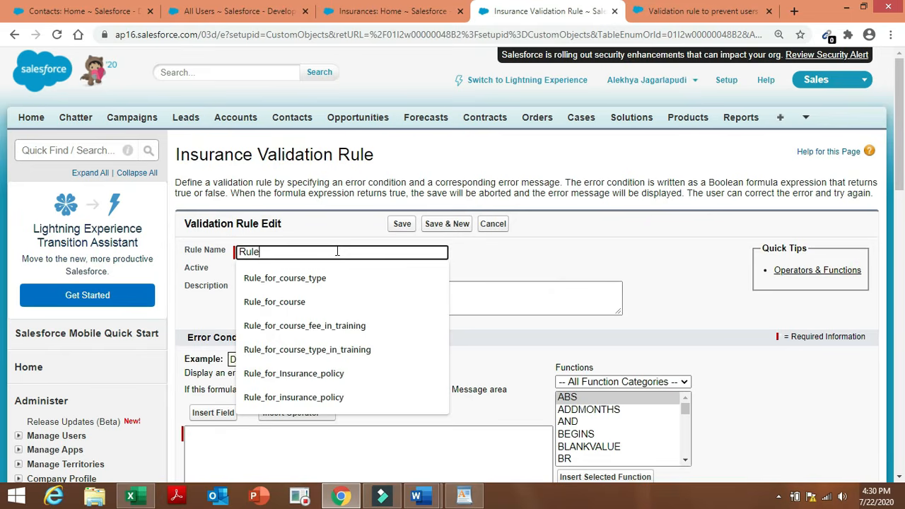
pyautogui.write(' for ')
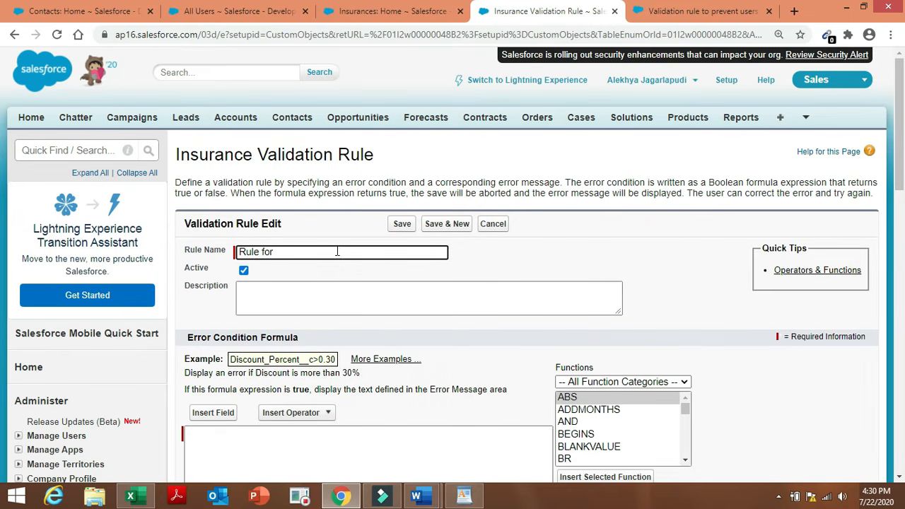
pyautogui.write('Insurance policy')
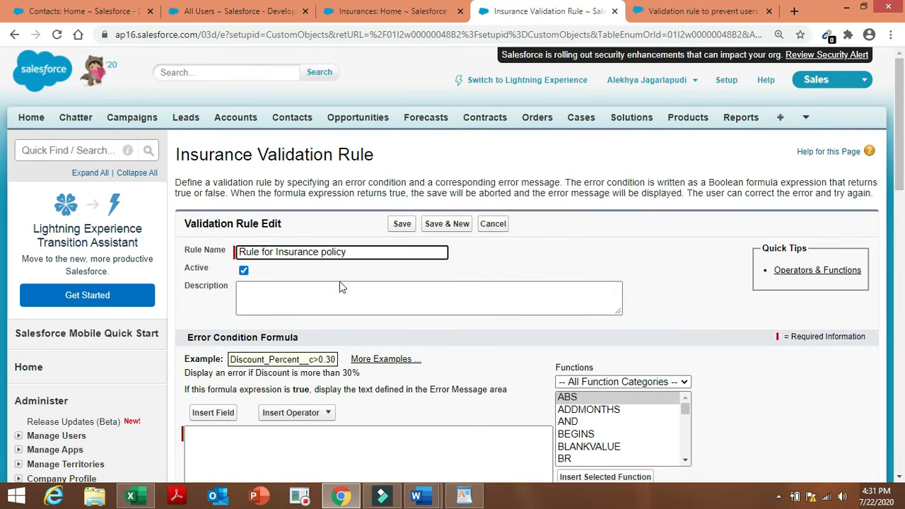
pyautogui.click(353, 298)
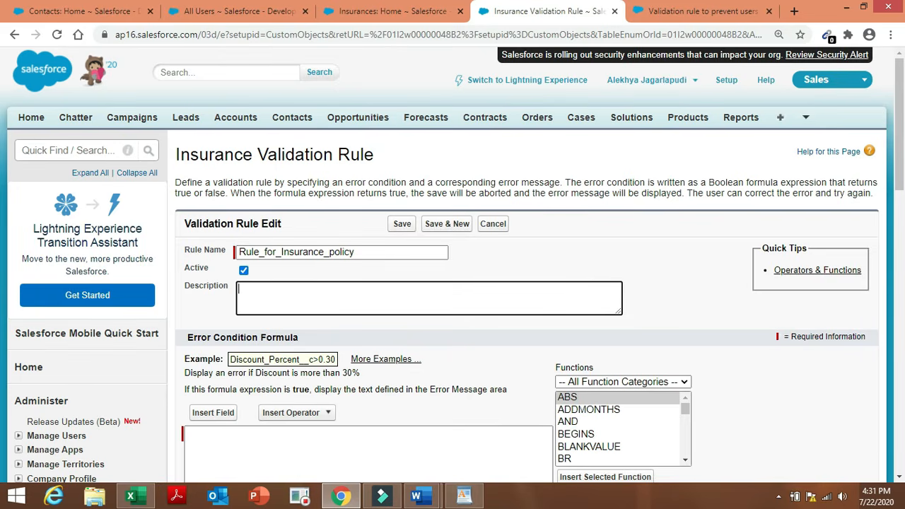
pyautogui.moveTo(427, 499)
pyautogui.click(490, 440)
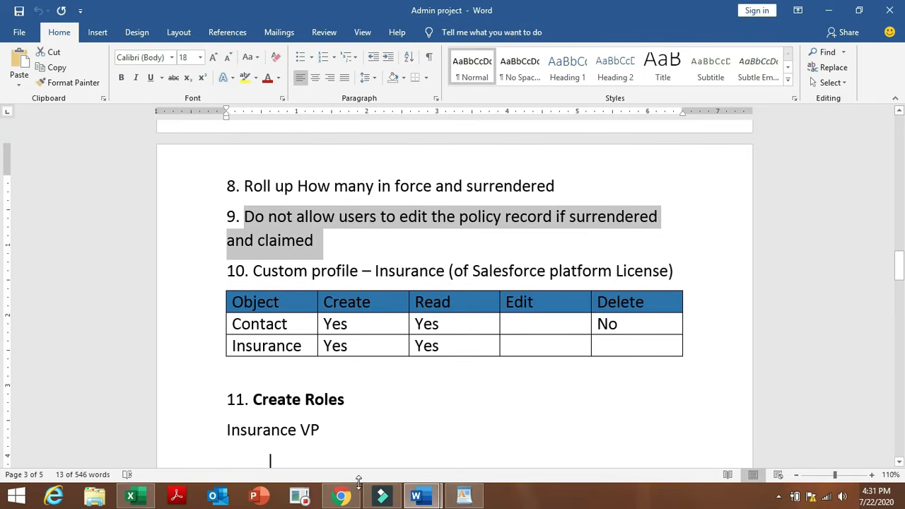
pyautogui.click(340, 497)
pyautogui.click(513, 302)
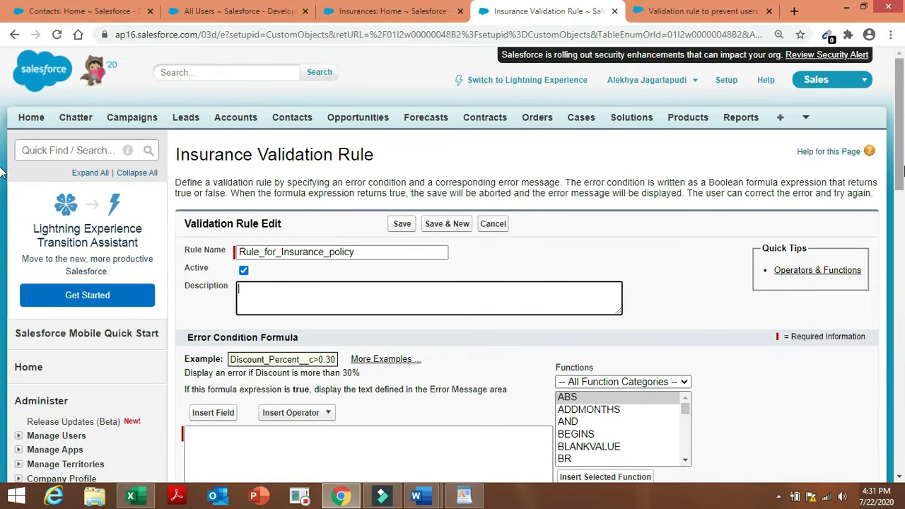
pyautogui.scroll(-2, 2, 204)
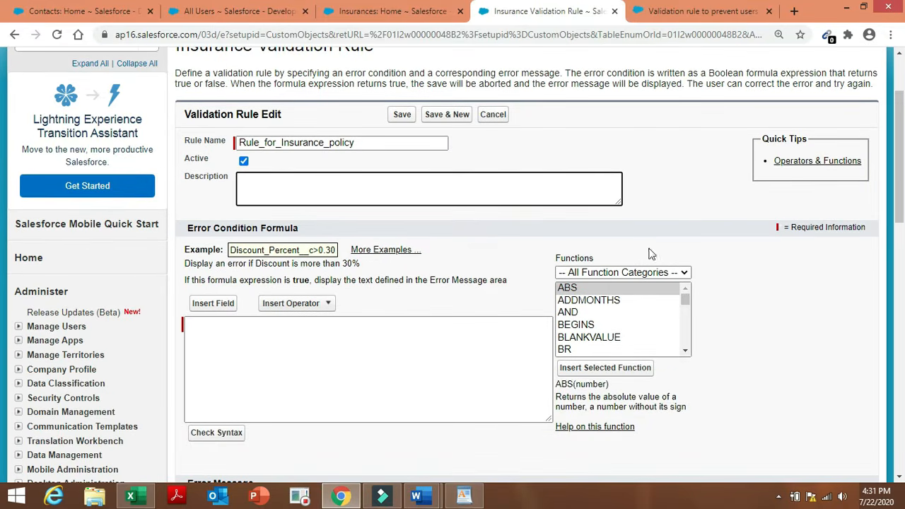
# Insert the AND function and the Insurance Status field into the error condition formula.
pyautogui.click(612, 311)
pyautogui.click(598, 370)
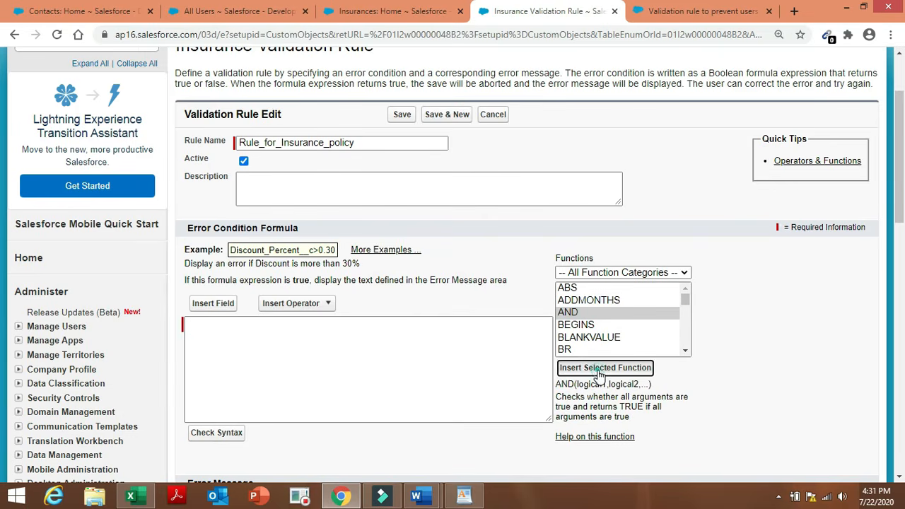
pyautogui.click(223, 303)
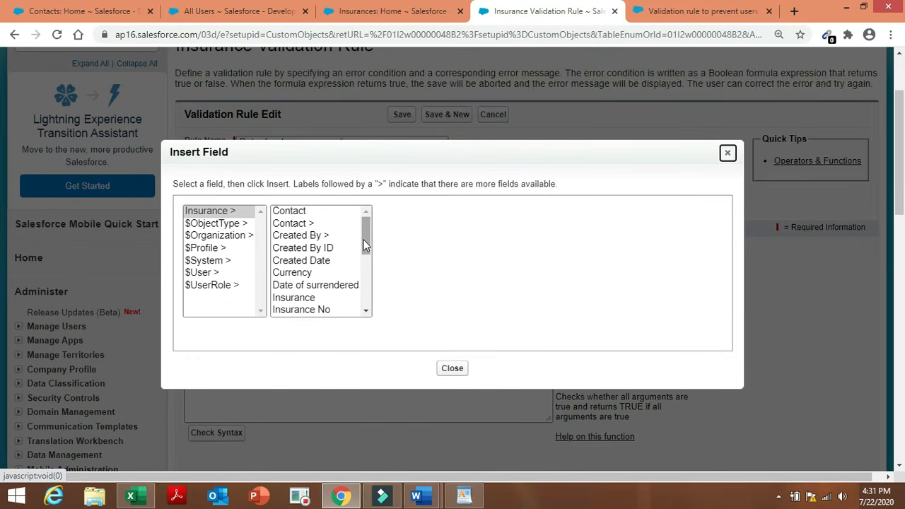
pyautogui.moveTo(367, 241); pyautogui.dragTo(369, 283)
pyautogui.click(339, 308)
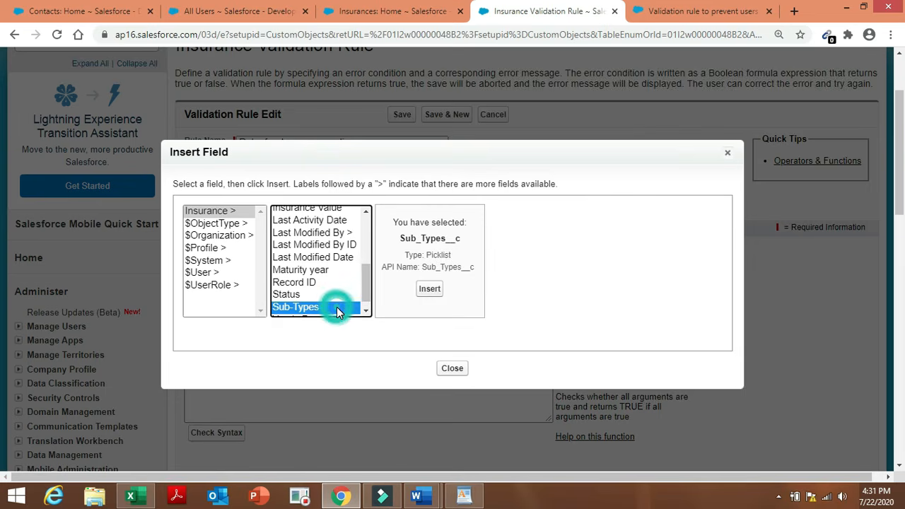
pyautogui.click(333, 294)
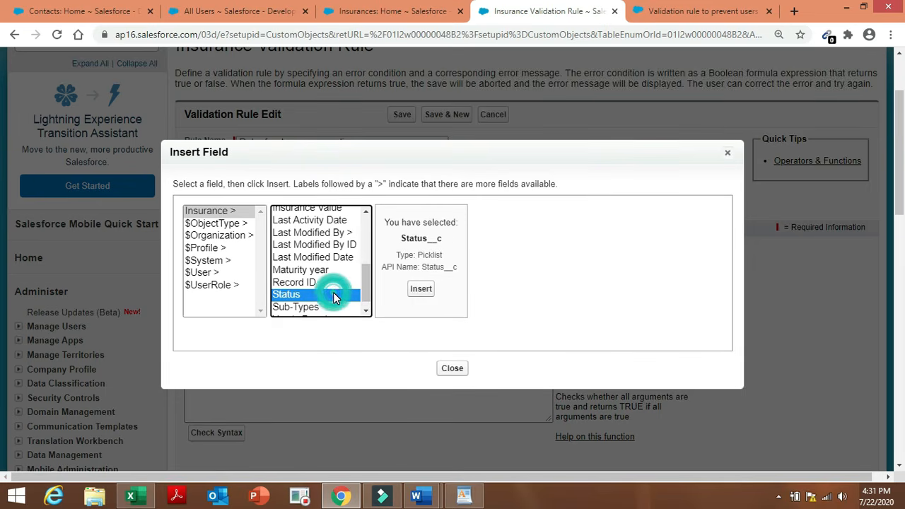
pyautogui.click(418, 289)
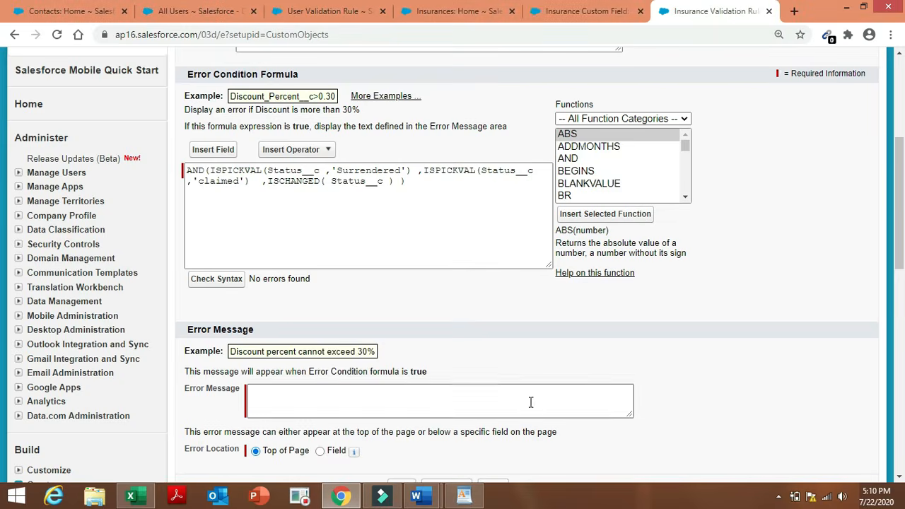
# Copy the item 9 requirement from the notes, erasing a wrong paste in Error Message.
pyautogui.click(530, 401)
pyautogui.write('D')
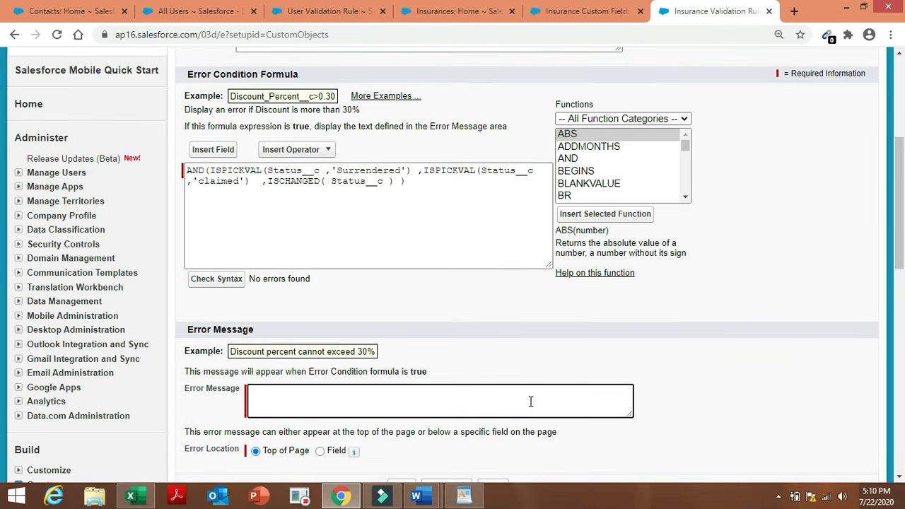
pyautogui.moveTo(415, 494)
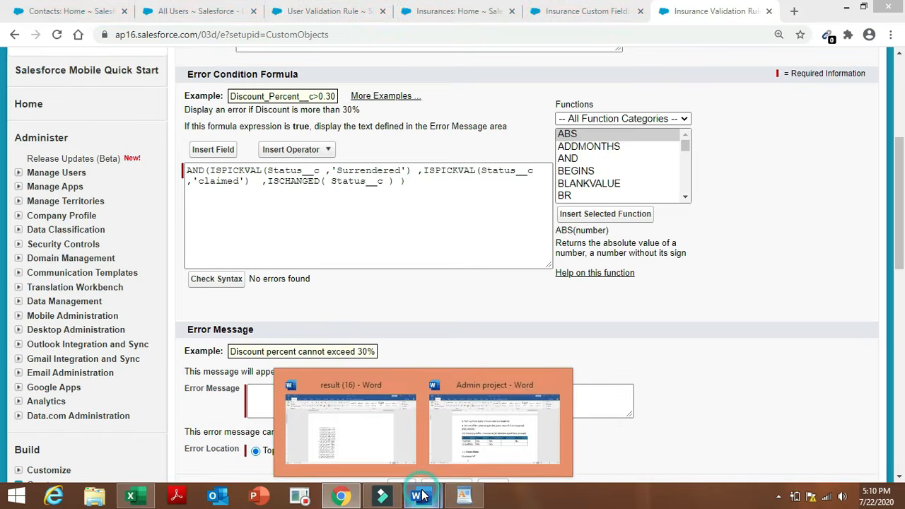
pyautogui.click(497, 425)
pyautogui.tripleClick(293, 241)
pyautogui.hotkey('ctrl', 'c')
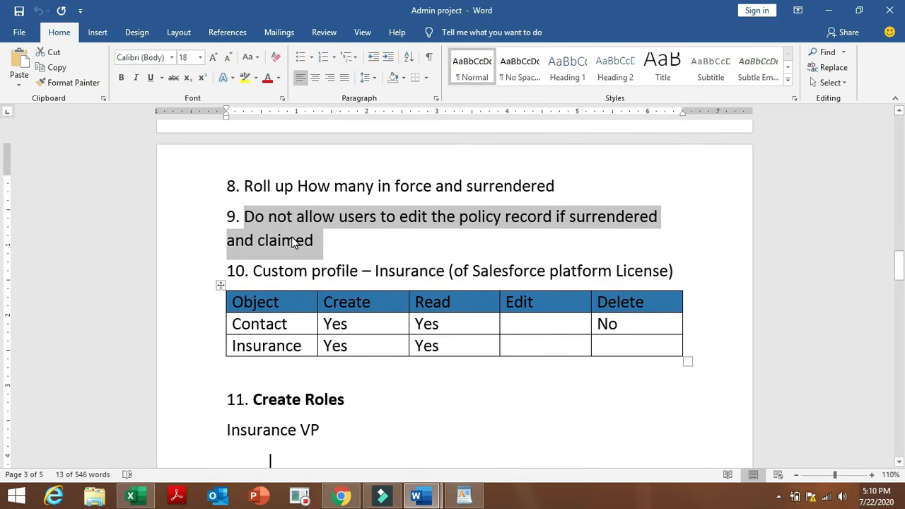
pyautogui.click(341, 497)
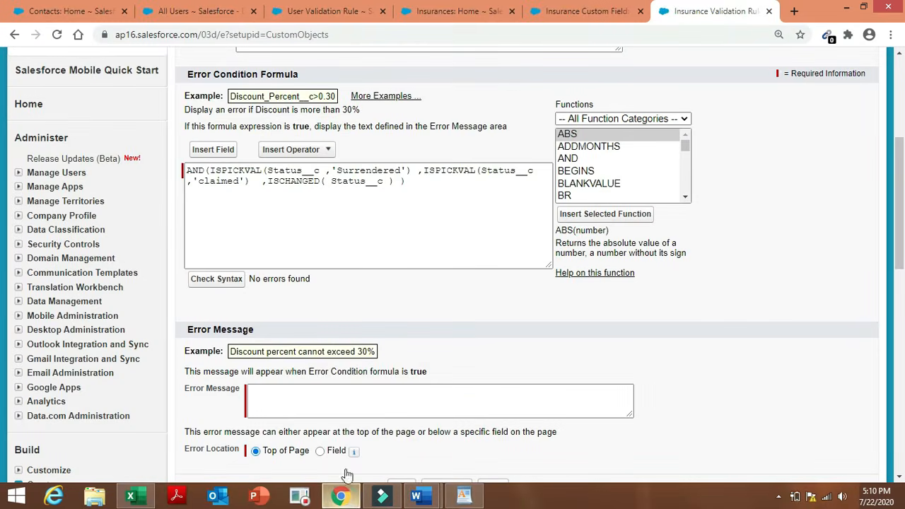
pyautogui.click(373, 400)
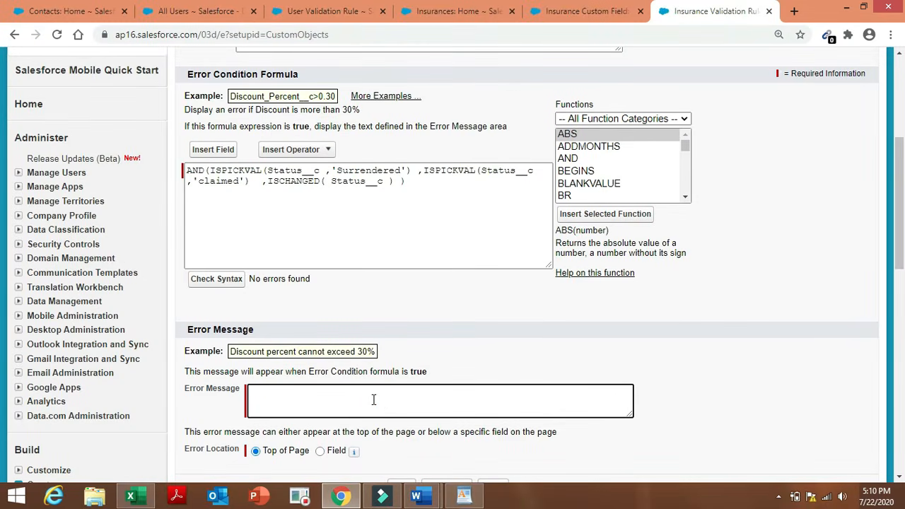
pyautogui.write("ISPICKVAL(Status__c ,'Surrendered')")
pyautogui.press('BackSpace')
pyautogui.press('BackSpace')
pyautogui.press('BackSpace')
pyautogui.press('BackSpace')
pyautogui.press('BackSpace')
pyautogui.press('BackSpace')
pyautogui.press('BackSpace')
pyautogui.press('BackSpace')
pyautogui.press('BackSpace')
pyautogui.press('BackSpace')
pyautogui.press('BackSpace')
pyautogui.press('BackSpace')
pyautogui.press('BackSpace')
pyautogui.press('BackSpace')
pyautogui.press('BackSpace')
pyautogui.press('BackSpace')
pyautogui.press('BackSpace')
pyautogui.press('BackSpace')
pyautogui.press('BackSpace')
pyautogui.press('BackSpace')
# Paste 'Do not allow users to edit the policy record if surrendered and claimed' as error message and save.
pyautogui.moveTo(417, 495)
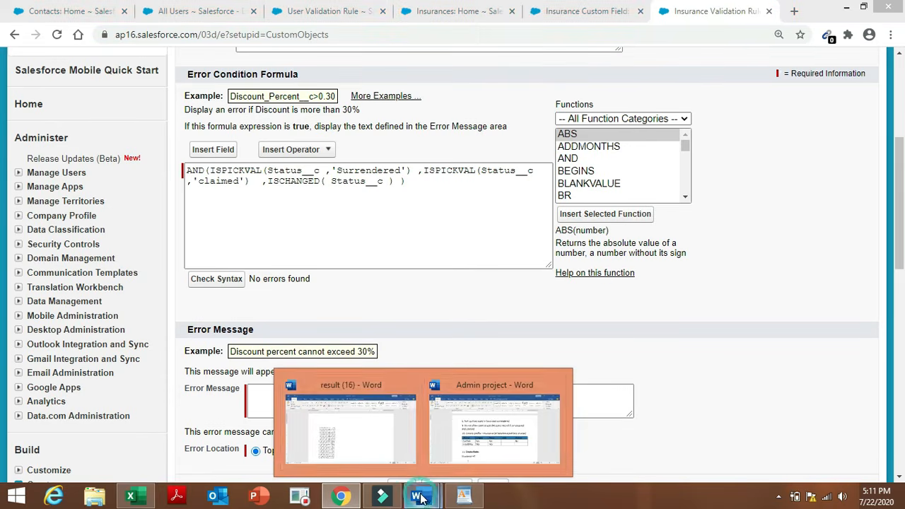
pyautogui.click(478, 417)
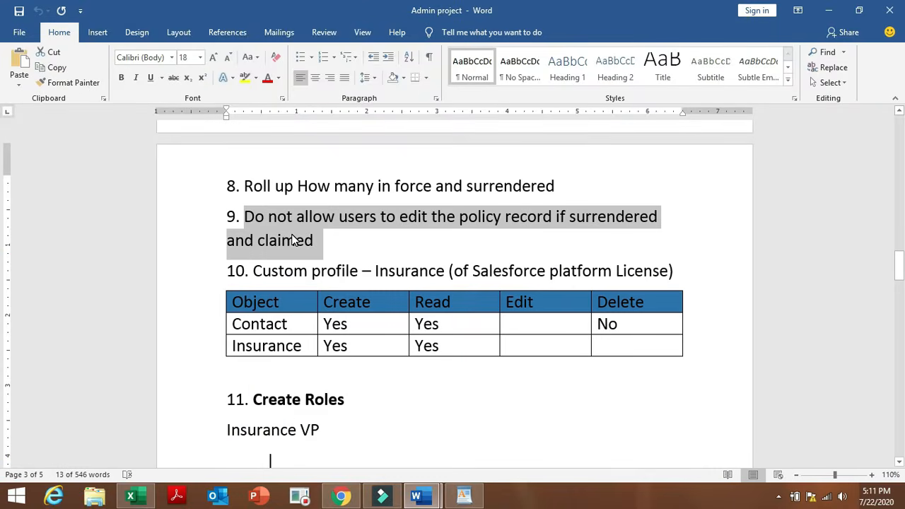
pyautogui.click(345, 498)
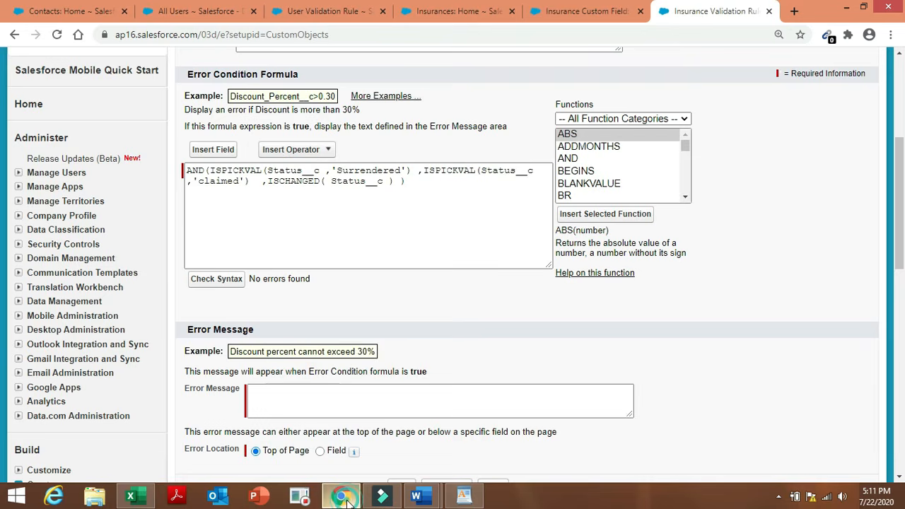
pyautogui.click(316, 394)
pyautogui.hotkey('ctrl', 'v')
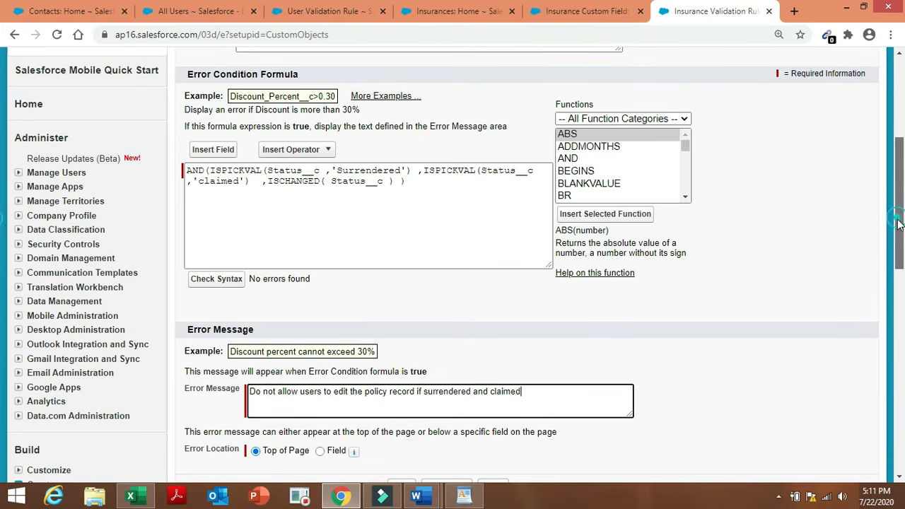
pyautogui.moveTo(898, 224); pyautogui.dragTo(901, 256)
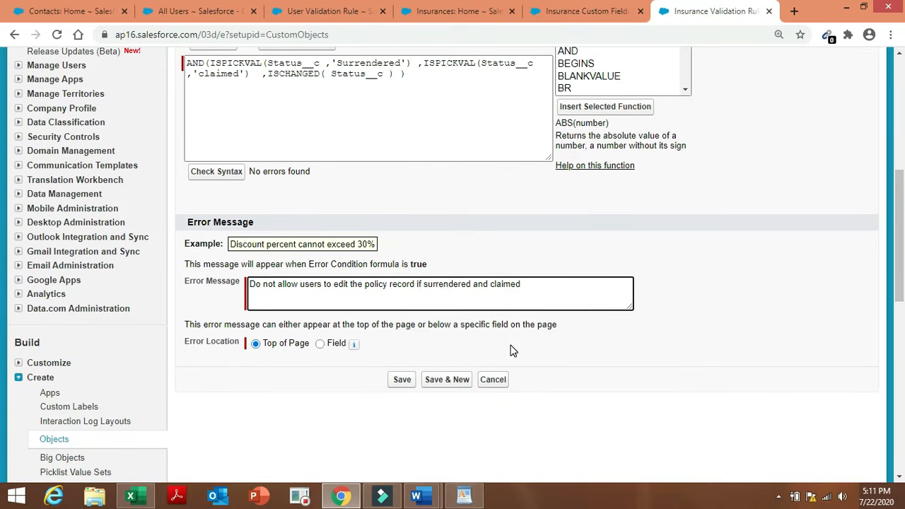
pyautogui.click(400, 382)
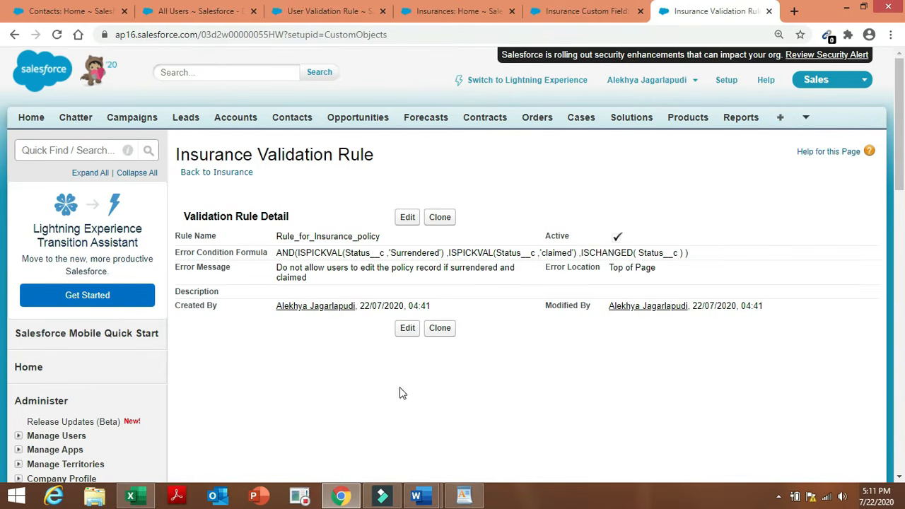
# Highlight 'Custom profile' in item 10 of the Admin project notes.
pyautogui.moveTo(424, 499)
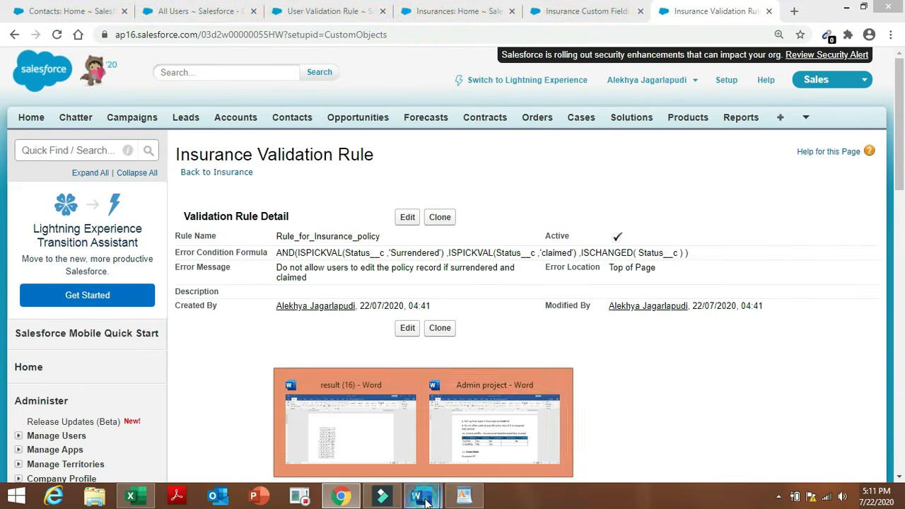
pyautogui.click(485, 424)
pyautogui.click(331, 249)
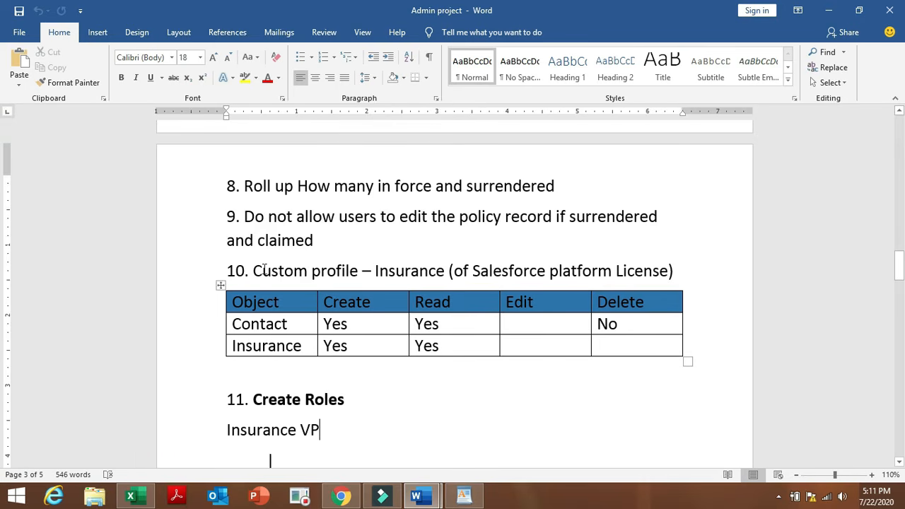
pyautogui.moveTo(253, 271); pyautogui.dragTo(346, 272)
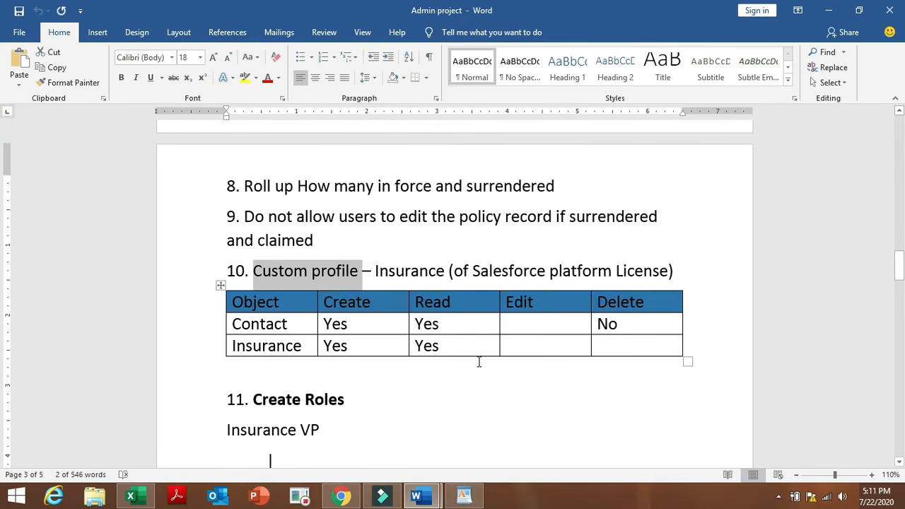
# Search Setup for 'profil' and open Manage Users > Profiles.
pyautogui.click(339, 497)
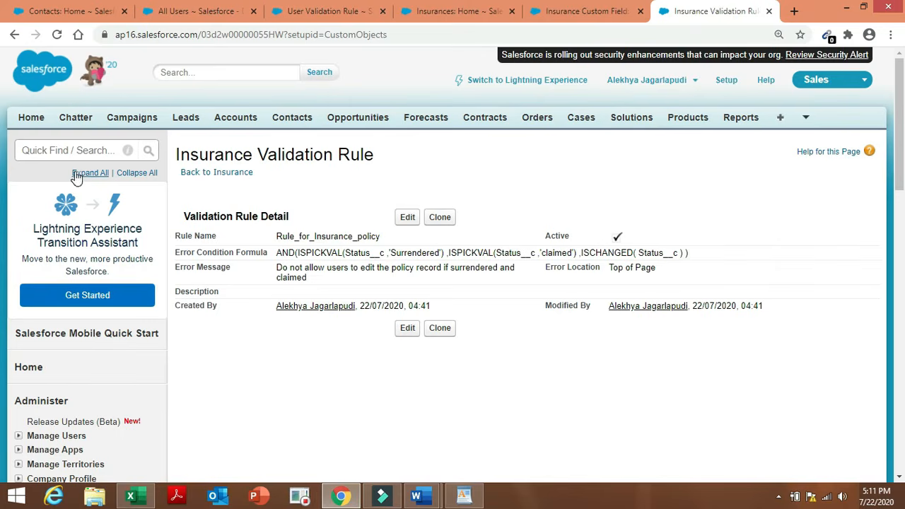
pyautogui.click(75, 150)
pyautogui.write('c')
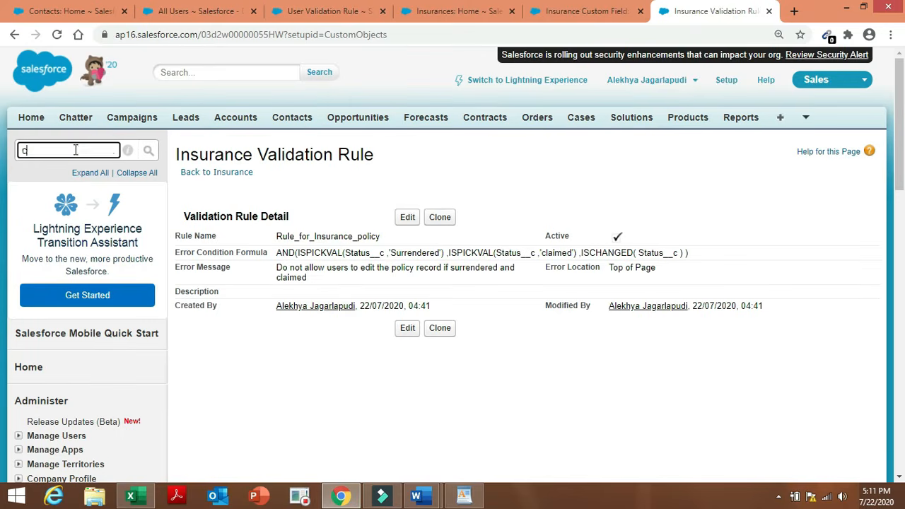
pyautogui.write('usto')
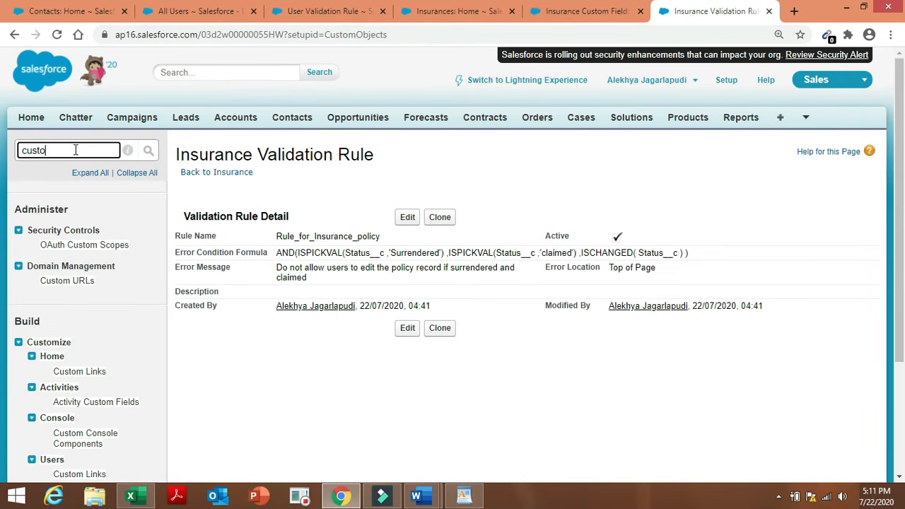
pyautogui.write('m pro')
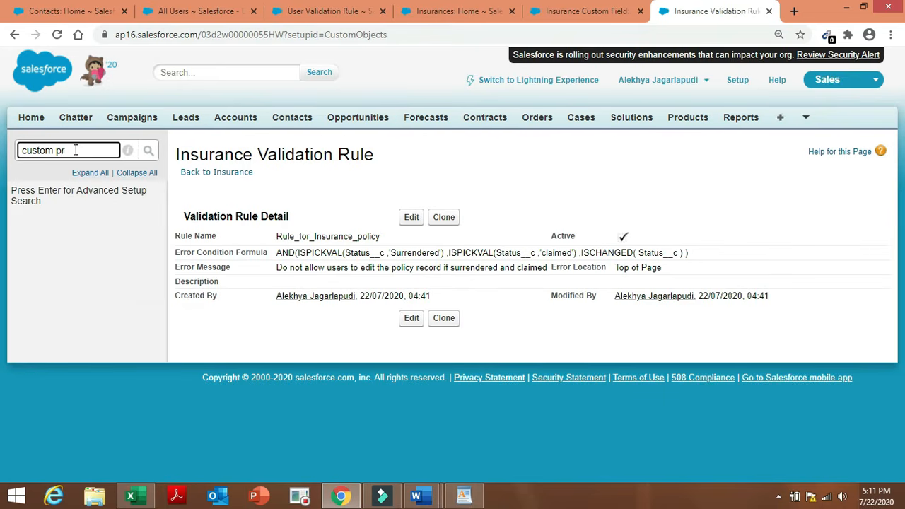
pyautogui.press('BackSpace')
pyautogui.press('BackSpace')
pyautogui.press('BackSpace')
pyautogui.press('BackSpace')
pyautogui.press('BackSpace')
pyautogui.press('BackSpace')
pyautogui.press('BackSpace')
pyautogui.press('BackSpace')
pyautogui.press('BackSpace')
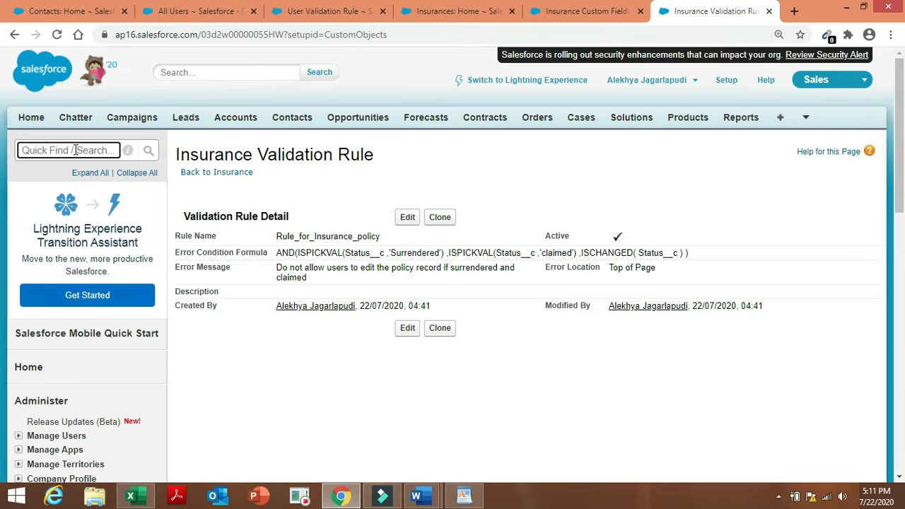
pyautogui.write('p')
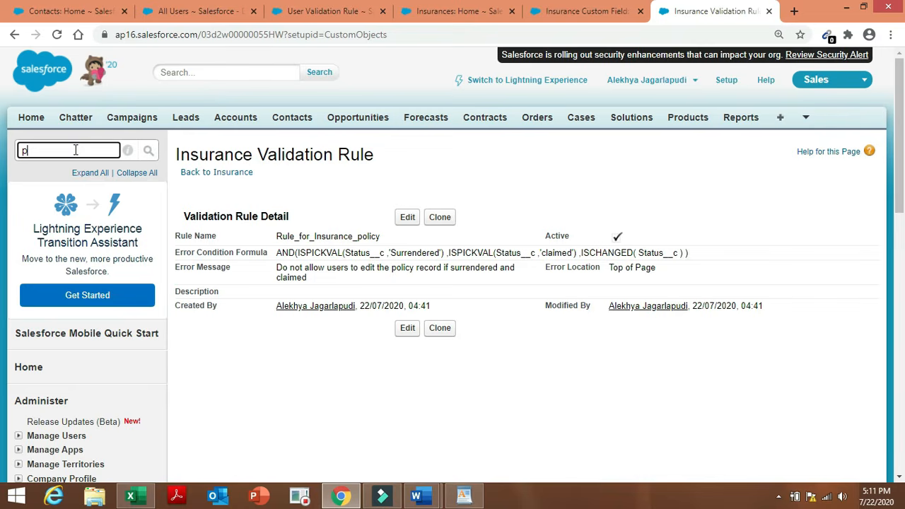
pyautogui.write('rofile')
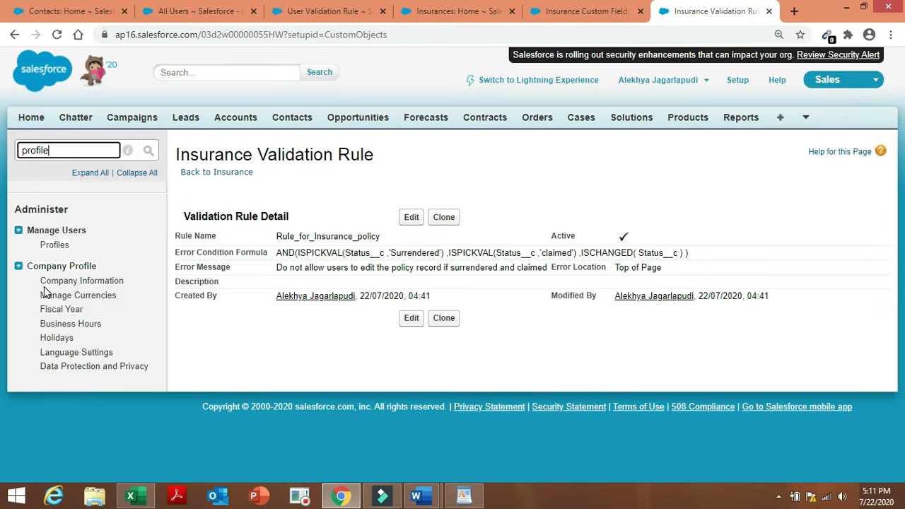
pyautogui.click(60, 249)
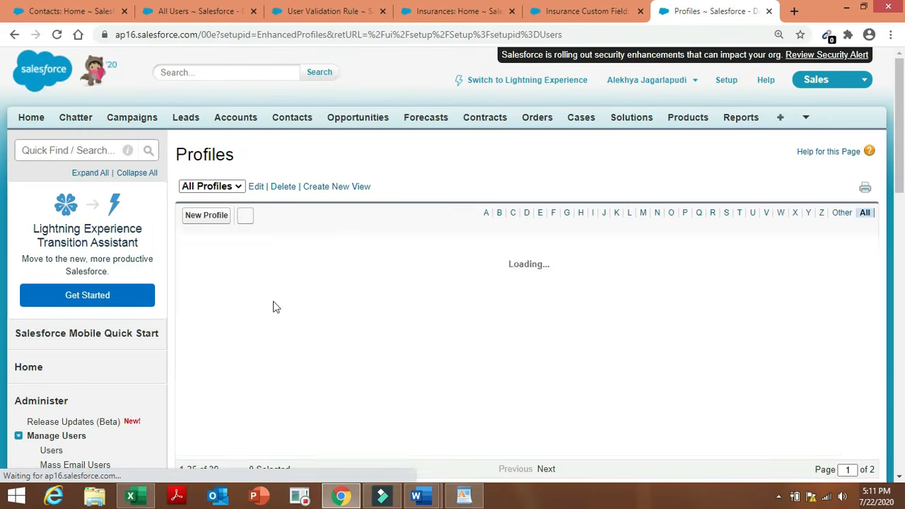
# Start a new cloned profile and pick sales executive as the existing profile to clone.
pyautogui.click(218, 218)
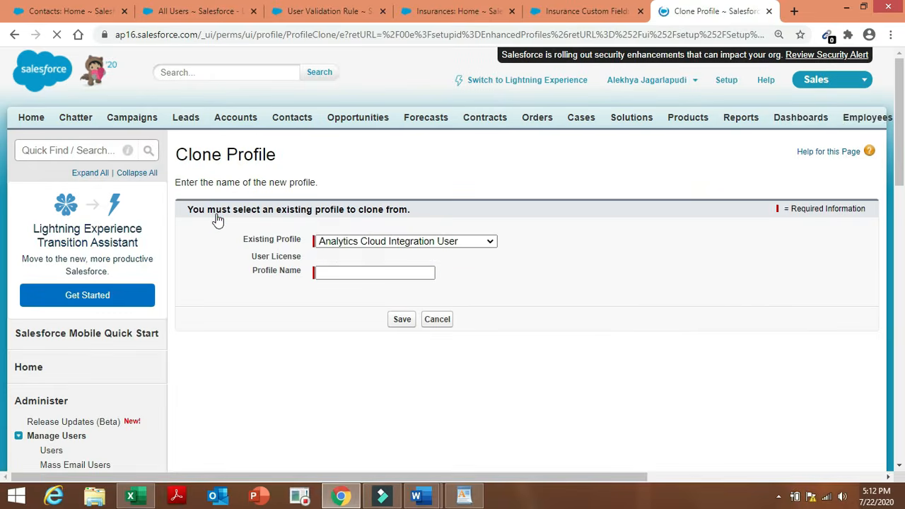
pyautogui.click(490, 247)
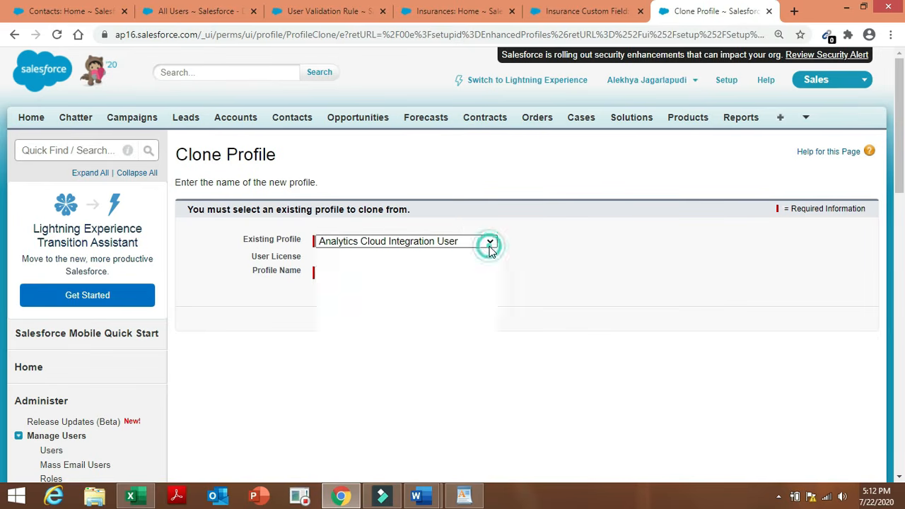
pyautogui.press('s')
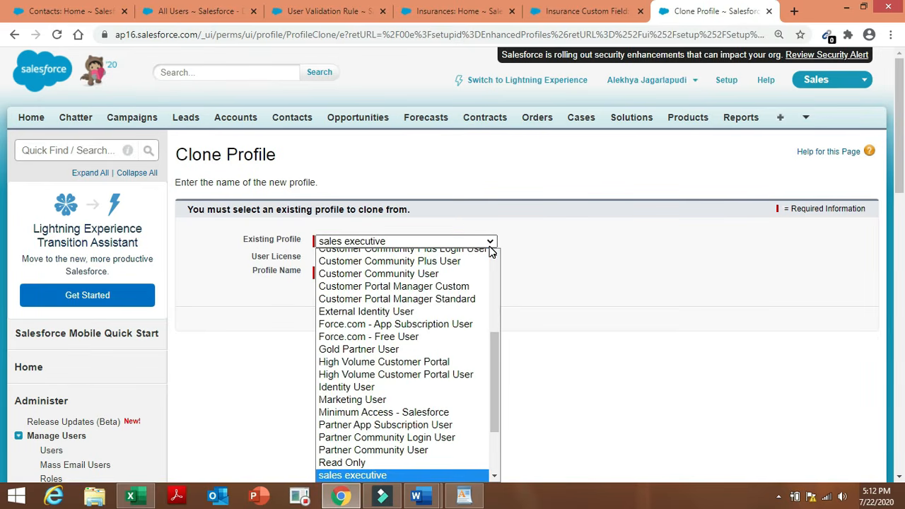
pyautogui.click(497, 351)
pyautogui.moveTo(496, 354); pyautogui.dragTo(496, 401)
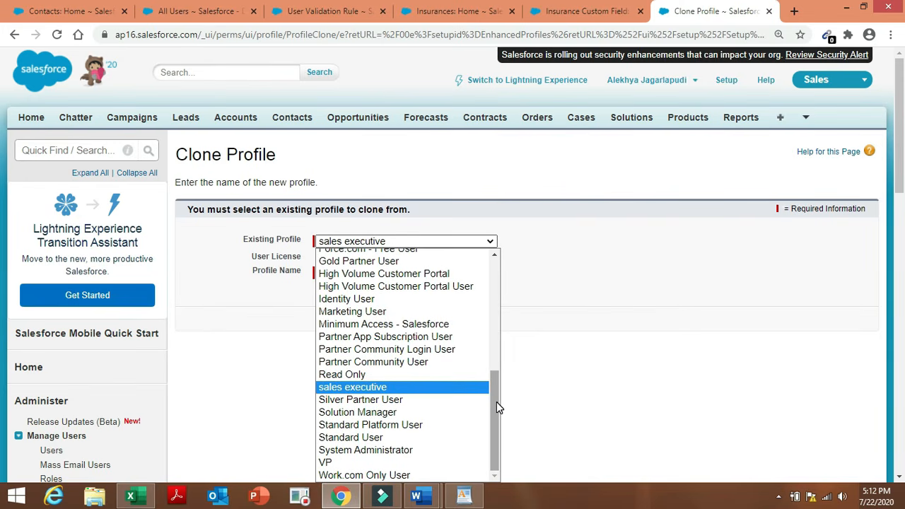
pyautogui.scroll(-1, 902, 187)
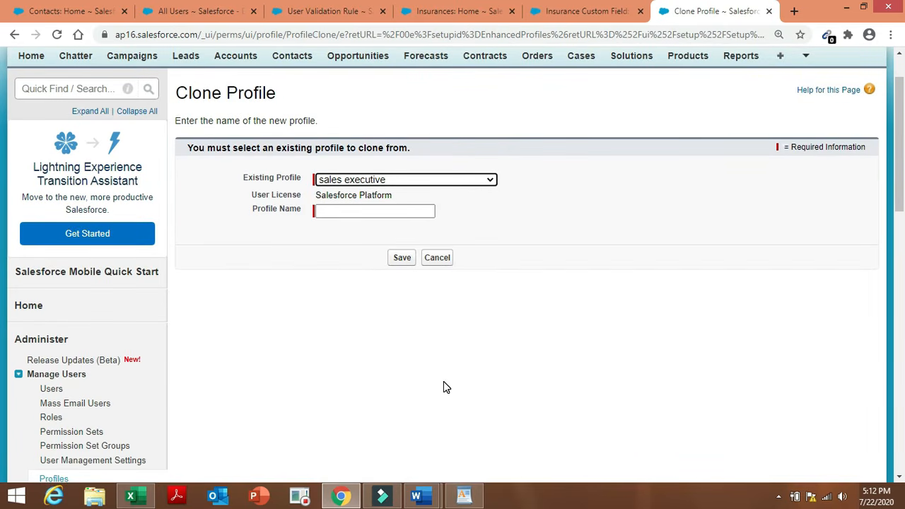
# Check the Admin project requirements document in Word, then return to Clone Profile.
pyautogui.click(416, 496)
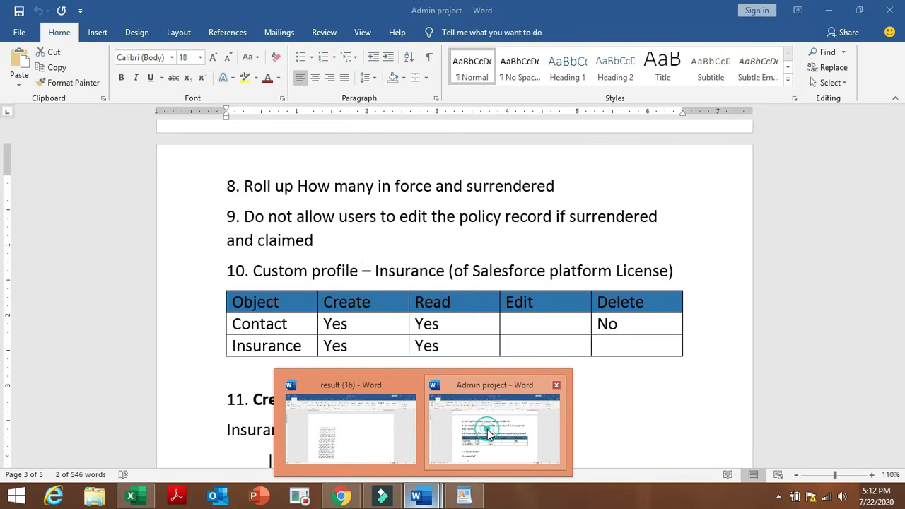
pyautogui.click(488, 433)
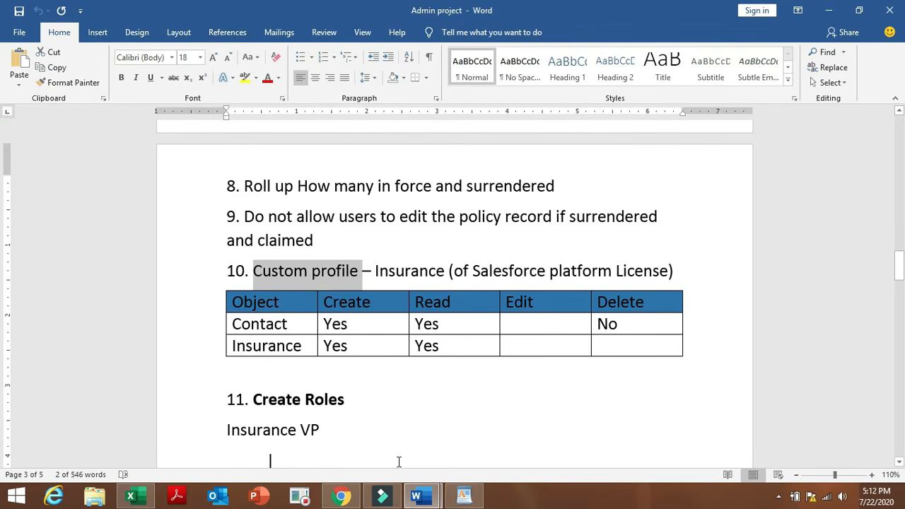
pyautogui.click(338, 498)
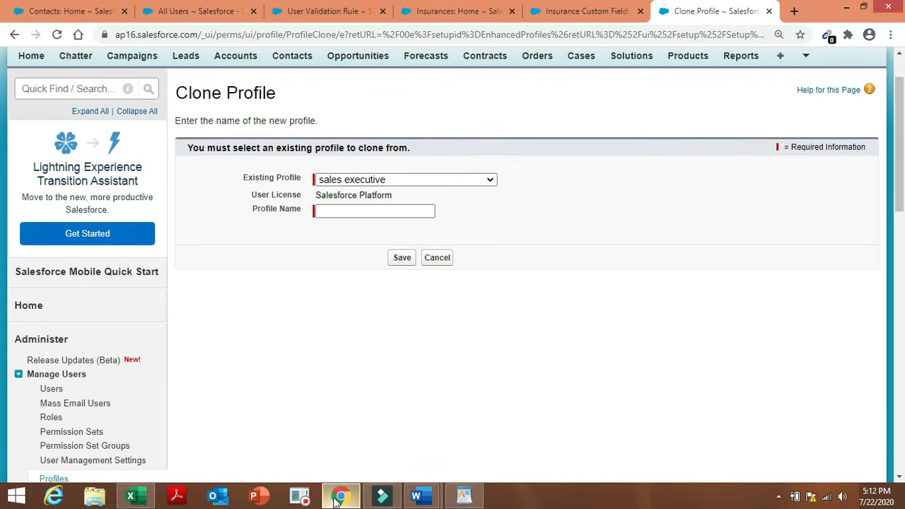
# Re-select sales executive as the source profile in the Existing Profile list.
pyautogui.click(354, 213)
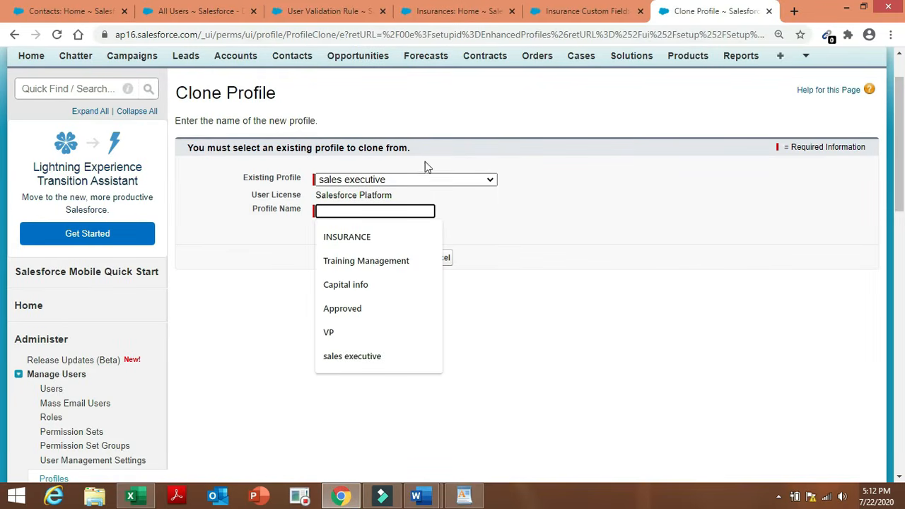
pyautogui.click(431, 181)
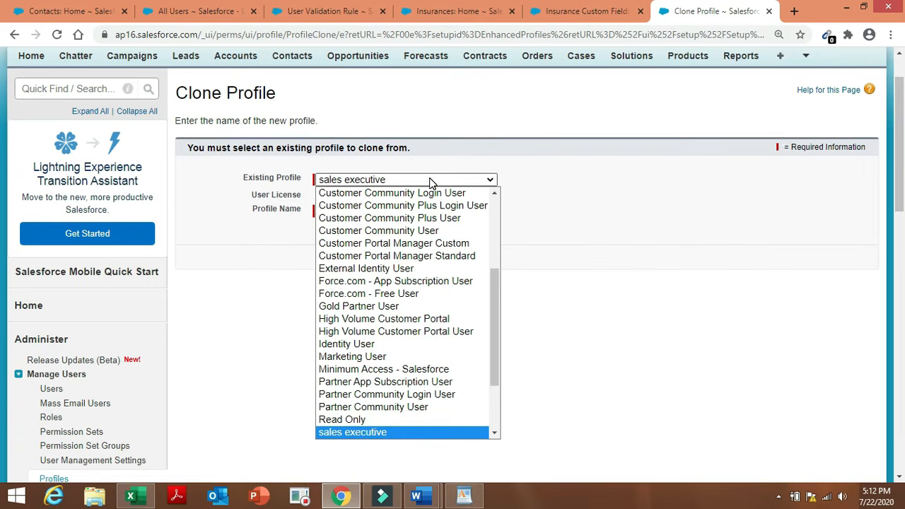
pyautogui.moveTo(499, 378); pyautogui.dragTo(502, 438)
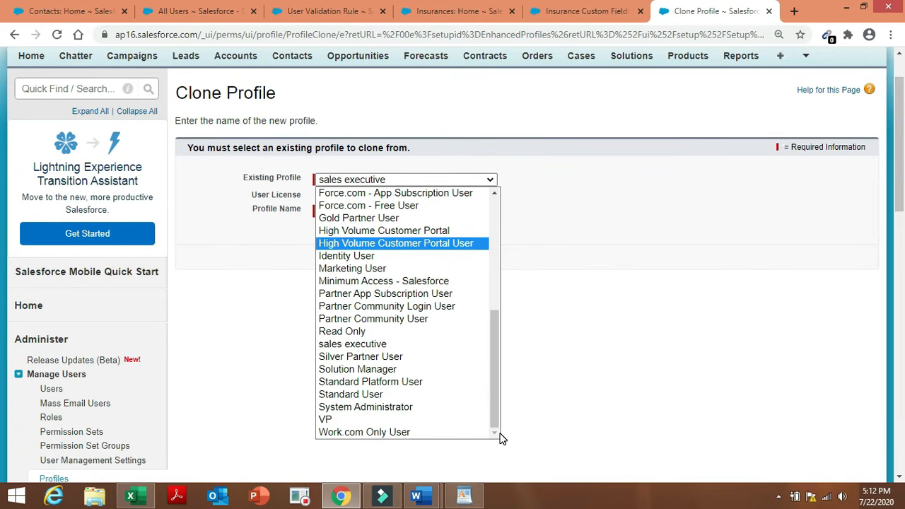
pyautogui.click(469, 345)
pyautogui.click(396, 213)
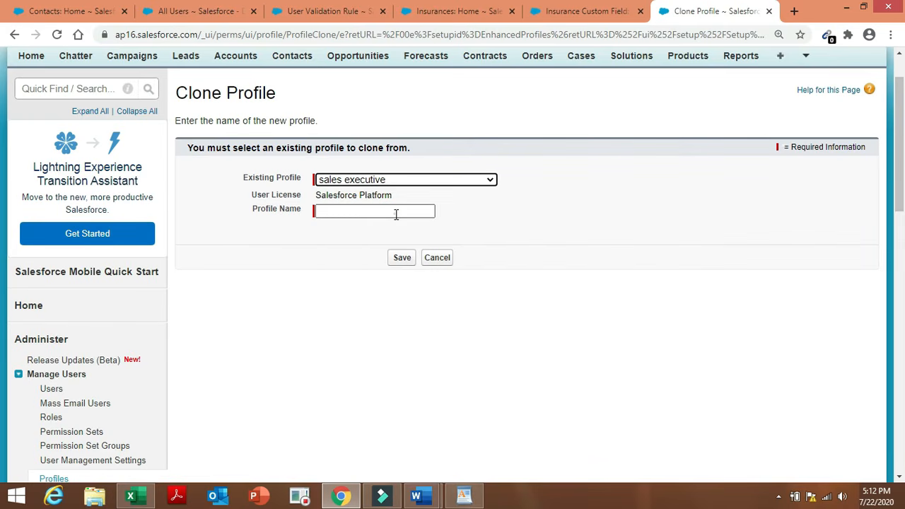
pyautogui.click(396, 214)
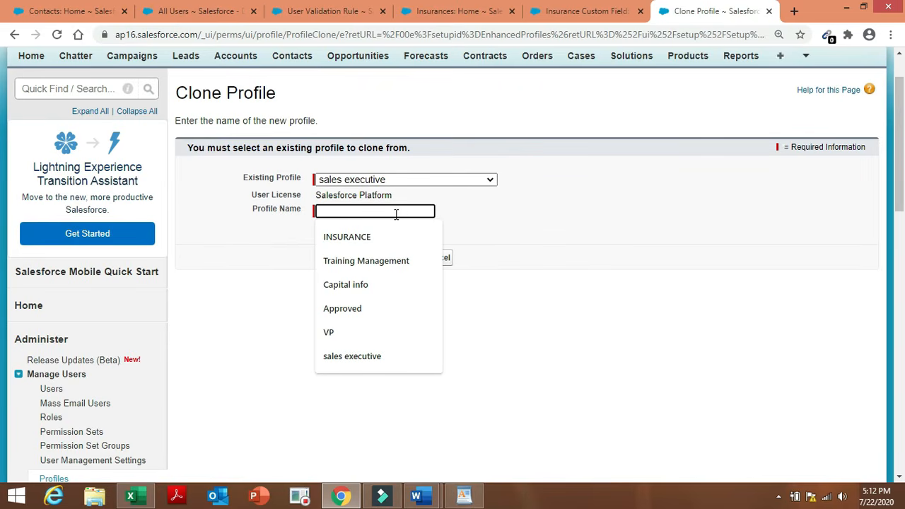
# Browse other source profiles, trying Standard User and Silver Partner User.
pyautogui.click(434, 180)
pyautogui.scroll(2, 494, 221)
pyautogui.scroll(3, 495, 220)
pyautogui.click(496, 209)
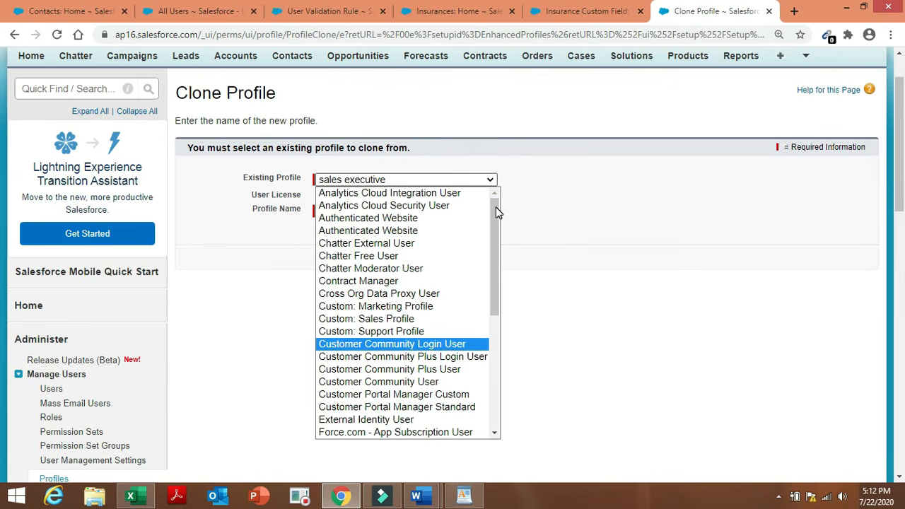
pyautogui.moveTo(493, 240); pyautogui.dragTo(512, 405)
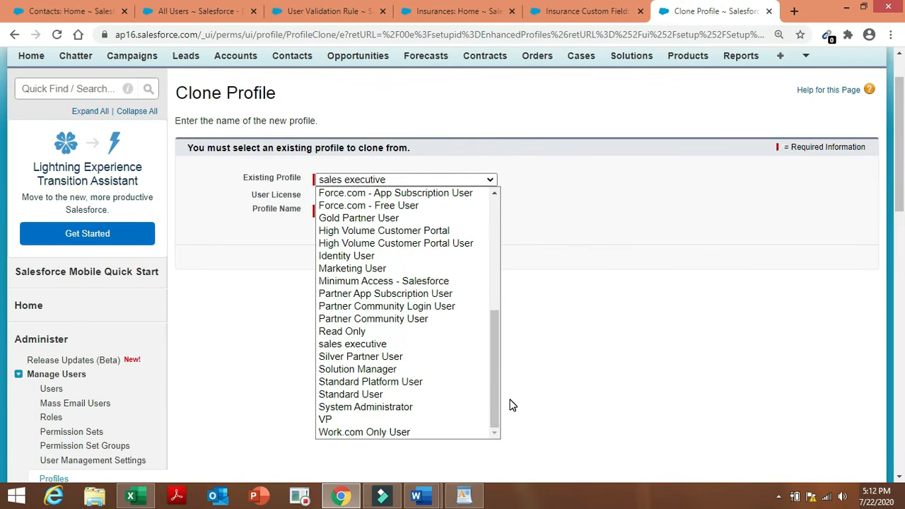
pyautogui.click(460, 396)
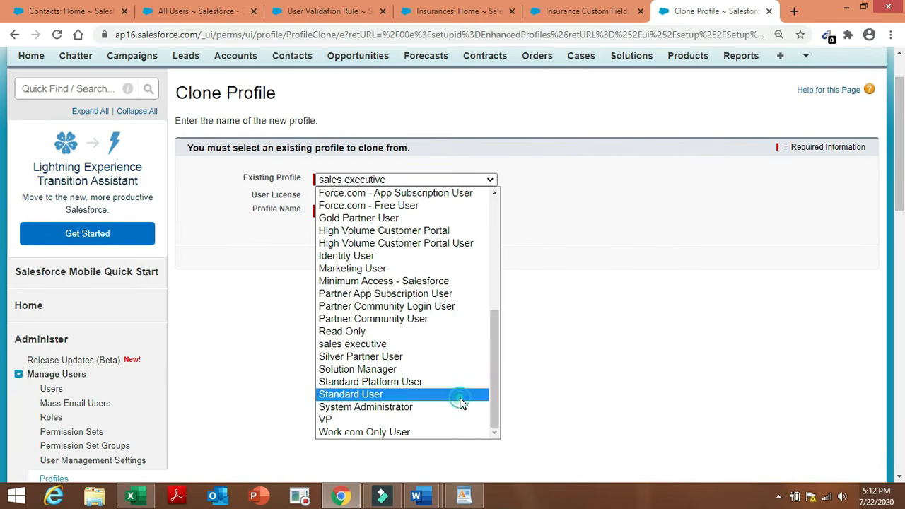
pyautogui.click(491, 181)
pyautogui.scroll(1, 444, 396)
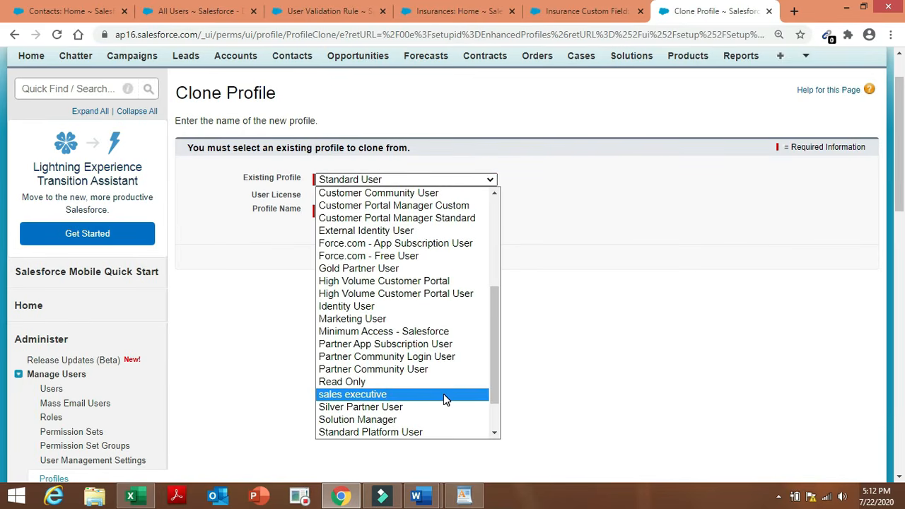
pyautogui.click(444, 406)
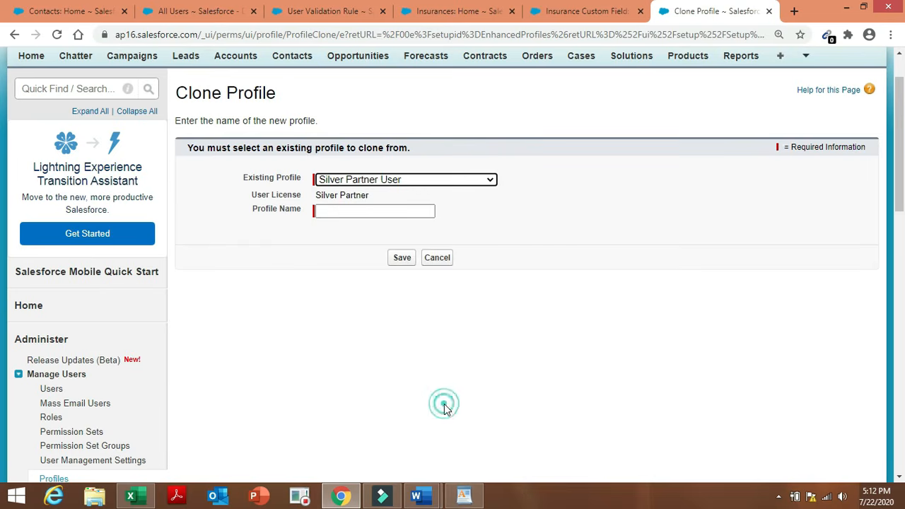
pyautogui.click(486, 181)
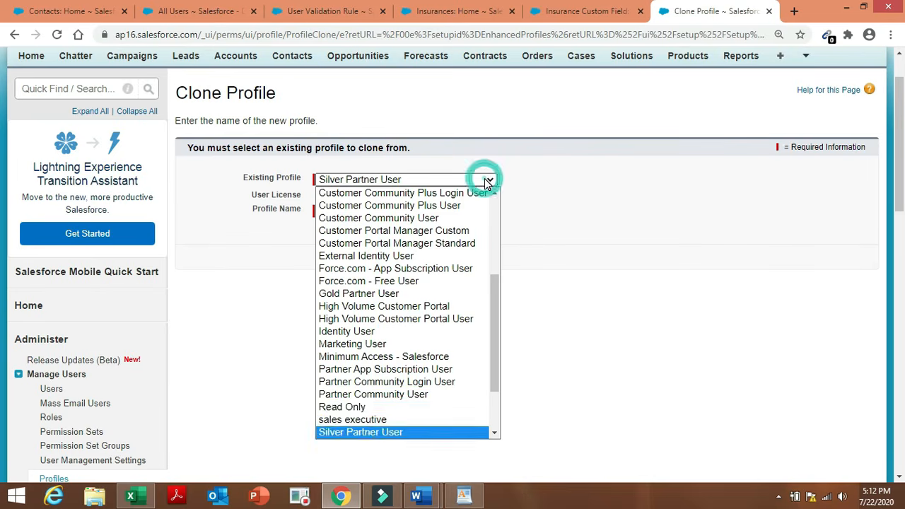
# Settle on sales executive as the source and name the new profile INSURANCE.
pyautogui.click(428, 422)
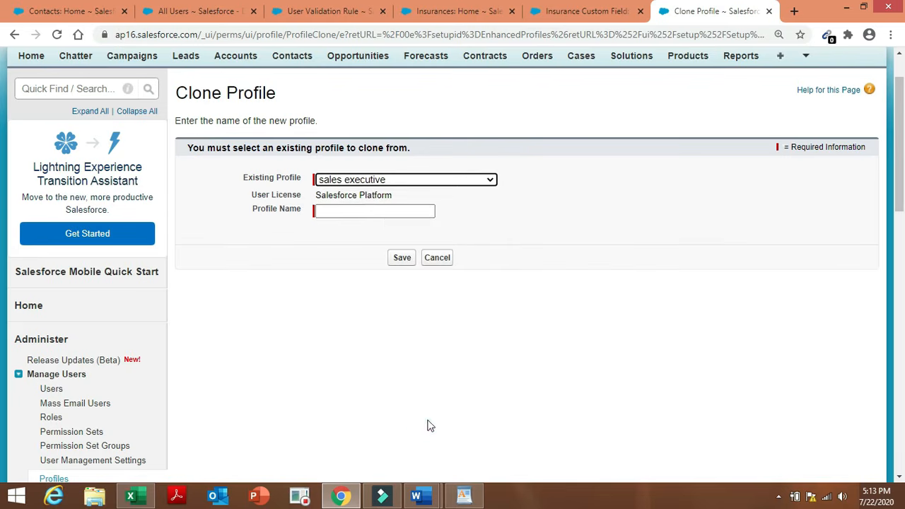
pyautogui.click(381, 210)
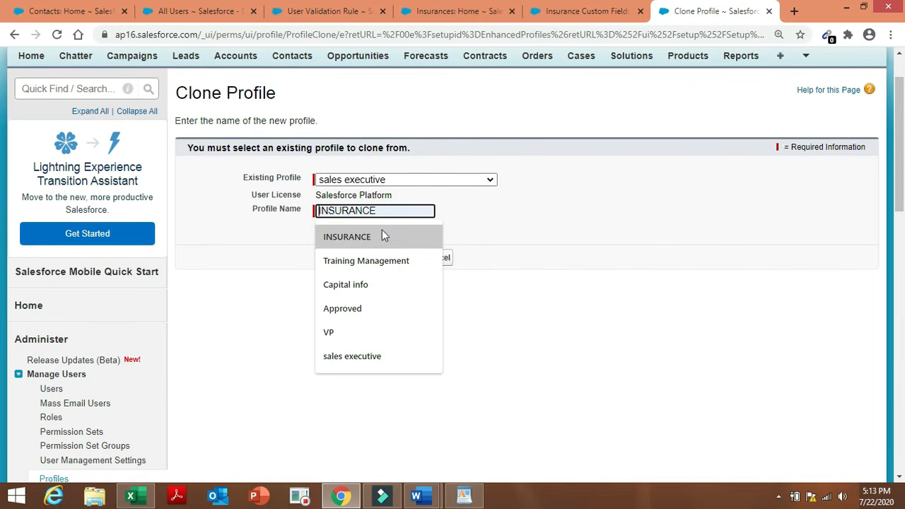
pyautogui.click(381, 233)
# Save the INSURANCE profile, review the Admin project notes, then open the profile's Edit form.
pyautogui.click(399, 259)
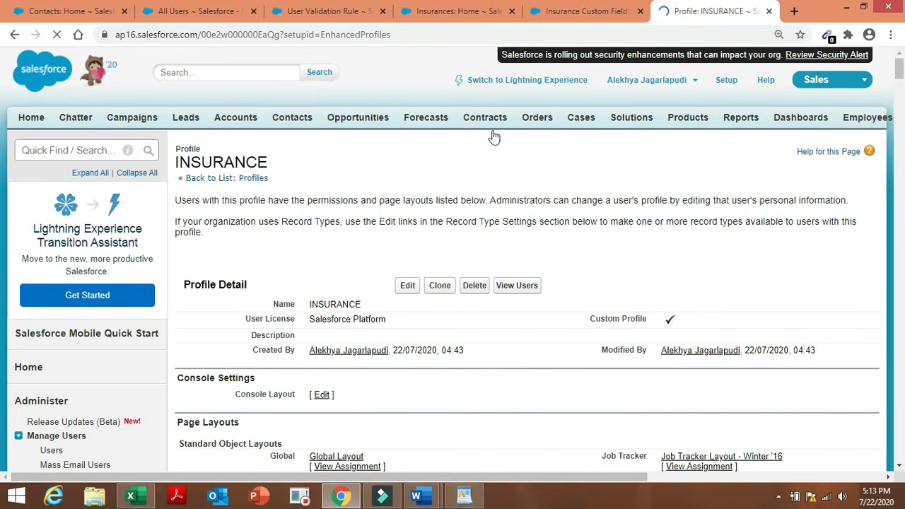
pyautogui.moveTo(417, 497)
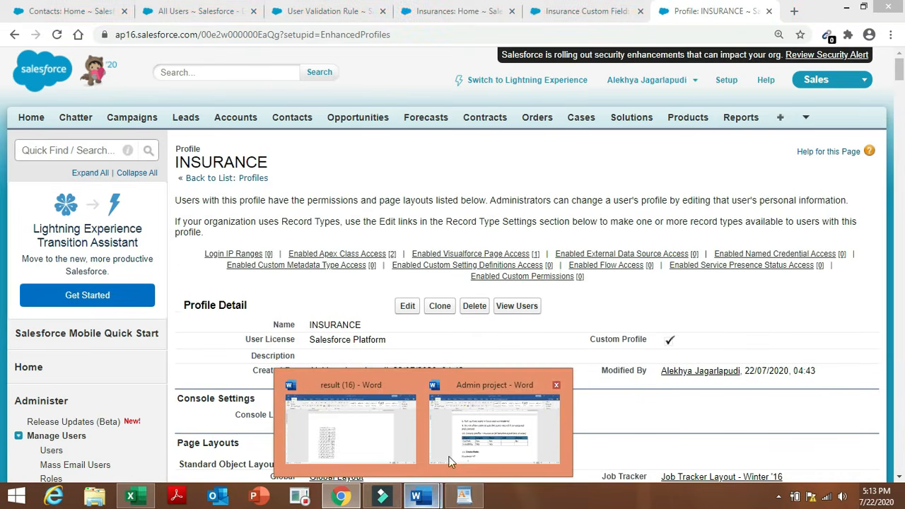
pyautogui.click(476, 445)
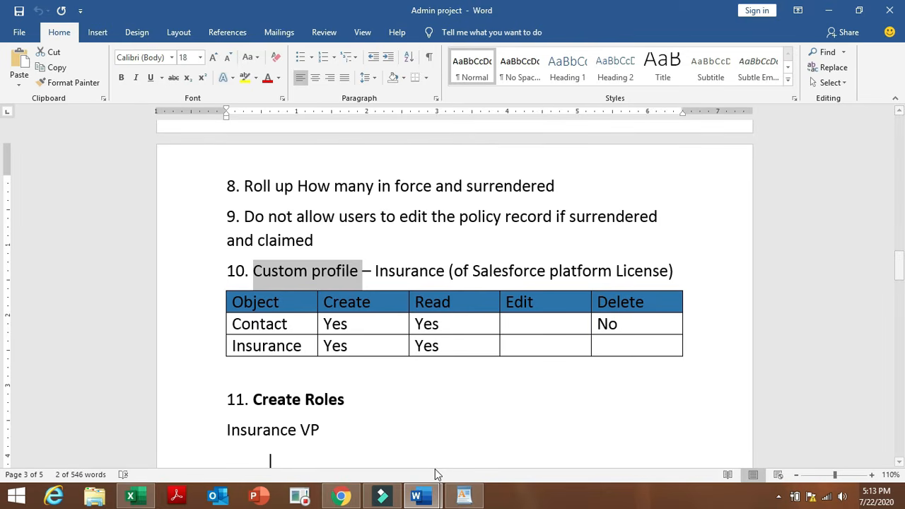
pyautogui.click(346, 497)
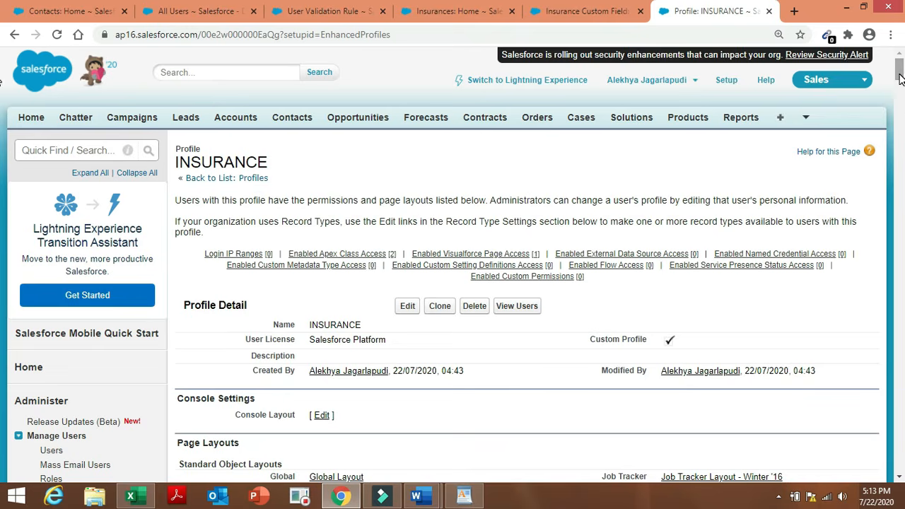
pyautogui.moveTo(901, 78)
pyautogui.mouseDown()
pyautogui.moveTo(904, 254)
pyautogui.moveTo(899, 68)
pyautogui.mouseUp()
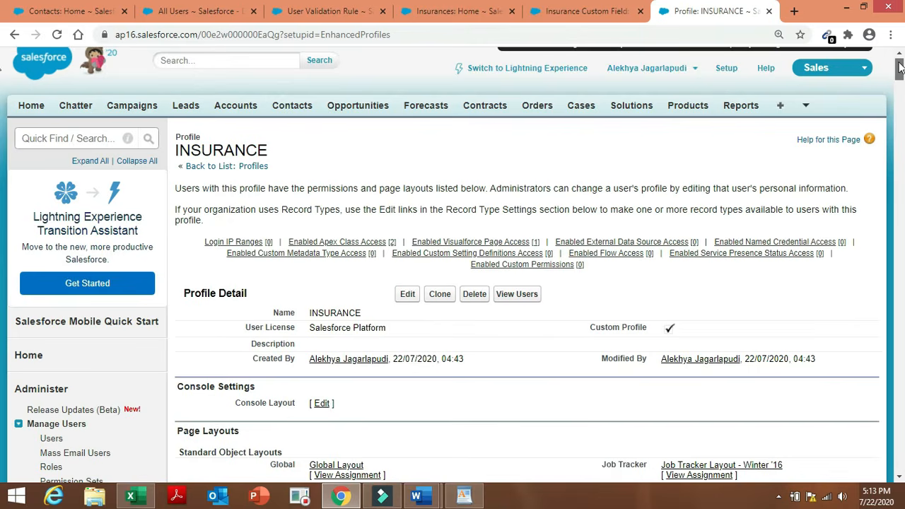
pyautogui.click(408, 296)
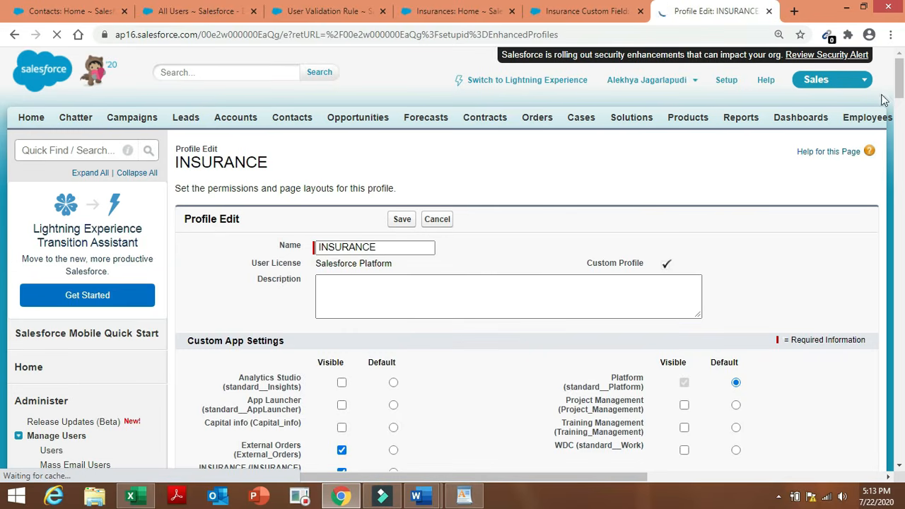
# Remove the Delete permission on Contacts and accept the warning.
pyautogui.moveTo(900, 74); pyautogui.dragTo(900, 375)
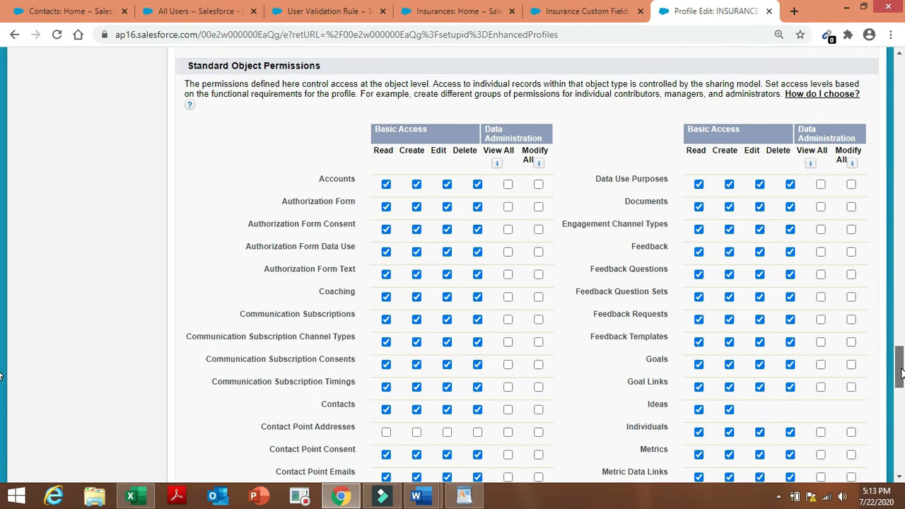
pyautogui.click(477, 410)
pyautogui.click(574, 178)
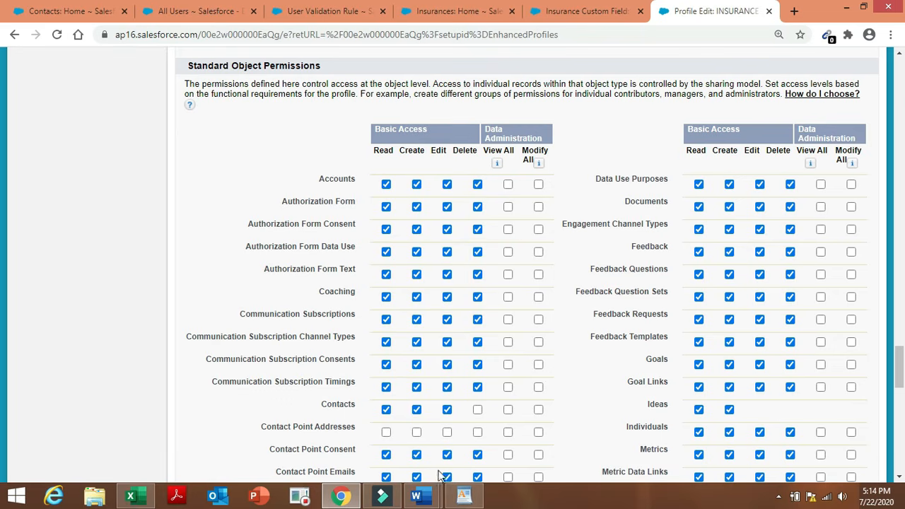
# Review the Admin project notes in Word and close the result (16) document.
pyautogui.moveTo(417, 496)
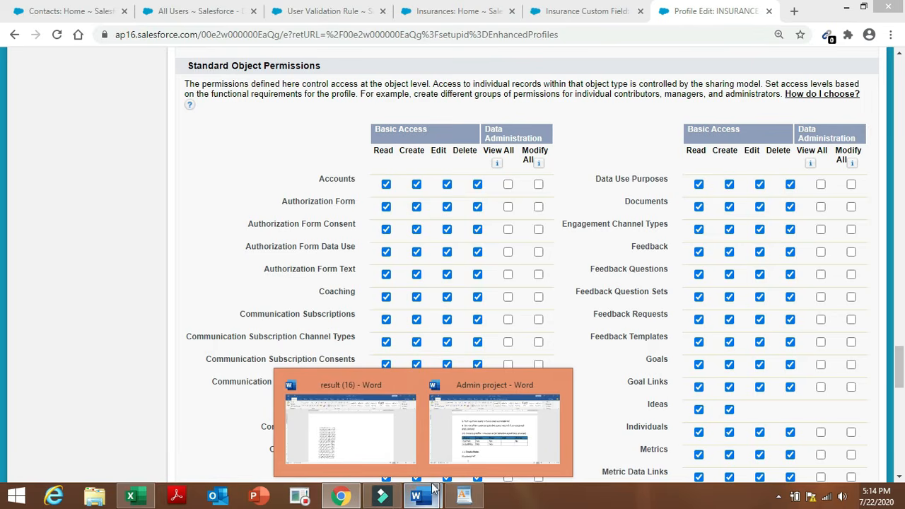
pyautogui.click(474, 447)
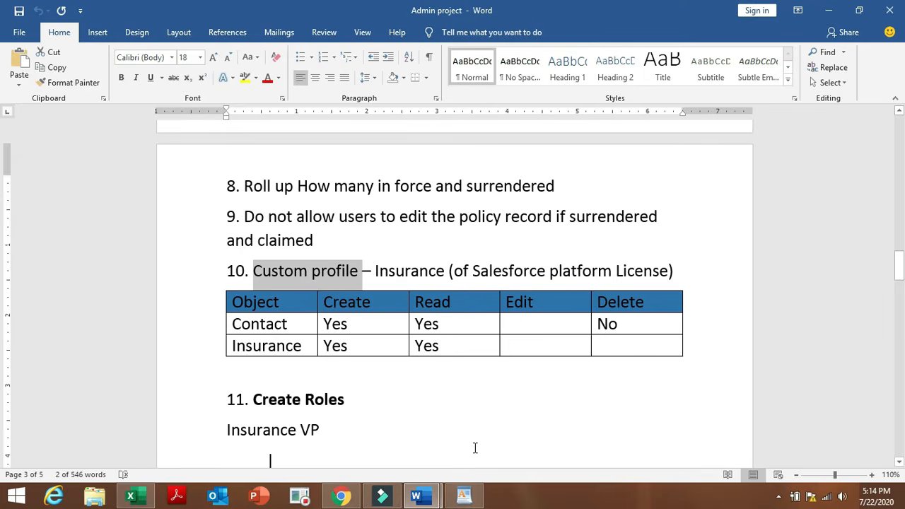
pyautogui.click(424, 495)
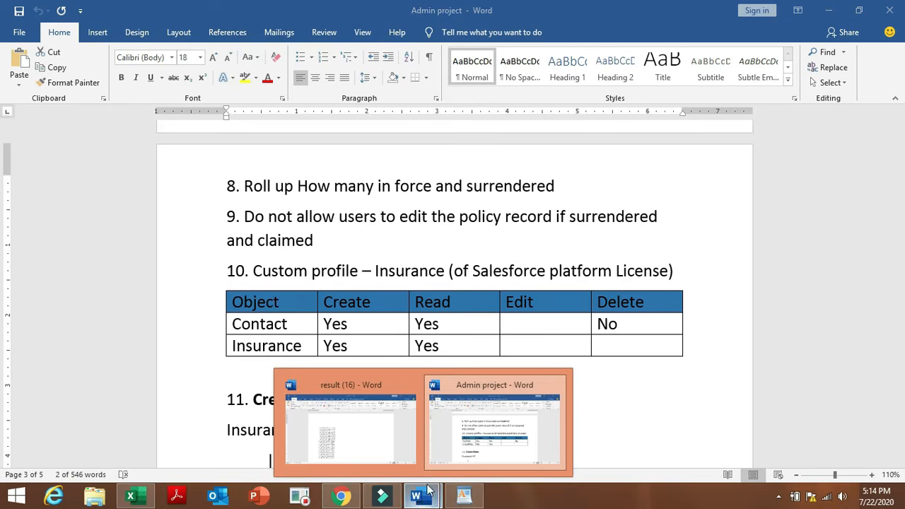
pyautogui.click(484, 429)
pyautogui.click(409, 498)
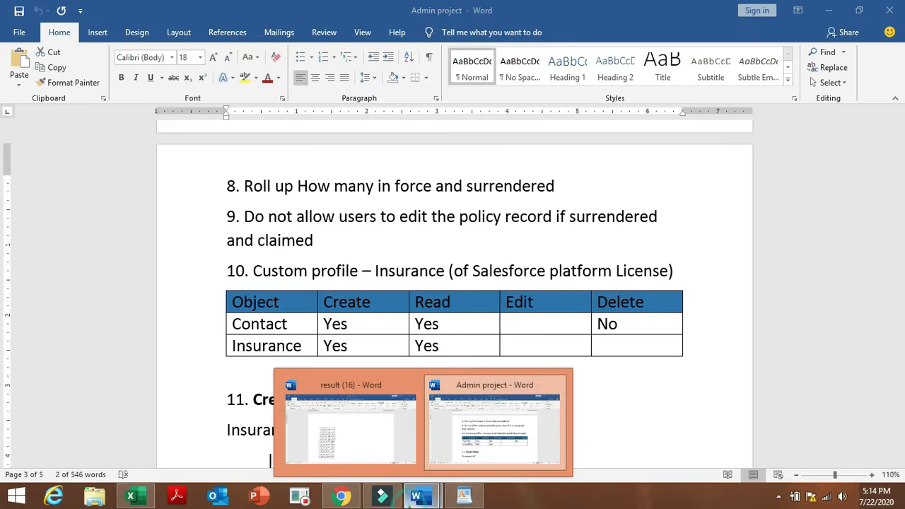
pyautogui.click(413, 385)
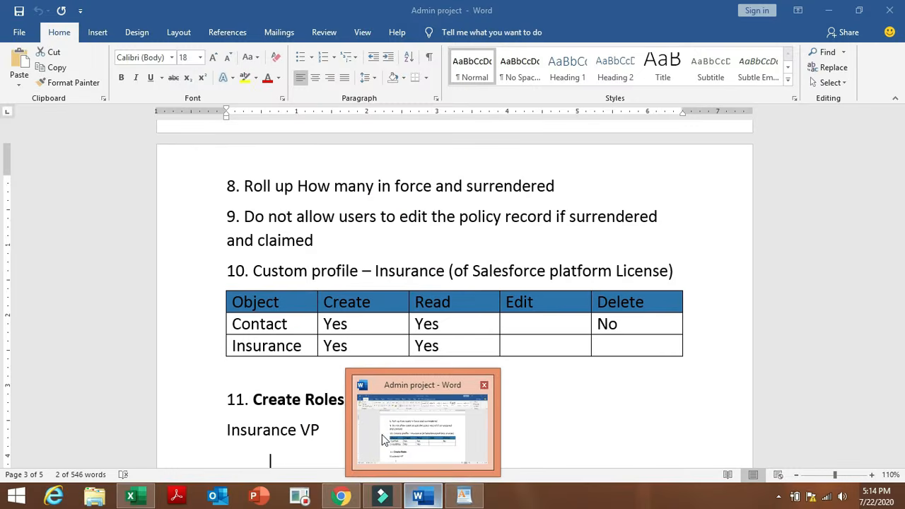
pyautogui.click(346, 494)
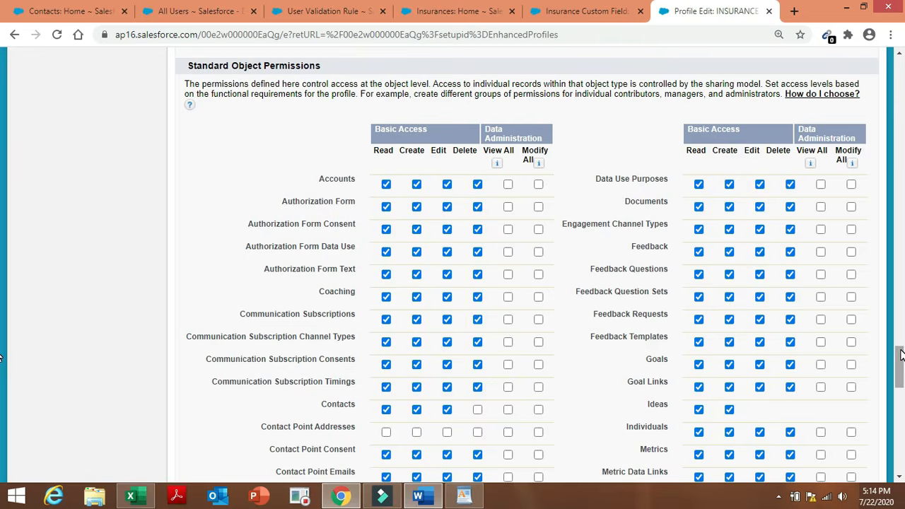
# Grant Read and Create access on Insurances and save the INSURANCE profile.
pyautogui.moveTo(900, 356); pyautogui.dragTo(901, 392)
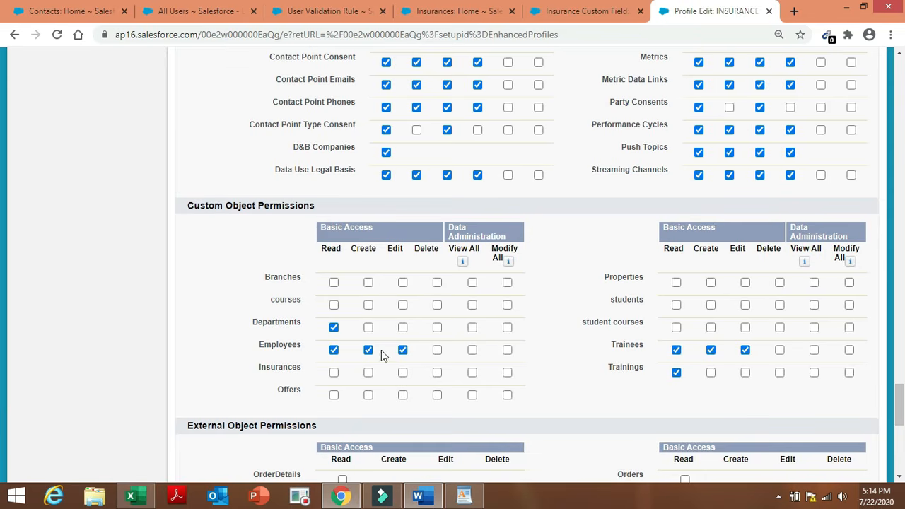
pyautogui.click(333, 373)
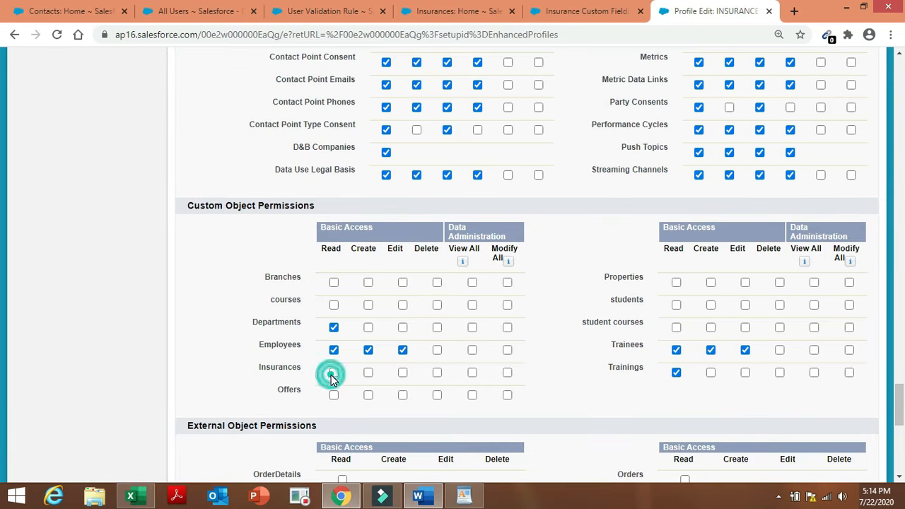
pyautogui.click(369, 373)
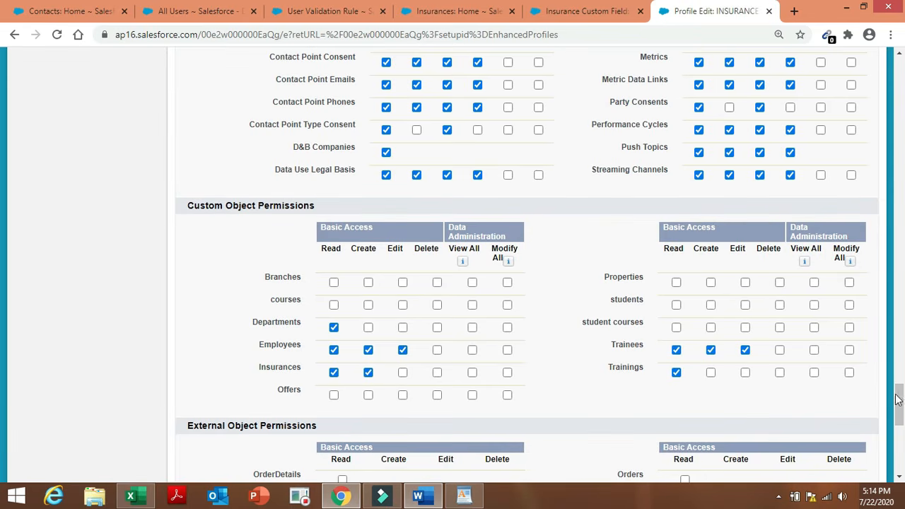
pyautogui.moveTo(898, 397); pyautogui.dragTo(2, 451)
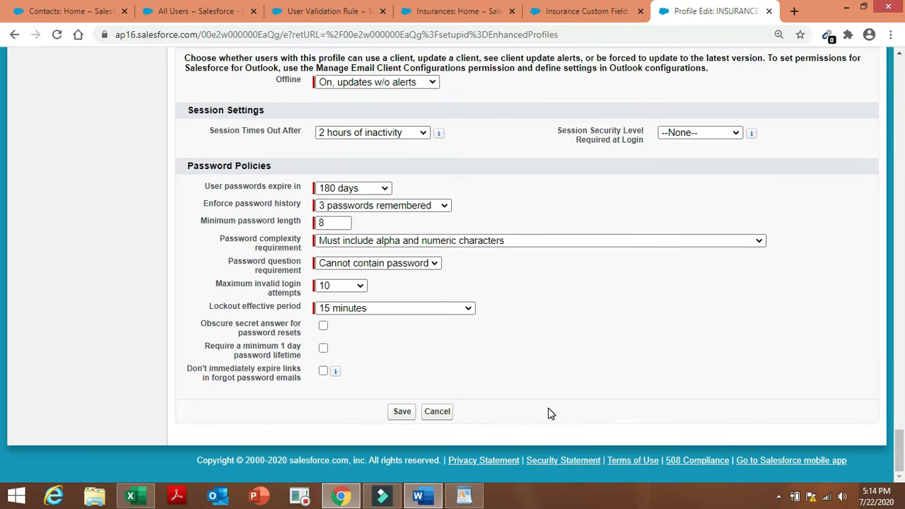
pyautogui.click(405, 415)
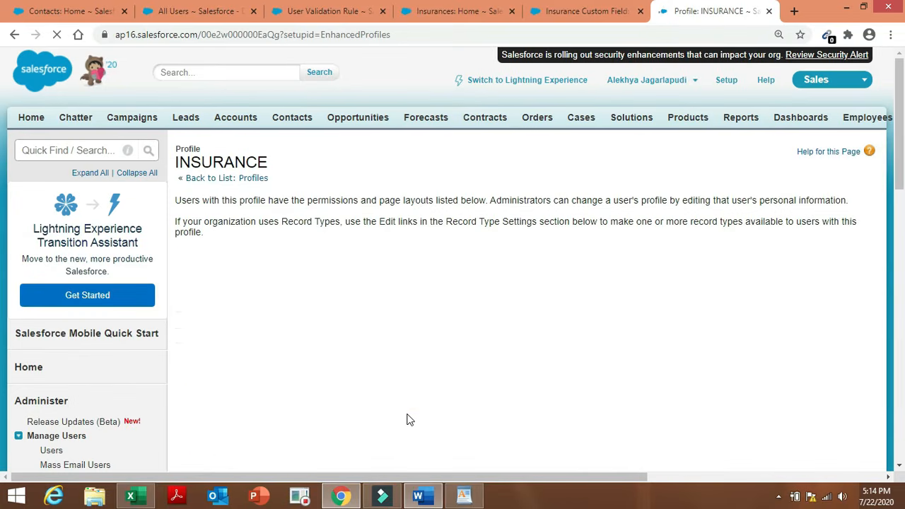
pyautogui.click(424, 499)
pyautogui.click(551, 401)
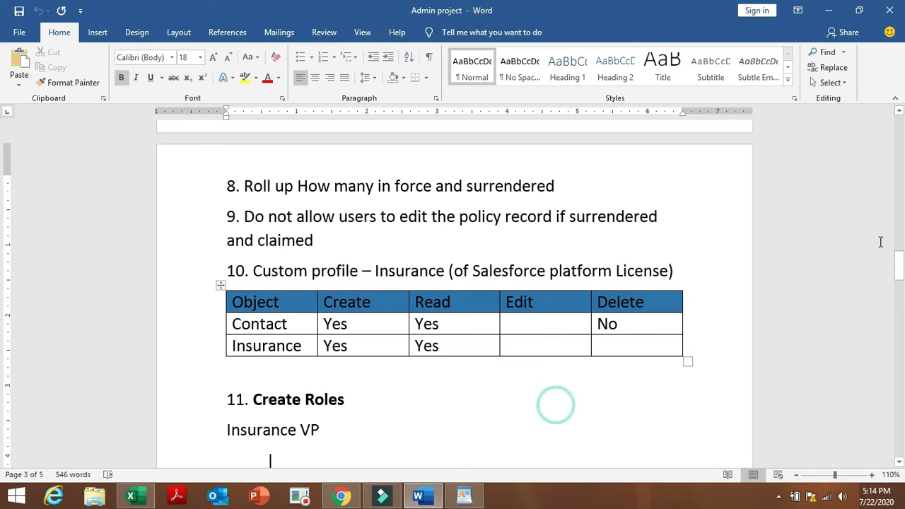
pyautogui.moveTo(900, 270)
pyautogui.mouseDown()
pyautogui.moveTo(900, 296)
pyautogui.moveTo(903, 287)
pyautogui.mouseUp()
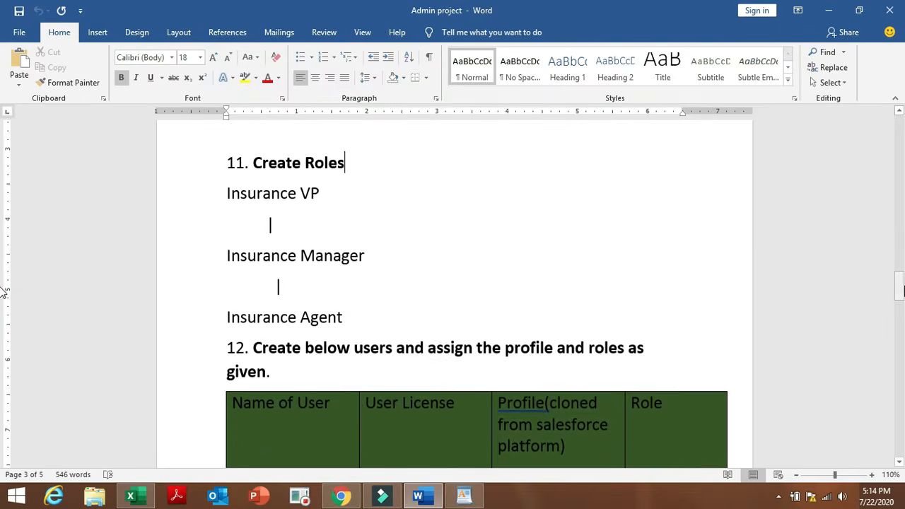
pyautogui.click(341, 496)
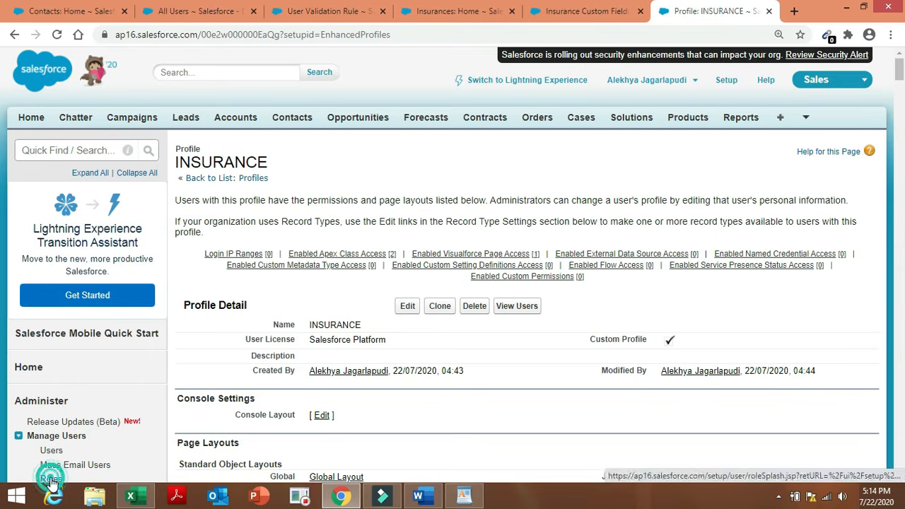
# Open Roles setup, keep the Territory-based Sample, and proceed to the role hierarchy.
pyautogui.click(50, 479)
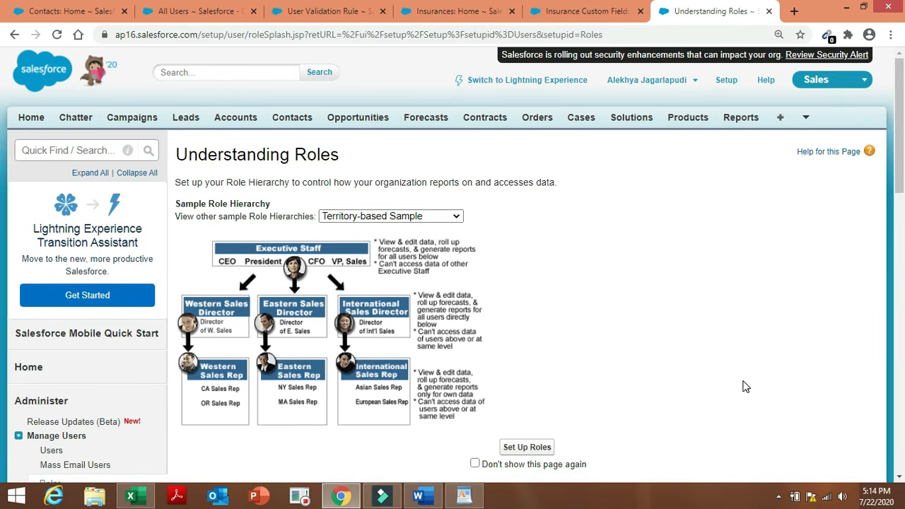
pyautogui.scroll(-1, 902, 200)
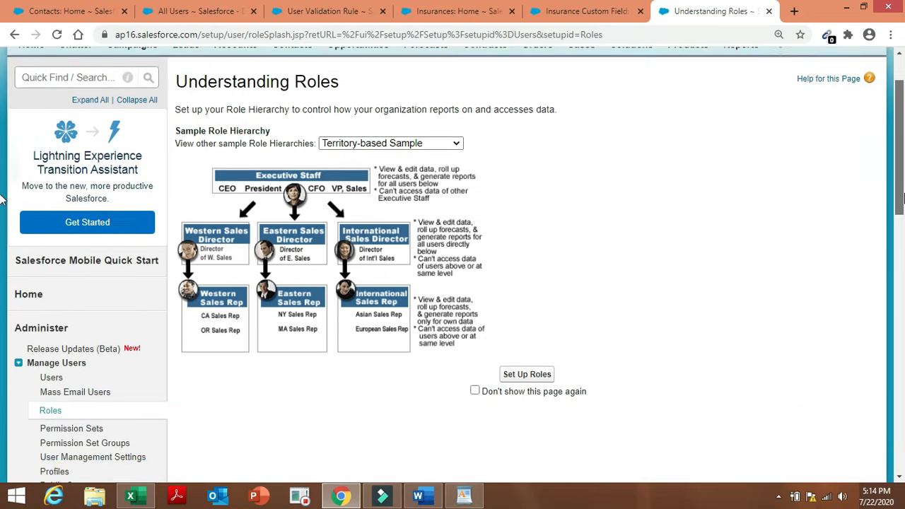
pyautogui.scroll(1, 3, 202)
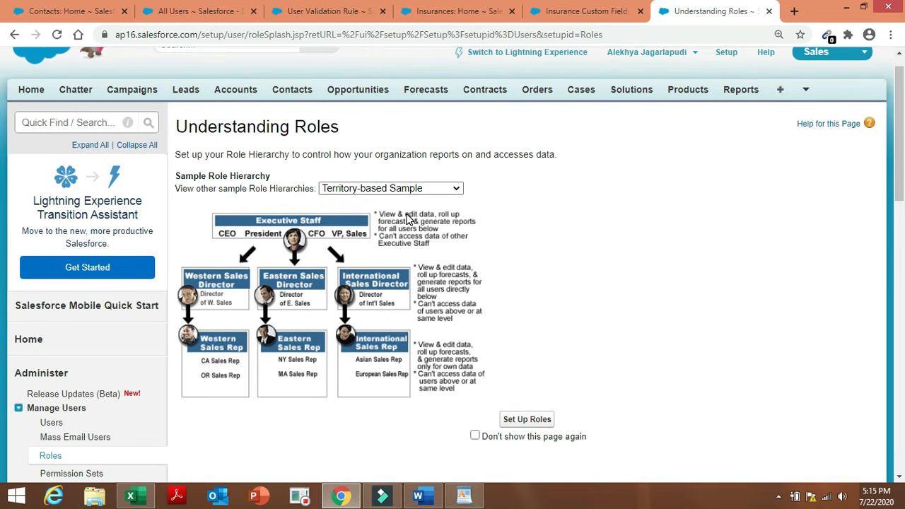
pyautogui.click(434, 189)
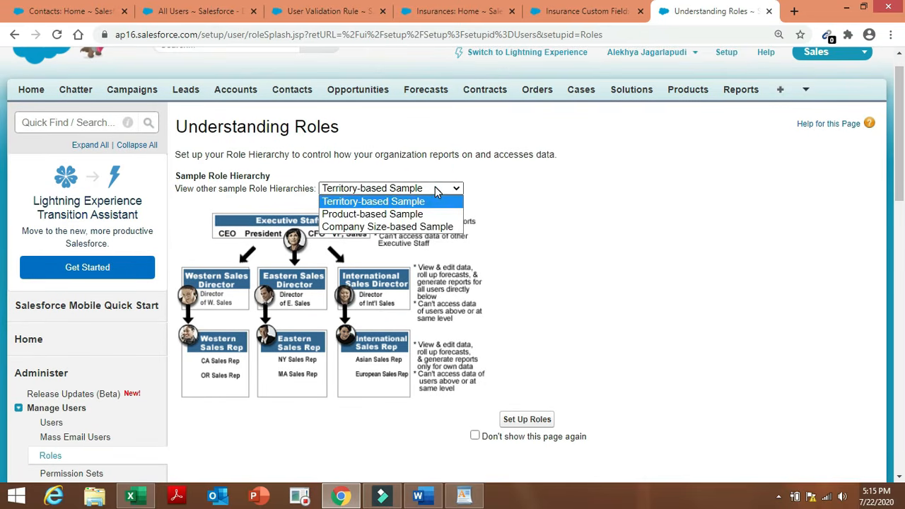
pyautogui.click(434, 186)
pyautogui.click(538, 419)
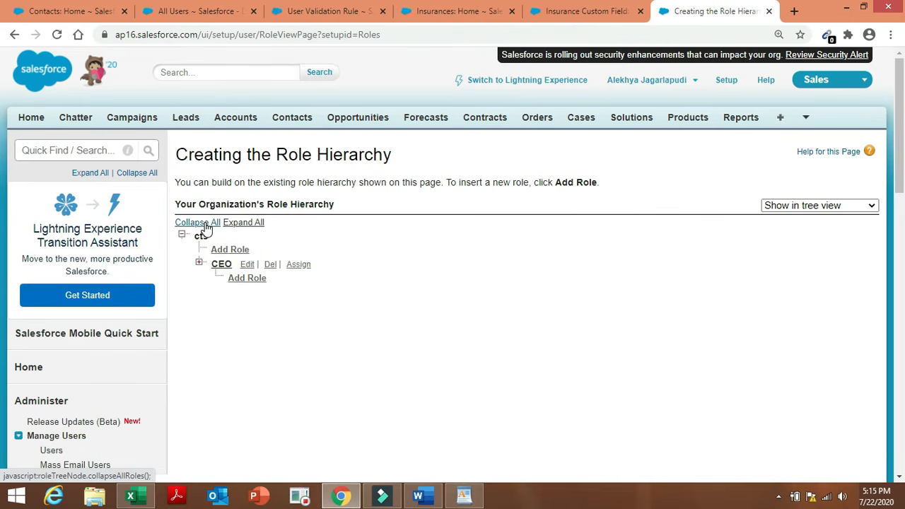
# Collapse the tree and start a role under cts labelled Insurance VP.
pyautogui.click(205, 224)
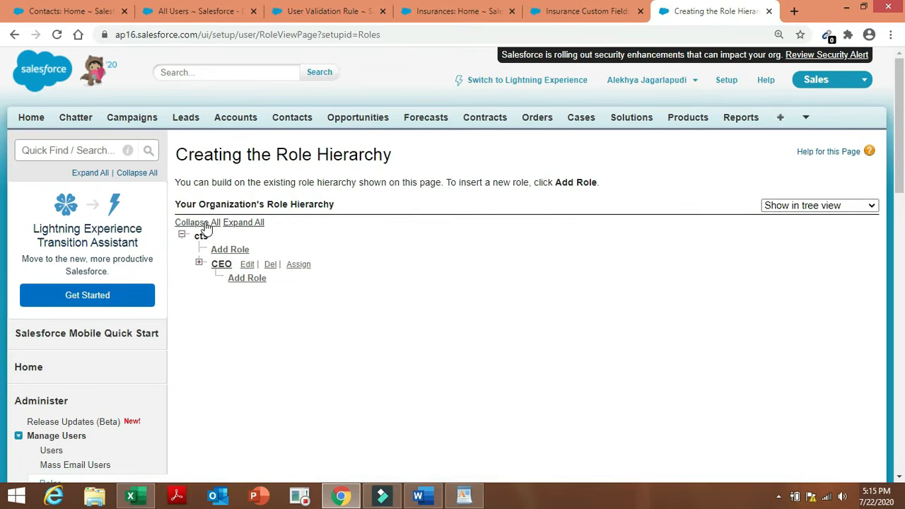
pyautogui.click(206, 225)
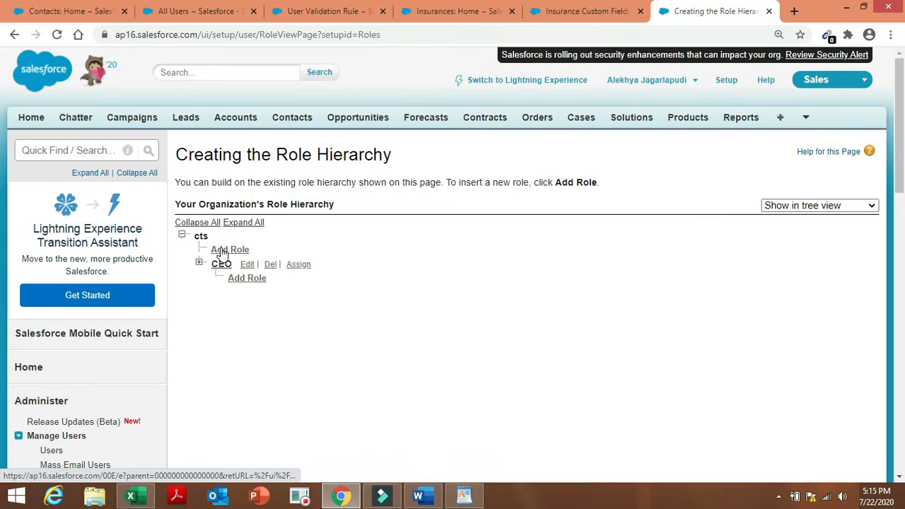
pyautogui.click(221, 251)
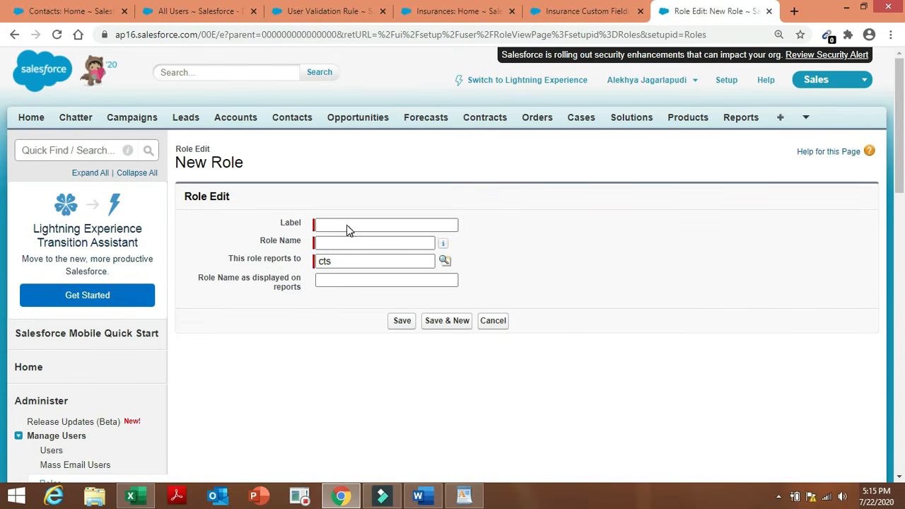
pyautogui.click(347, 224)
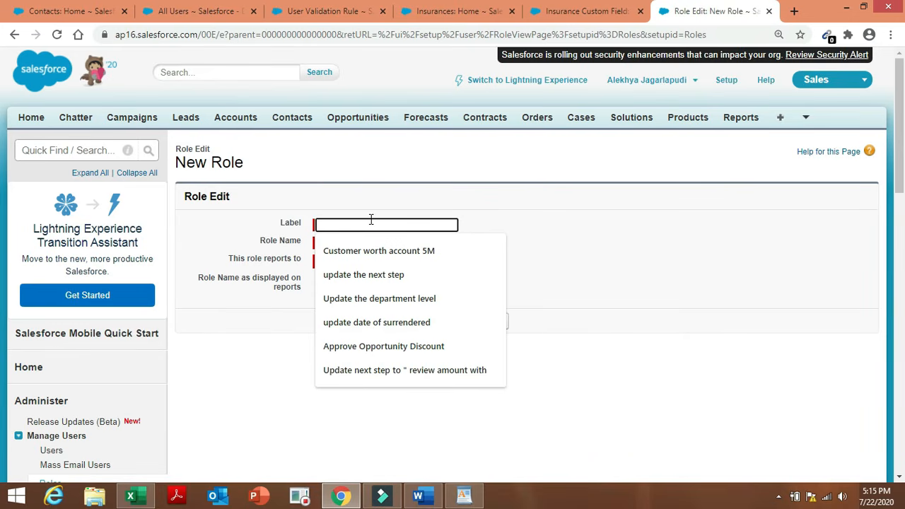
pyautogui.write('Insurance')
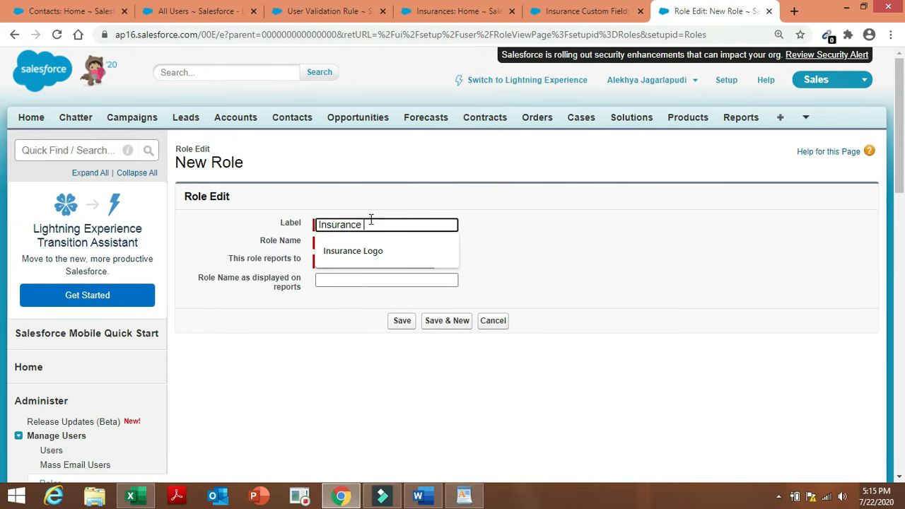
pyautogui.write('V')
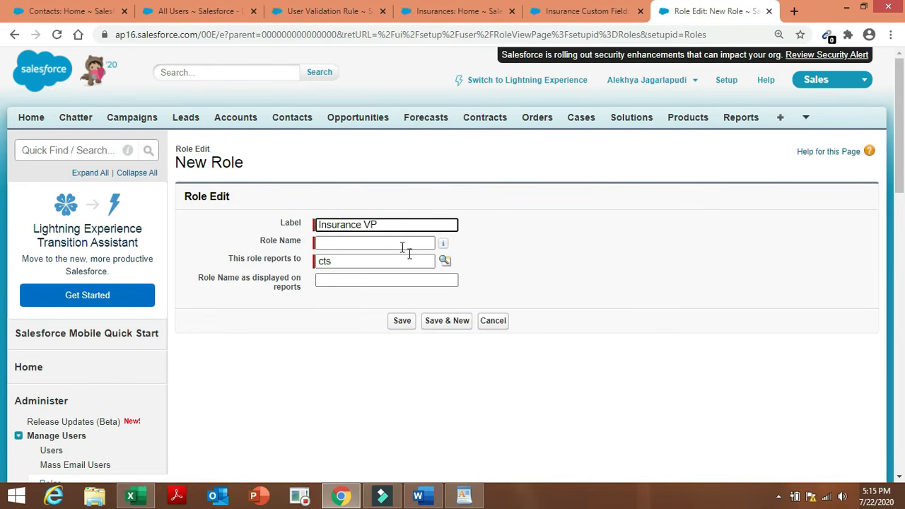
pyautogui.write('P')
# Close the parent role picker and cancel the unfinished Insurance VP draft.
pyautogui.click(444, 261)
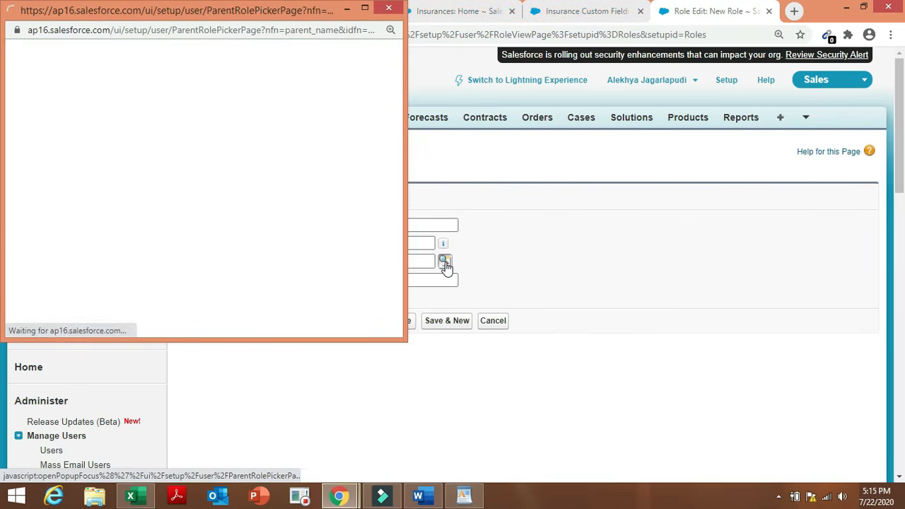
pyautogui.click(281, 198)
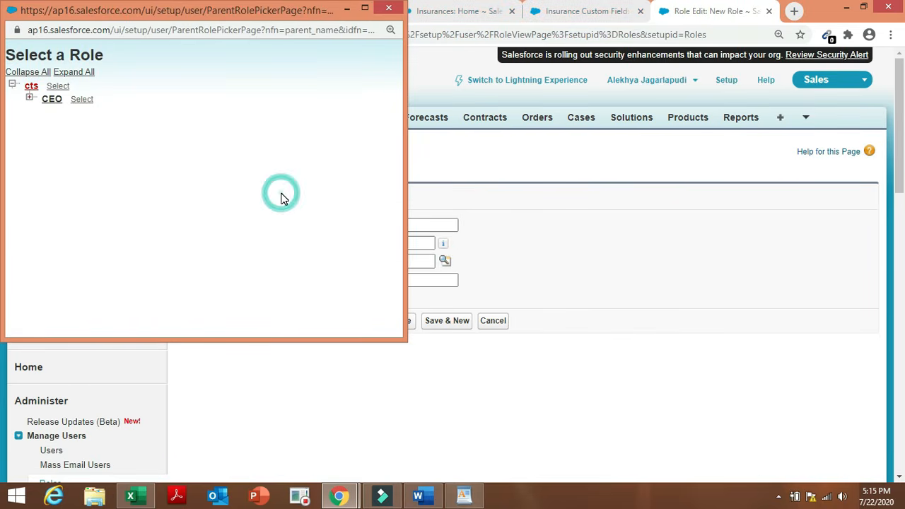
pyautogui.click(346, 8)
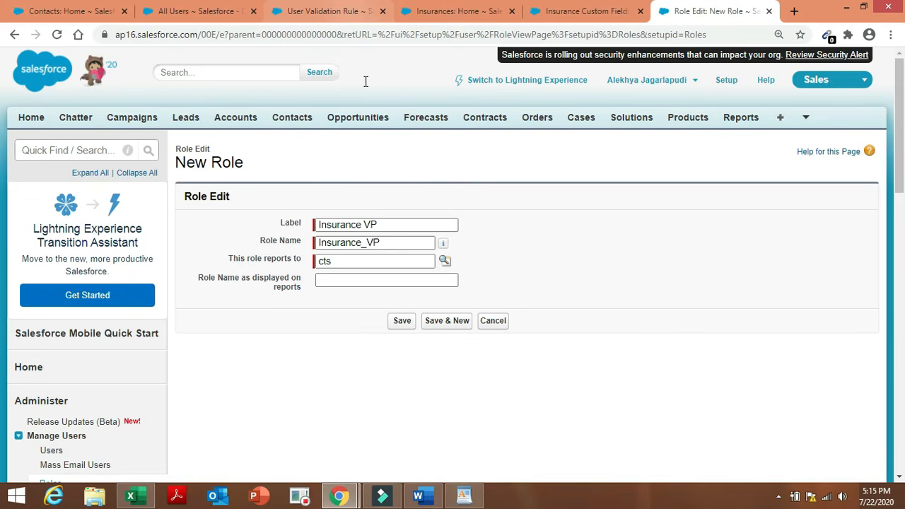
pyautogui.click(498, 329)
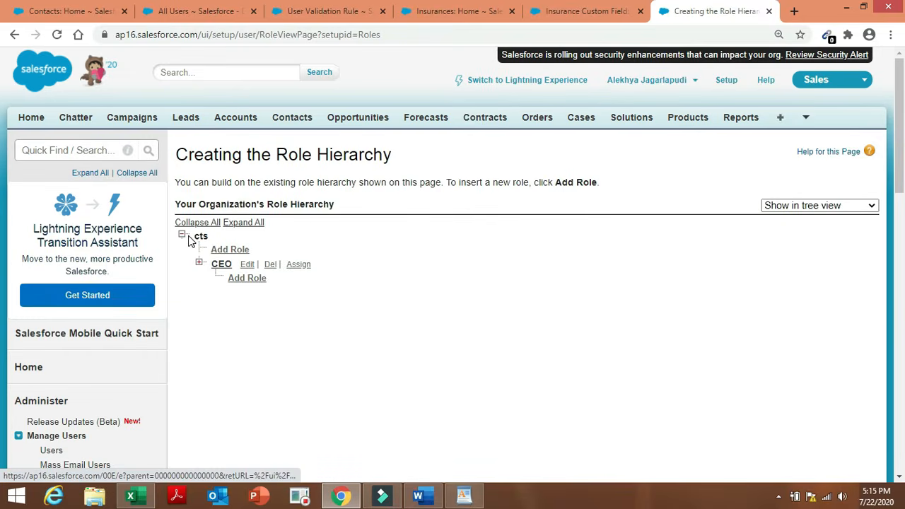
# Collapse the cts branch and whole hierarchy, then add a fresh role under cts.
pyautogui.click(181, 236)
pyautogui.click(181, 236)
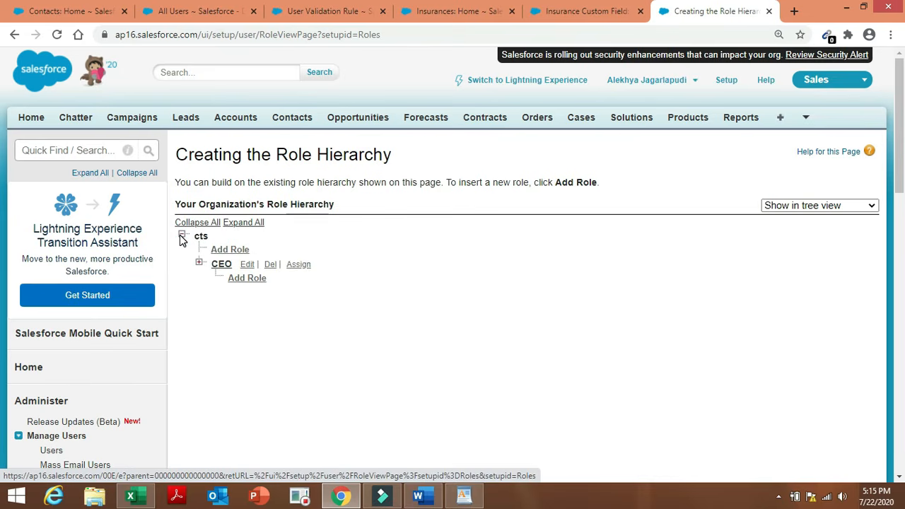
pyautogui.click(181, 236)
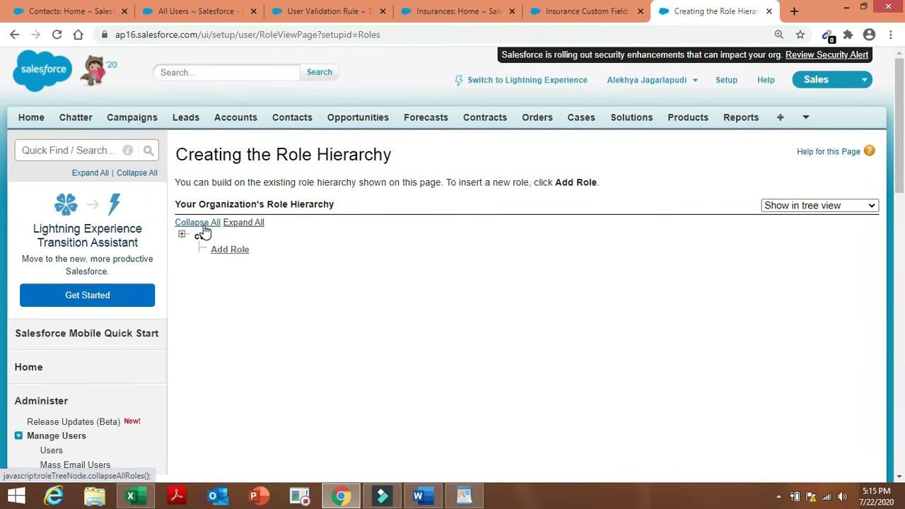
pyautogui.click(203, 227)
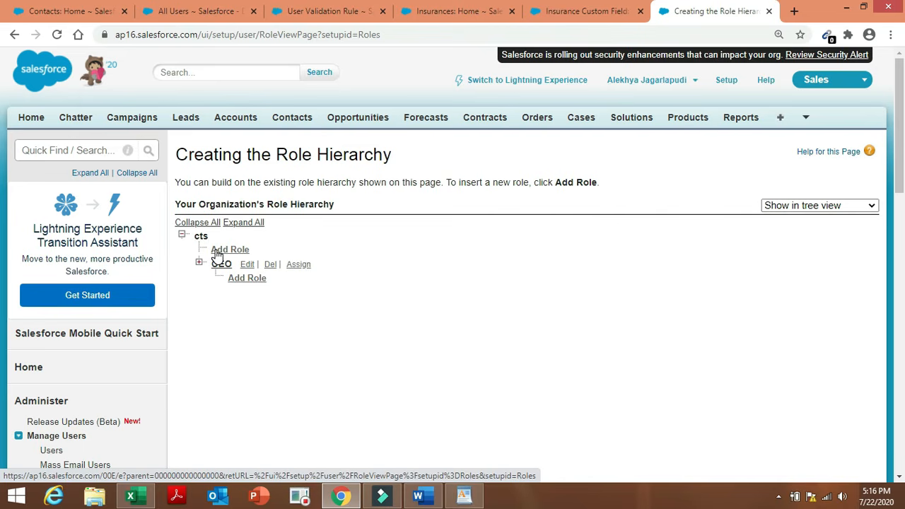
pyautogui.click(217, 253)
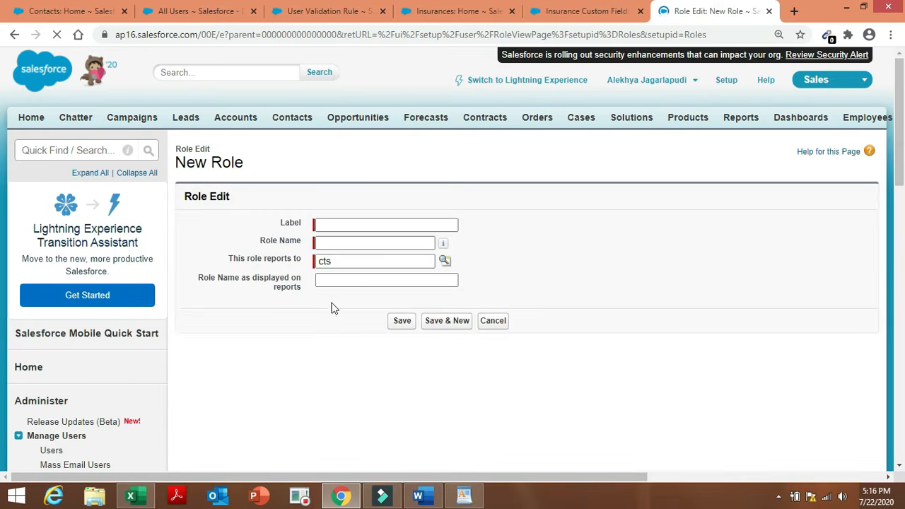
# Save a role labelled Insurance VP with Role Name Insurance_VP, reporting to cts.
pyautogui.click(376, 226)
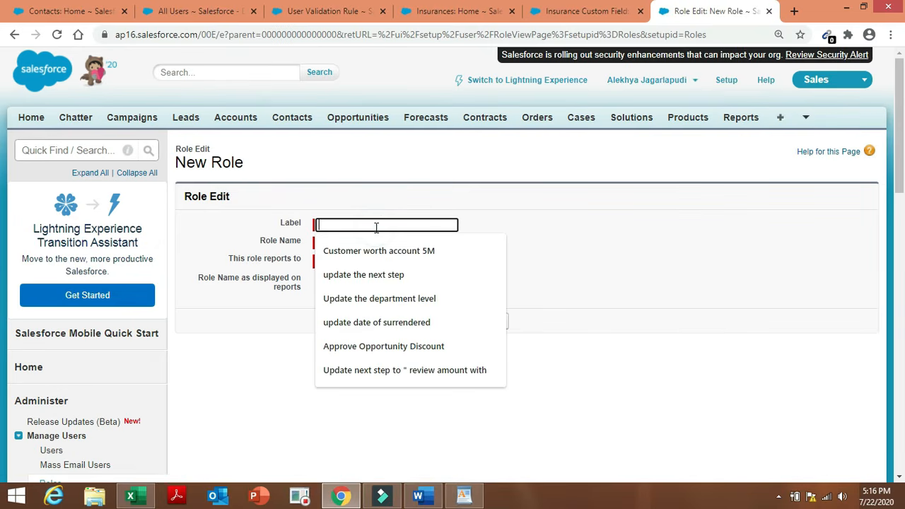
pyautogui.write('Insurance VP')
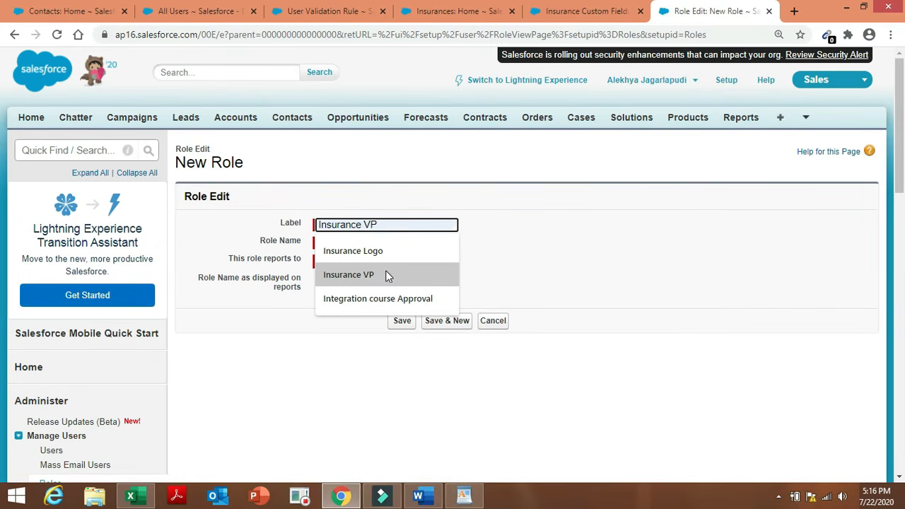
pyautogui.click(387, 276)
pyautogui.click(399, 244)
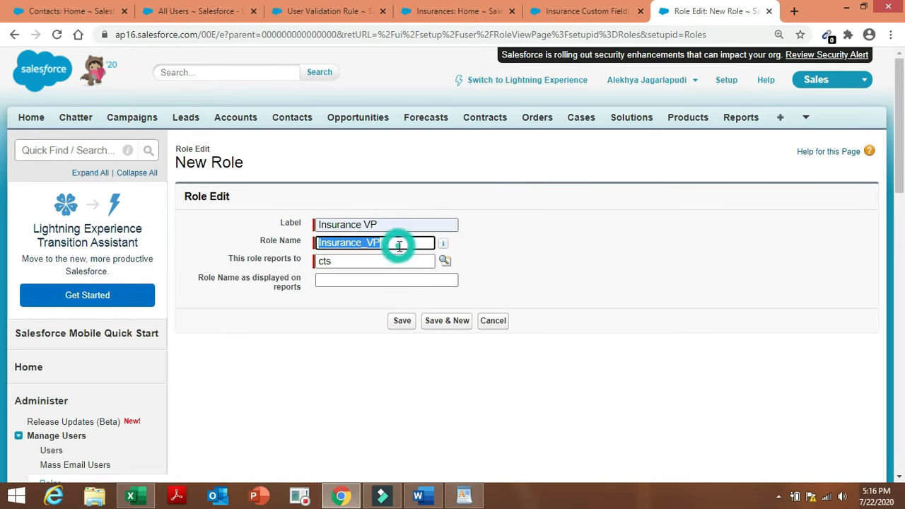
pyautogui.click(444, 263)
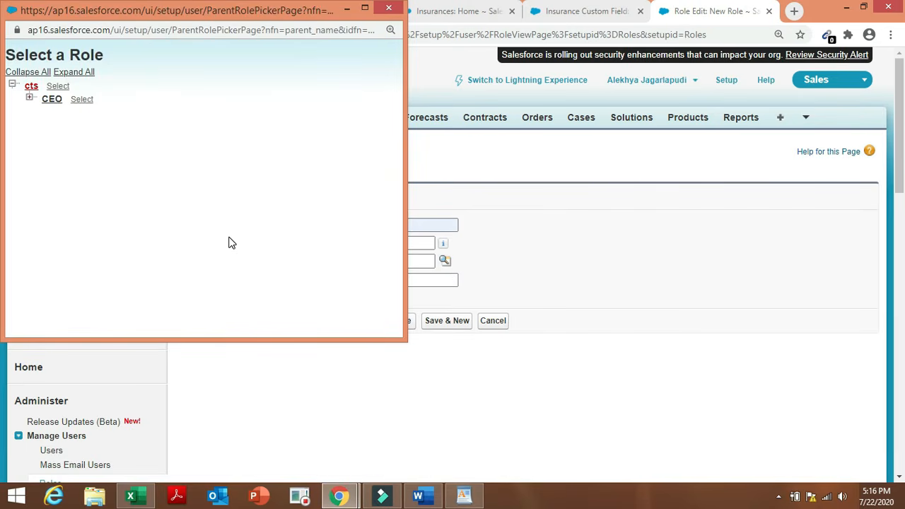
pyautogui.click(388, 8)
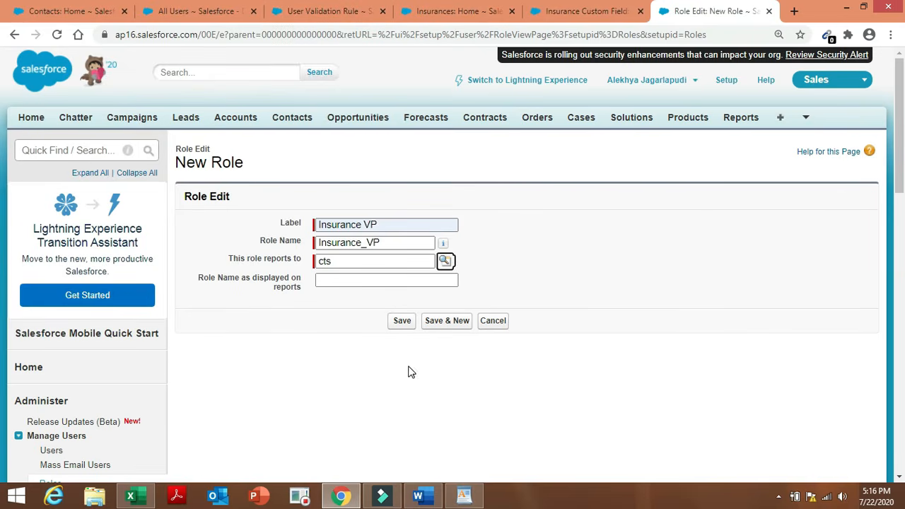
pyautogui.click(402, 323)
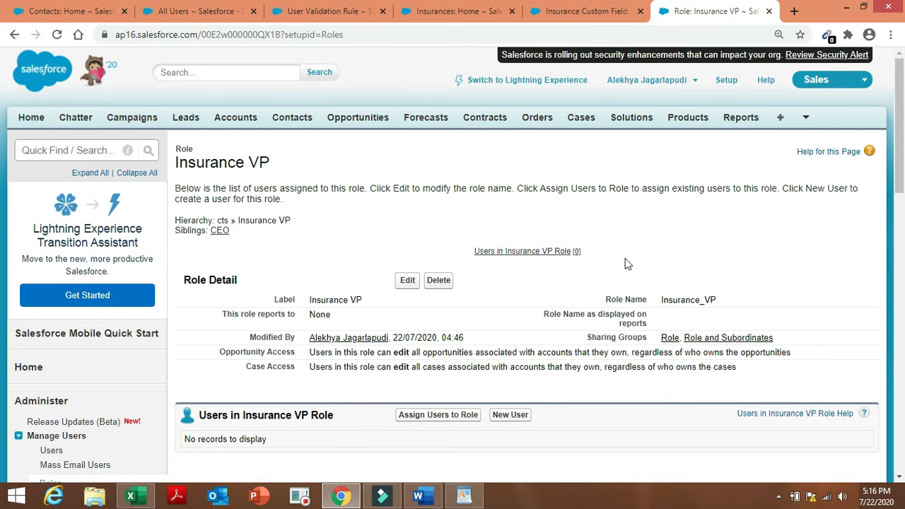
# Go back to the role hierarchy via Roles and Set Up Roles, checking the Word role list.
pyautogui.scroll(-4, 901, 118)
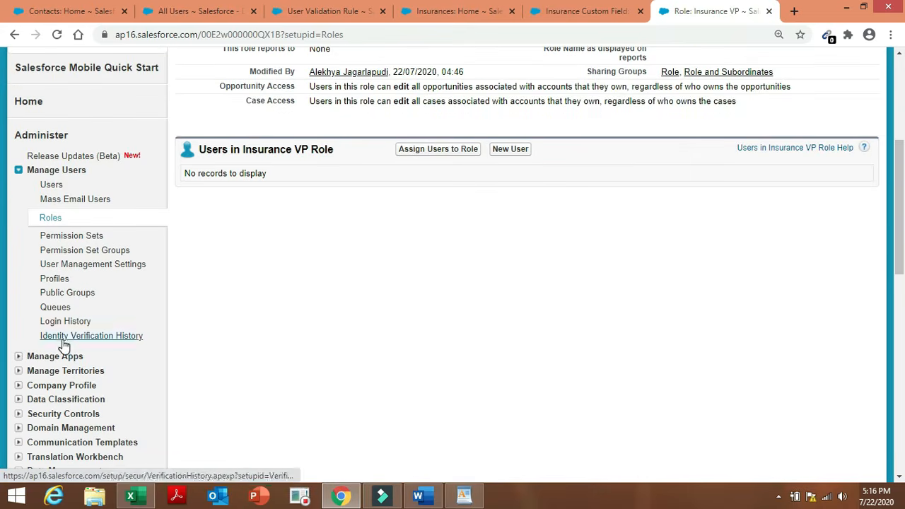
pyautogui.click(62, 220)
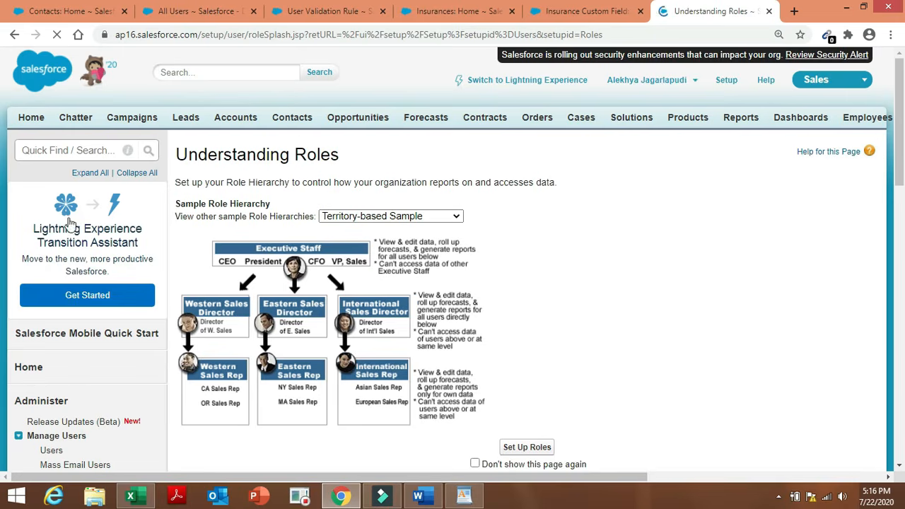
pyautogui.click(544, 448)
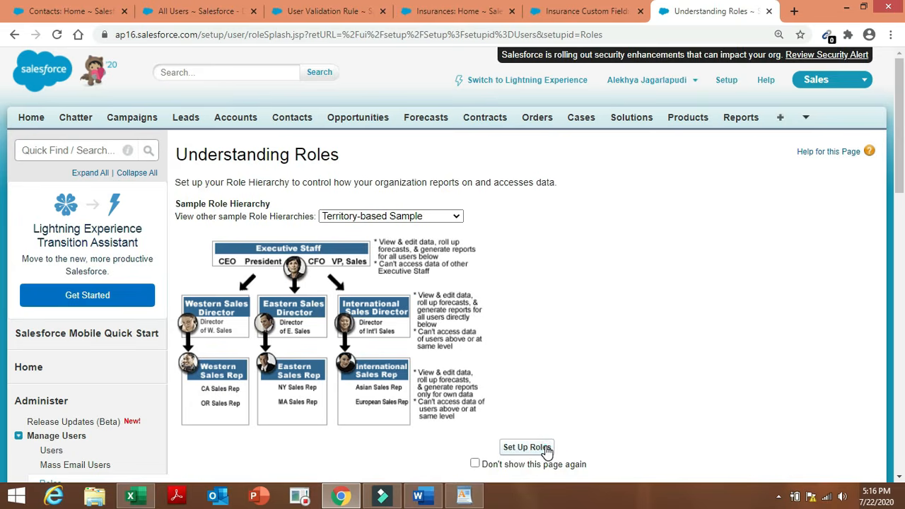
pyautogui.click(432, 496)
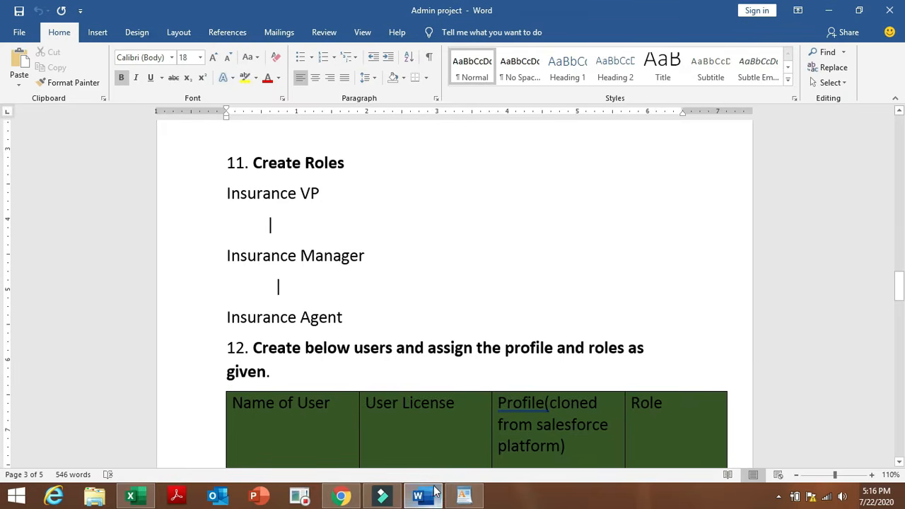
pyautogui.click(341, 496)
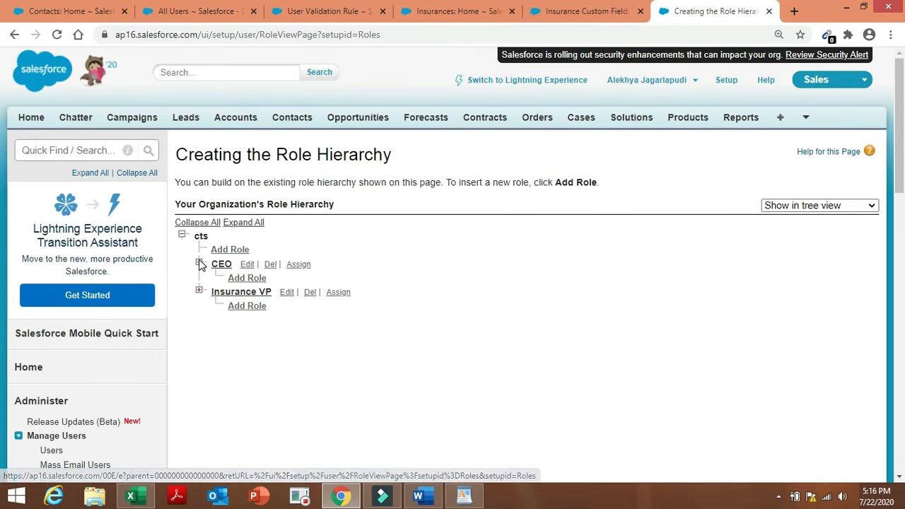
# Attempt to delete the CEO role, go back, then add a role under Insurance VP.
pyautogui.click(270, 266)
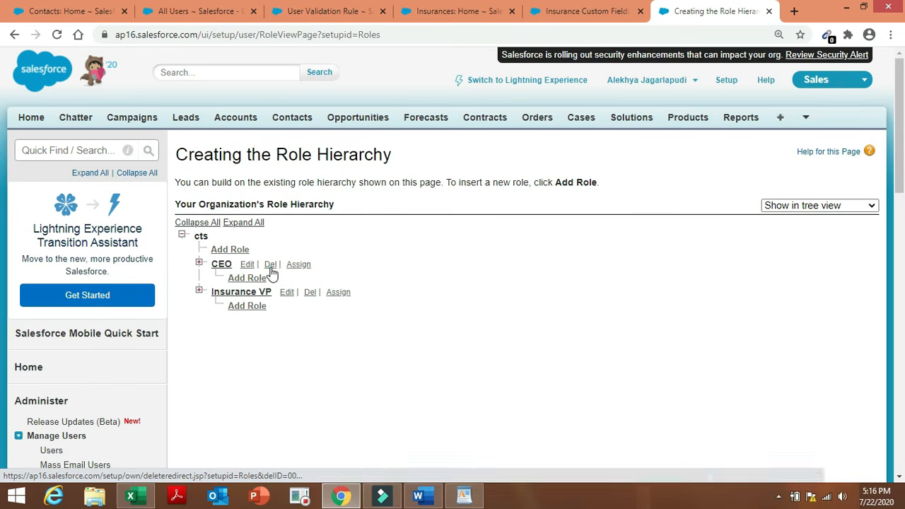
pyautogui.click(513, 110)
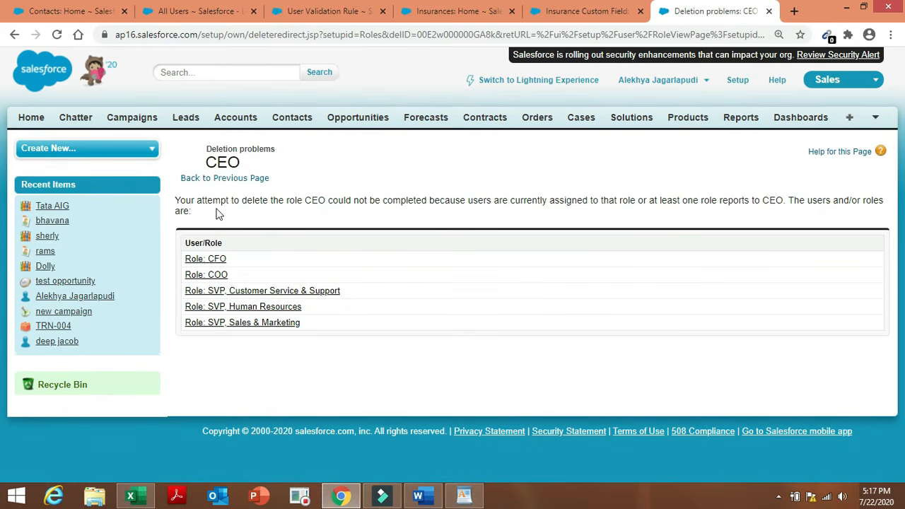
pyautogui.click(239, 179)
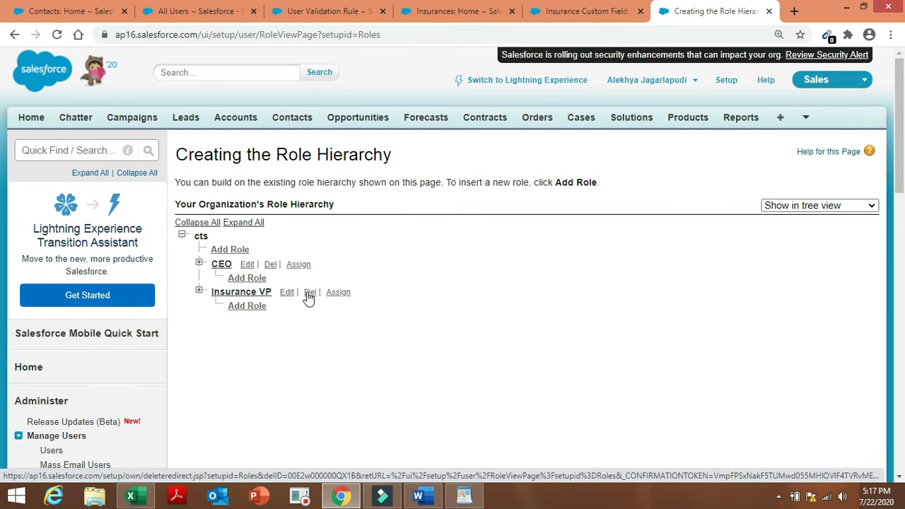
pyautogui.click(241, 311)
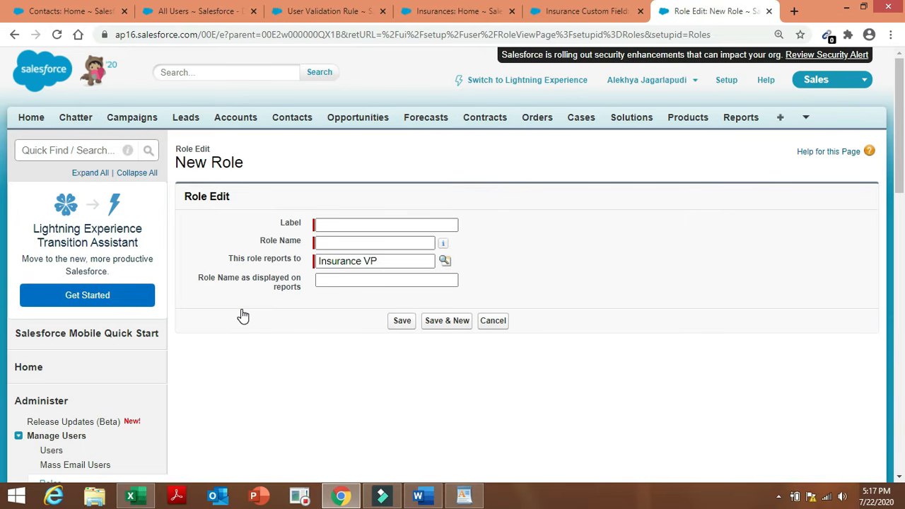
# Label the new role Insurance Manager, let the Role Name auto-fill, and save it.
pyautogui.click(422, 497)
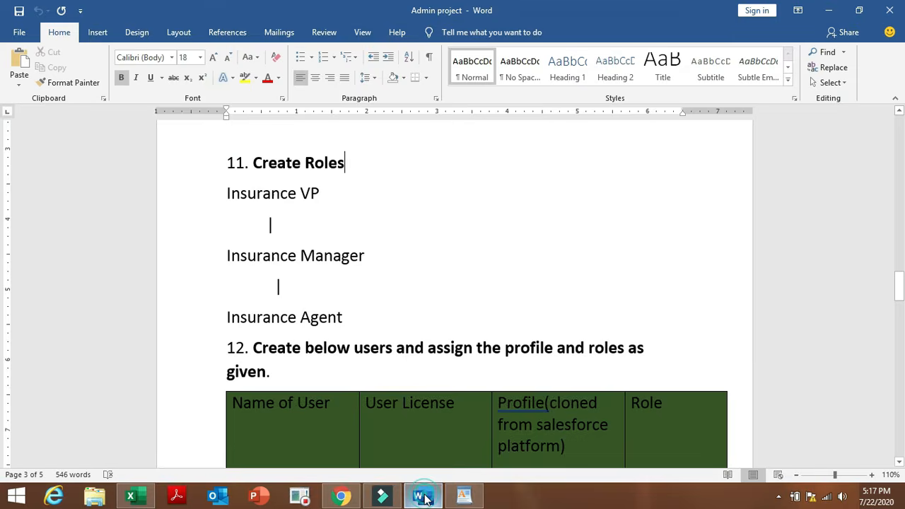
pyautogui.click(342, 497)
pyautogui.click(337, 223)
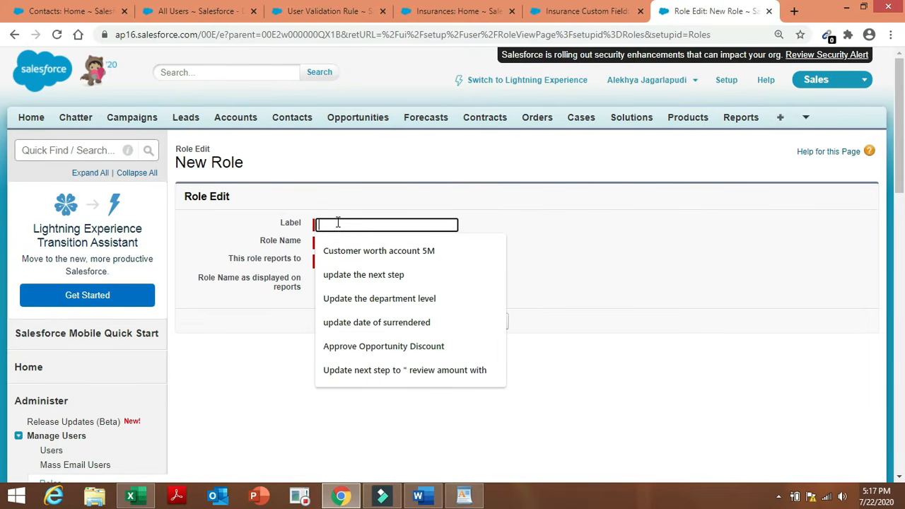
pyautogui.write('Ins')
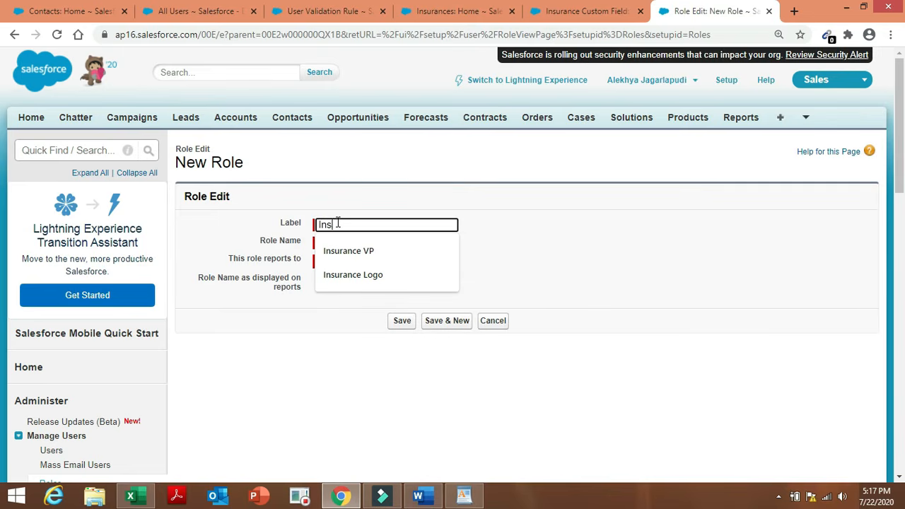
pyautogui.write('urance Manager')
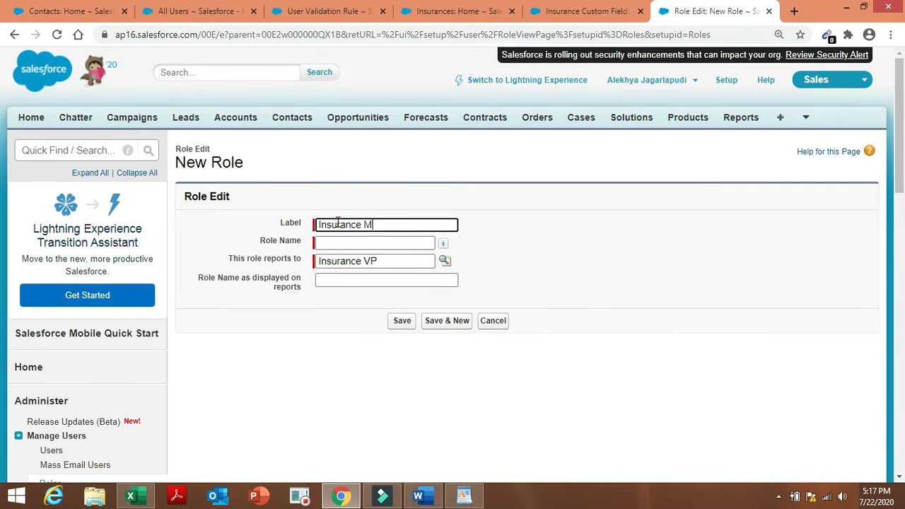
pyautogui.doubleClick(521, 268)
pyautogui.click(408, 324)
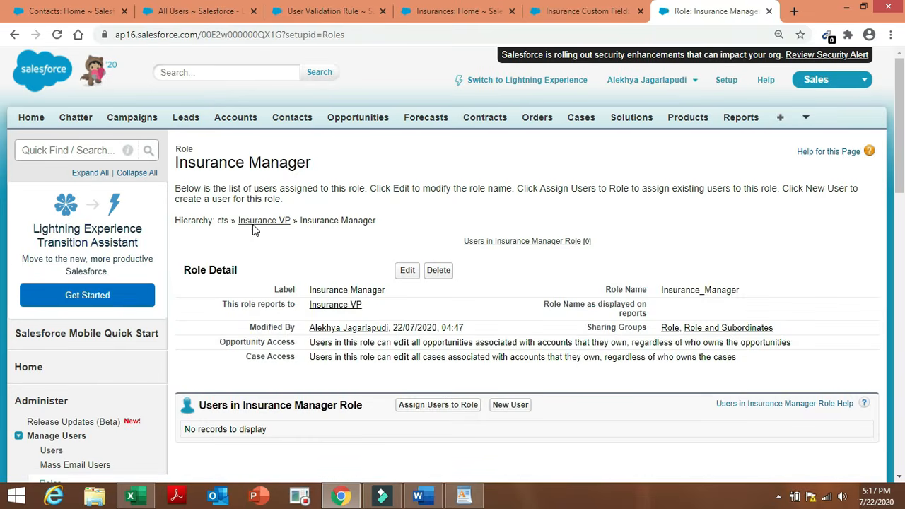
# Return to the role hierarchy and add another role under Insurance VP.
pyautogui.click(264, 221)
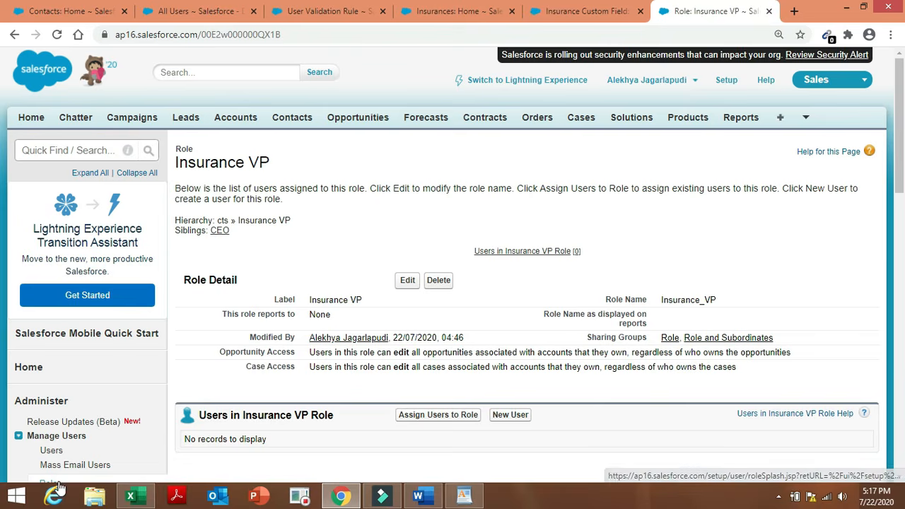
pyautogui.click(59, 484)
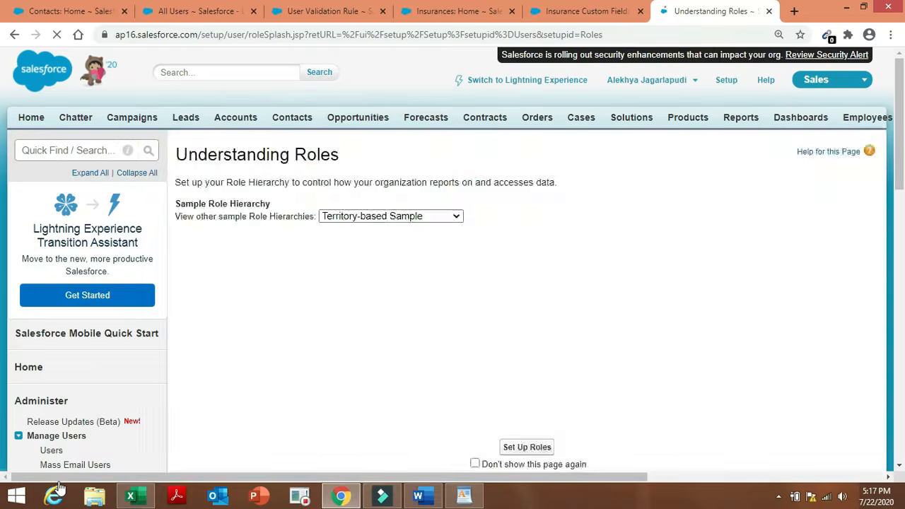
pyautogui.click(528, 448)
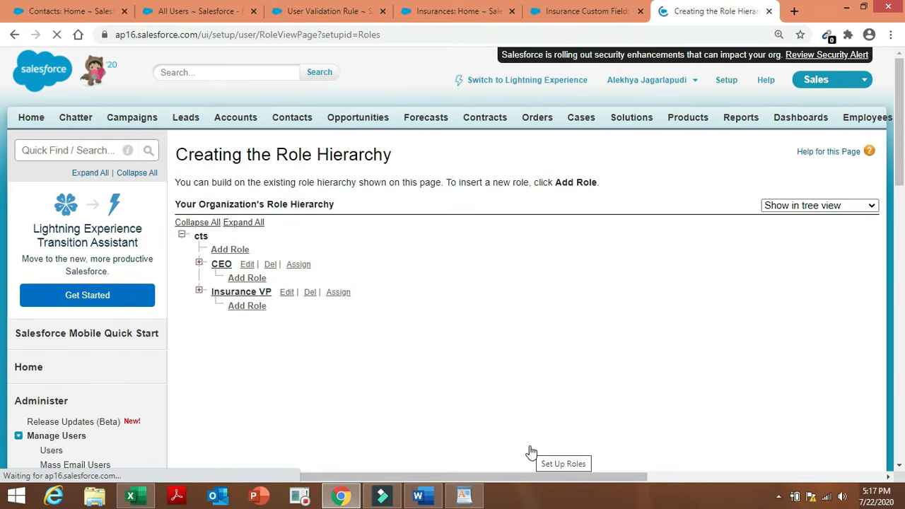
pyautogui.click(255, 311)
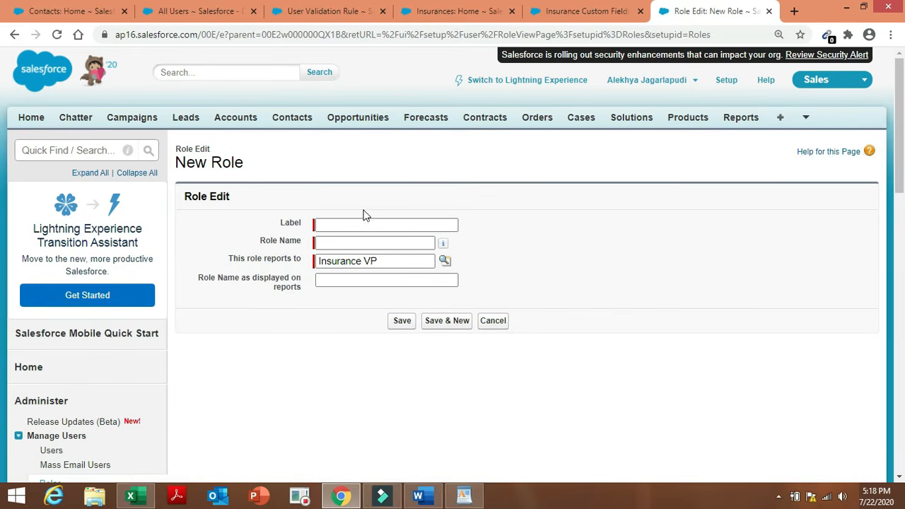
# Enter Insurance Manager again with Save & New, cancel on the duplicate error, and expand Insurance VP.
pyautogui.click(365, 222)
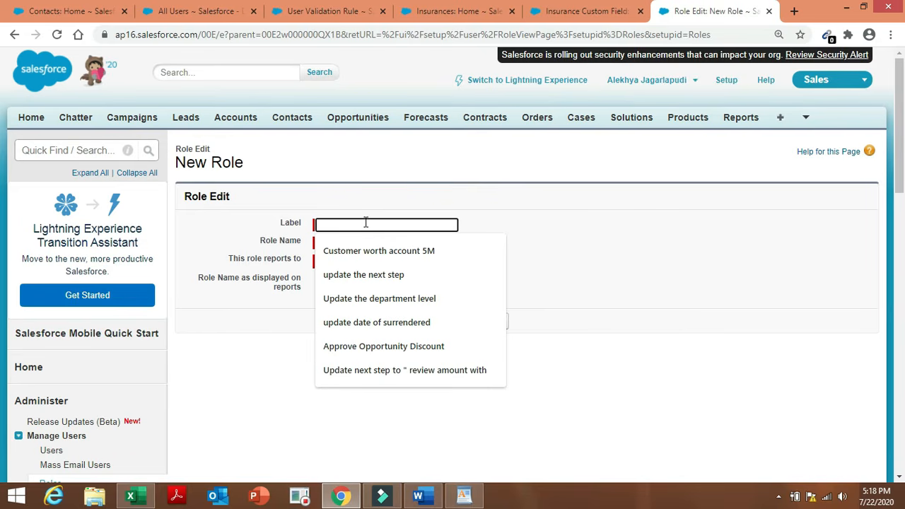
pyautogui.write('Insurance Manager')
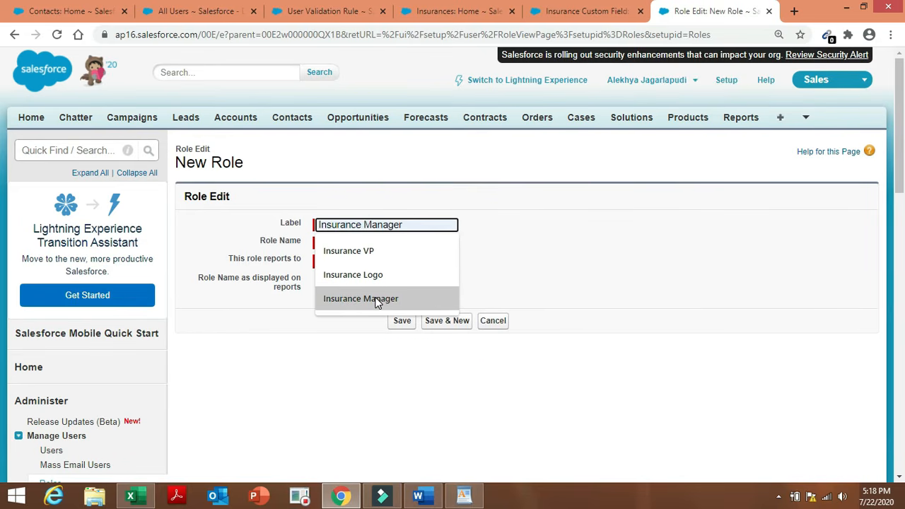
pyautogui.click(374, 298)
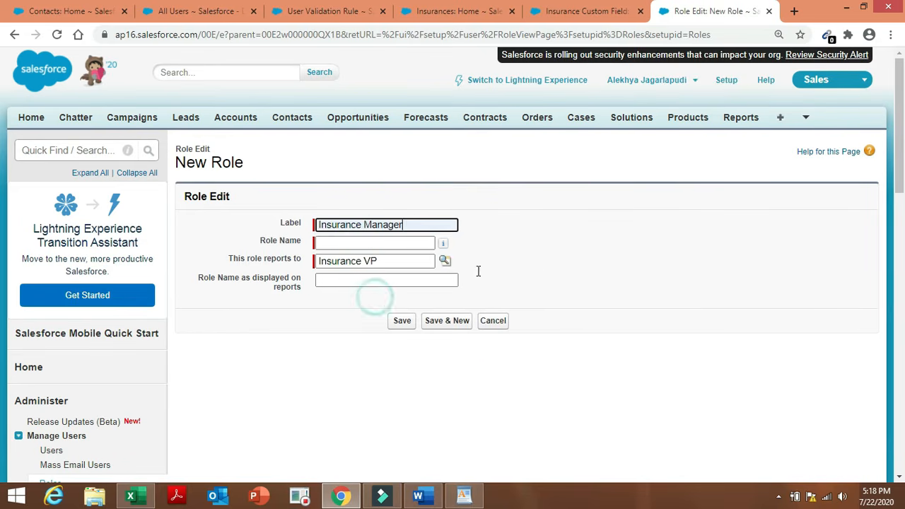
pyautogui.click(549, 263)
pyautogui.doubleClick(550, 263)
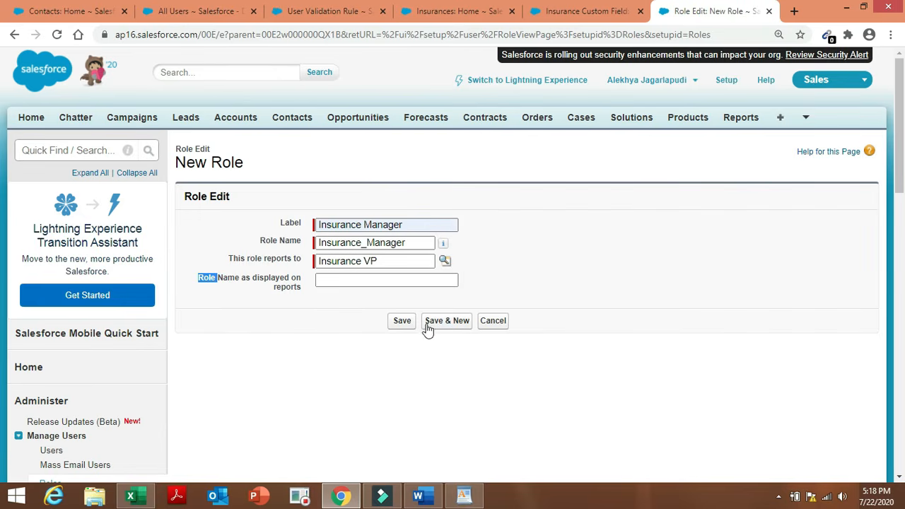
pyautogui.click(436, 322)
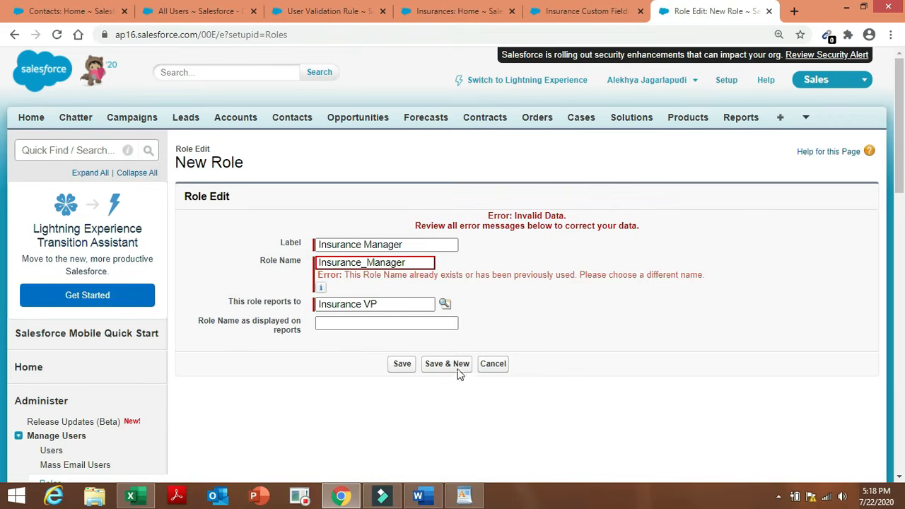
pyautogui.click(507, 363)
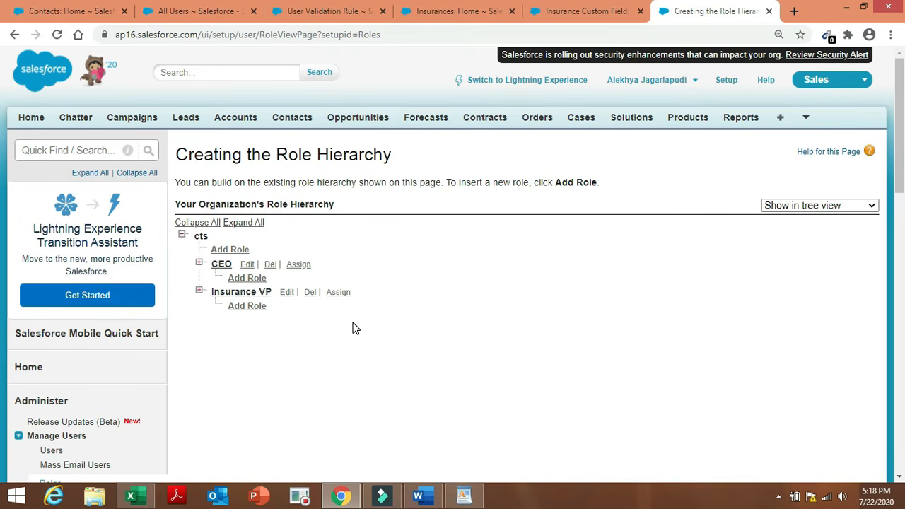
pyautogui.click(200, 291)
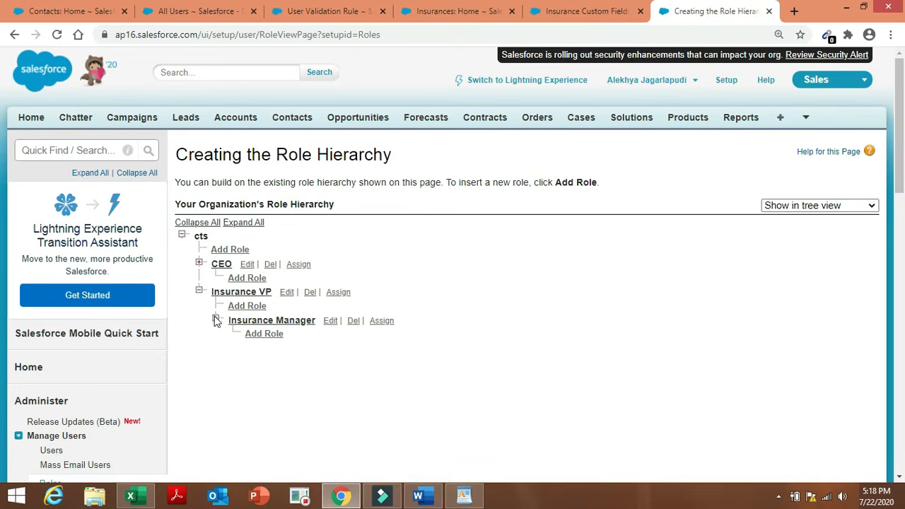
# Expand Insurance Manager and save an Insurance Agent role reporting to it.
pyautogui.click(216, 320)
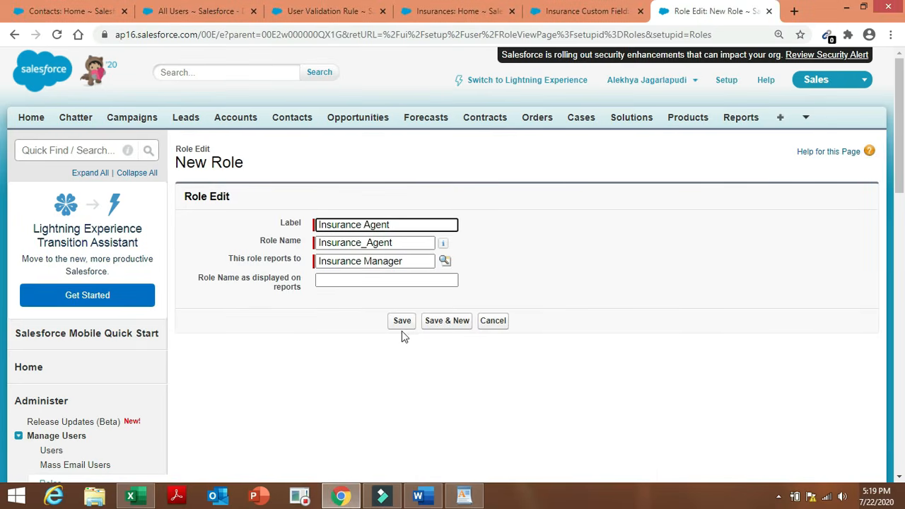
pyautogui.click(403, 321)
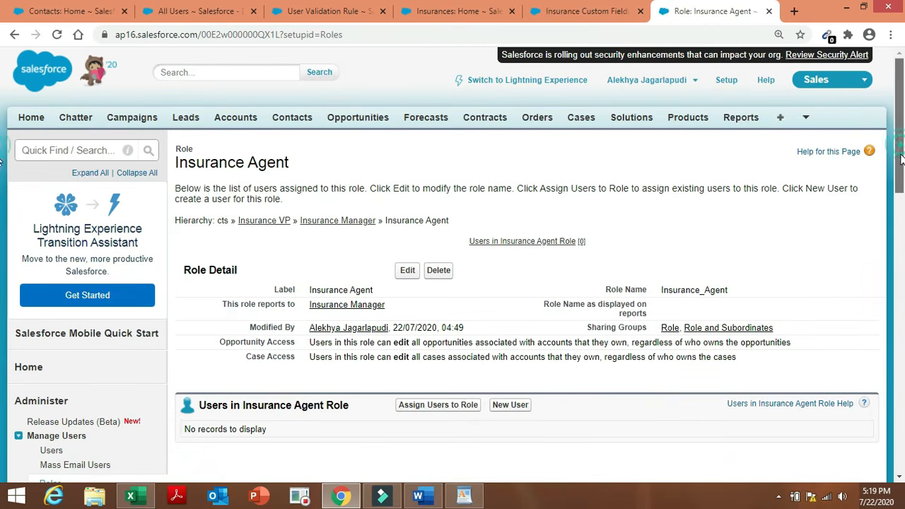
pyautogui.moveTo(900, 149); pyautogui.dragTo(899, 167)
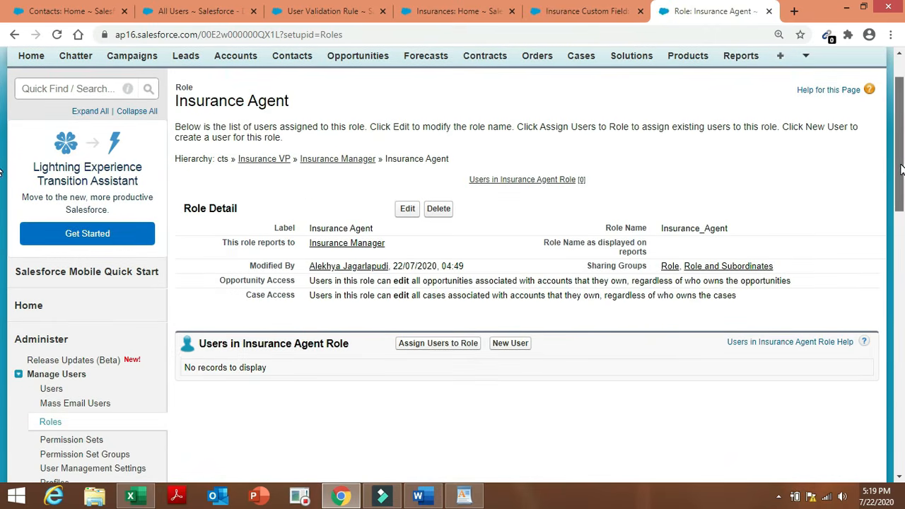
# Tick Don't show this page again, open the role hierarchy, and confirm deleting CEO.
pyautogui.click(50, 423)
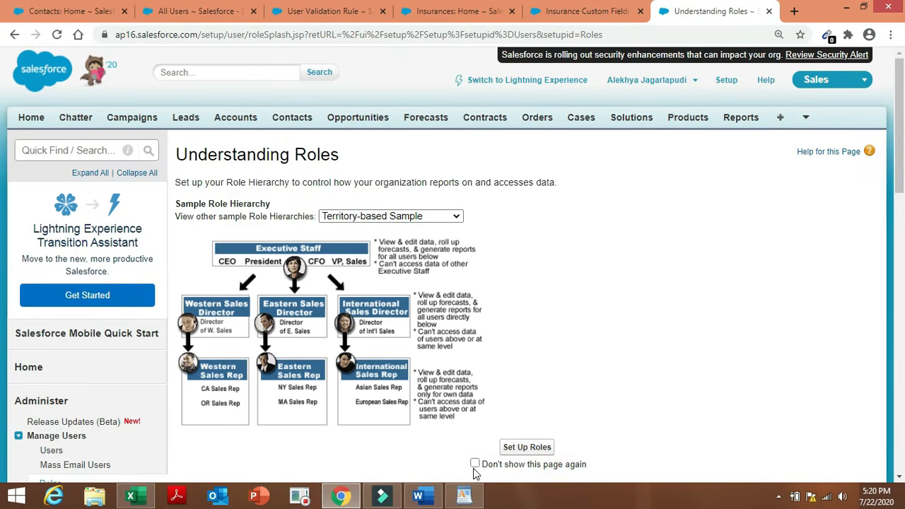
pyautogui.click(474, 463)
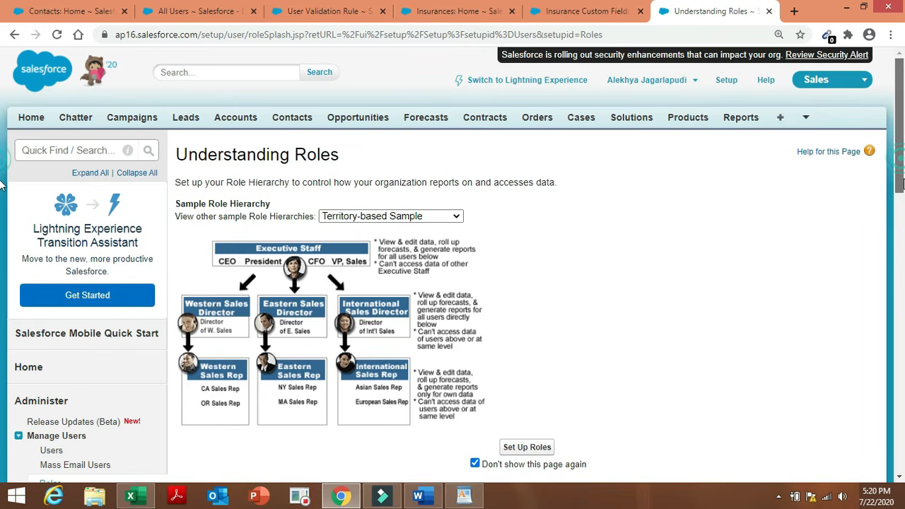
pyautogui.scroll(-1, 2, 192)
pyautogui.click(543, 362)
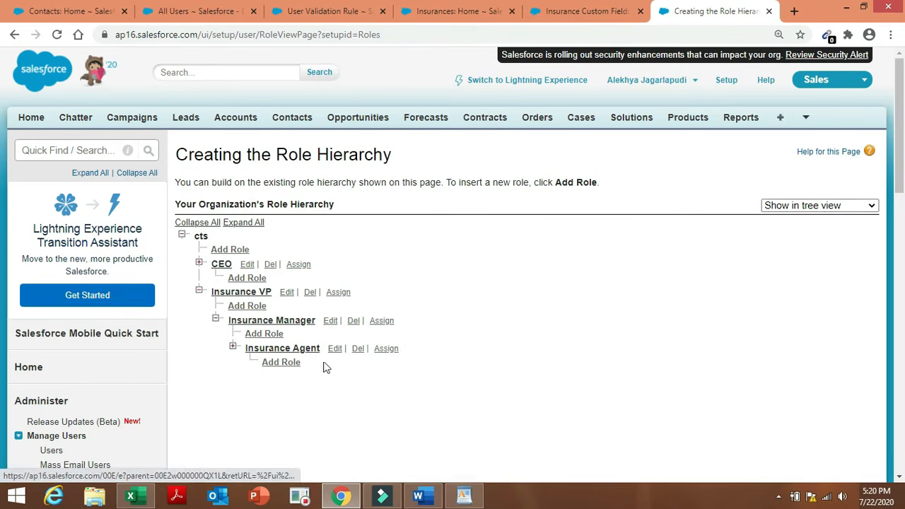
pyautogui.click(271, 264)
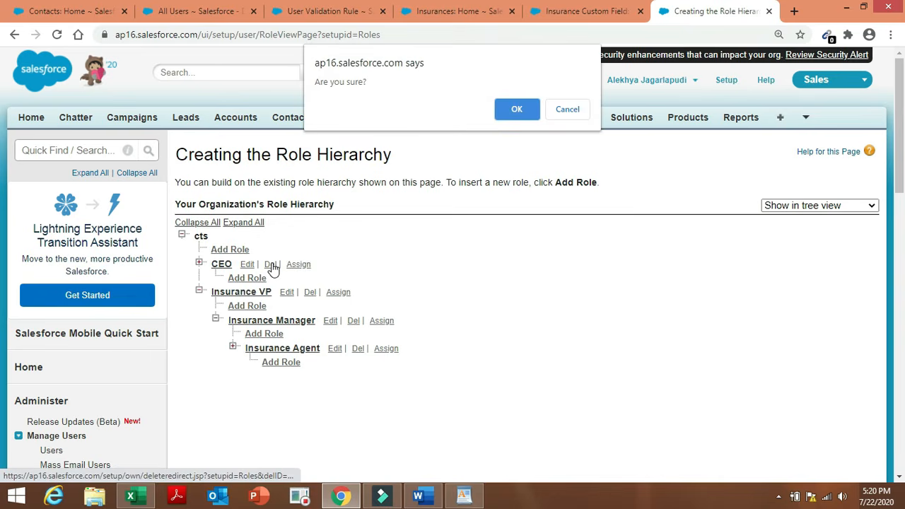
pyautogui.click(517, 109)
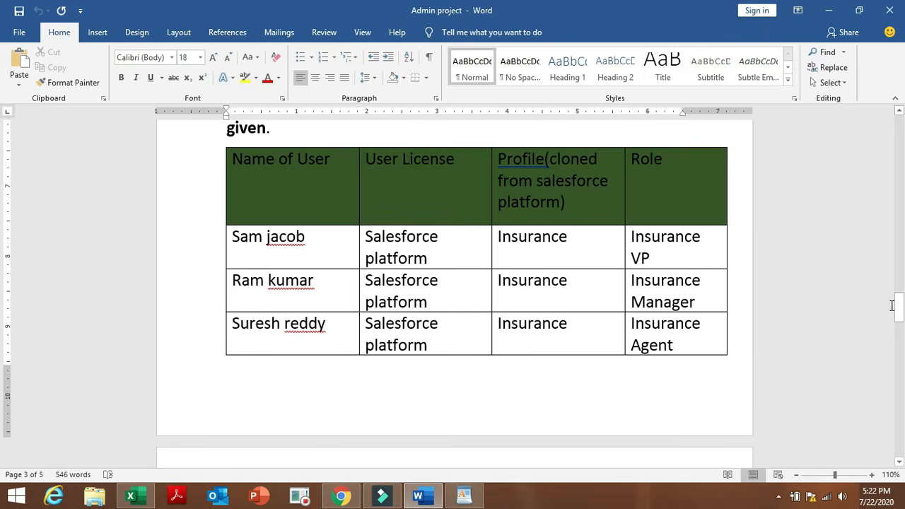
# Review item 12's table of three users with Insurance profiles and roles, then return to the browser.
pyautogui.moveTo(898, 311); pyautogui.dragTo(899, 297)
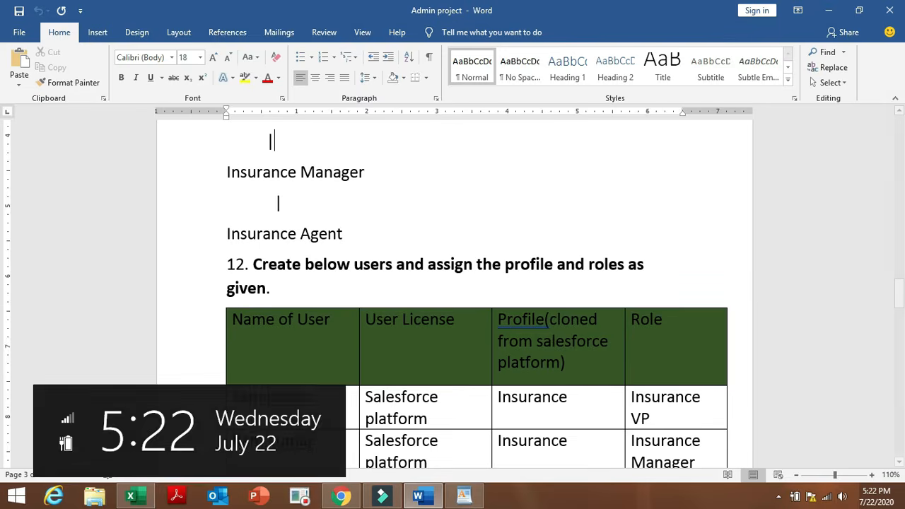
pyautogui.click(341, 496)
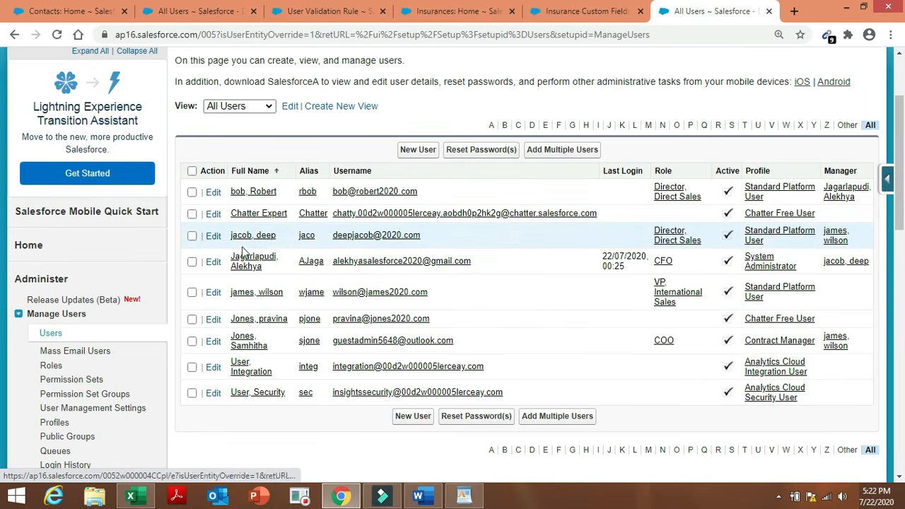
# Start a new user with a suggested last name, first name 'sa' and e-mail 'abcd@'.
pyautogui.click(409, 152)
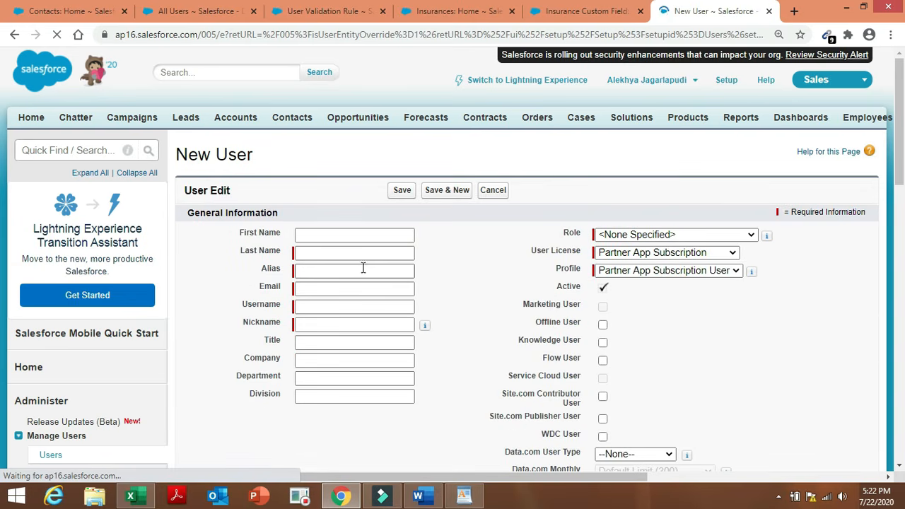
pyautogui.click(354, 253)
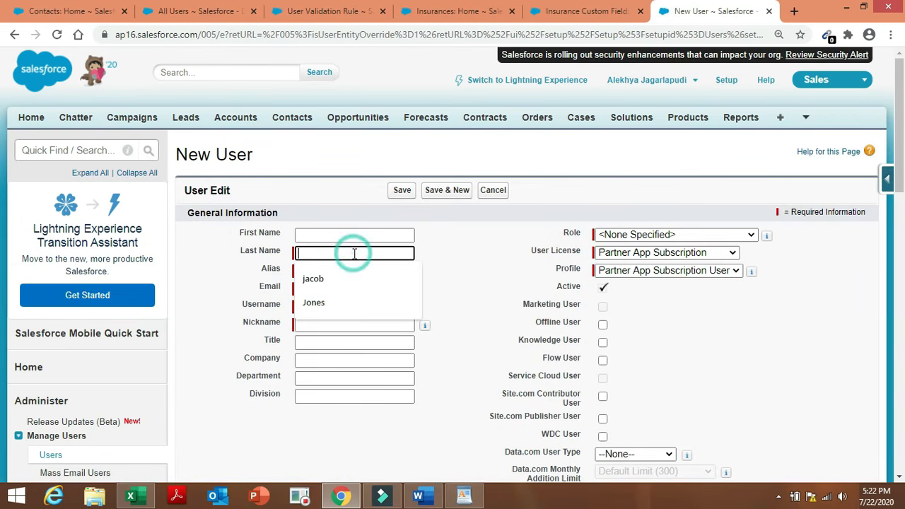
pyautogui.click(350, 277)
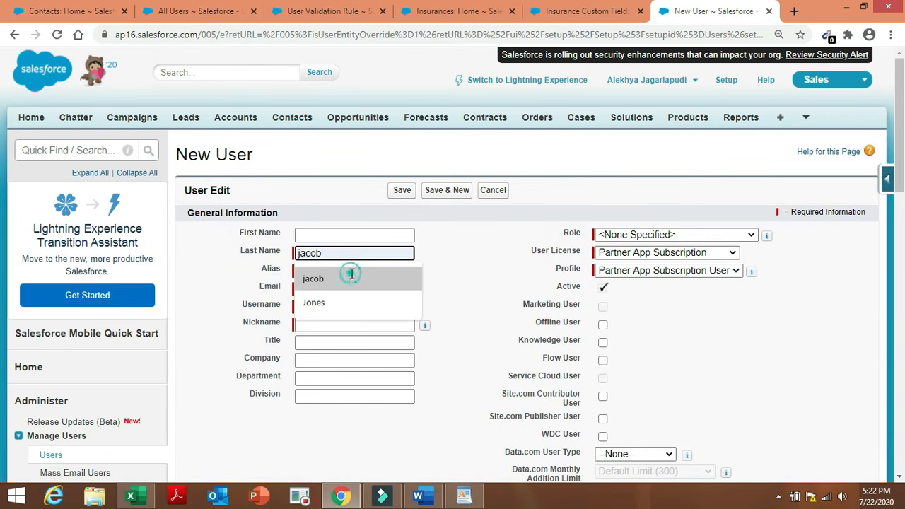
pyautogui.click(336, 236)
pyautogui.write('sam')
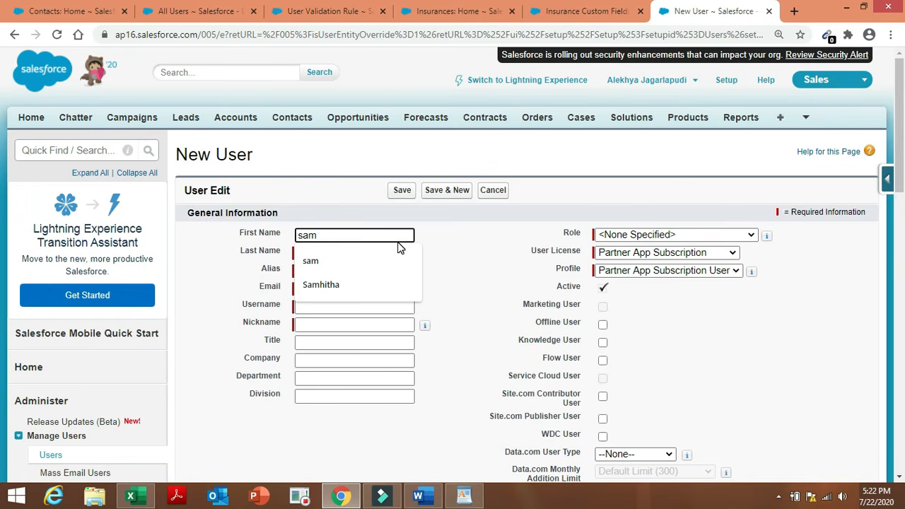
pyautogui.click(398, 242)
pyautogui.doubleClick(491, 239)
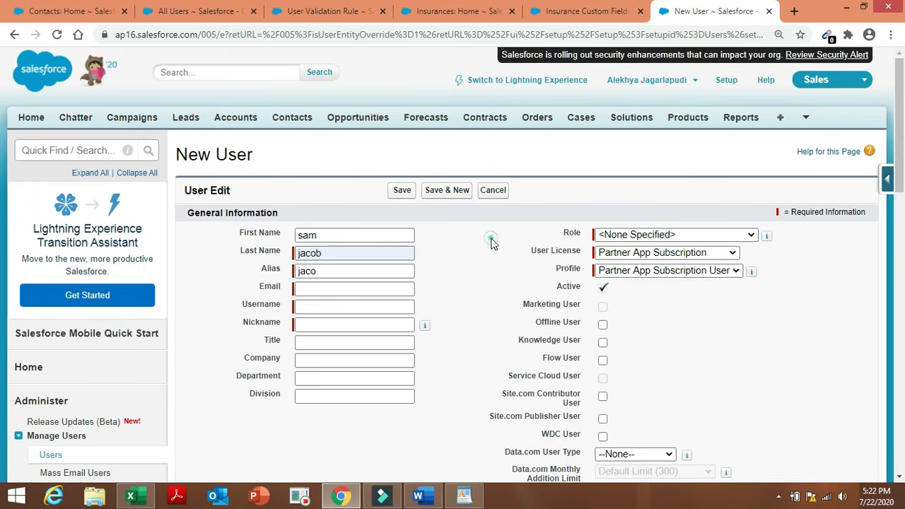
pyautogui.click(339, 290)
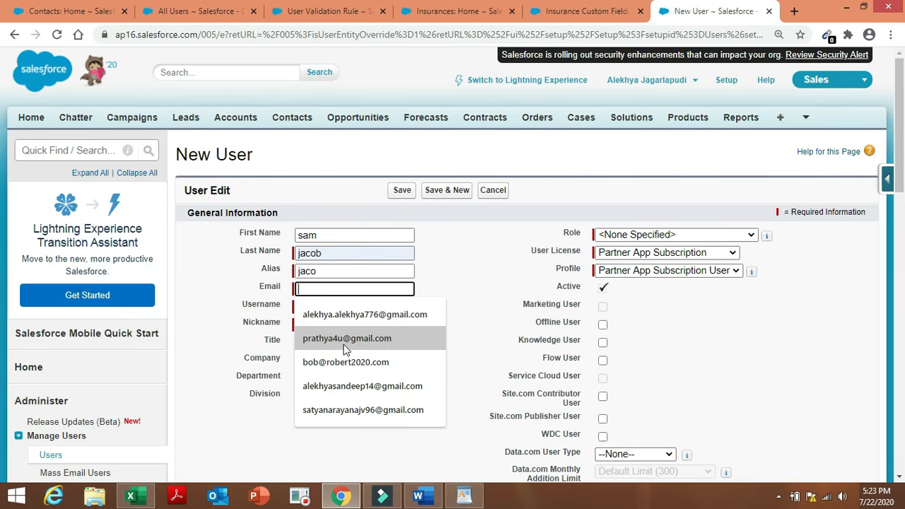
pyautogui.click(353, 362)
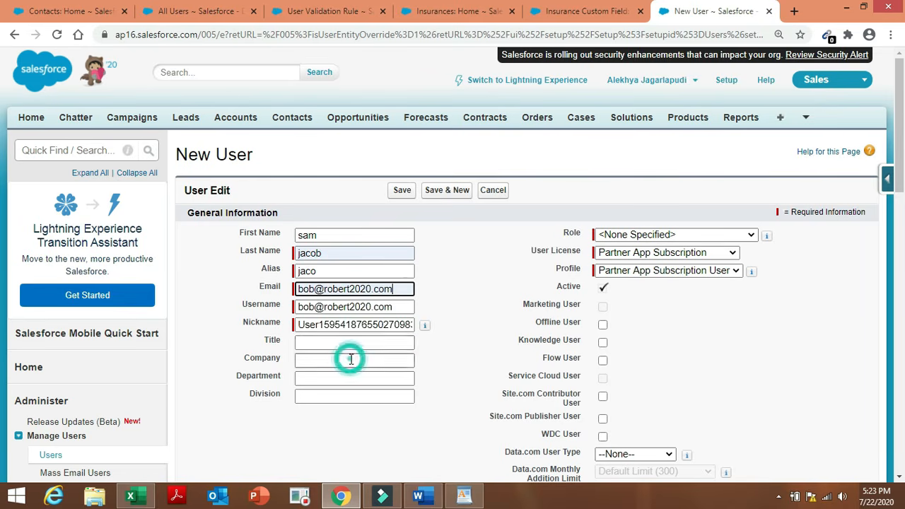
pyautogui.click(408, 288)
pyautogui.press('BackSpace')
pyautogui.press('BackSpace')
pyautogui.press('BackSpace')
pyautogui.press('BackSpace')
pyautogui.press('BackSpace')
pyautogui.press('BackSpace')
pyautogui.press('BackSpace')
pyautogui.press('BackSpace')
pyautogui.press('BackSpace')
pyautogui.press('BackSpace')
pyautogui.press('BackSpace')
pyautogui.press('BackSpace')
pyautogui.press('BackSpace')
pyautogui.press('BackSpace')
pyautogui.press('BackSpace')
pyautogui.press('BackSpace')
pyautogui.press('BackSpace')
pyautogui.press('BackSpace')
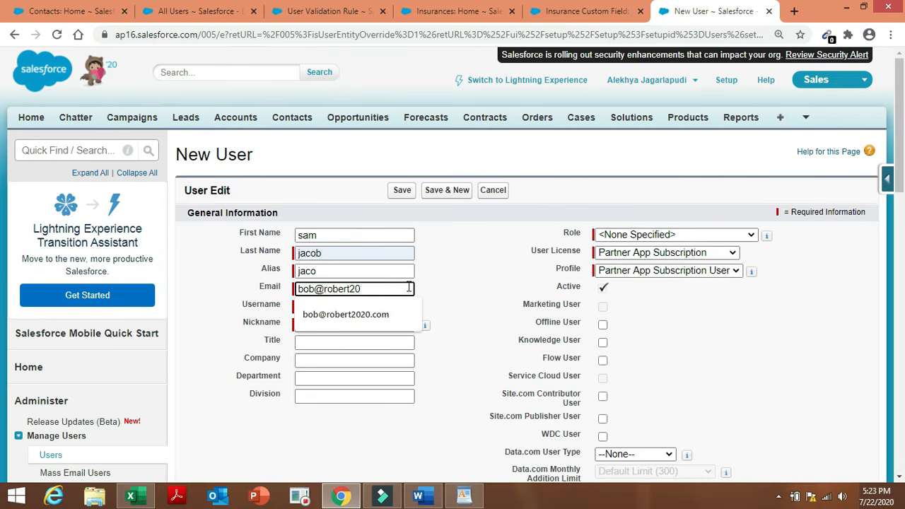
pyautogui.write('abcd')
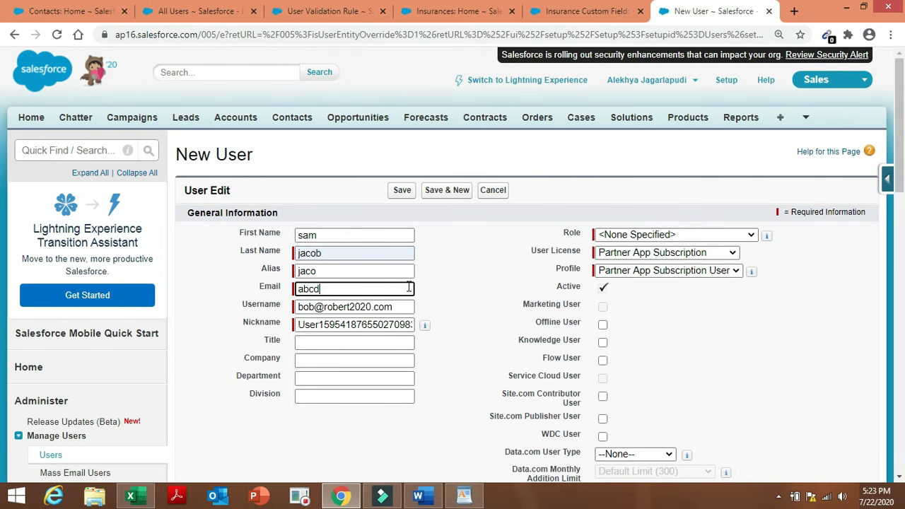
pyautogui.write('@xyz.com')
# Clear the auto-filled Username and Nickname fields.
pyautogui.press('Tab')
pyautogui.click(406, 313)
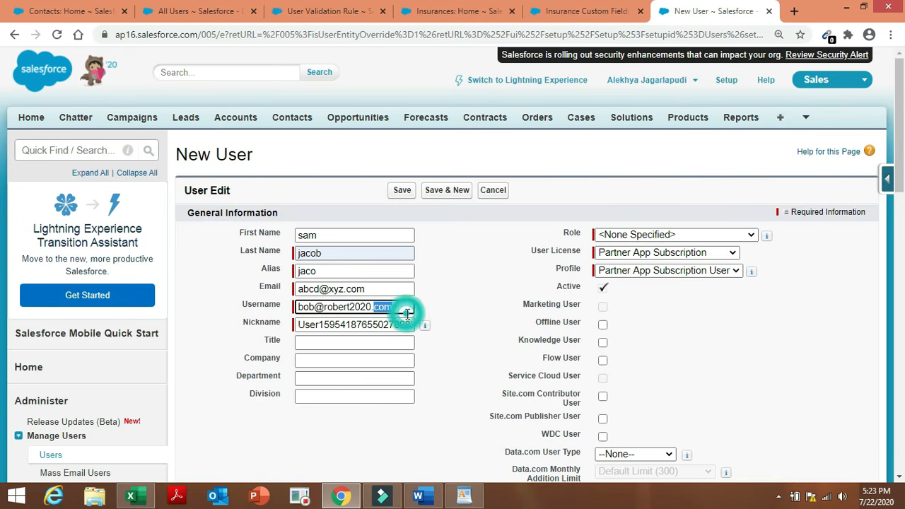
pyautogui.press('BackSpace')
pyautogui.press('BackSpace')
pyautogui.press('BackSpace')
pyautogui.press('BackSpace')
pyautogui.press('BackSpace')
pyautogui.press('BackSpace')
pyautogui.press('BackSpace')
pyautogui.press('BackSpace')
pyautogui.press('BackSpace')
pyautogui.press('BackSpace')
pyautogui.press('BackSpace')
pyautogui.press('BackSpace')
pyautogui.press('BackSpace')
pyautogui.press('BackSpace')
pyautogui.press('BackSpace')
pyautogui.press('BackSpace')
pyautogui.press('BackSpace')
pyautogui.press('BackSpace')
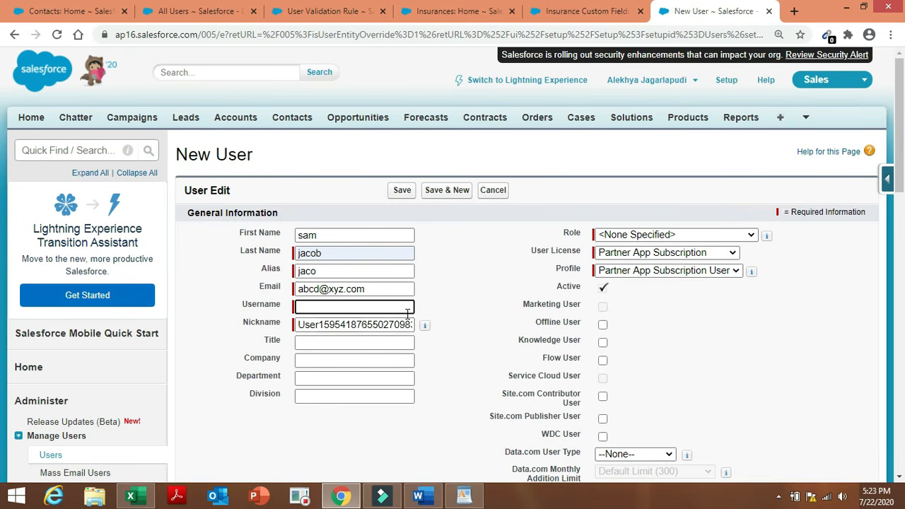
pyautogui.doubleClick(408, 323)
pyautogui.press('BackSpace')
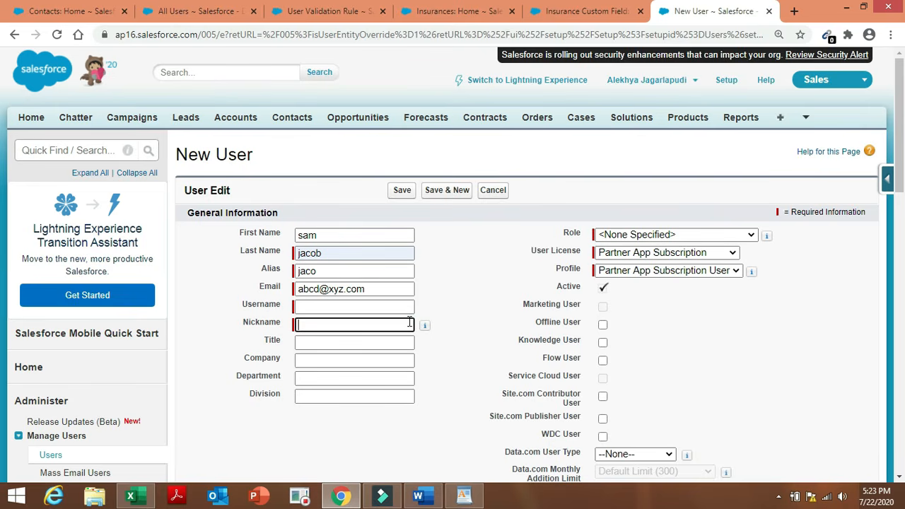
pyautogui.click(409, 322)
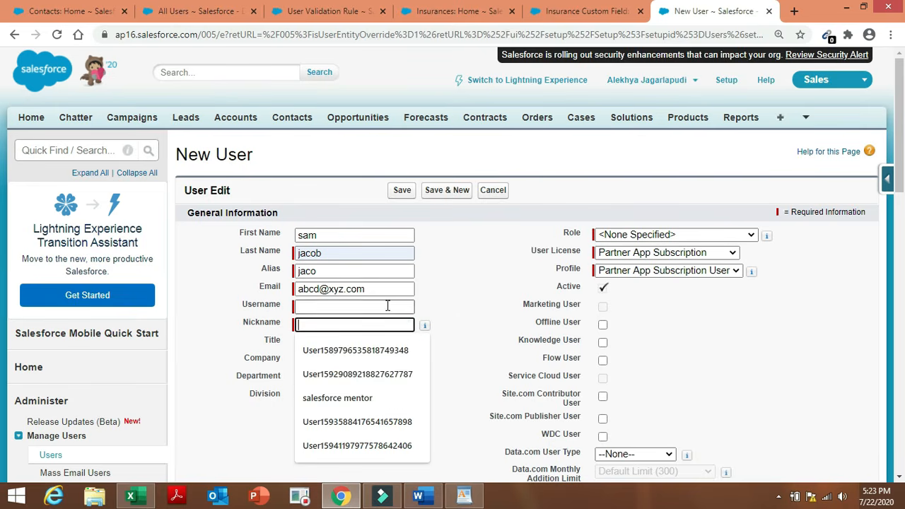
pyautogui.click(388, 305)
pyautogui.doubleClick(472, 306)
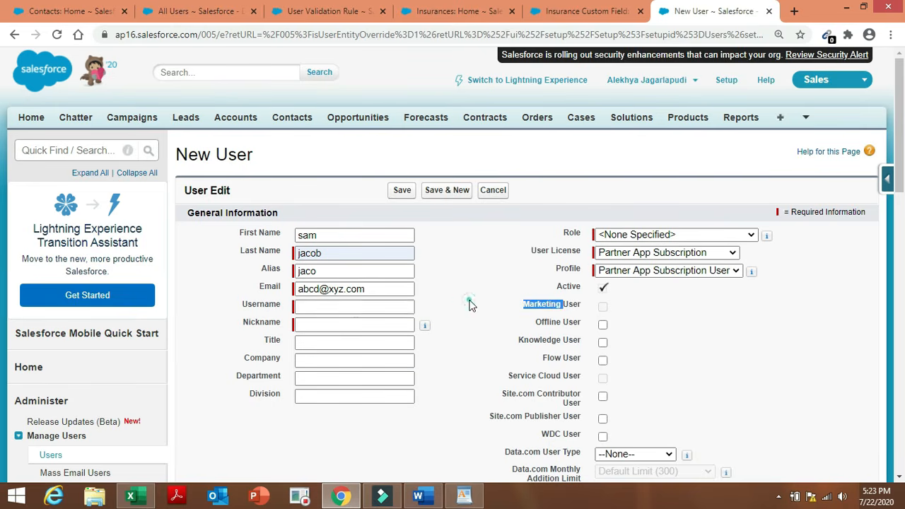
pyautogui.click(356, 309)
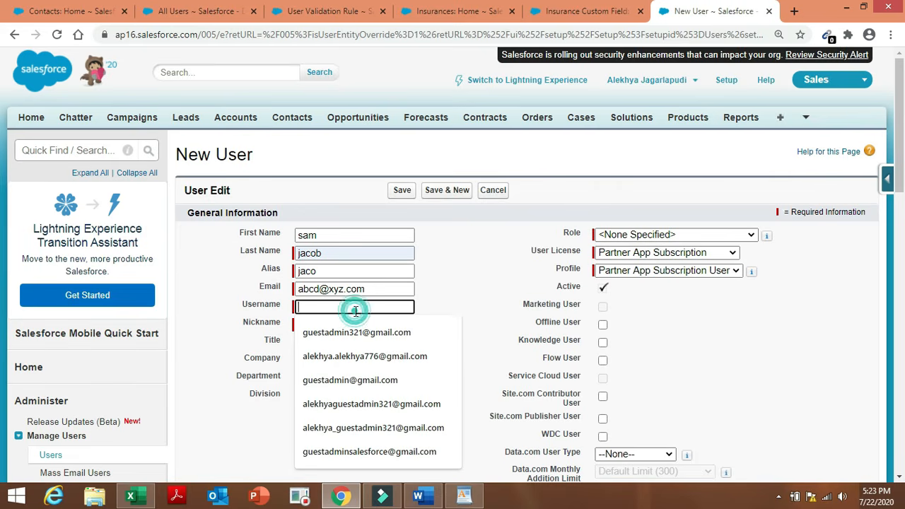
# Cancel the form, open a blank New User form, and cancel it back to All Users.
pyautogui.click(492, 197)
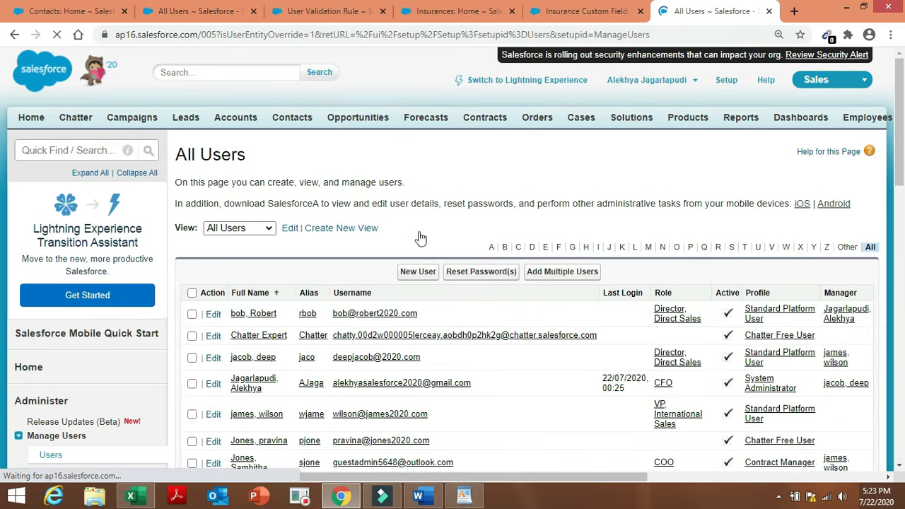
pyautogui.click(426, 275)
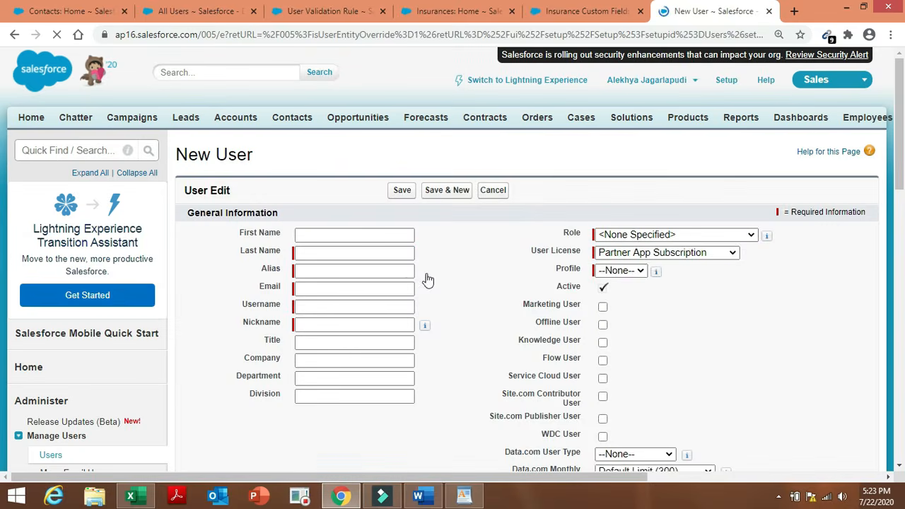
pyautogui.click(491, 190)
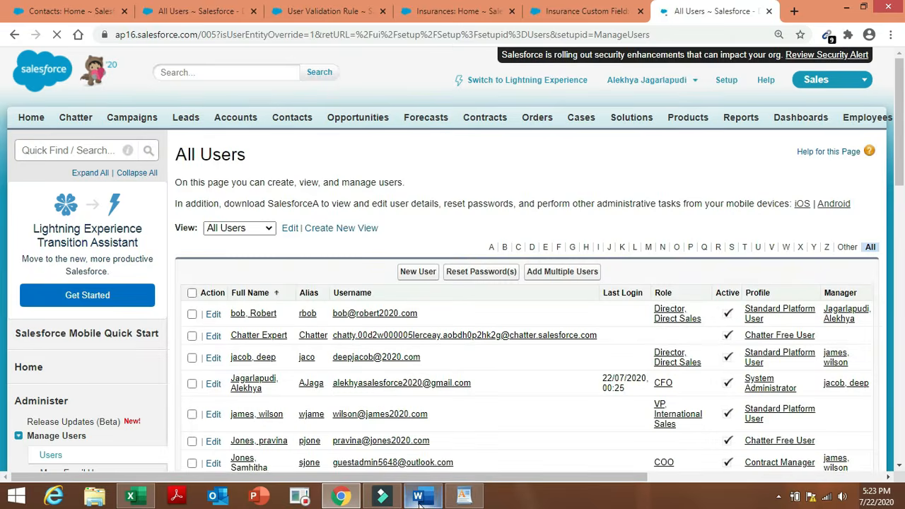
pyautogui.click(418, 498)
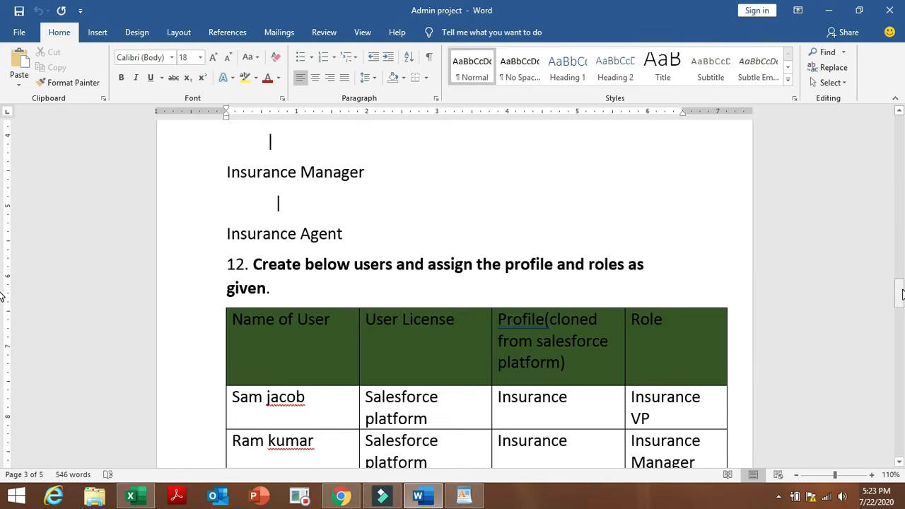
pyautogui.click(899, 291)
pyautogui.moveTo(899, 292); pyautogui.dragTo(899, 303)
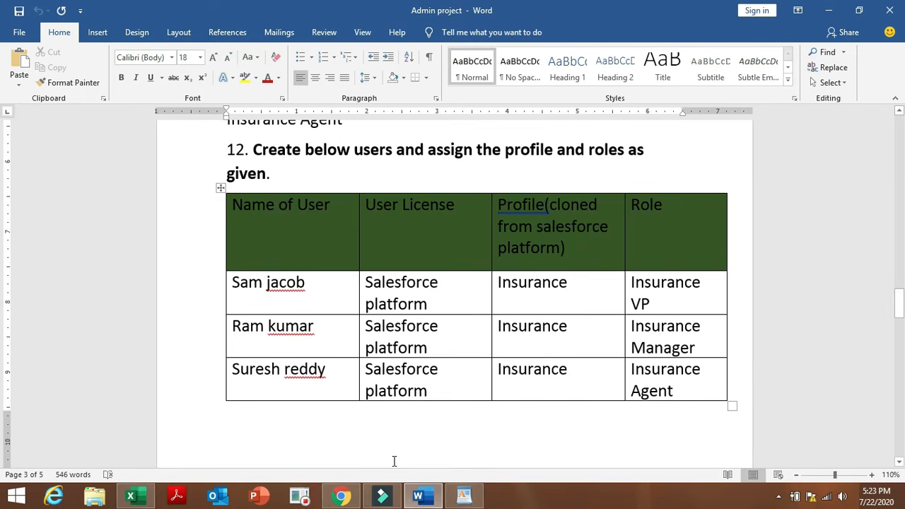
pyautogui.click(340, 496)
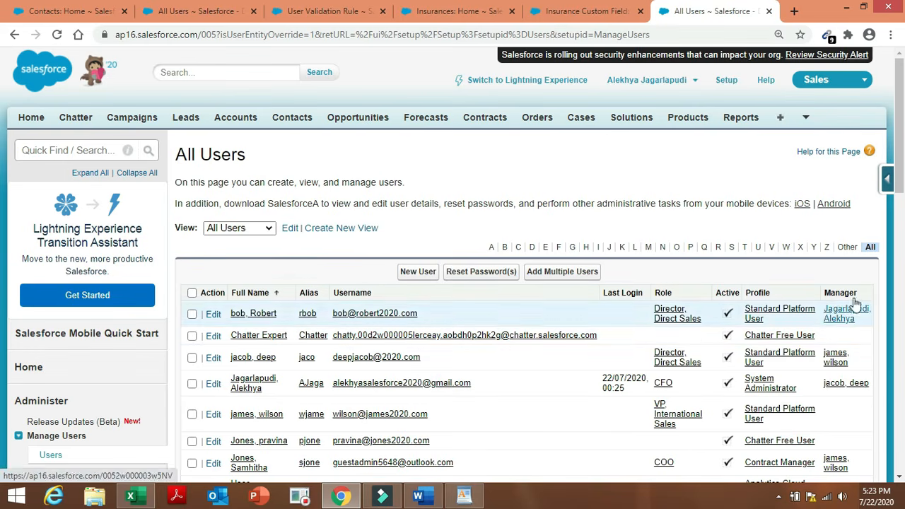
# Start a new user with suggested first and last names, e-mail 'abcde@' and auto-filled username.
pyautogui.moveTo(901, 156); pyautogui.dragTo(903, 202)
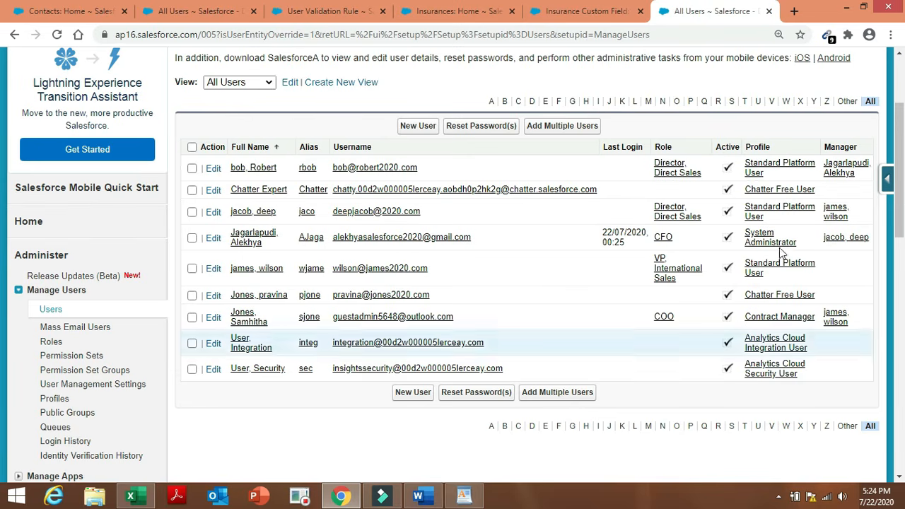
pyautogui.click(411, 398)
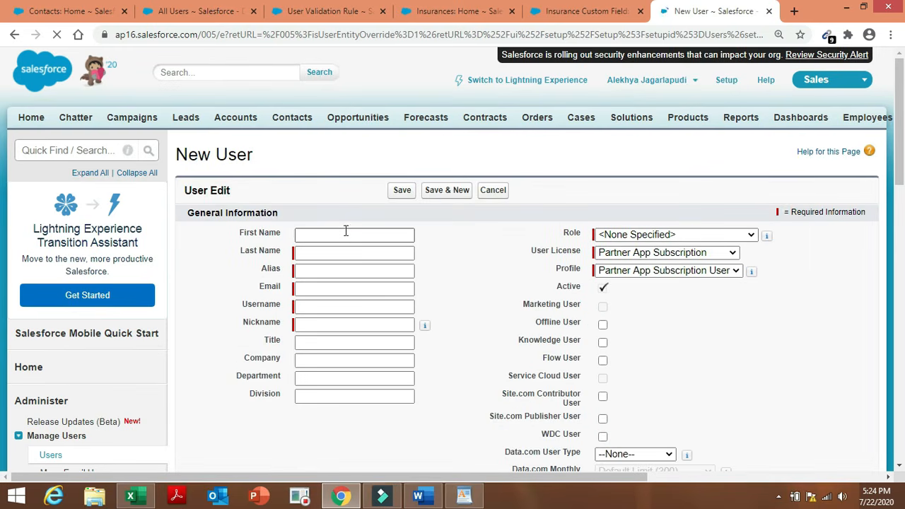
pyautogui.click(345, 238)
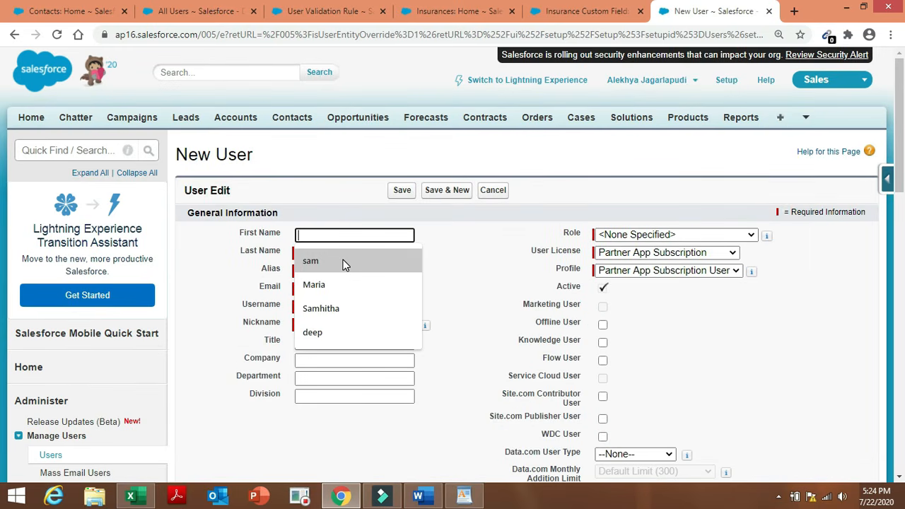
pyautogui.click(343, 262)
pyautogui.click(354, 246)
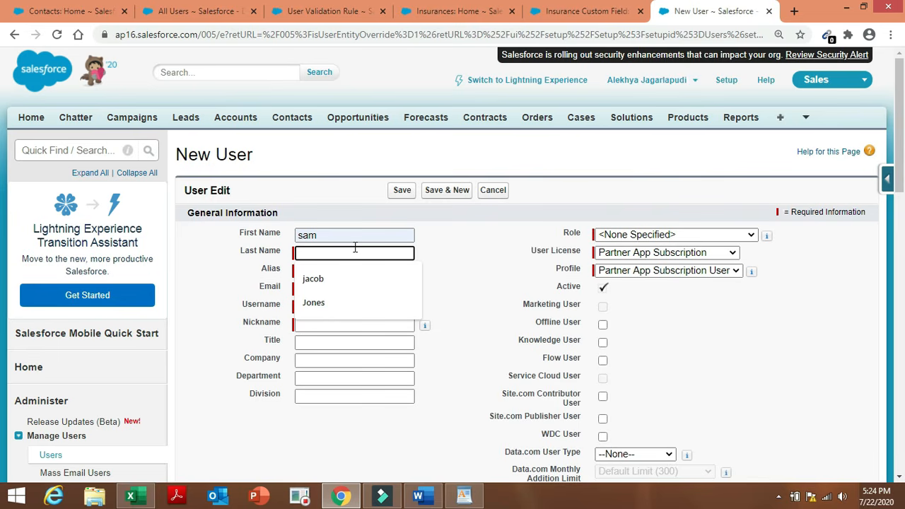
pyautogui.click(353, 270)
pyautogui.doubleClick(354, 270)
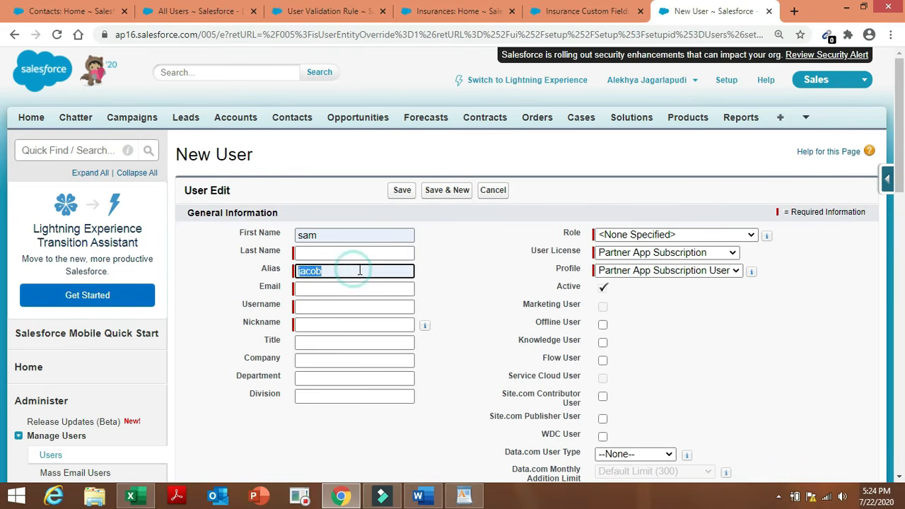
pyautogui.click(460, 267)
pyautogui.click(359, 289)
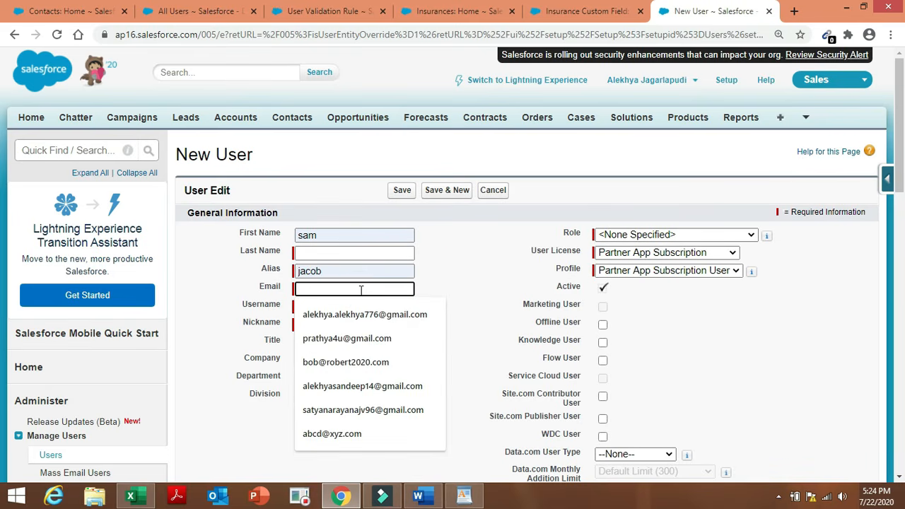
pyautogui.write('abcde')
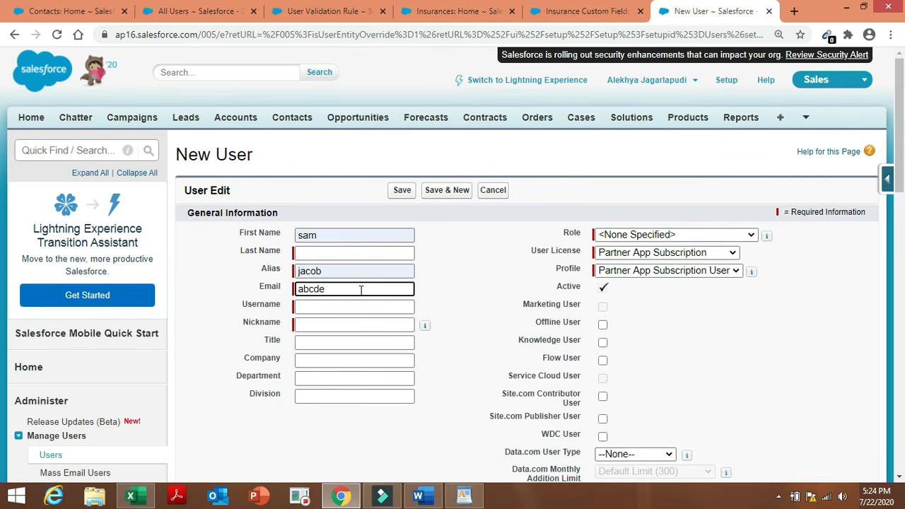
pyautogui.write('@xyz.com')
pyautogui.click(383, 306)
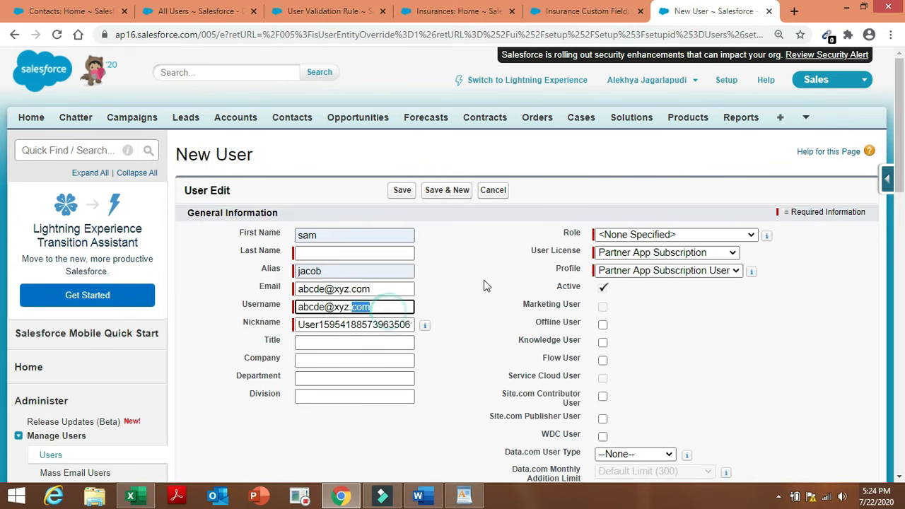
pyautogui.click(483, 282)
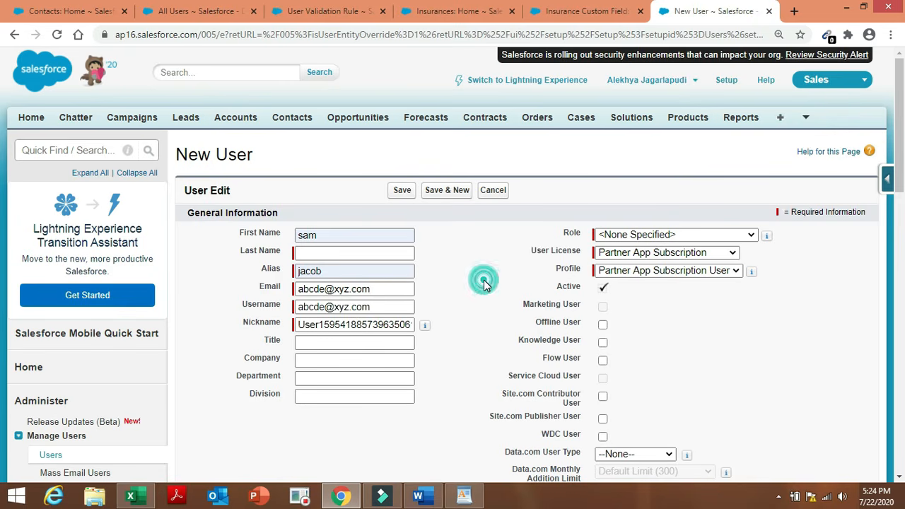
# Set the user's role to Insurance VP.
pyautogui.click(673, 235)
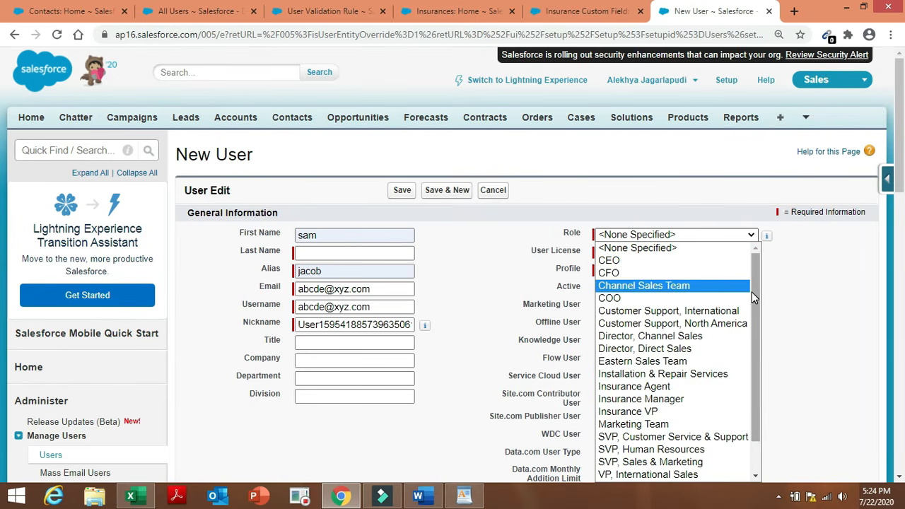
pyautogui.moveTo(751, 292); pyautogui.dragTo(757, 375)
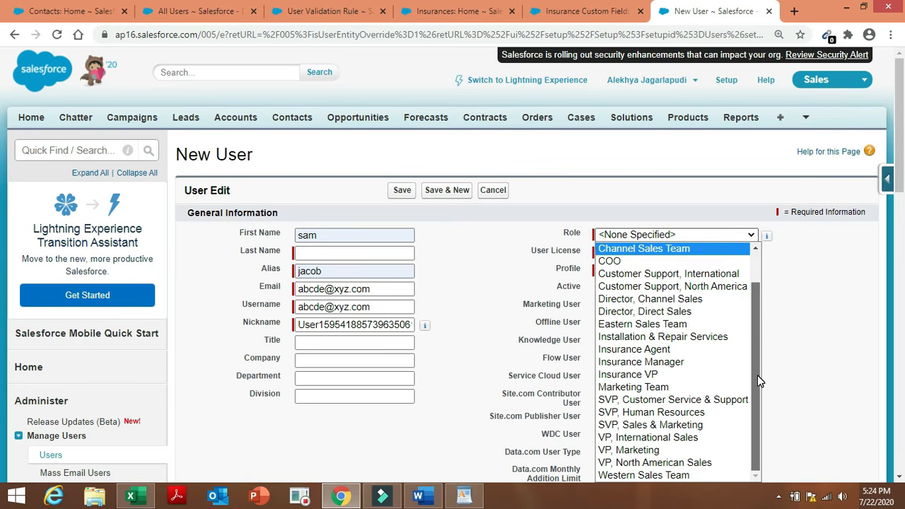
pyautogui.click(691, 376)
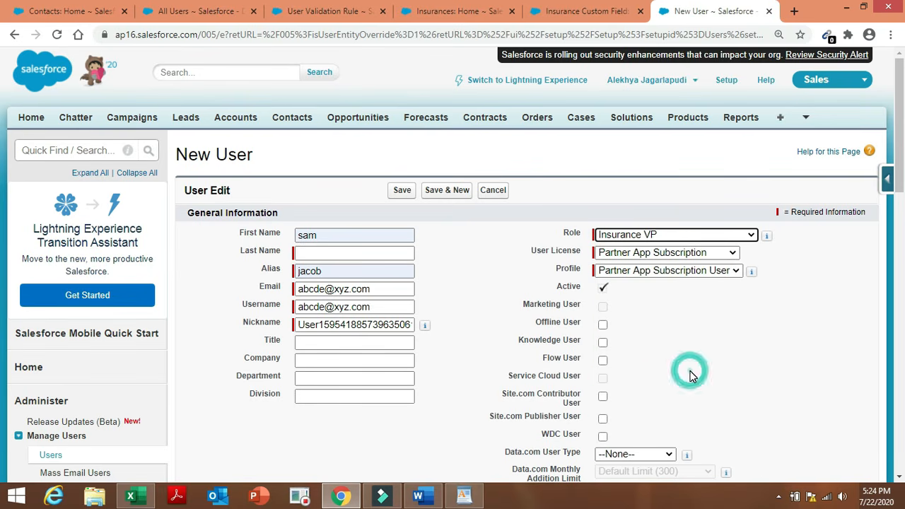
# Keep Partner App Subscription as the user licence with its matching profile.
pyautogui.click(732, 254)
pyautogui.click(732, 254)
pyautogui.click(732, 254)
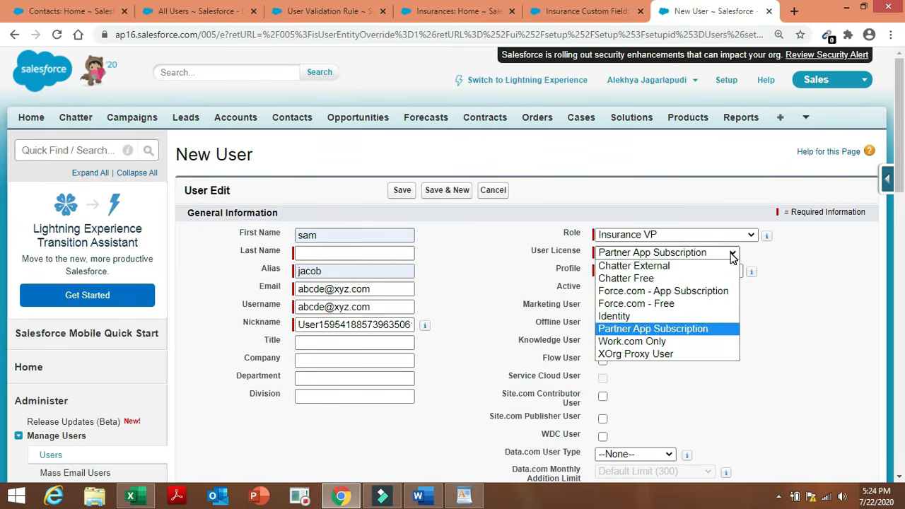
pyautogui.click(733, 253)
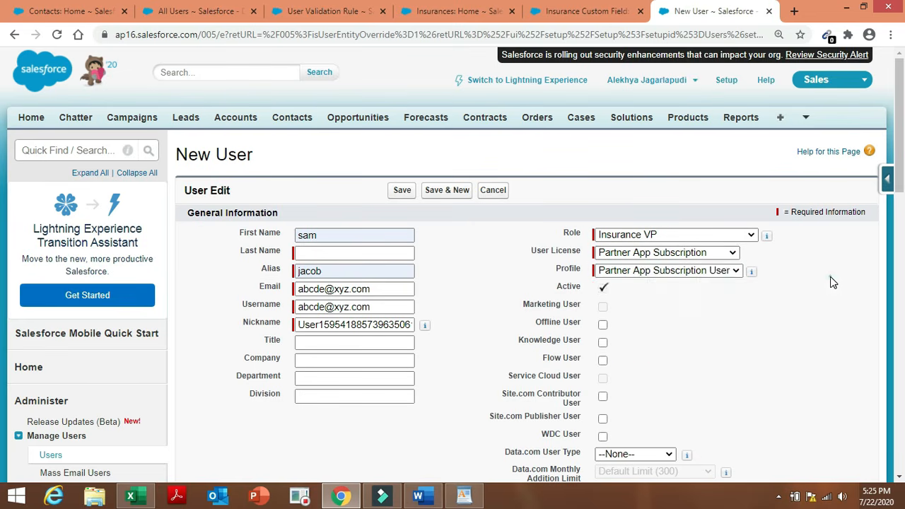
pyautogui.click(732, 273)
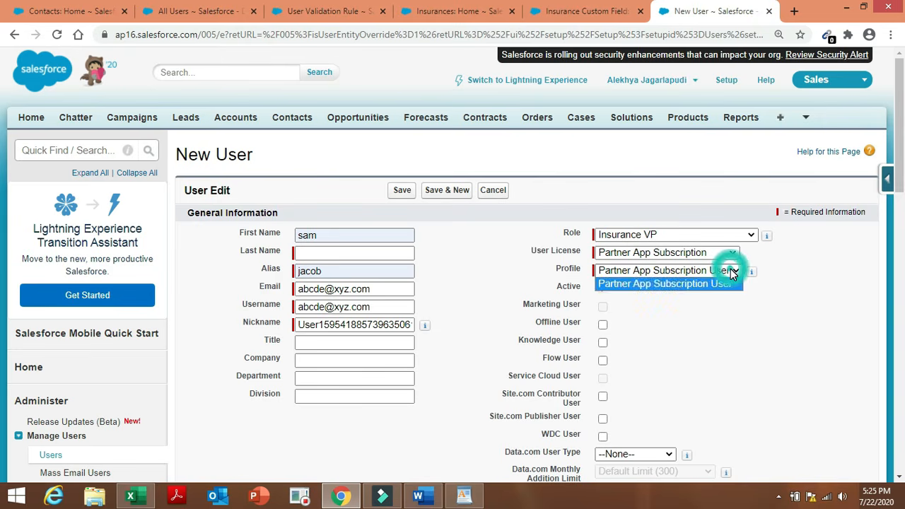
pyautogui.click(733, 273)
pyautogui.doubleClick(768, 350)
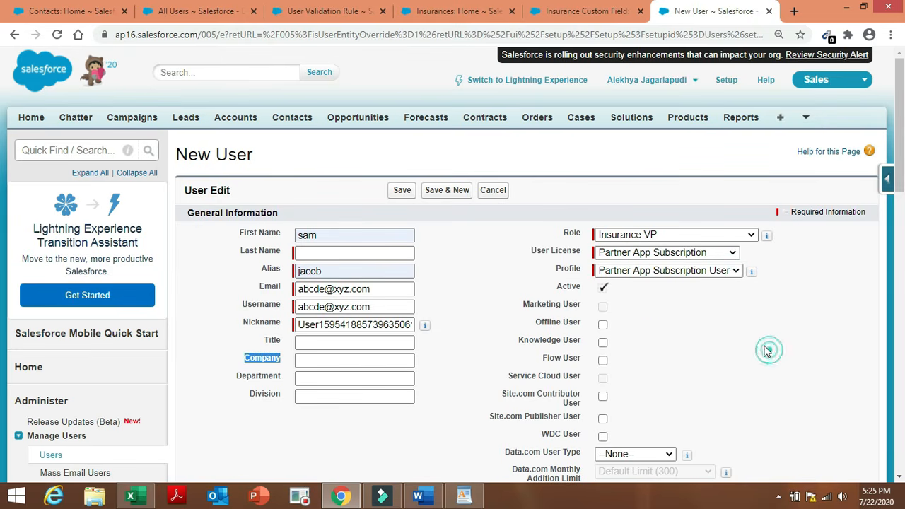
pyautogui.click(694, 256)
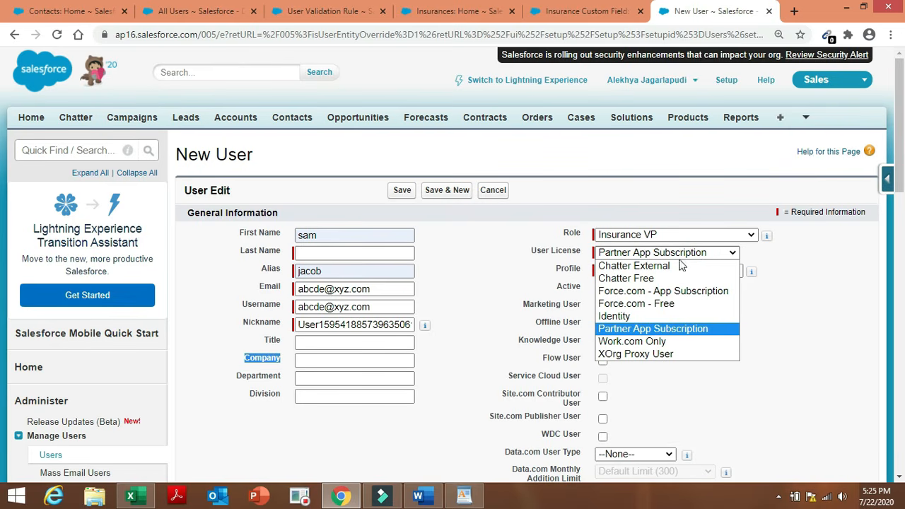
# Try the Force.com - App Subscription and Identity licences, then settle on Work.com Only.
pyautogui.click(656, 292)
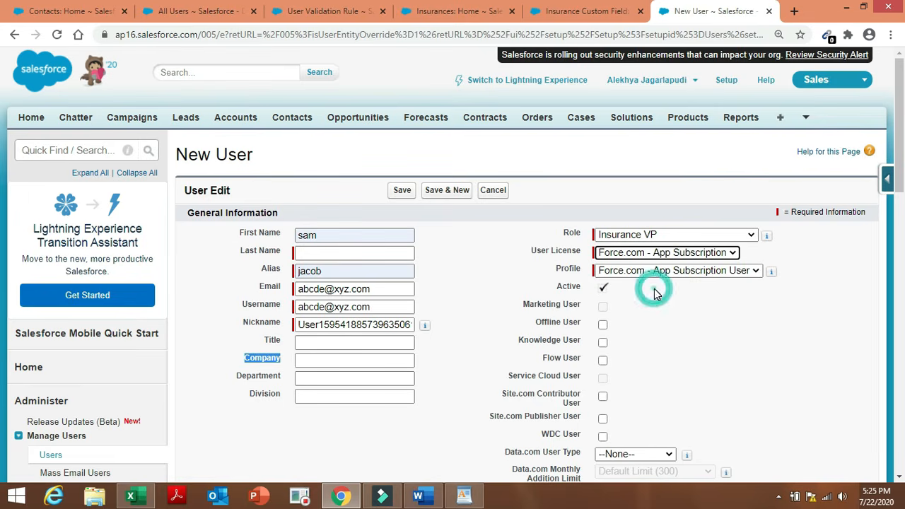
pyautogui.click(682, 278)
pyautogui.click(682, 281)
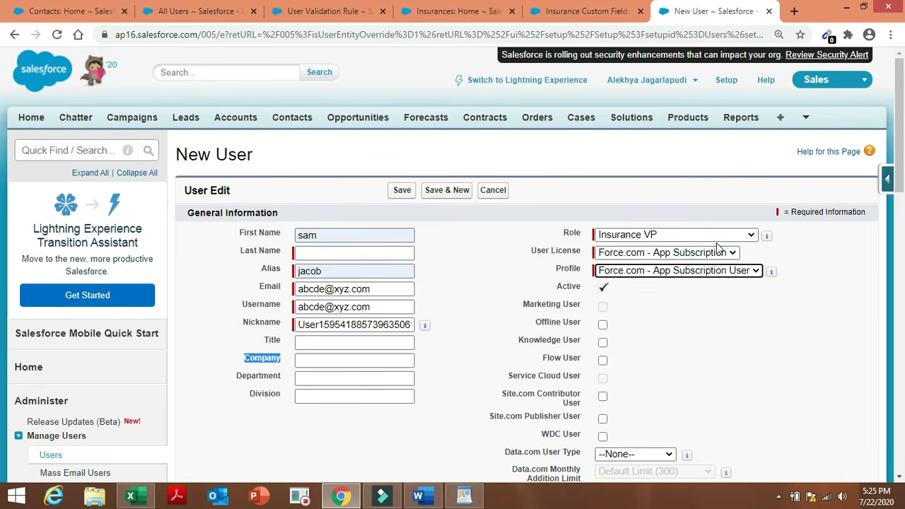
pyautogui.click(716, 255)
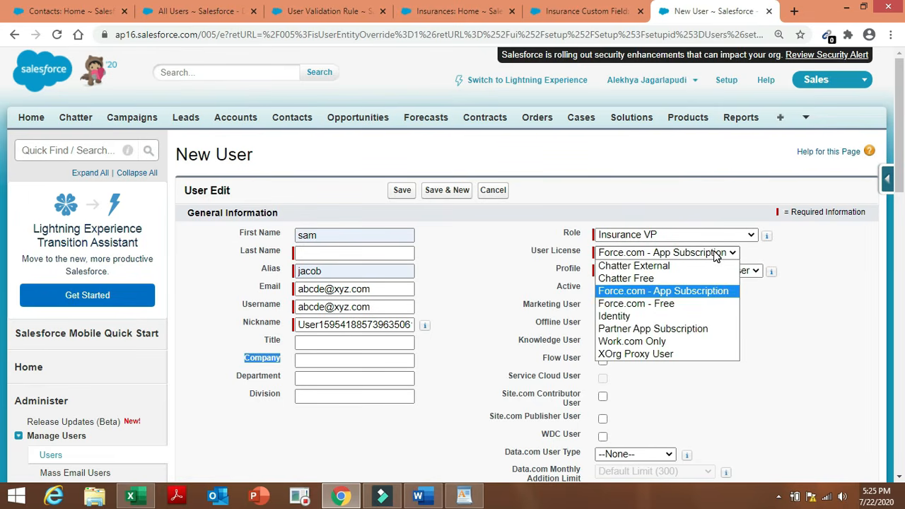
pyautogui.click(689, 317)
pyautogui.click(654, 272)
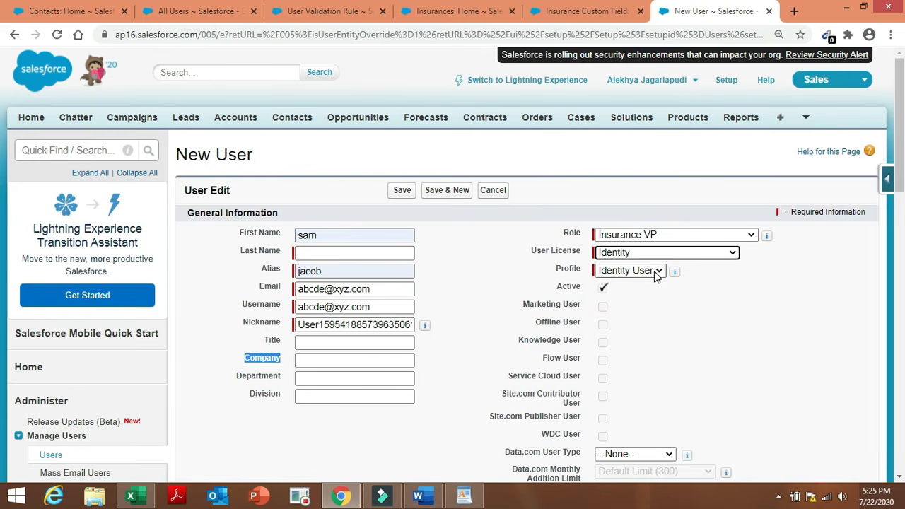
pyautogui.click(654, 271)
pyautogui.click(672, 257)
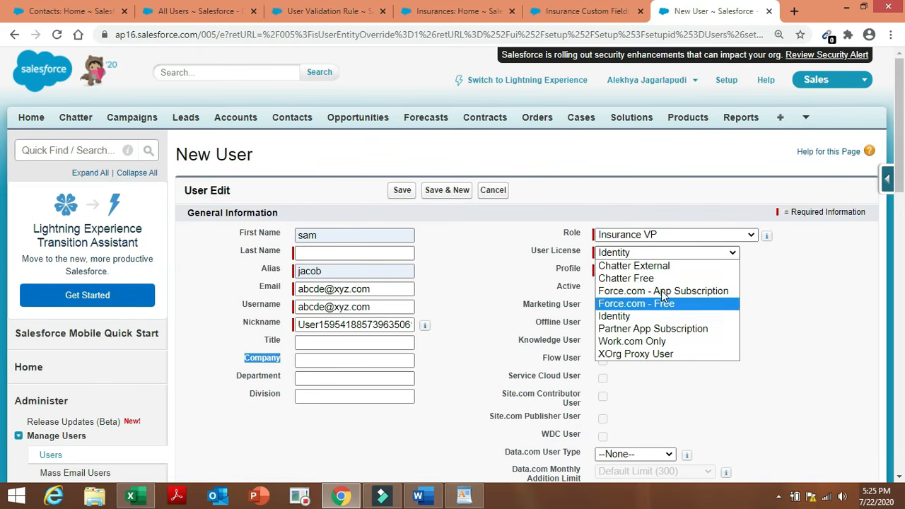
pyautogui.click(699, 341)
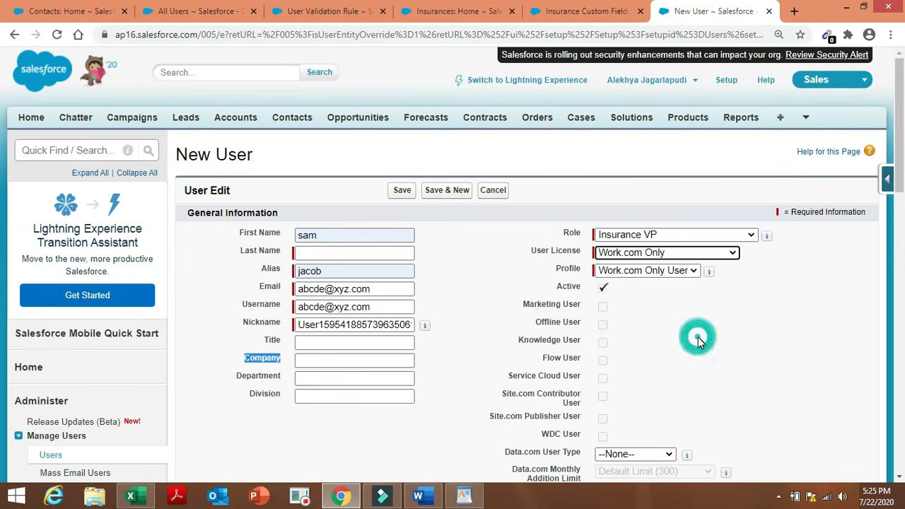
pyautogui.click(706, 253)
pyautogui.click(834, 331)
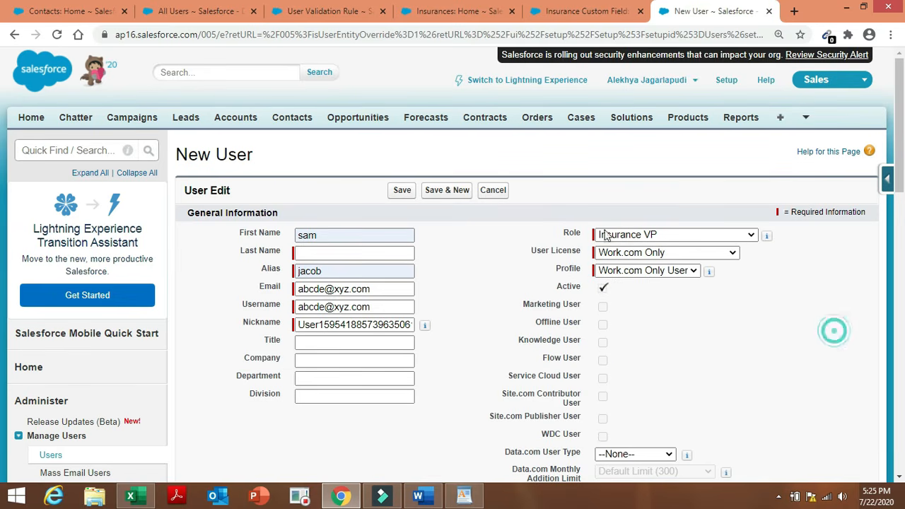
# Open All Users and tick six users, including Chatter Expert, VP International Sales and COO.
pyautogui.click(51, 455)
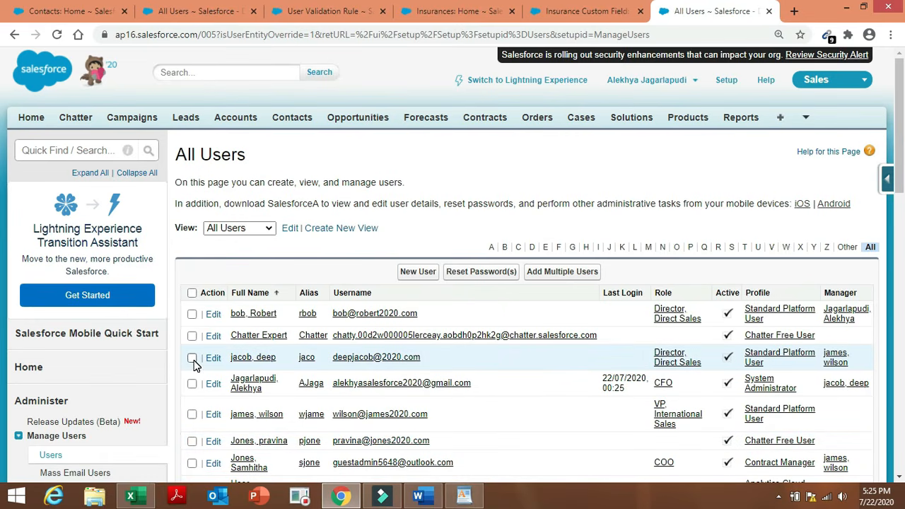
pyautogui.click(192, 358)
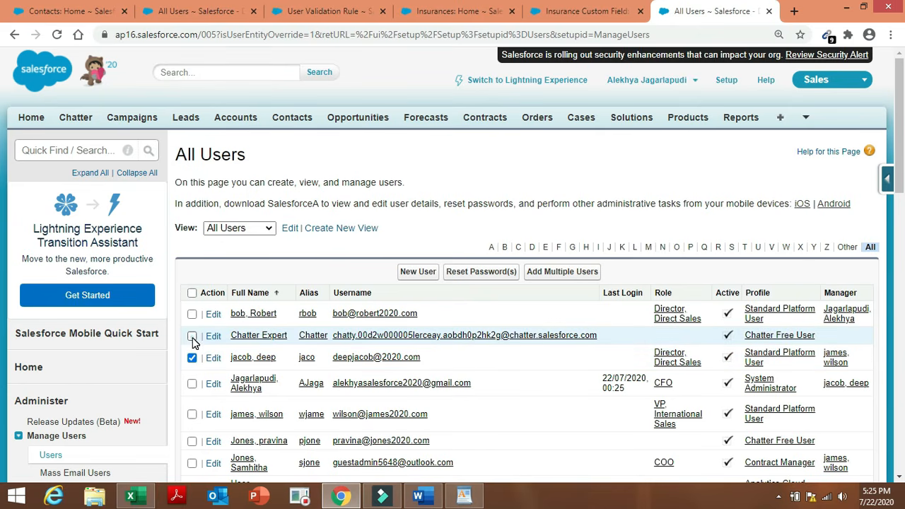
pyautogui.click(192, 337)
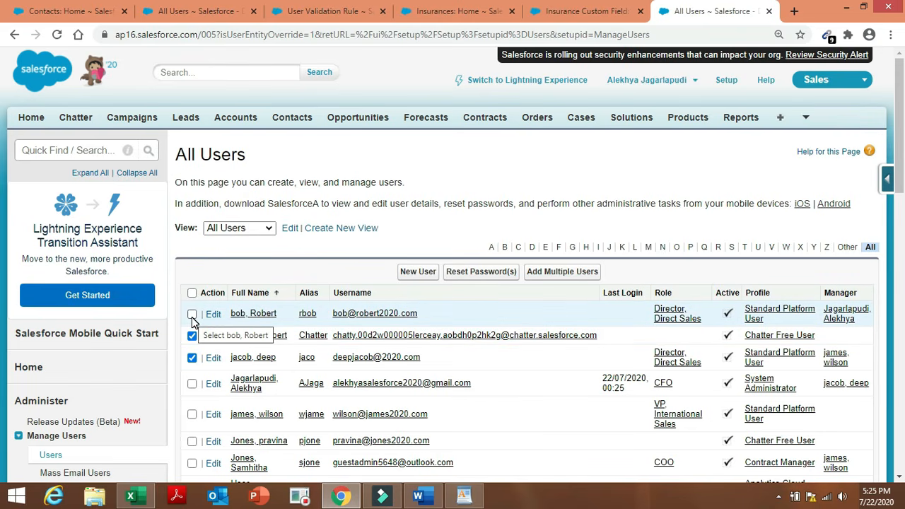
pyautogui.click(192, 315)
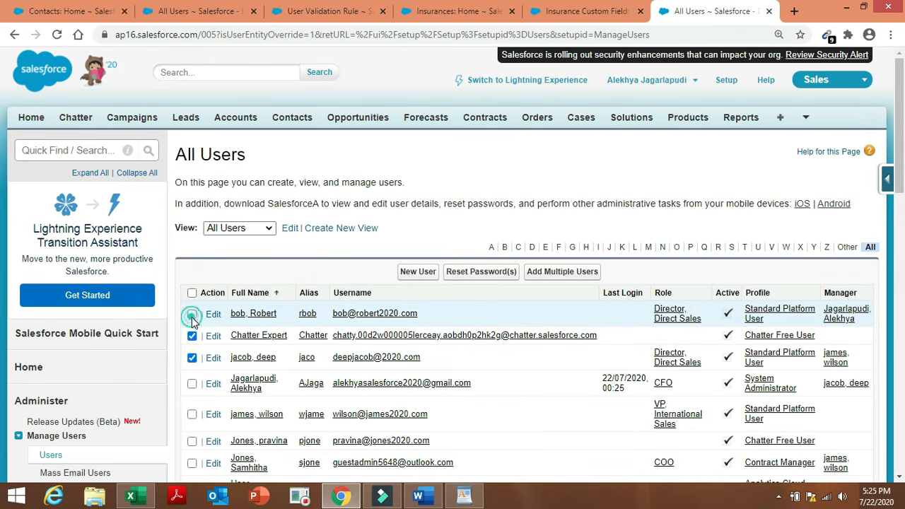
pyautogui.click(192, 415)
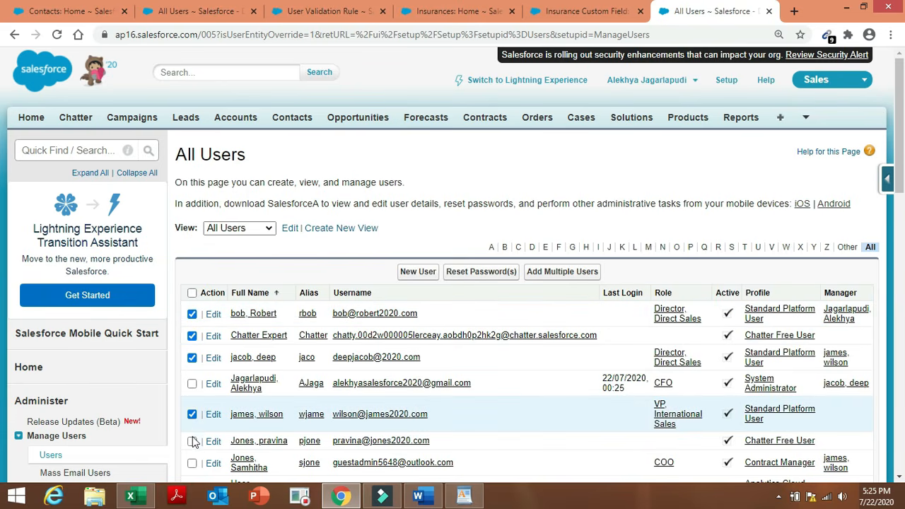
pyautogui.click(192, 441)
pyautogui.click(192, 463)
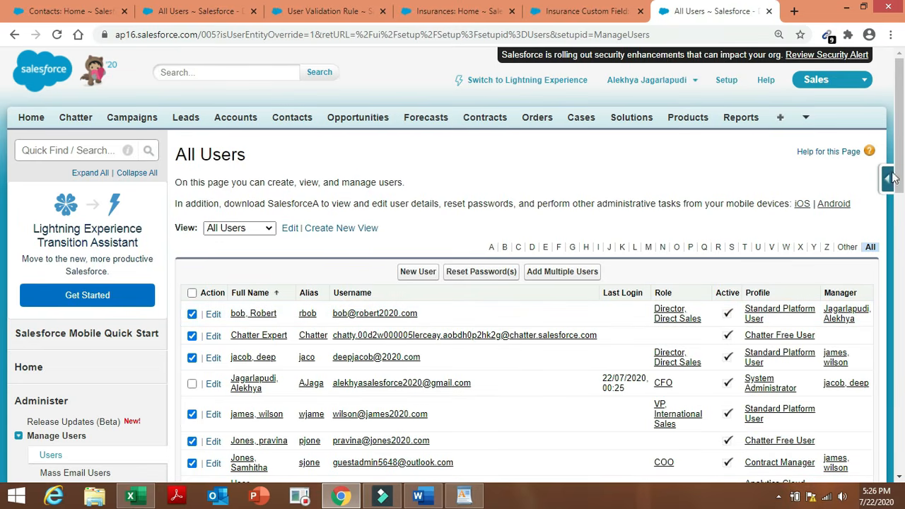
pyautogui.moveTo(900, 172); pyautogui.dragTo(900, 205)
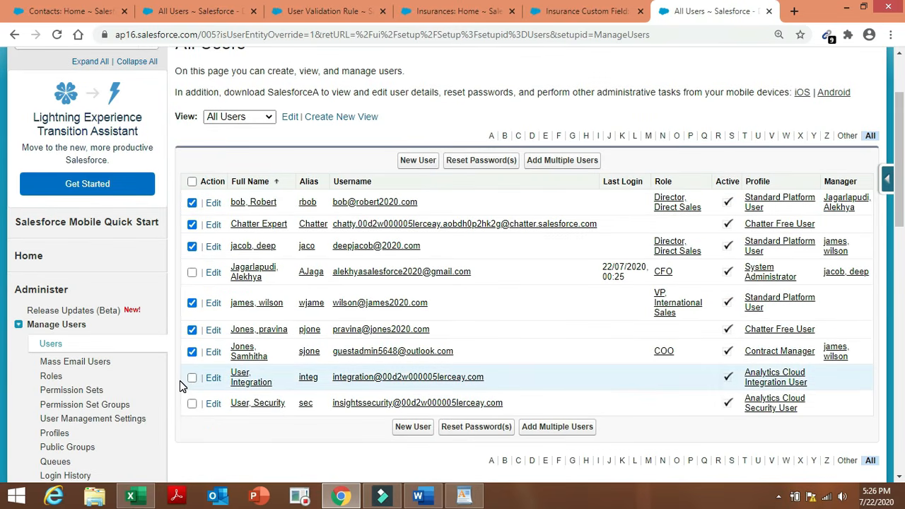
# Edit the first user (Director, Direct Sales), untick Active, confirm the warning and save.
pyautogui.click(212, 204)
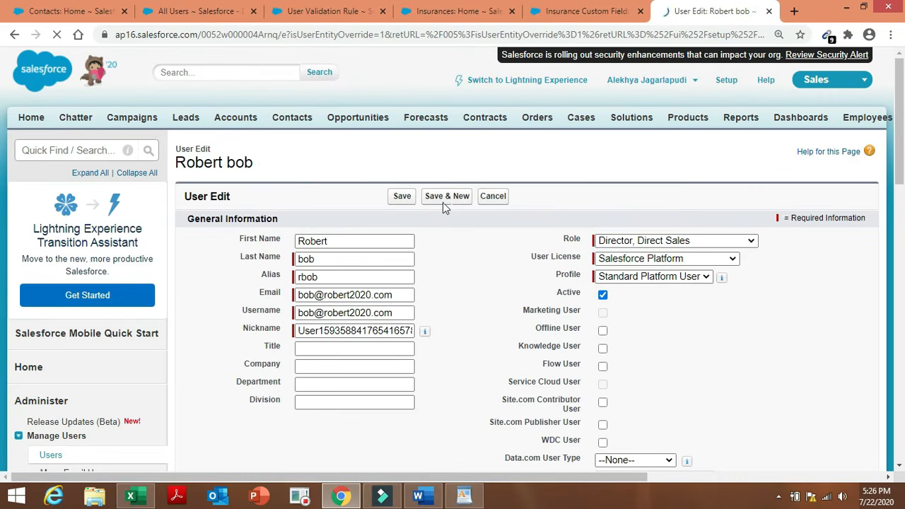
pyautogui.click(667, 281)
pyautogui.click(670, 280)
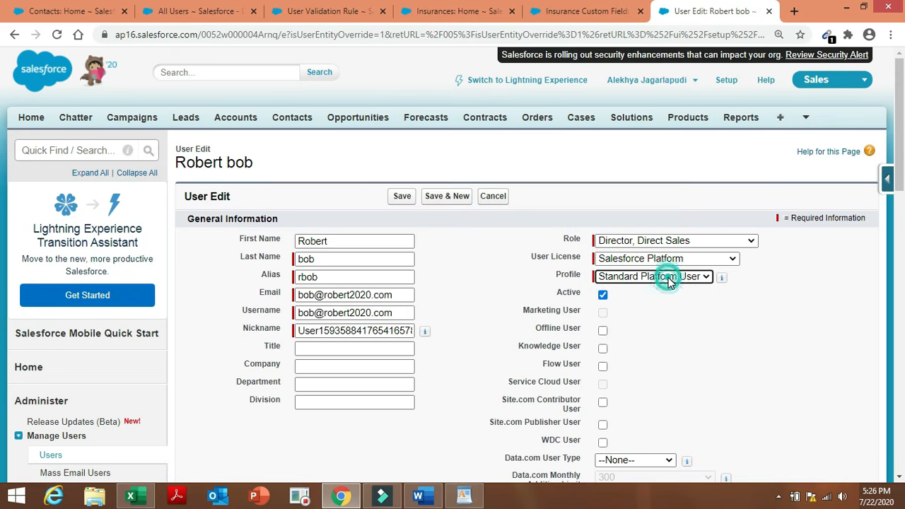
pyautogui.click(602, 296)
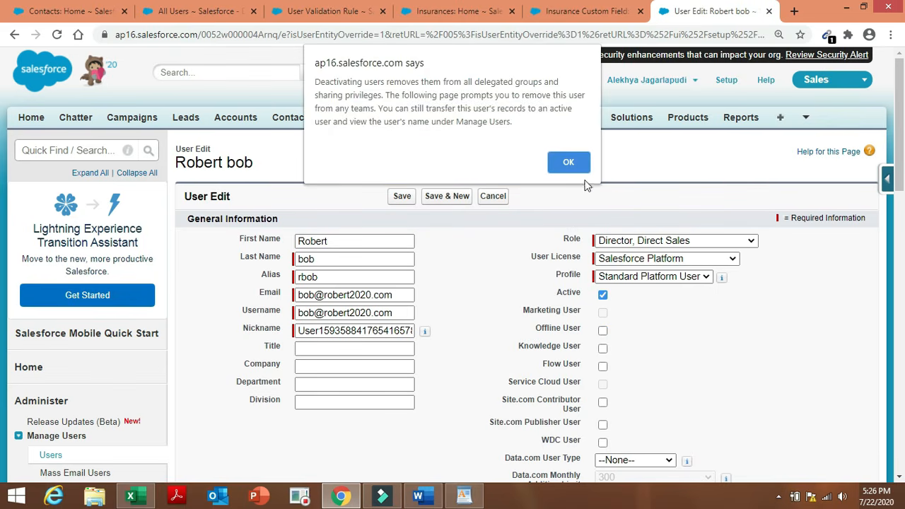
pyautogui.click(571, 162)
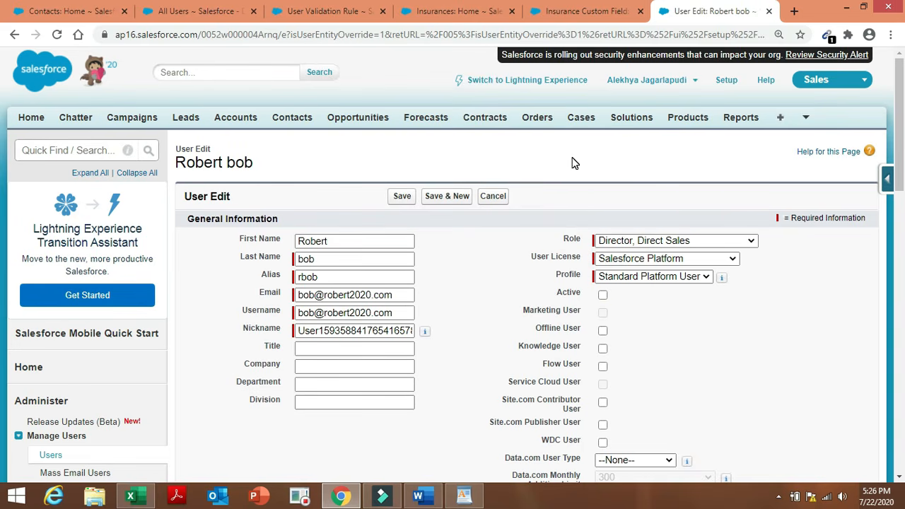
pyautogui.click(389, 202)
pyautogui.click(400, 198)
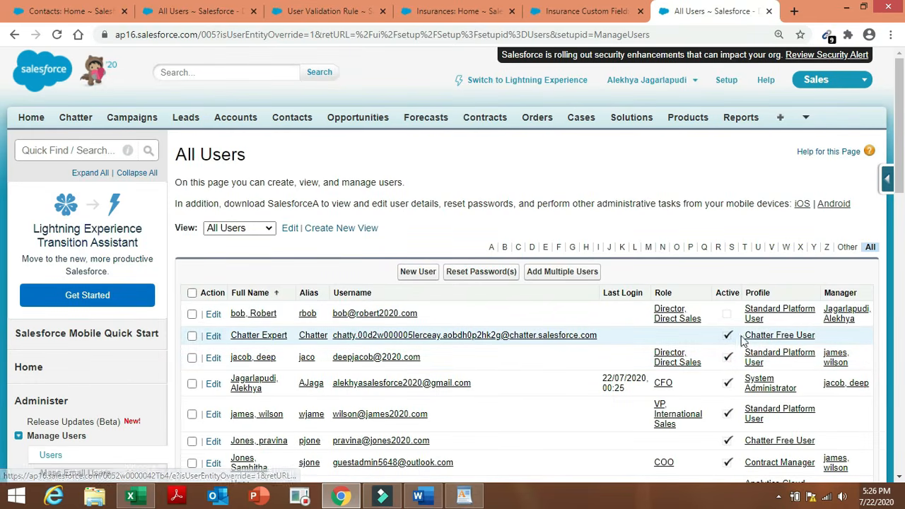
# Deactivate the Chatter Expert user and save.
pyautogui.click(213, 336)
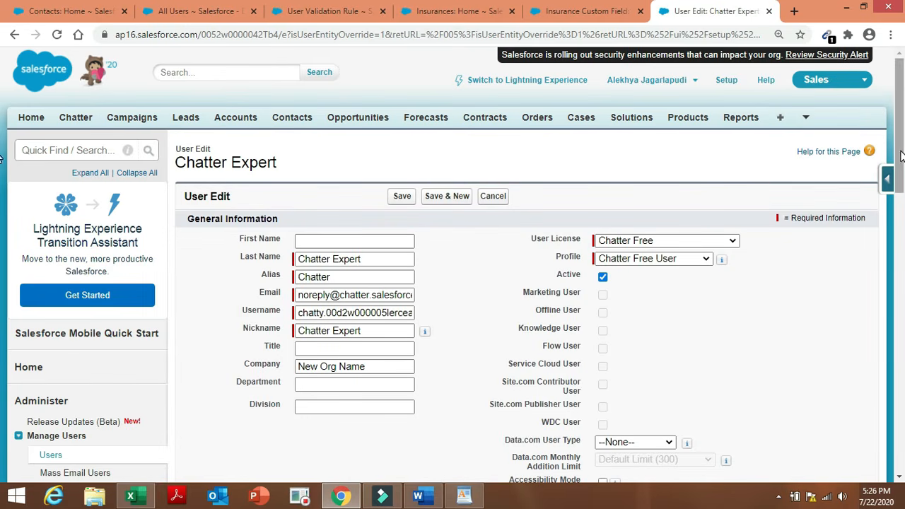
pyautogui.moveTo(899, 184); pyautogui.dragTo(903, 141)
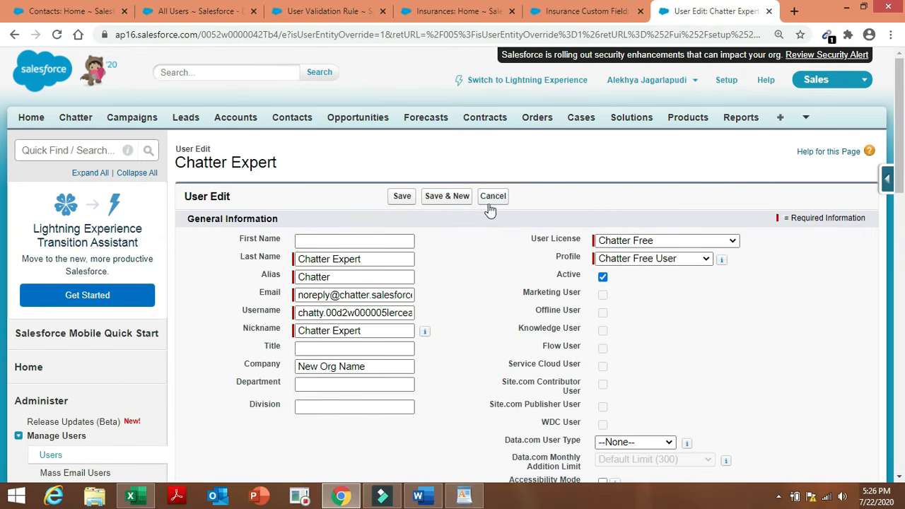
pyautogui.click(602, 276)
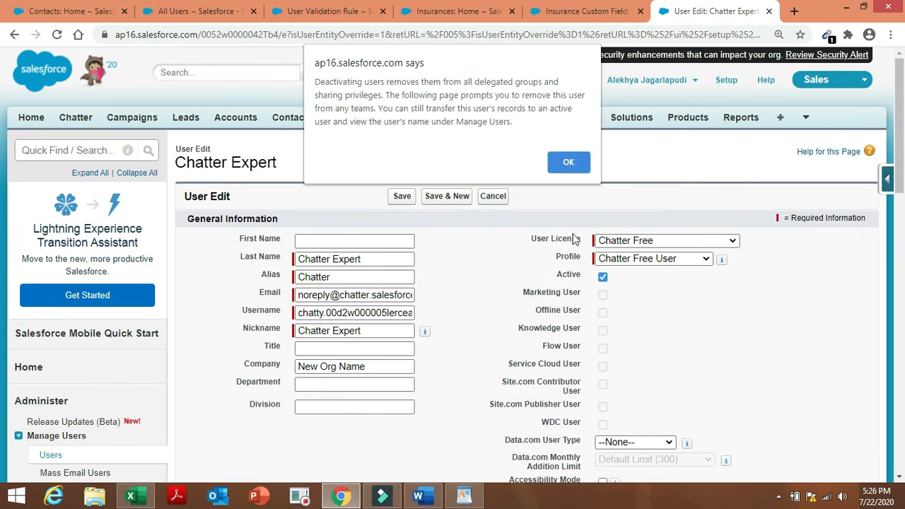
pyautogui.click(570, 163)
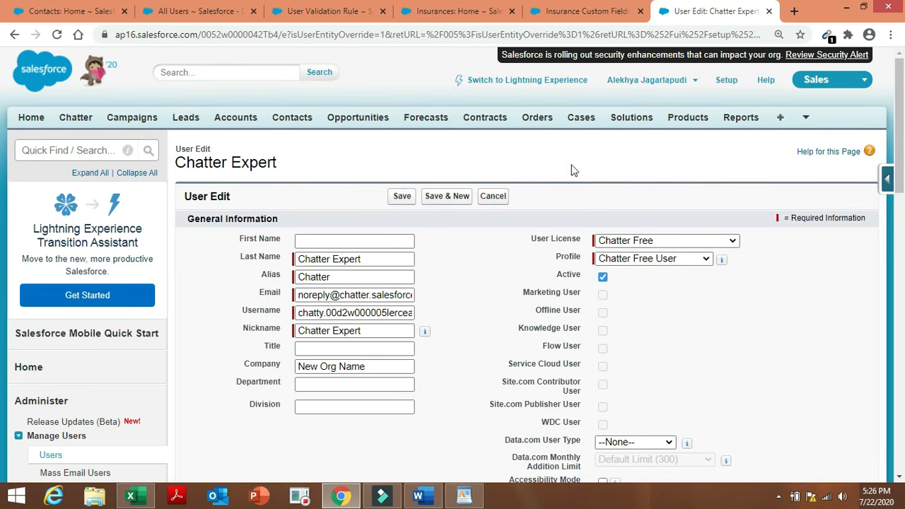
pyautogui.click(401, 198)
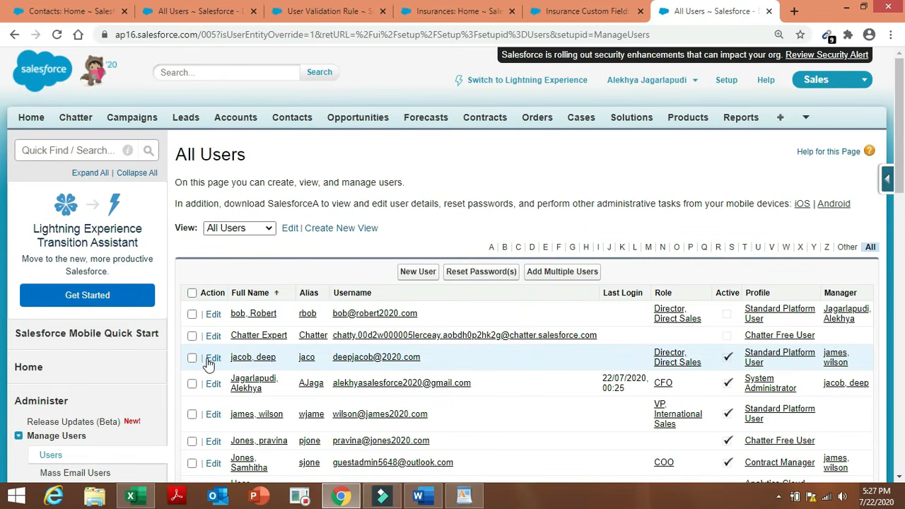
# Deactivate the third listed user and save.
pyautogui.click(211, 358)
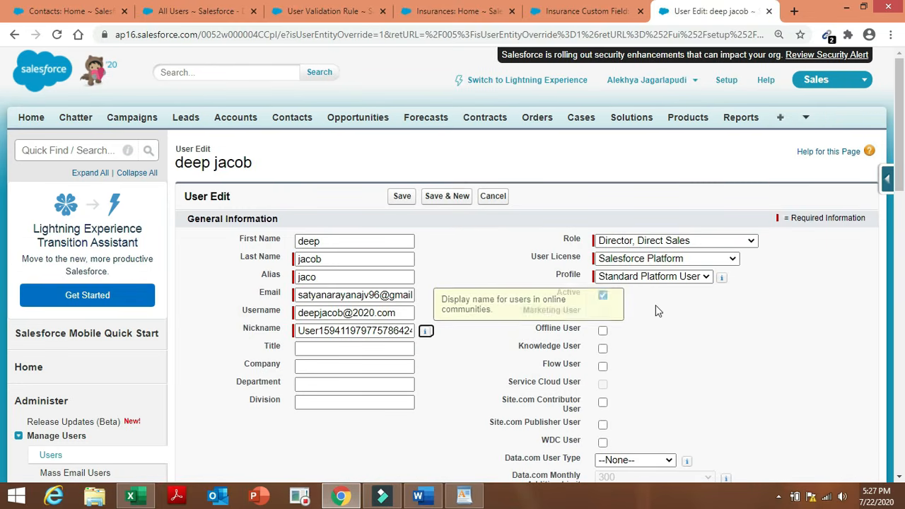
pyautogui.click(603, 297)
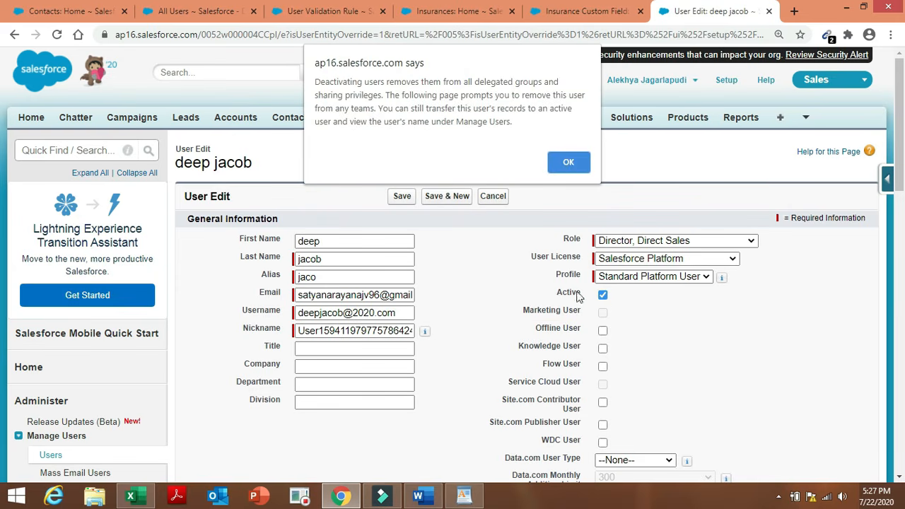
pyautogui.click(570, 163)
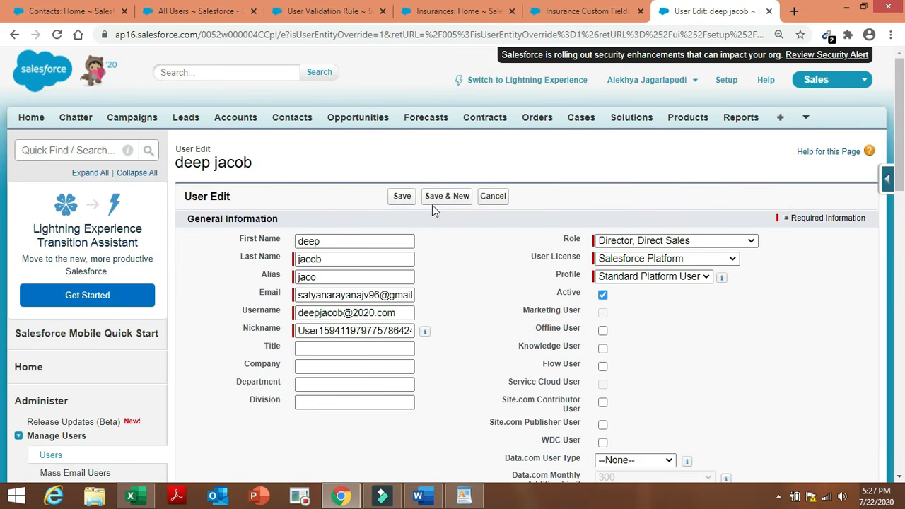
pyautogui.click(405, 202)
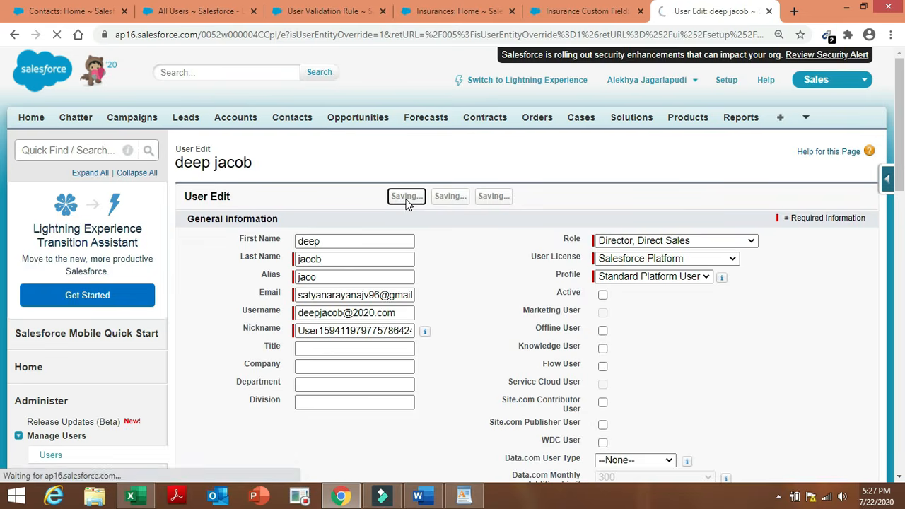
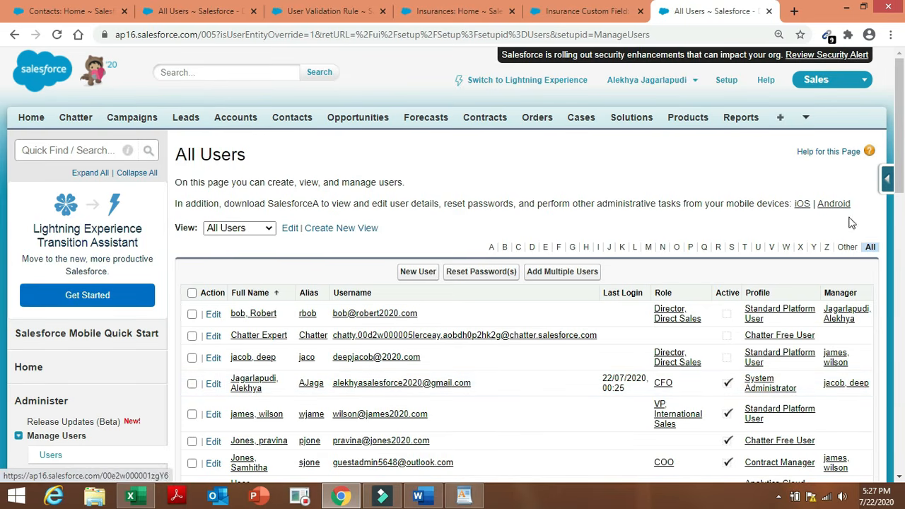
# Try to deactivate the VP, International Sales user by unticking Active and saving.
pyautogui.scroll(-2, 901, 167)
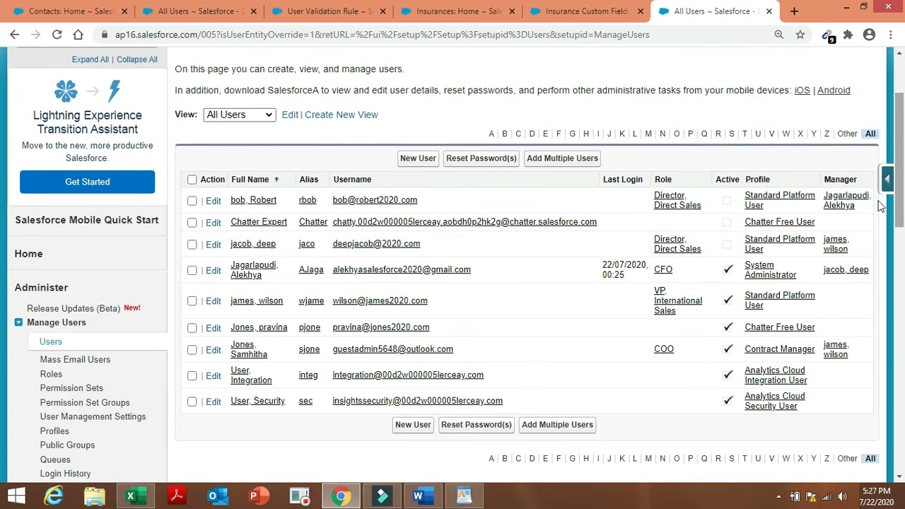
pyautogui.click(212, 302)
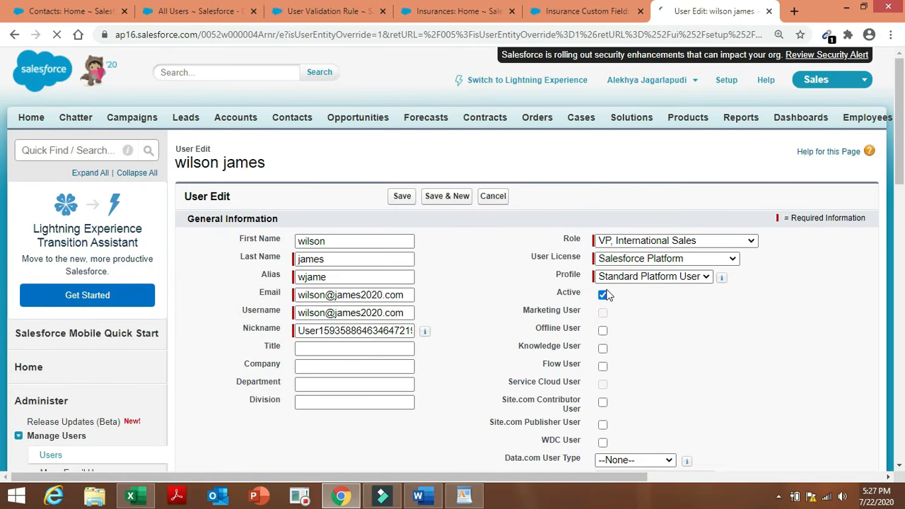
pyautogui.click(602, 294)
pyautogui.click(603, 296)
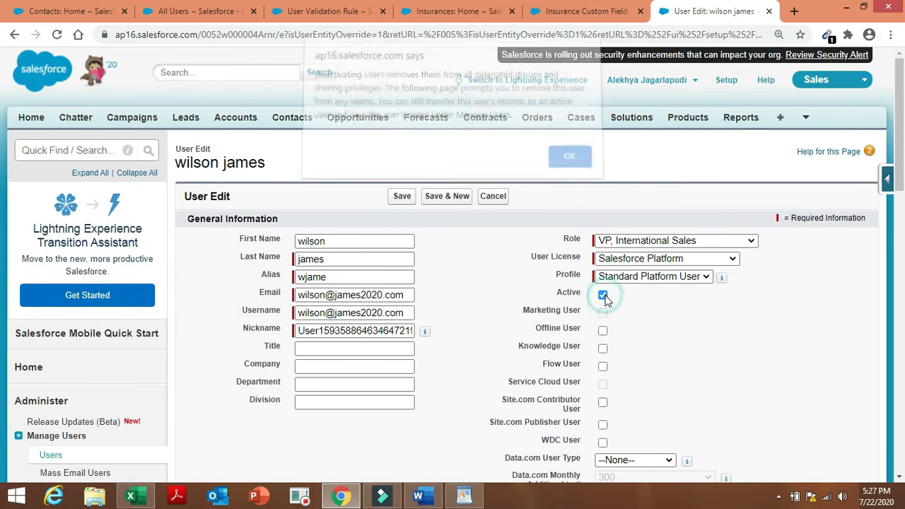
pyautogui.click(573, 168)
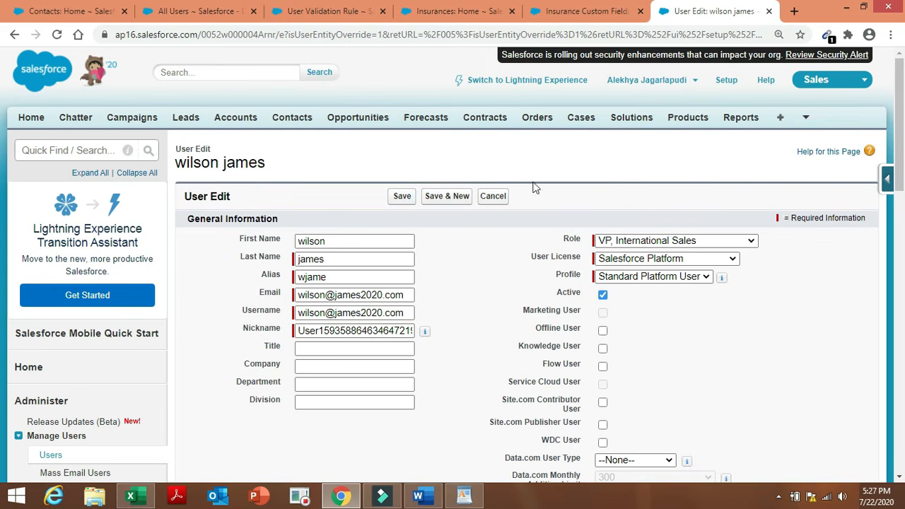
pyautogui.click(400, 198)
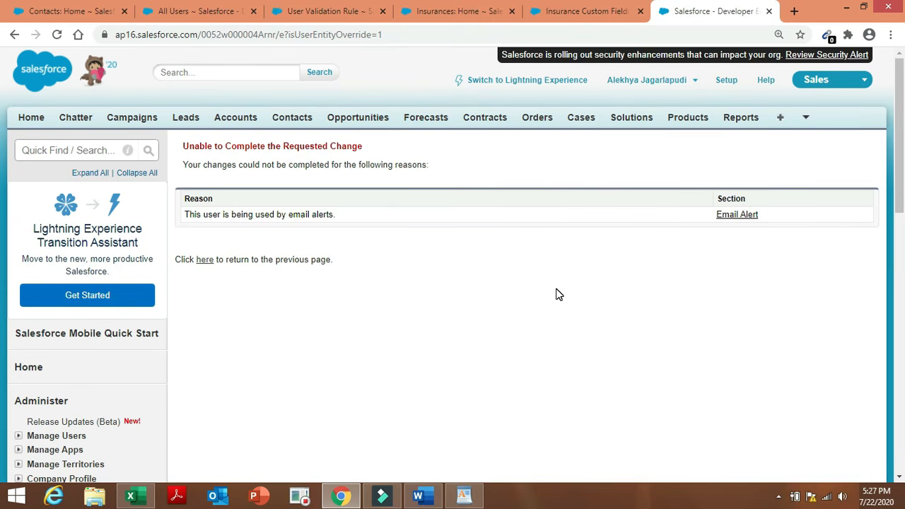
# Retry deactivating the VP user, then open the blocking 'Email to VP' alert.
pyautogui.click(204, 262)
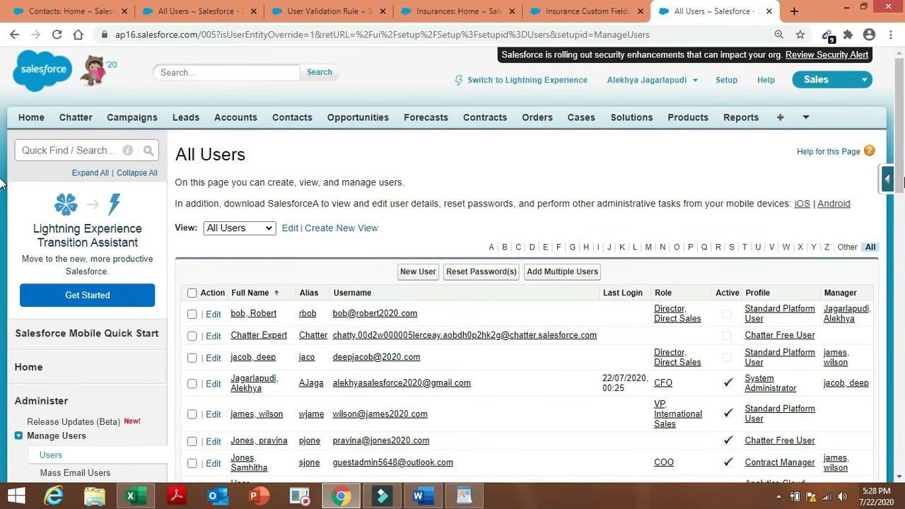
pyautogui.moveTo(901, 134); pyautogui.dragTo(904, 204)
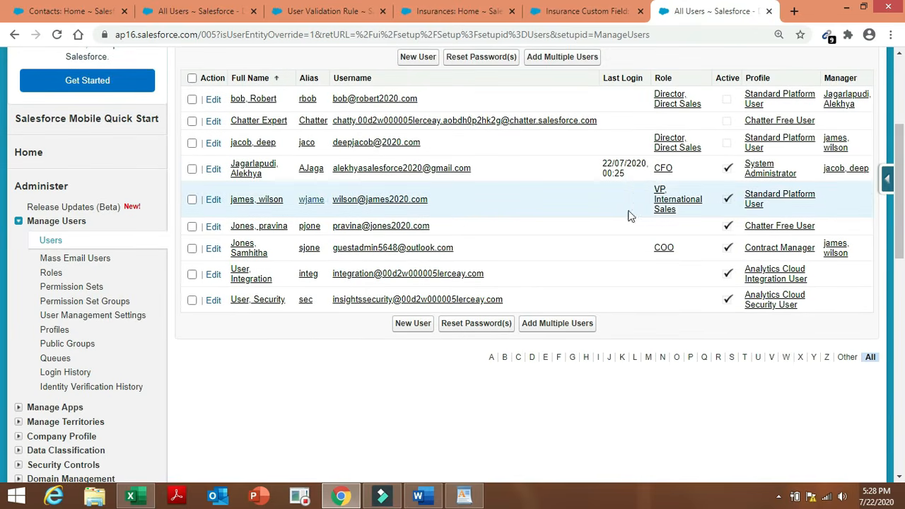
pyautogui.click(213, 202)
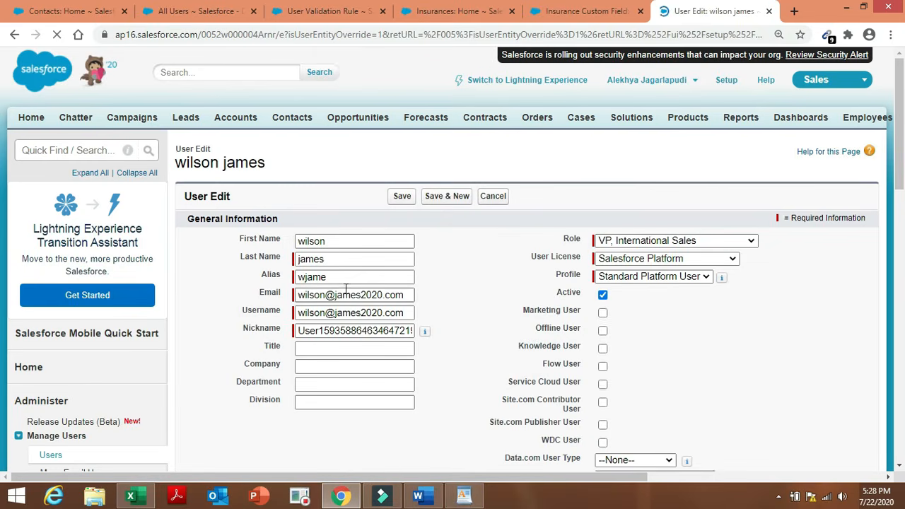
pyautogui.click(601, 294)
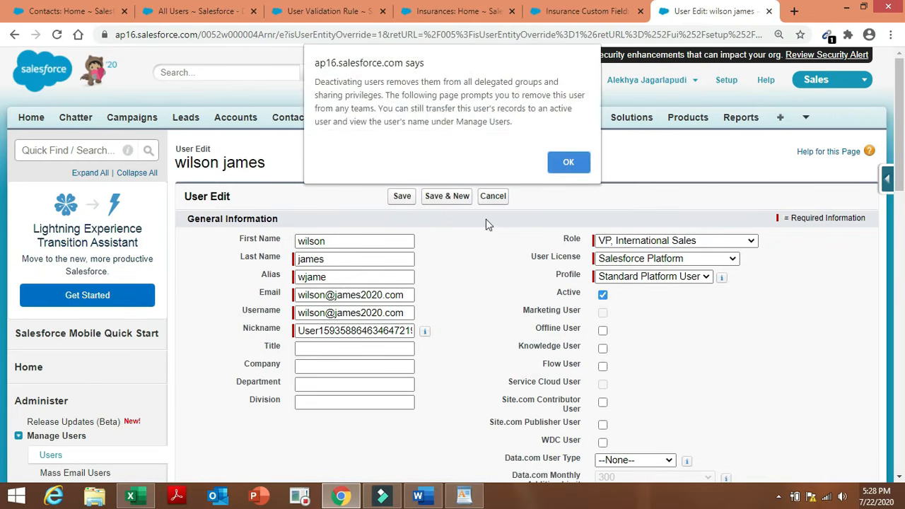
pyautogui.click(574, 167)
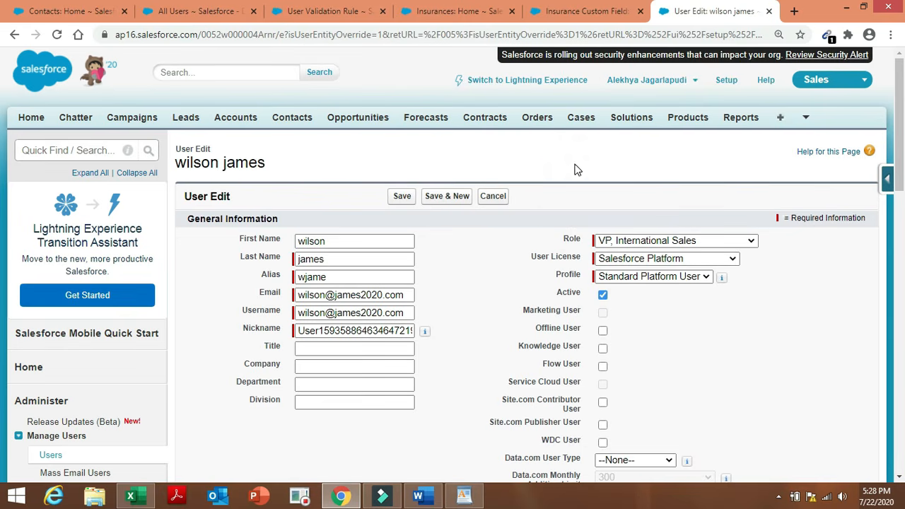
pyautogui.click(396, 196)
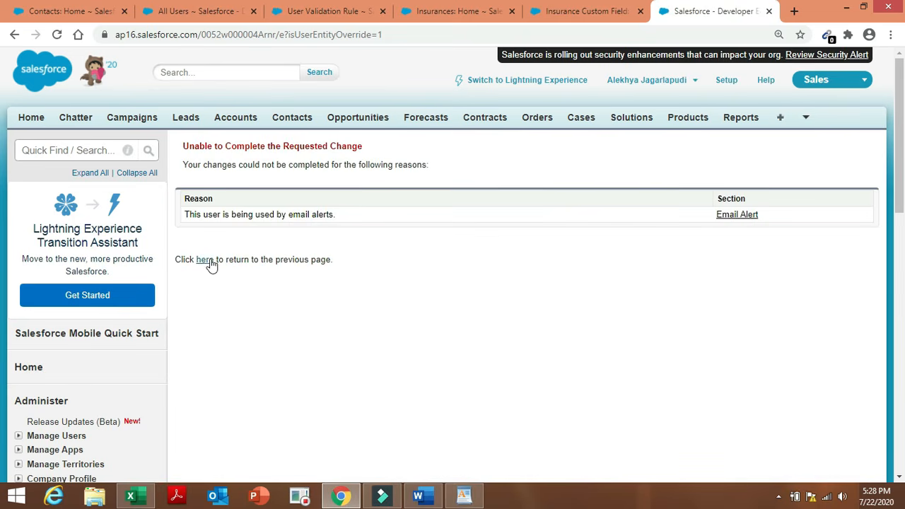
pyautogui.click(742, 218)
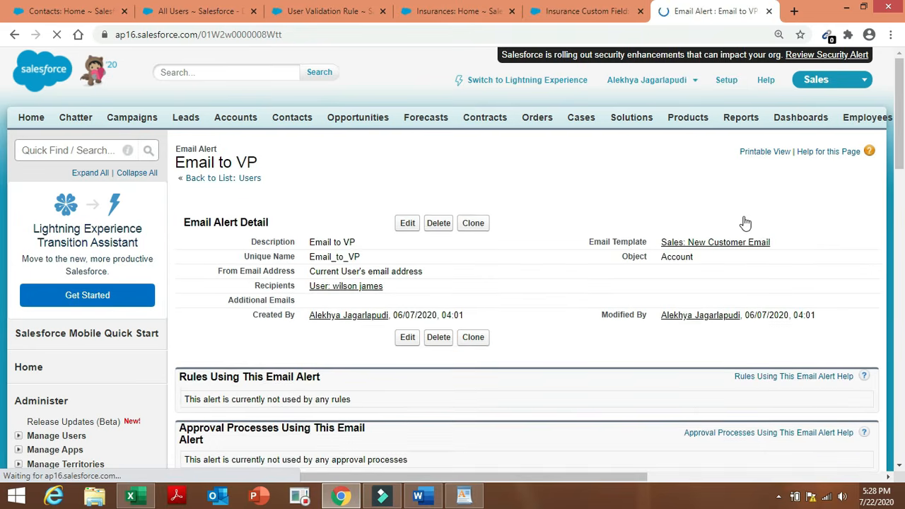
# Delete the 'Email to VP' alert, then untick Active on the VP, International Sales user and save.
pyautogui.click(438, 336)
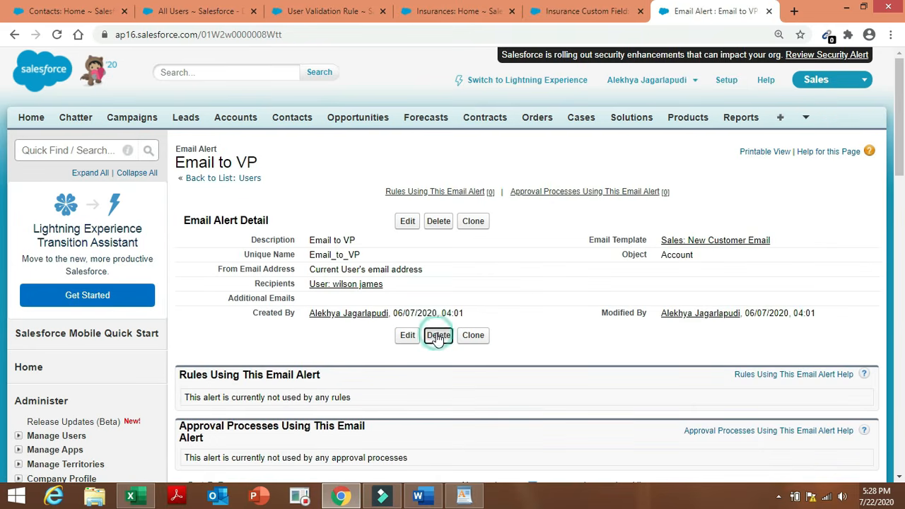
pyautogui.click(518, 110)
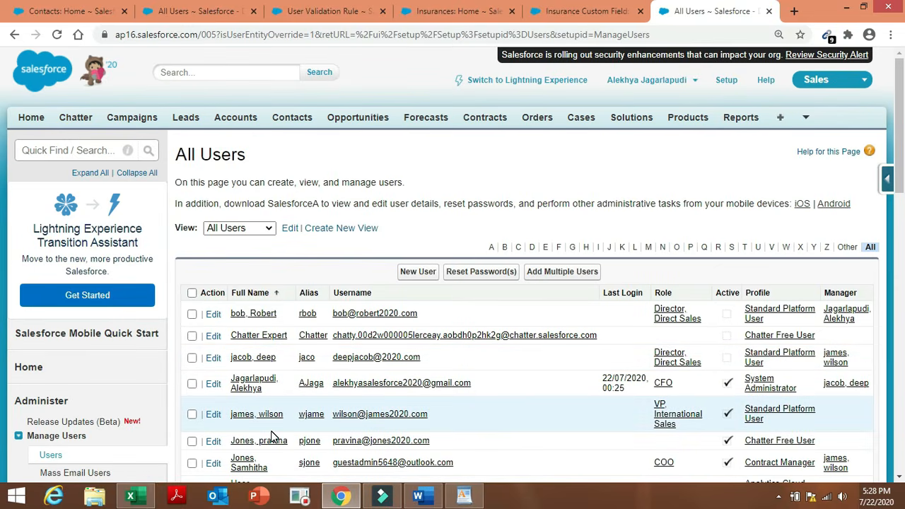
pyautogui.click(213, 414)
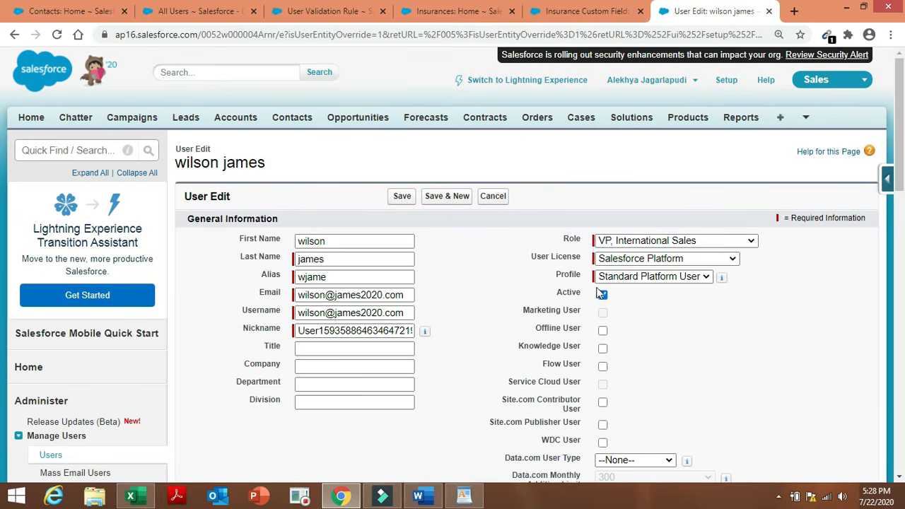
pyautogui.click(602, 297)
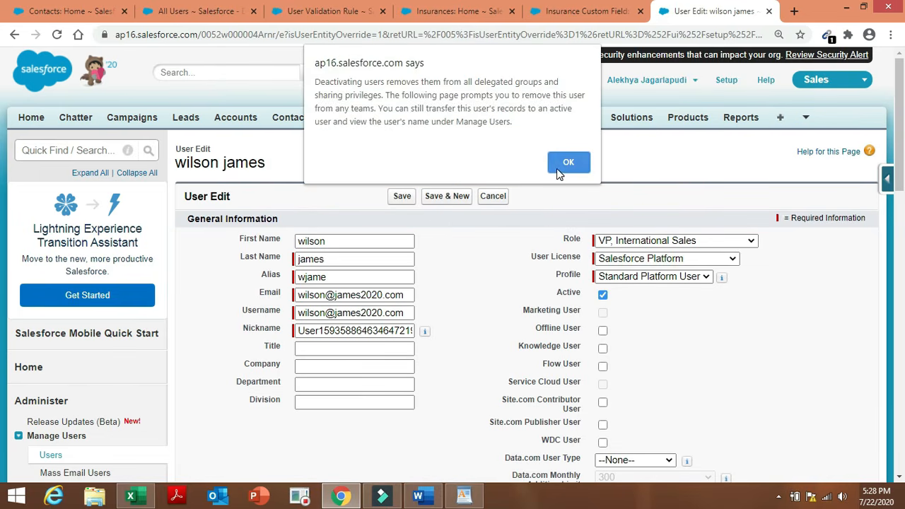
pyautogui.click(557, 168)
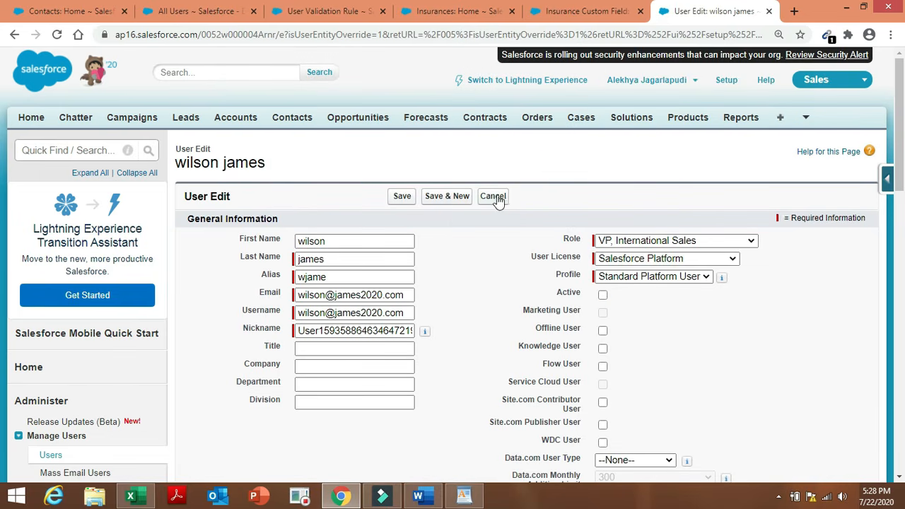
pyautogui.click(400, 198)
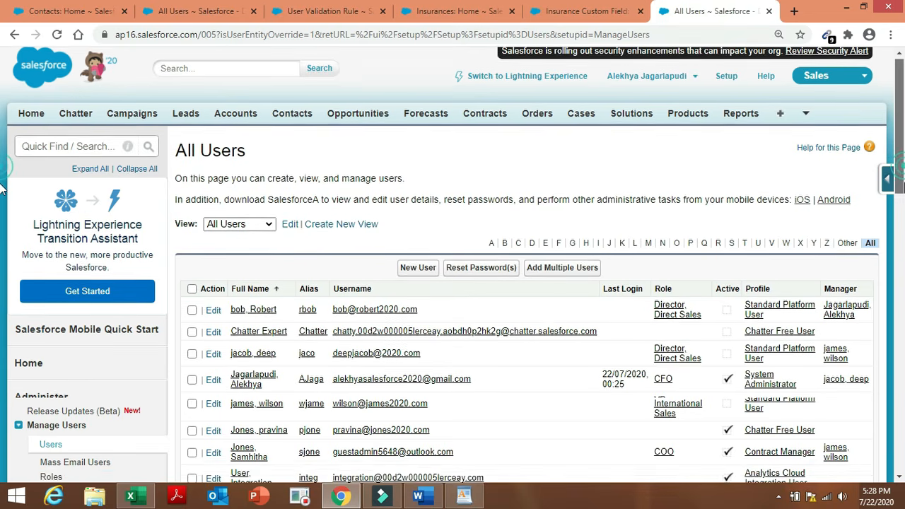
# Open the Integration User's edit form and cancel without changes.
pyautogui.scroll(-3, 902, 205)
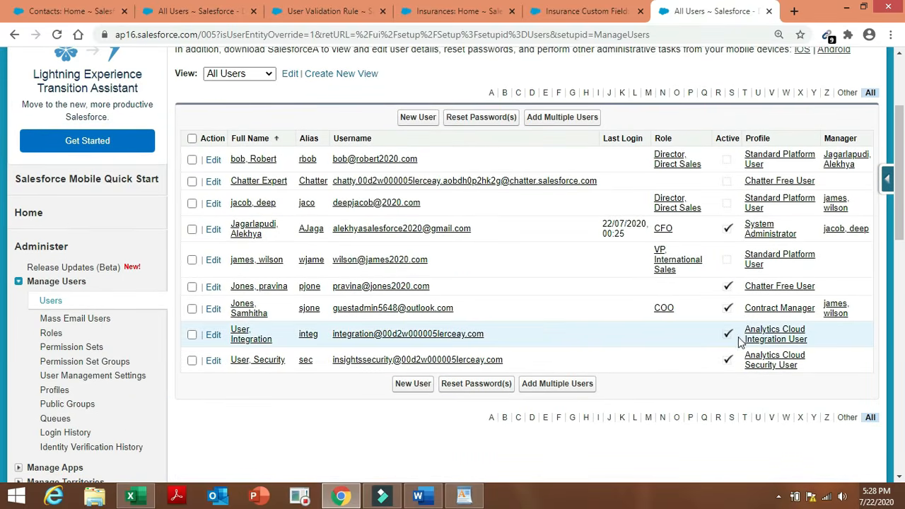
pyautogui.click(213, 335)
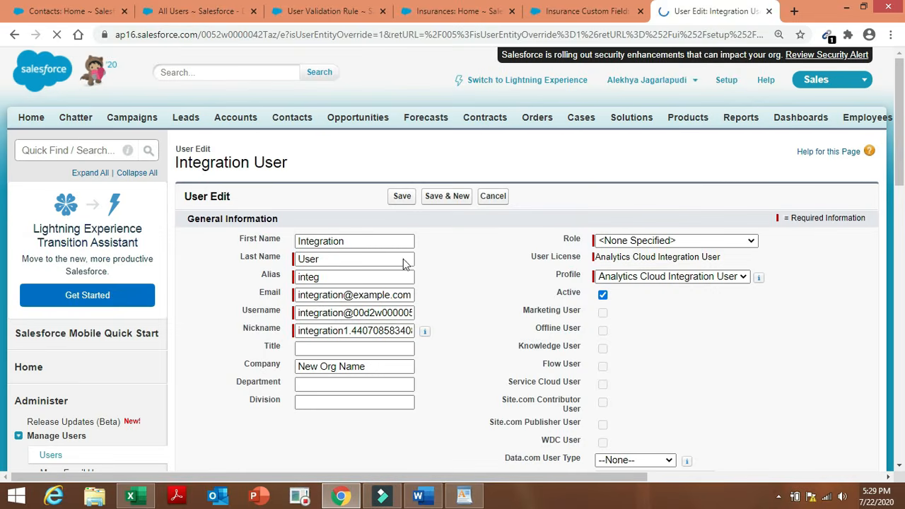
pyautogui.click(499, 201)
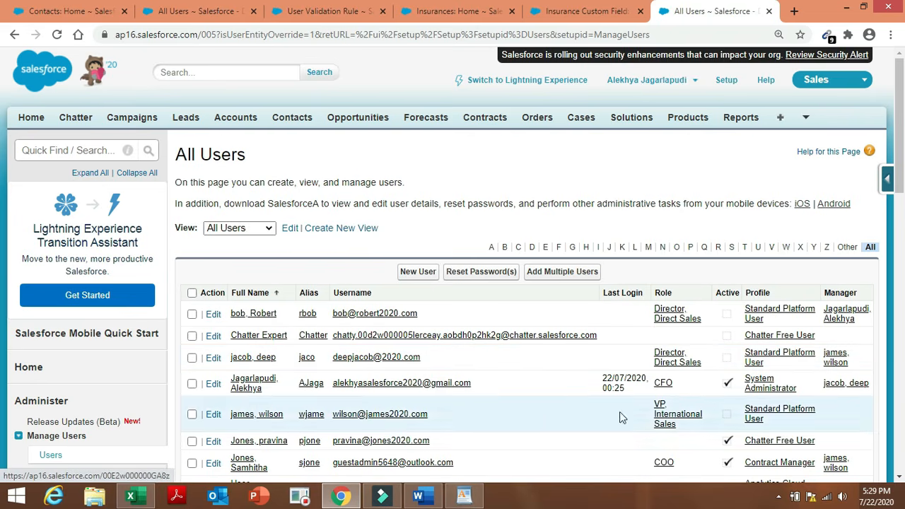
# Untick Active on the remaining Chatter Free user, confirm the warning and save.
pyautogui.click(214, 443)
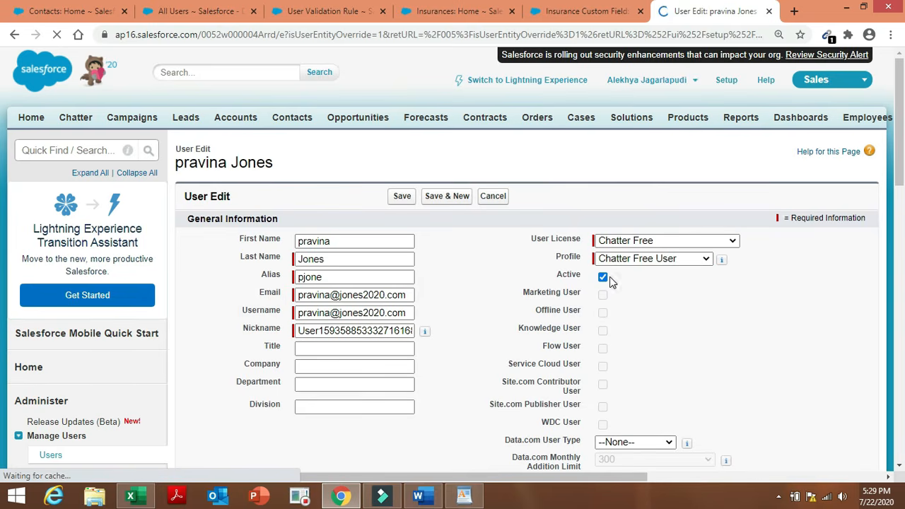
pyautogui.click(602, 277)
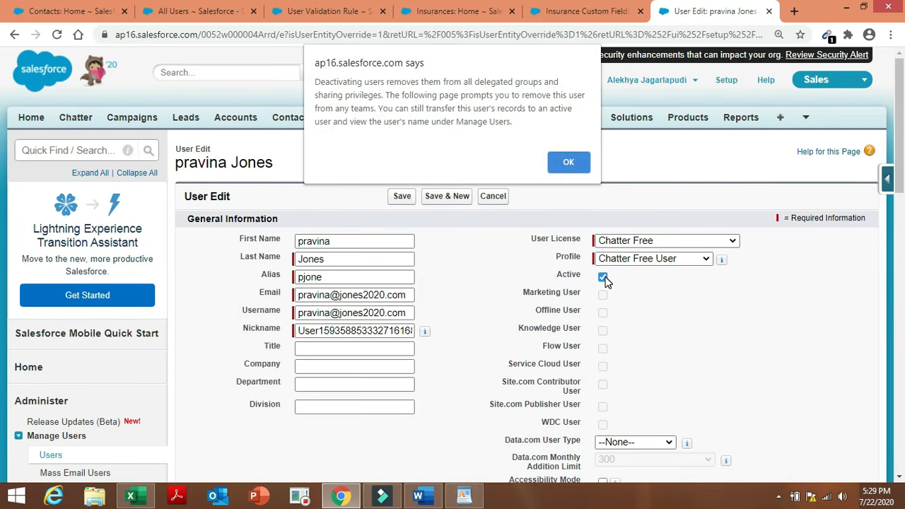
pyautogui.click(575, 160)
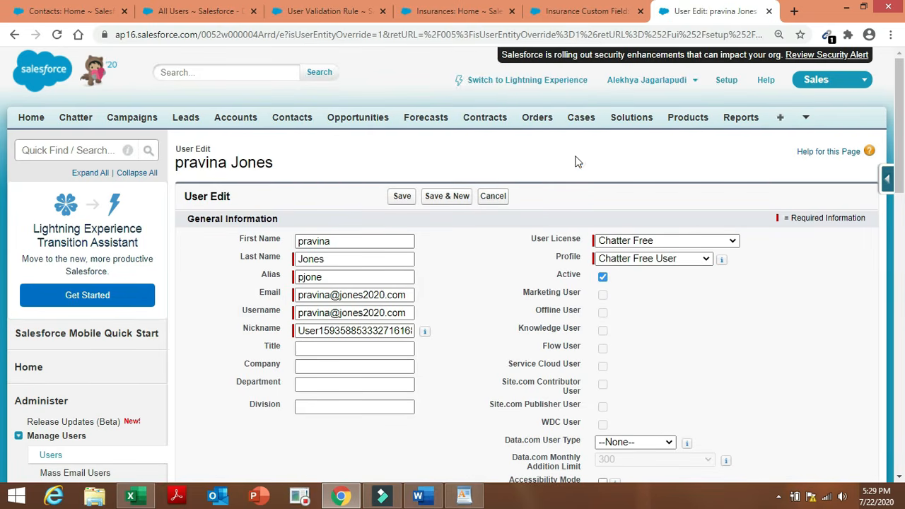
pyautogui.click(406, 198)
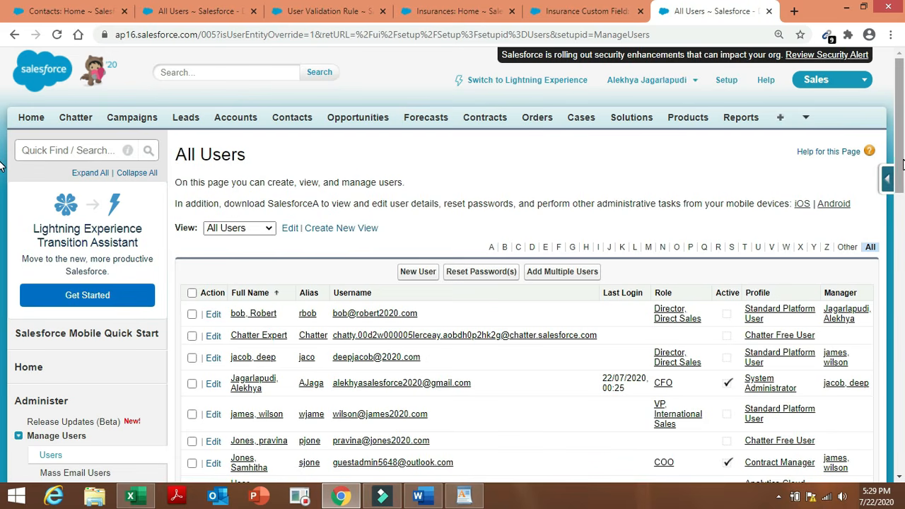
# Untick Active on the COO Contract Manager user, confirm the warning and save.
pyautogui.scroll(-2, 1, 164)
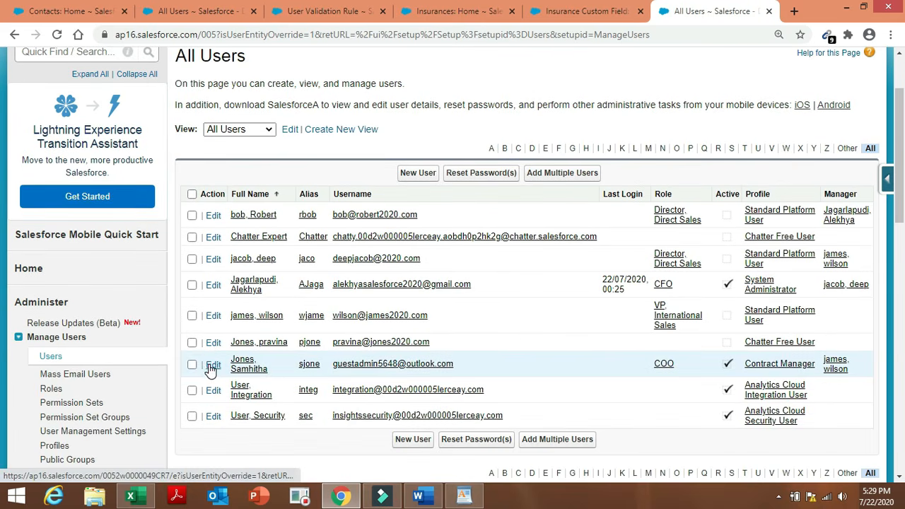
pyautogui.click(211, 364)
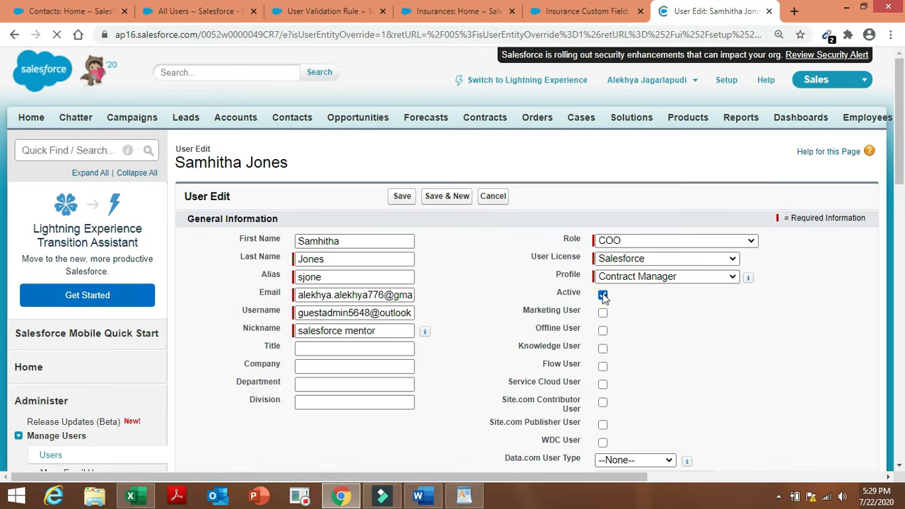
pyautogui.click(602, 296)
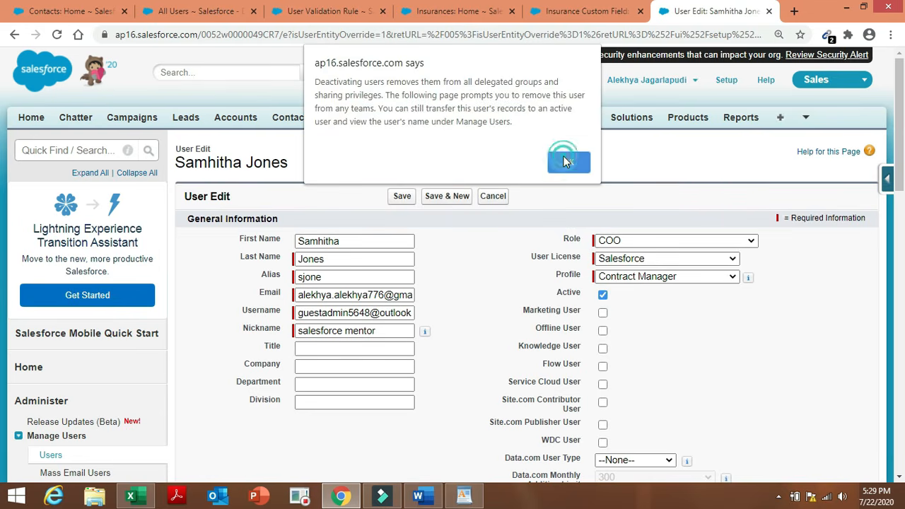
pyautogui.click(563, 161)
pyautogui.click(409, 199)
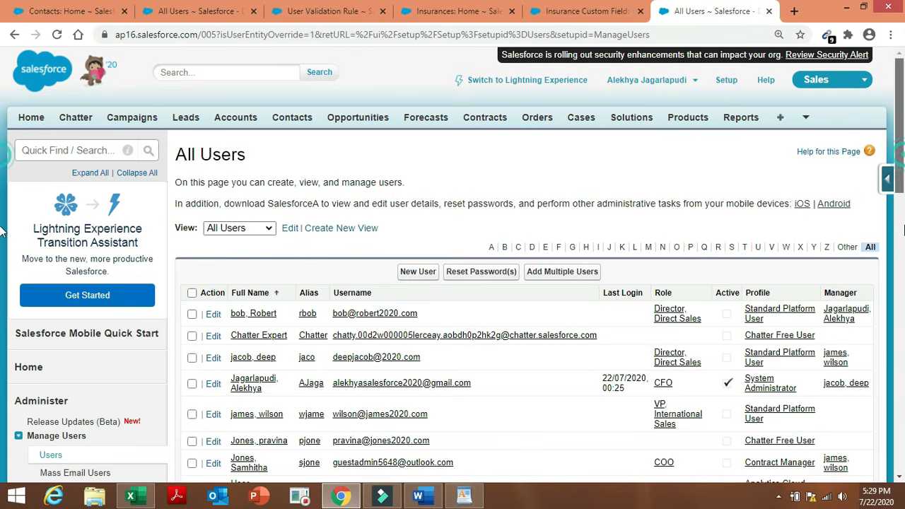
pyautogui.scroll(-3, 897, 160)
pyautogui.scroll(1, 548, 162)
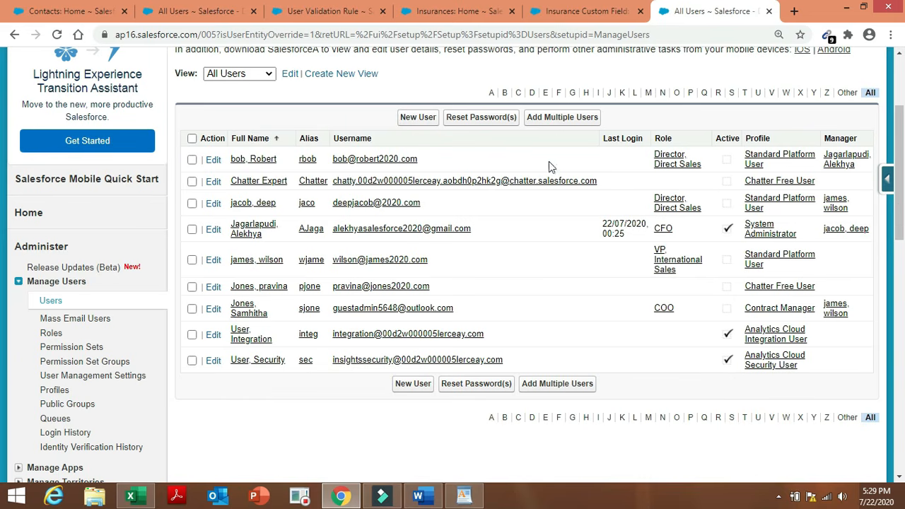
# Start a new user and fill in first name, last name, email and username.
pyautogui.click(425, 126)
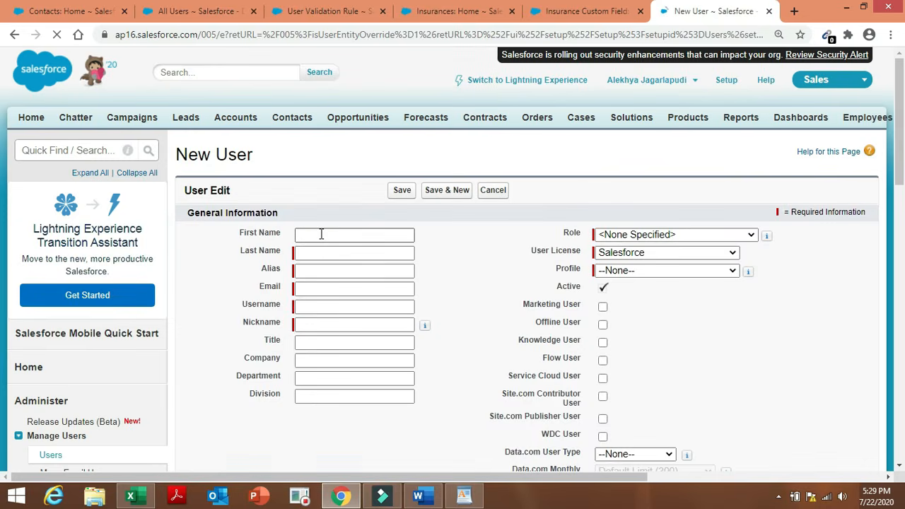
pyautogui.click(321, 234)
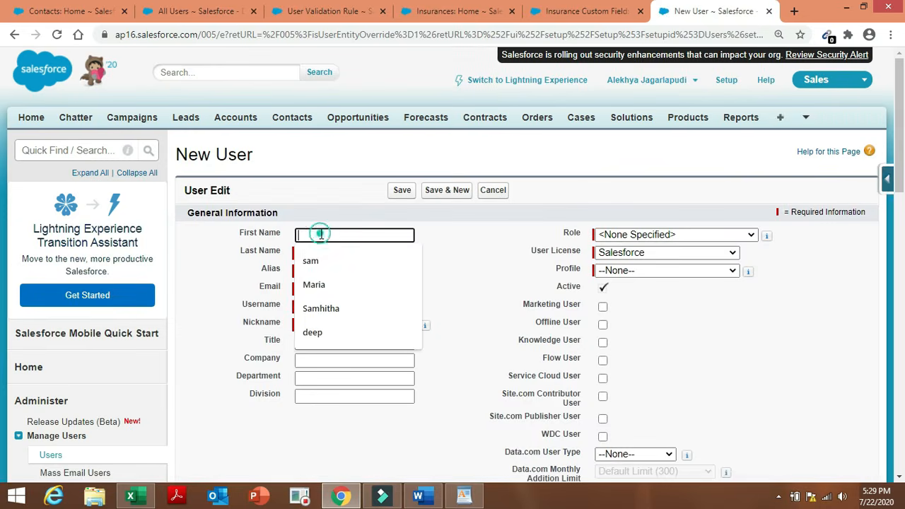
pyautogui.click(324, 255)
pyautogui.click(330, 255)
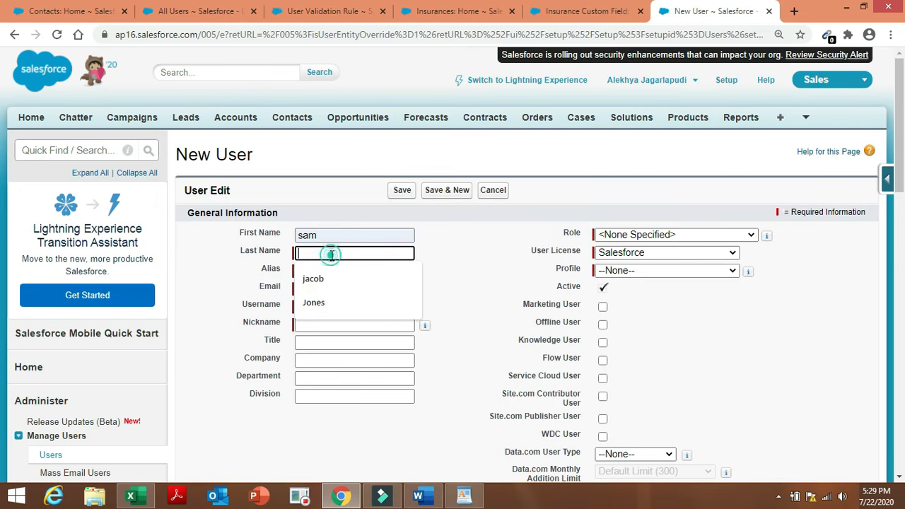
pyautogui.click(331, 275)
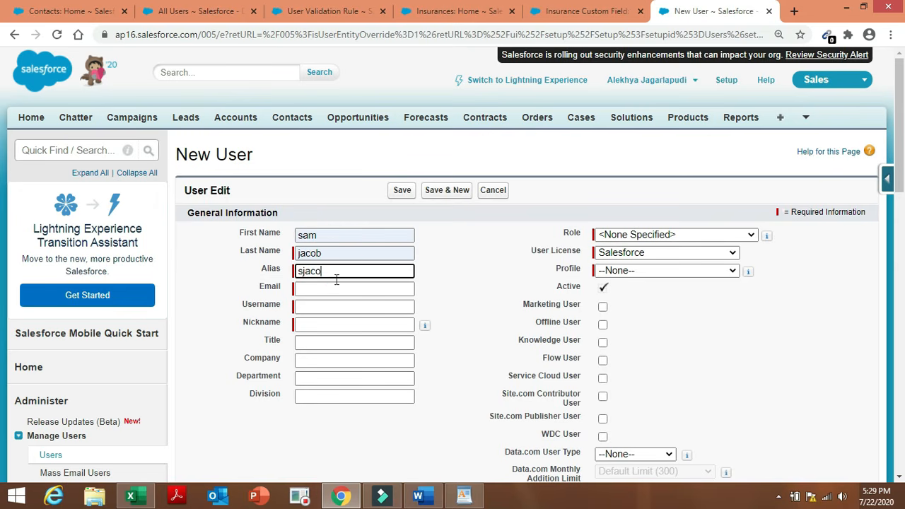
pyautogui.click(332, 292)
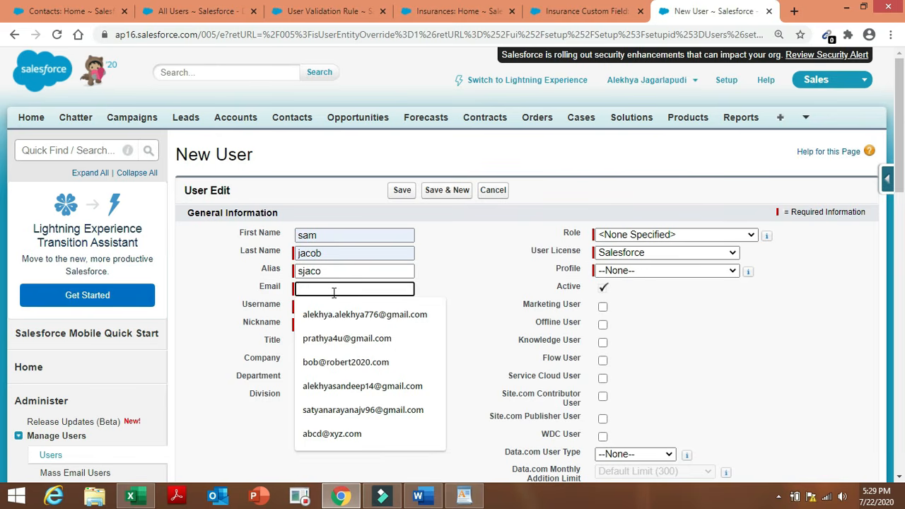
pyautogui.write('b')
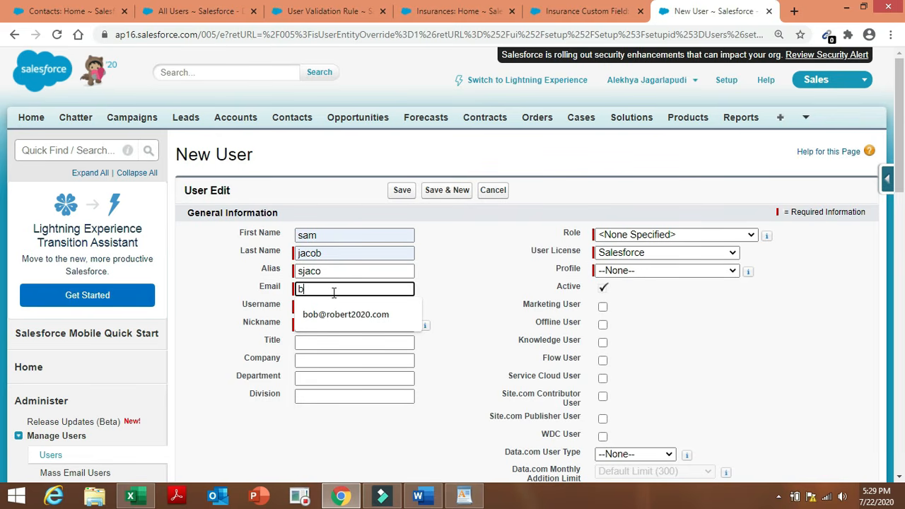
pyautogui.press('BackSpace')
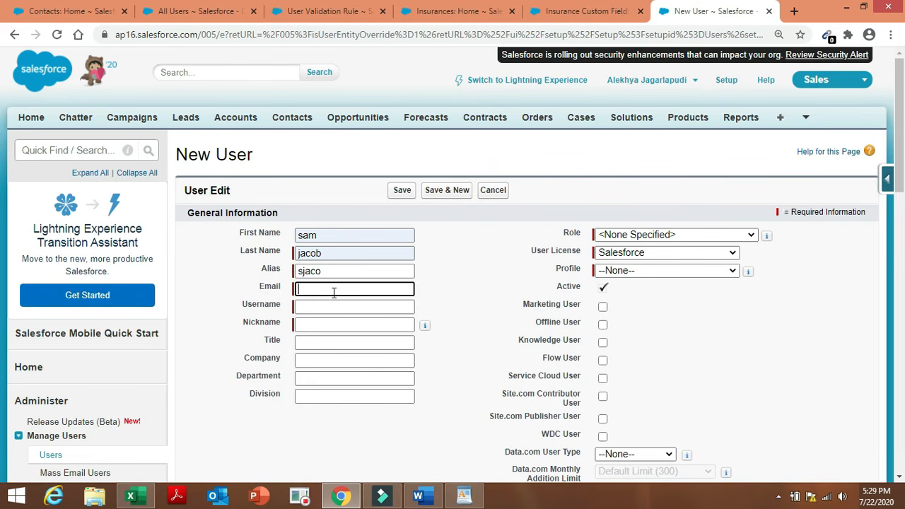
pyautogui.click(403, 307)
pyautogui.click(494, 303)
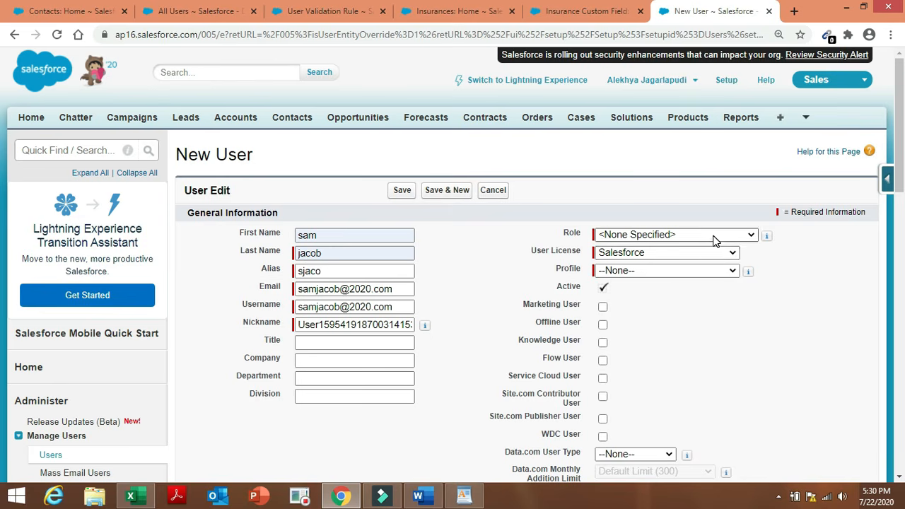
# Set licence to Salesforce Platform, role to Insurance VP and profile to INSURANCE.
pyautogui.click(699, 254)
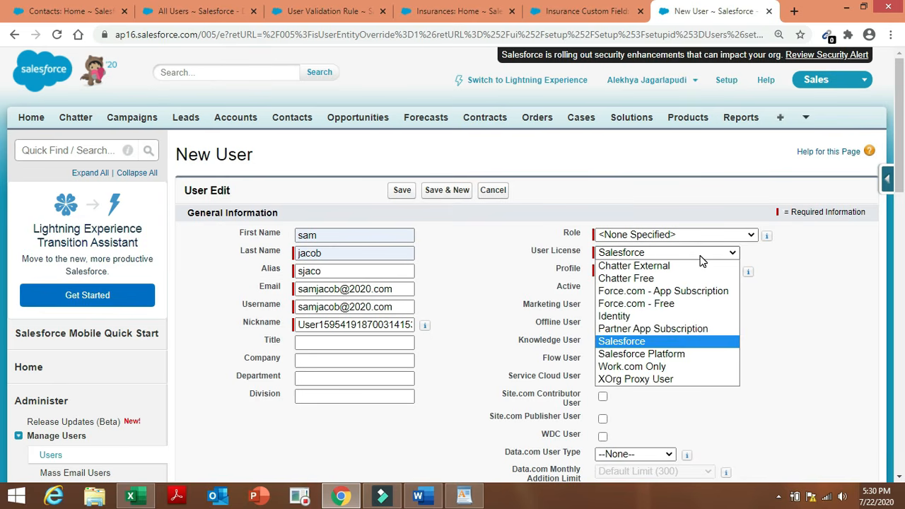
pyautogui.click(683, 357)
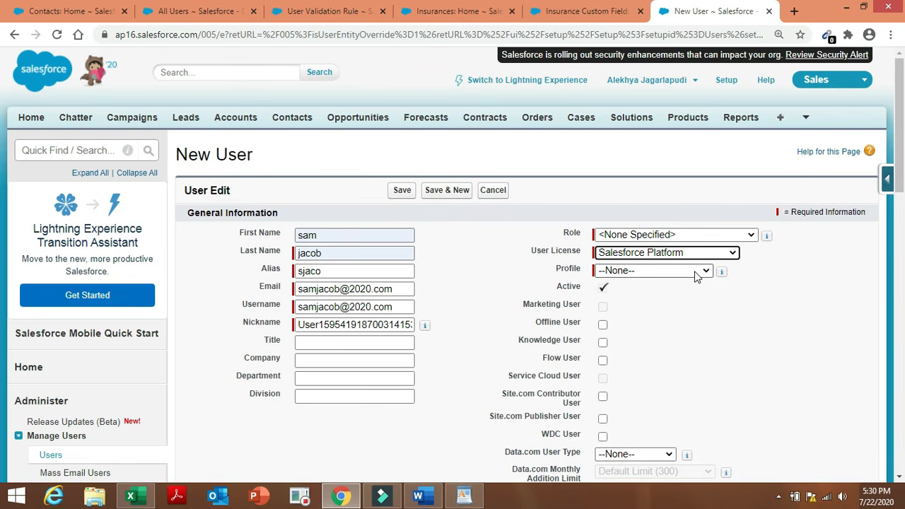
pyautogui.click(708, 235)
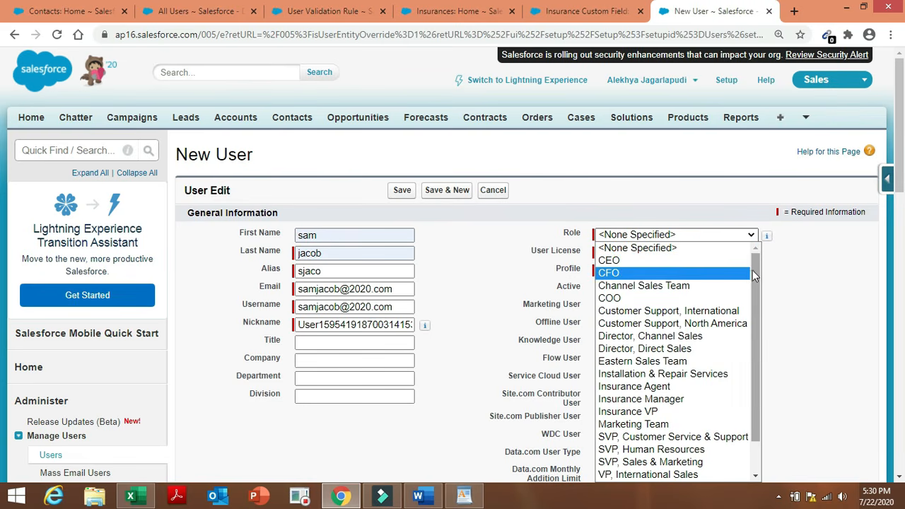
pyautogui.scroll(-1, 757, 276)
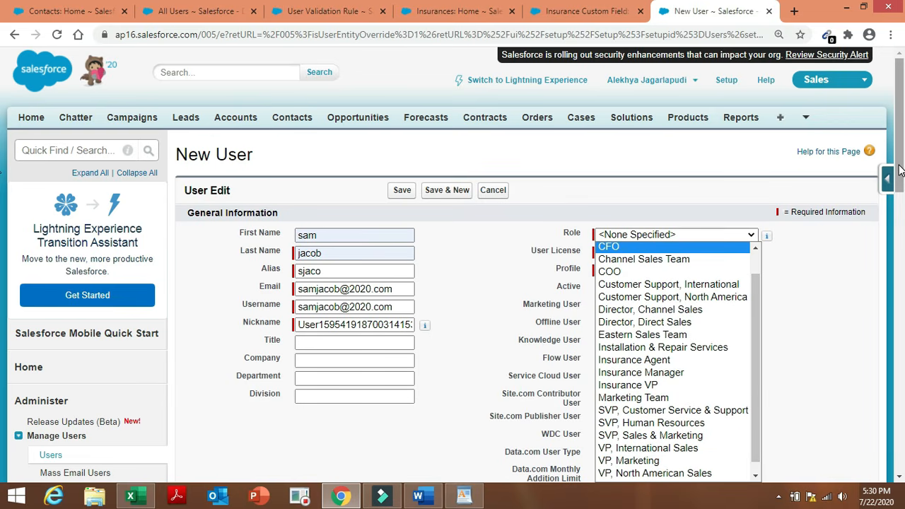
pyautogui.moveTo(899, 184); pyautogui.dragTo(899, 214)
pyautogui.click(749, 137)
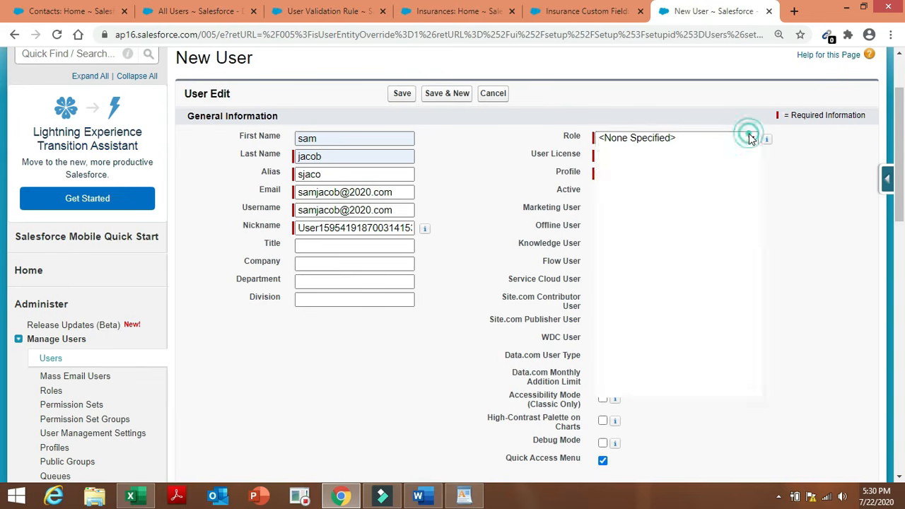
pyautogui.scroll(-1, 755, 318)
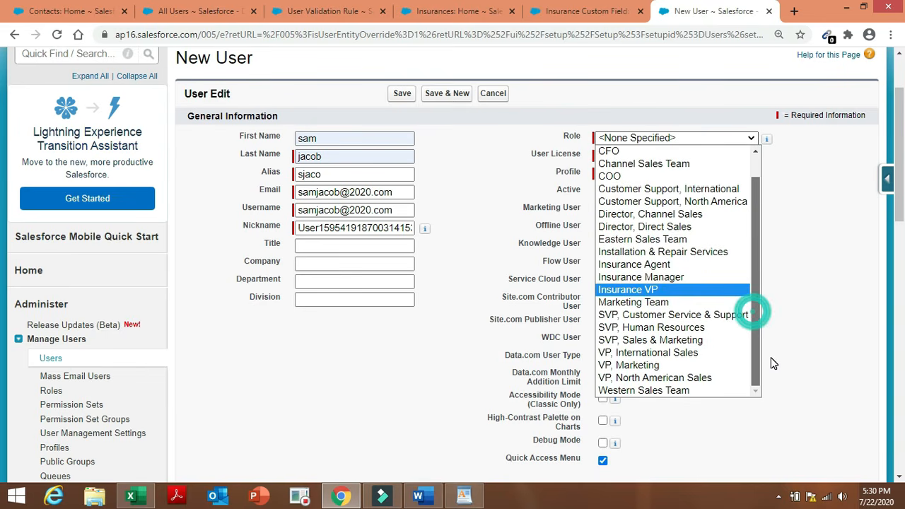
pyautogui.click(689, 289)
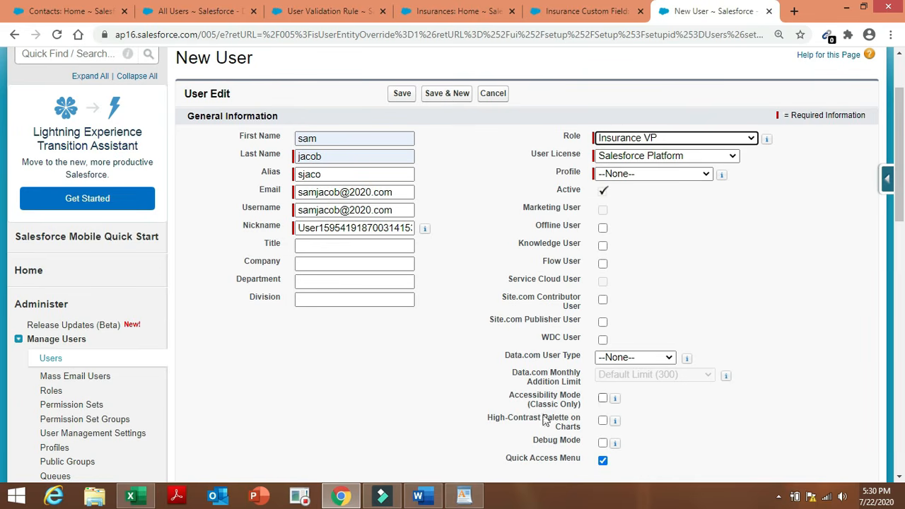
pyautogui.click(689, 178)
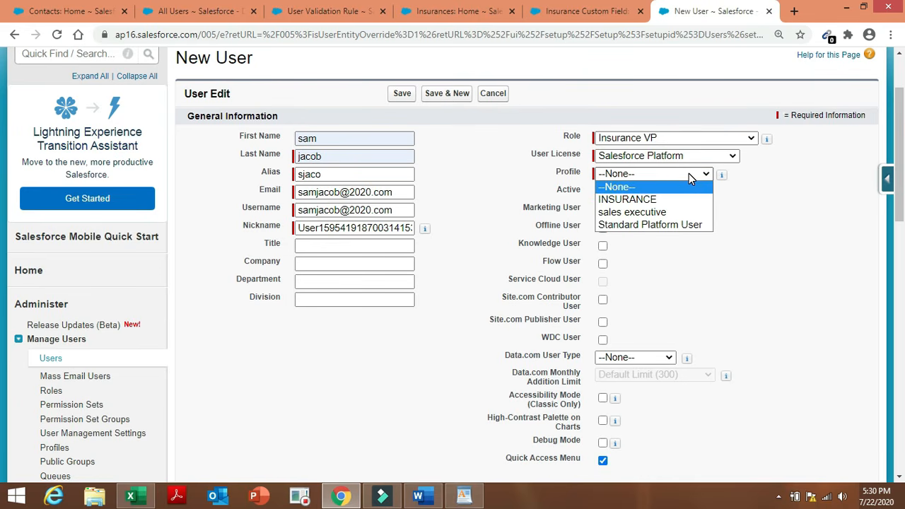
pyautogui.click(677, 211)
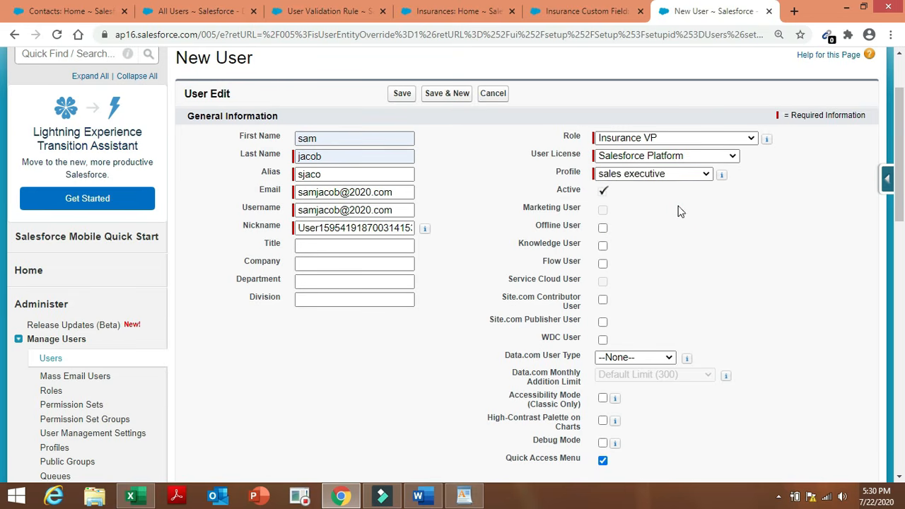
pyautogui.click(692, 174)
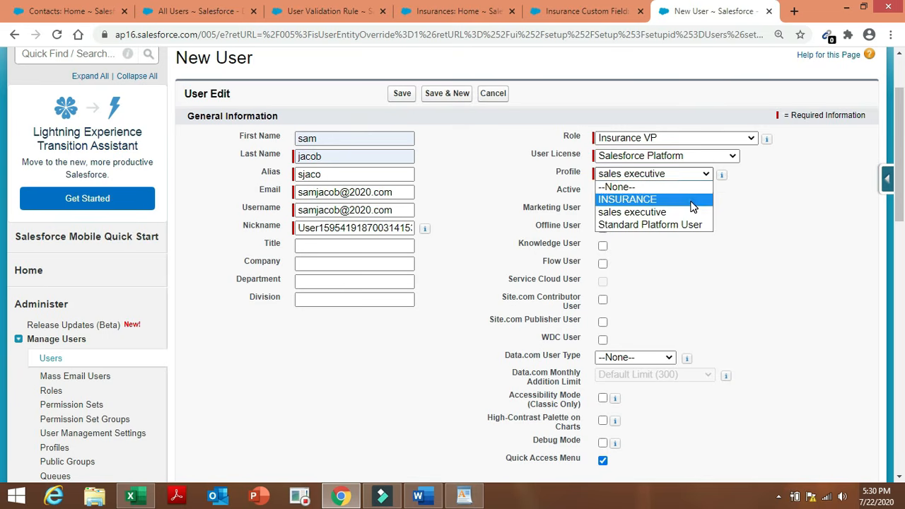
pyautogui.click(691, 201)
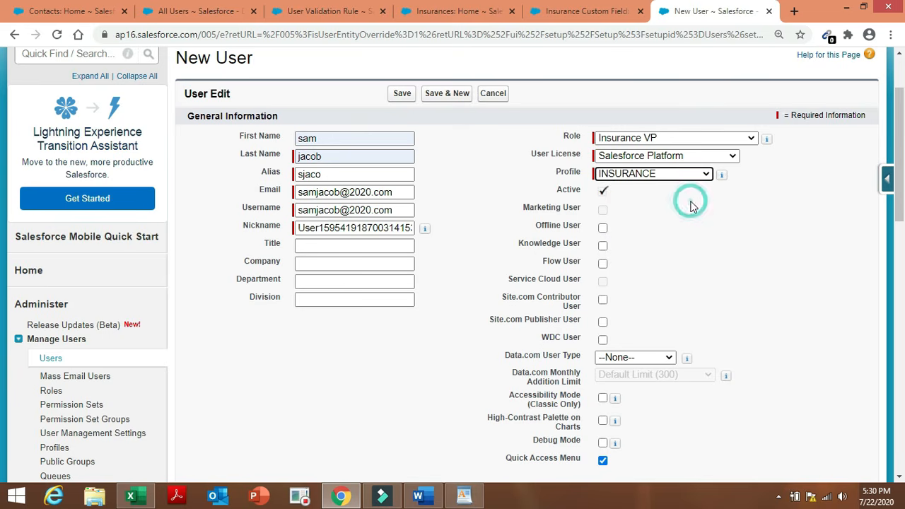
# Check the users table in the Word document, save the user and return to All Users.
pyautogui.click(422, 496)
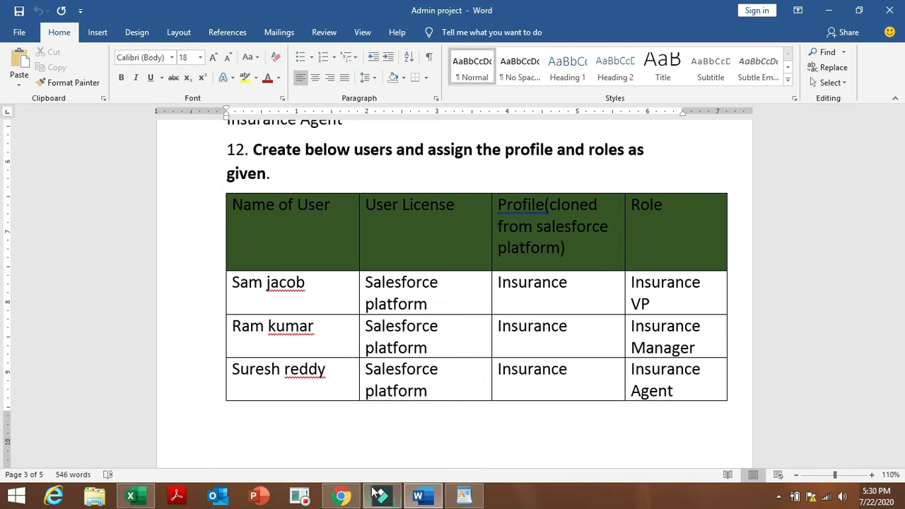
pyautogui.click(341, 497)
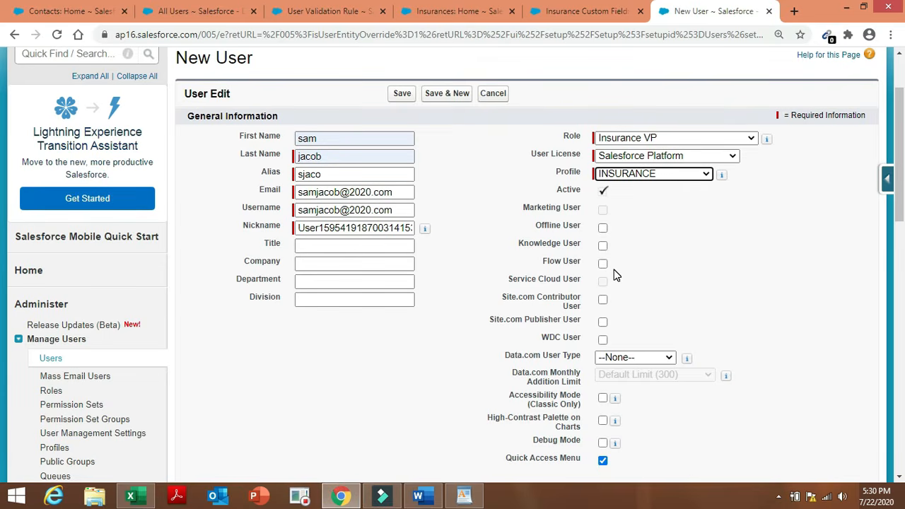
pyautogui.click(401, 100)
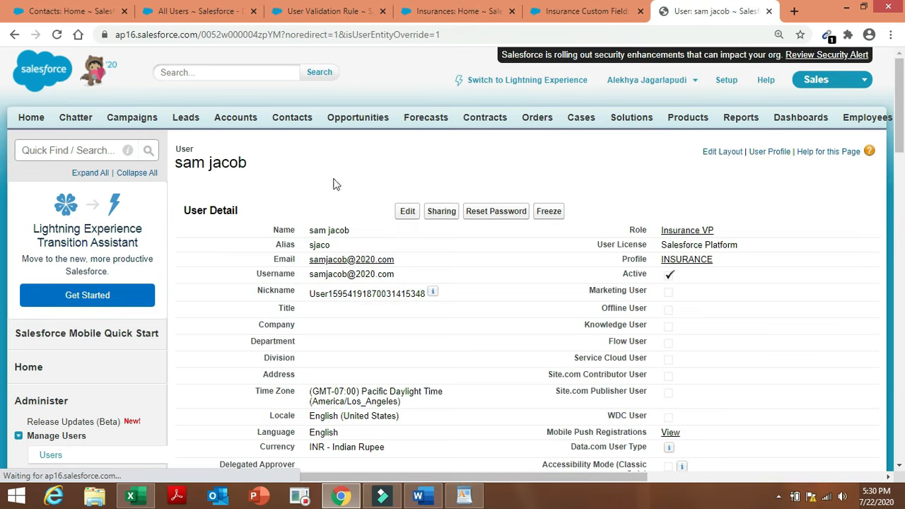
pyautogui.click(48, 455)
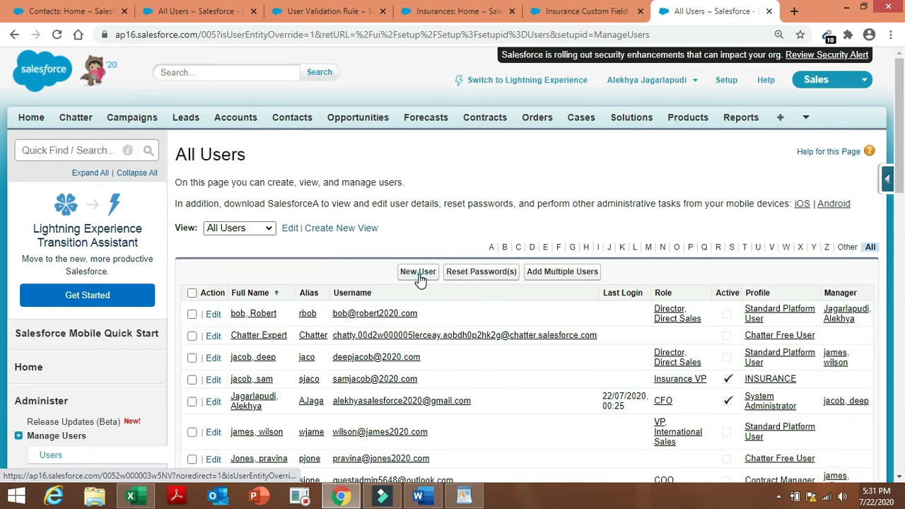
# Start another new user and fill in first name, last name, alias, email and username.
pyautogui.click(417, 272)
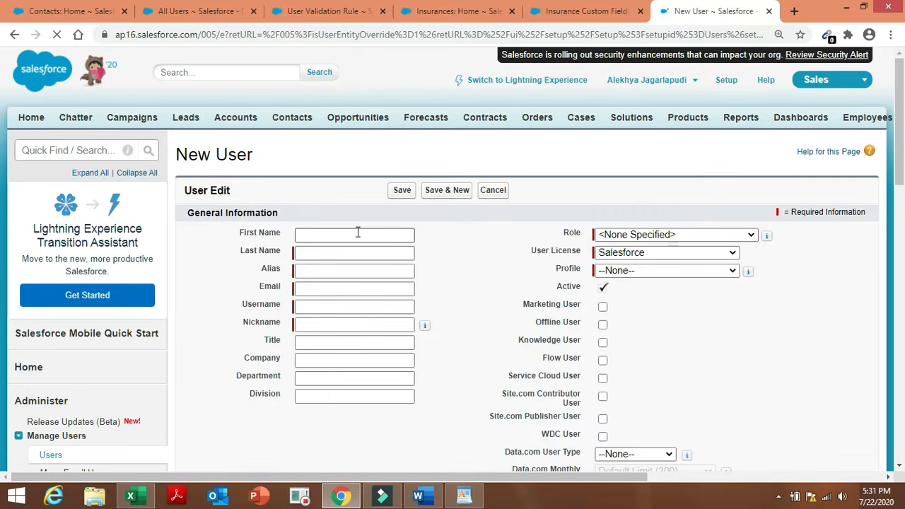
pyautogui.click(358, 234)
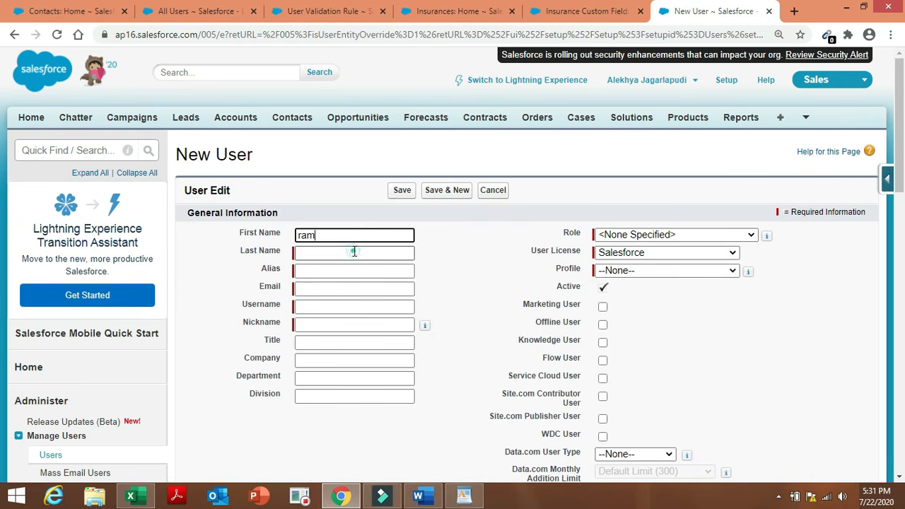
pyautogui.click(354, 251)
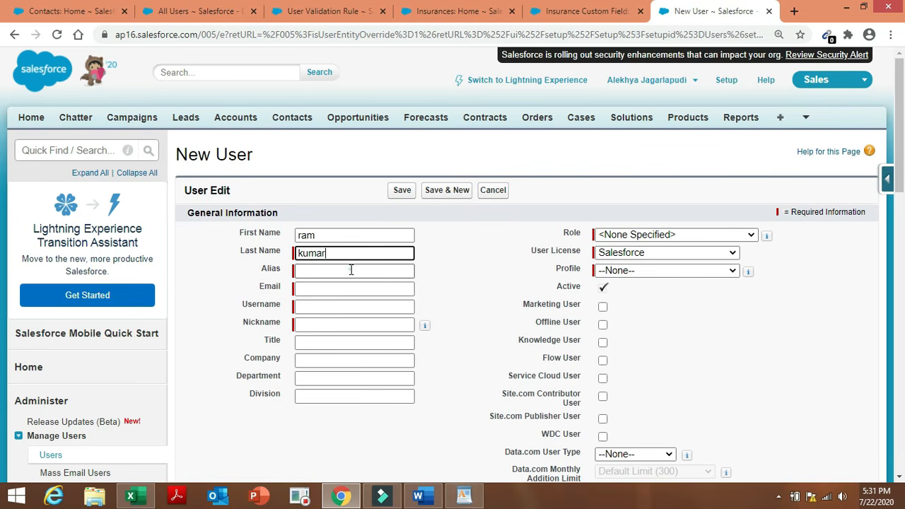
pyautogui.click(350, 270)
pyautogui.click(348, 289)
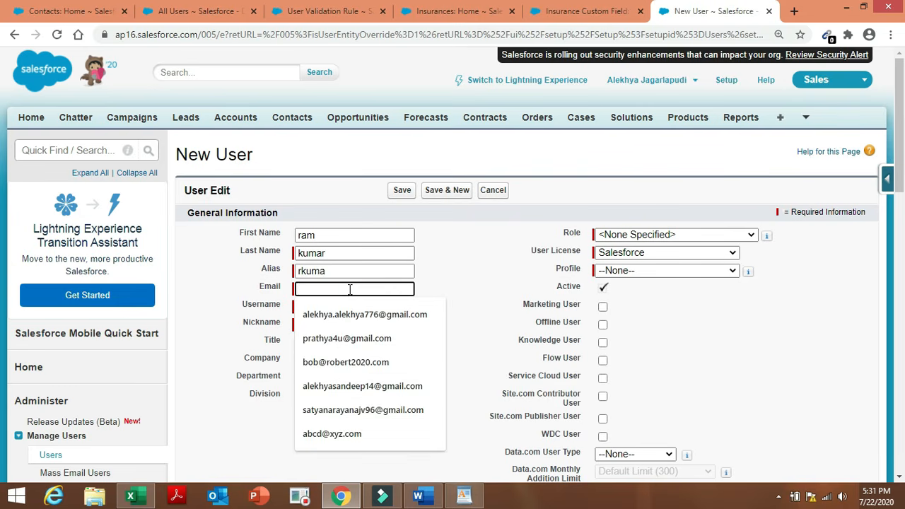
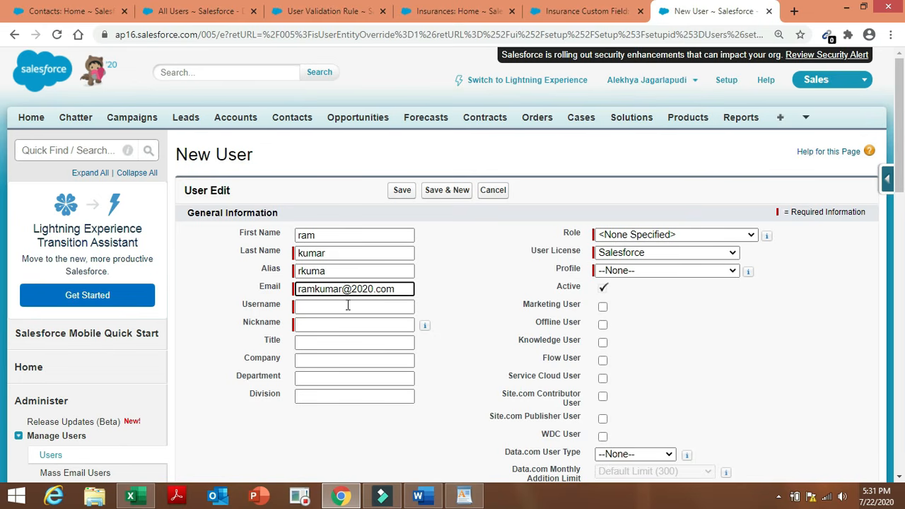
pyautogui.click(347, 306)
pyautogui.click(438, 295)
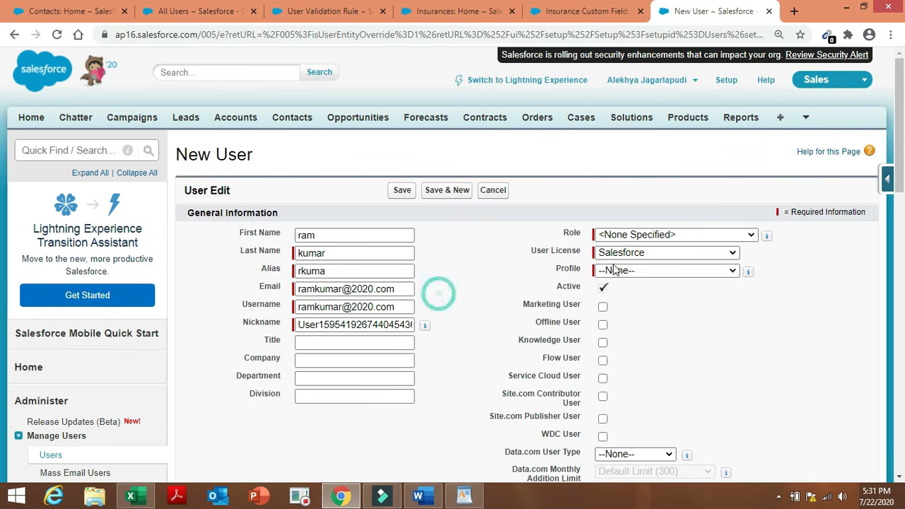
# Set role to Insurance Manager, licence to Salesforce Platform and profile to INSURANCE.
pyautogui.click(689, 237)
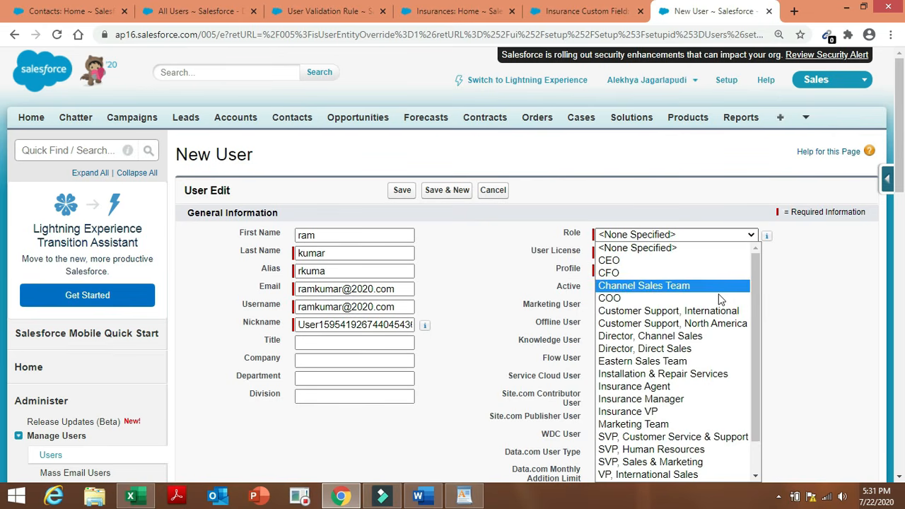
pyautogui.click(672, 398)
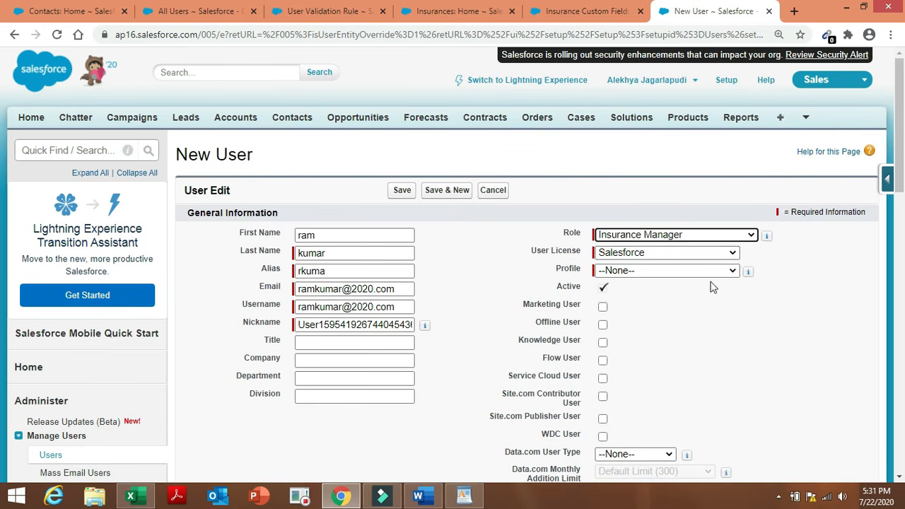
pyautogui.click(728, 252)
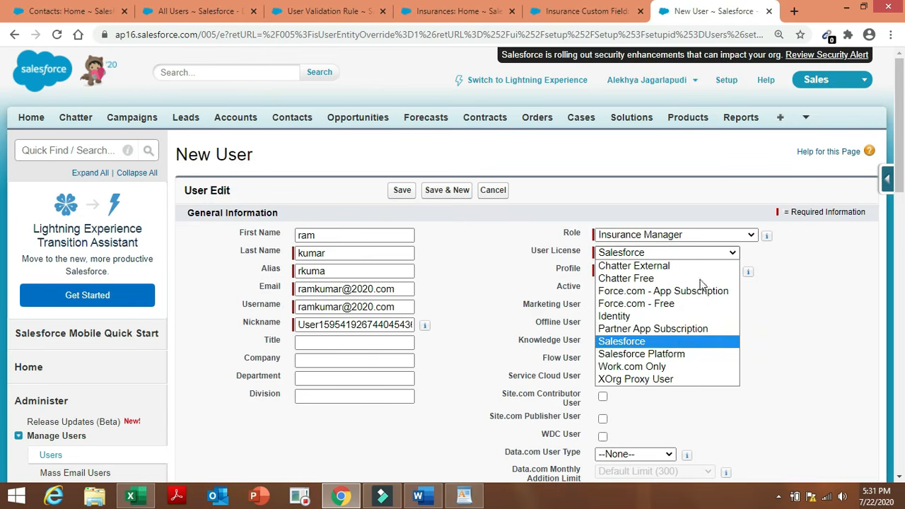
pyautogui.click(670, 353)
pyautogui.click(685, 272)
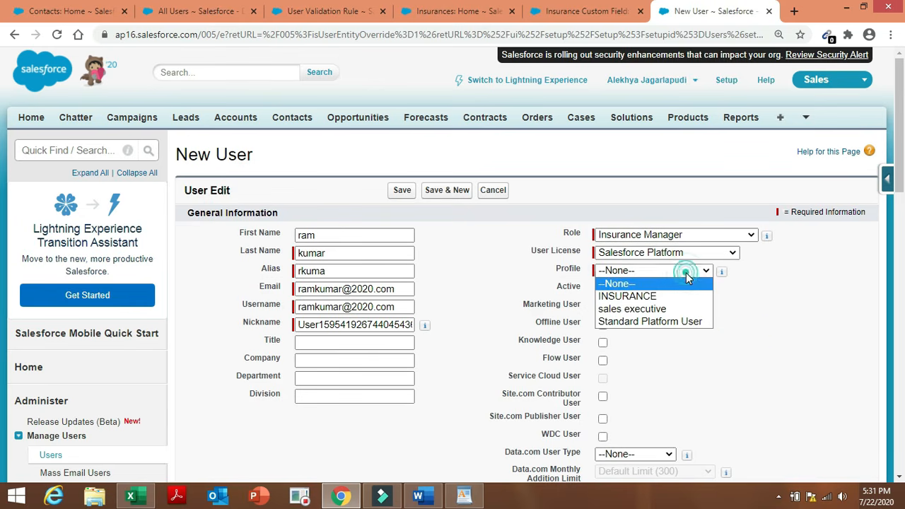
pyautogui.click(684, 295)
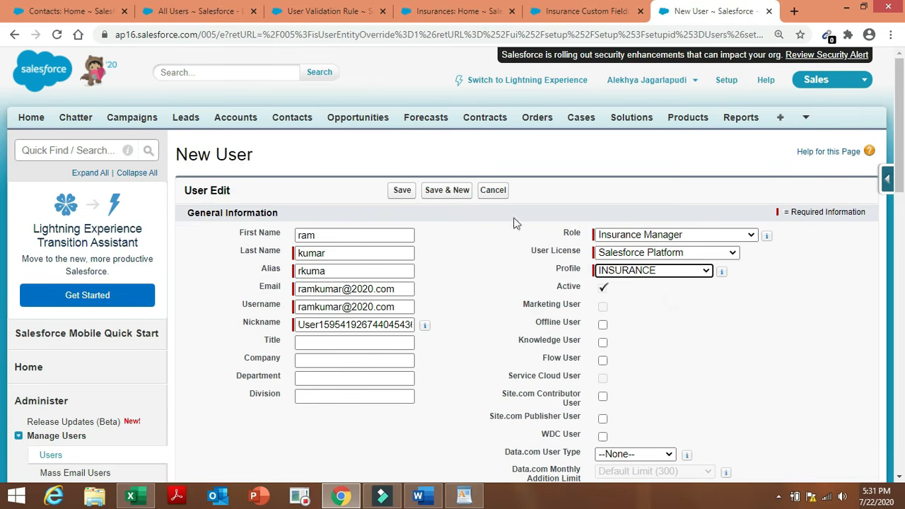
# Save the user, check the Word task document and return to All Users.
pyautogui.click(401, 193)
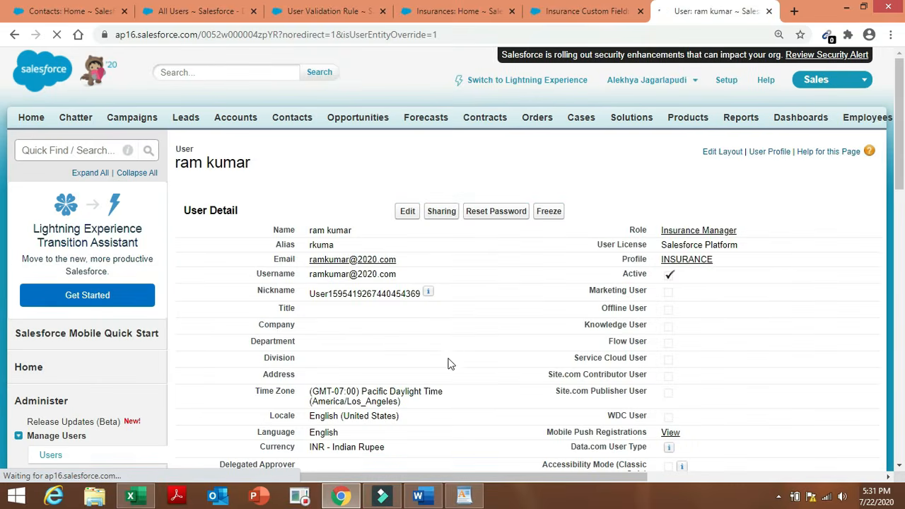
pyautogui.click(418, 496)
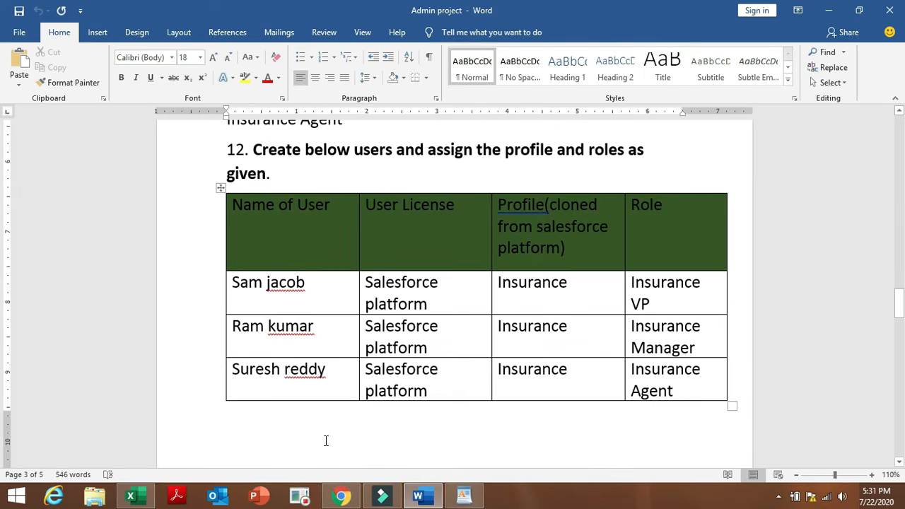
pyautogui.click(341, 496)
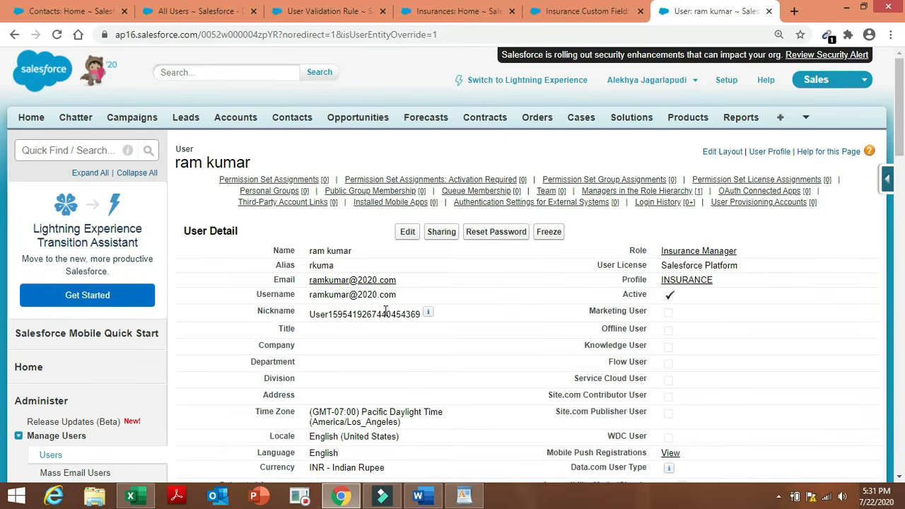
pyautogui.click(50, 453)
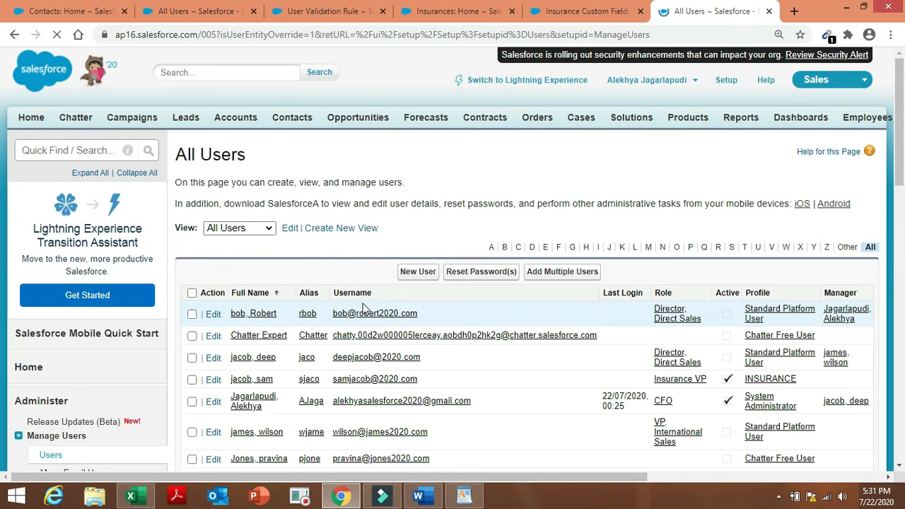
# Start a third new user and fill in first name, last name, alias, email and username.
pyautogui.click(417, 273)
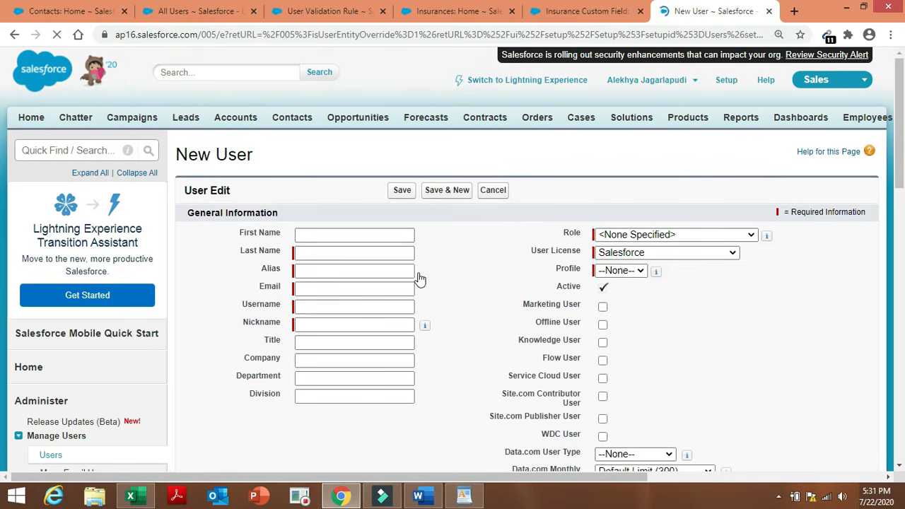
pyautogui.click(364, 234)
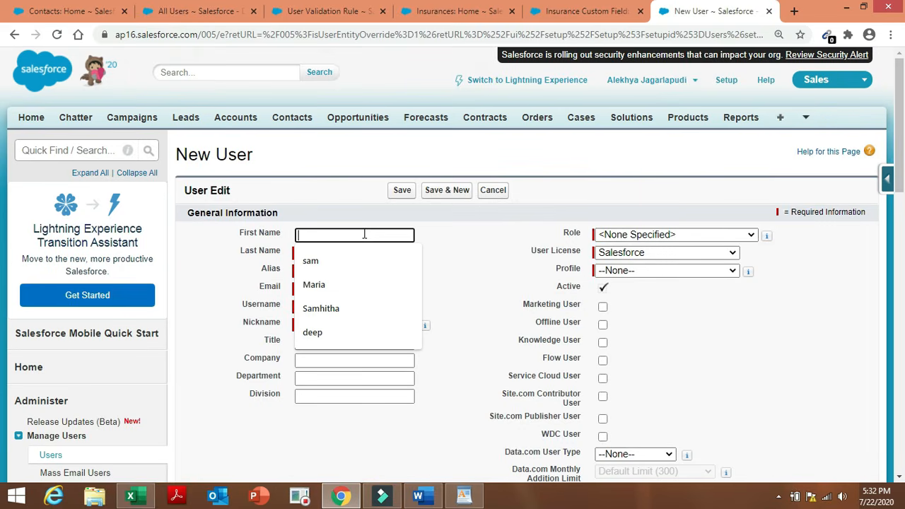
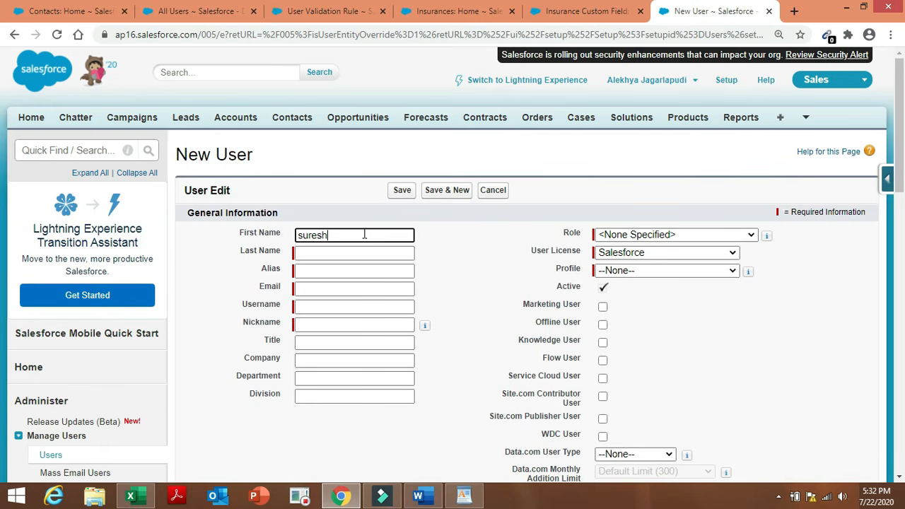
pyautogui.click(362, 253)
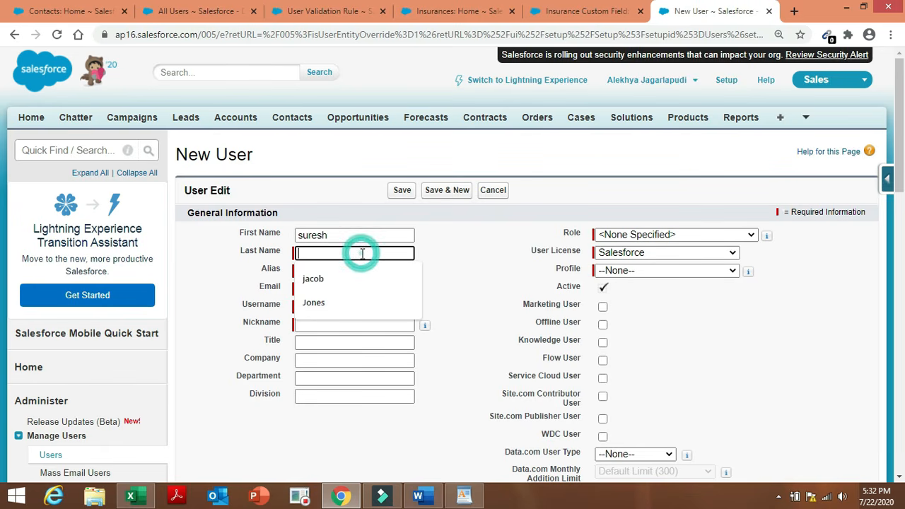
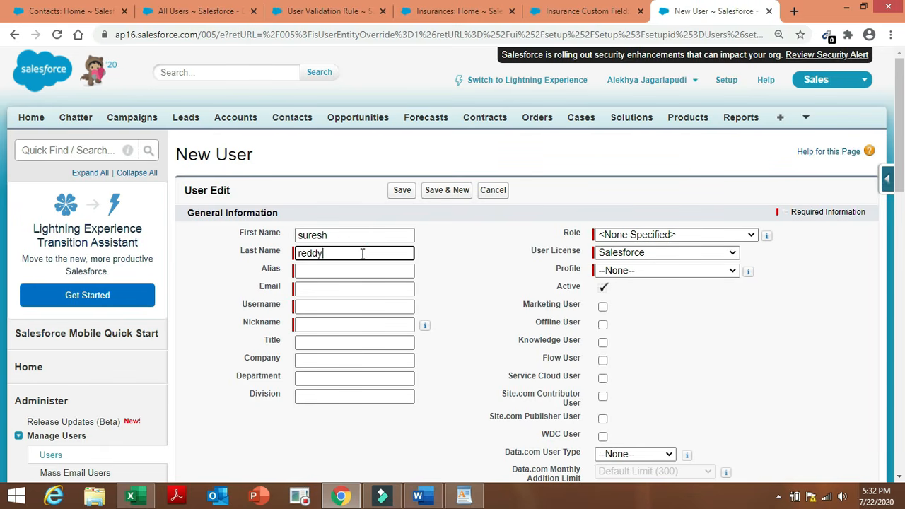
pyautogui.click(365, 268)
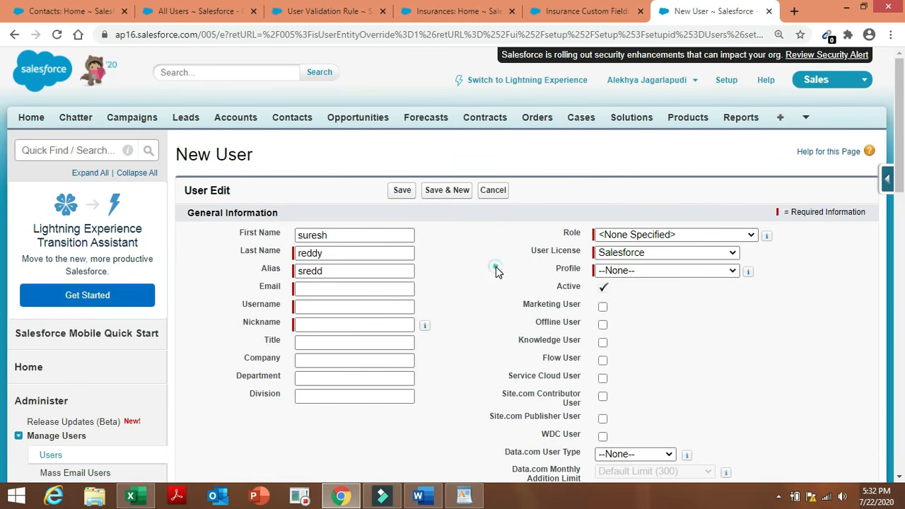
pyautogui.doubleClick(497, 269)
pyautogui.click(353, 289)
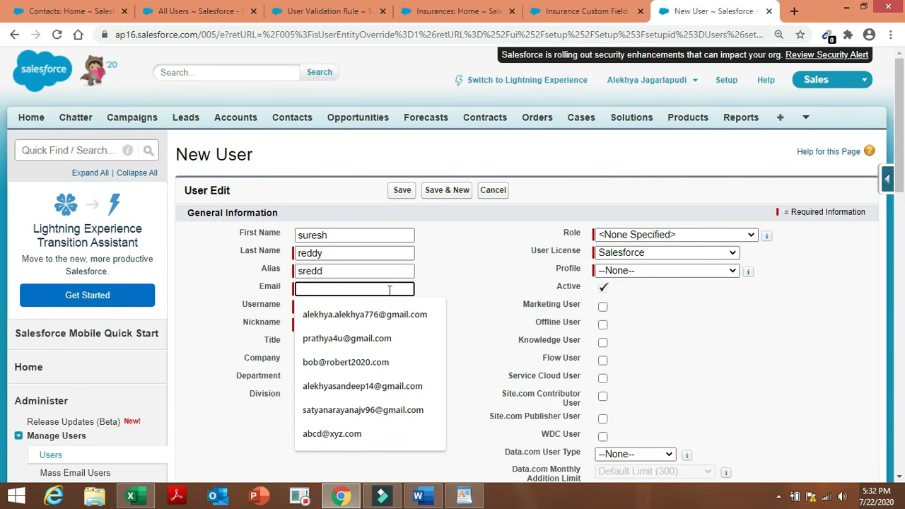
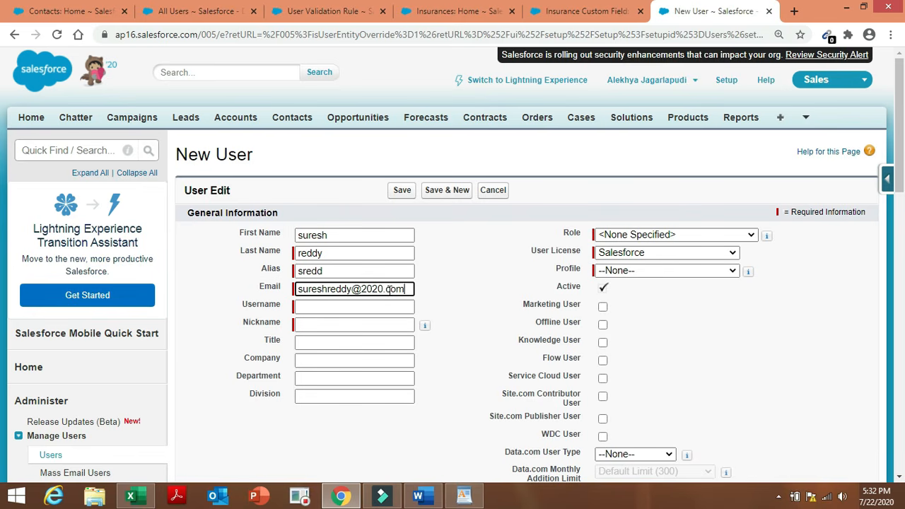
pyautogui.click(509, 305)
pyautogui.doubleClick(508, 304)
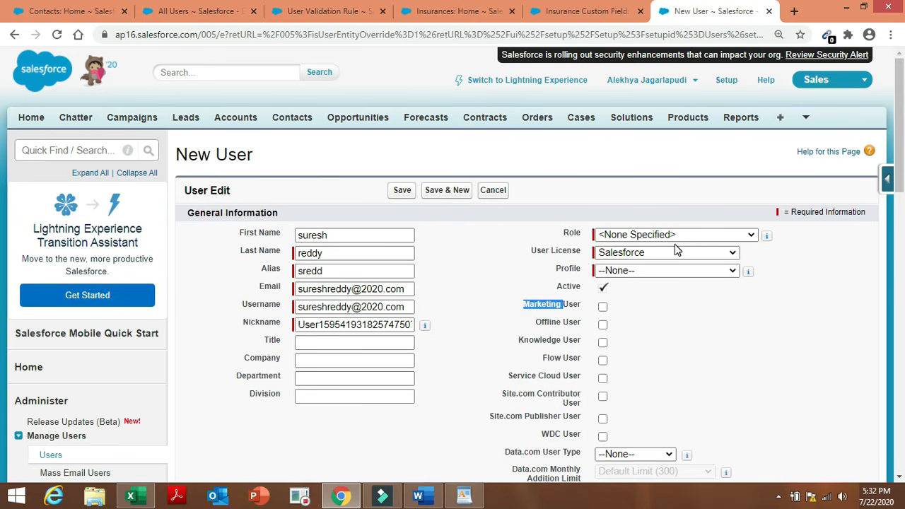
# Set role Insurance Agent, licence Salesforce Platform, profile INSURANCE, and save the user.
pyautogui.click(695, 235)
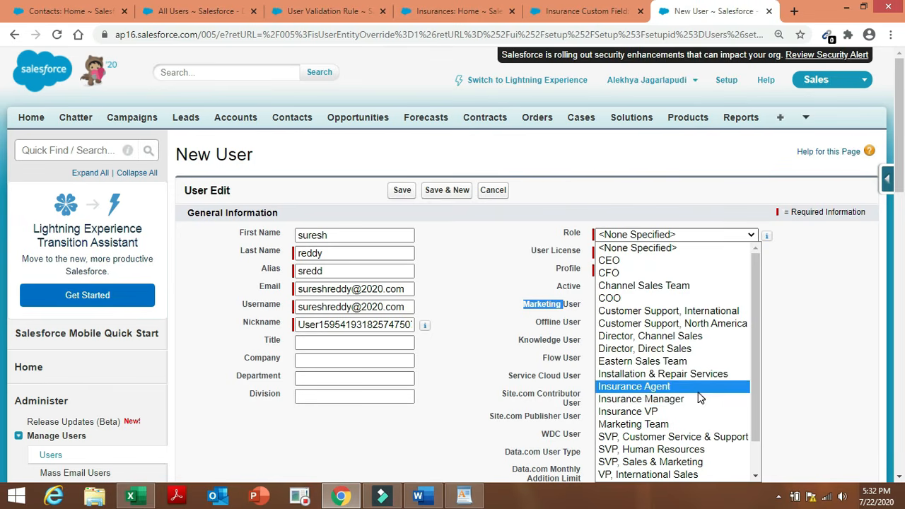
pyautogui.click(696, 386)
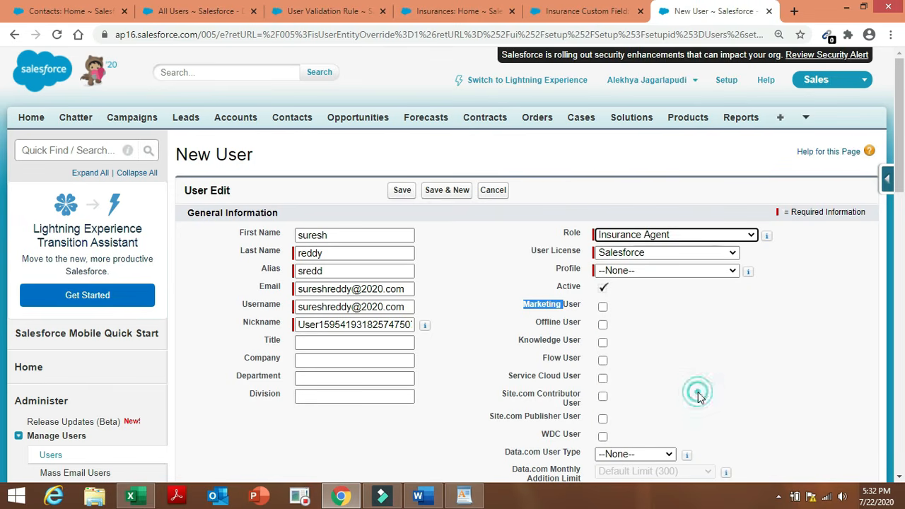
pyautogui.click(726, 254)
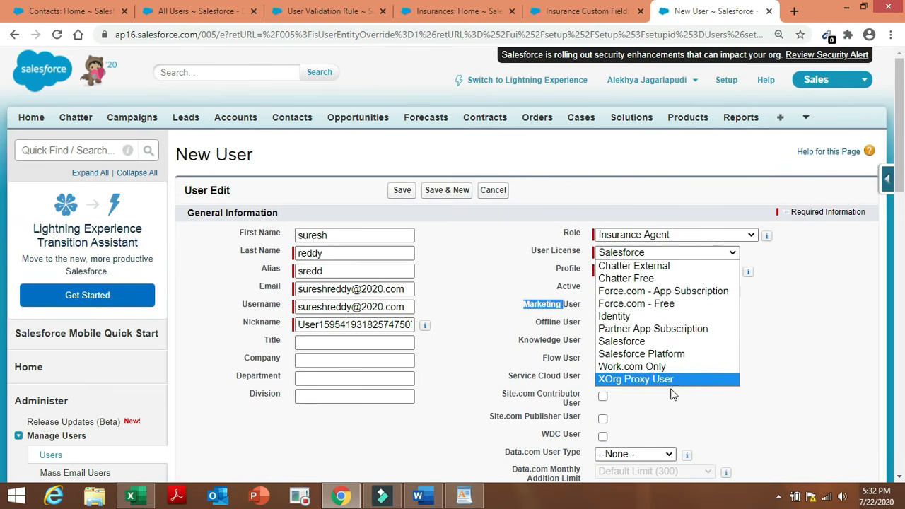
pyautogui.click(683, 354)
pyautogui.click(706, 273)
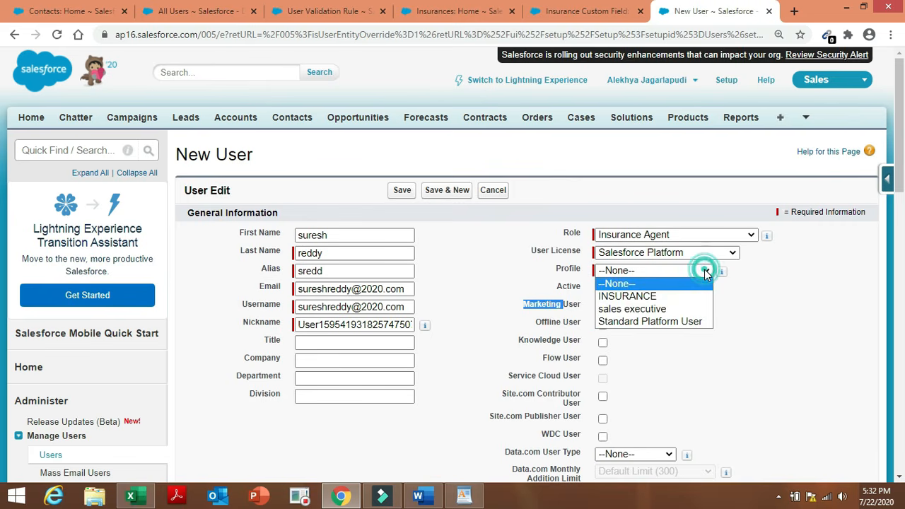
pyautogui.click(687, 298)
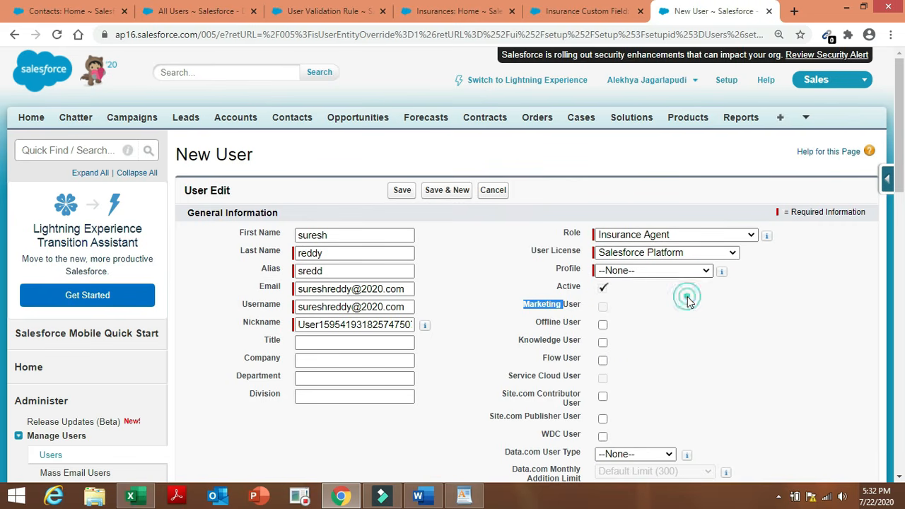
pyautogui.click(489, 274)
pyautogui.click(402, 191)
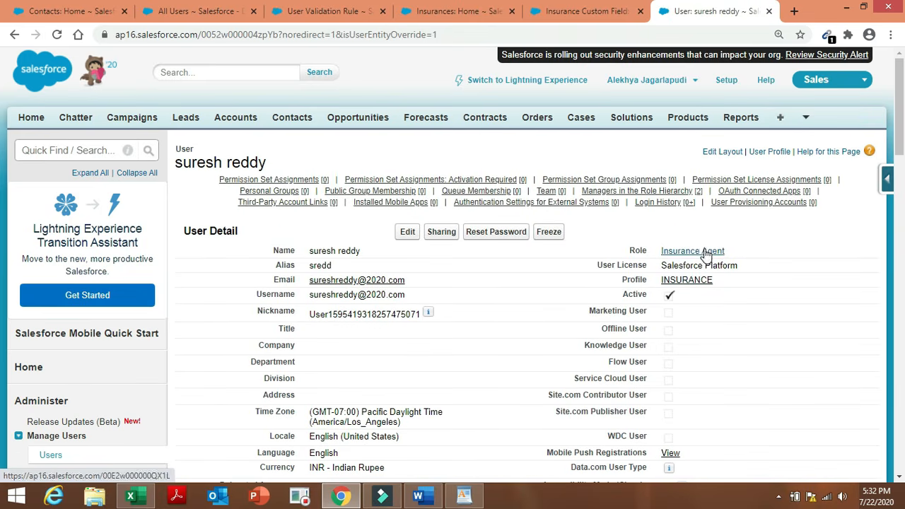
pyautogui.click(421, 495)
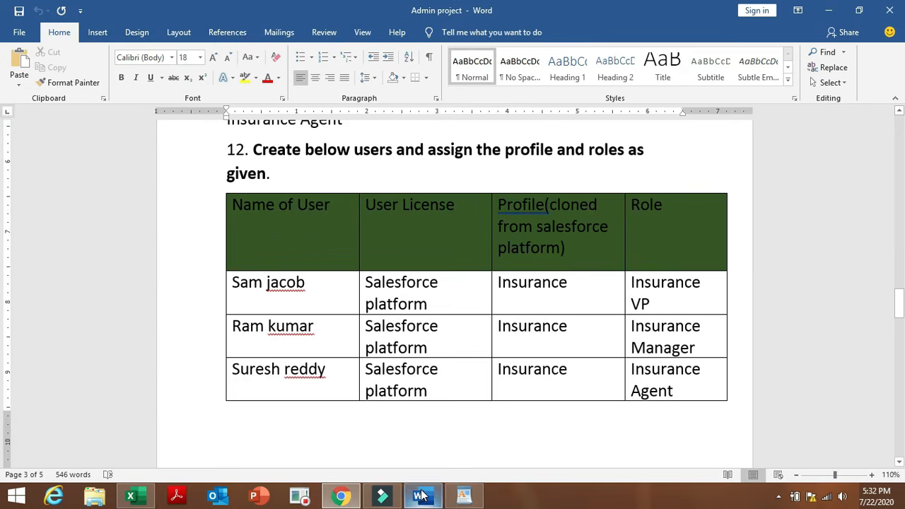
pyautogui.moveTo(899, 311); pyautogui.dragTo(2, 343)
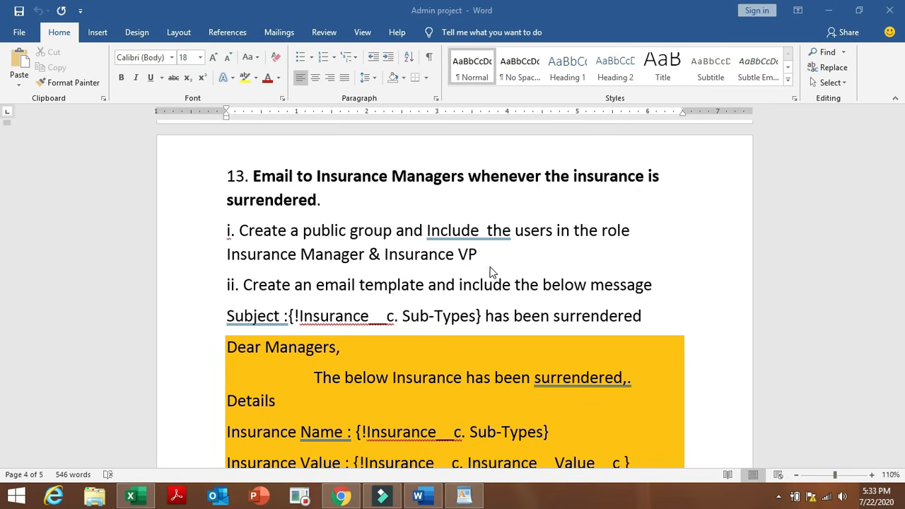
pyautogui.click(341, 498)
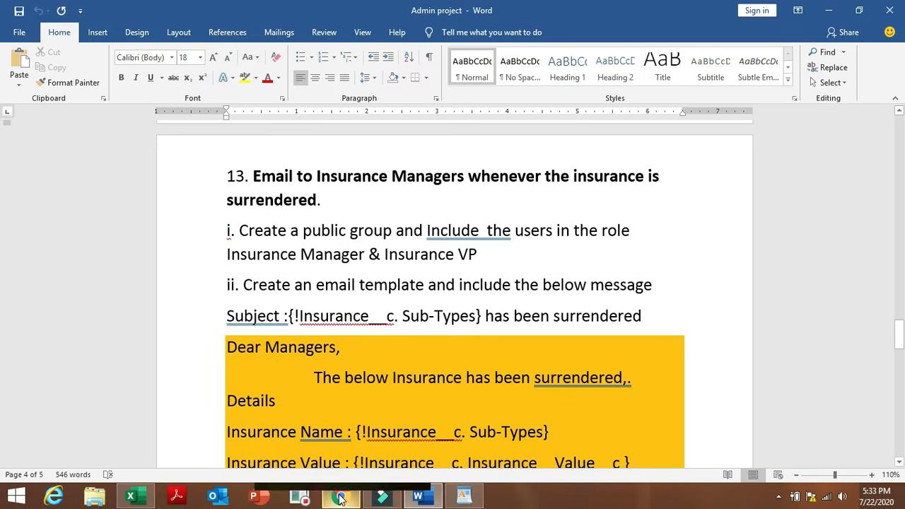
pyautogui.click(340, 499)
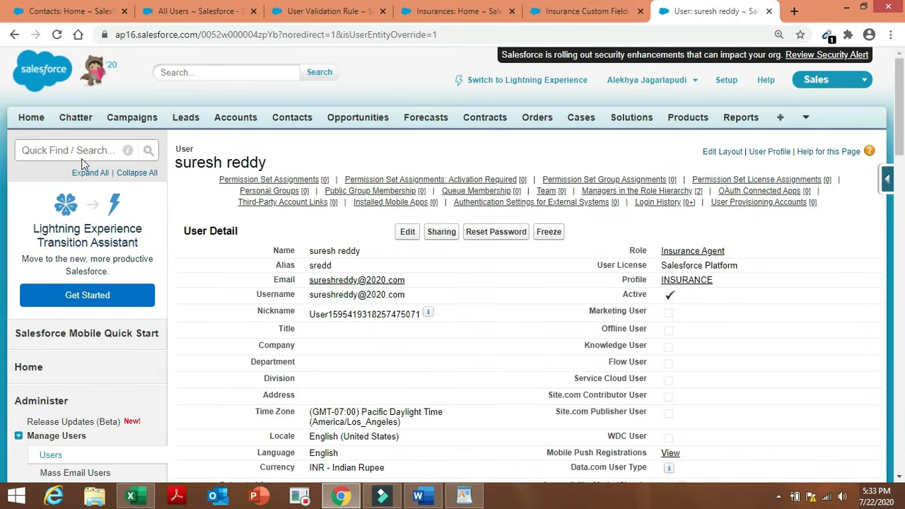
# Search Quick Find for 'public grop', open Public Groups and start a new group.
pyautogui.click(87, 151)
pyautogui.write('p')
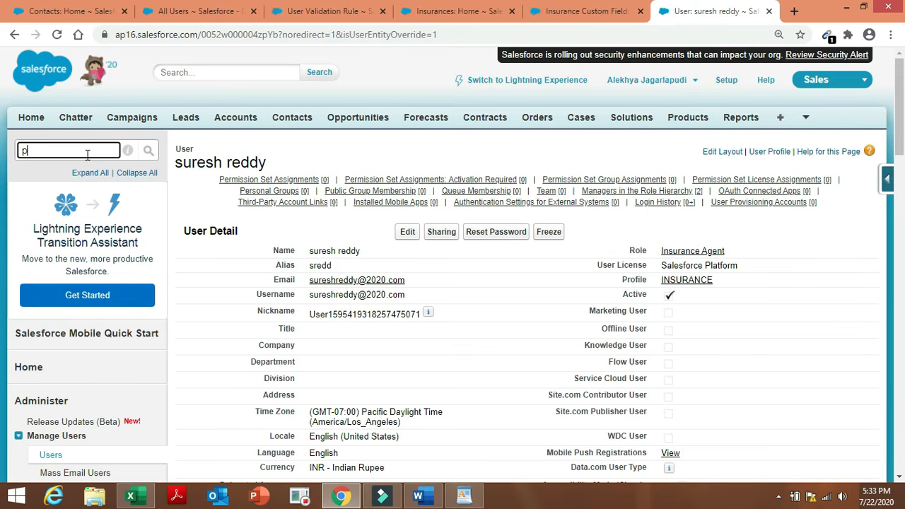
pyautogui.write('ublic')
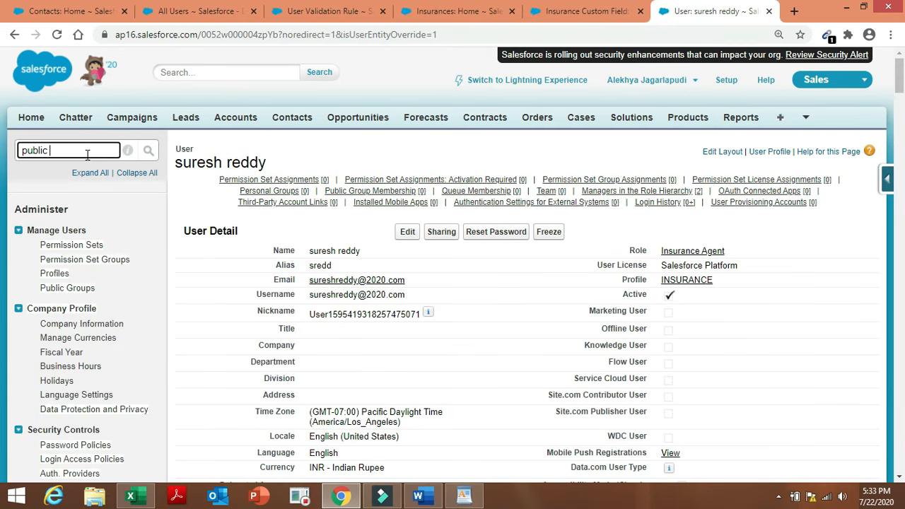
pyautogui.write(' gro')
pyautogui.write('p')
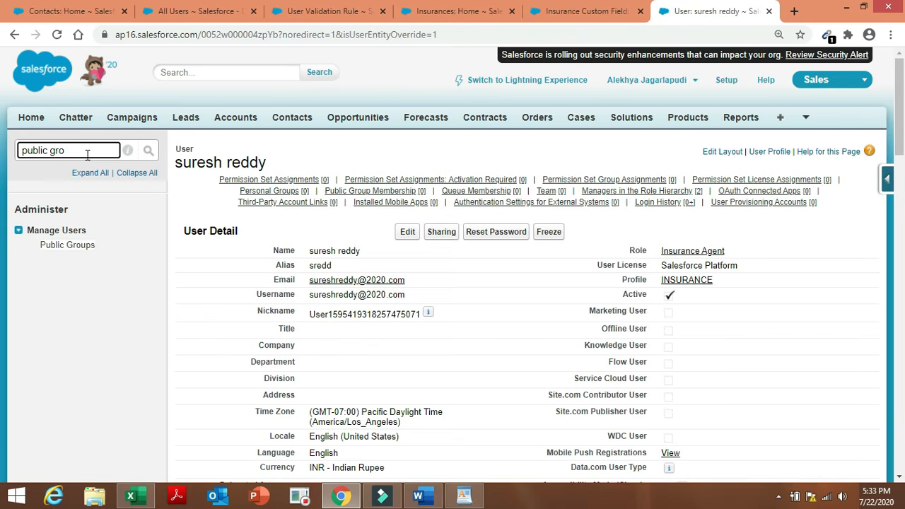
pyautogui.click(84, 244)
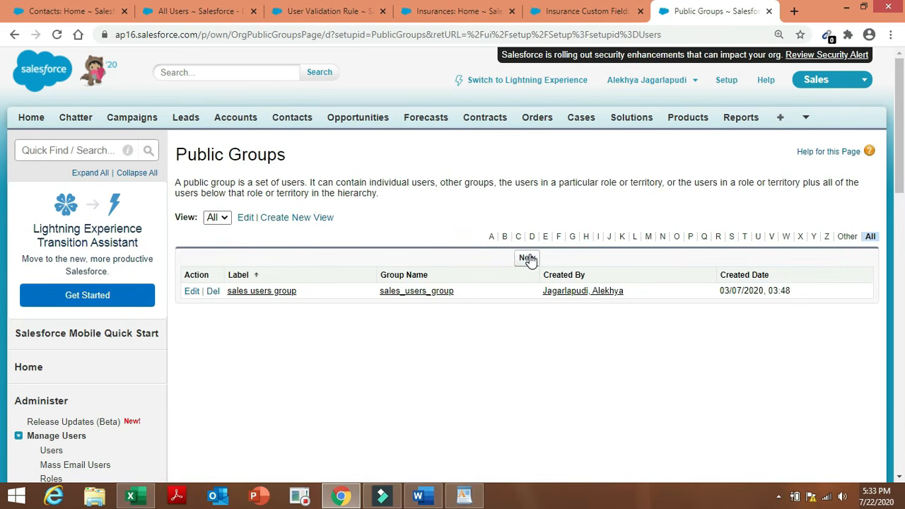
pyautogui.click(528, 258)
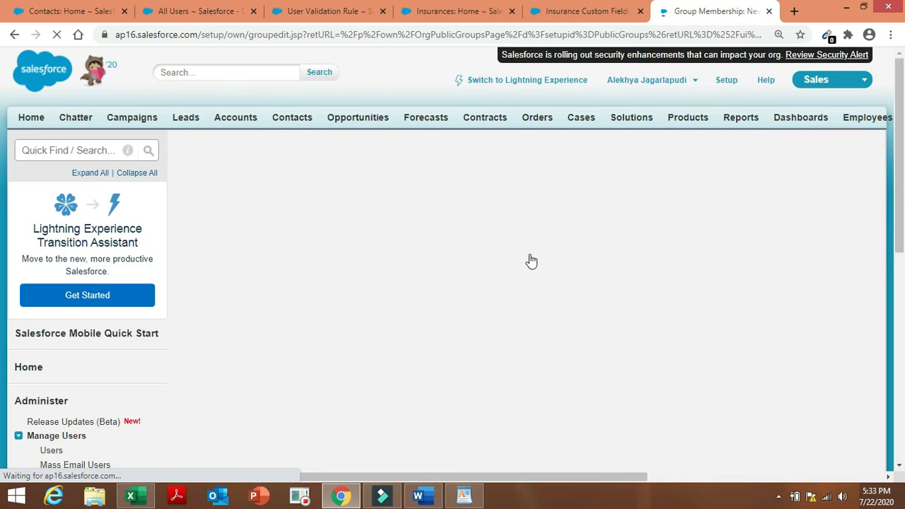
# Label the group 'INSURANCE group' and switch the member search to Roles.
pyautogui.click(400, 238)
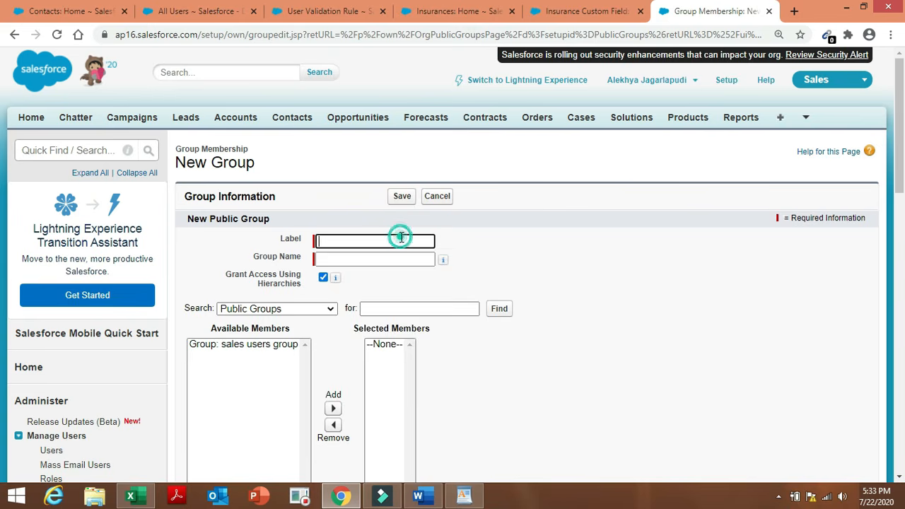
pyautogui.click(407, 262)
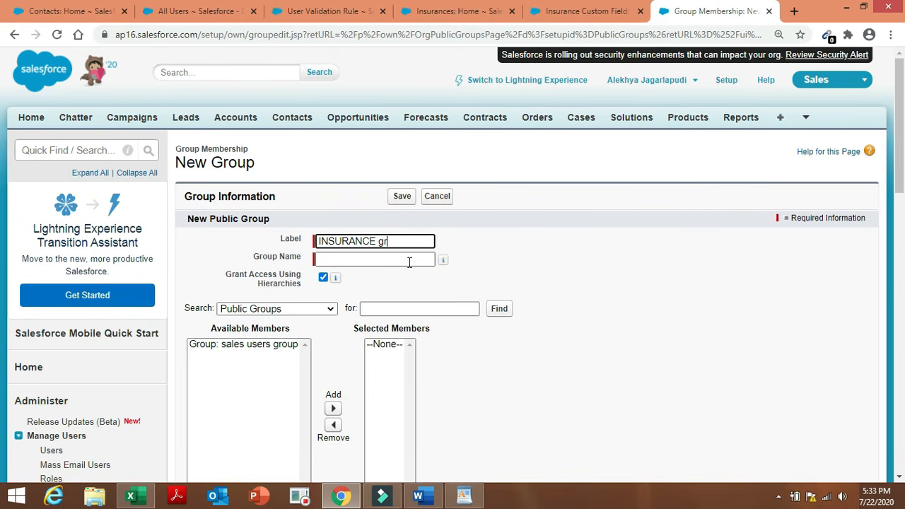
pyautogui.click(494, 262)
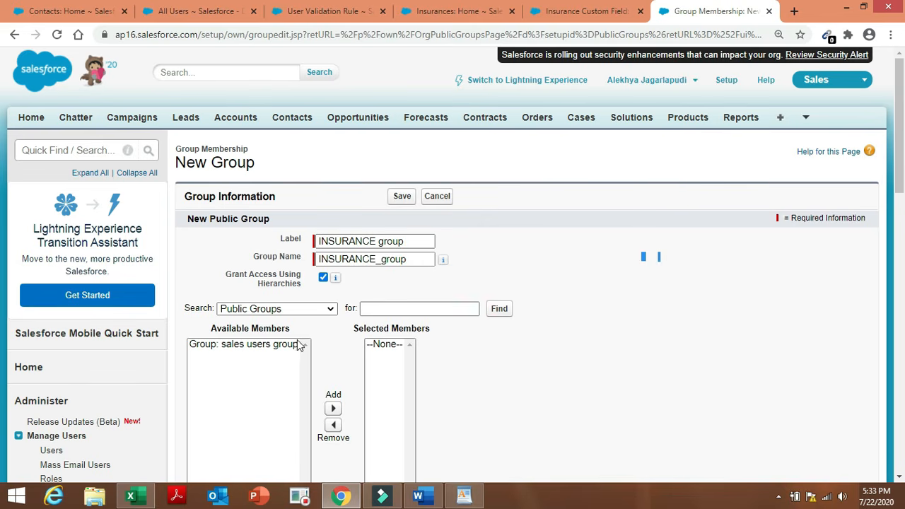
pyautogui.click(331, 311)
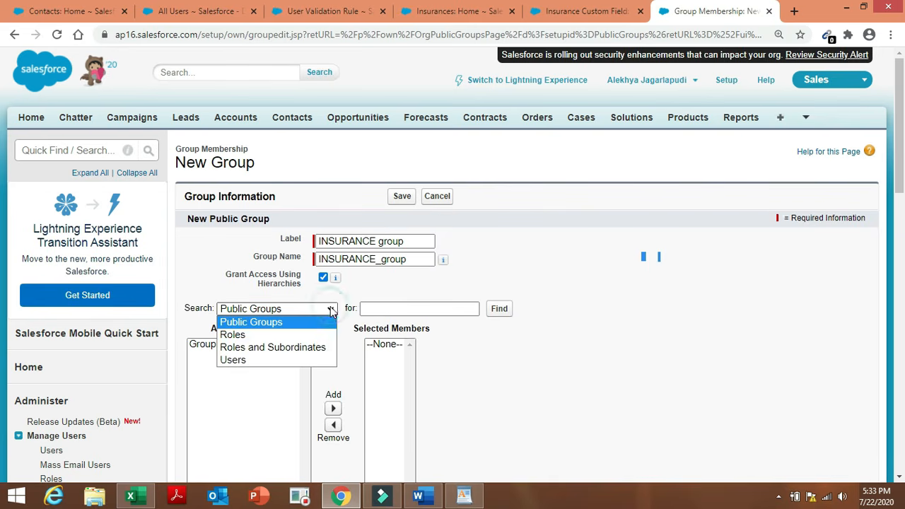
pyautogui.click(304, 333)
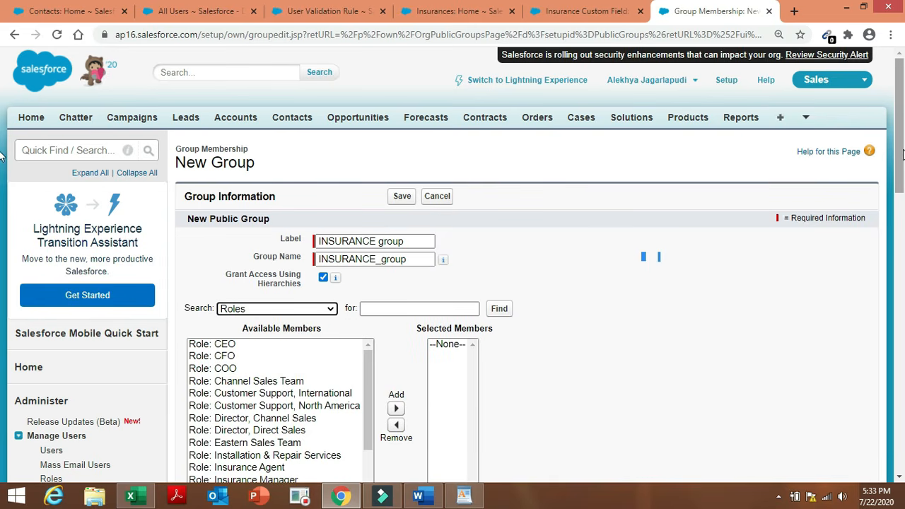
pyautogui.scroll(-3, 901, 190)
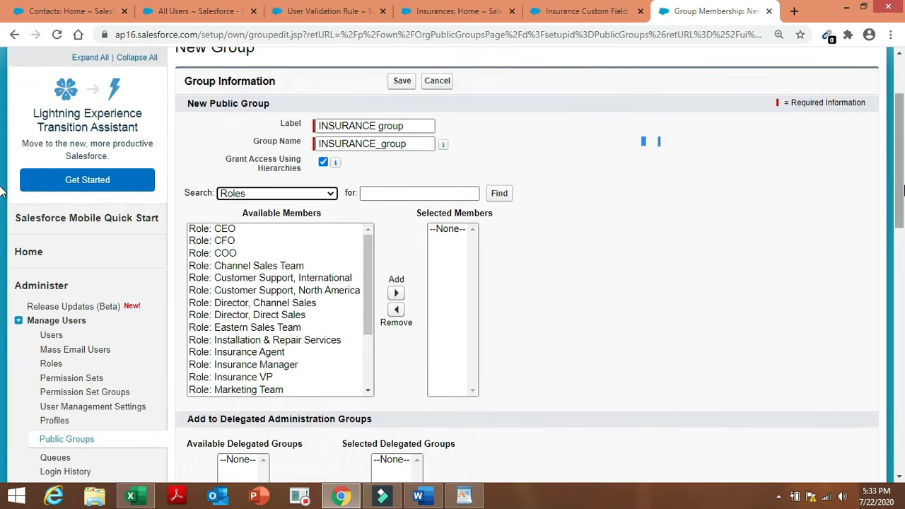
pyautogui.click(420, 497)
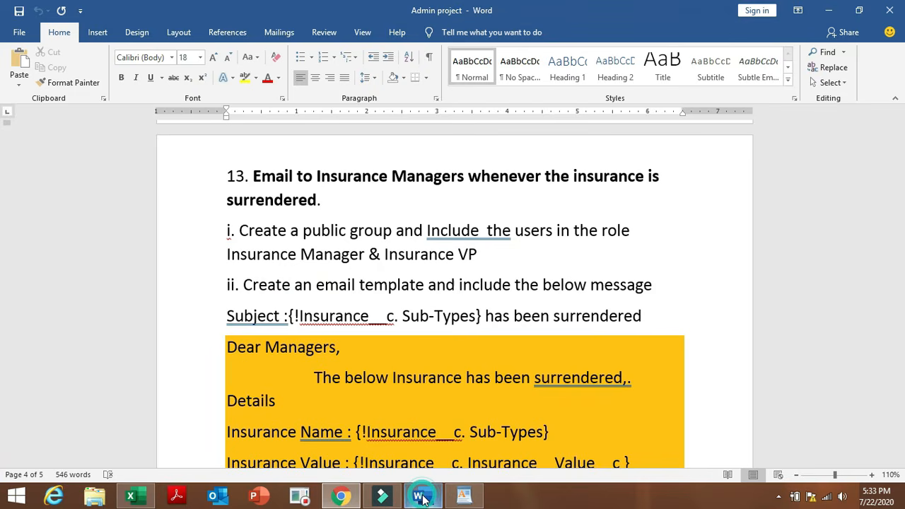
pyautogui.click(341, 497)
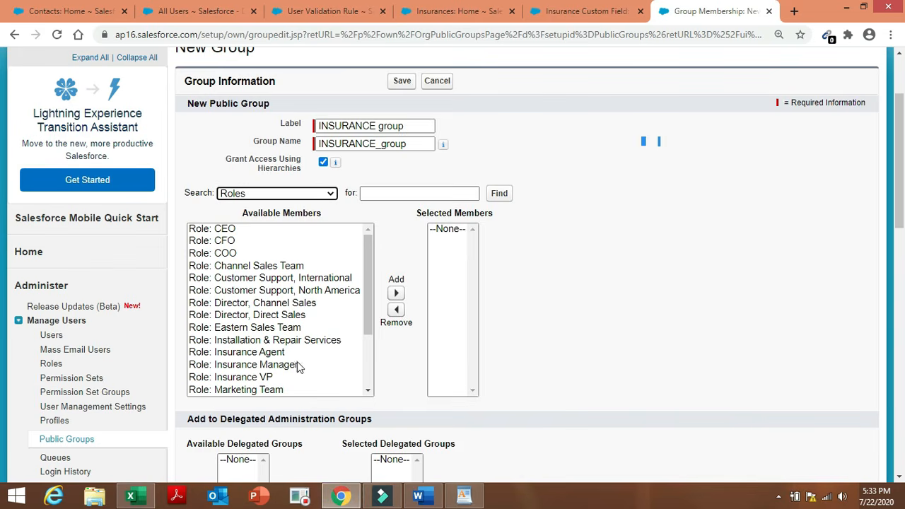
# Add the Insurance Manager and Insurance VP roles as members and save the group.
pyautogui.click(288, 366)
pyautogui.click(286, 377)
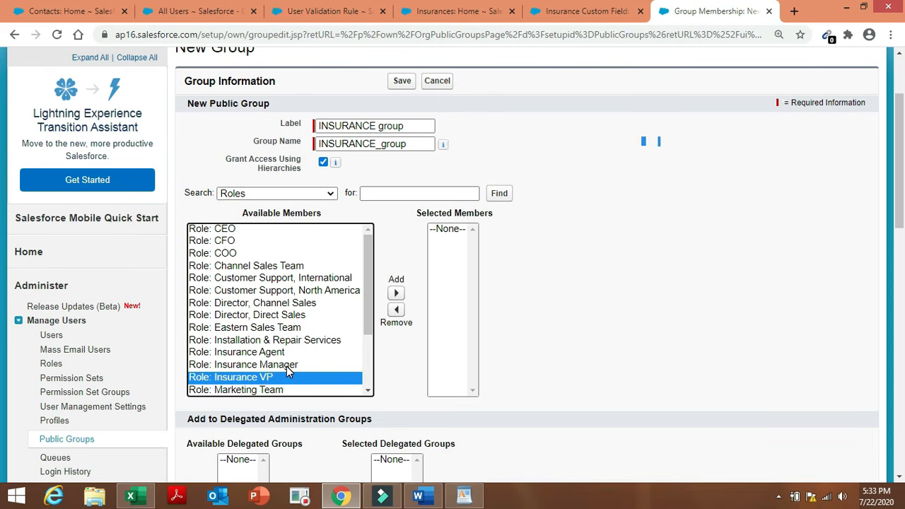
pyautogui.keyDown('ctrl'); pyautogui.click(285, 364); pyautogui.keyUp('ctrl')
pyautogui.click(395, 292)
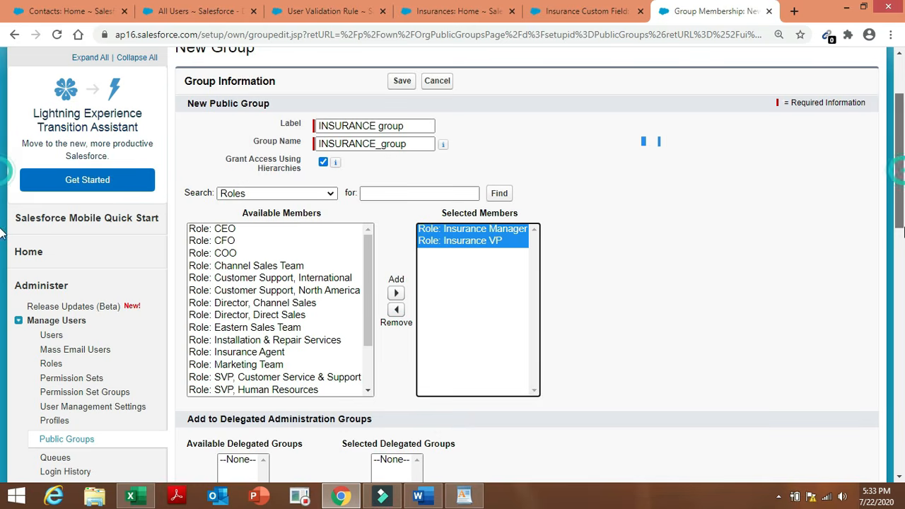
pyautogui.scroll(-4, 1, 173)
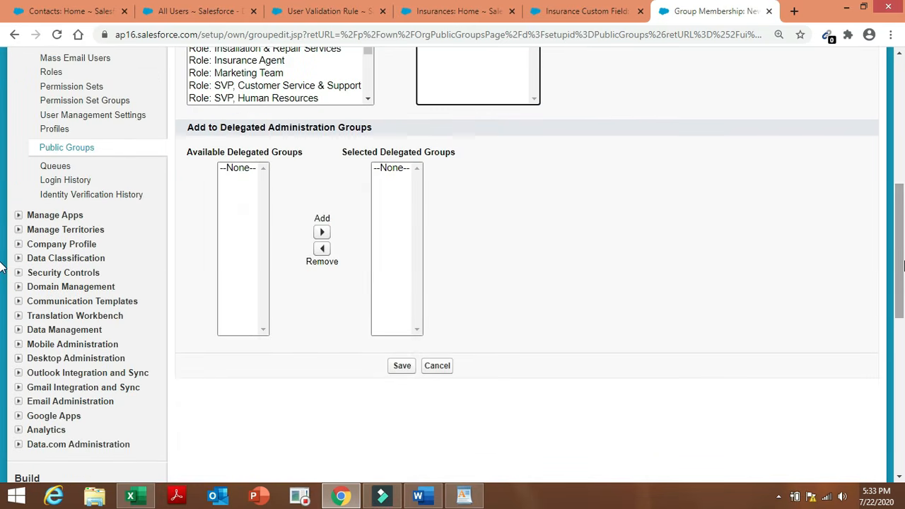
pyautogui.click(403, 366)
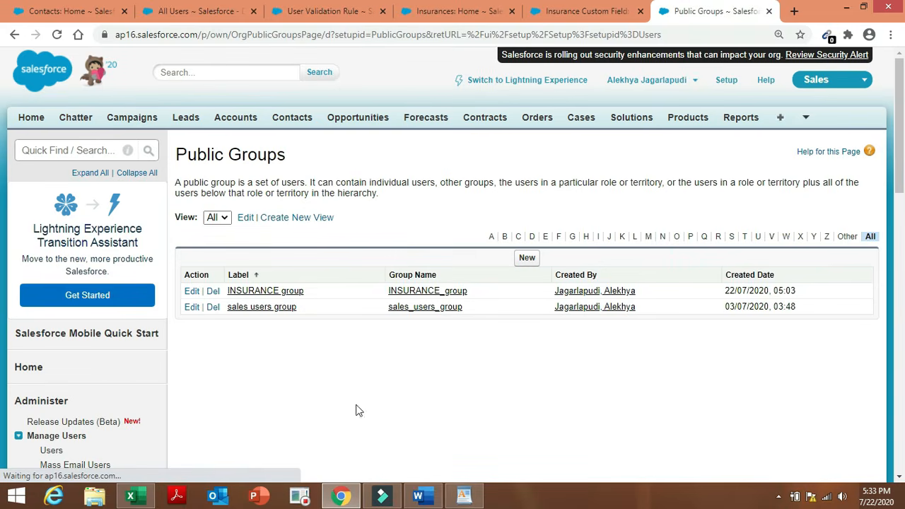
# Review the requirements document, then return to the Salesforce public groups page.
pyautogui.moveTo(433, 499)
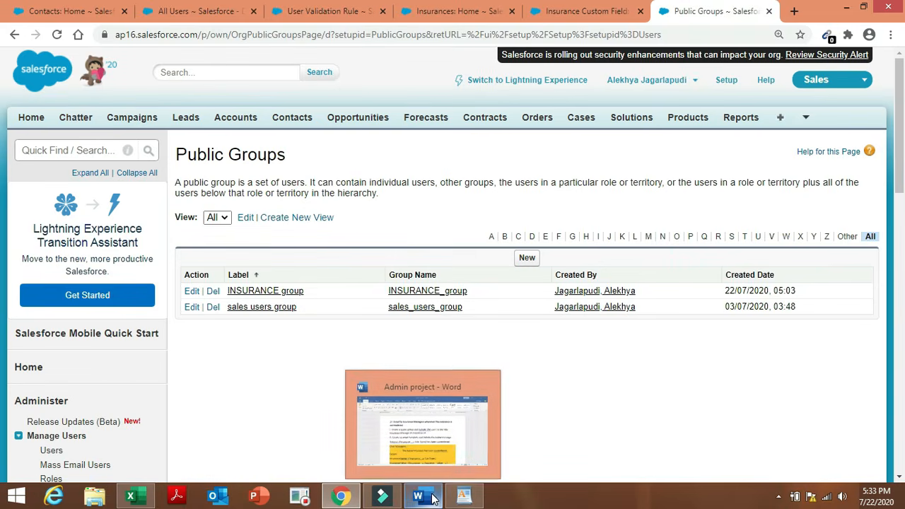
pyautogui.click(438, 409)
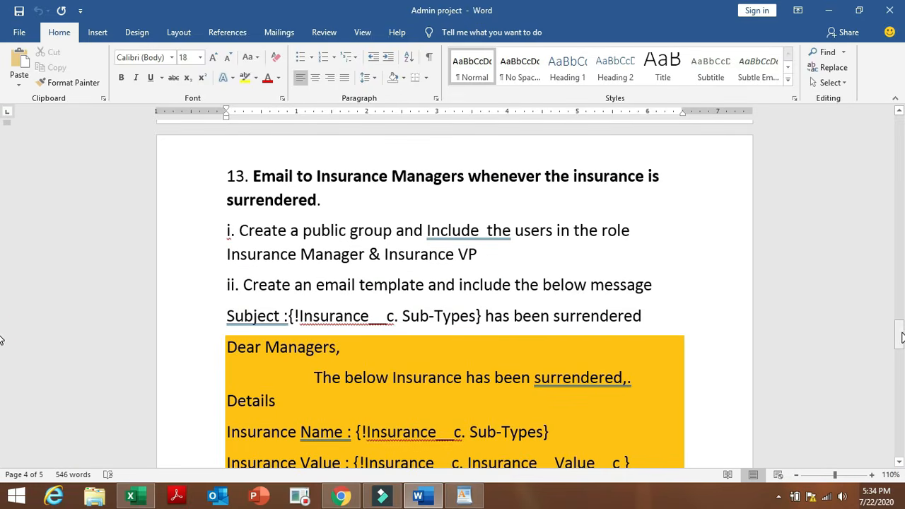
pyautogui.moveTo(900, 338); pyautogui.dragTo(901, 347)
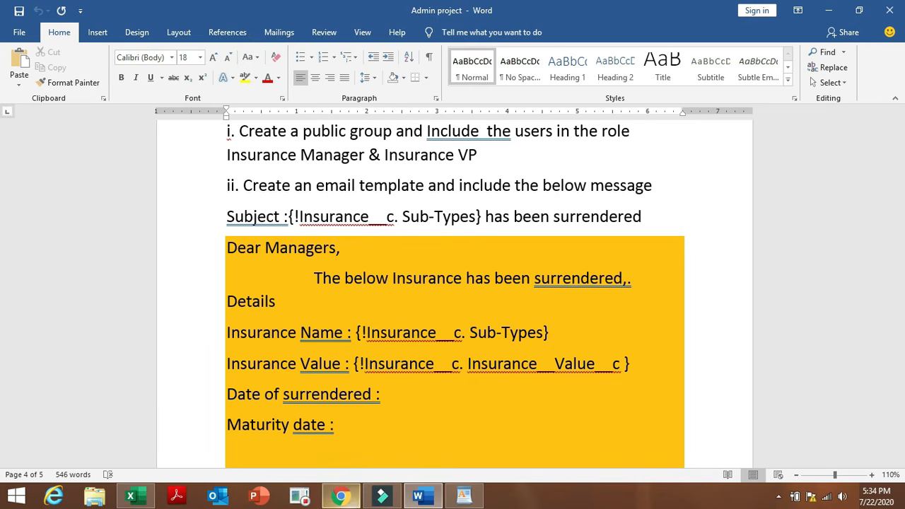
pyautogui.click(341, 497)
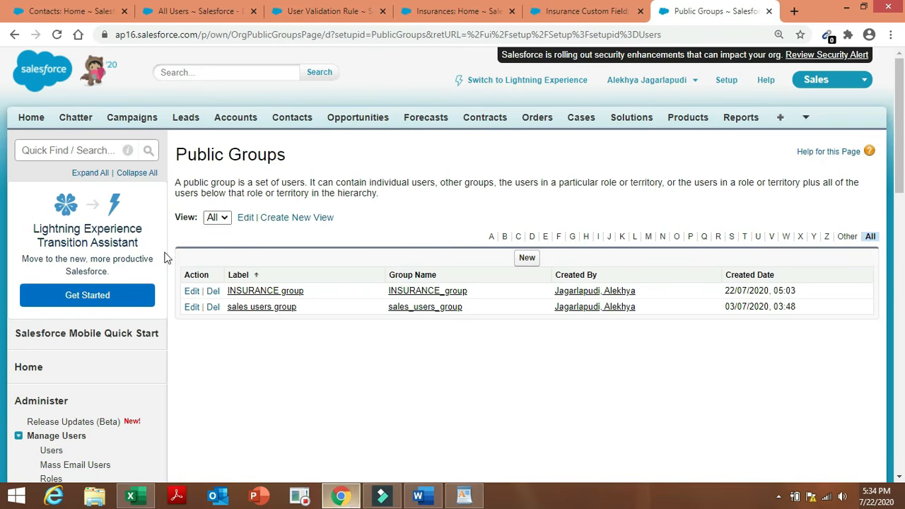
# Search Quick Find for 'email', open Classic Email Templates and start a new template.
pyautogui.click(89, 153)
pyautogui.write('e')
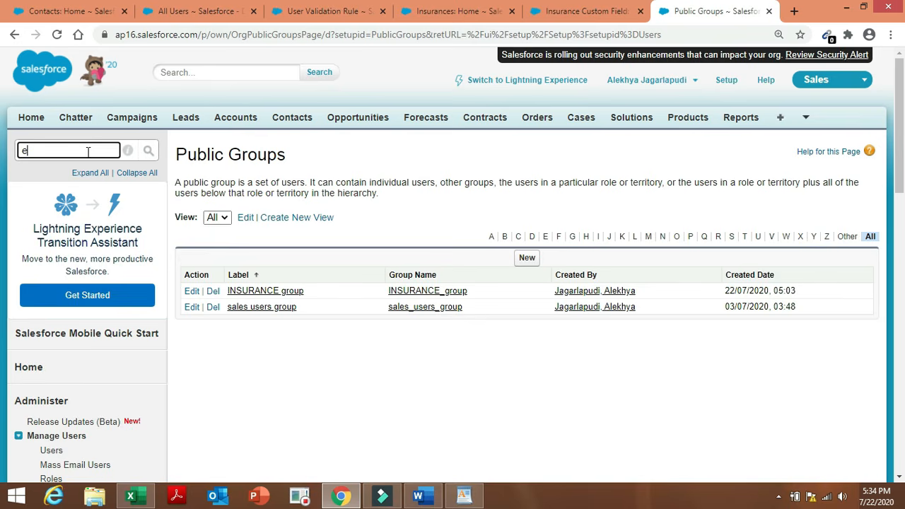
pyautogui.write('mai')
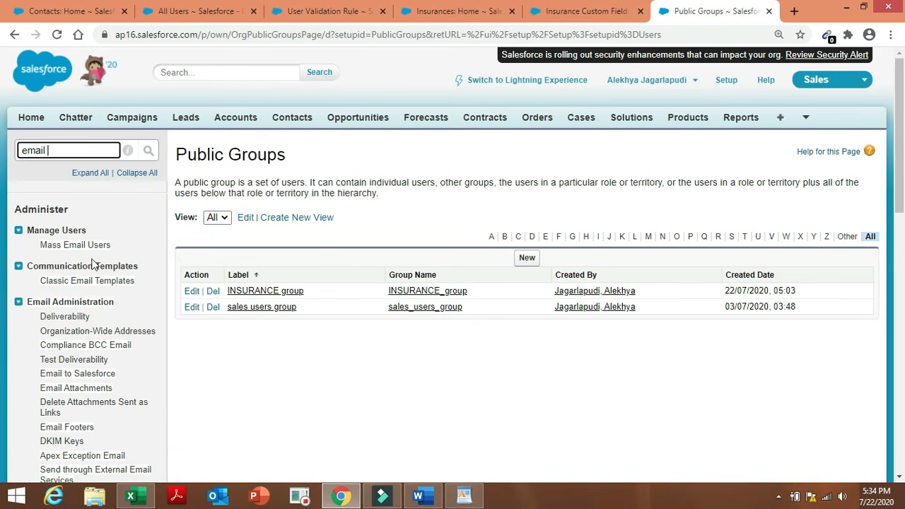
pyautogui.write('l')
pyautogui.click(108, 280)
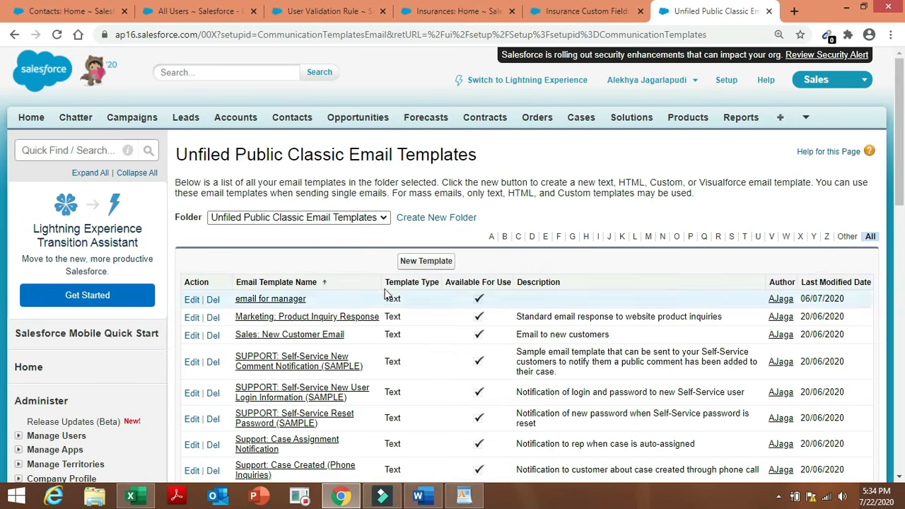
pyautogui.click(431, 263)
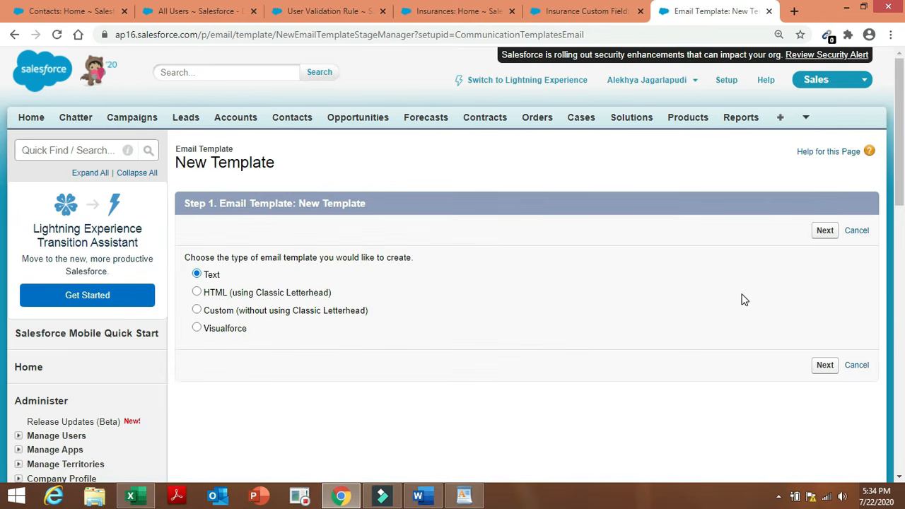
# Continue with a Text template and set the merge field type to Insurance Fields.
pyautogui.click(824, 231)
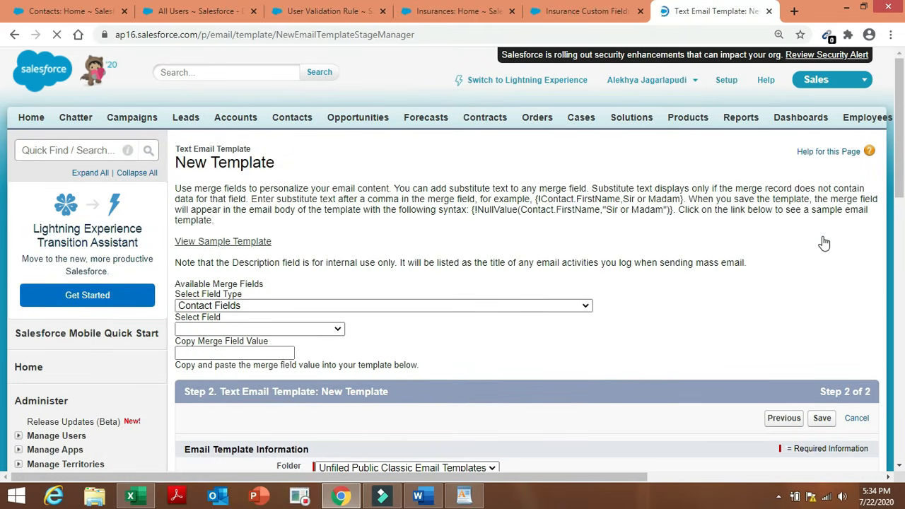
pyautogui.click(565, 305)
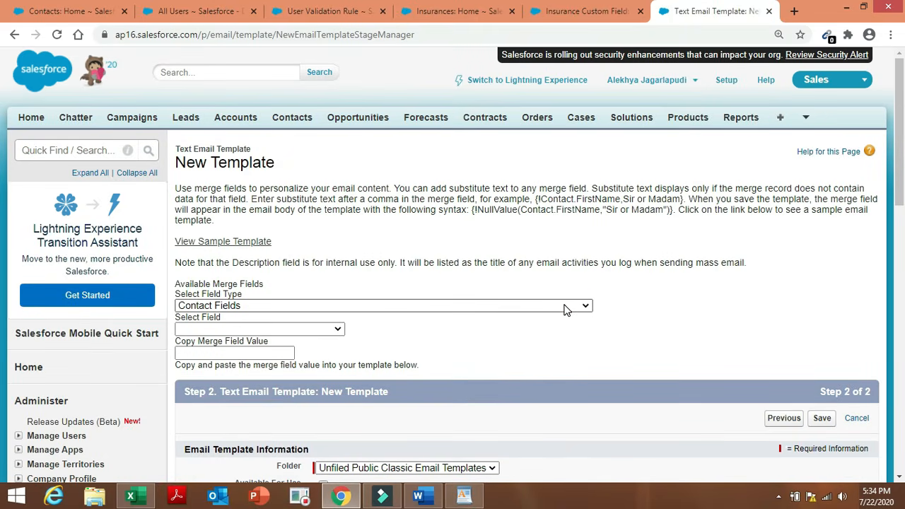
pyautogui.click(565, 305)
pyautogui.click(566, 305)
pyautogui.click(566, 306)
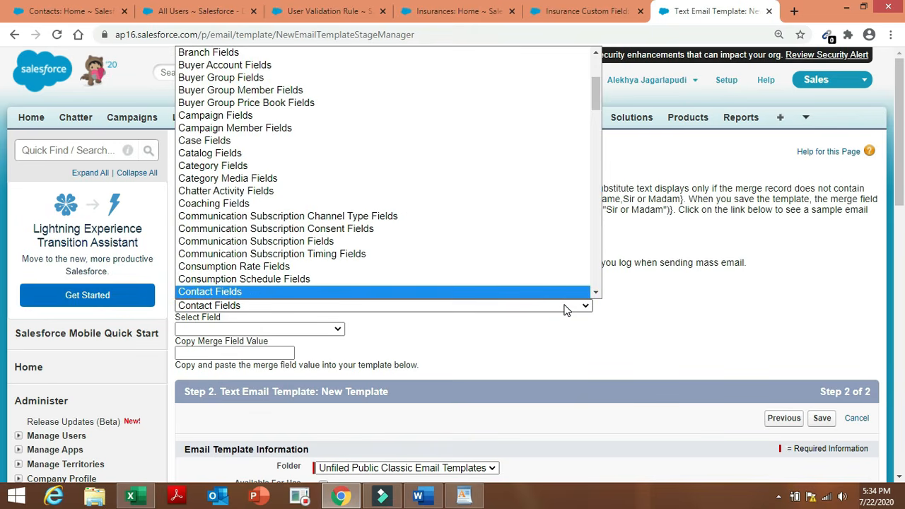
pyautogui.write('in')
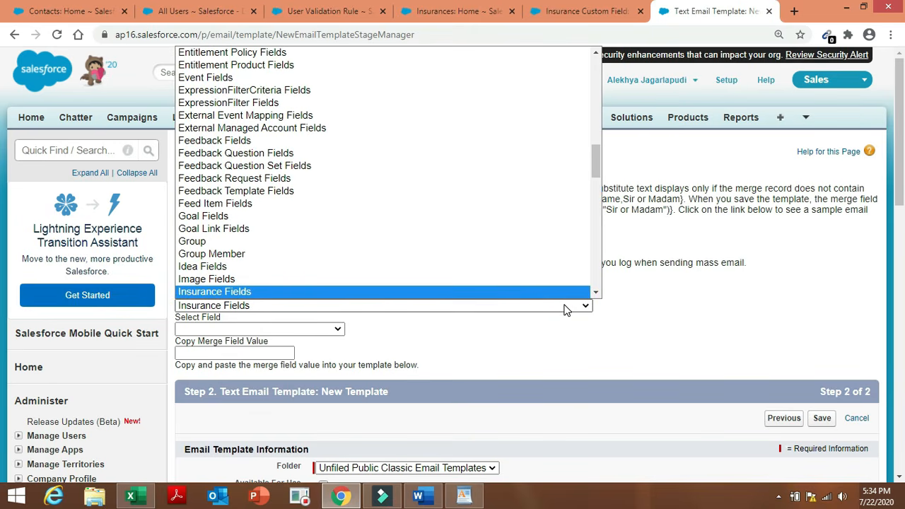
pyautogui.press('Down')
pyautogui.click(569, 292)
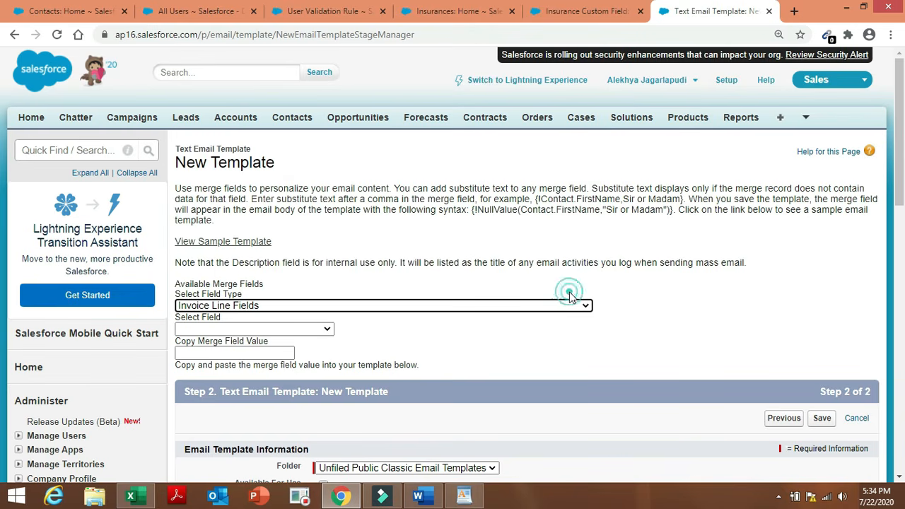
pyautogui.click(549, 311)
pyautogui.click(549, 307)
pyautogui.click(549, 307)
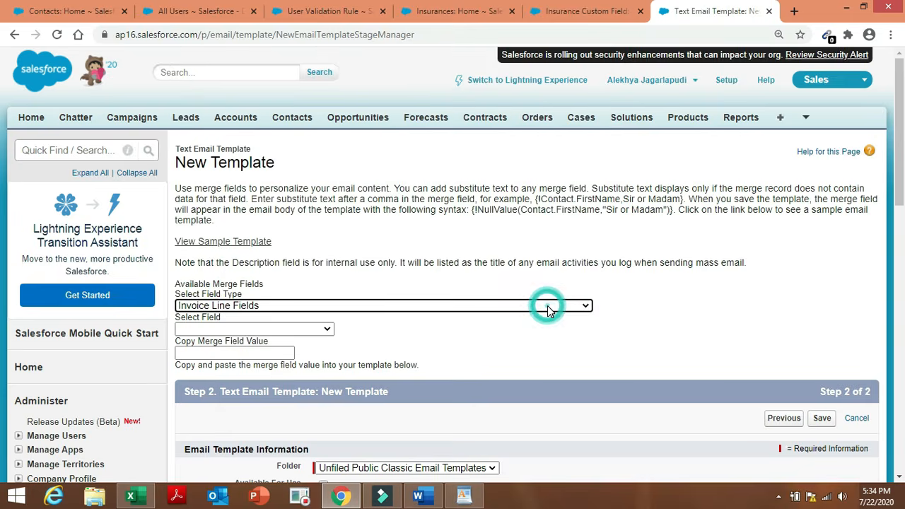
pyautogui.click(476, 269)
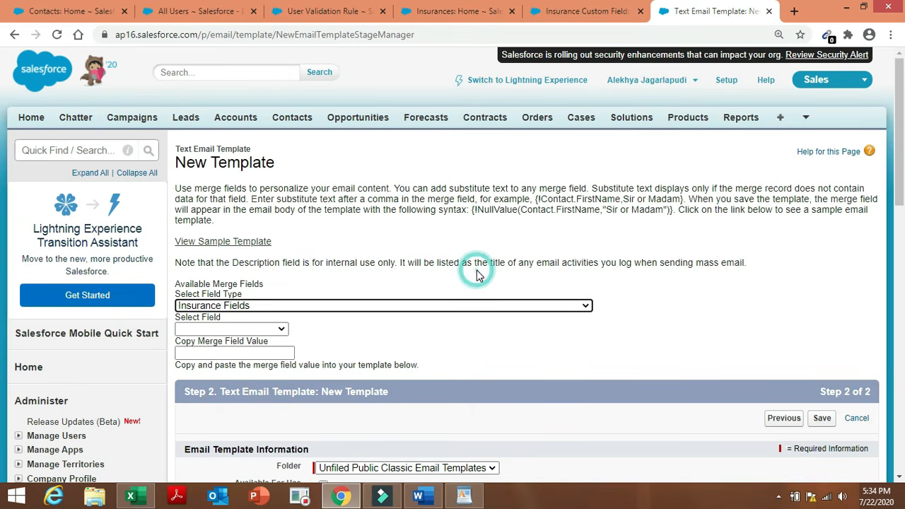
# Check the template's folder and move into the Email Template Name field.
pyautogui.click(710, 284)
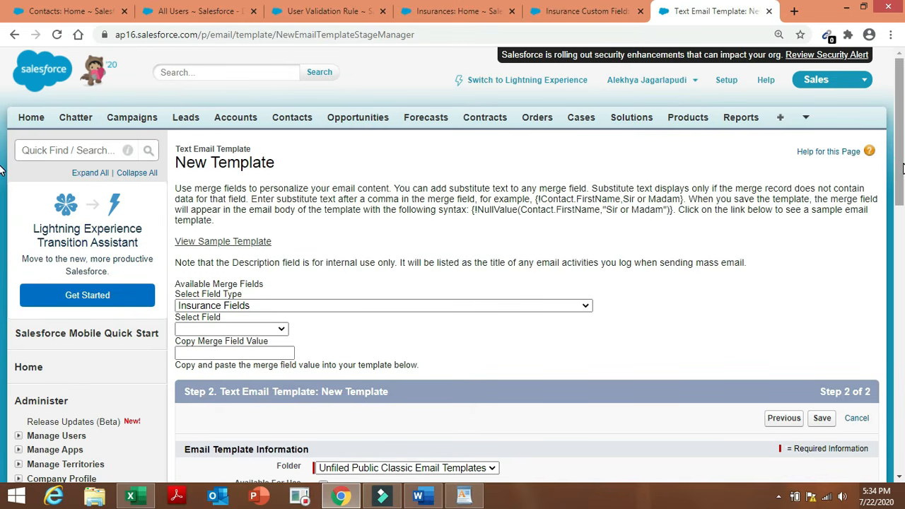
pyautogui.scroll(-2, 535, 329)
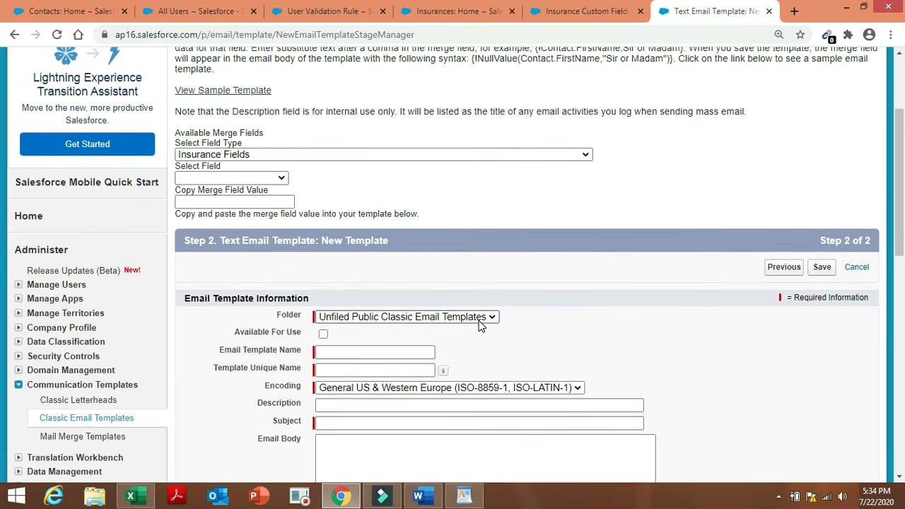
pyautogui.click(479, 321)
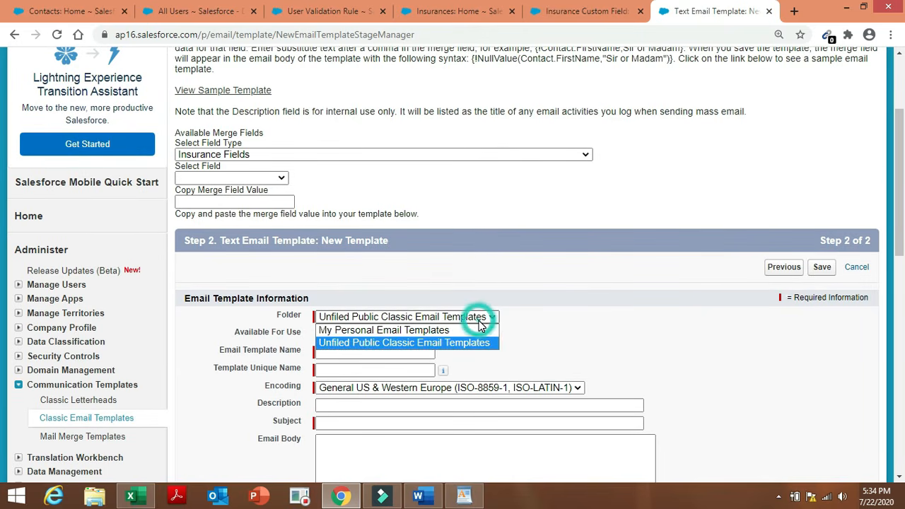
pyautogui.click(478, 321)
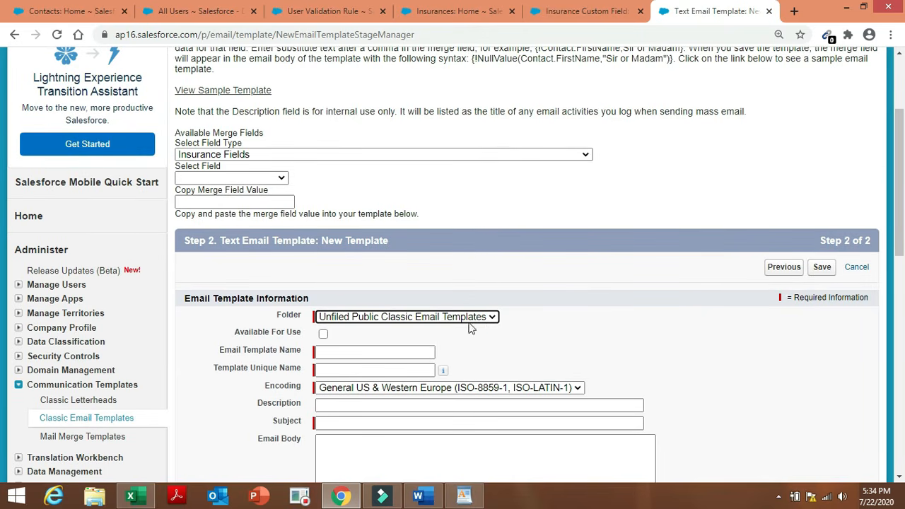
pyautogui.click(399, 351)
pyautogui.click(398, 351)
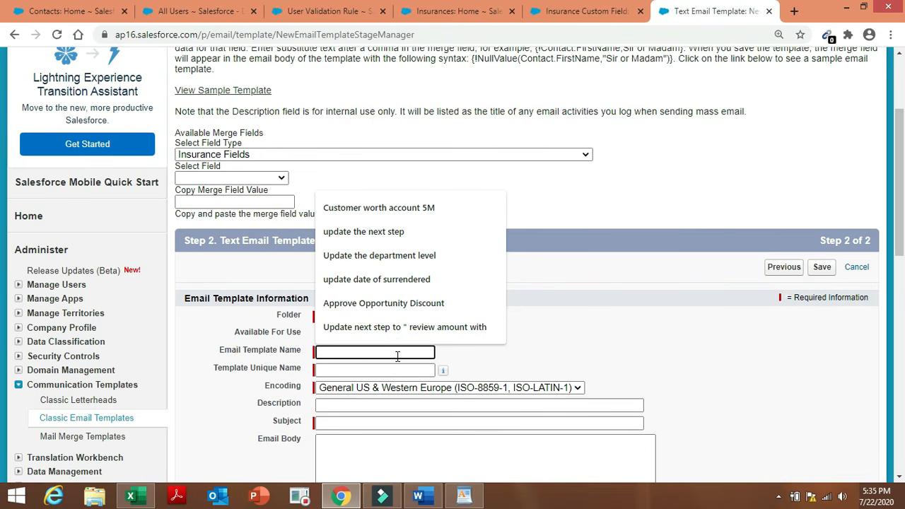
# Name the template 'email for insurance group', letting the Template Unique Name auto-fill.
pyautogui.write('email ')
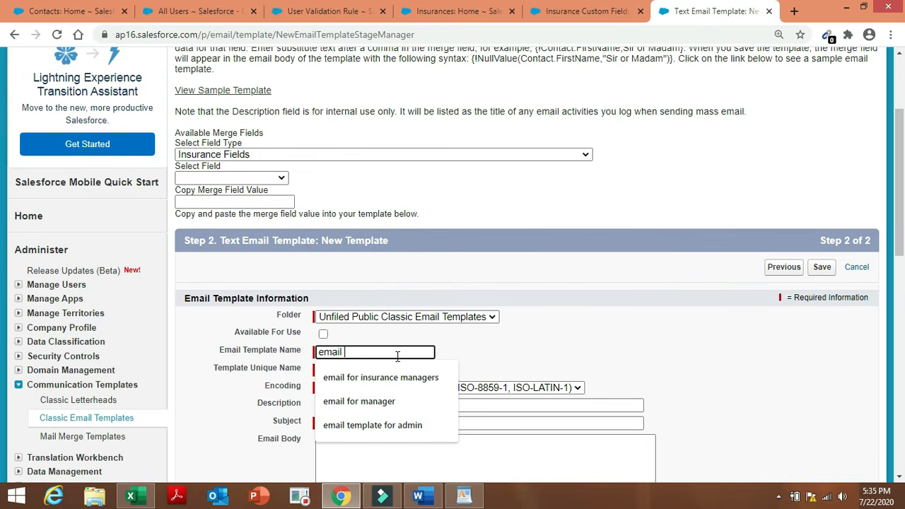
pyautogui.write('for insu')
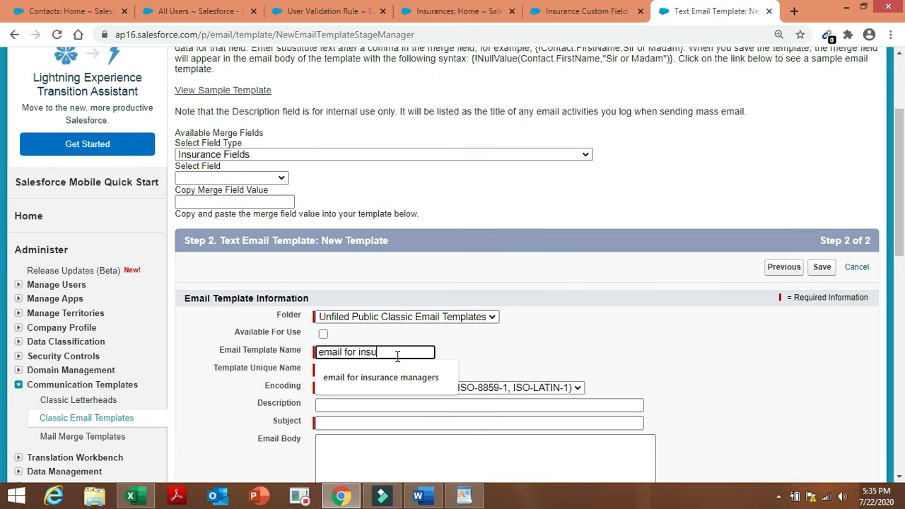
pyautogui.write('rance group')
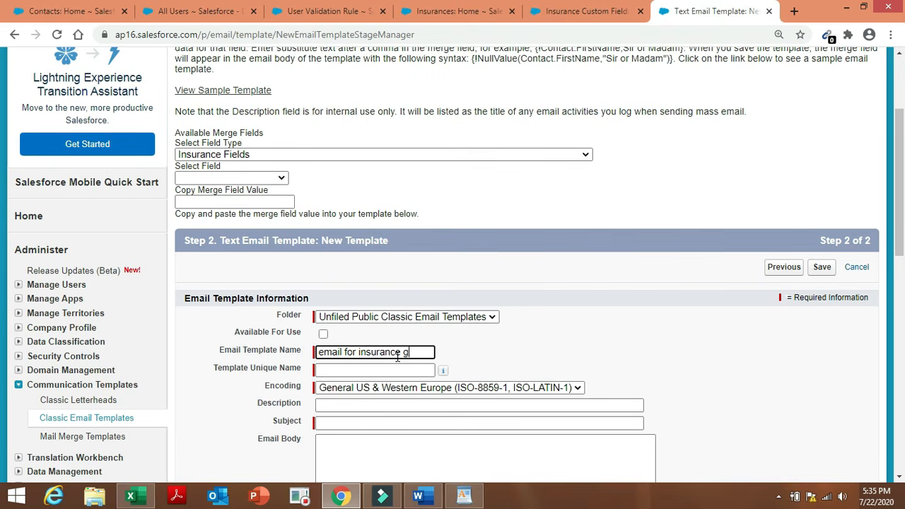
pyautogui.click(540, 332)
pyautogui.click(604, 358)
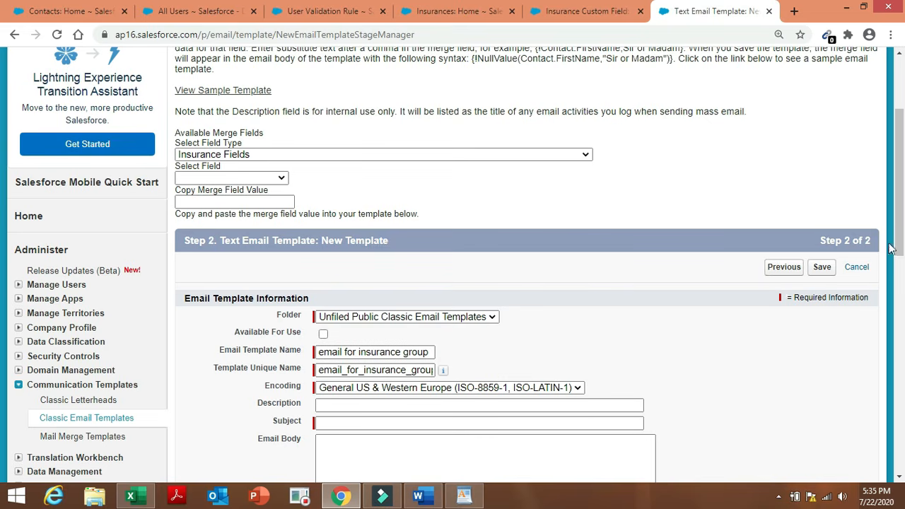
pyautogui.moveTo(902, 196); pyautogui.dragTo(903, 230)
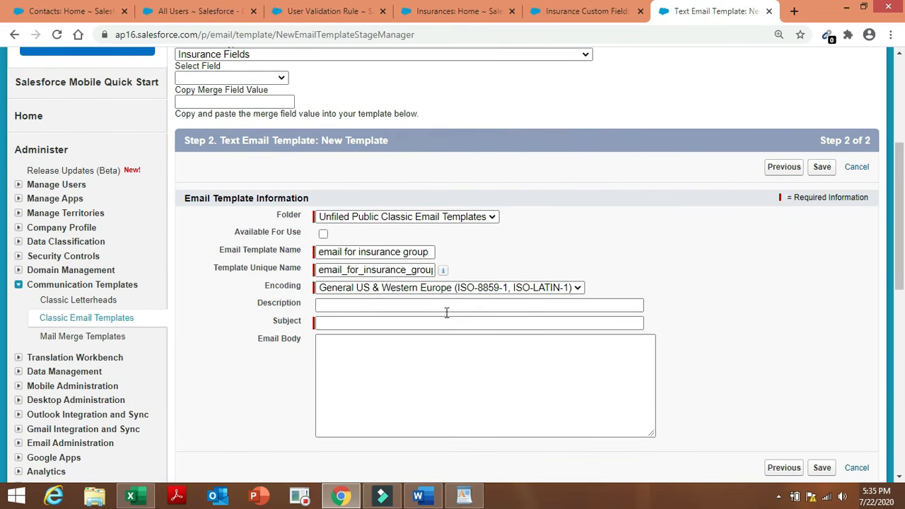
# Paste the subject '{!Insurance__c.Sub-Types} has been surrendered' copied from the Word document.
pyautogui.click(402, 322)
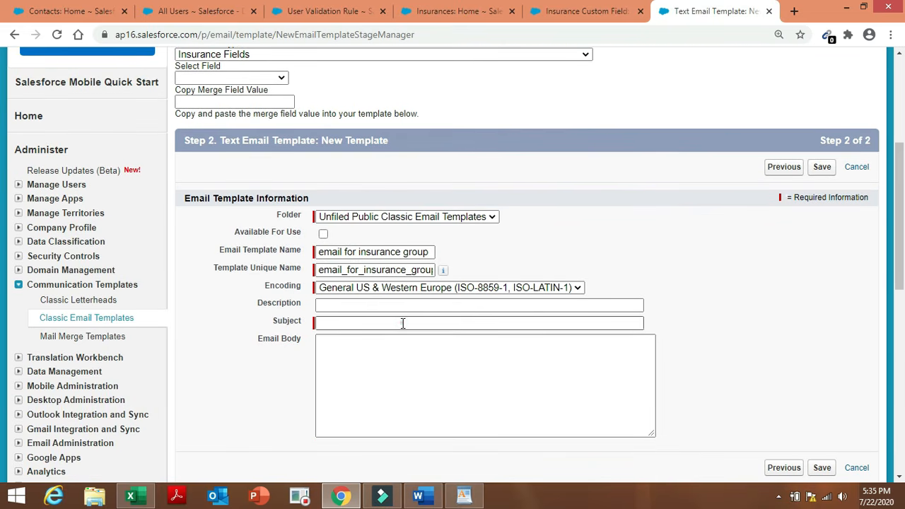
pyautogui.click(418, 496)
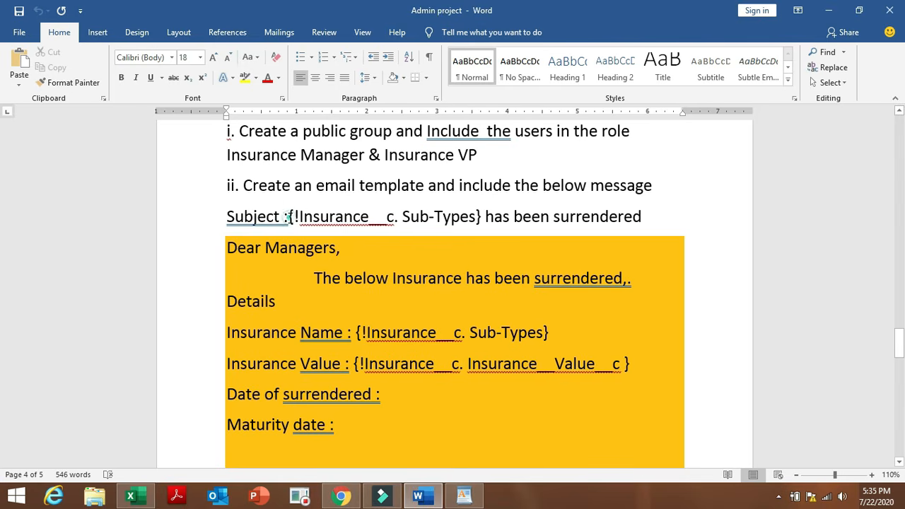
pyautogui.moveTo(289, 217); pyautogui.dragTo(628, 223)
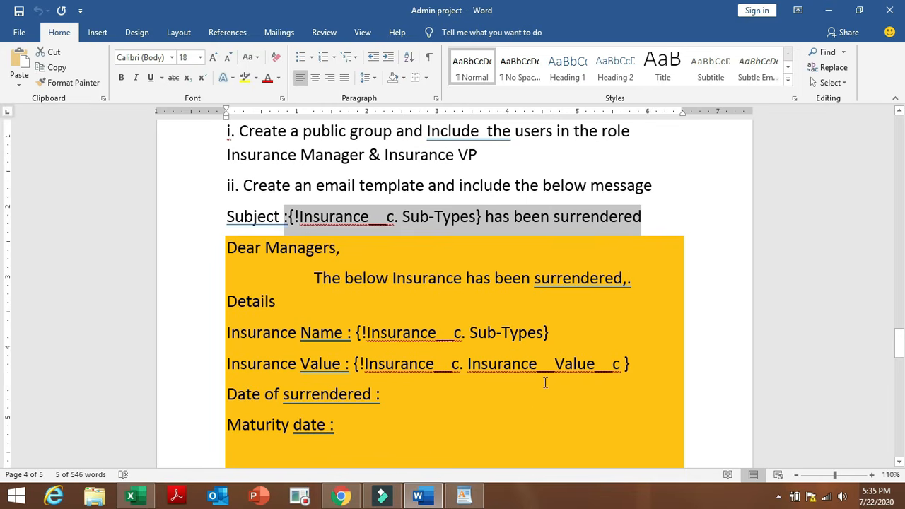
pyautogui.click(341, 496)
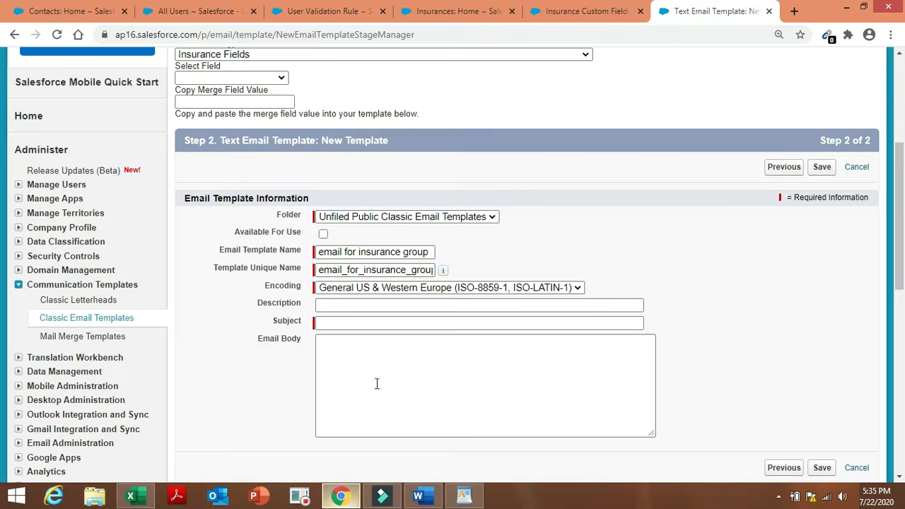
pyautogui.click(389, 320)
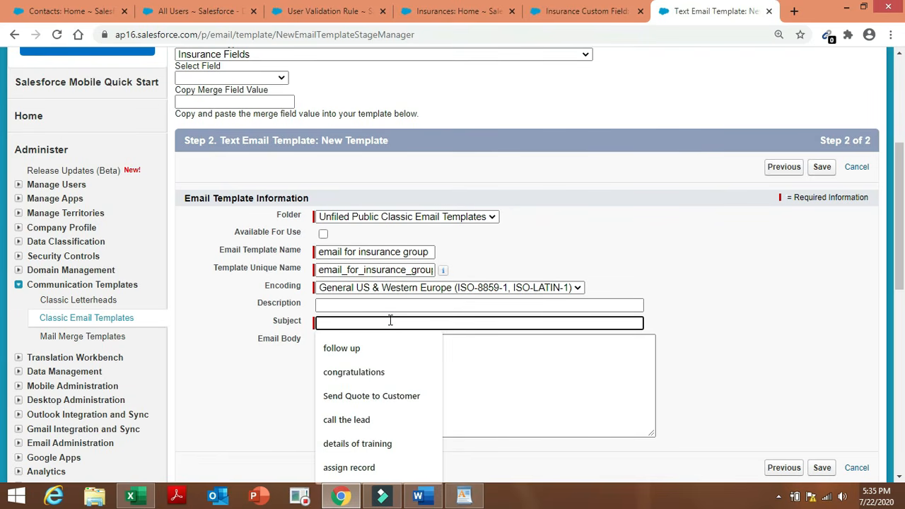
pyautogui.write('{!Insurance__c.Sub-Types} has been surrendered')
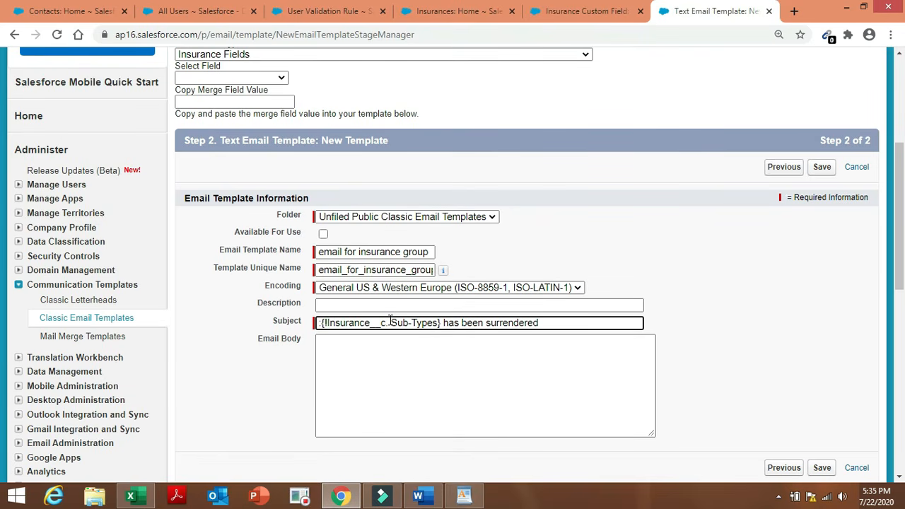
pyautogui.click(322, 323)
pyautogui.press('Delete')
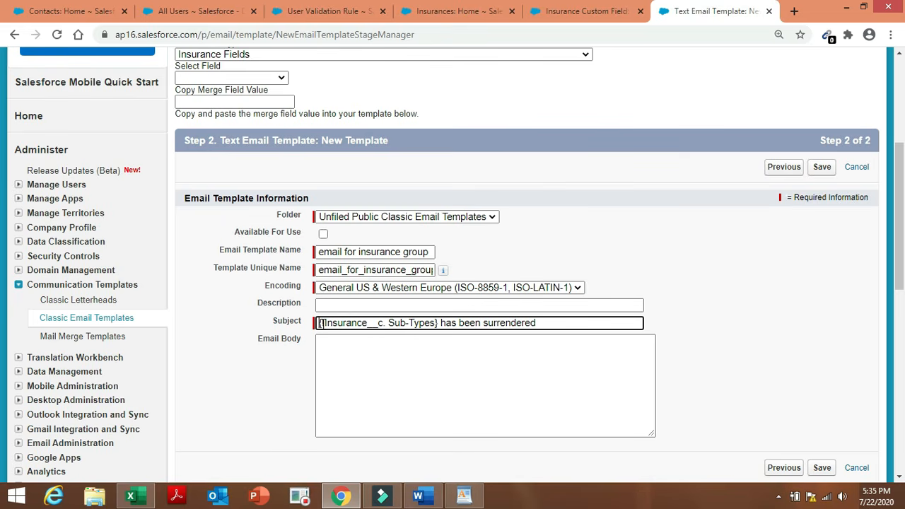
pyautogui.click(343, 351)
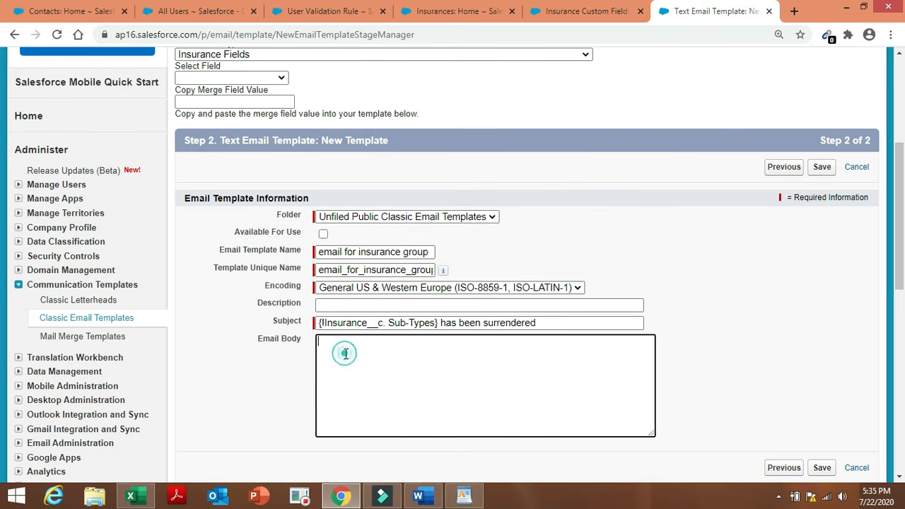
# Copy the 'Dear Managers' … 'Regards, Insurance Team.' message from Word into the Email Body.
pyautogui.click(419, 498)
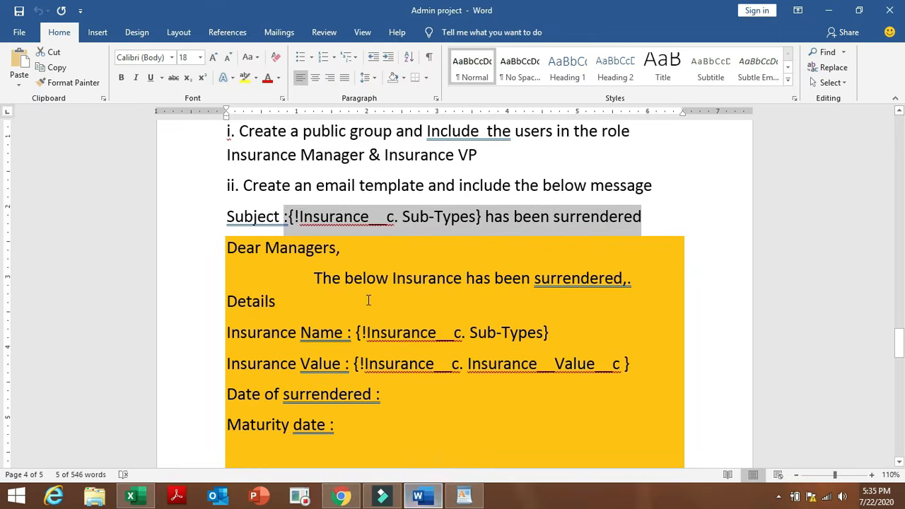
pyautogui.moveTo(228, 243); pyautogui.dragTo(526, 461)
pyautogui.hotkey('ctrl', 'c')
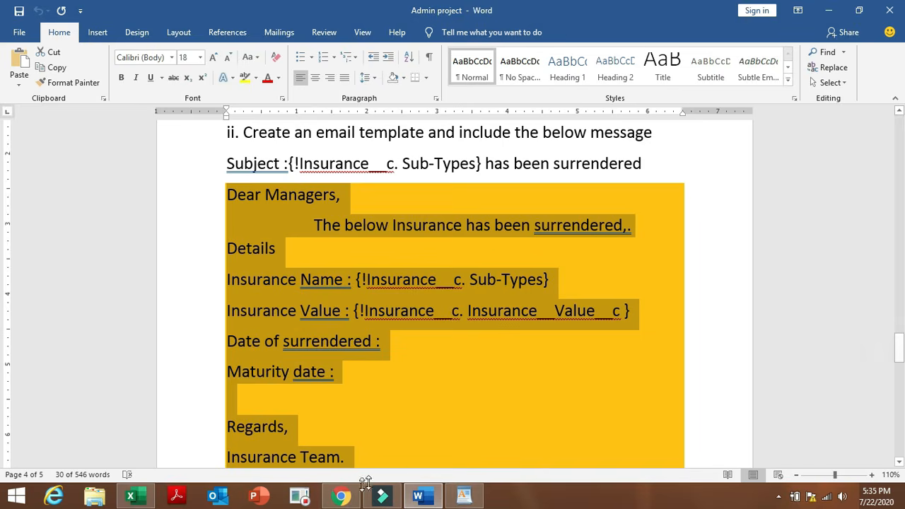
pyautogui.click(341, 496)
pyautogui.click(370, 351)
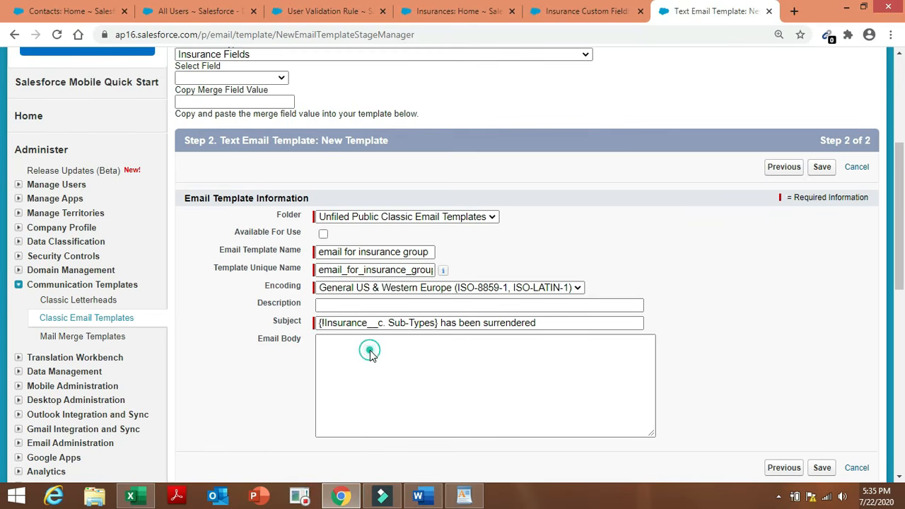
pyautogui.hotkey('ctrl', 'v')
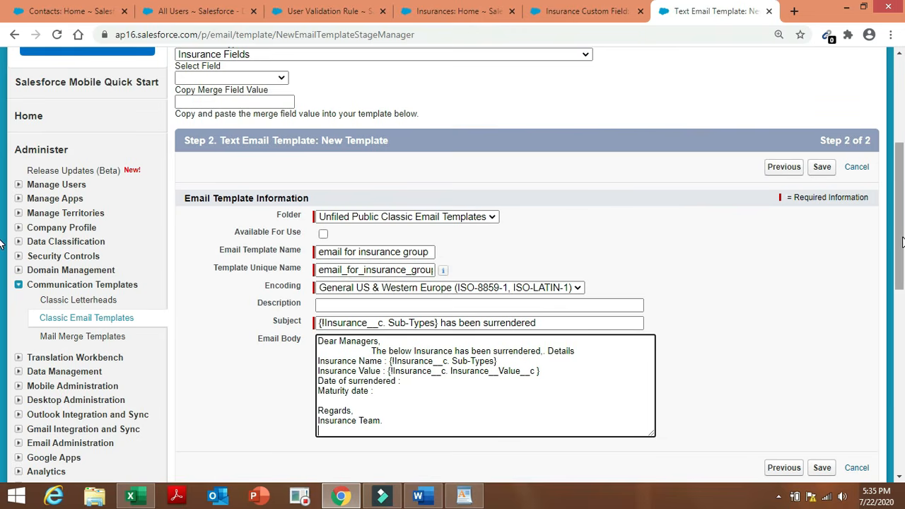
pyautogui.moveTo(902, 239); pyautogui.dragTo(903, 267)
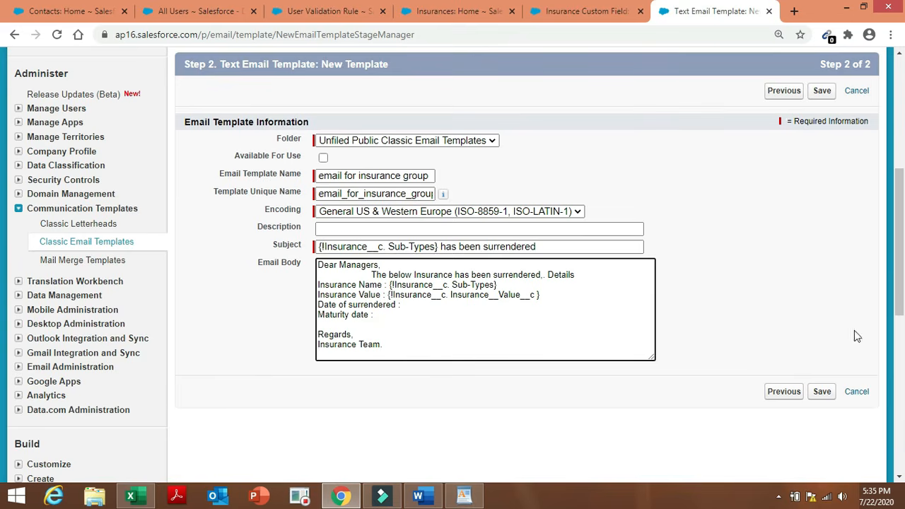
# Attempt to save, then delete the malformed merge field from the subject.
pyautogui.click(823, 391)
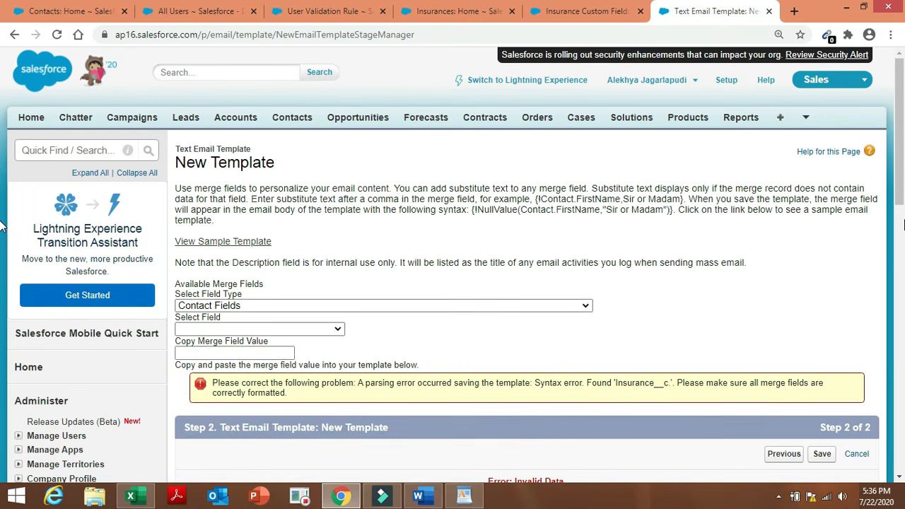
pyautogui.moveTo(903, 186); pyautogui.dragTo(903, 264)
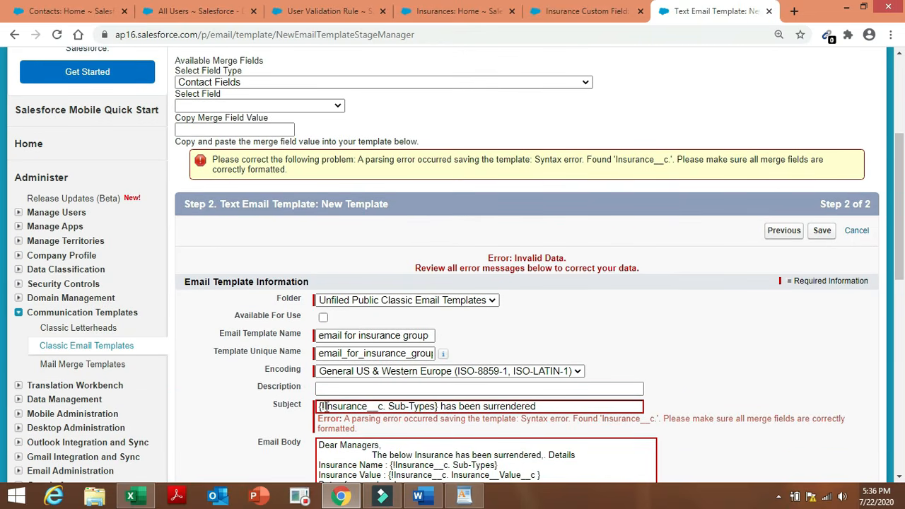
pyautogui.click(325, 407)
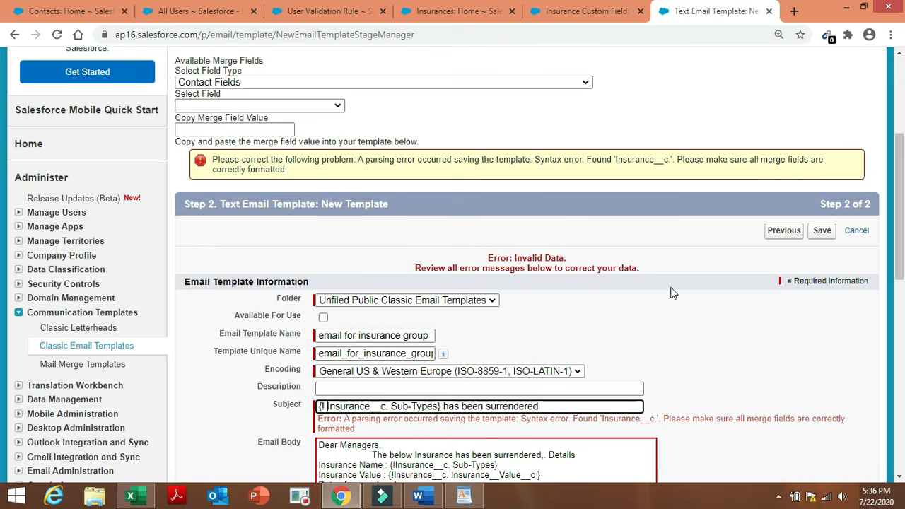
pyautogui.click(441, 406)
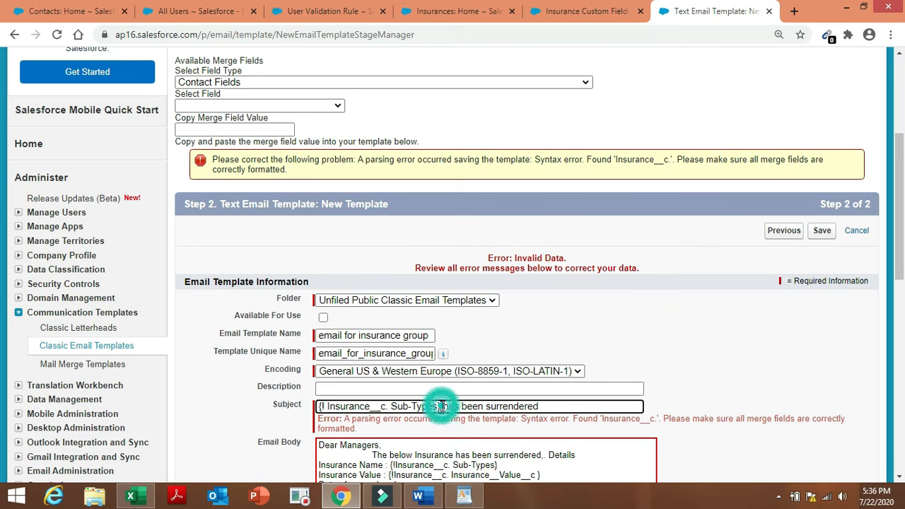
pyautogui.press('BackSpace')
pyautogui.press('BackSpace')
pyautogui.press('BackSpace')
pyautogui.press('BackSpace')
pyautogui.press('BackSpace')
pyautogui.press('BackSpace')
pyautogui.press('BackSpace')
pyautogui.press('BackSpace')
pyautogui.press('BackSpace')
pyautogui.press('BackSpace')
pyautogui.press('BackSpace')
pyautogui.press('BackSpace')
pyautogui.press('BackSpace')
pyautogui.press('BackSpace')
pyautogui.press('BackSpace')
pyautogui.press('BackSpace')
pyautogui.press('BackSpace')
pyautogui.press('BackSpace')
pyautogui.press('BackSpace')
pyautogui.press('BackSpace')
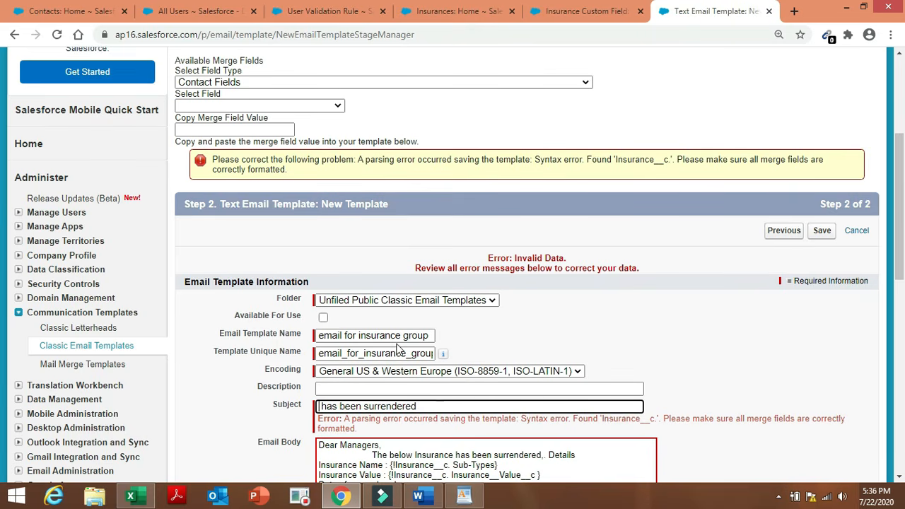
# Generate the Insurance Sub-Types merge field from the Insurance Fields picker.
pyautogui.click(325, 105)
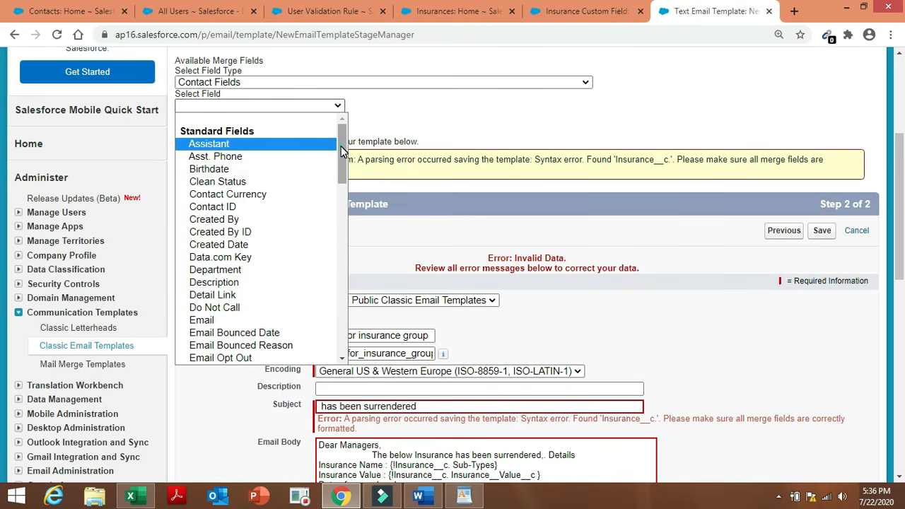
pyautogui.click(340, 148)
pyautogui.click(471, 82)
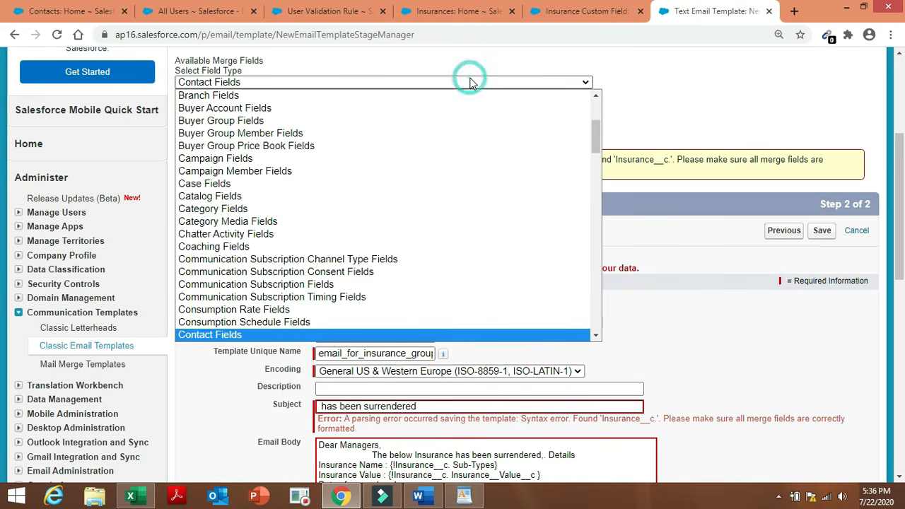
pyautogui.write('in')
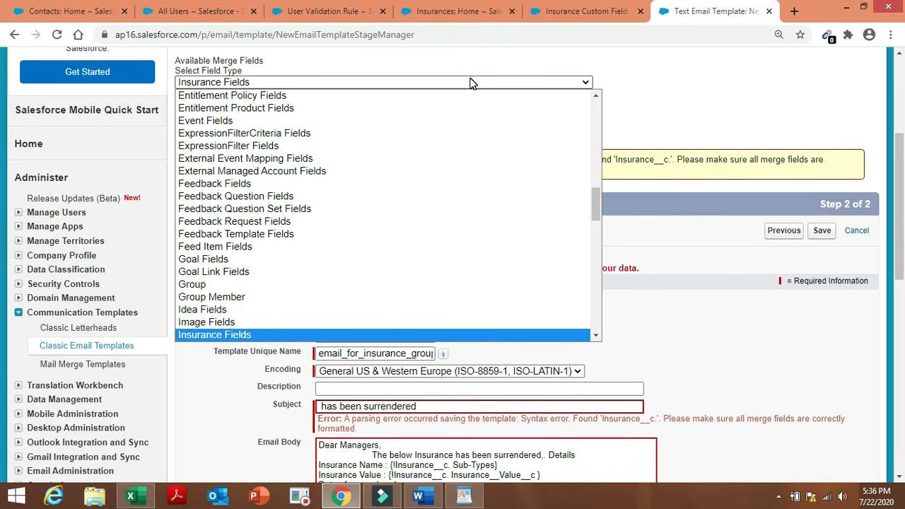
pyautogui.click(479, 335)
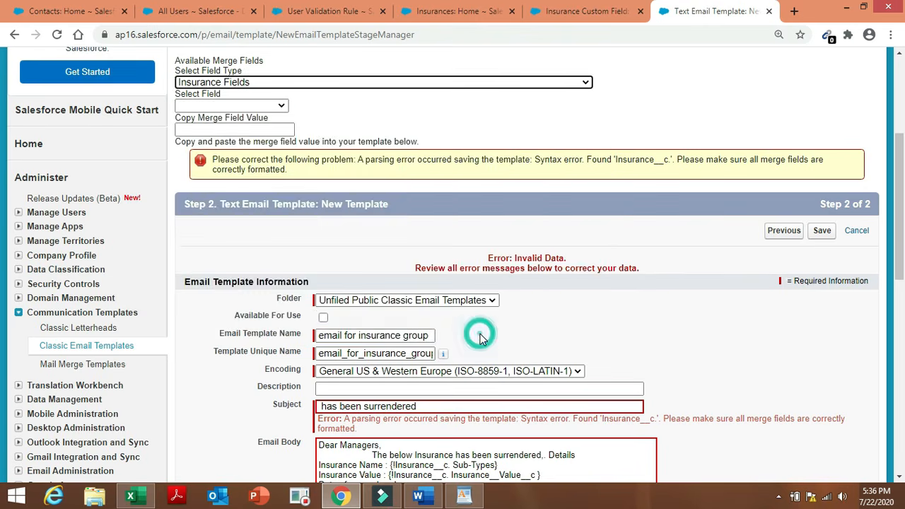
pyautogui.click(274, 103)
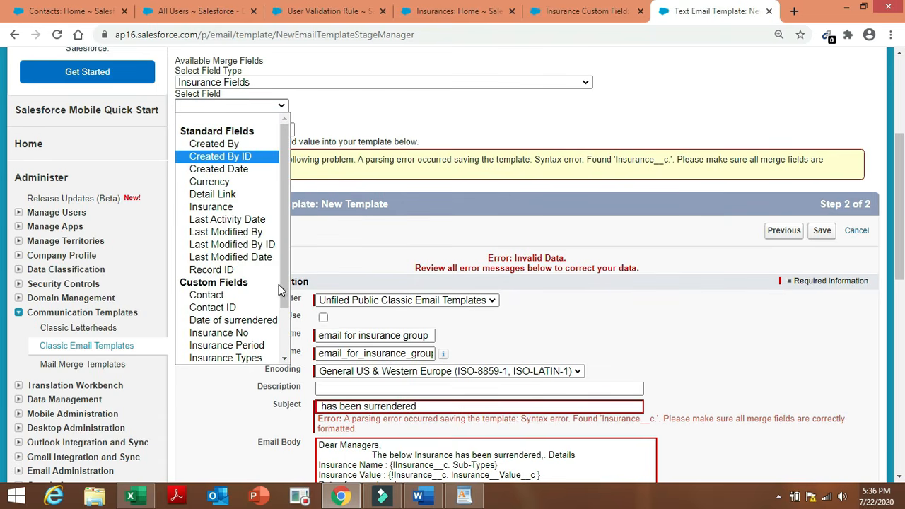
pyautogui.moveTo(280, 286); pyautogui.dragTo(271, 339)
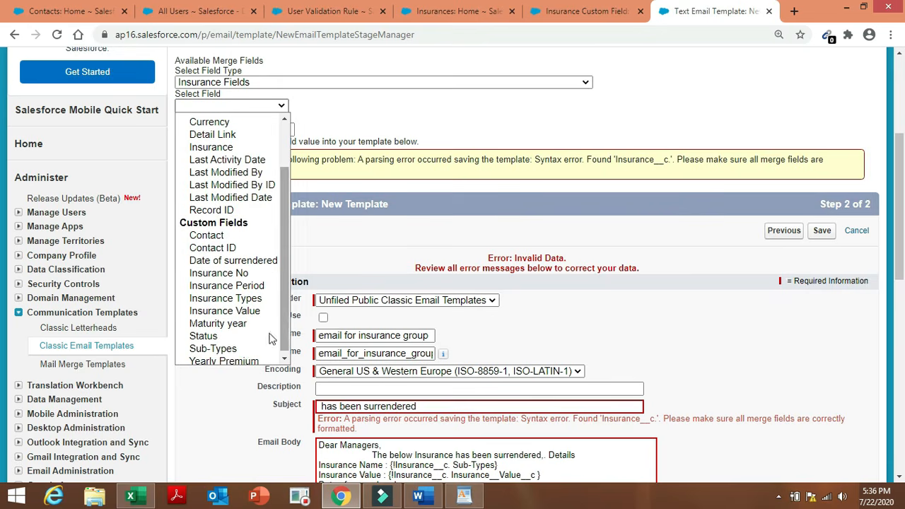
pyautogui.click(247, 349)
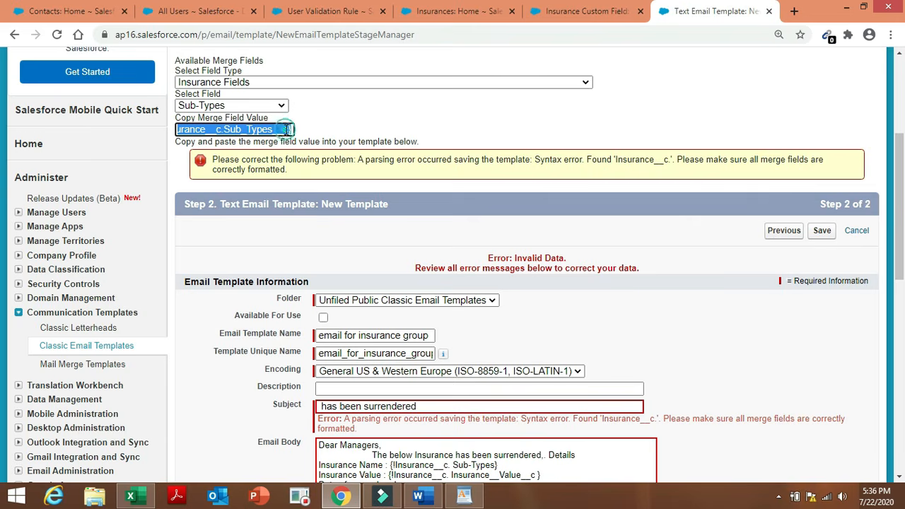
# Paste '{!Insurance__c.Sub_Types__c}' at the start of the subject before 'has been surrendered'.
pyautogui.click(357, 406)
pyautogui.click(318, 407)
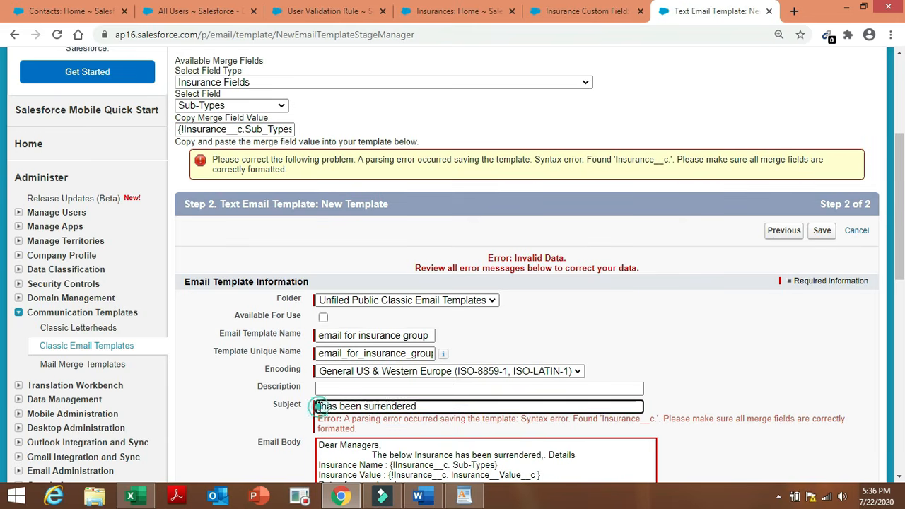
pyautogui.write('{!Insurance__c.Sub_Types__c}')
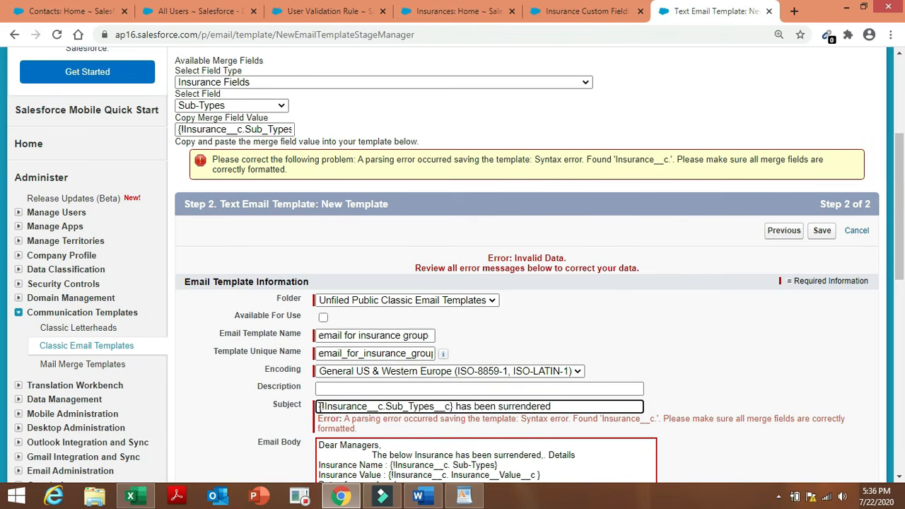
pyautogui.click(724, 371)
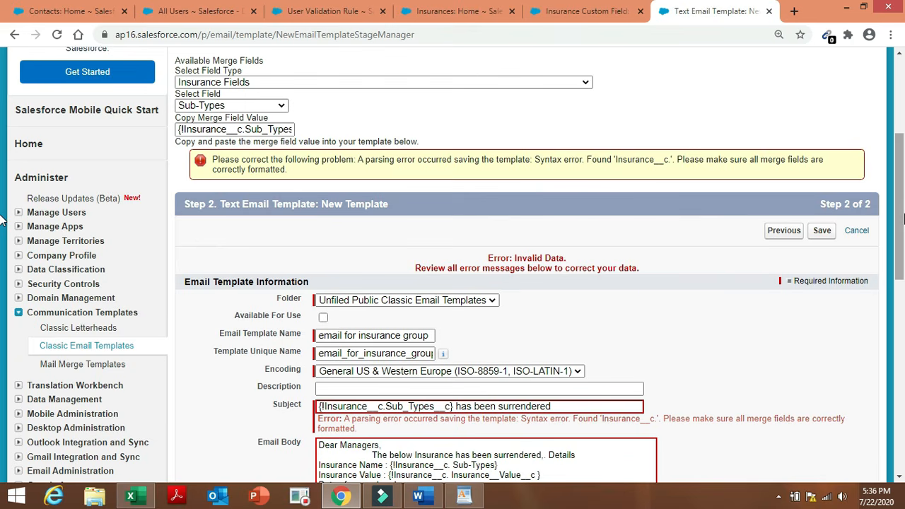
# Replace the bad merge field after Insurance Name with Sub_Types and delete the one after Insurance Value.
pyautogui.click(822, 231)
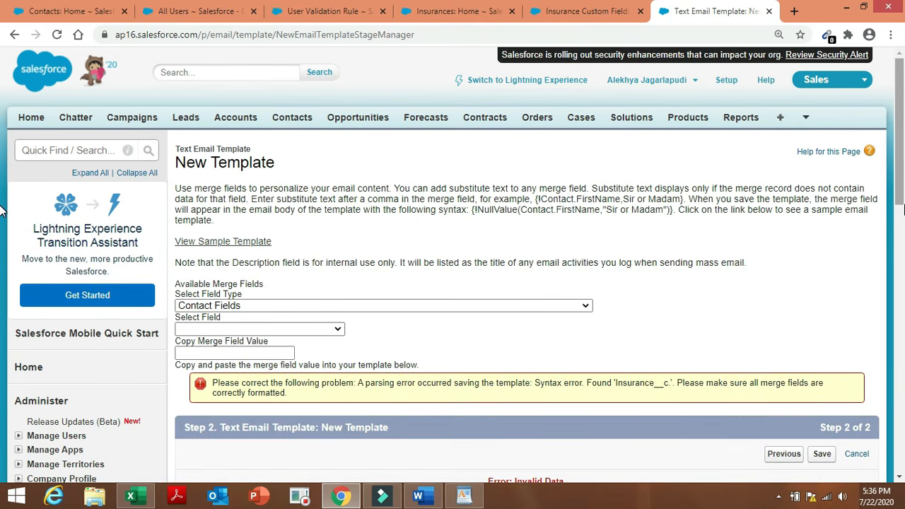
pyautogui.scroll(-5, 1, 212)
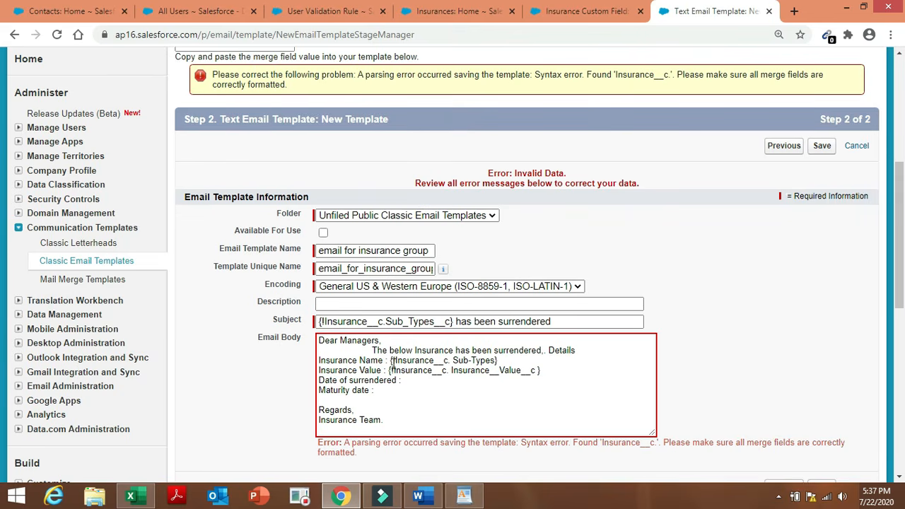
pyautogui.moveTo(390, 360); pyautogui.dragTo(501, 362)
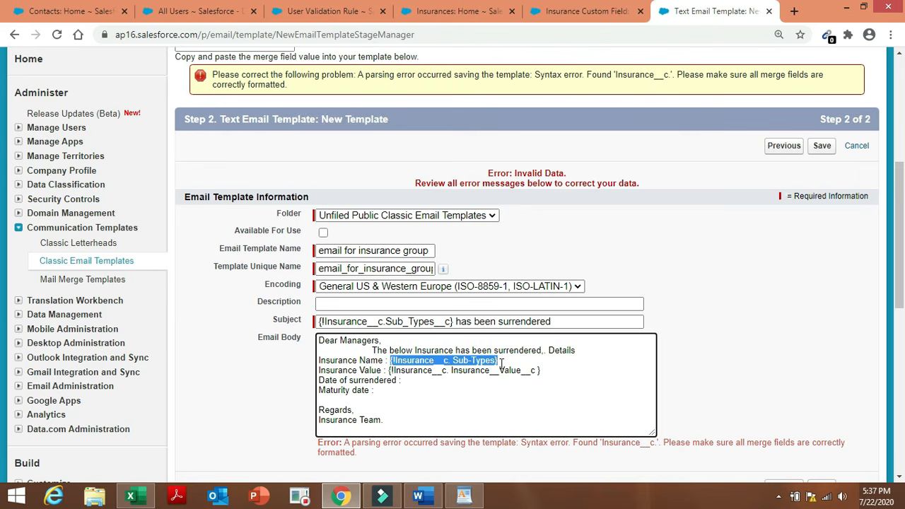
pyautogui.press('BackSpace')
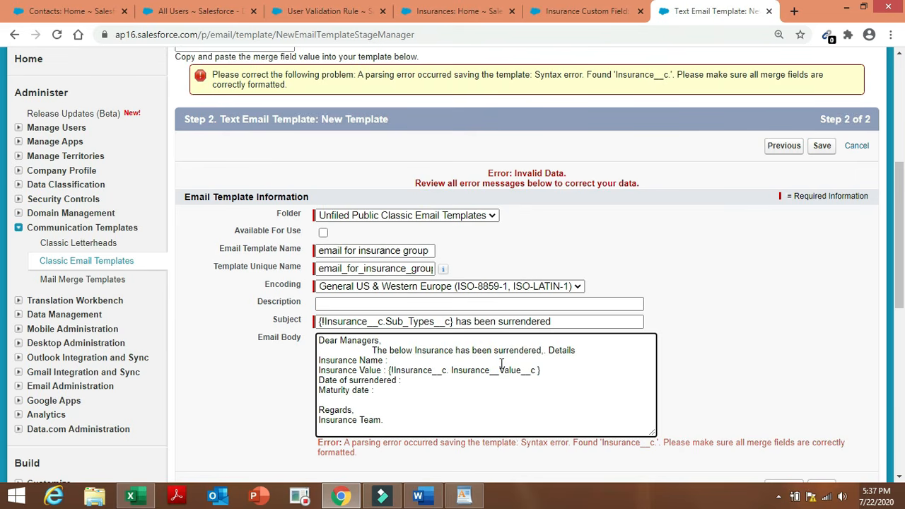
pyautogui.write('{!Insurance__c.Sub_Types__c}')
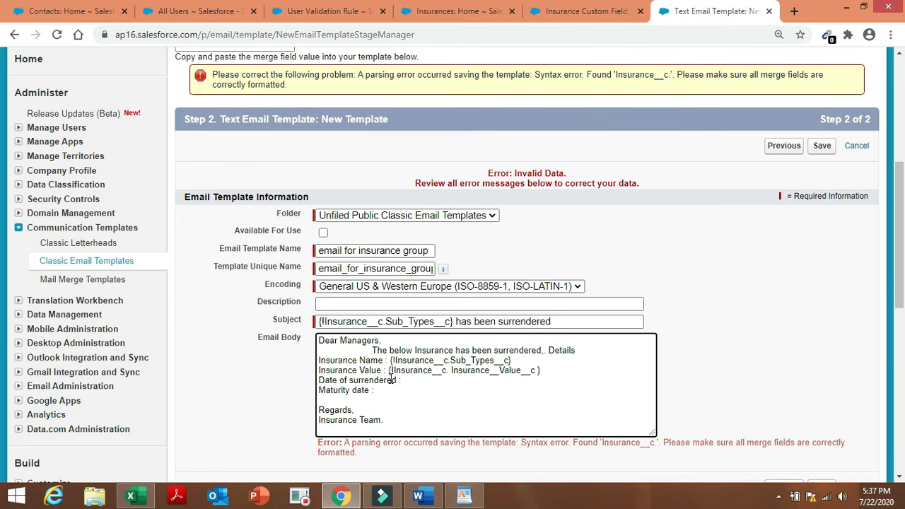
pyautogui.moveTo(388, 370); pyautogui.dragTo(544, 371)
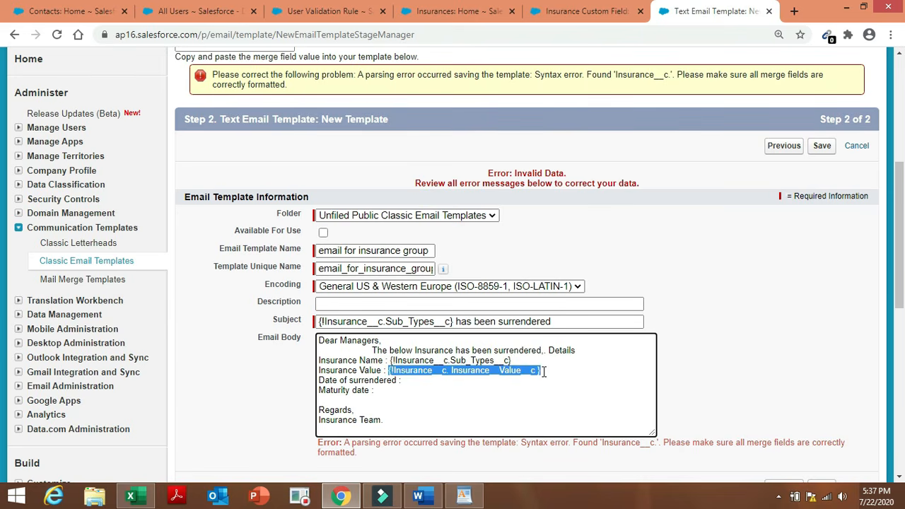
pyautogui.press('BackSpace')
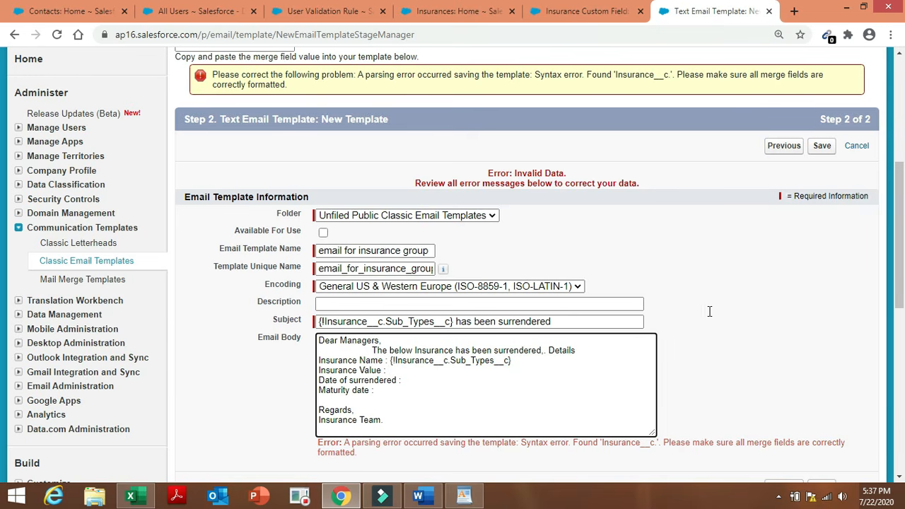
# Generate the Insurance Value merge field from the Insurance Fields picker.
pyautogui.scroll(2, 901, 256)
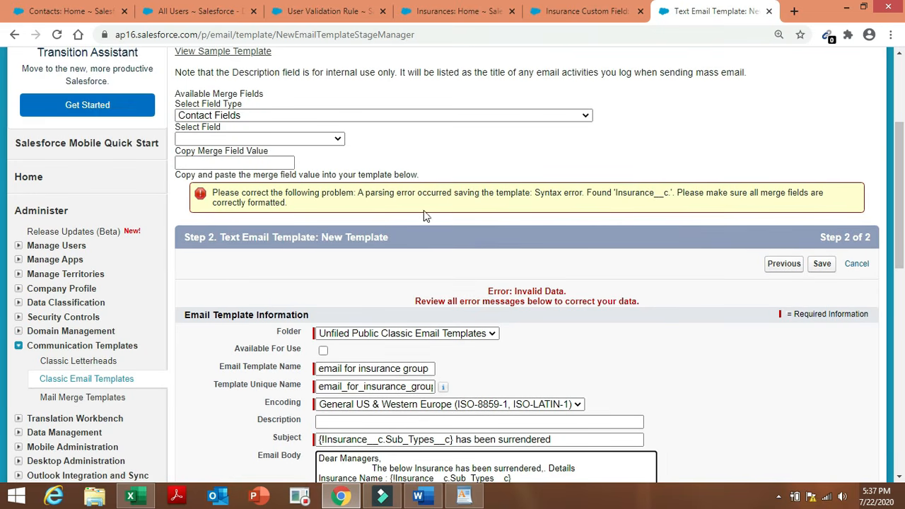
pyautogui.click(483, 117)
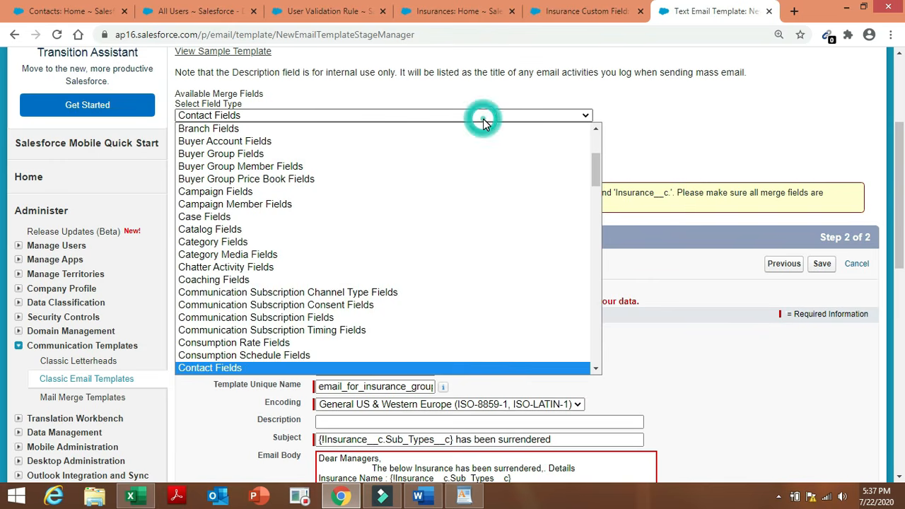
pyautogui.press('i')
pyautogui.press('n')
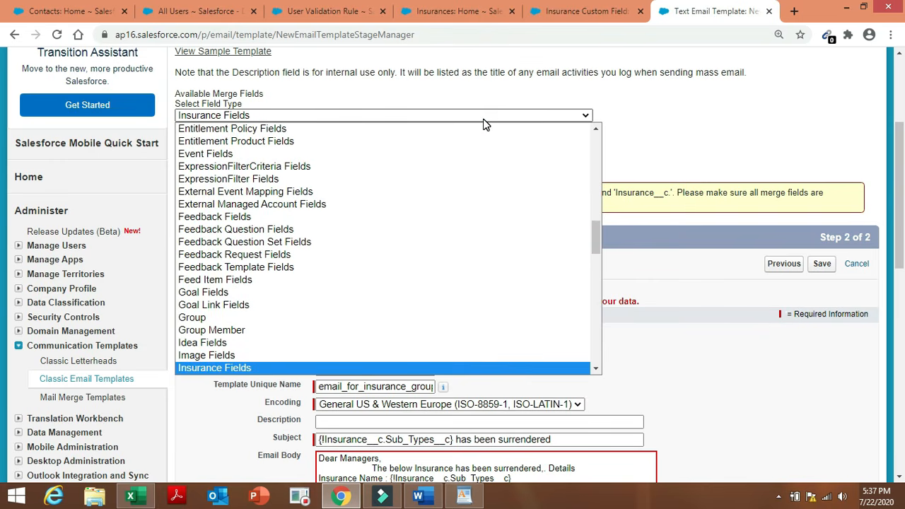
pyautogui.click(480, 373)
pyautogui.click(277, 142)
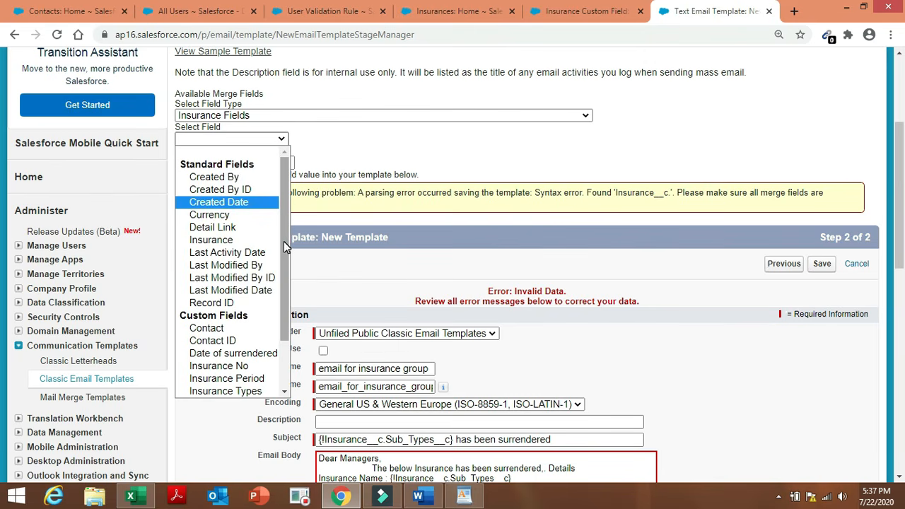
pyautogui.moveTo(283, 242); pyautogui.dragTo(288, 303)
pyautogui.click(255, 341)
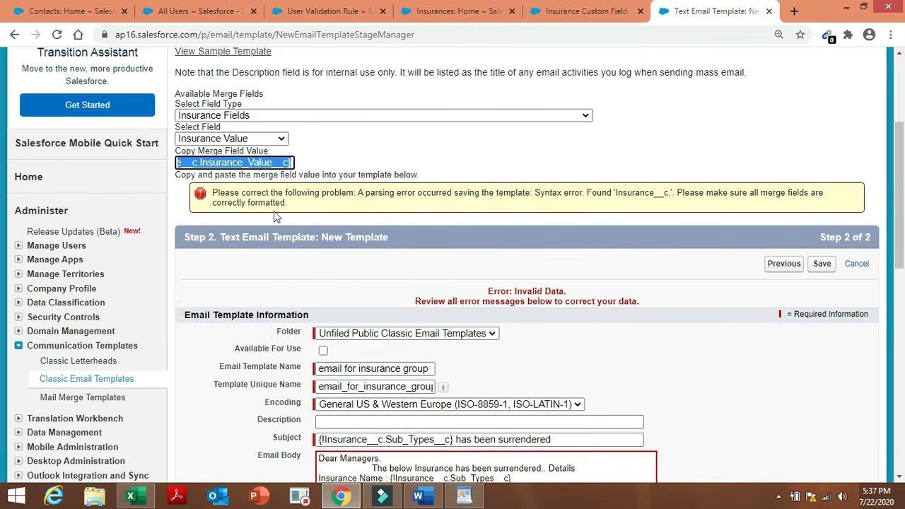
# Paste the Insurance_Value merge field after Insurance Value in the body and save the template.
pyautogui.click(286, 161)
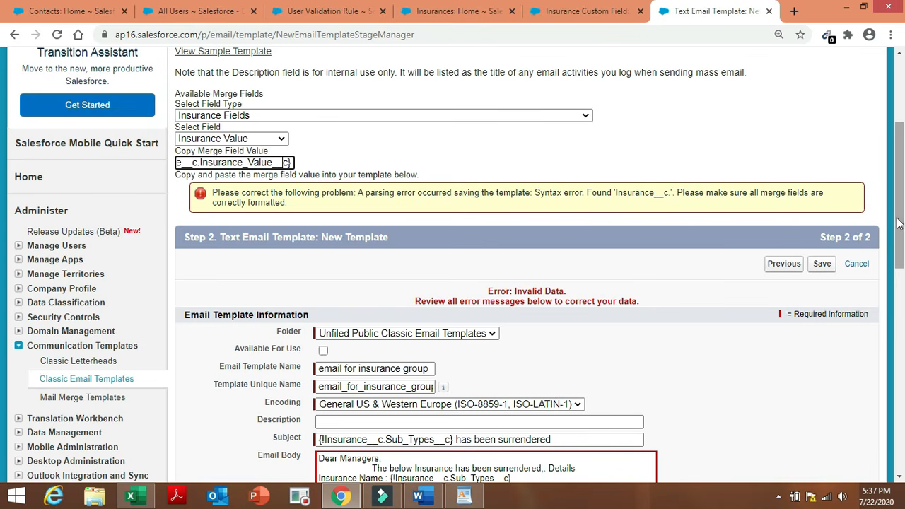
pyautogui.moveTo(897, 219); pyautogui.dragTo(899, 315)
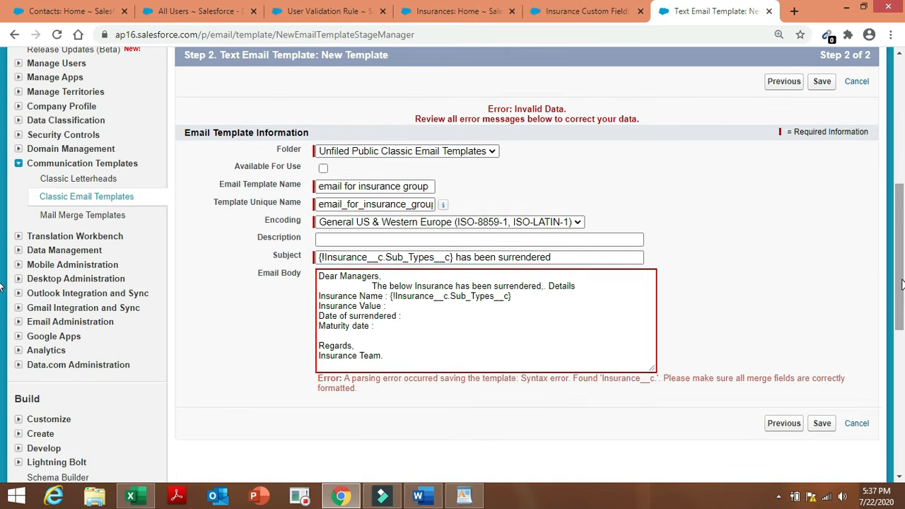
pyautogui.click(397, 306)
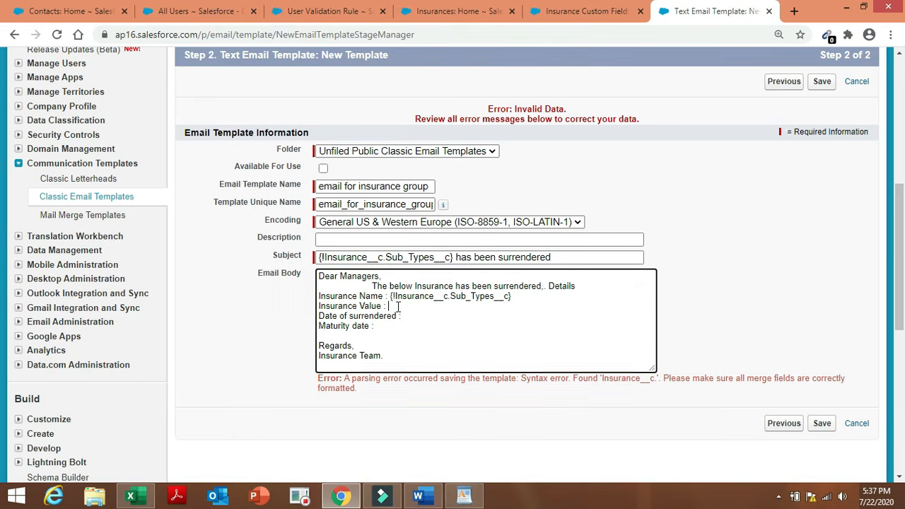
pyautogui.write('{!Insurance__c.Insurance_Value__c}')
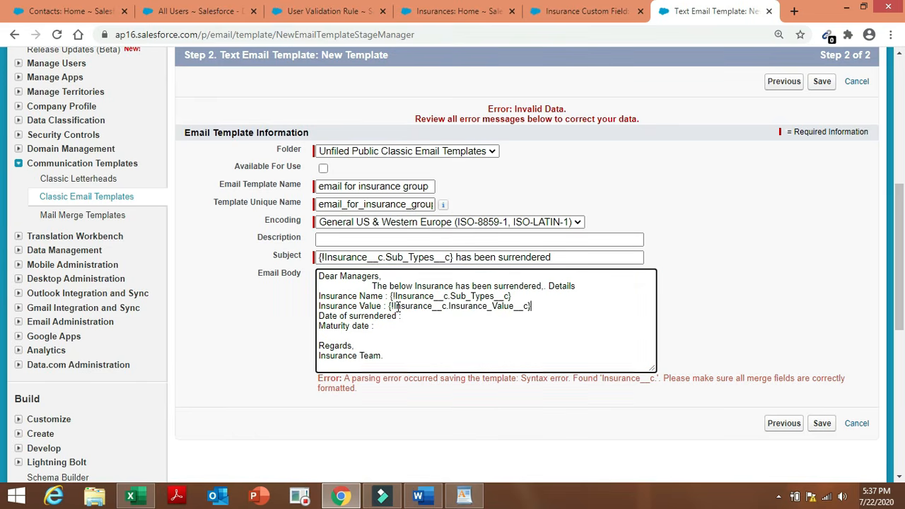
pyautogui.click(820, 424)
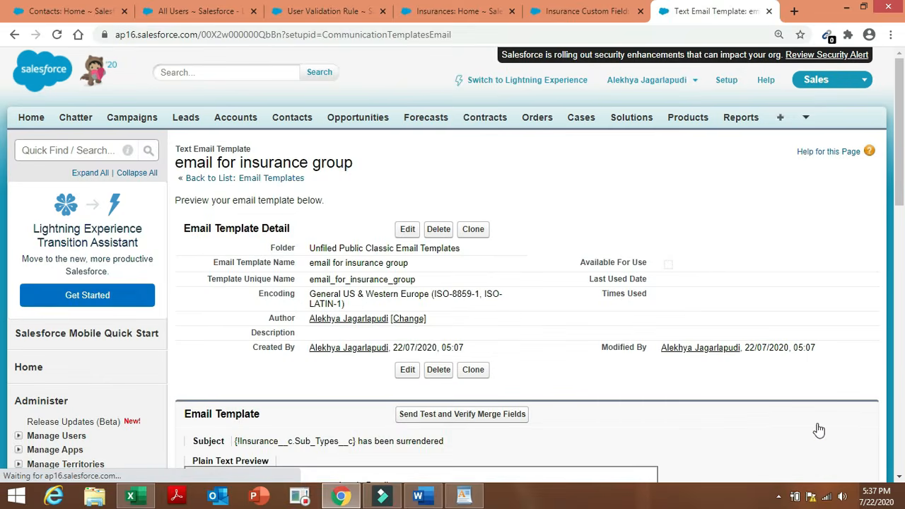
# Return to the Admin project Word document and scroll to item 13's email template message.
pyautogui.click(422, 497)
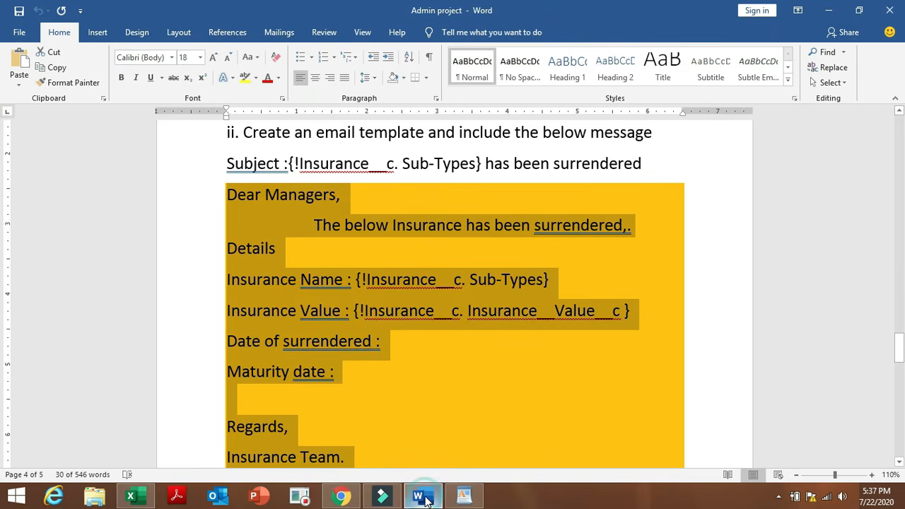
pyautogui.click(838, 309)
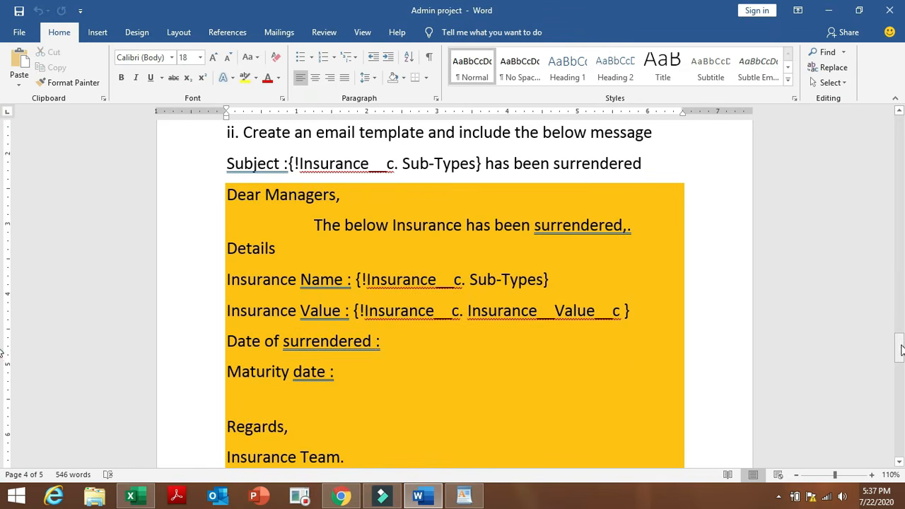
pyautogui.moveTo(900, 349); pyautogui.dragTo(898, 321)
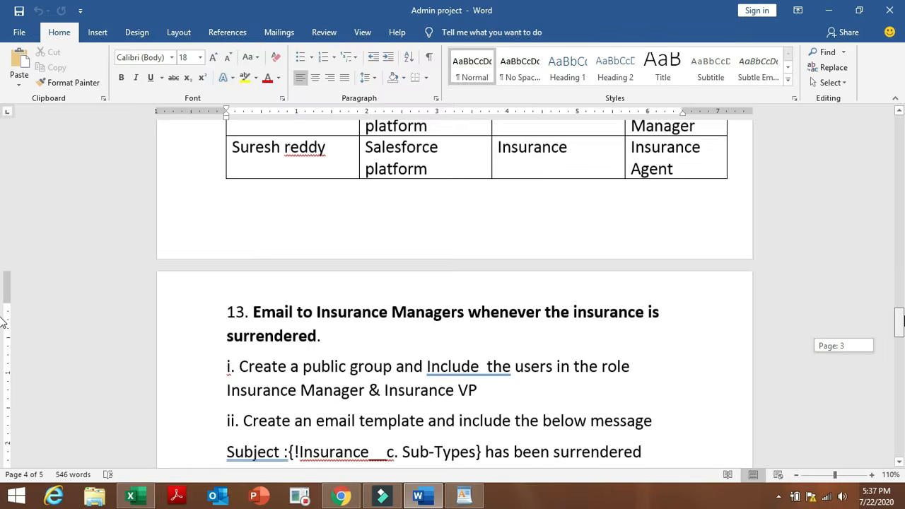
pyautogui.moveTo(3, 322); pyautogui.dragTo(2, 325)
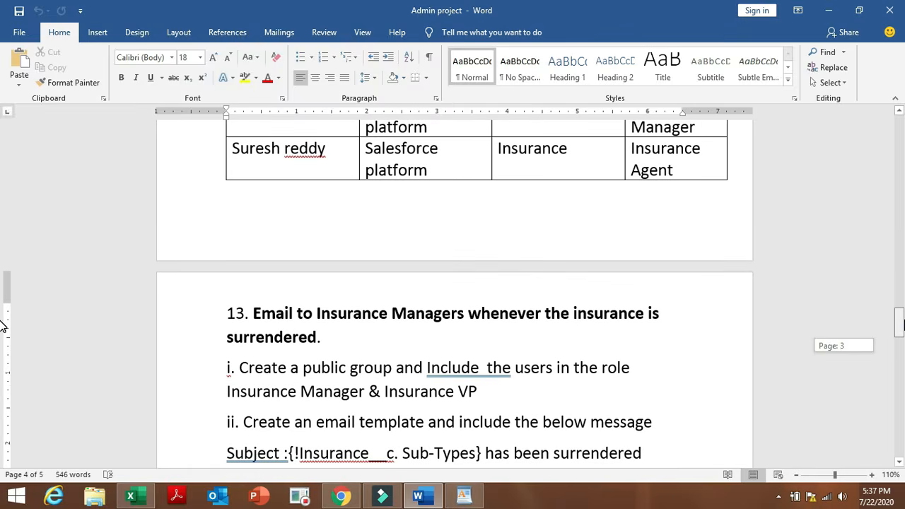
pyautogui.moveTo(2, 325); pyautogui.dragTo(2, 332)
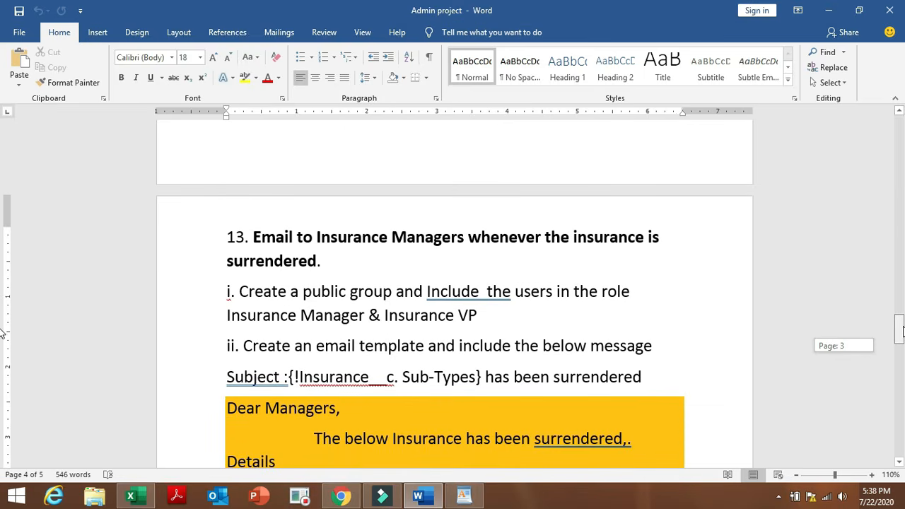
pyautogui.moveTo(899, 331)
pyautogui.mouseDown()
pyautogui.moveTo(900, 387)
pyautogui.moveTo(899, 347)
pyautogui.mouseUp()
pyautogui.moveTo(2, 346); pyautogui.dragTo(2, 341)
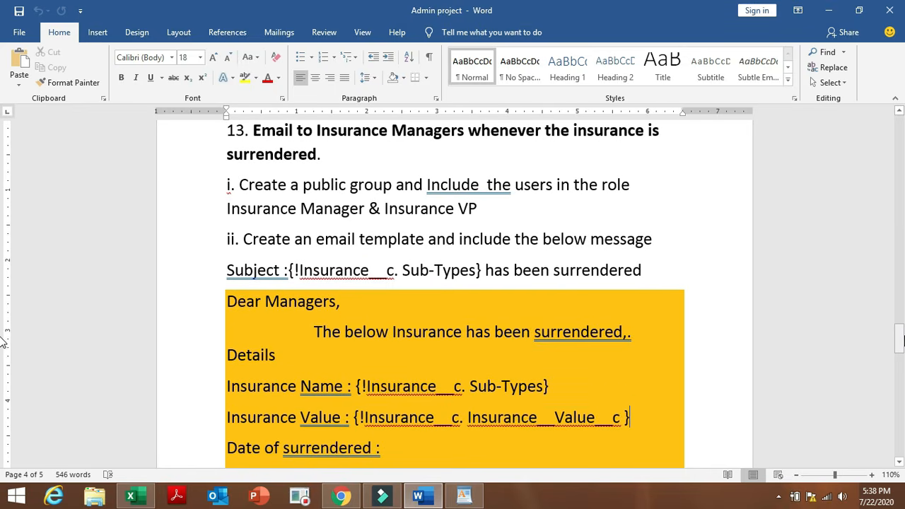